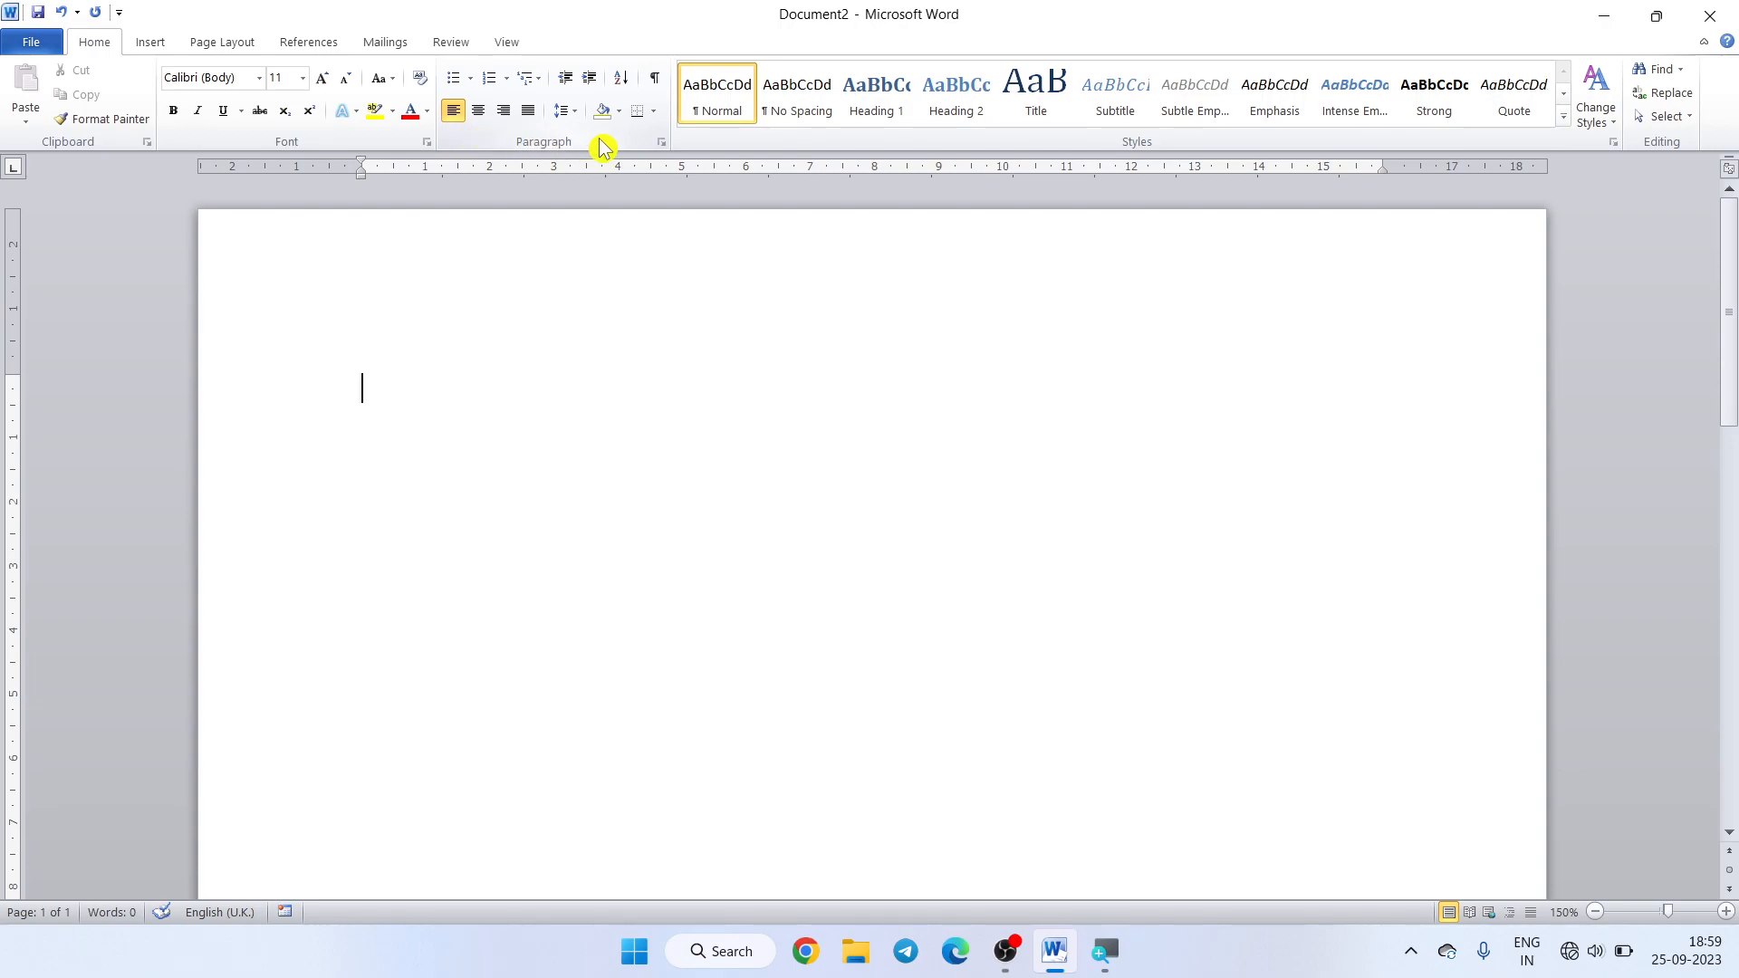
# - Review the current paragraph indentation and spacing settings without changing them
pyautogui.click(661, 145)
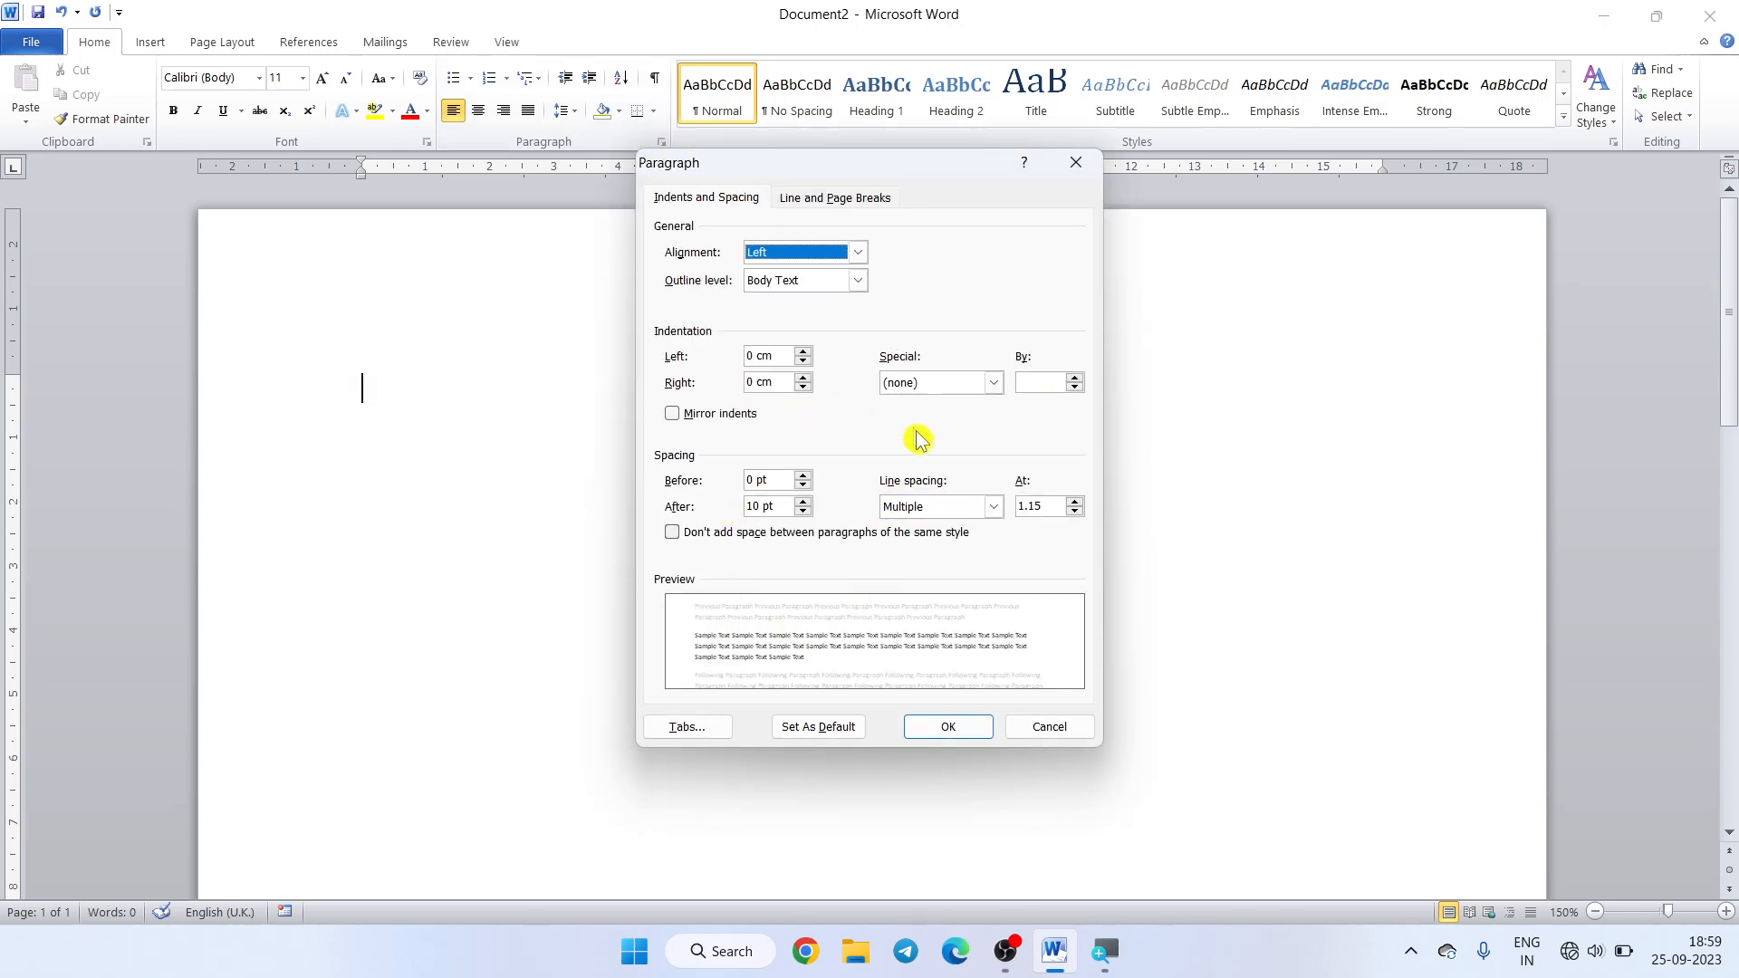
pyautogui.click(1080, 165)
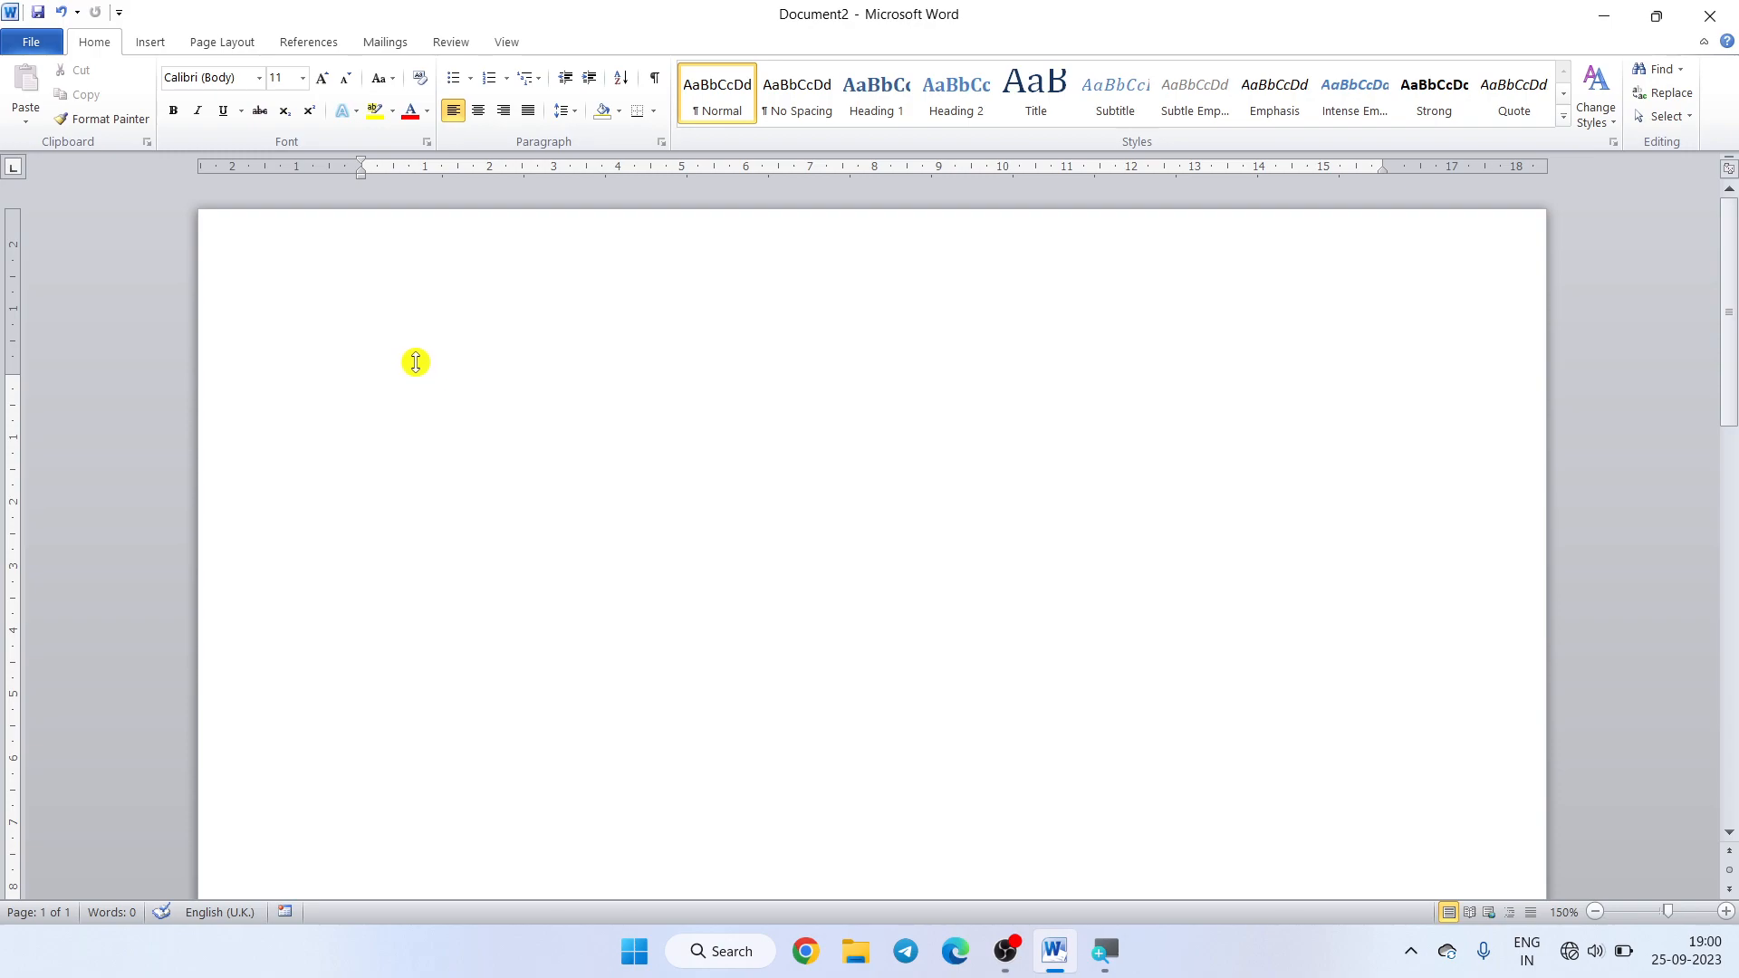
# - Fill the blank document with sample paragraphs using the =RAND() formula
pyautogui.write('=RAND(')
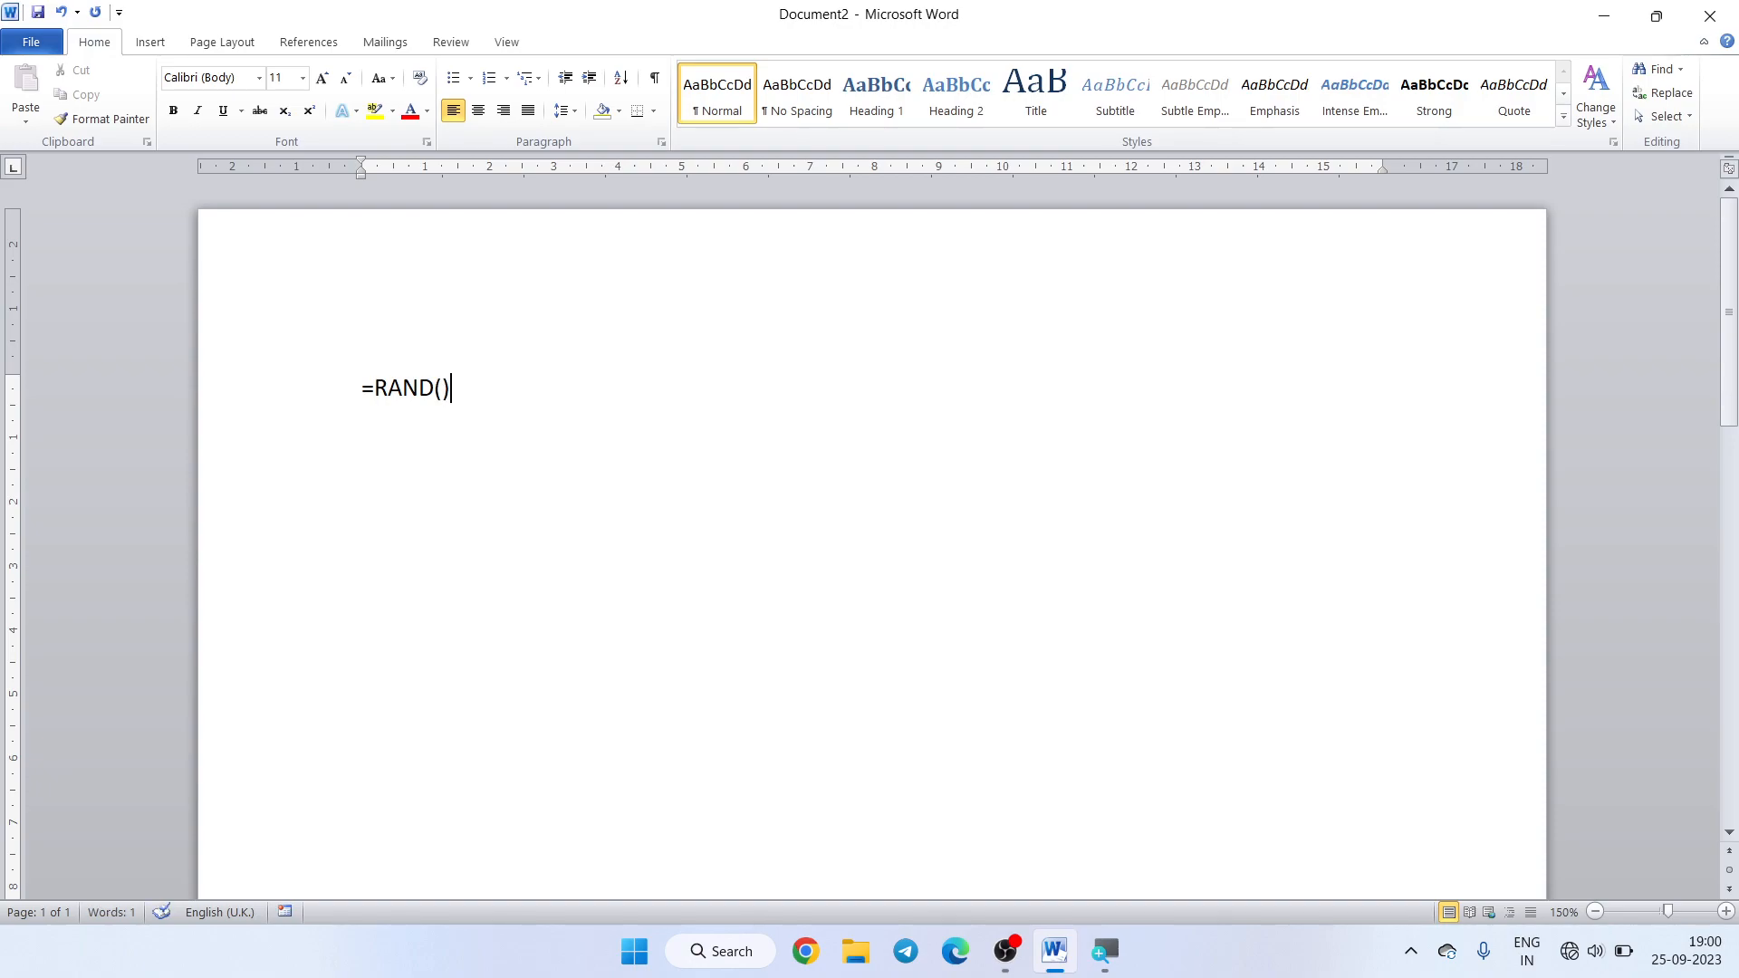
pyautogui.write(')')
pyautogui.press('Return')
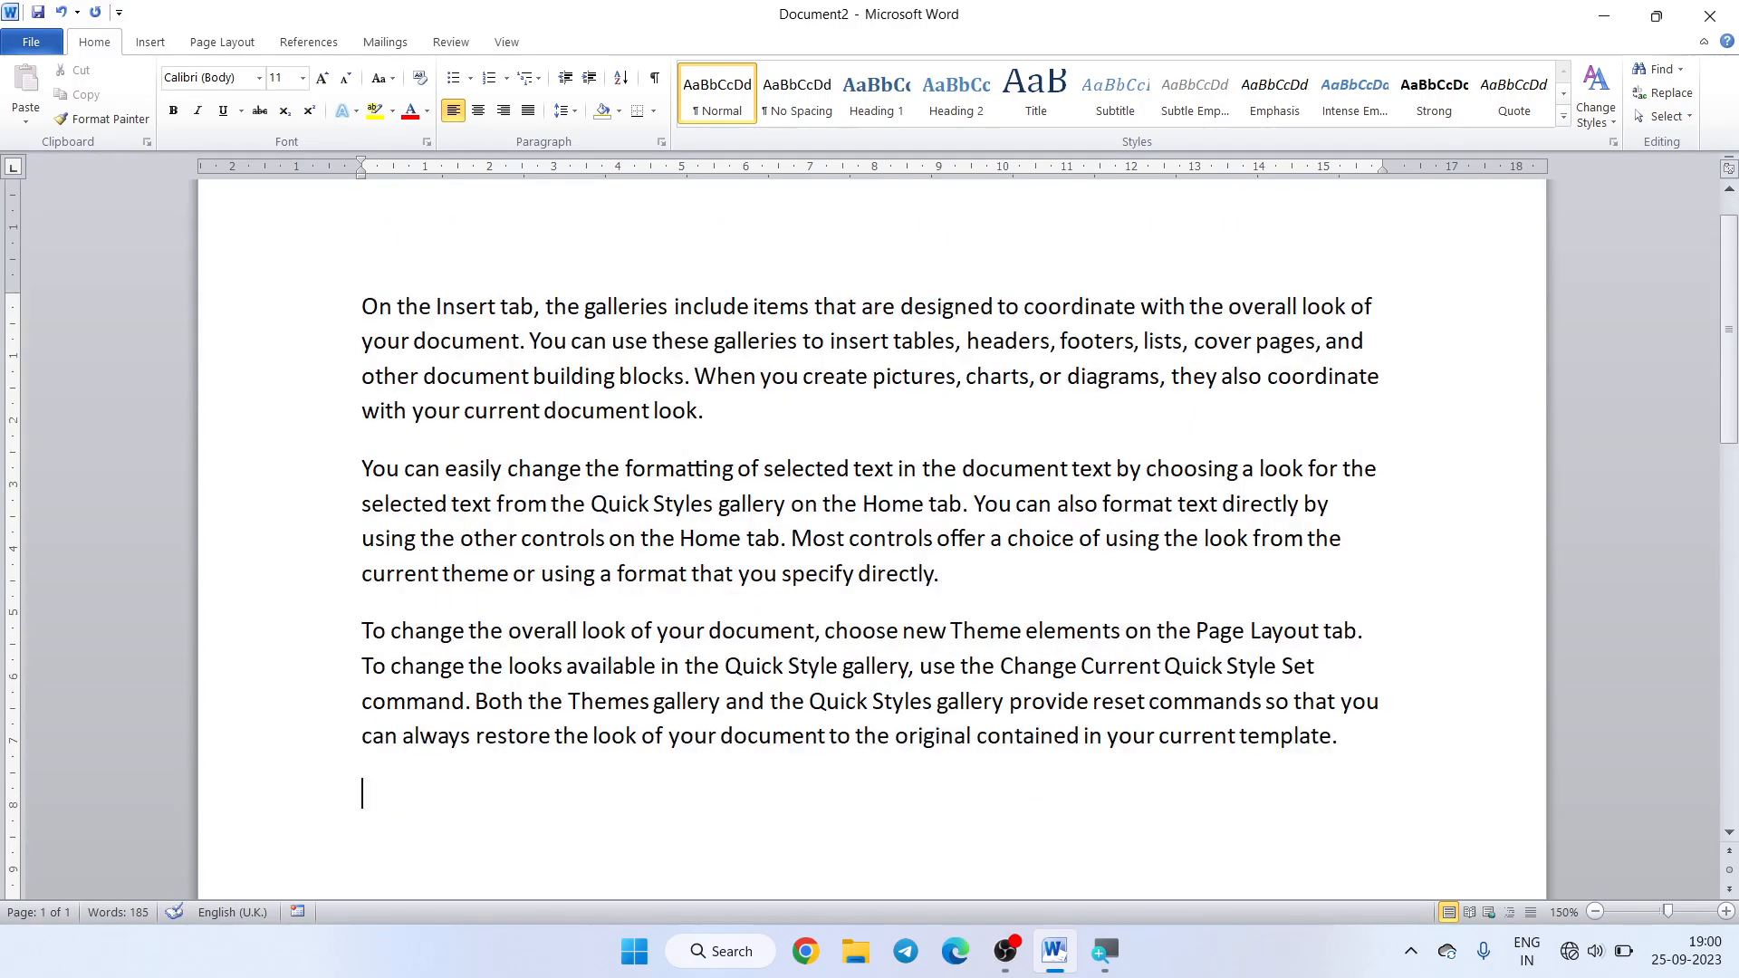
pyautogui.scroll(2, 422, 303)
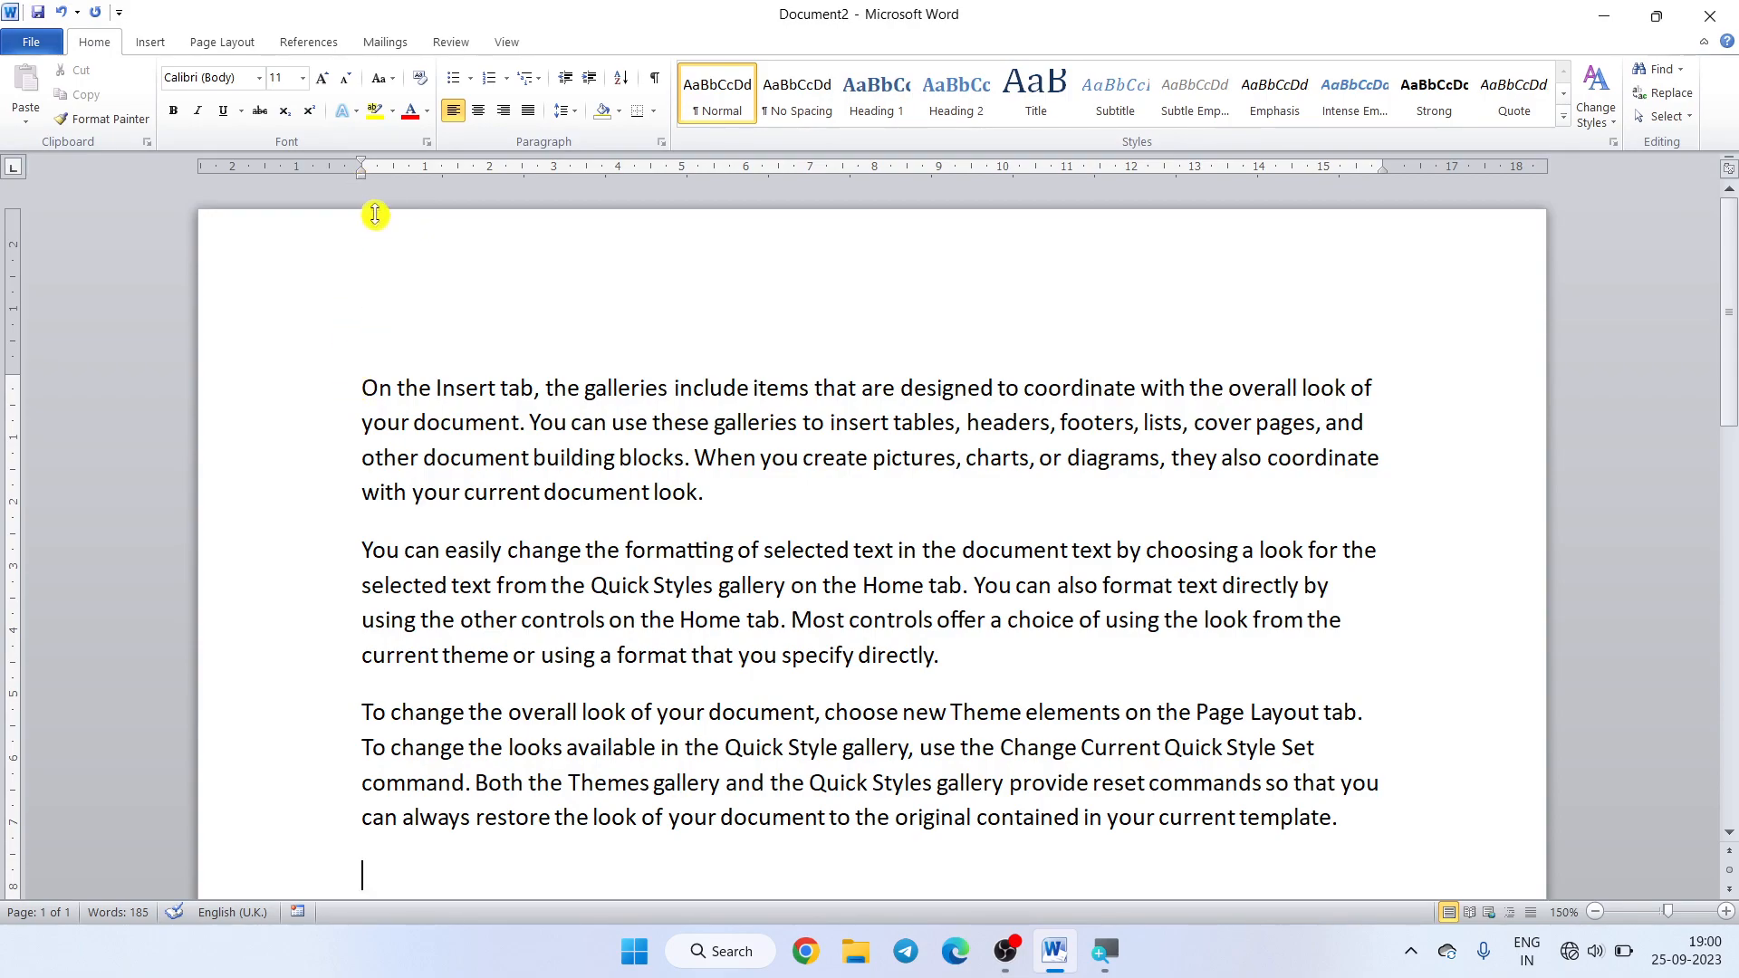
# - Indent the empty last paragraph by about 1.5 cm and fill it with sample text using =RAND(1)
pyautogui.moveTo(362, 177); pyautogui.dragTo(456, 178)
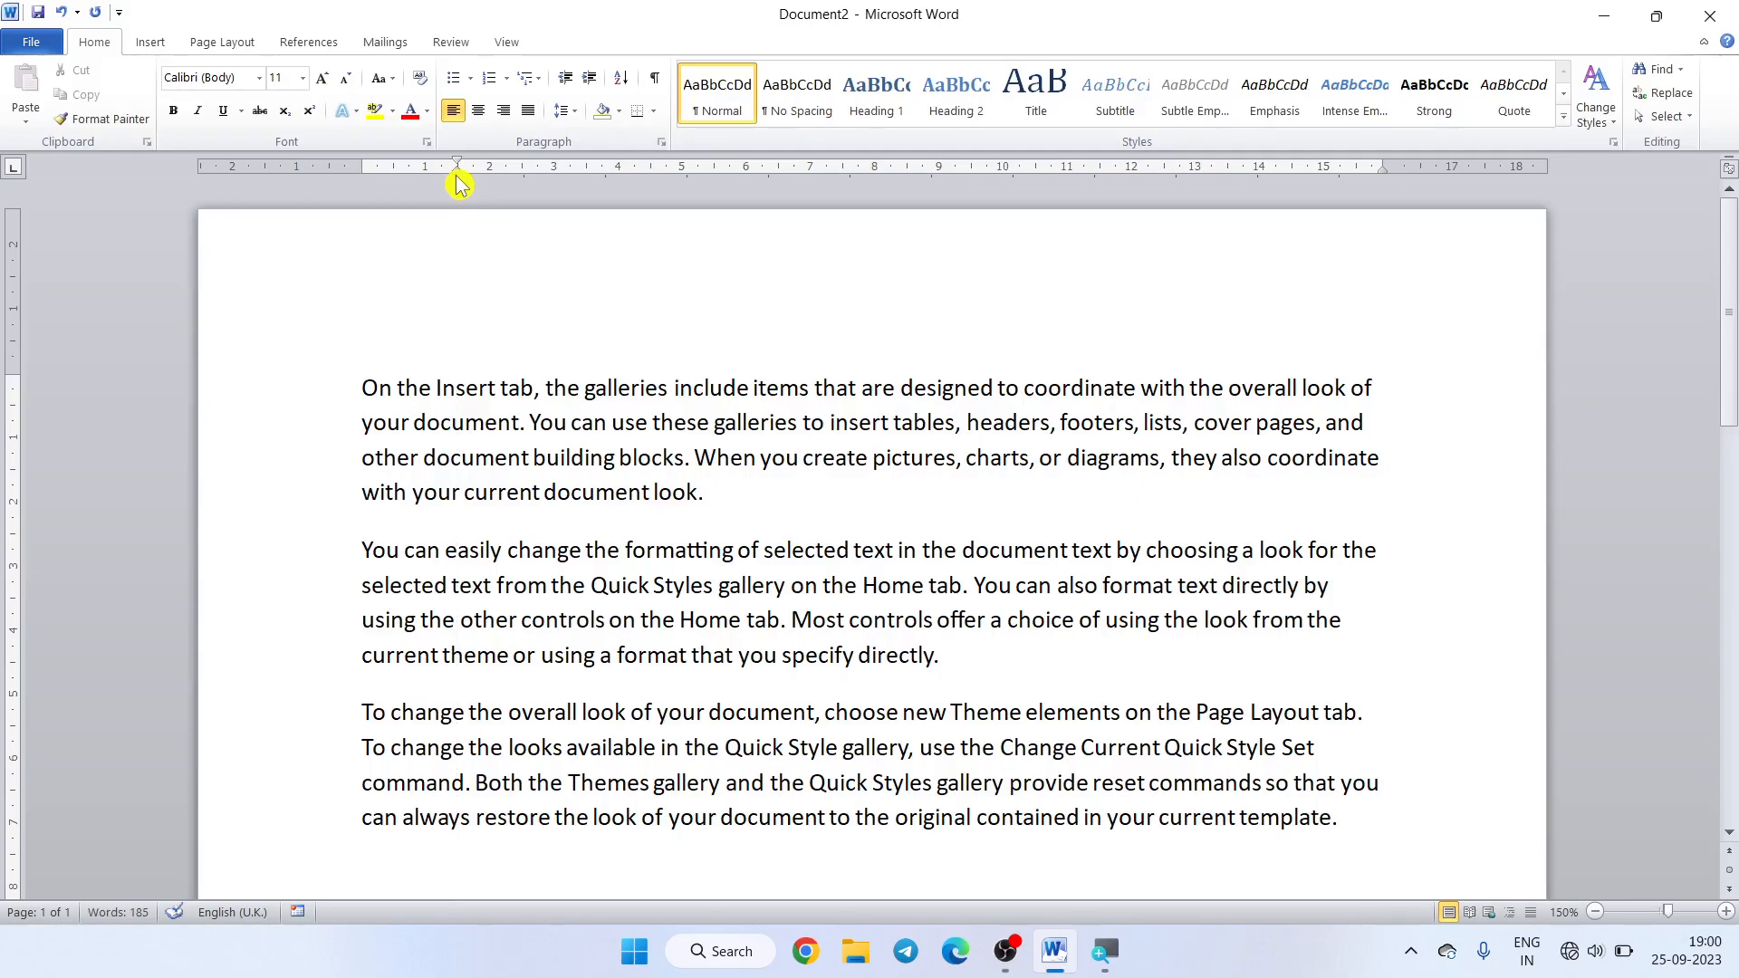
pyautogui.scroll(-3, 454, 272)
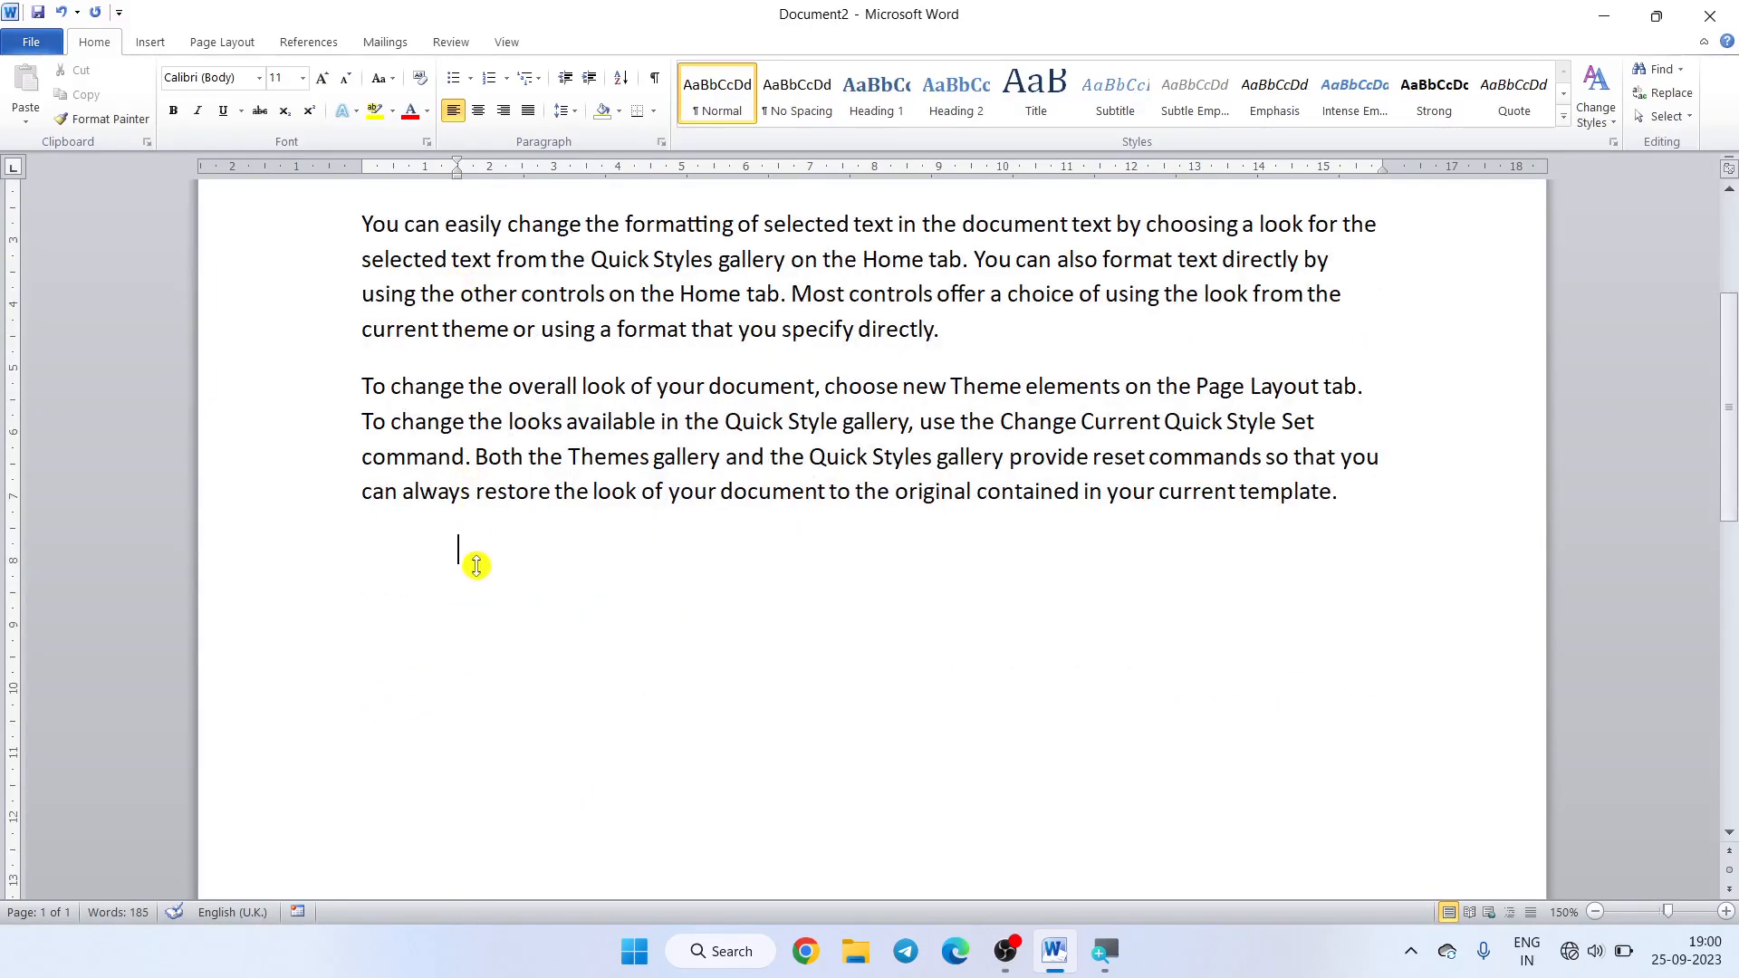
pyautogui.write('=RAND(1)')
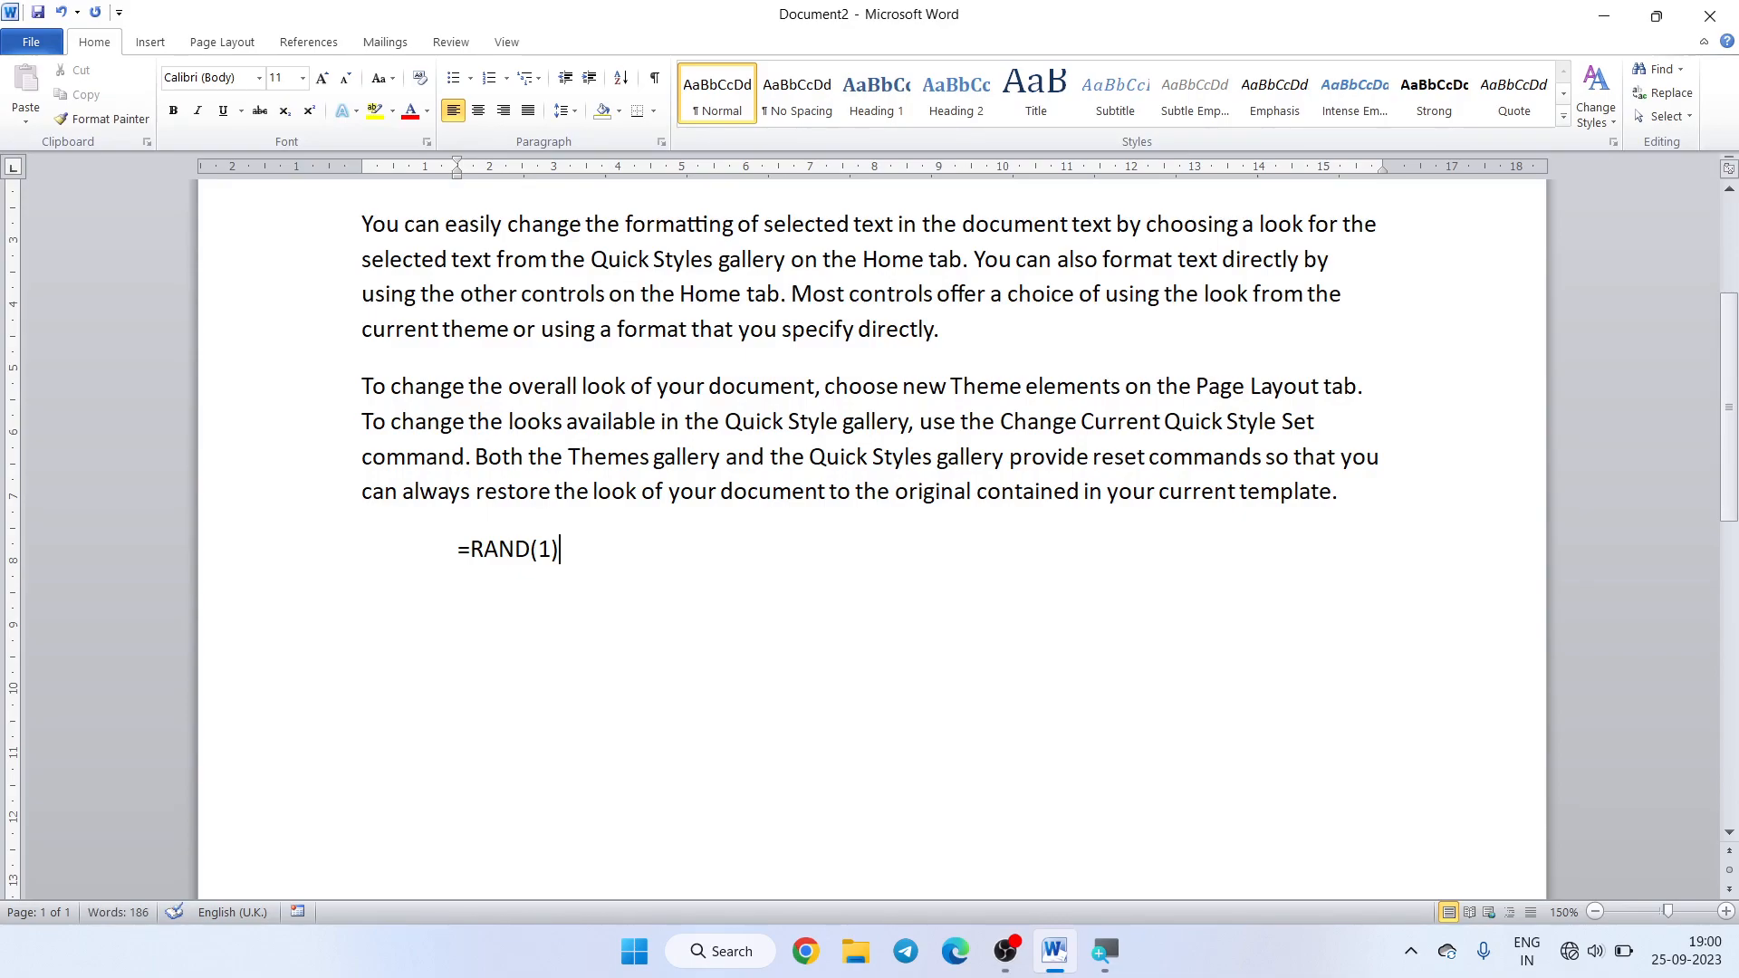
pyautogui.press('Return')
pyautogui.scroll(2, 451, 640)
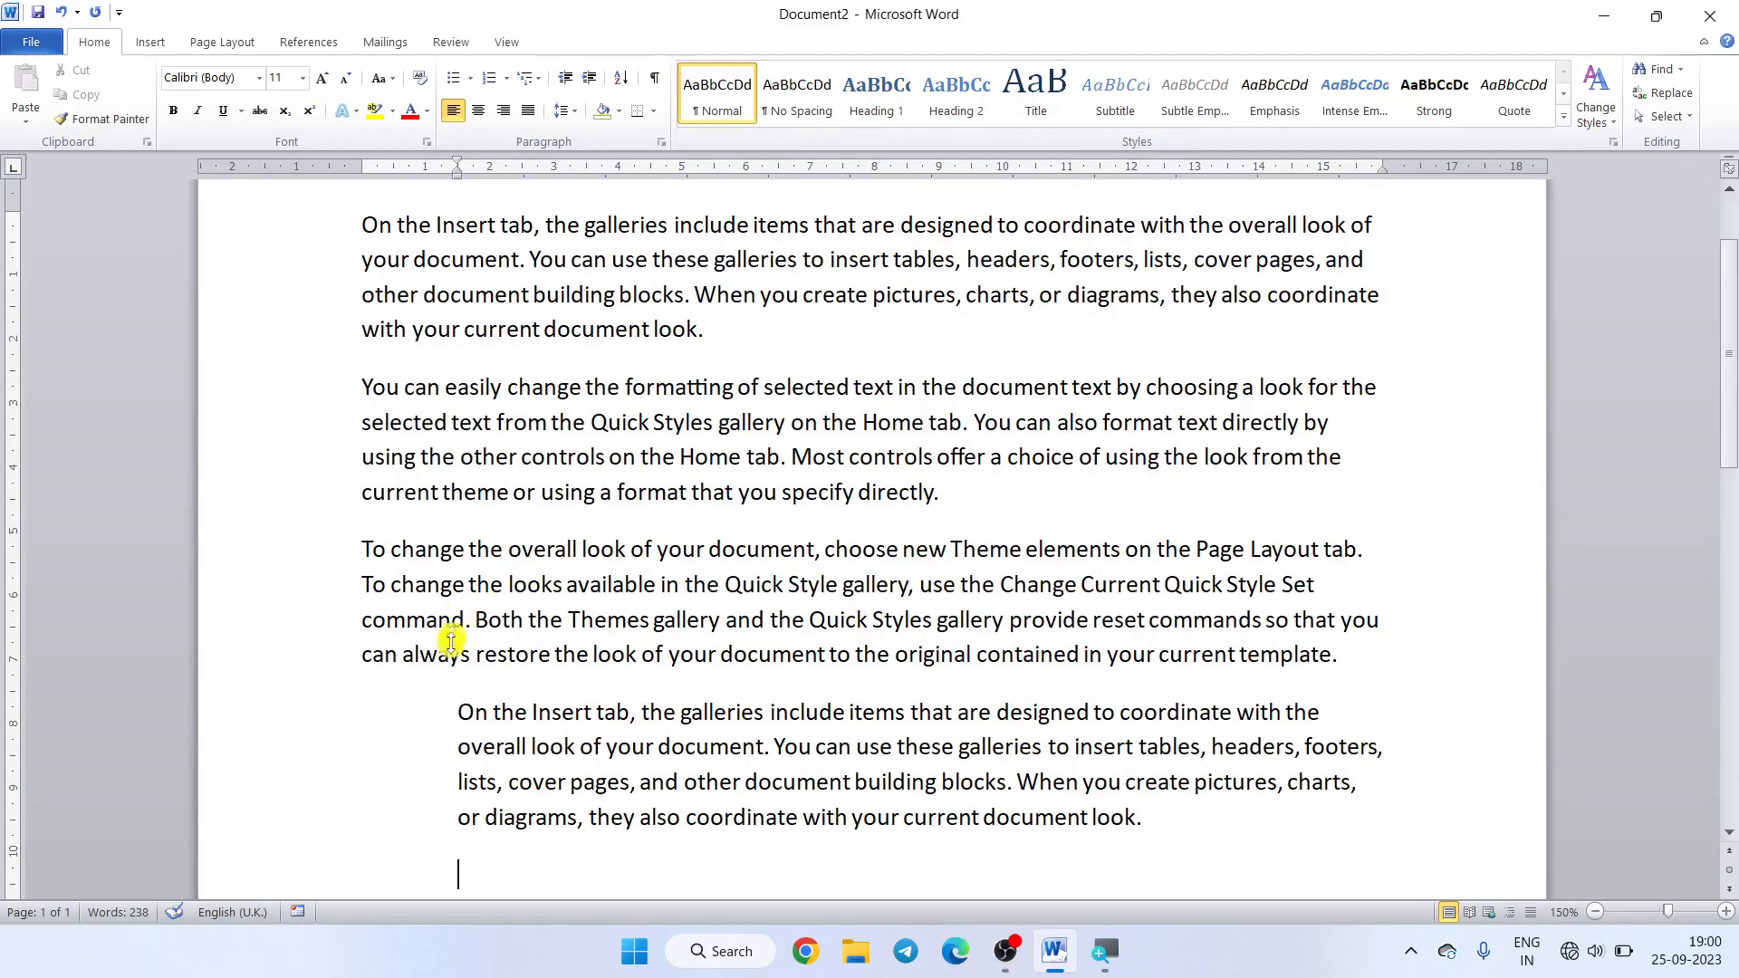
pyautogui.scroll(1, 452, 639)
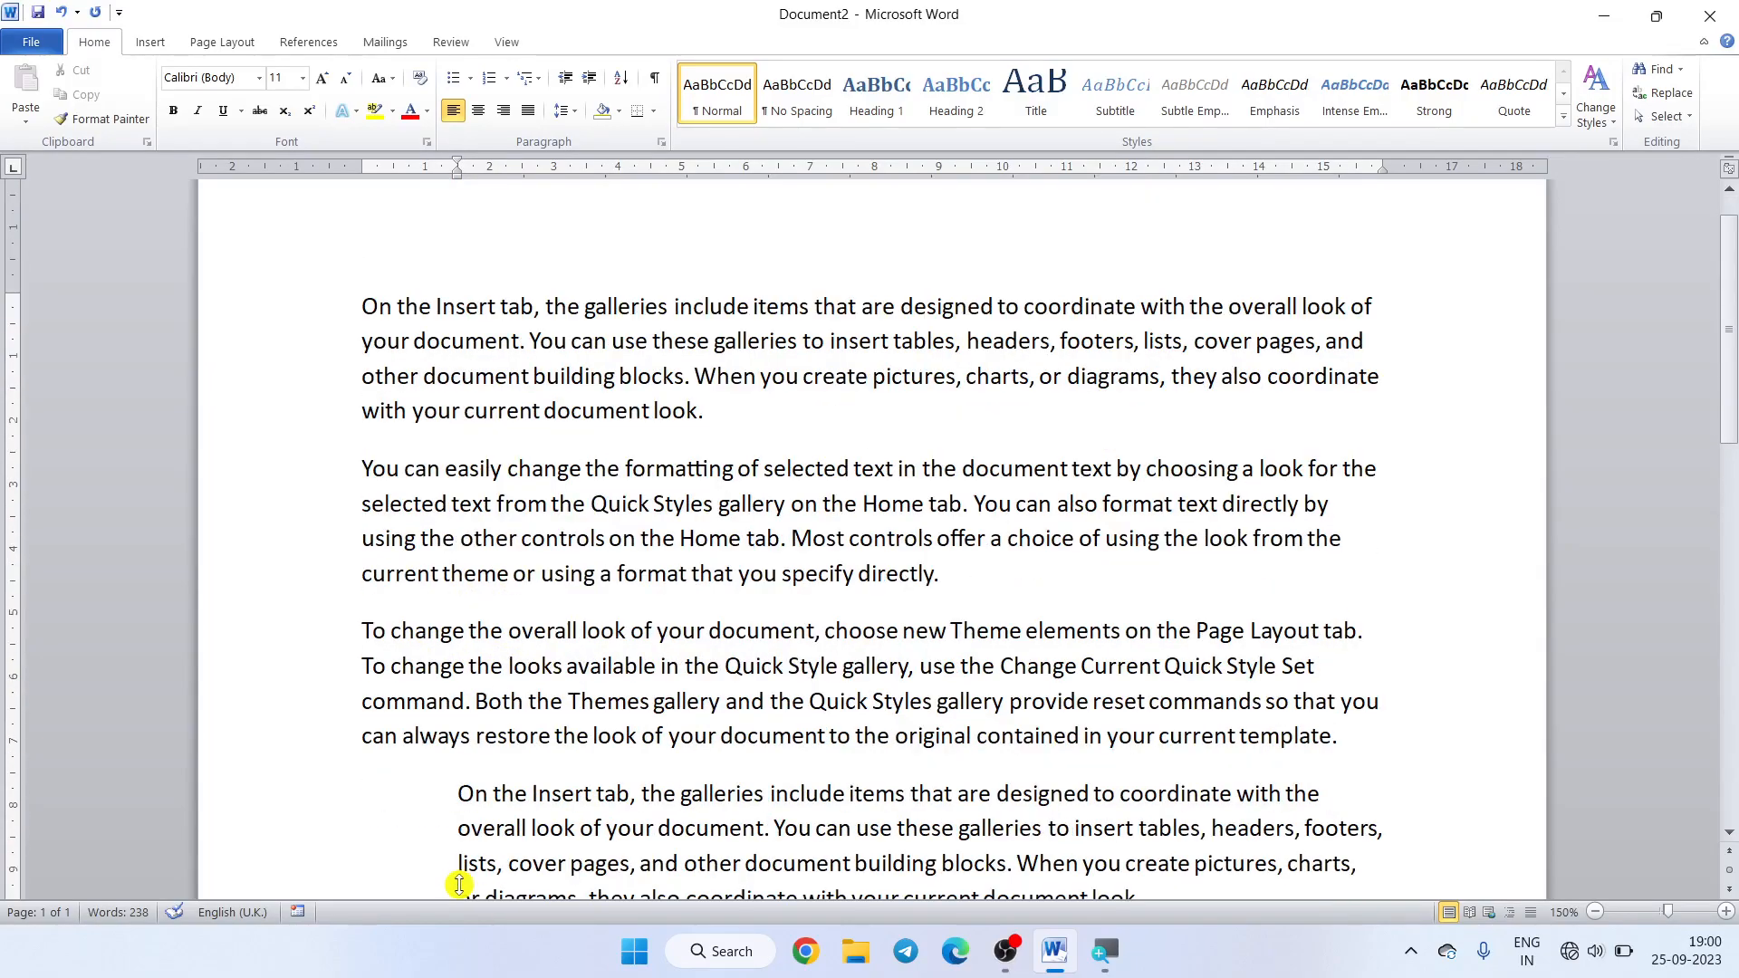
pyautogui.scroll(-3, 459, 885)
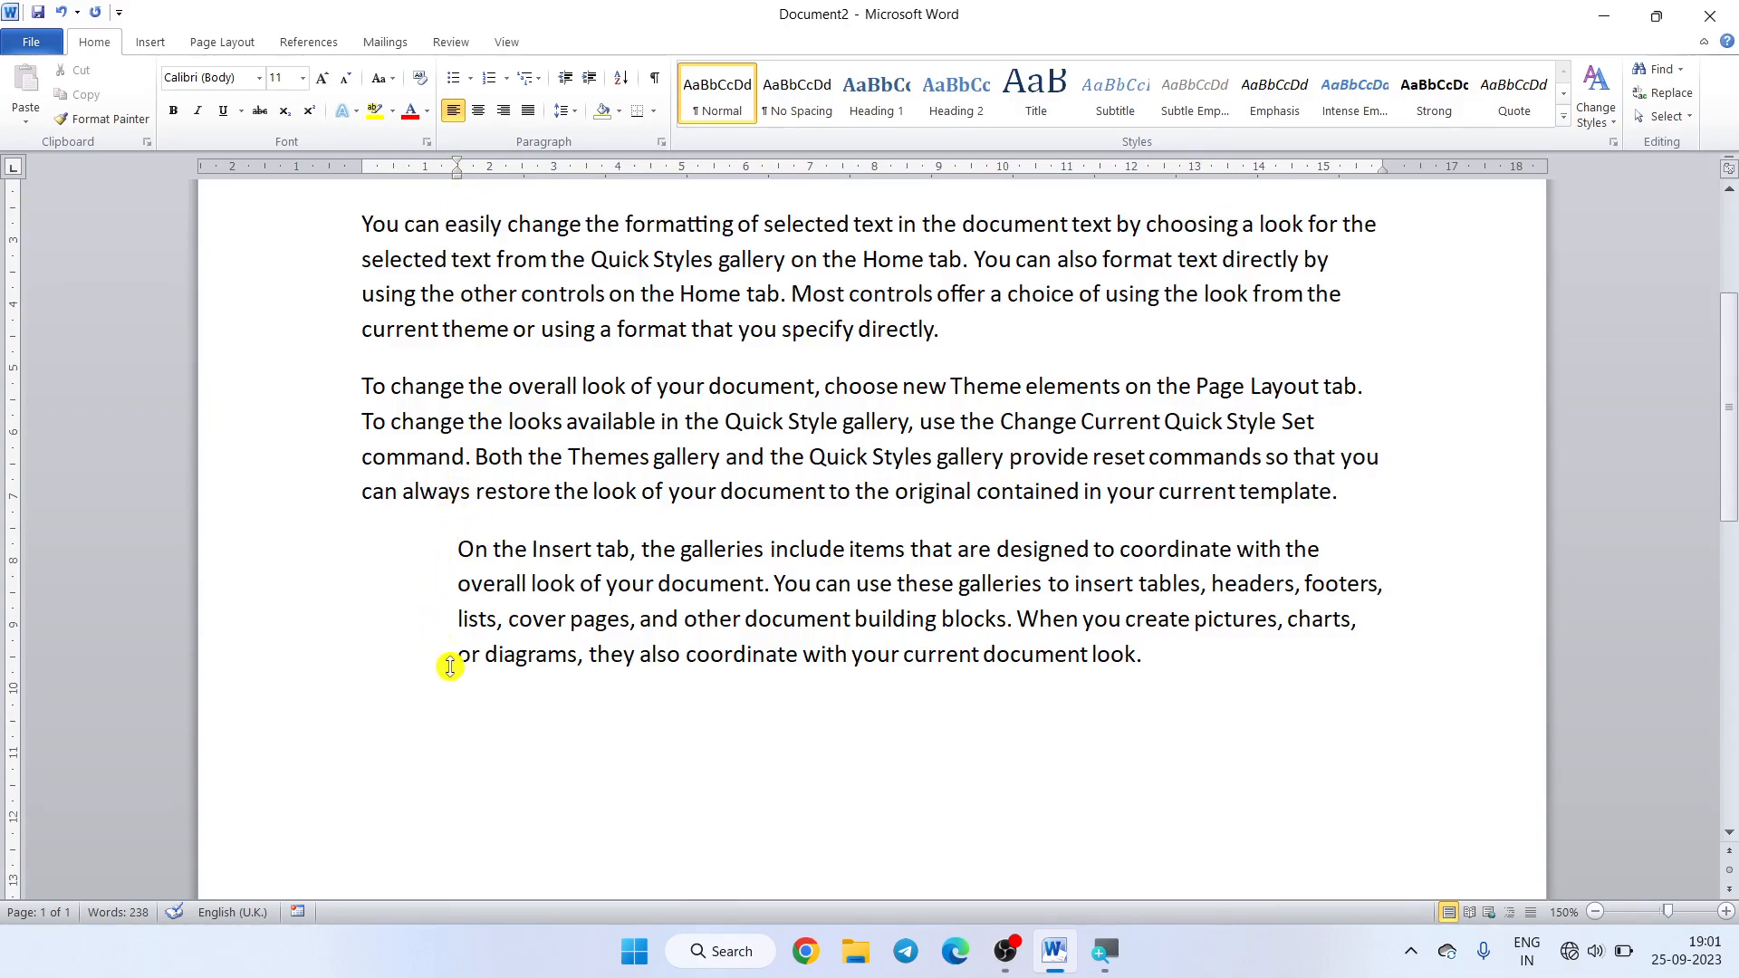
# - Undo the generated indented paragraph and delete its leftover formula and indent
pyautogui.hotkey('ctrl', 'z')
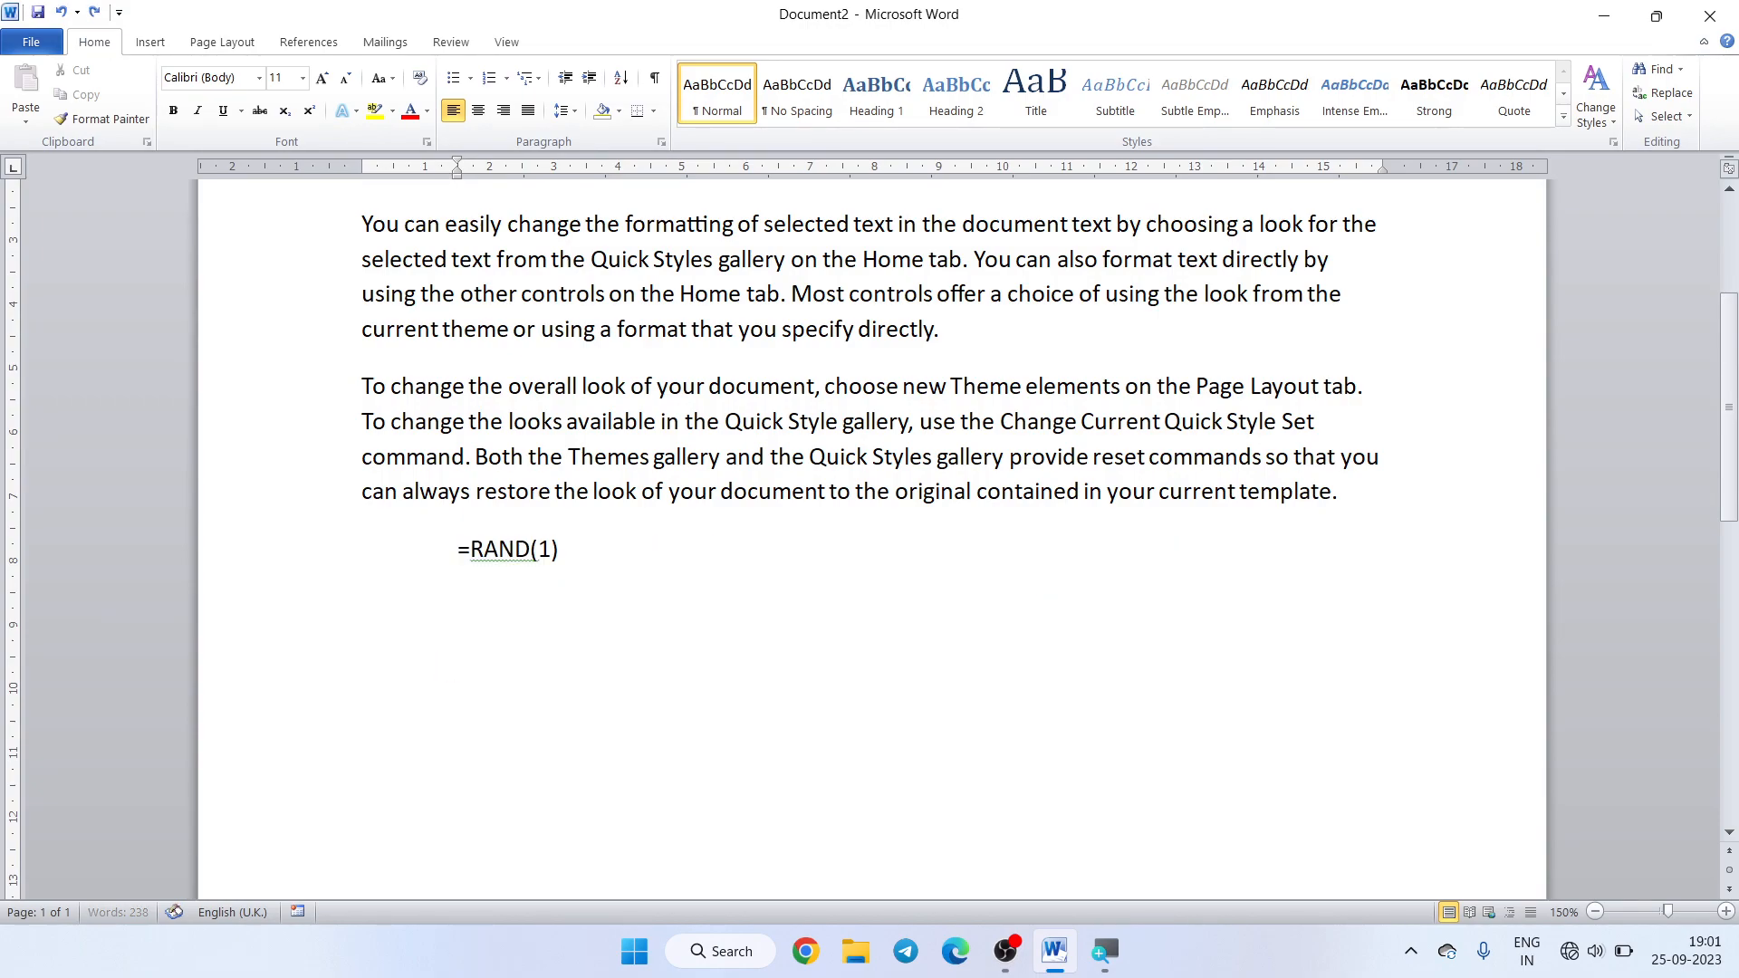
pyautogui.press('BackSpace')
pyautogui.press('BackSpace')
pyautogui.press('BackSpace')
pyautogui.press('BackSpace')
pyautogui.press('BackSpace')
pyautogui.press('BackSpace')
pyautogui.press('BackSpace')
pyautogui.press('BackSpace')
pyautogui.press('BackSpace')
pyautogui.press('BackSpace')
pyautogui.scroll(3, 453, 626)
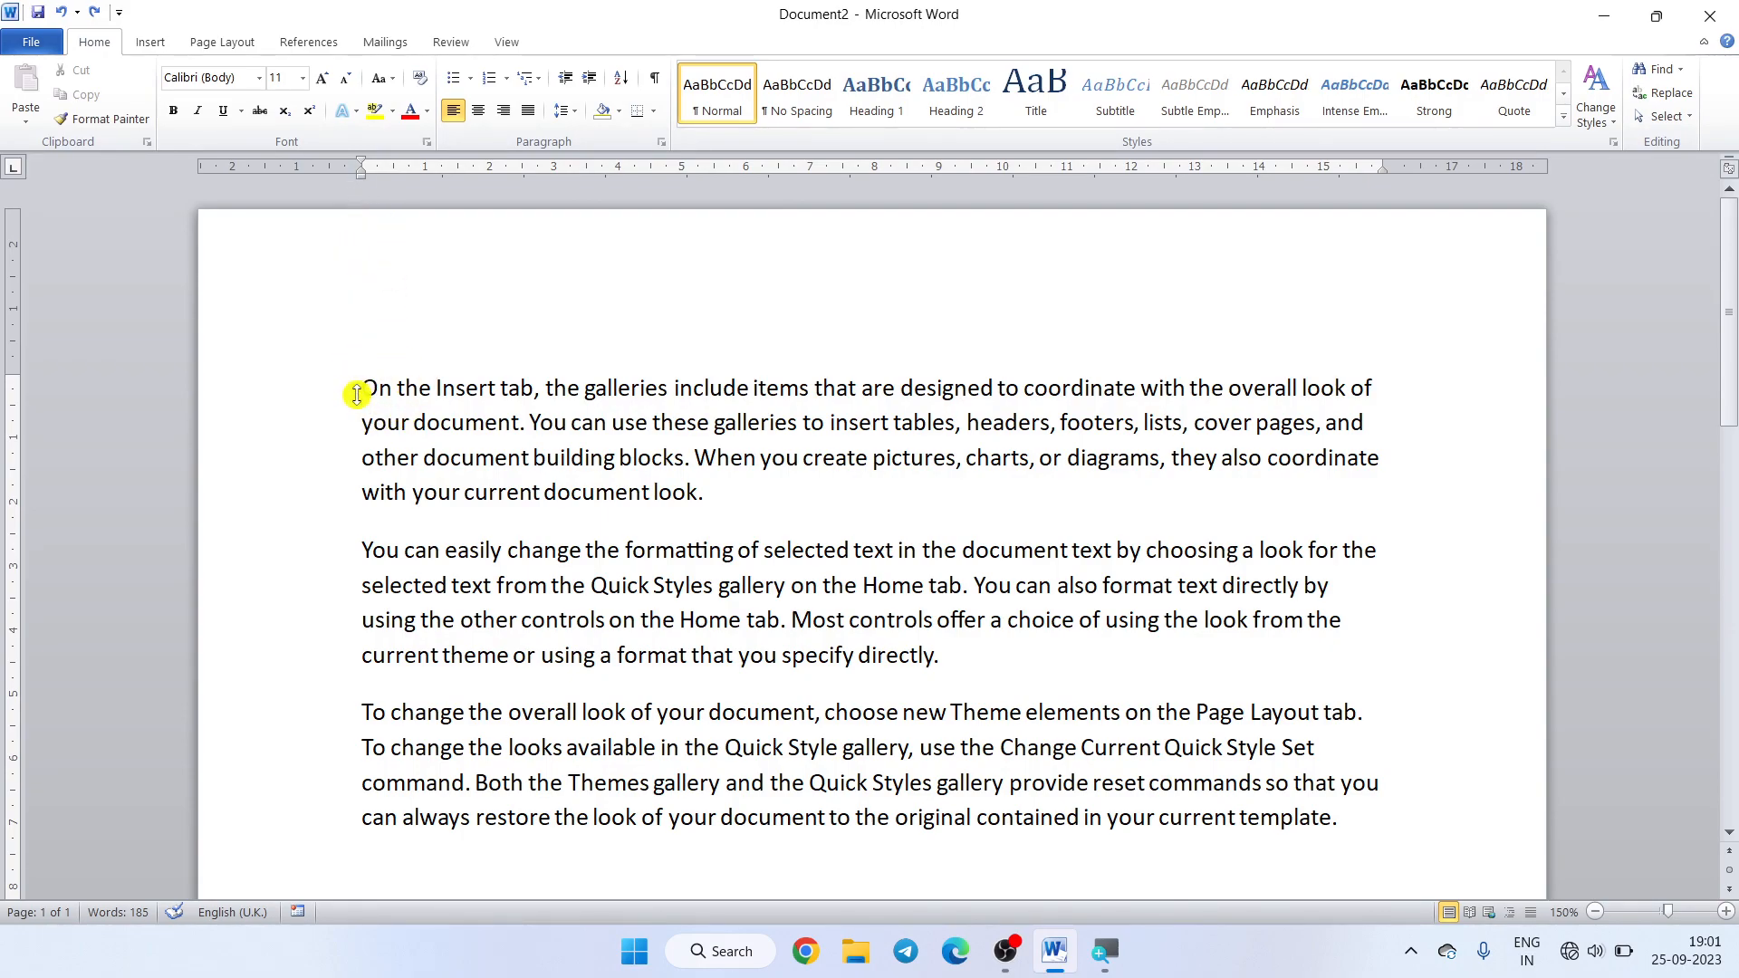
# - Delete the first sample paragraph and insert three blank lines above the remaining text
pyautogui.moveTo(352, 390); pyautogui.dragTo(709, 504)
pyautogui.press('Delete')
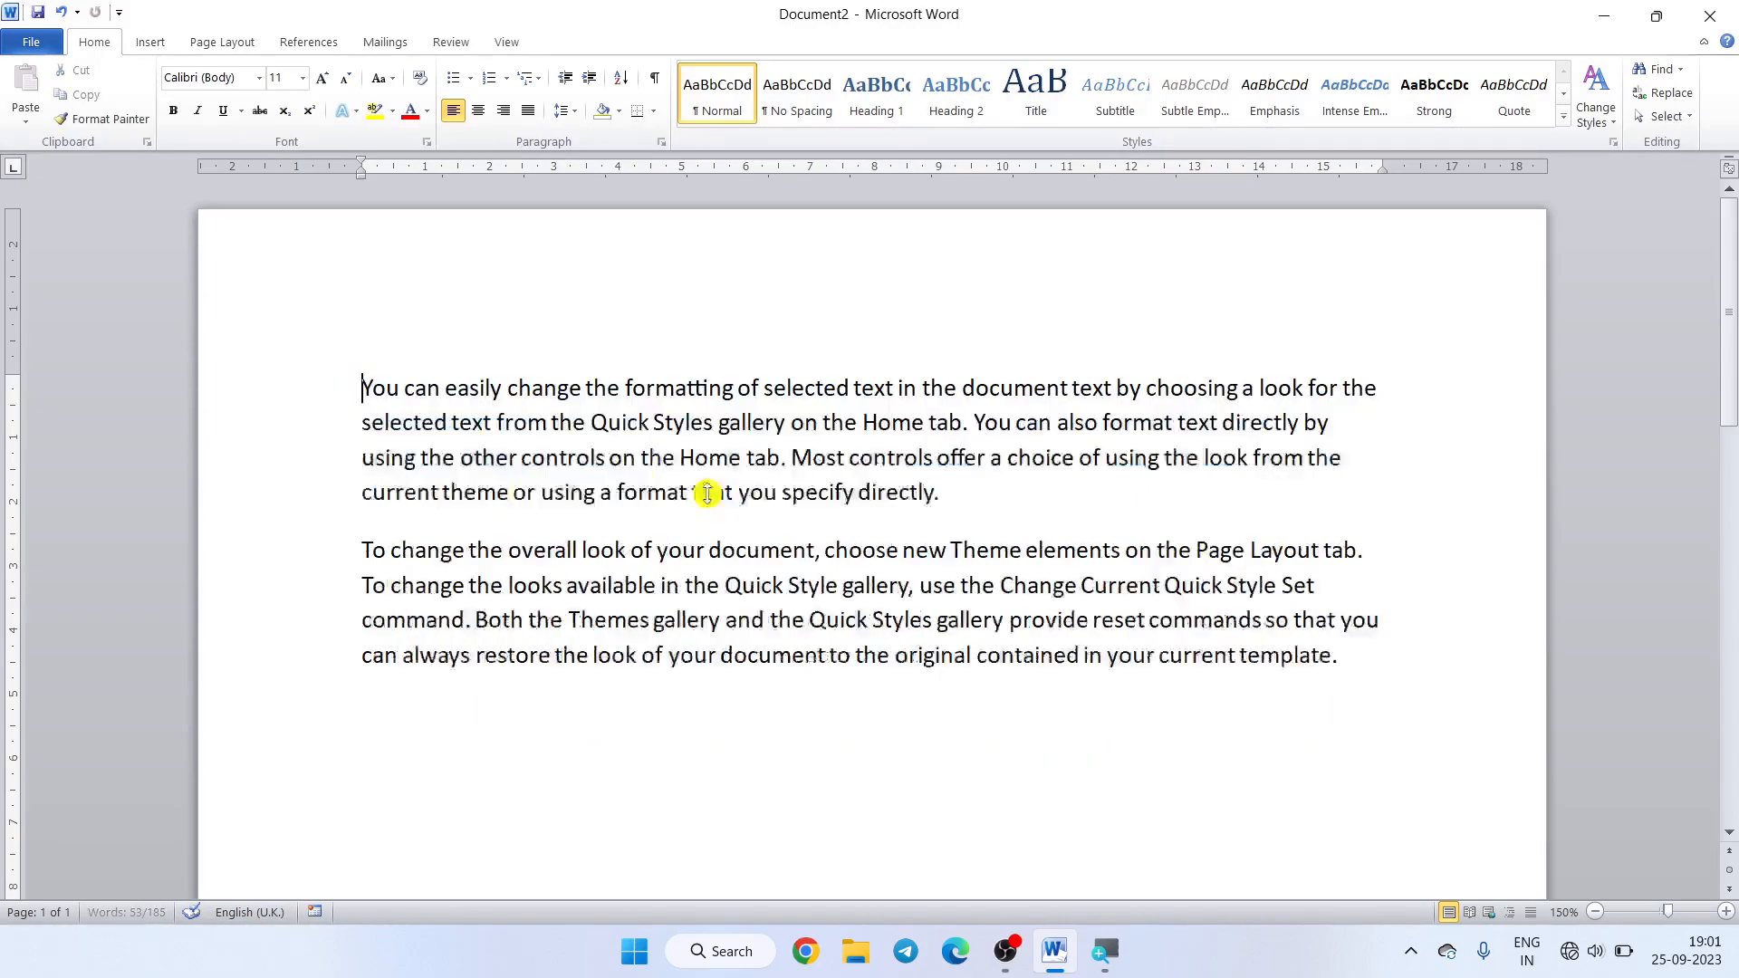
pyautogui.press('Return')
pyautogui.press('Return')
pyautogui.press('Return')
pyautogui.click(375, 347)
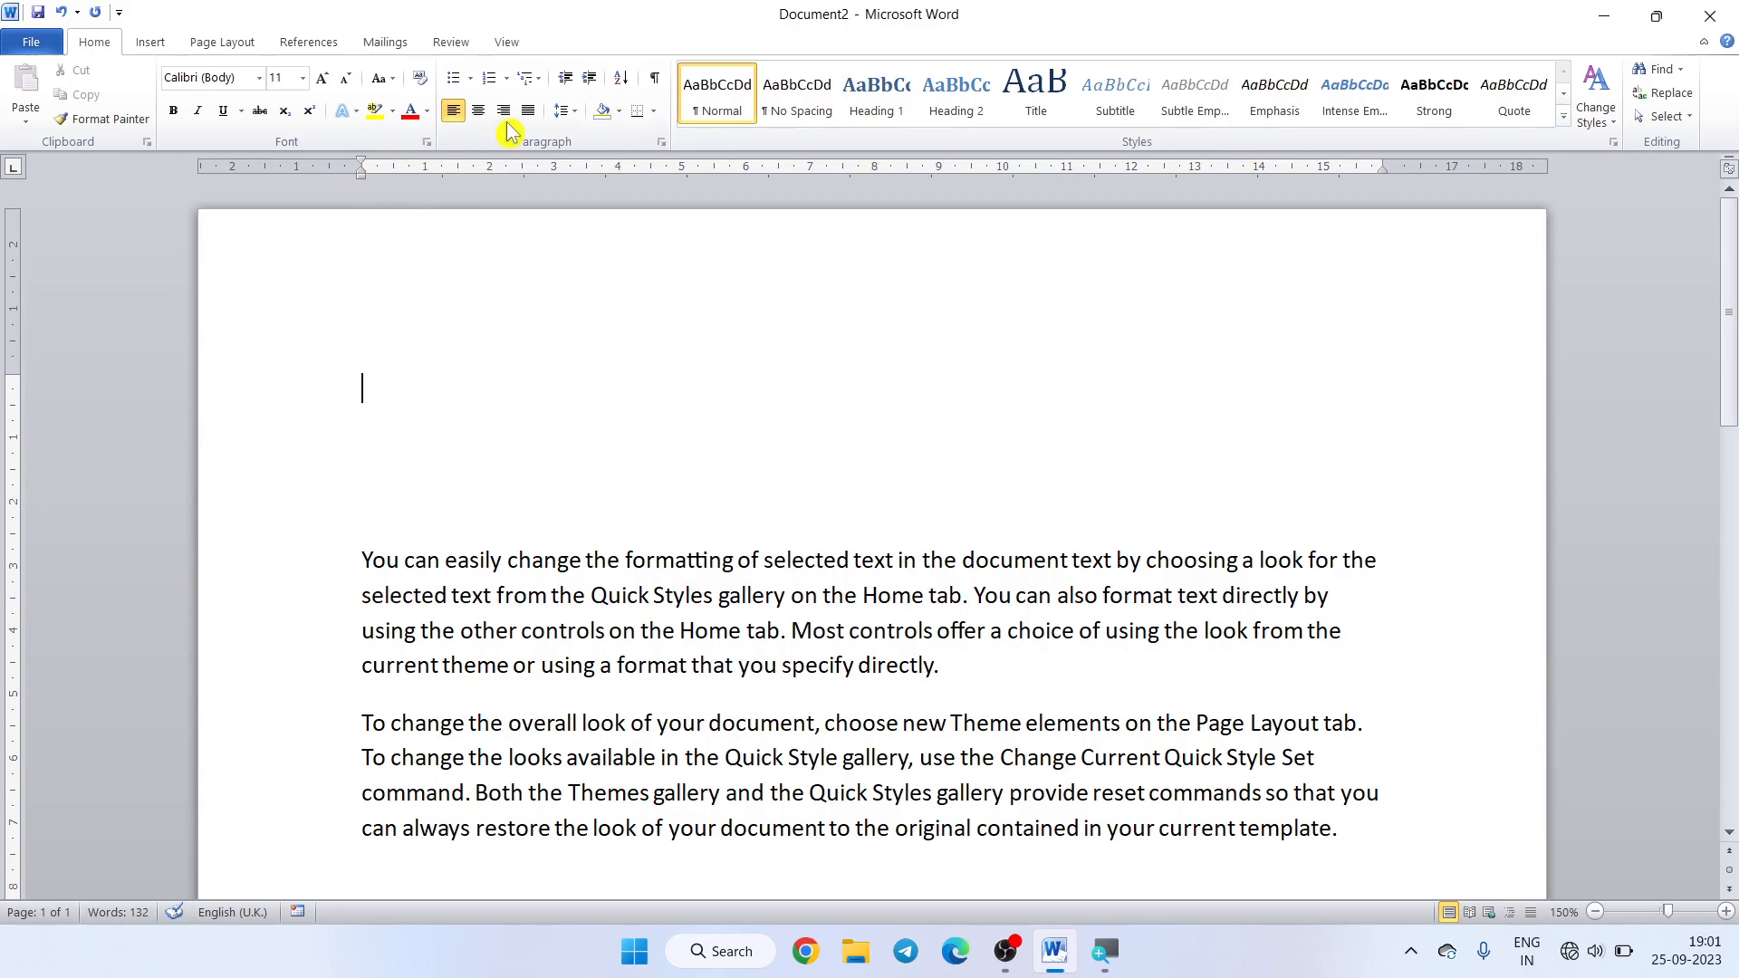
# - Increase the indent of the first blank line by two levels and generate one sample paragraph there with =RAND(1)
pyautogui.click(588, 88)
pyautogui.click(587, 88)
pyautogui.write('=RAND')
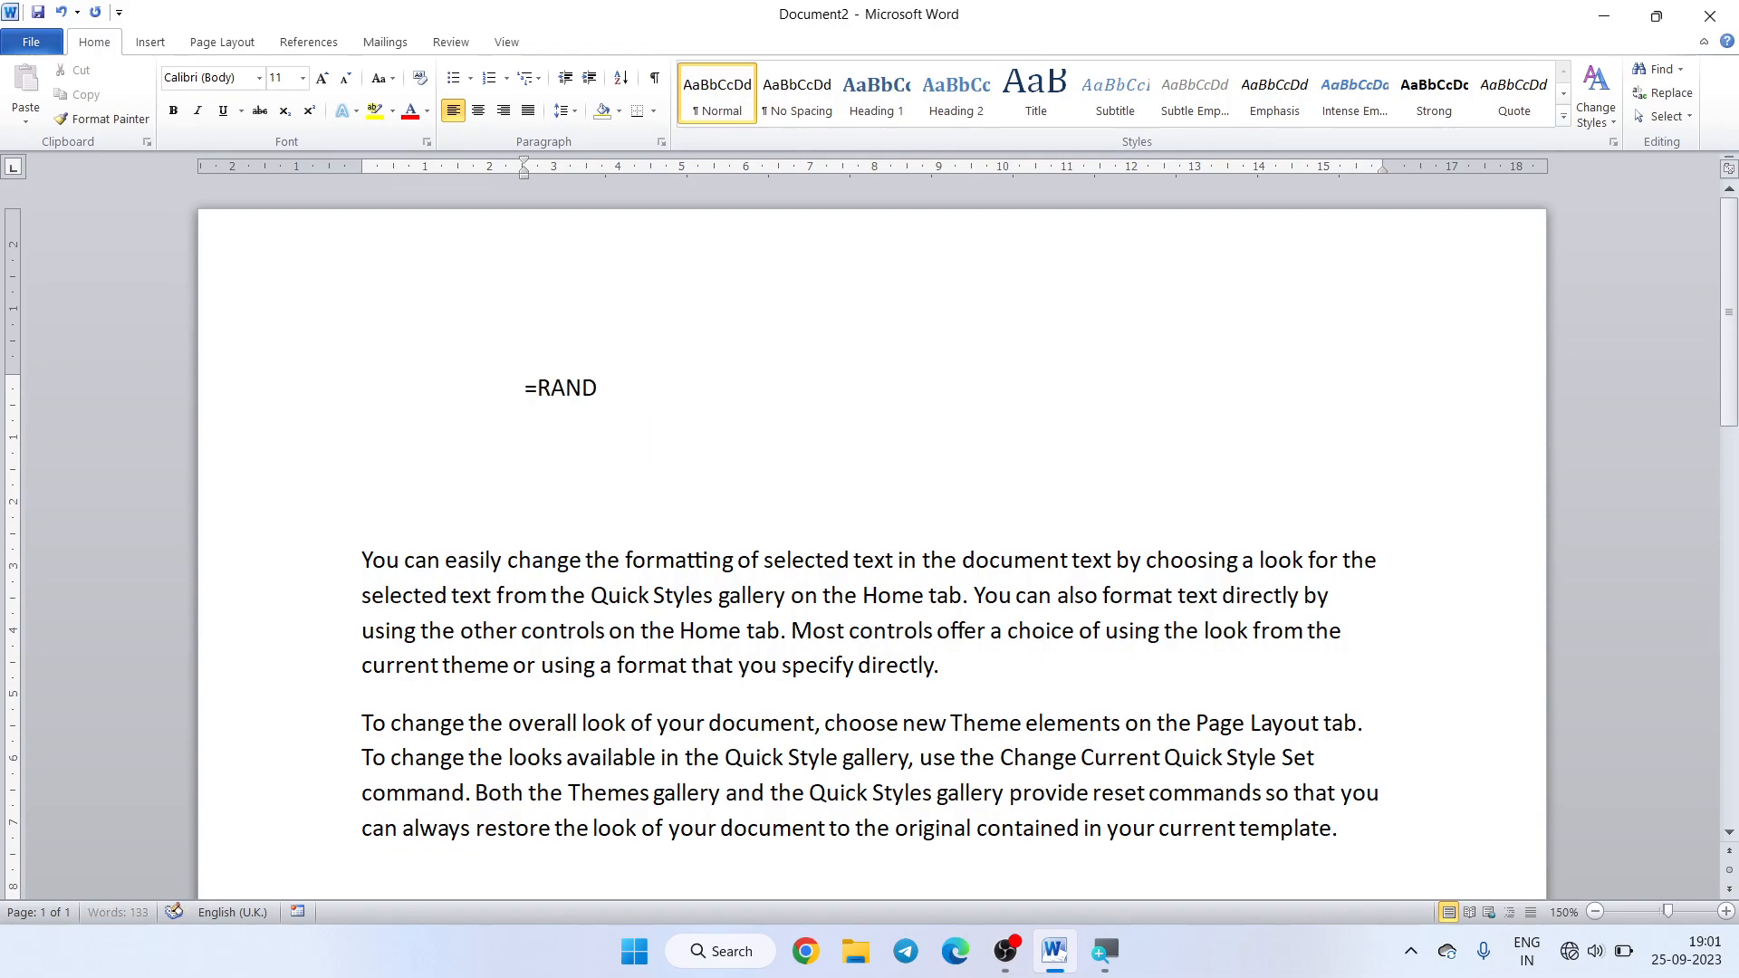
pyautogui.write('(1)')
pyautogui.press('Return')
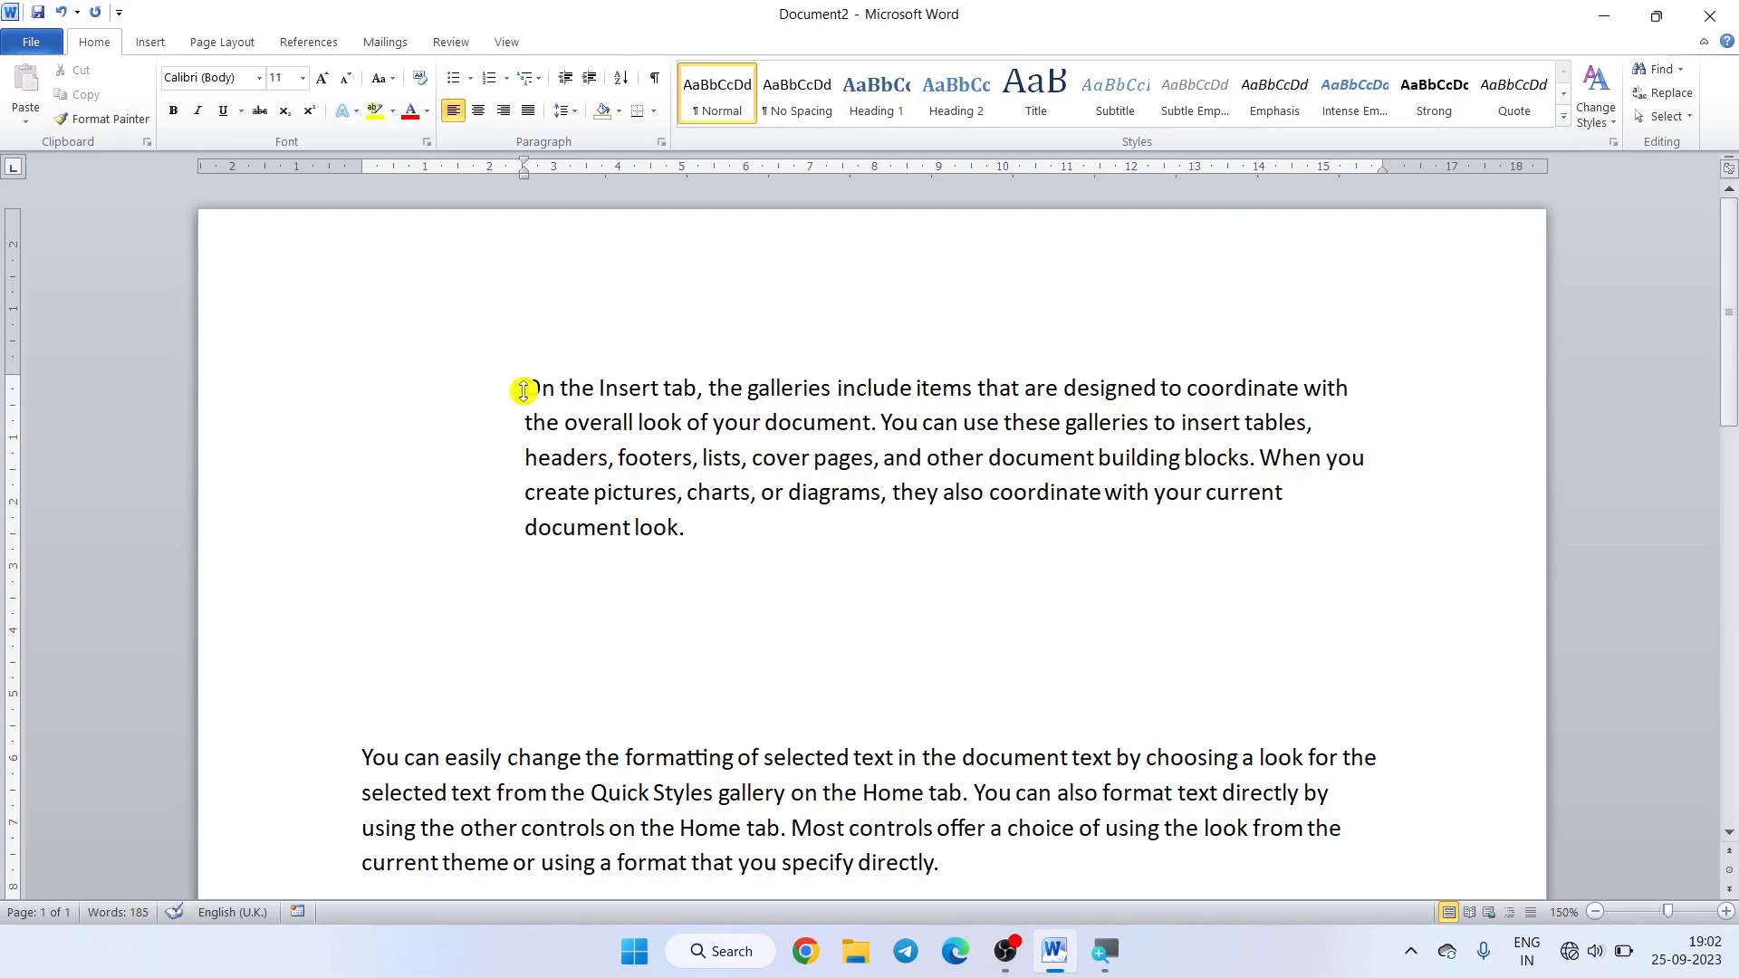
# - Undo the generated paragraph and delete the formula text, reducing the line's indent by one level
pyautogui.hotkey('ctrl', 'z')
pyautogui.press('BackSpace')
pyautogui.press('BackSpace')
pyautogui.press('BackSpace')
pyautogui.press('BackSpace')
pyautogui.press('BackSpace')
pyautogui.press('BackSpace')
pyautogui.press('BackSpace')
pyautogui.press('BackSpace')
pyautogui.press('BackSpace')
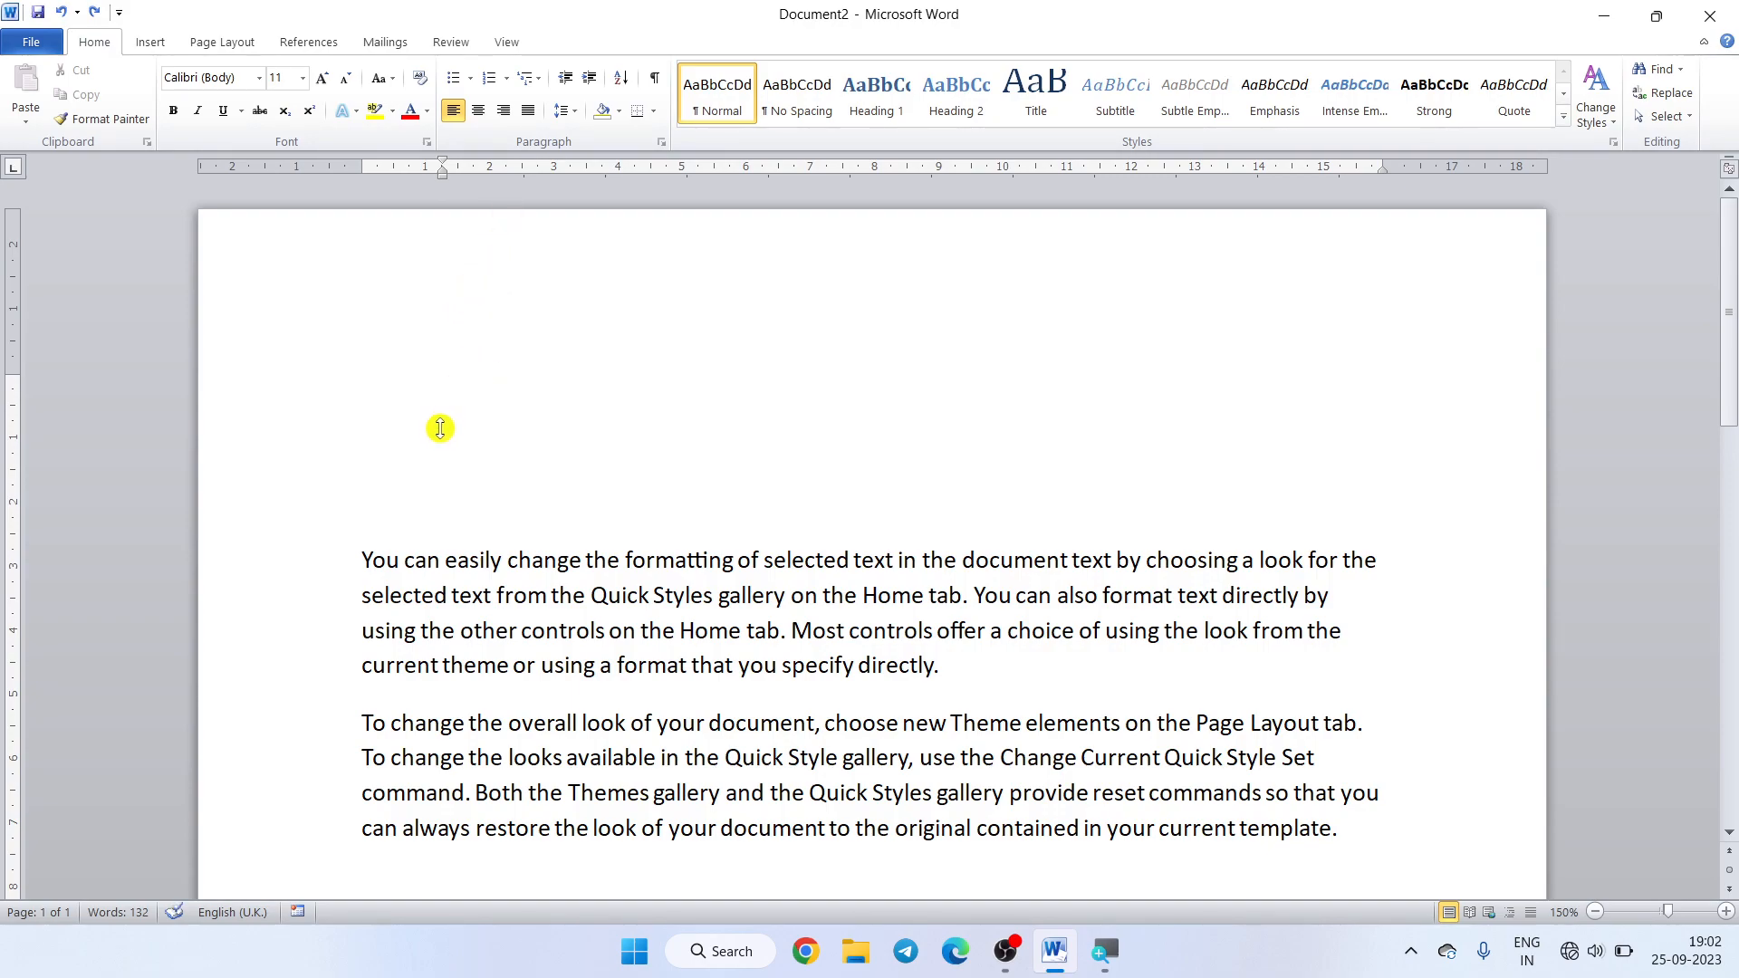
# - Increase the blank line's indent by two more levels and enter the filler text "GJJJJYJETTWERTFEFEWHRFEW FBEBFEUFGBEWG"
pyautogui.click(587, 80)
pyautogui.click(589, 86)
pyautogui.write('GJJJJYJETTWERTFEFEW')
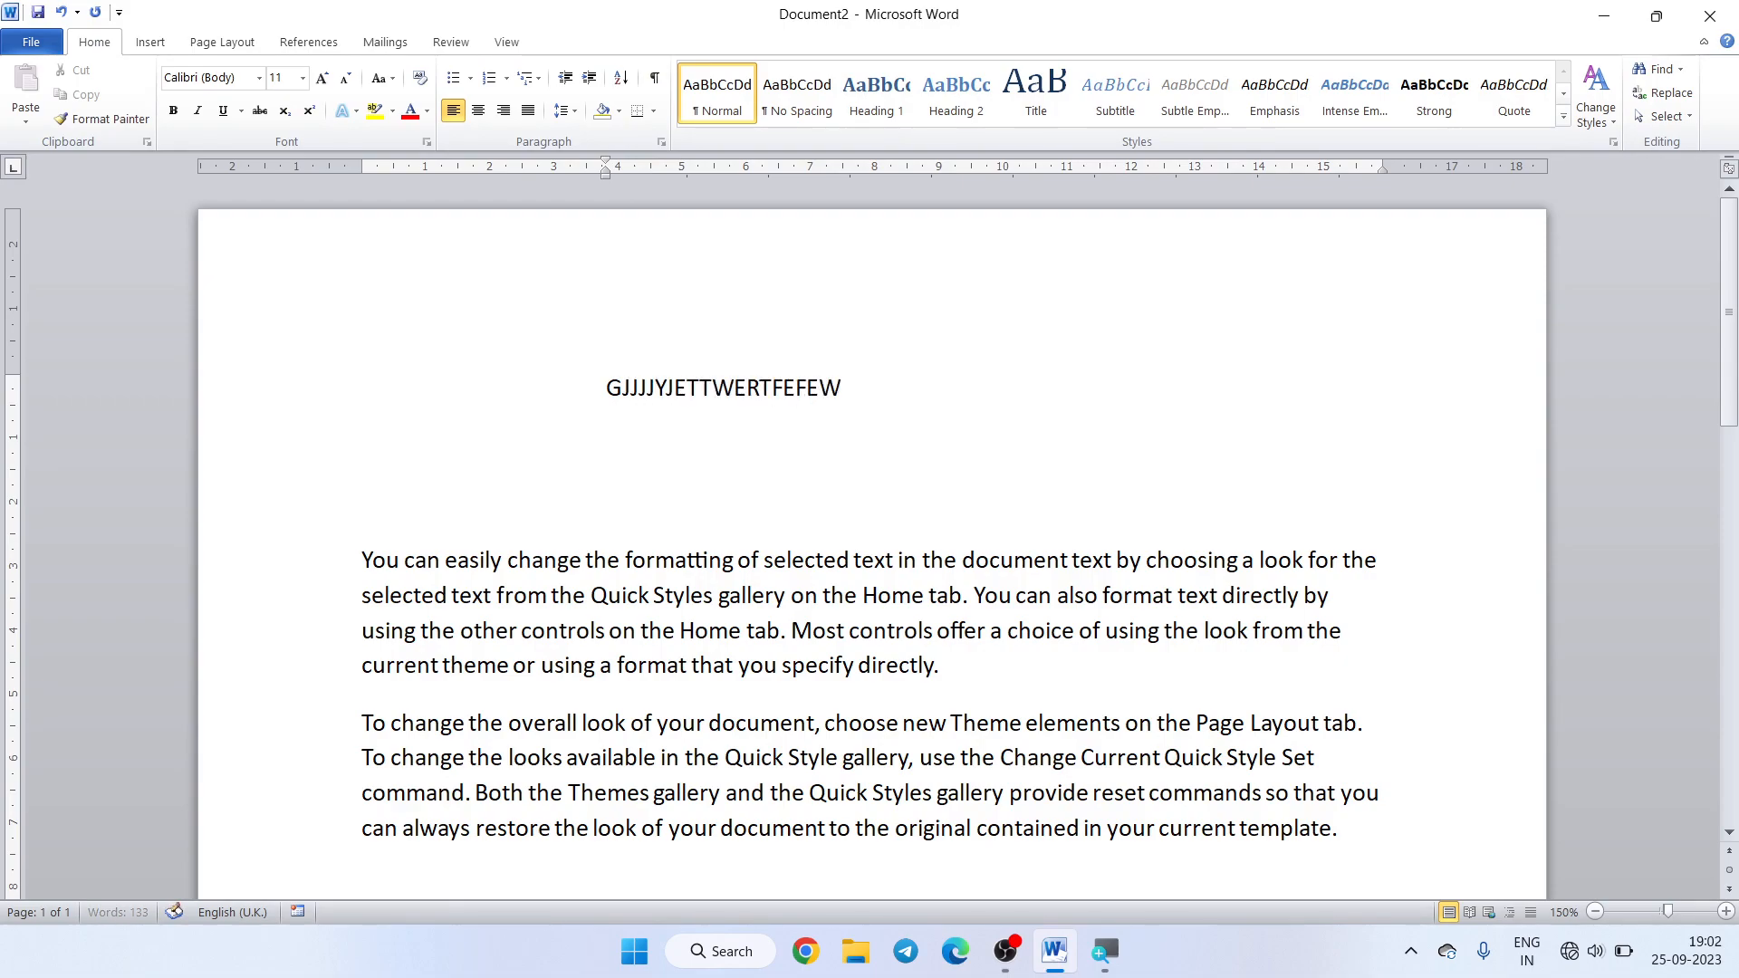
pyautogui.write('HRFEW FBEBFEUFGBEWG')
# - Delete the whole line of filler text at the beginning of the document
pyautogui.hotkey('ctrl', 'a')
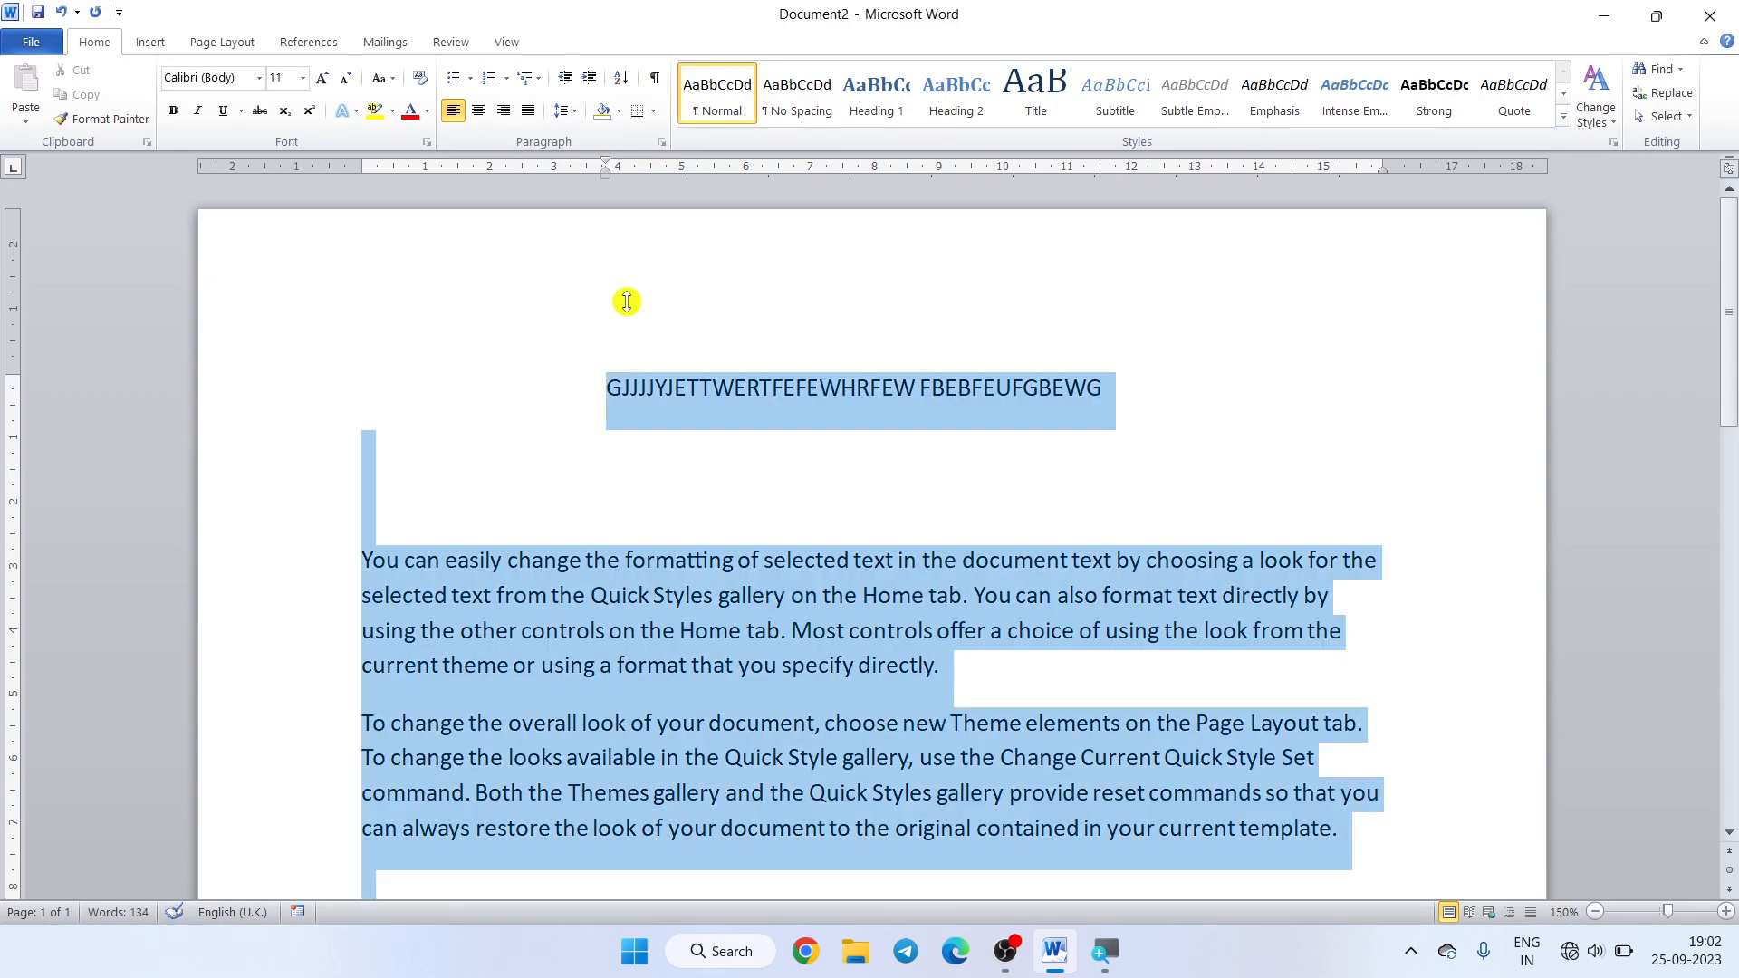
pyautogui.click(584, 386)
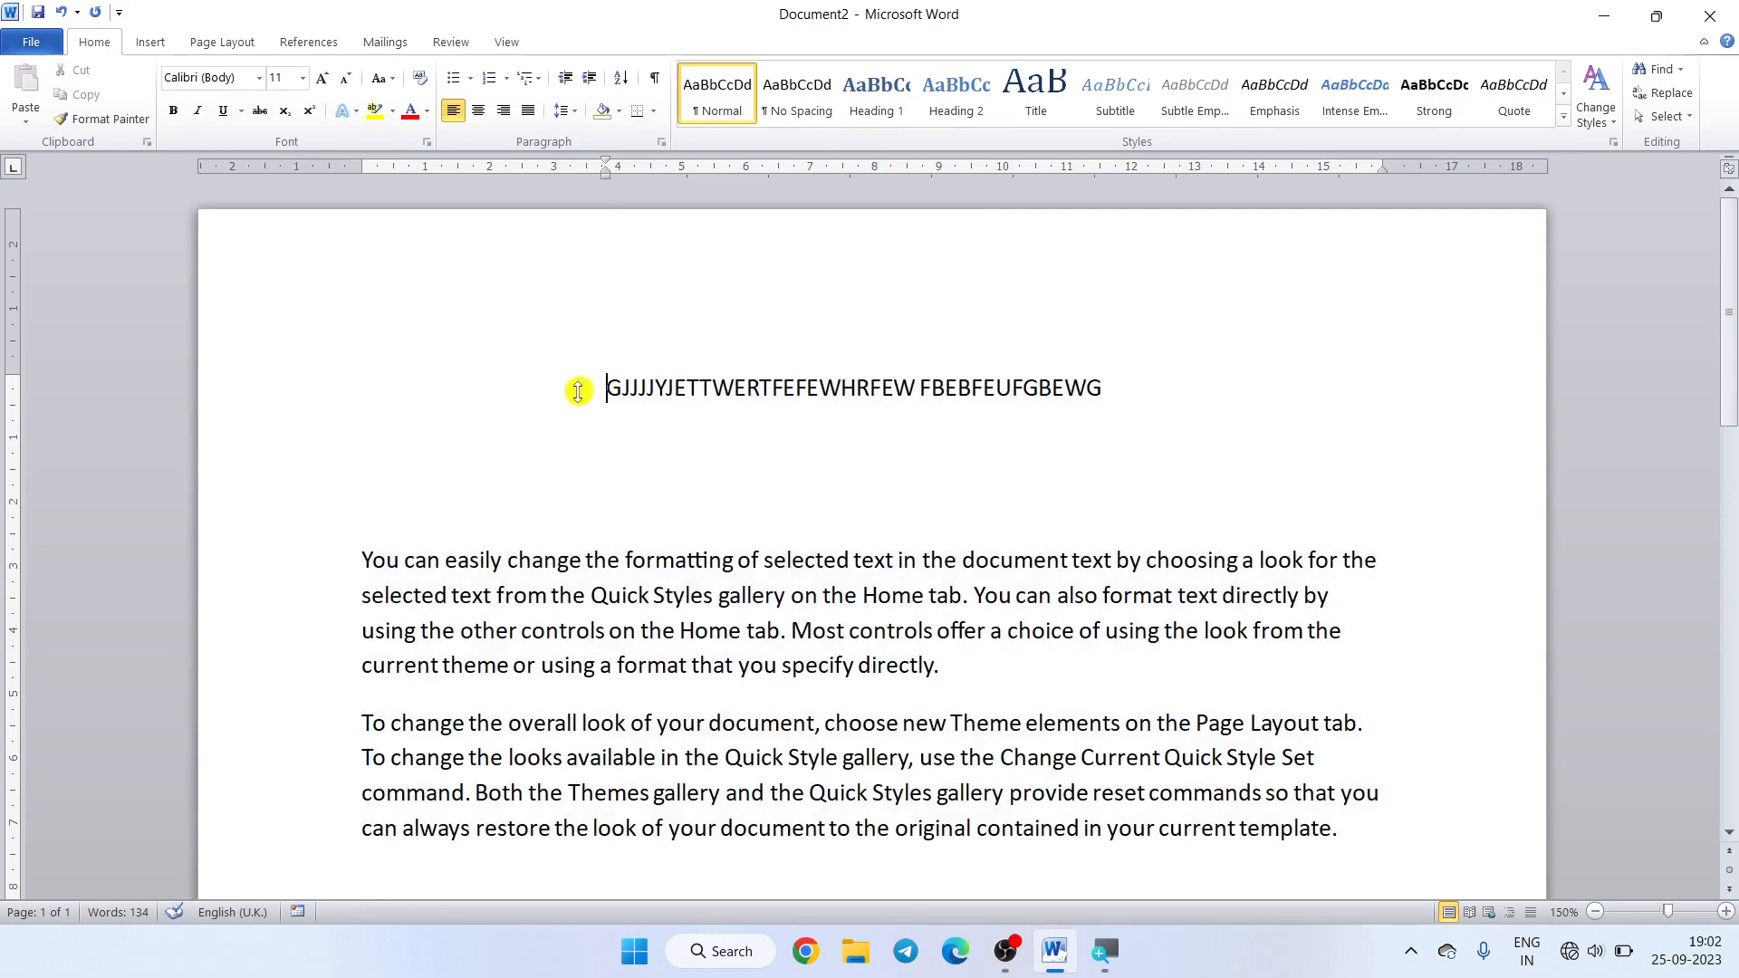
pyautogui.click(319, 403)
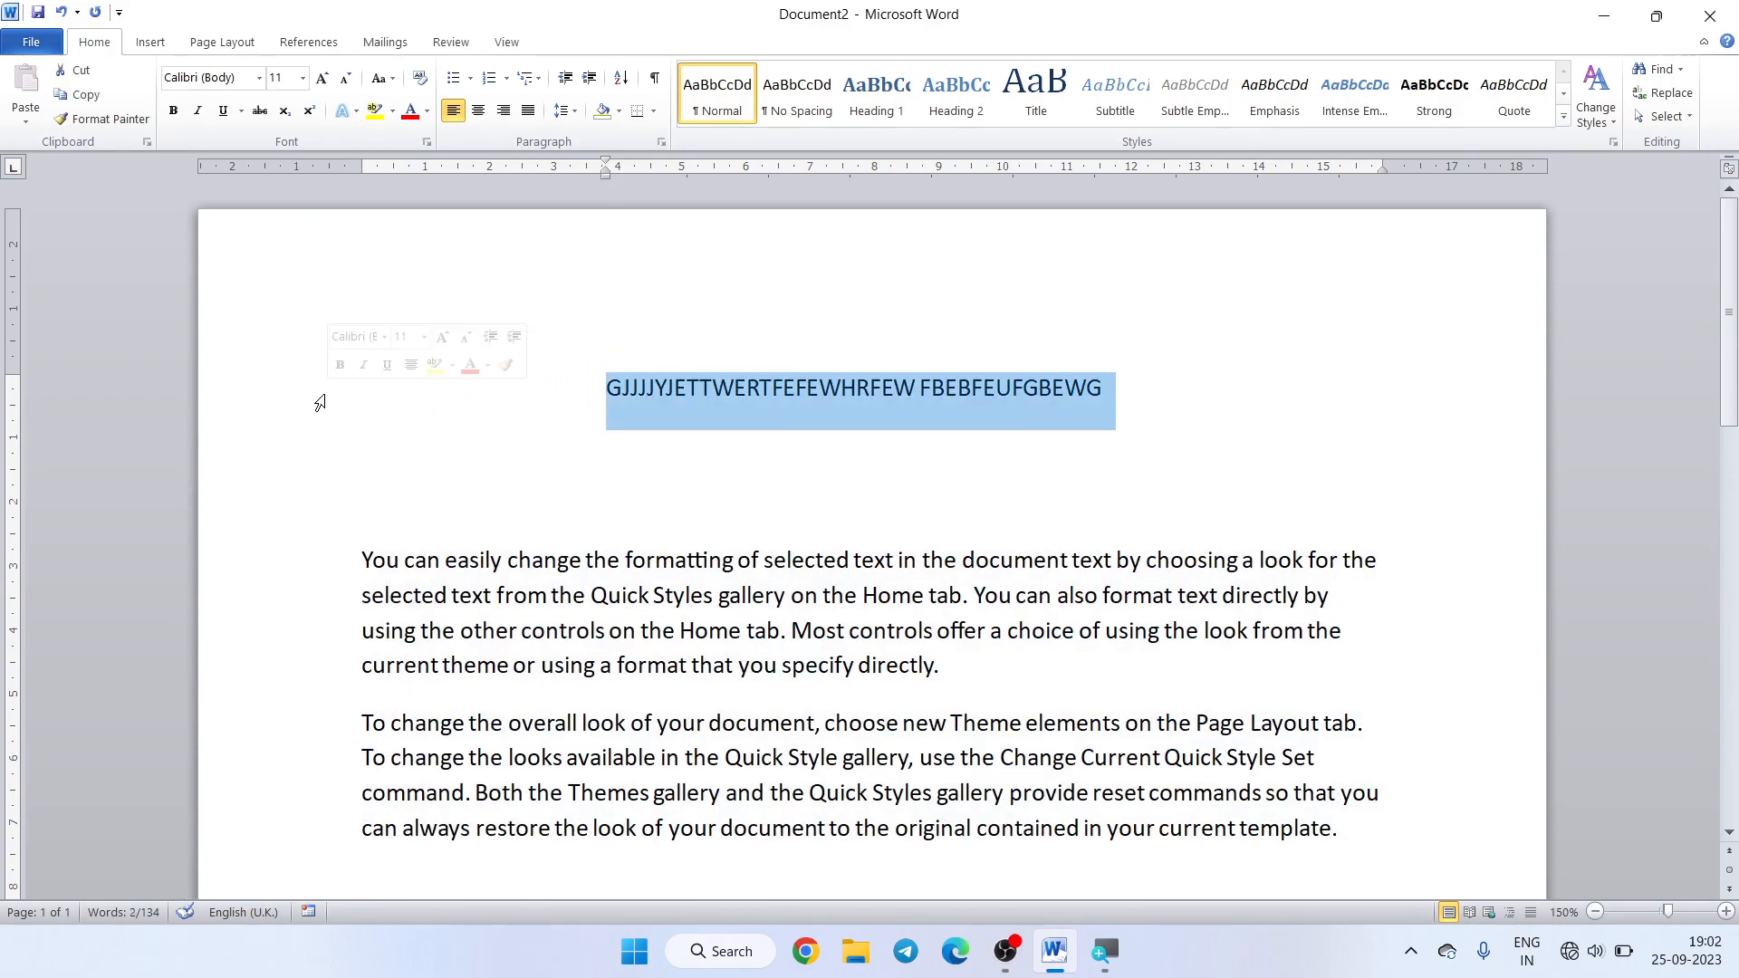
pyautogui.press('Delete')
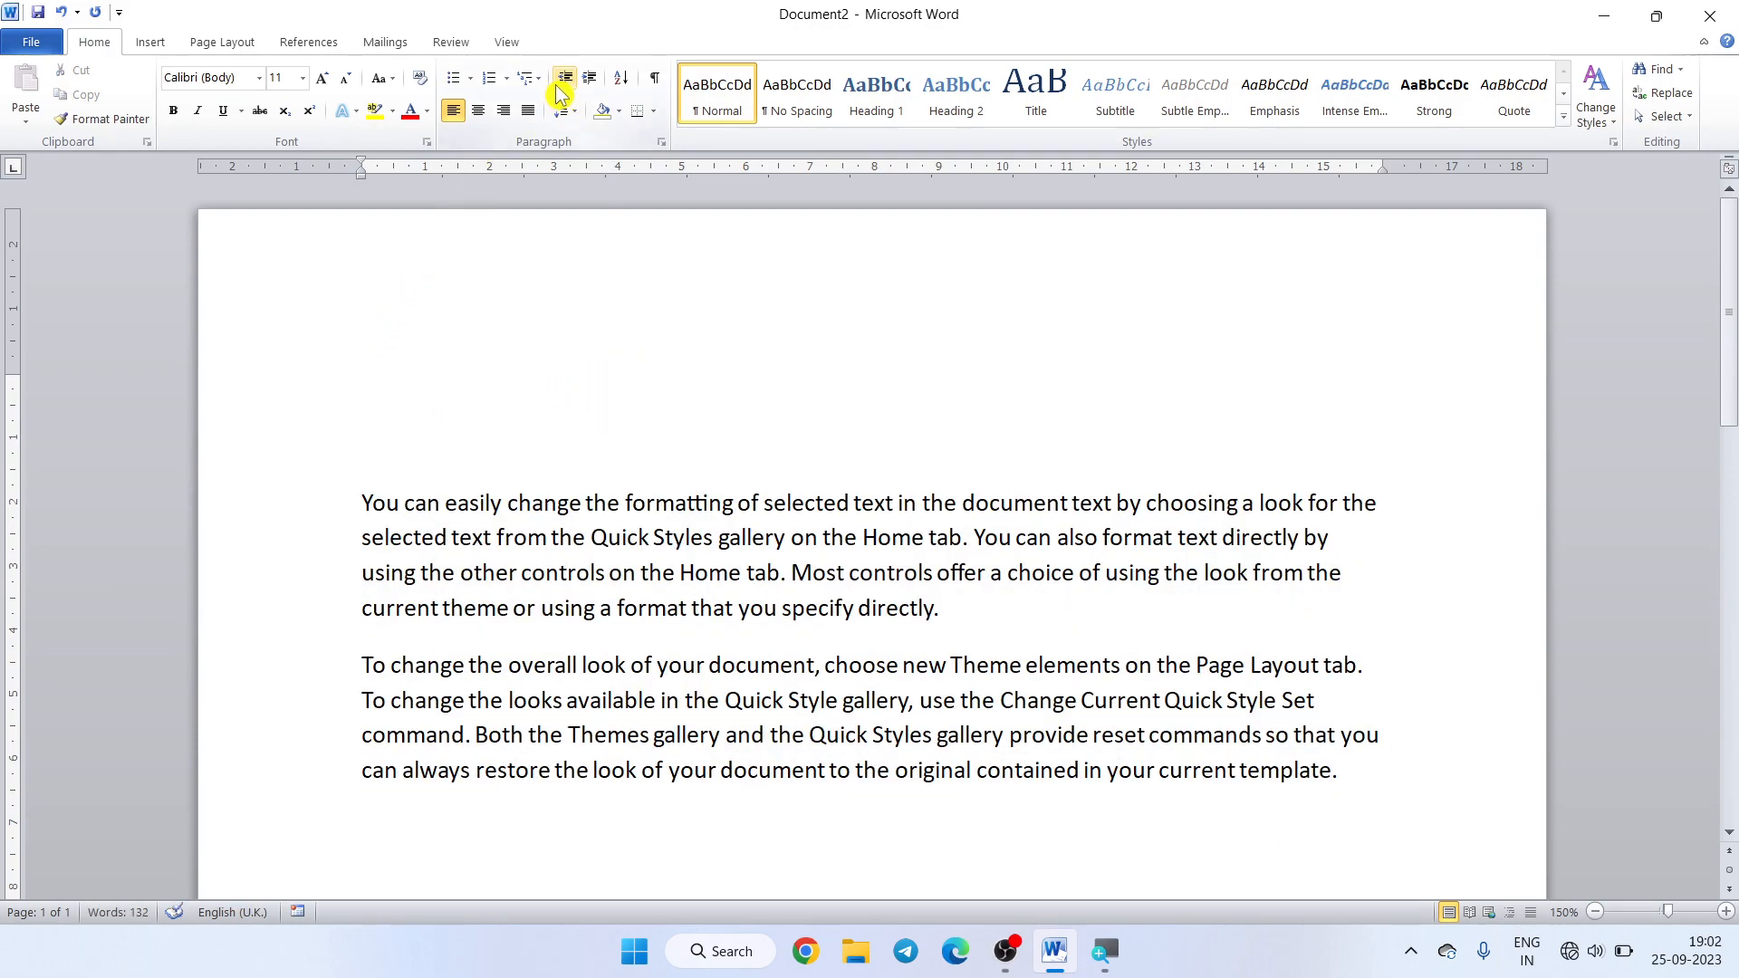
# - Increase the first blank line's indent by four levels and decrease it back to the margin
pyautogui.click(587, 80)
pyautogui.click(587, 79)
pyautogui.click(587, 79)
pyautogui.click(587, 80)
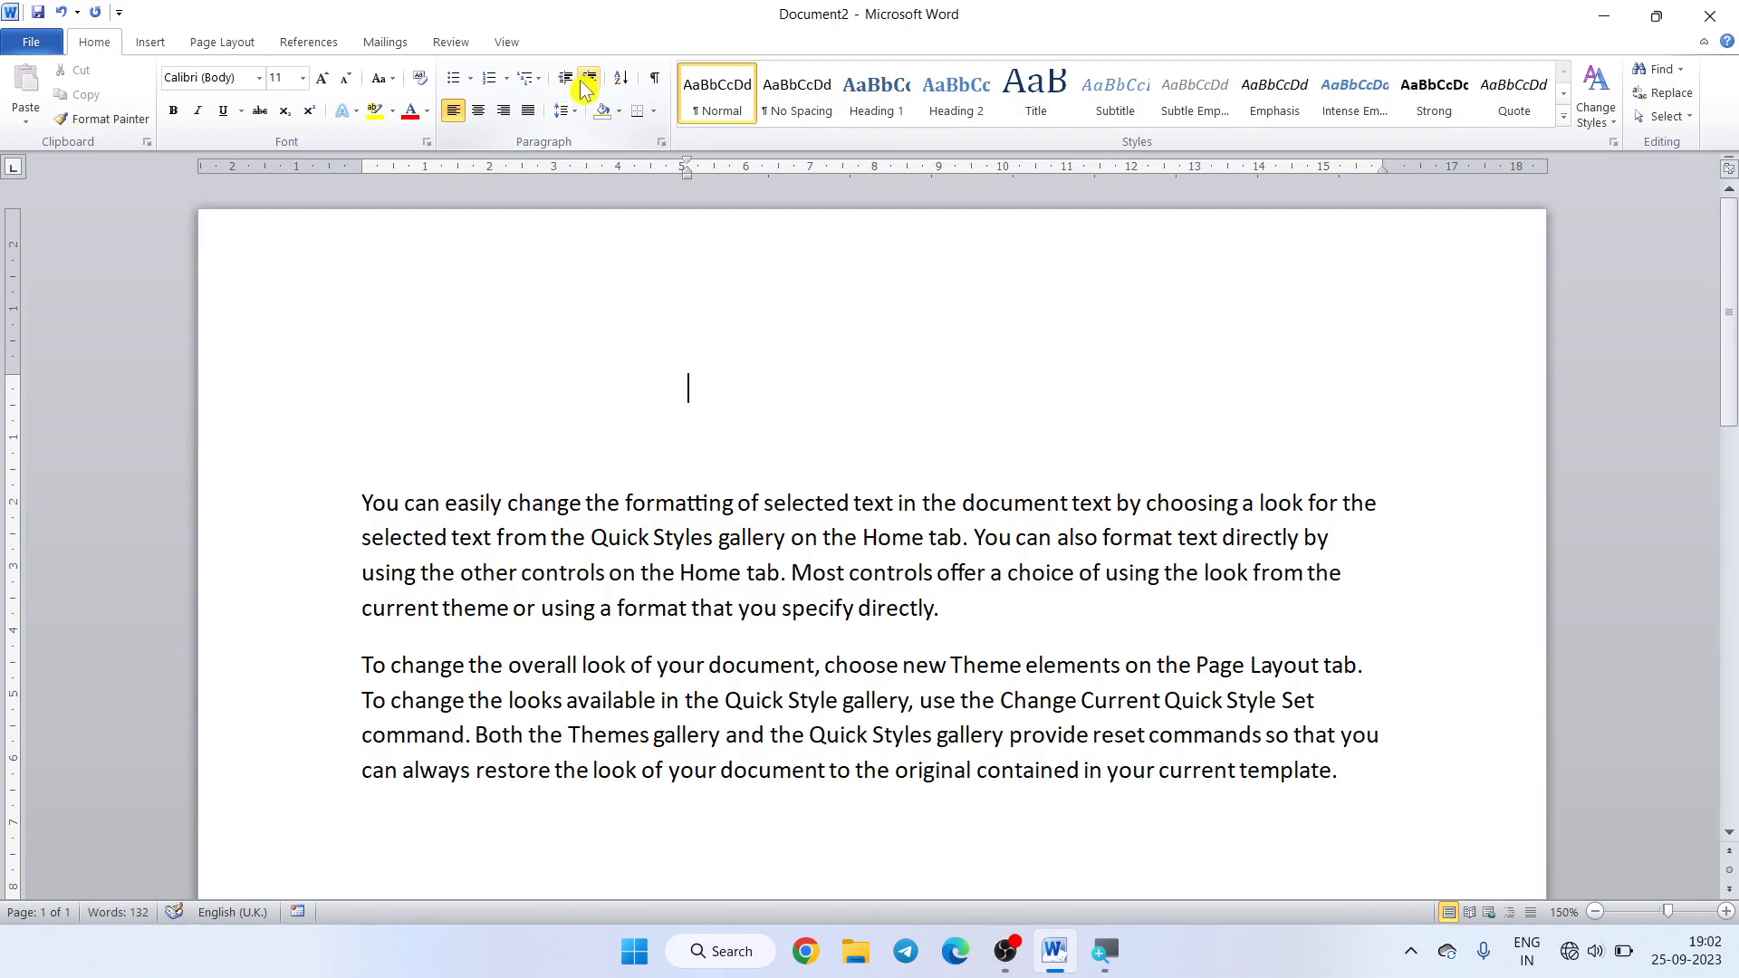
pyautogui.click(565, 81)
pyautogui.click(564, 81)
pyautogui.click(565, 82)
pyautogui.click(564, 83)
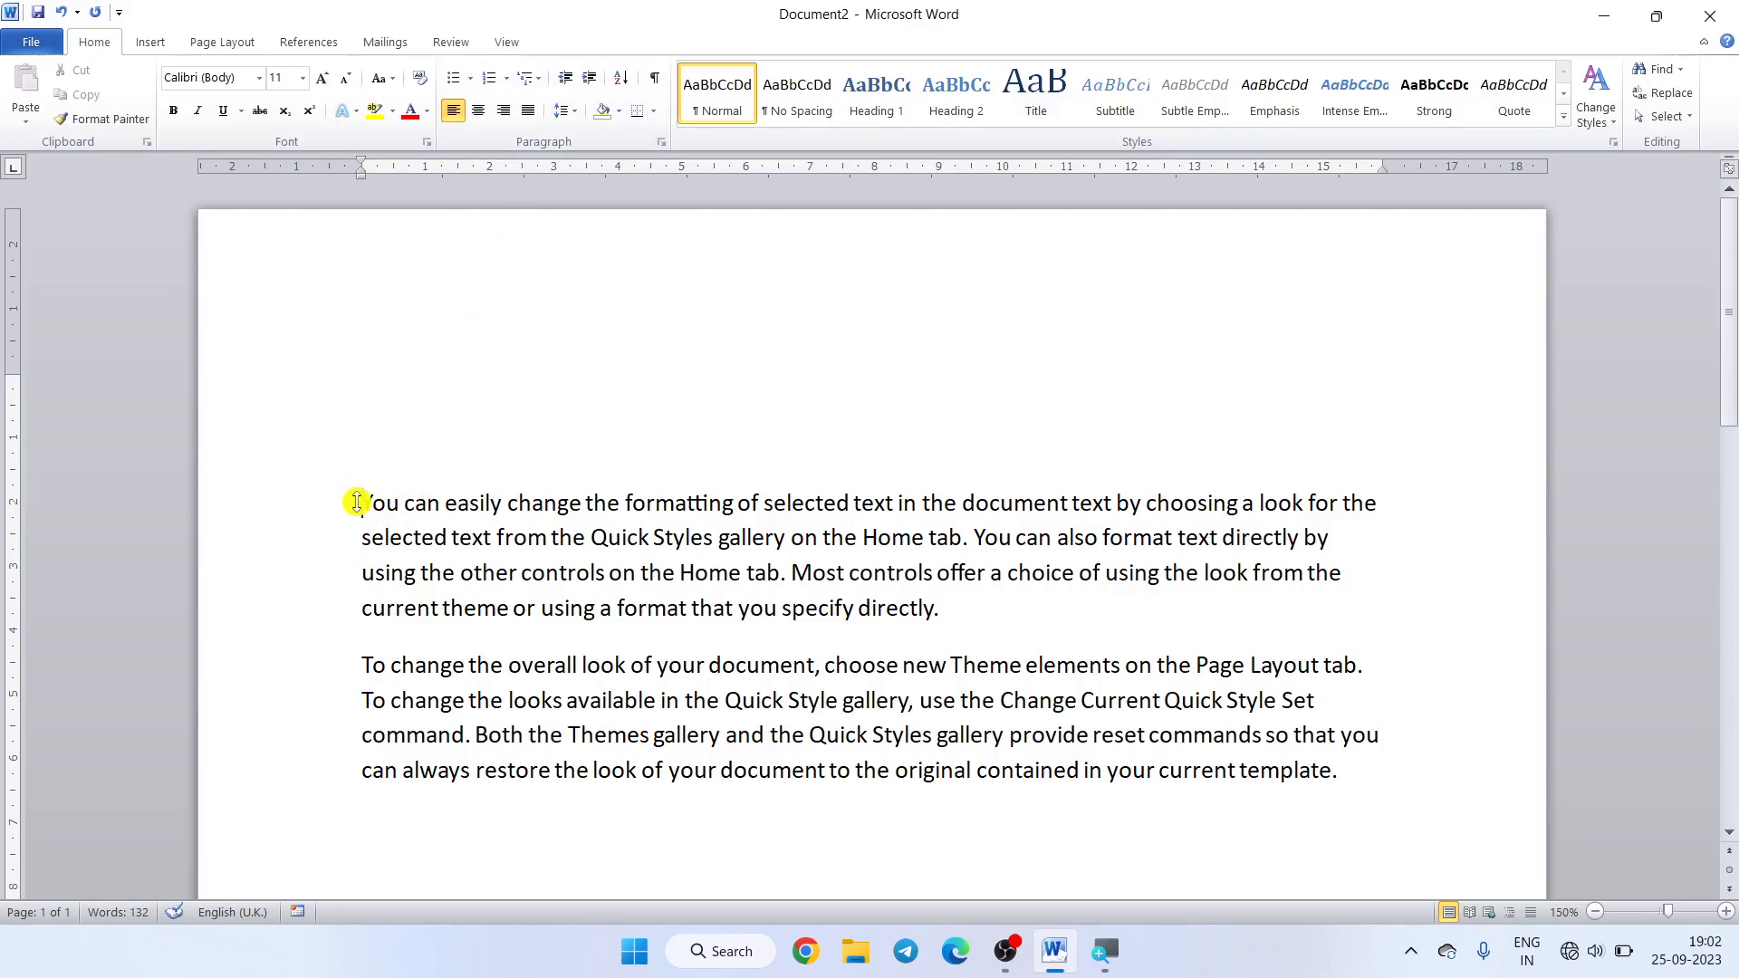
# - Remove the blank lines above the paragraph beginning "You can easily change"
pyautogui.press('BackSpace')
pyautogui.press('BackSpace')
pyautogui.press('BackSpace')
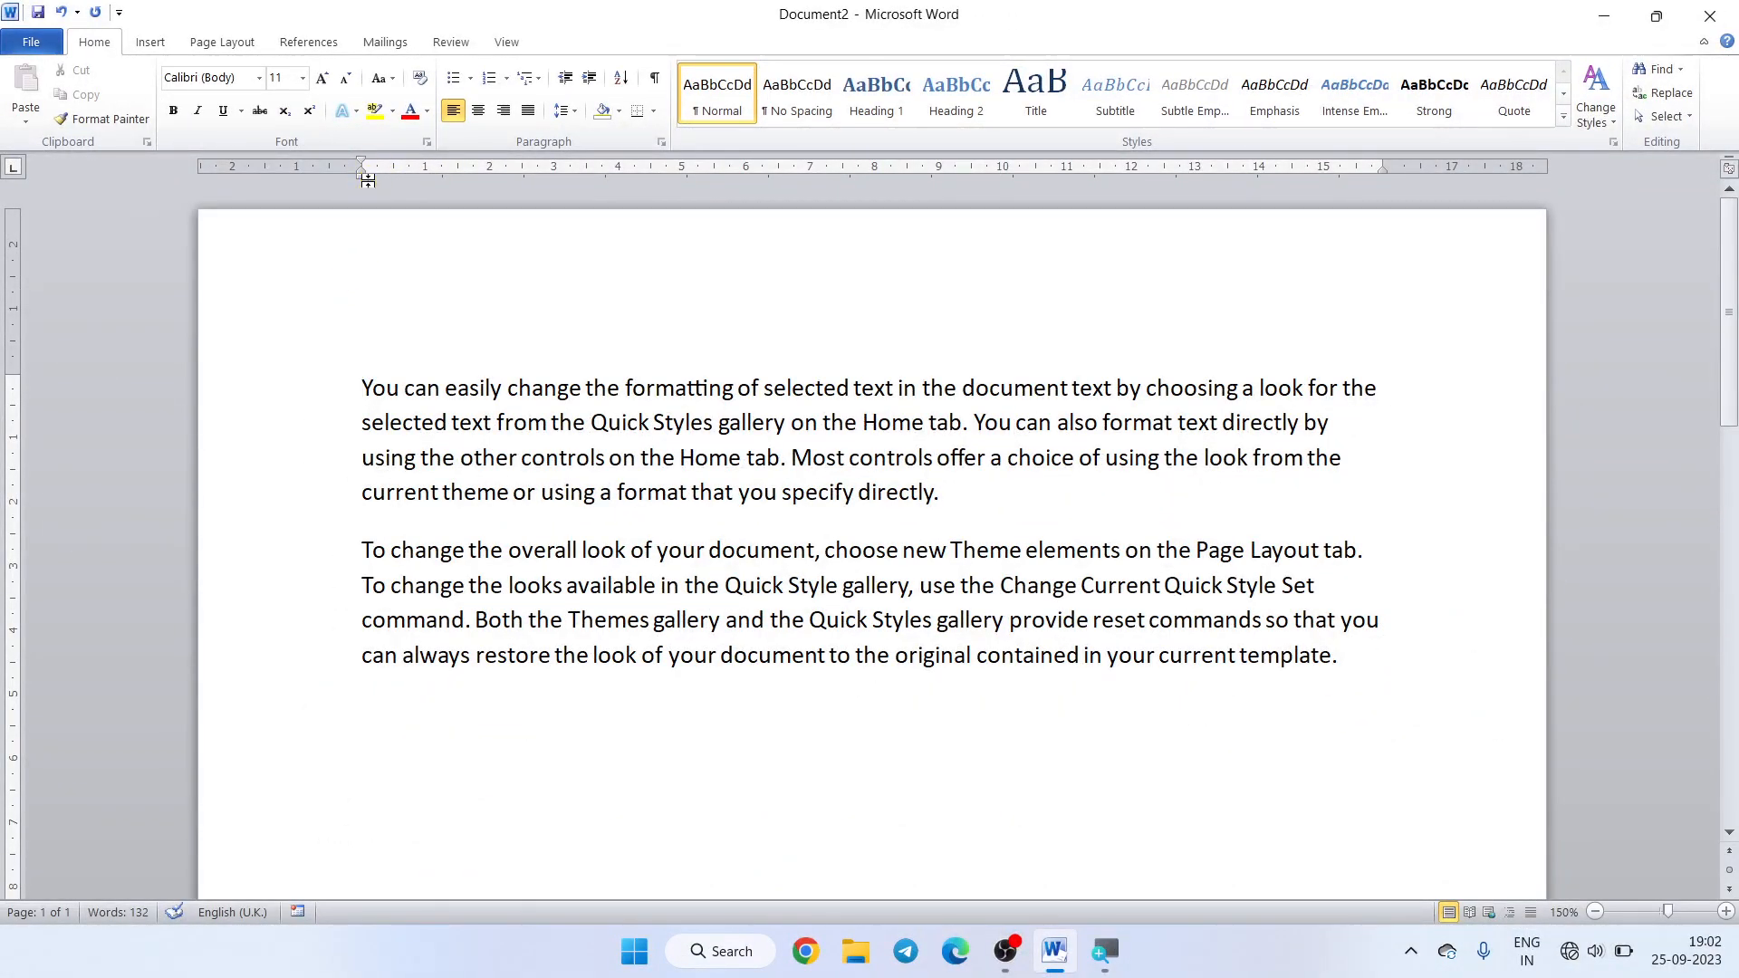
# - Give the first paragraph a first-line indent of about 1.5 cm
pyautogui.moveTo(360, 387); pyautogui.dragTo(970, 492)
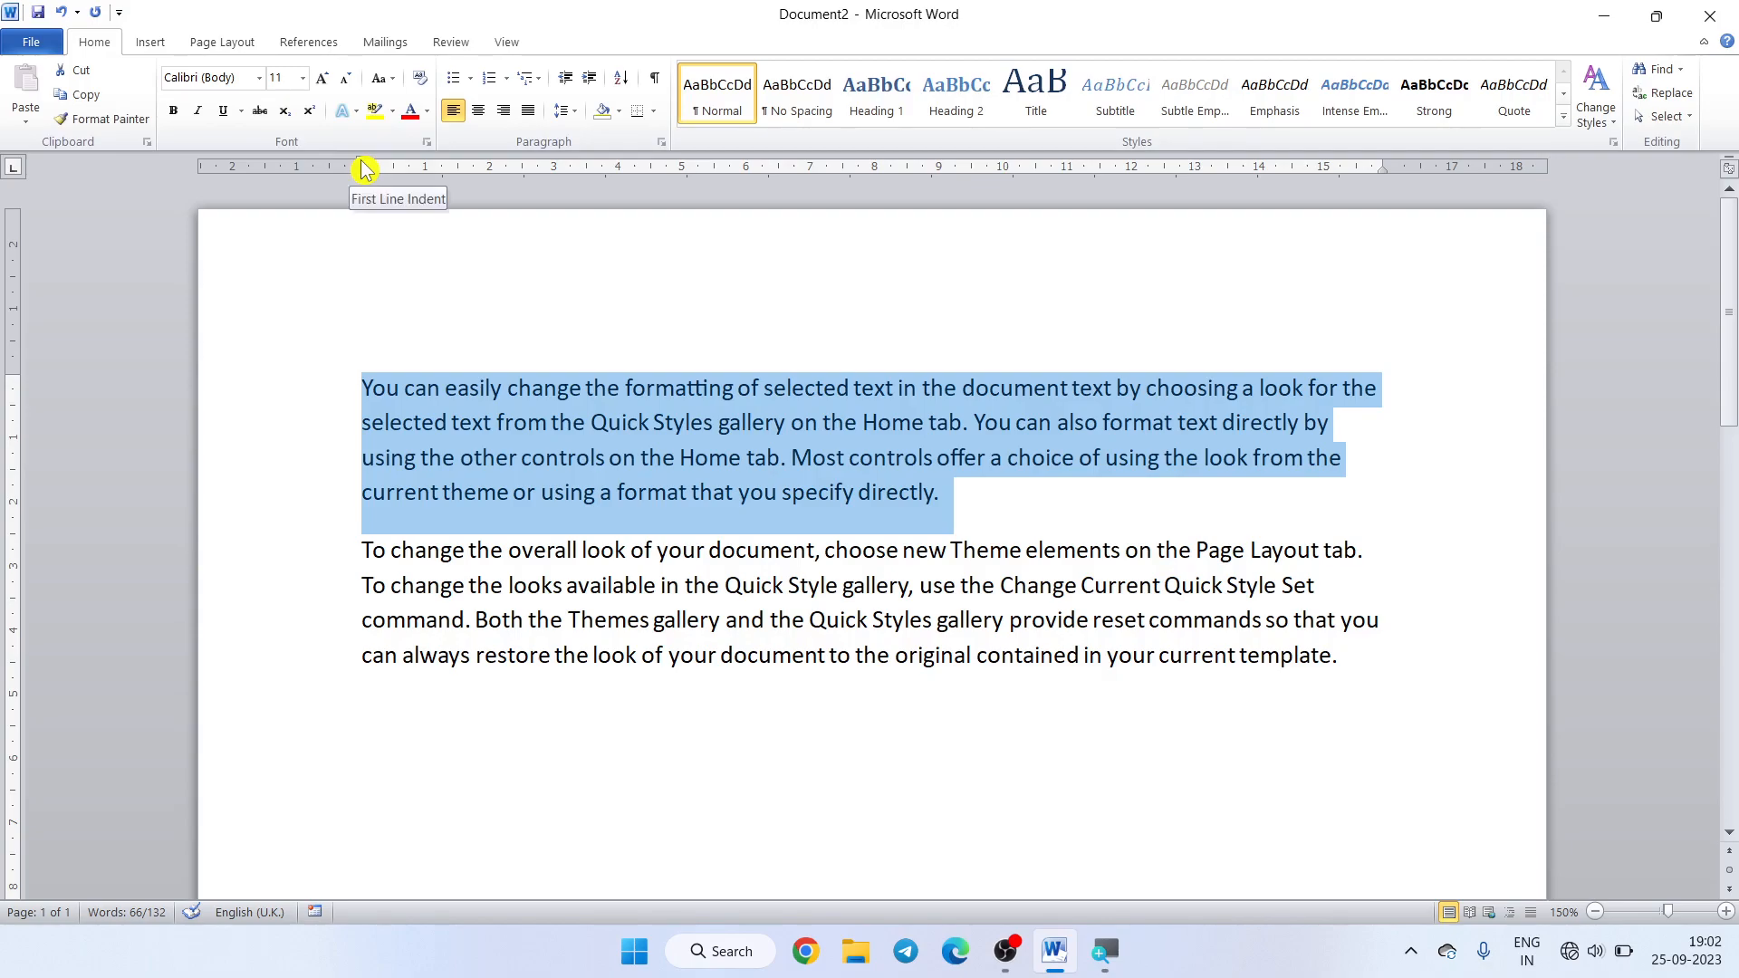
pyautogui.moveTo(363, 169); pyautogui.dragTo(460, 176)
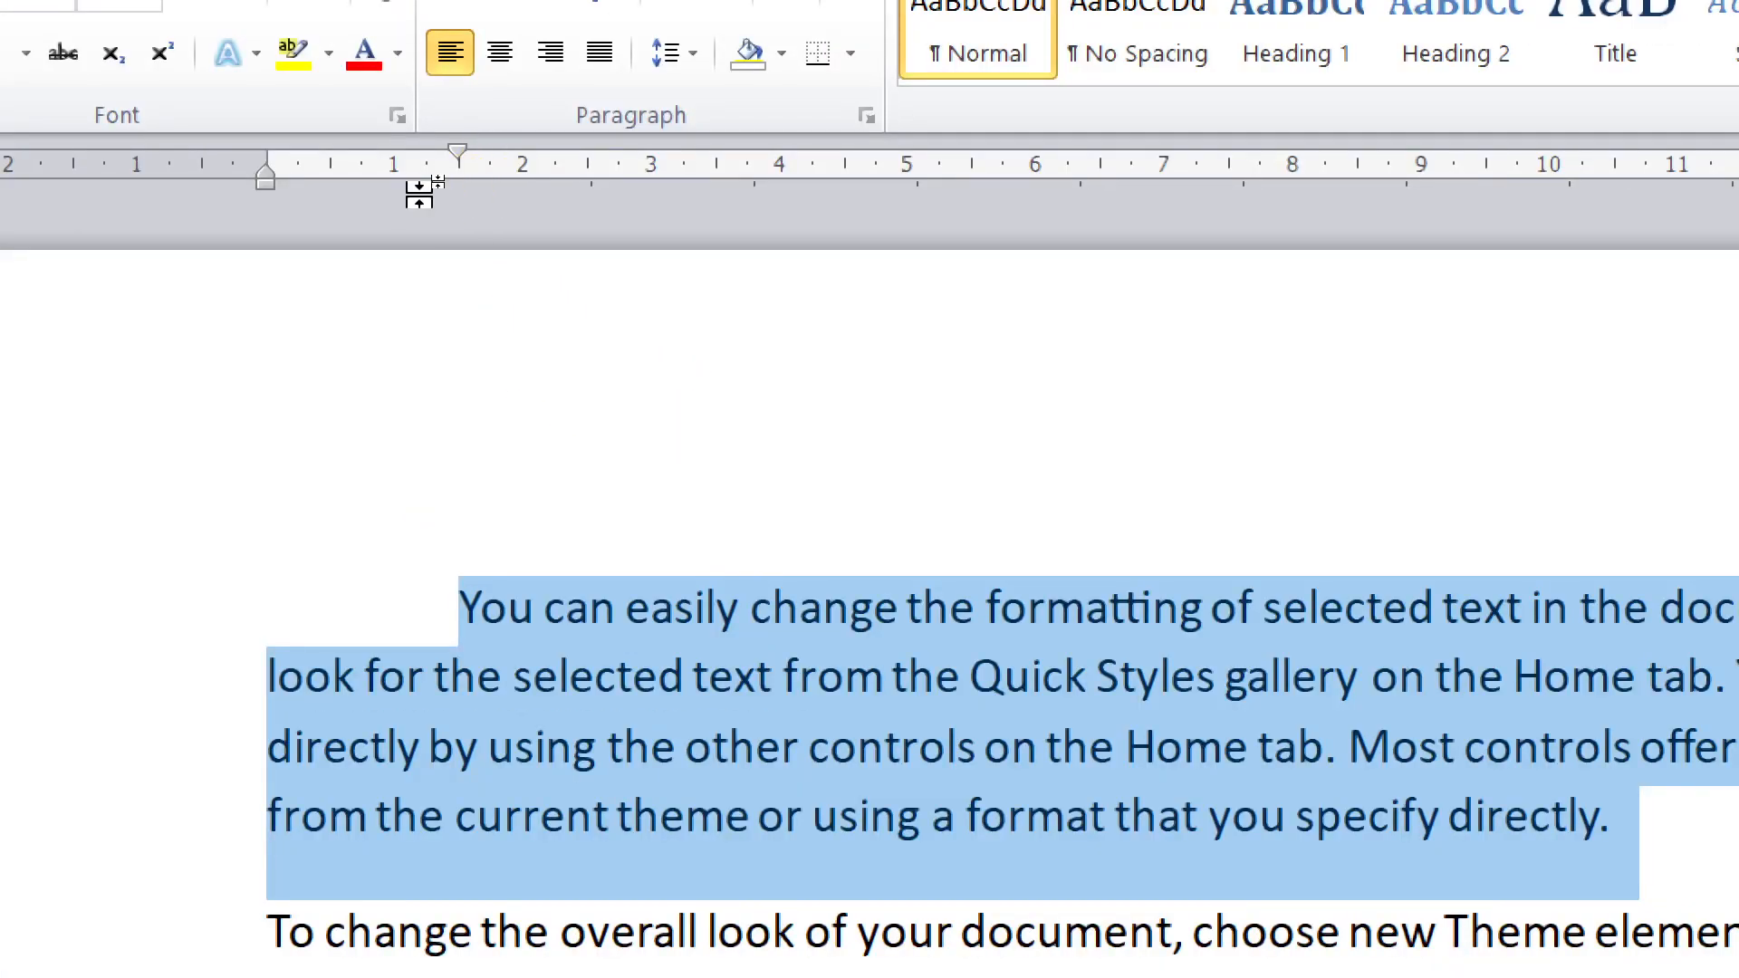
pyautogui.doubleClick(457, 149)
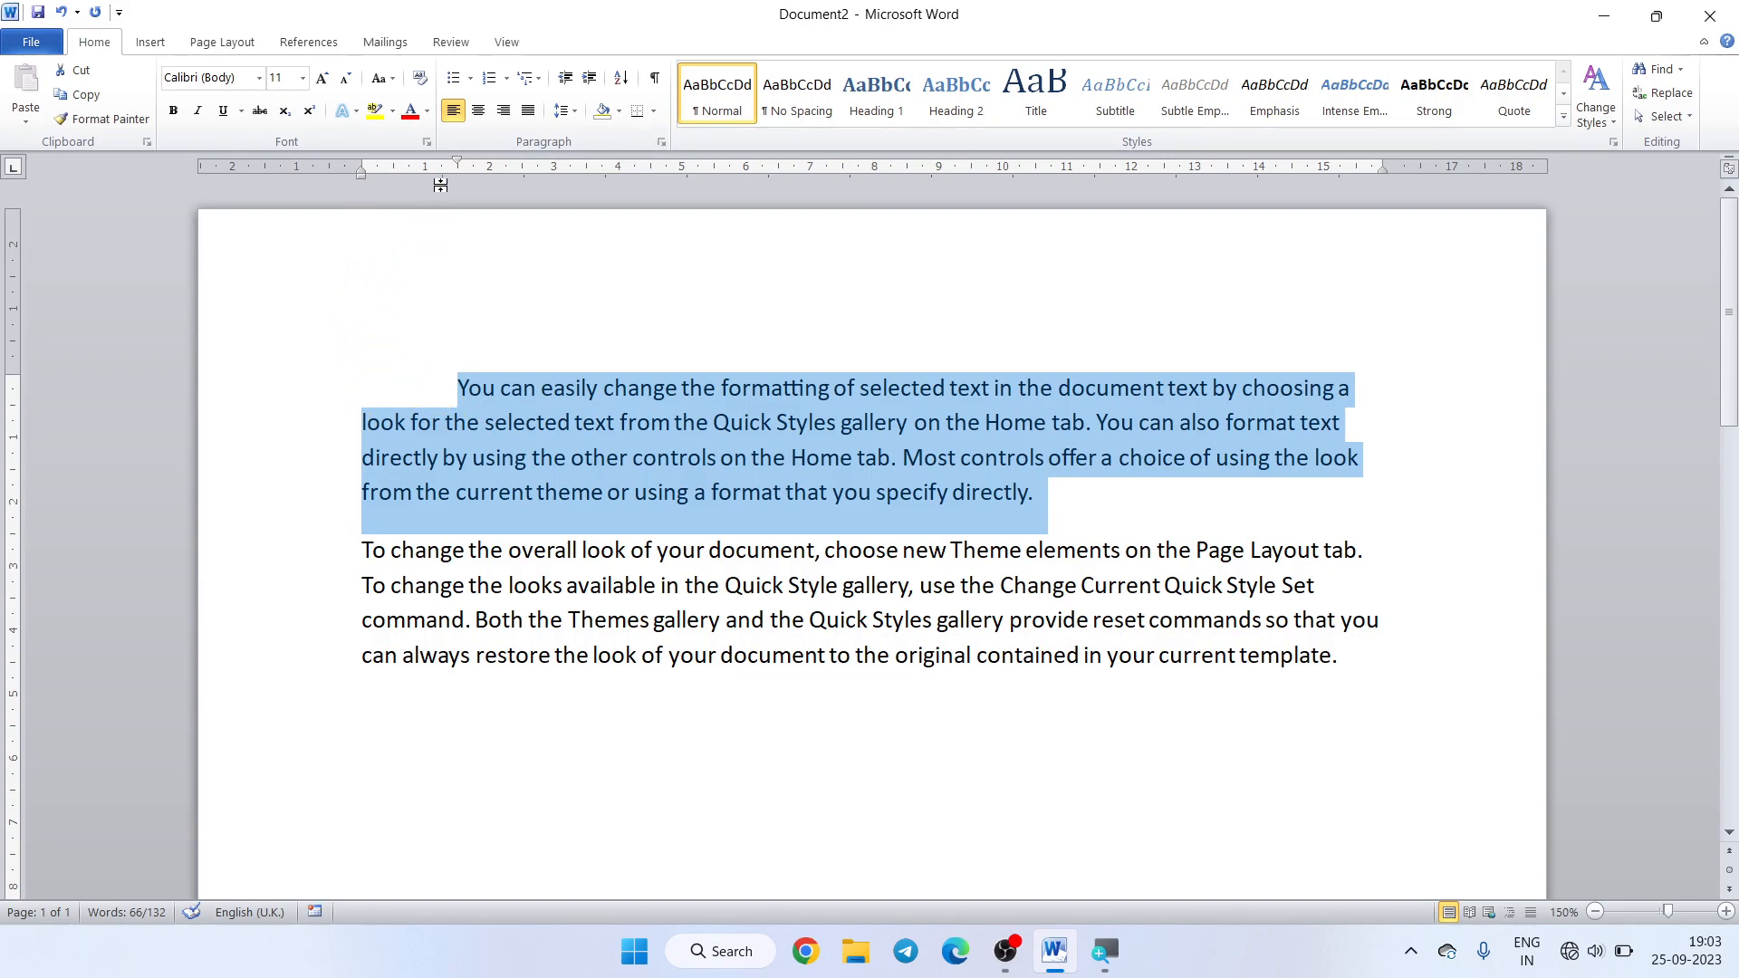
# - Increase the first-line indent to about 3.5 cm and undo both first-line indent changes
pyautogui.moveTo(458, 164); pyautogui.dragTo(589, 168)
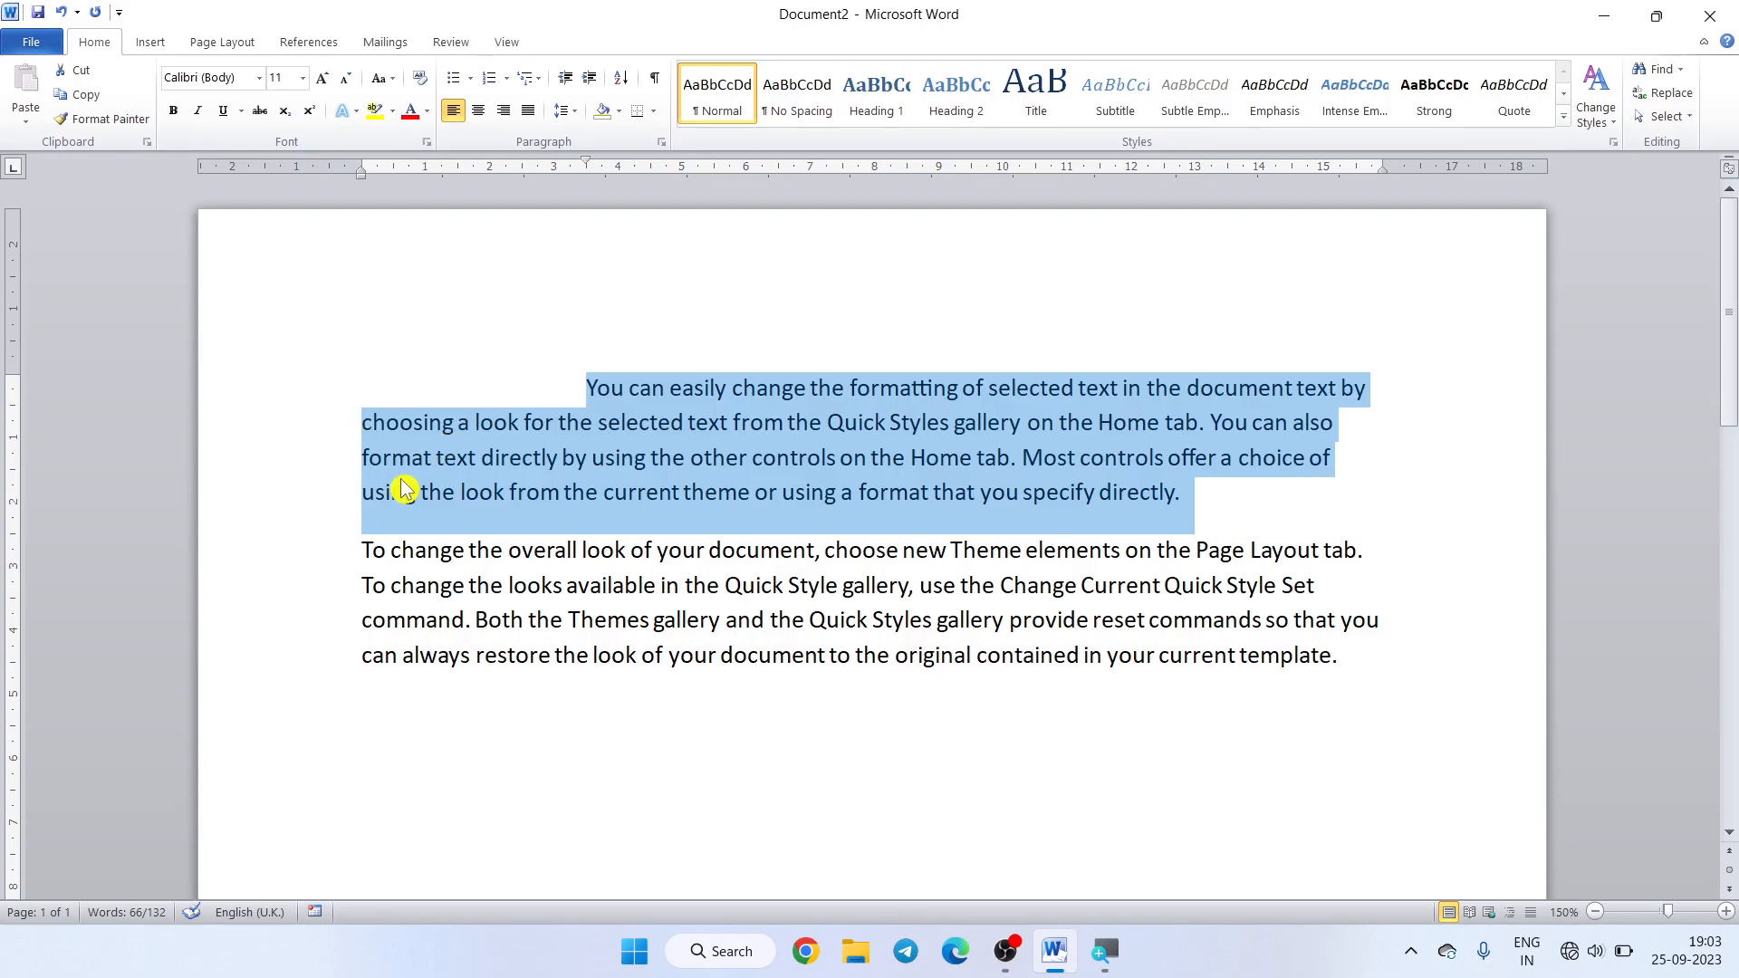
pyautogui.hotkey('ctrl', 'z')
pyautogui.hotkey('ctrl', 'z')
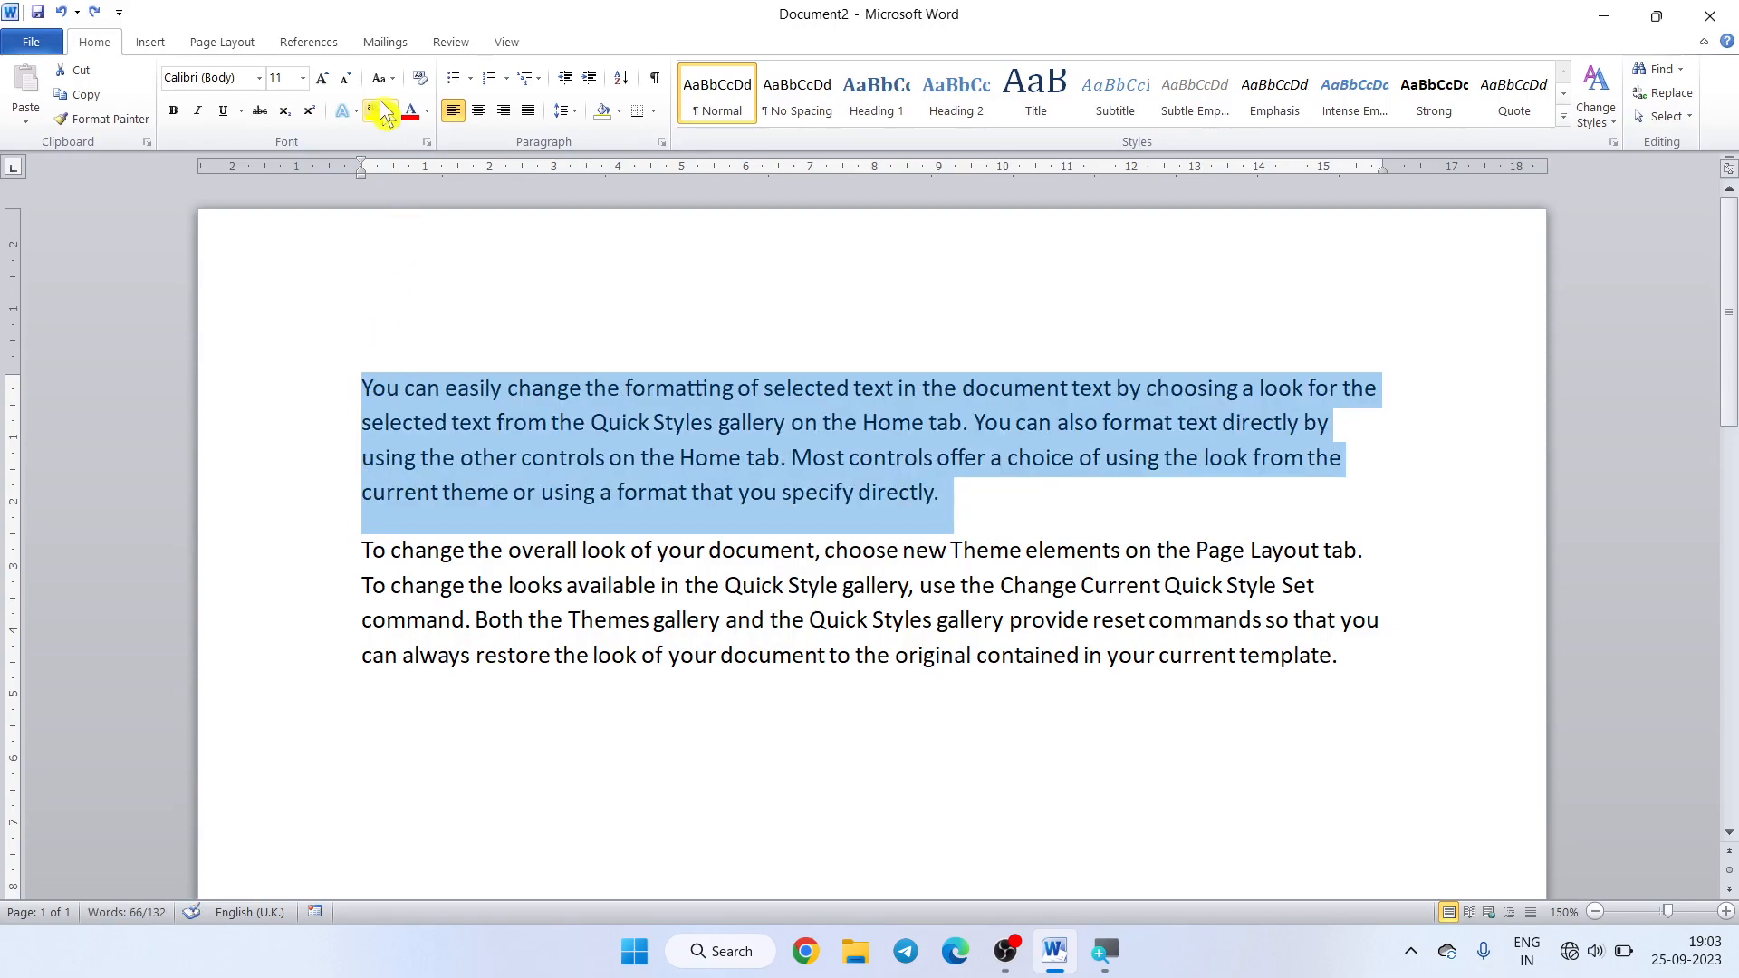
# - Apply a 1.5 cm hanging indent to the first paragraph and shift the whole paragraph to a 2.75 cm left indent
pyautogui.moveTo(362, 172); pyautogui.dragTo(458, 178)
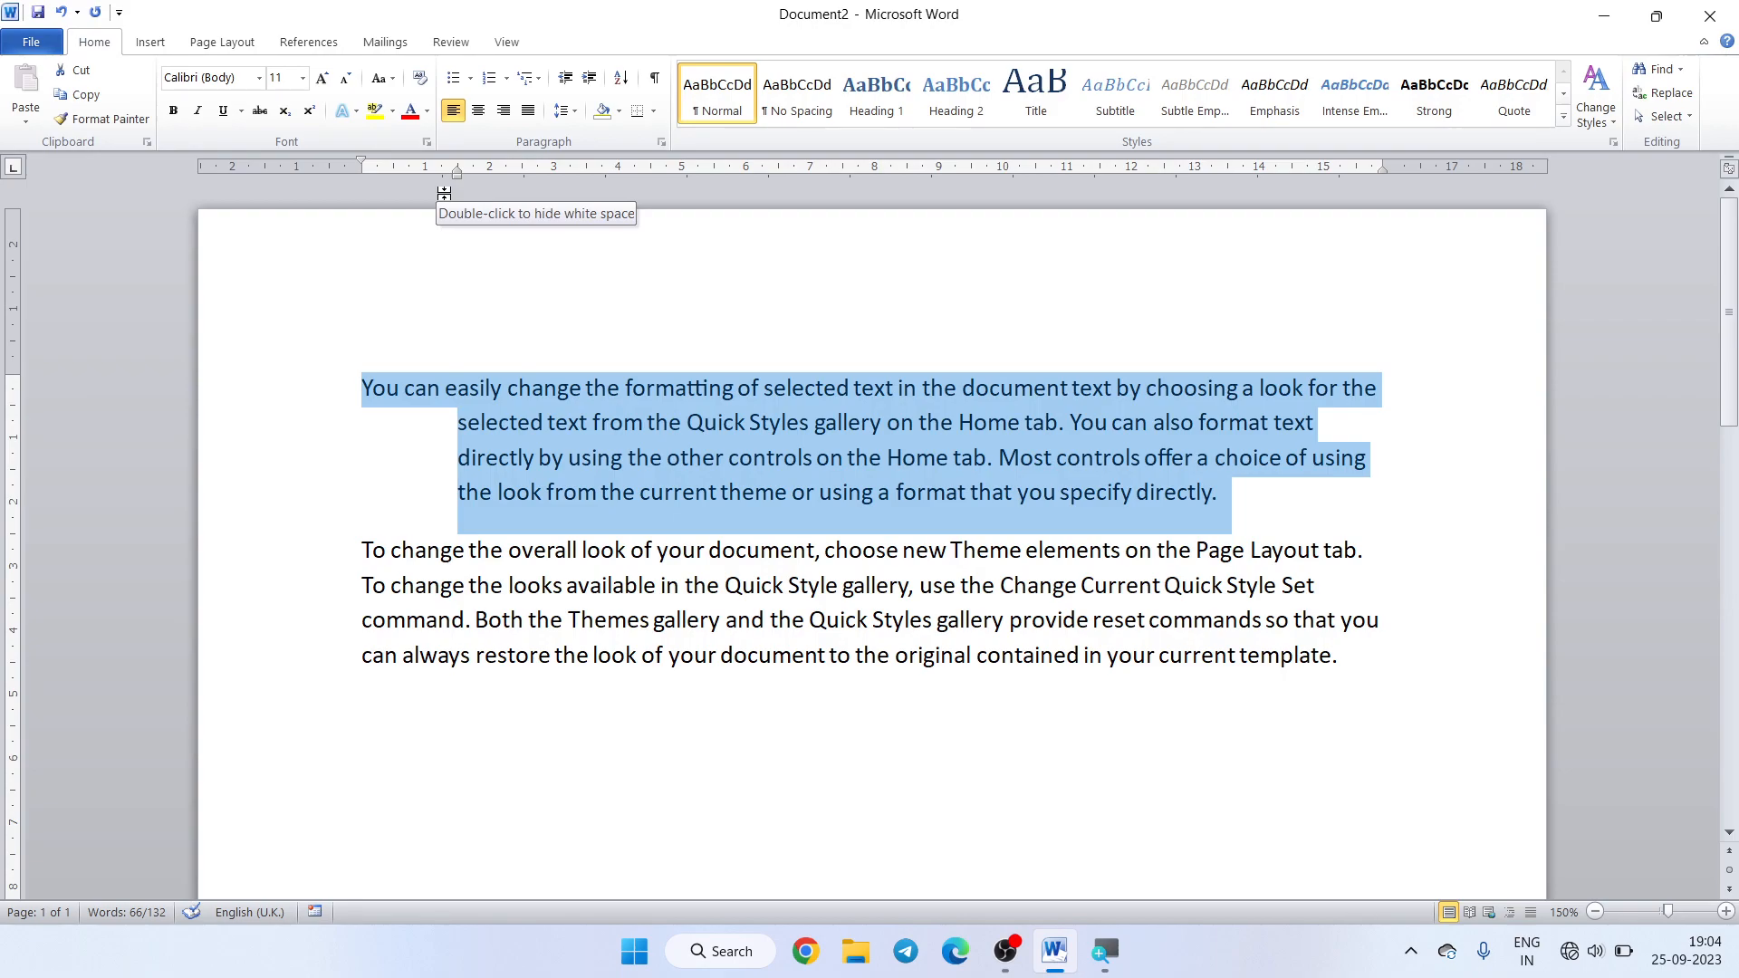
pyautogui.moveTo(458, 172); pyautogui.dragTo(632, 184)
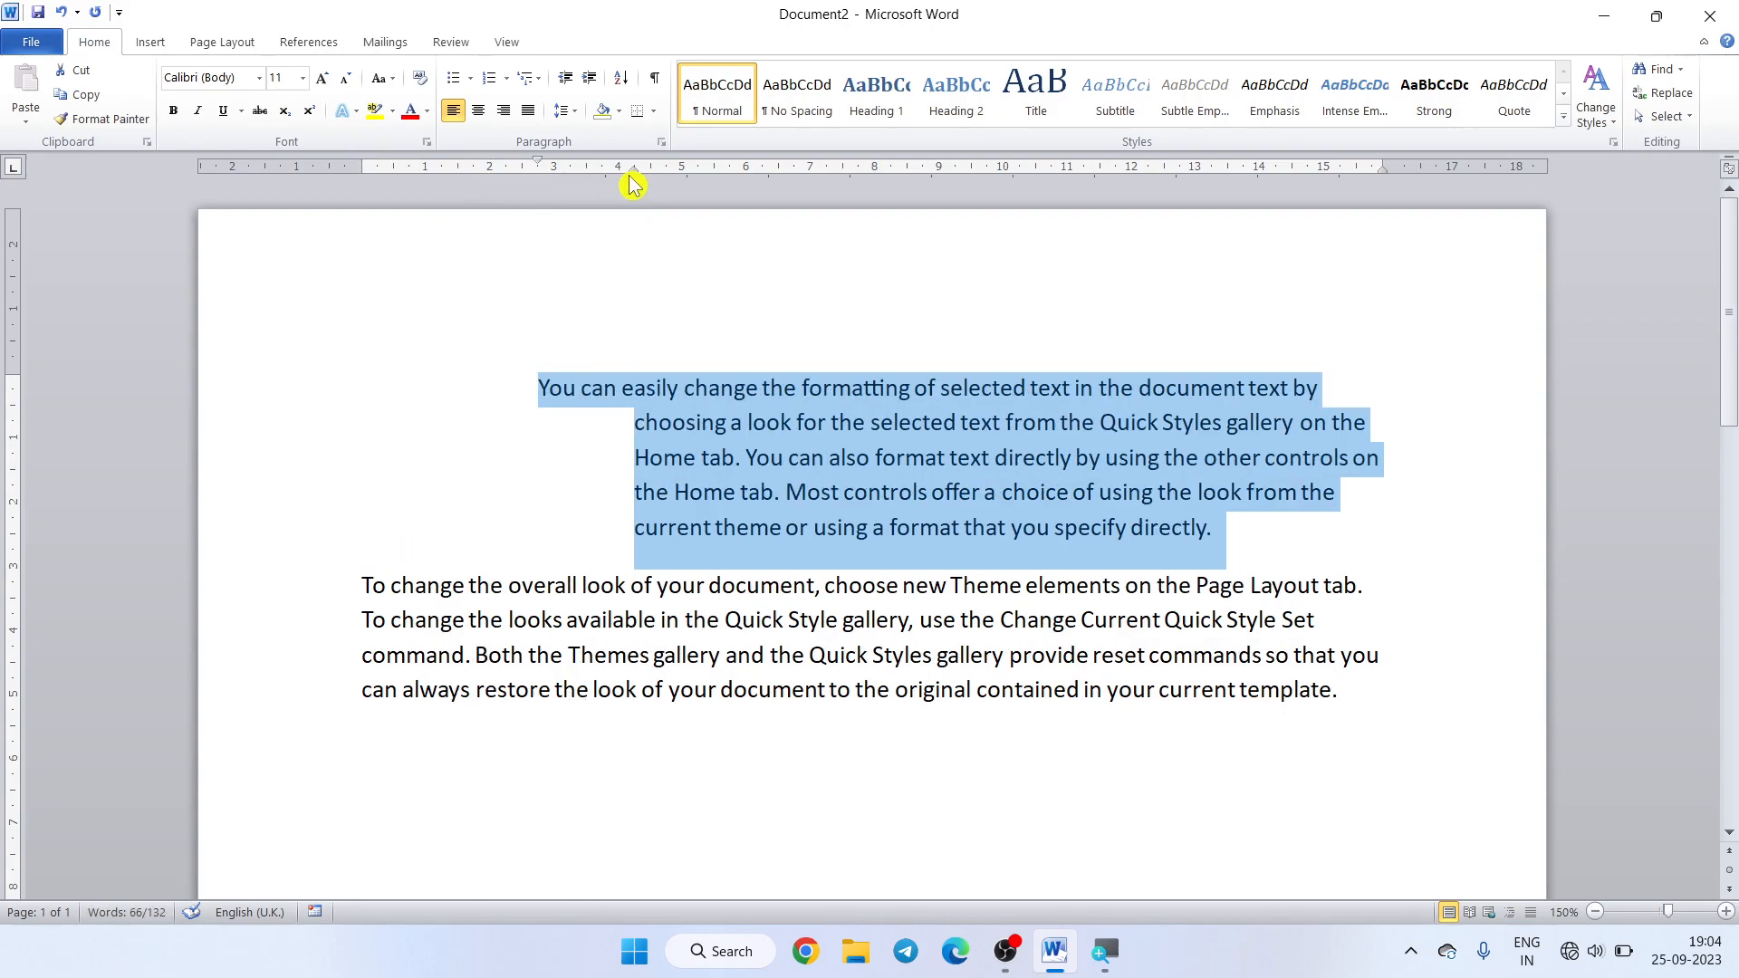
# - Check the paragraph's indent settings and move only its first line back to about 0.75 cm from the margin
pyautogui.doubleClick(538, 163)
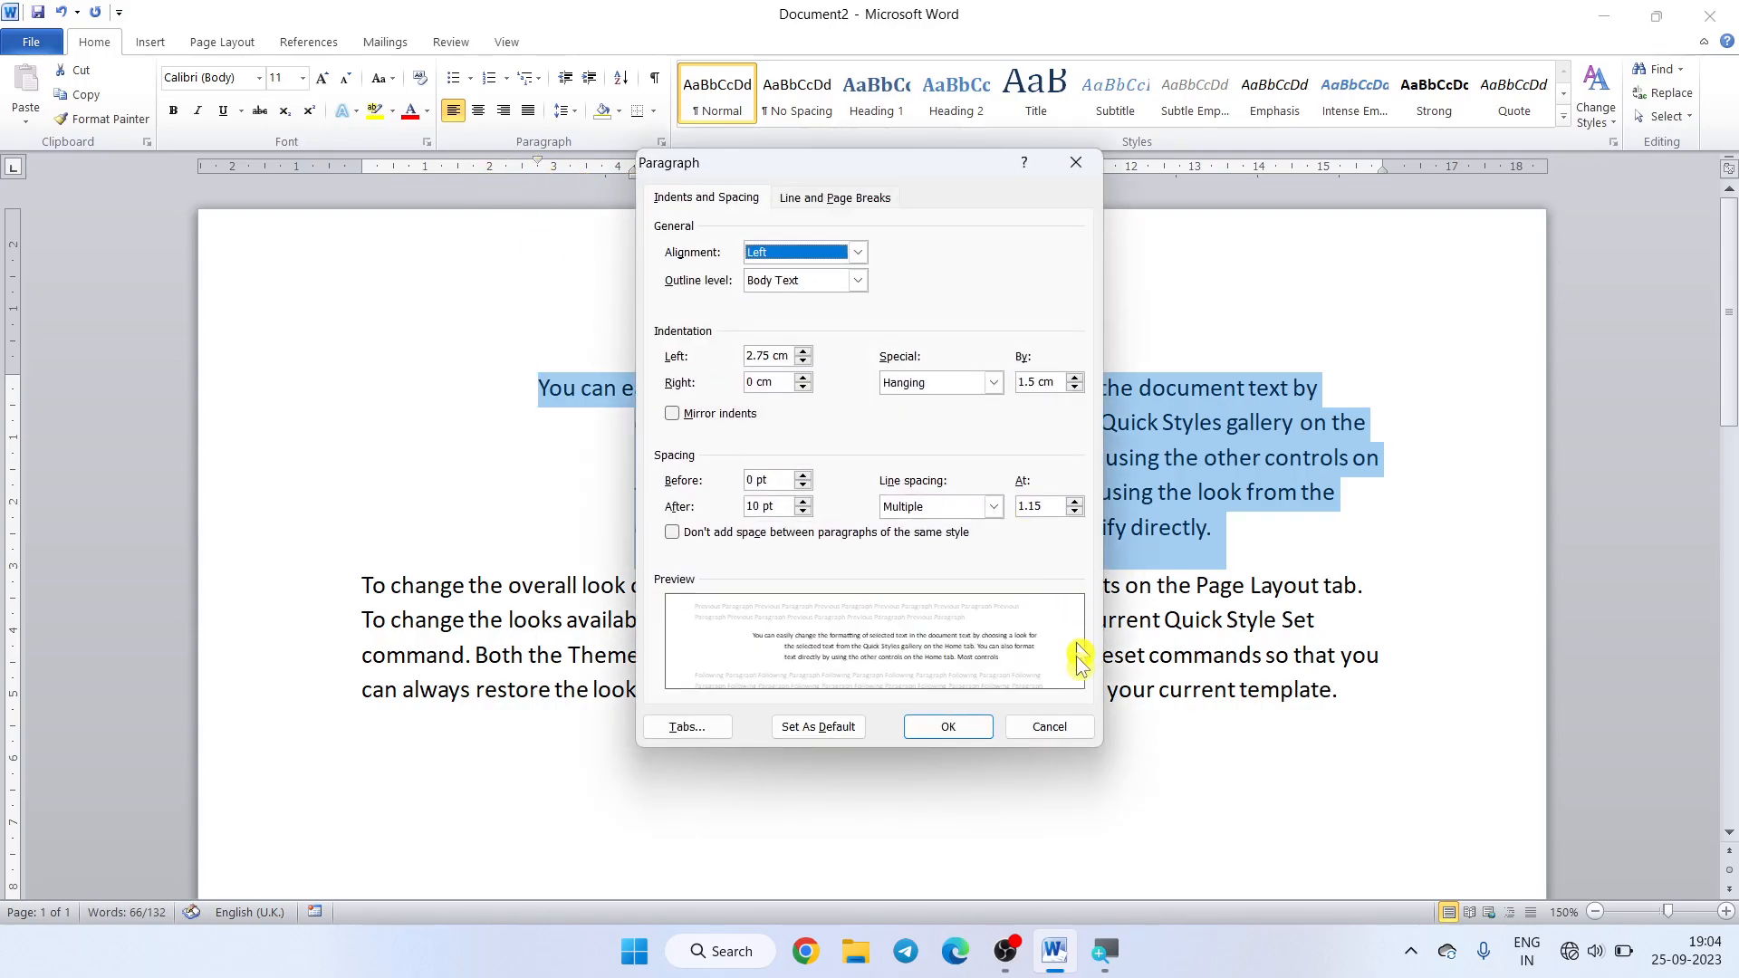
pyautogui.click(1068, 719)
pyautogui.moveTo(538, 164); pyautogui.dragTo(410, 166)
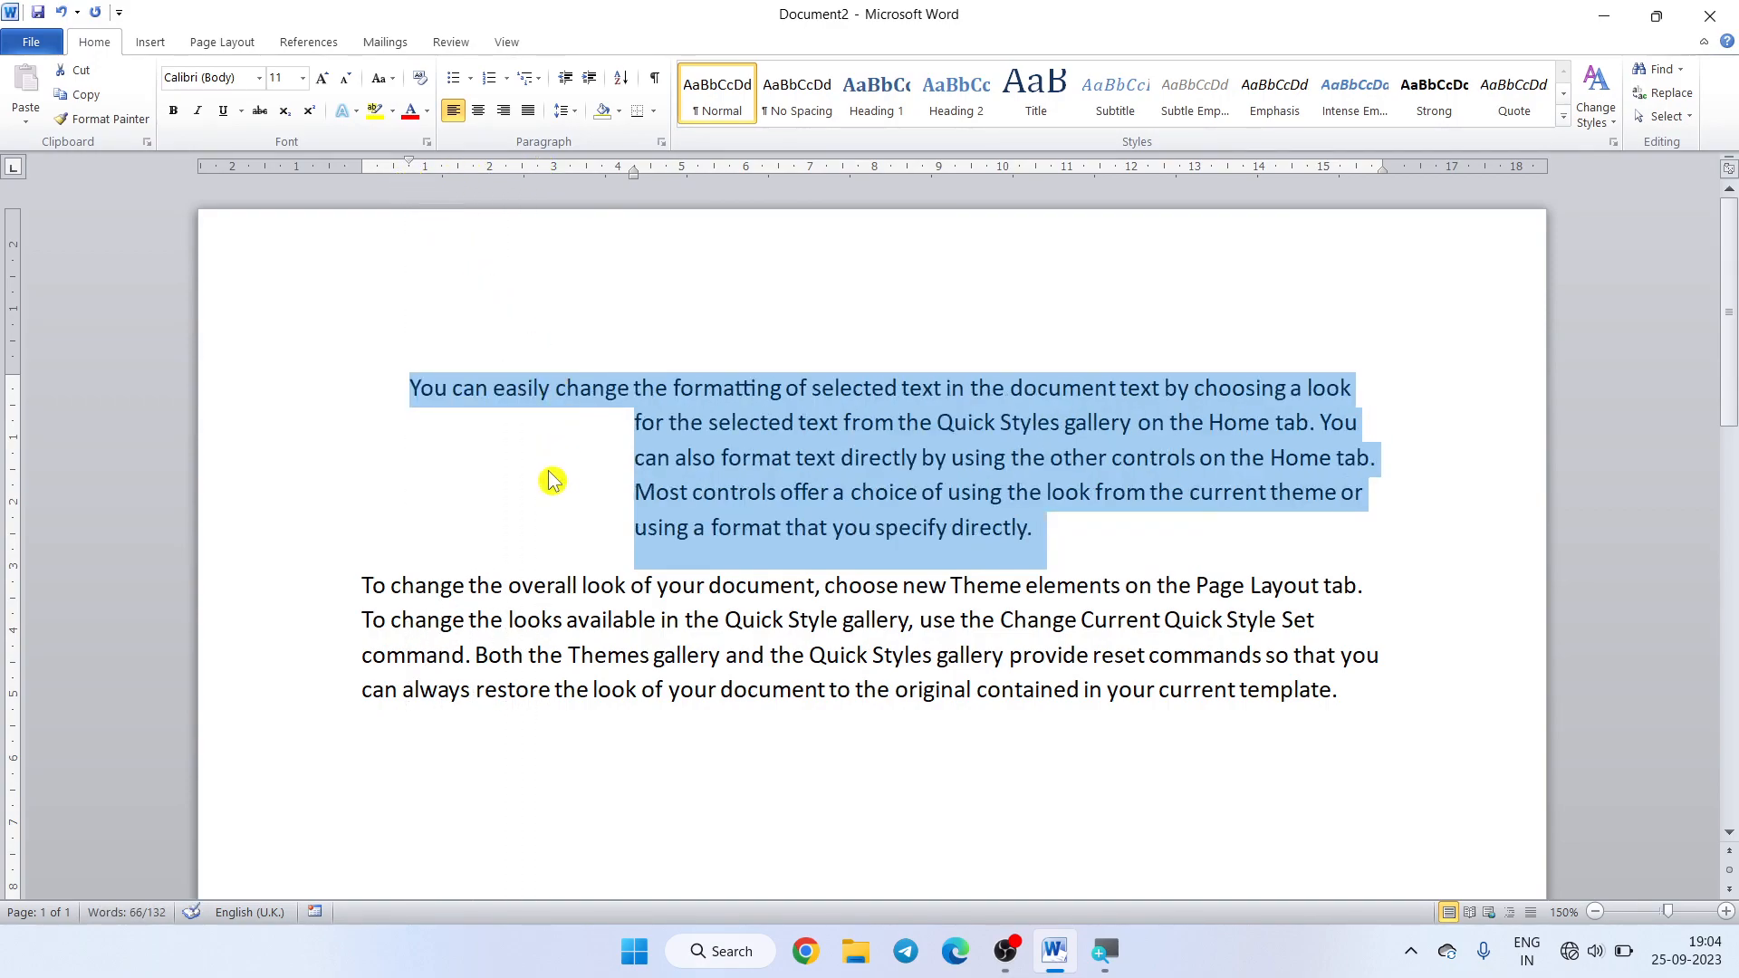
# - Undo the last indent changes on the first paragraph, including its hanging and left indents
pyautogui.hotkey('ctrl', 'z')
pyautogui.hotkey('ctrl', 'z')
pyautogui.hotkey('ctrl', 'z')
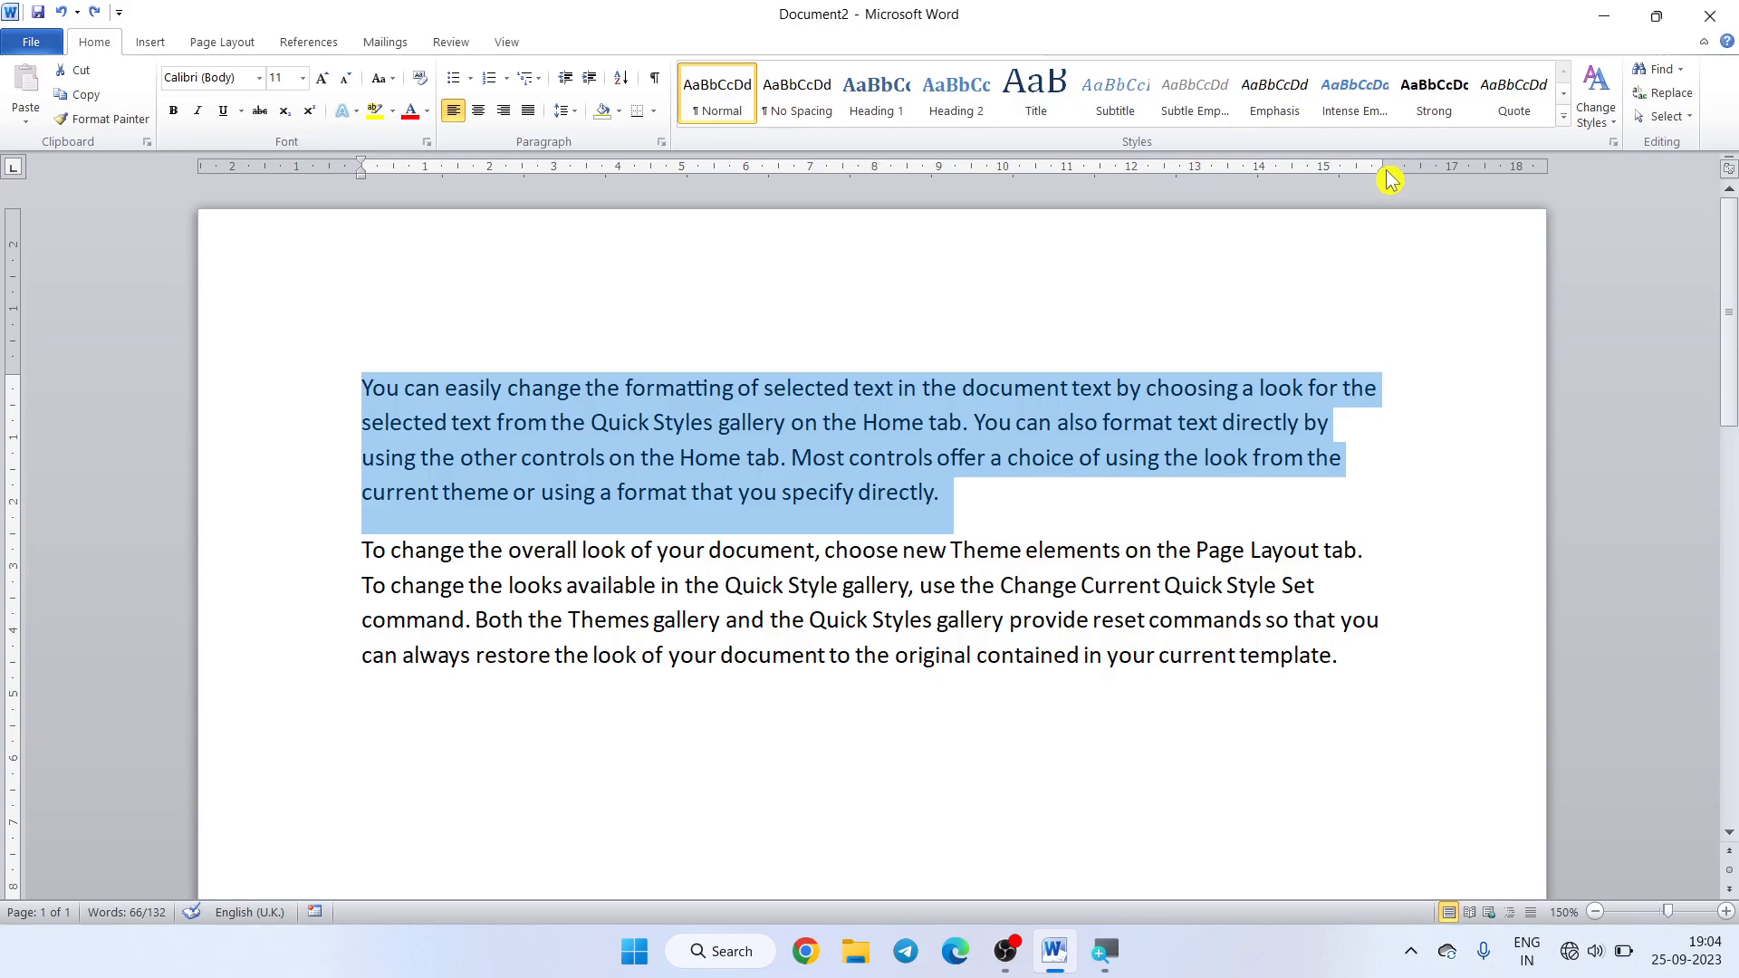
# - Pull the first paragraph's right indent in to about the 14 cm ruler mark and return it approximately to the page margin
pyautogui.moveTo(1386, 170); pyautogui.dragTo(1266, 208)
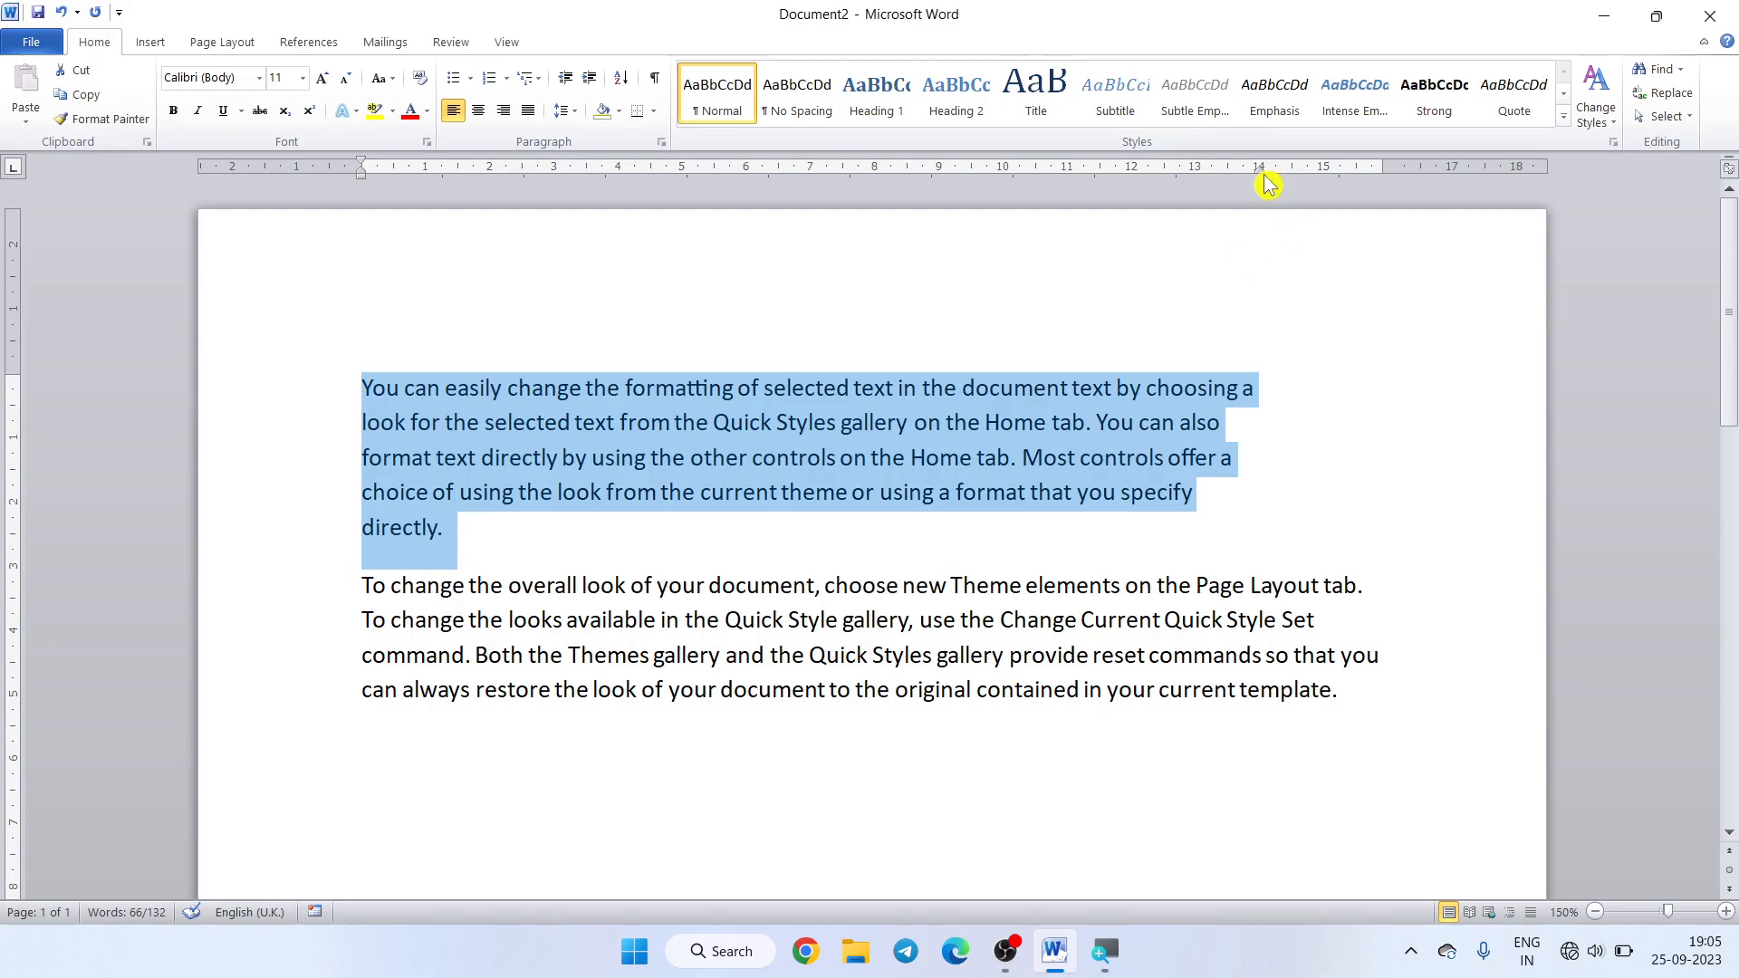
pyautogui.moveTo(1384, 174); pyautogui.dragTo(1394, 195)
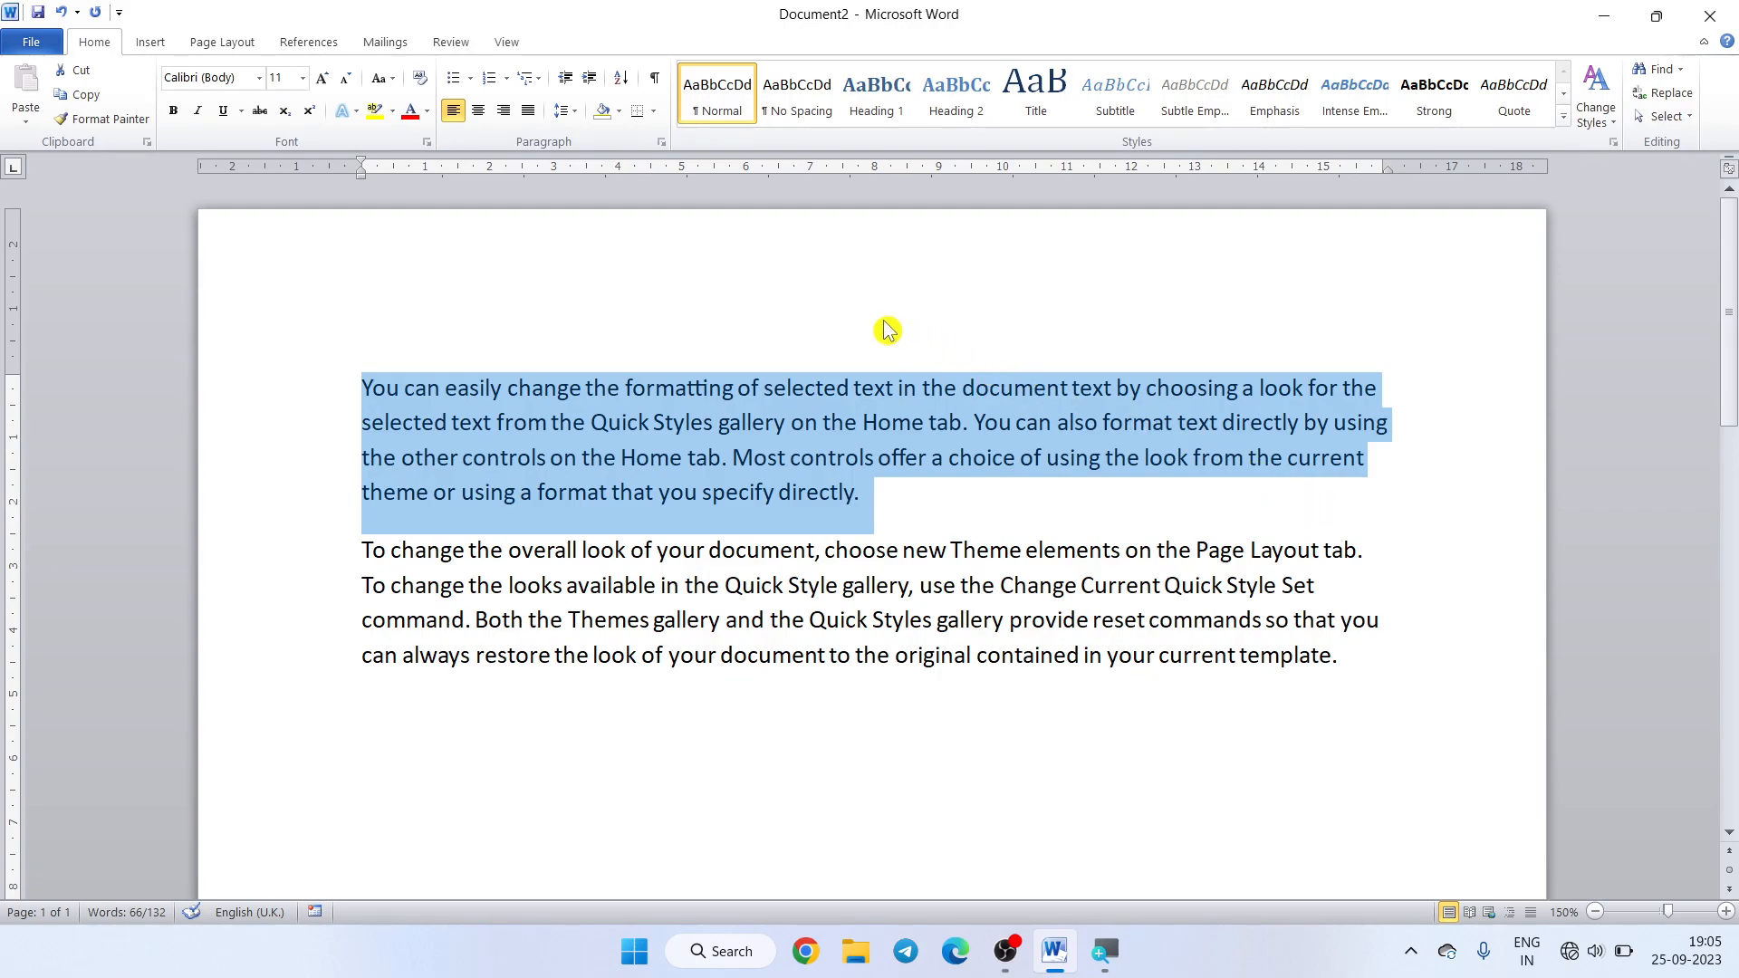
# - Examine the alignment, outline level and indentation options in the first paragraph's settings without changing them
pyautogui.doubleClick(360, 179)
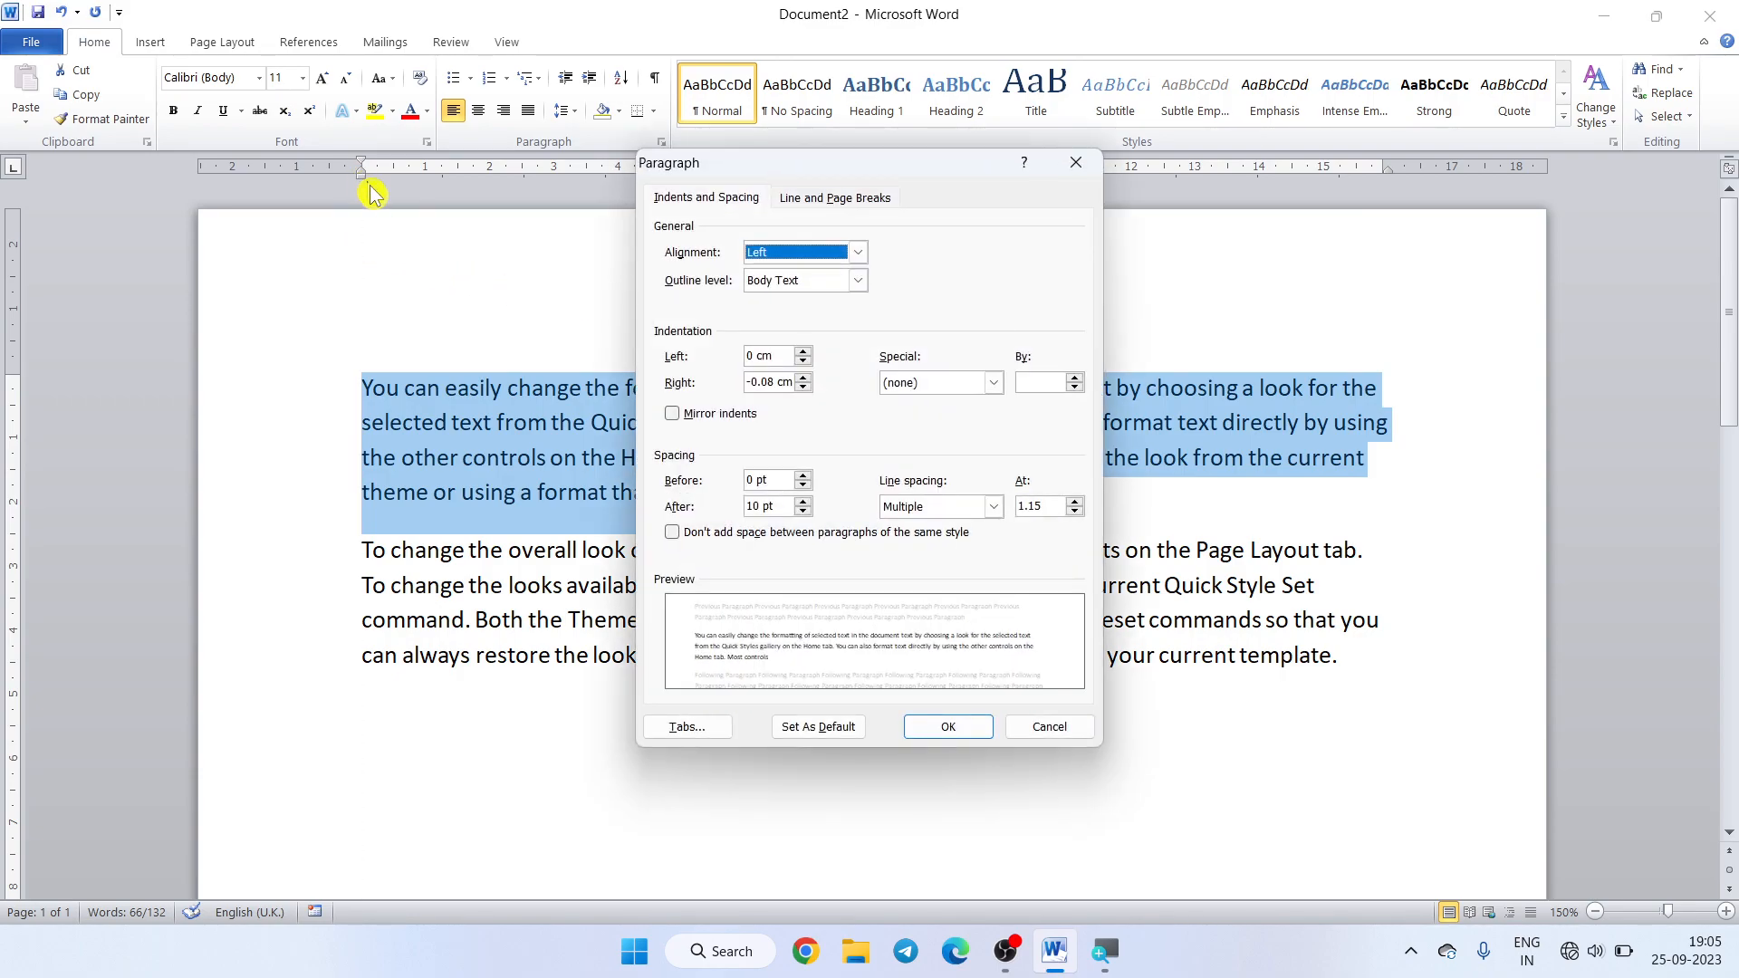
pyautogui.click(1076, 164)
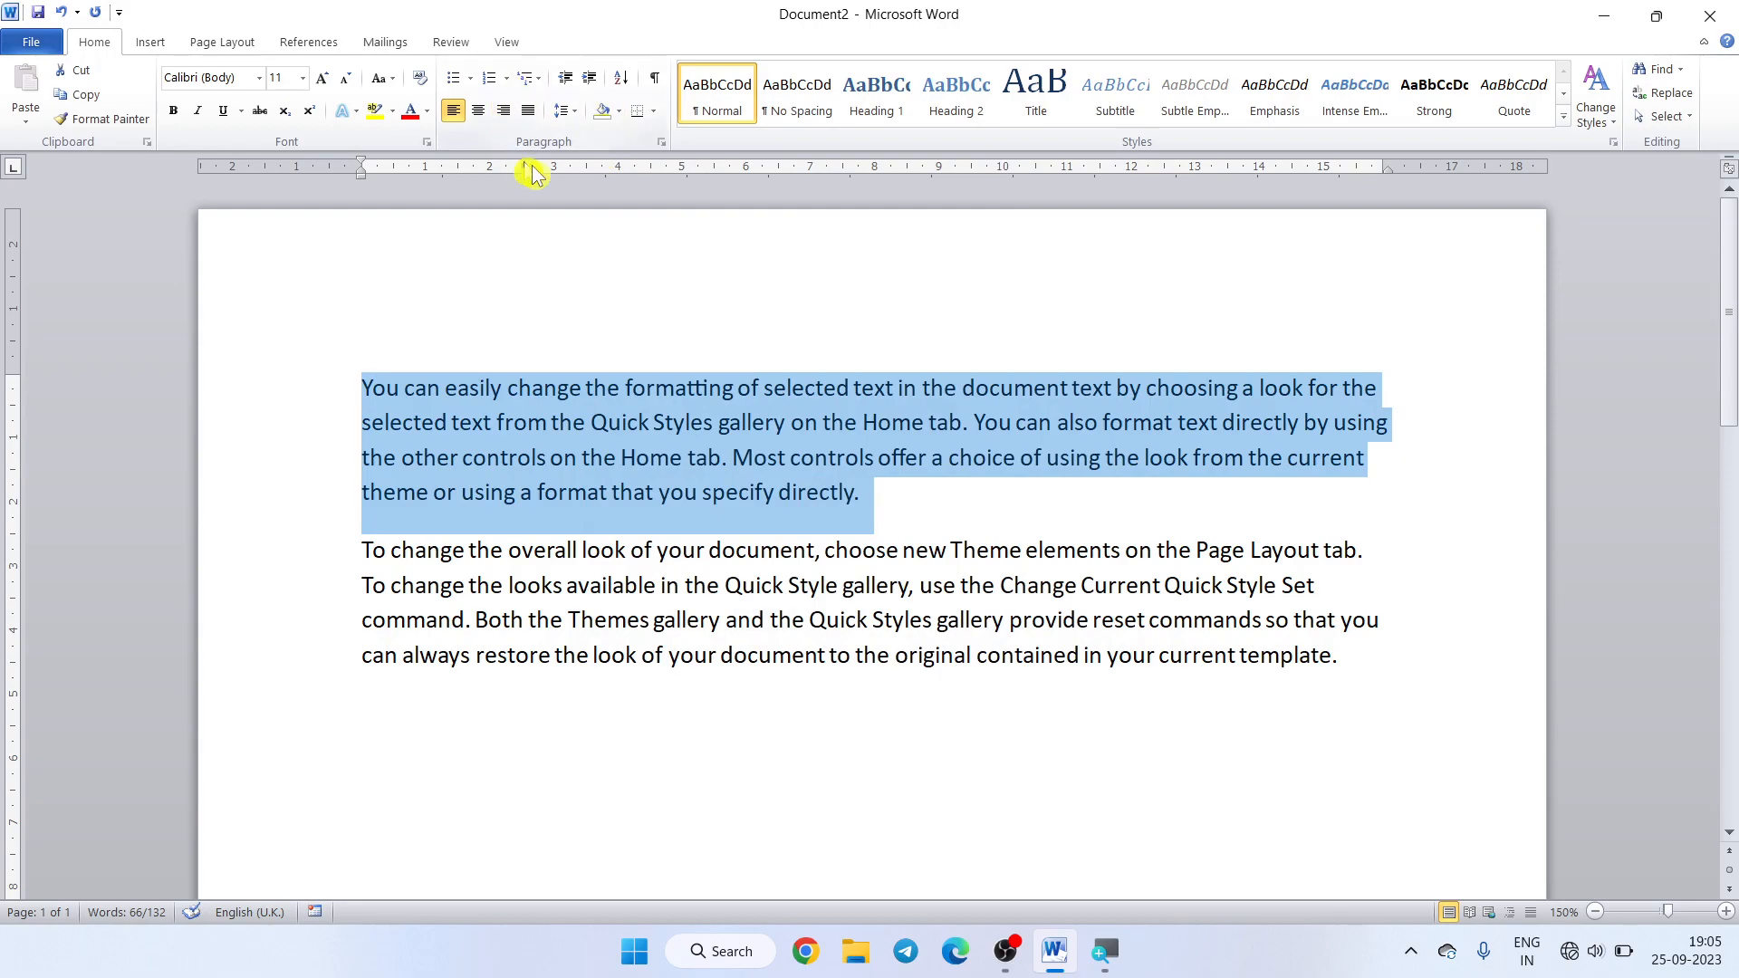
pyautogui.click(664, 146)
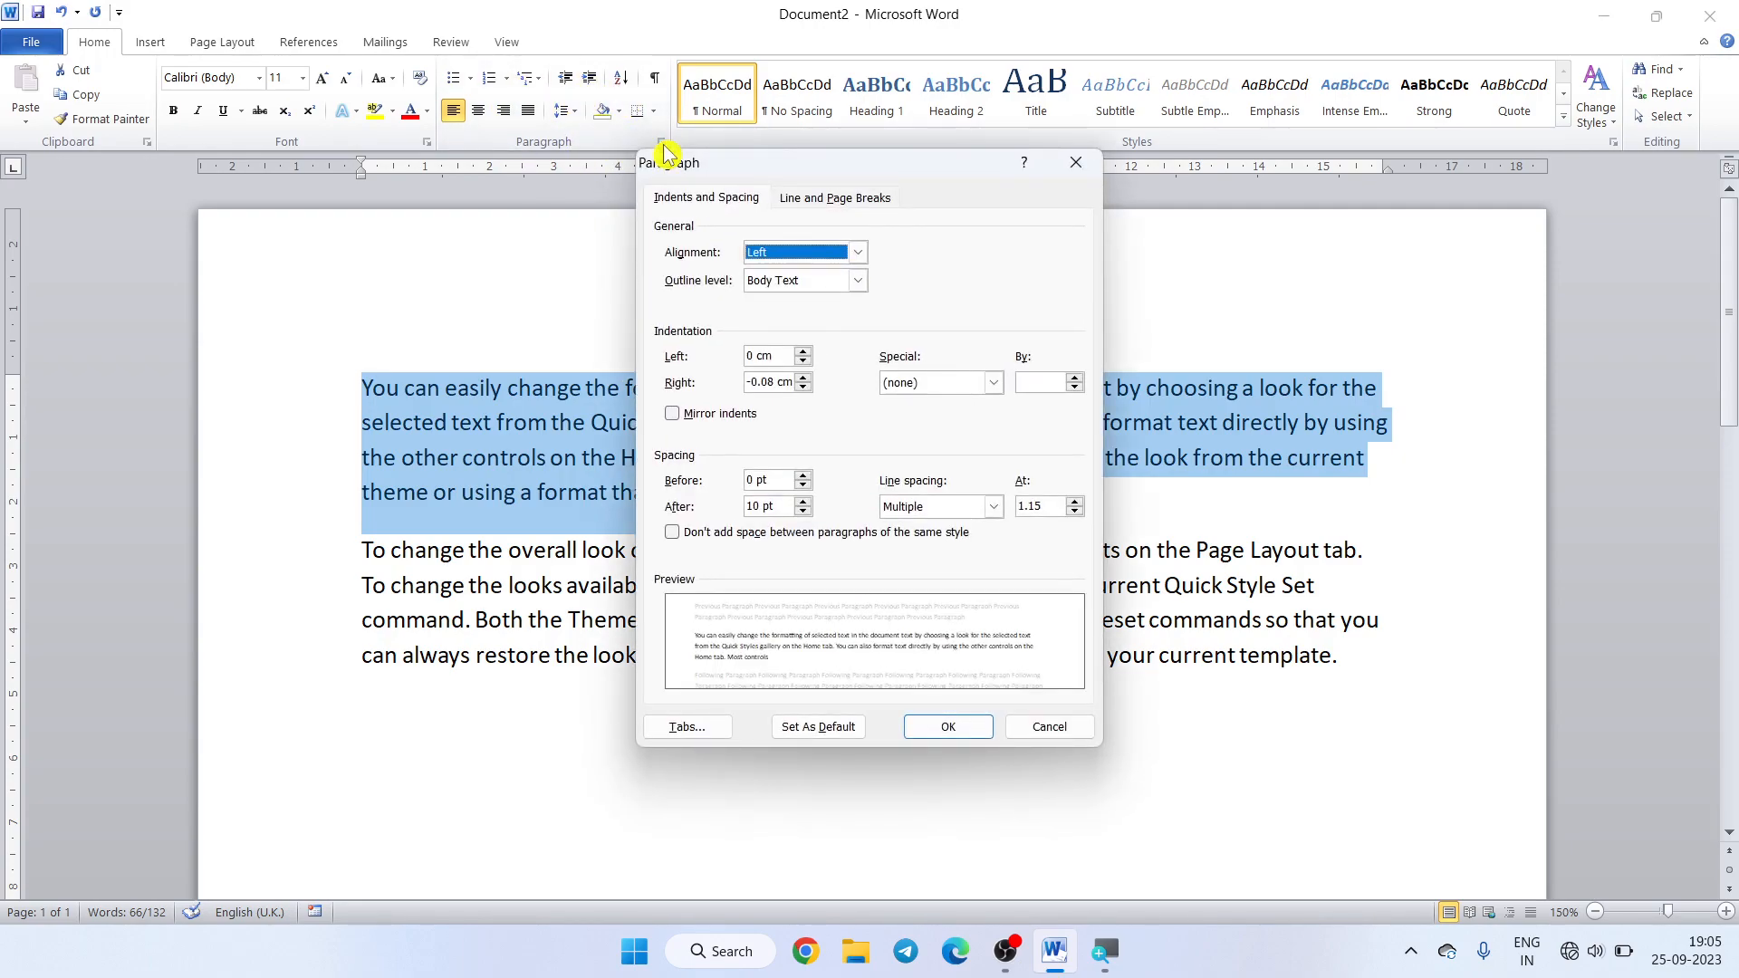
pyautogui.click(858, 254)
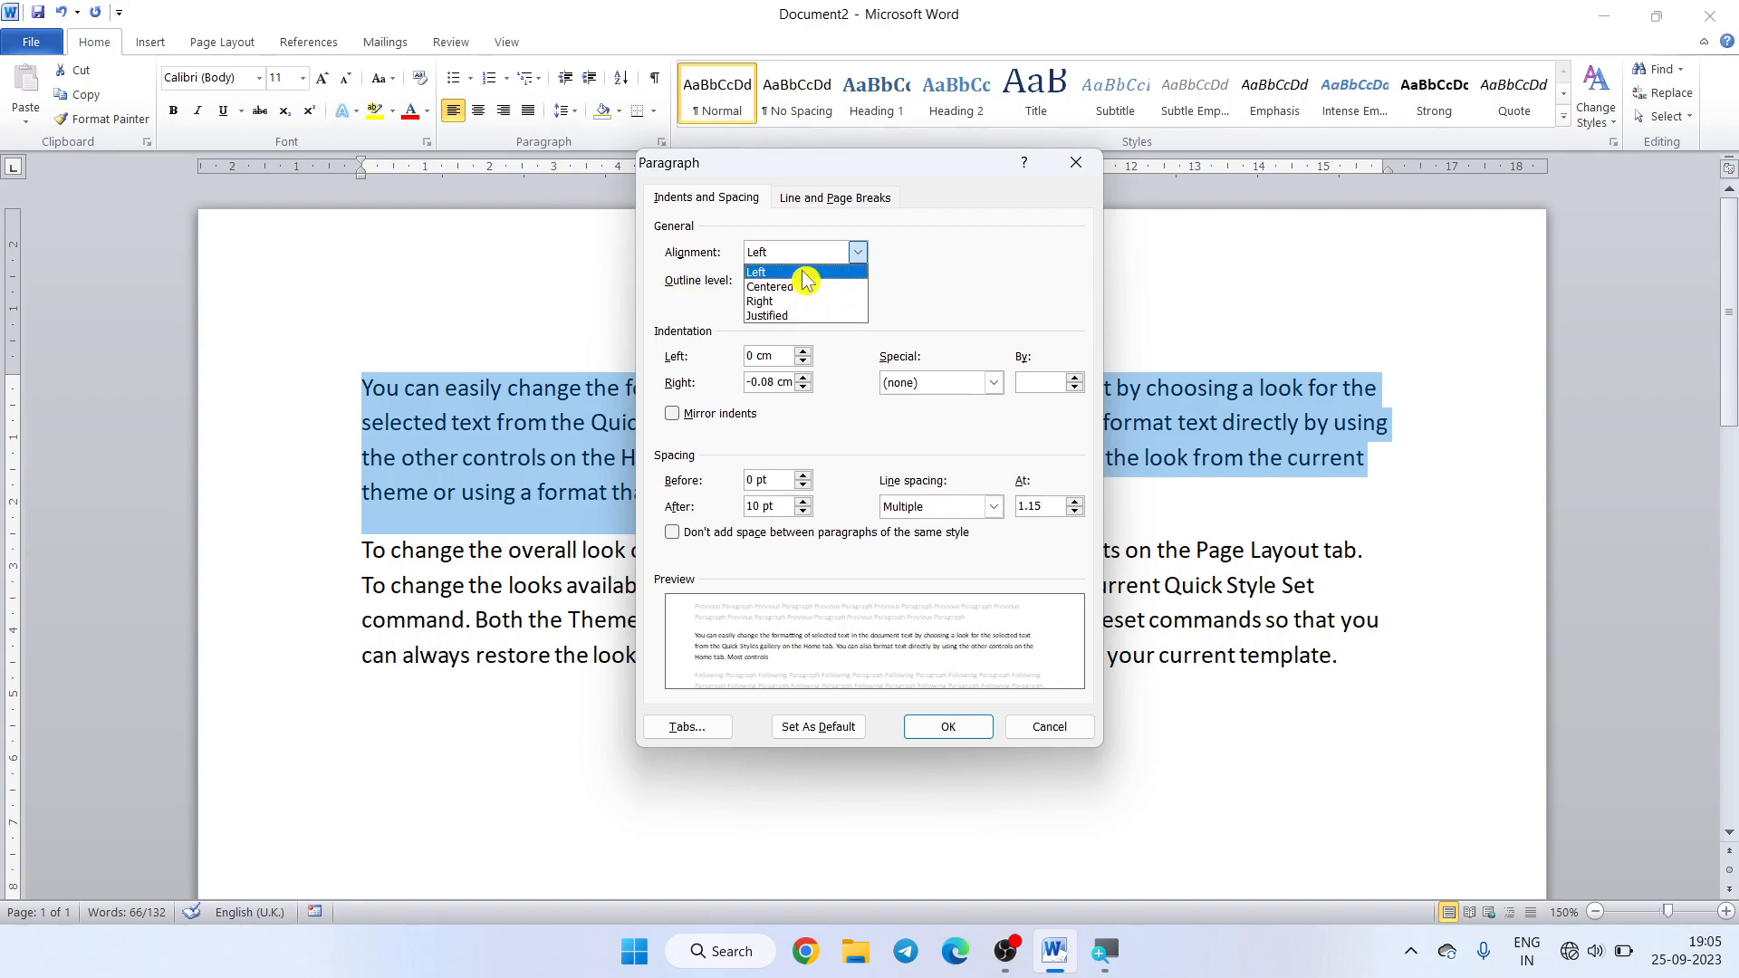
pyautogui.click(932, 305)
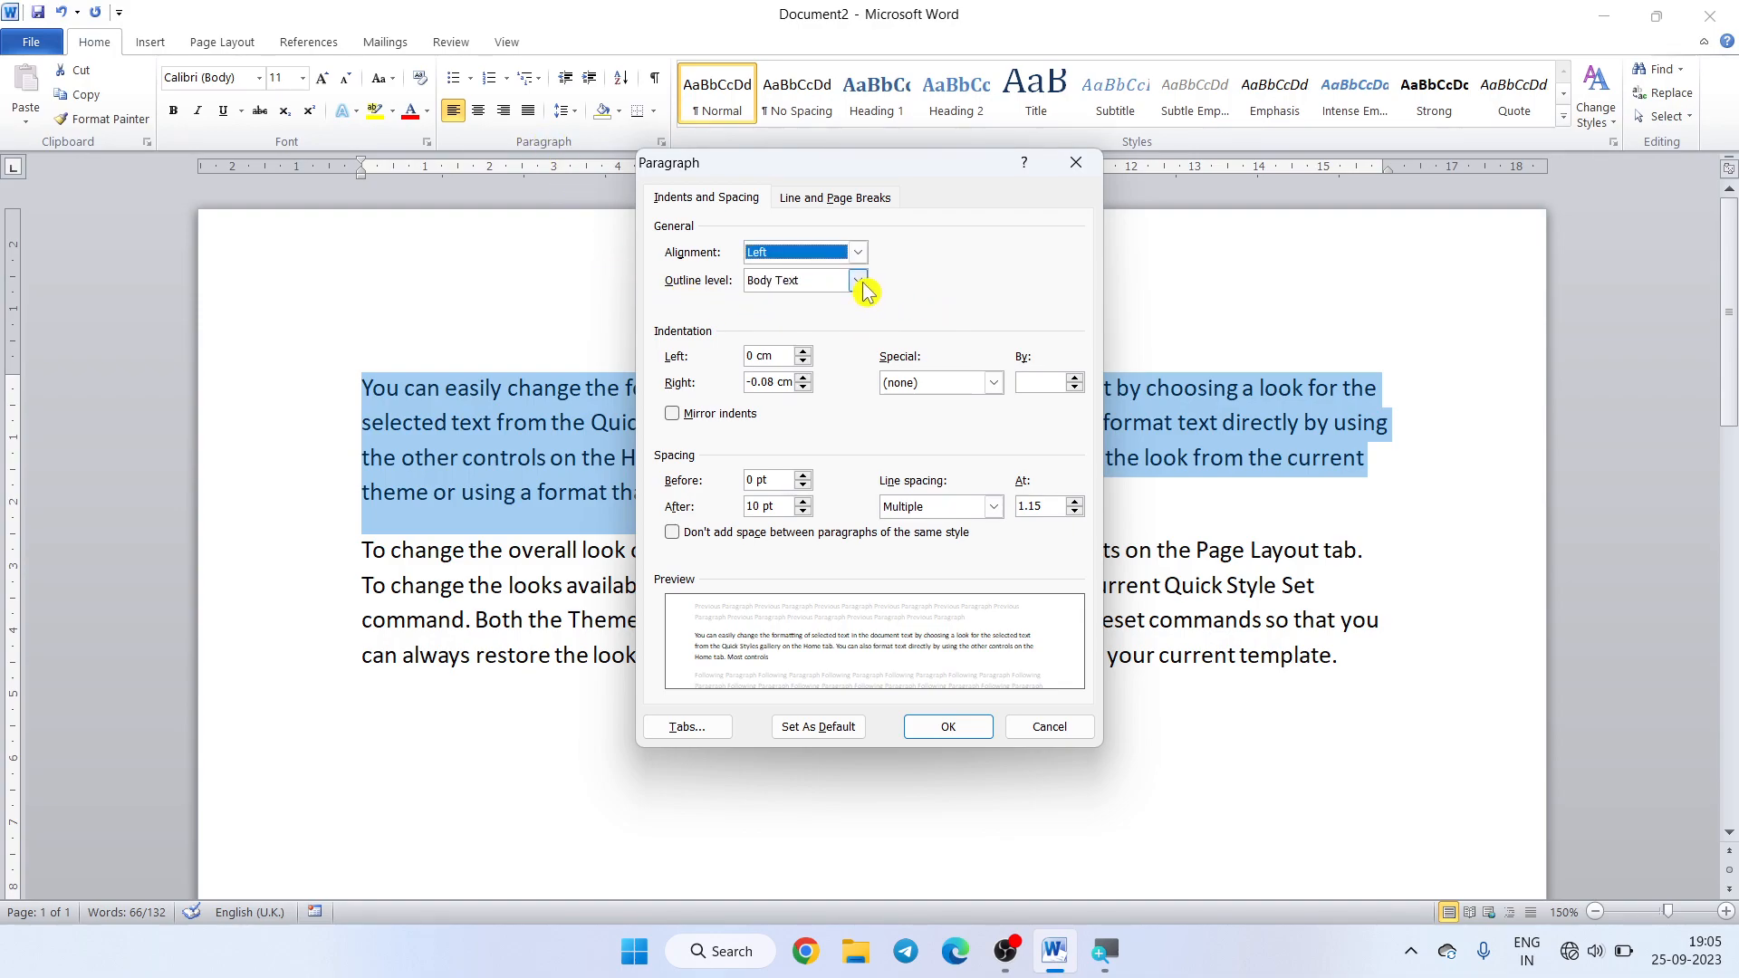
pyautogui.click(859, 282)
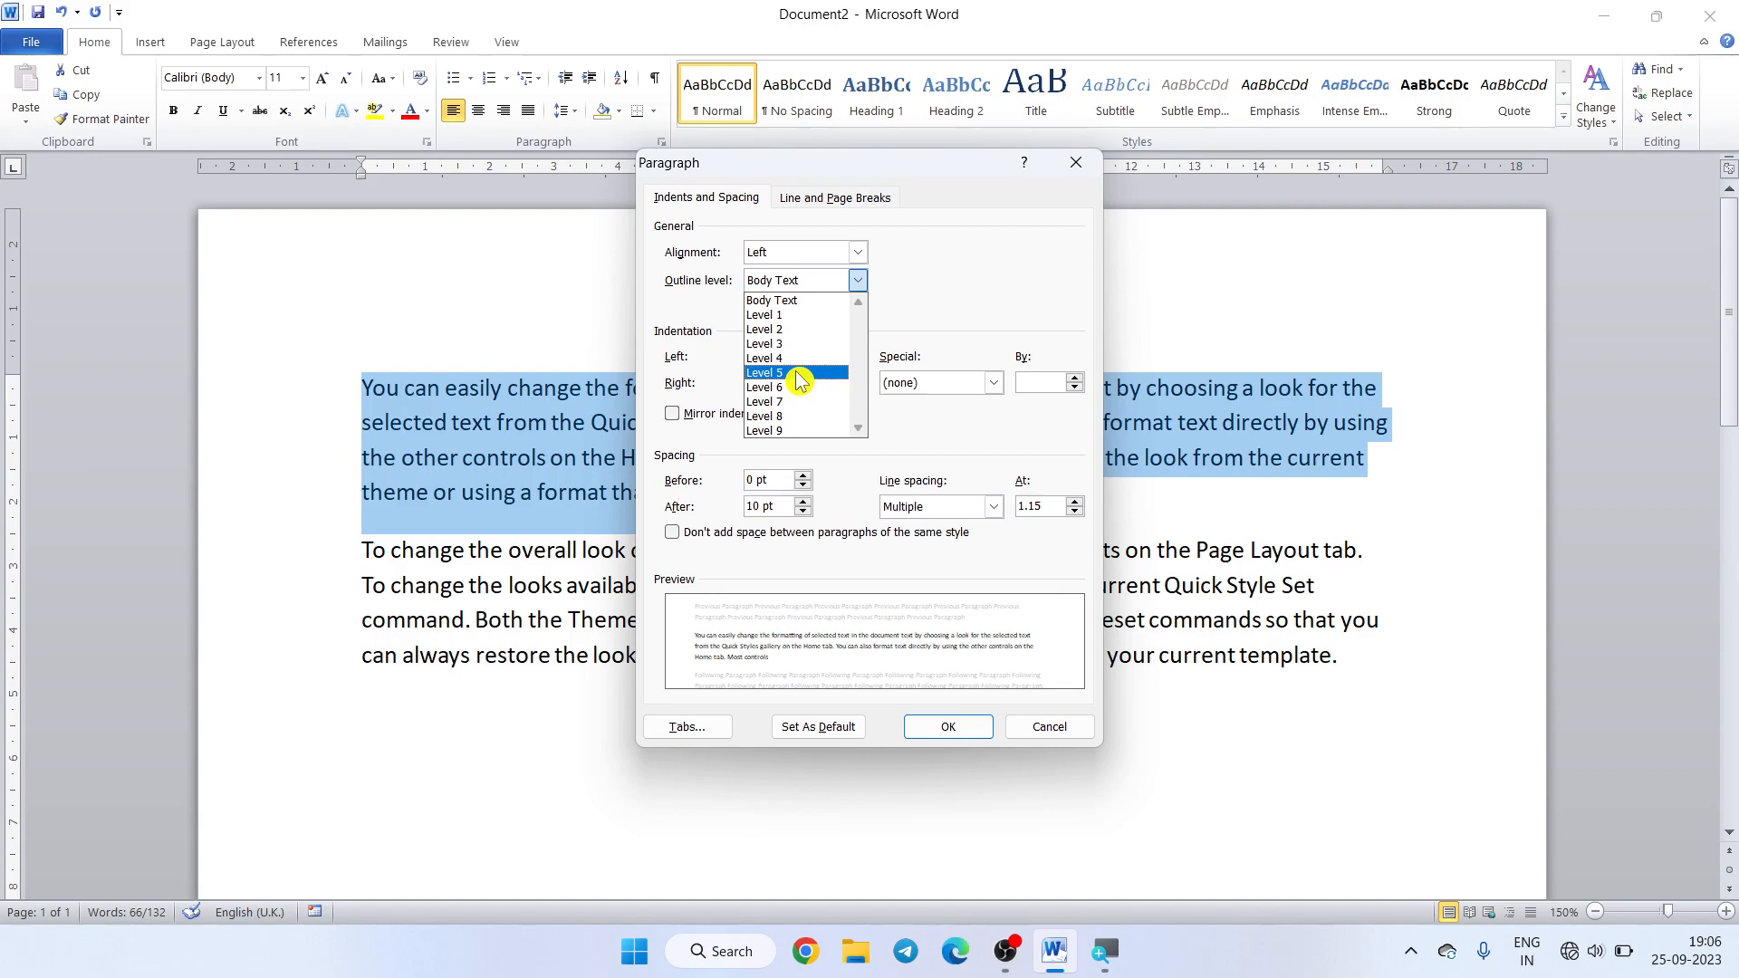
pyautogui.click(952, 294)
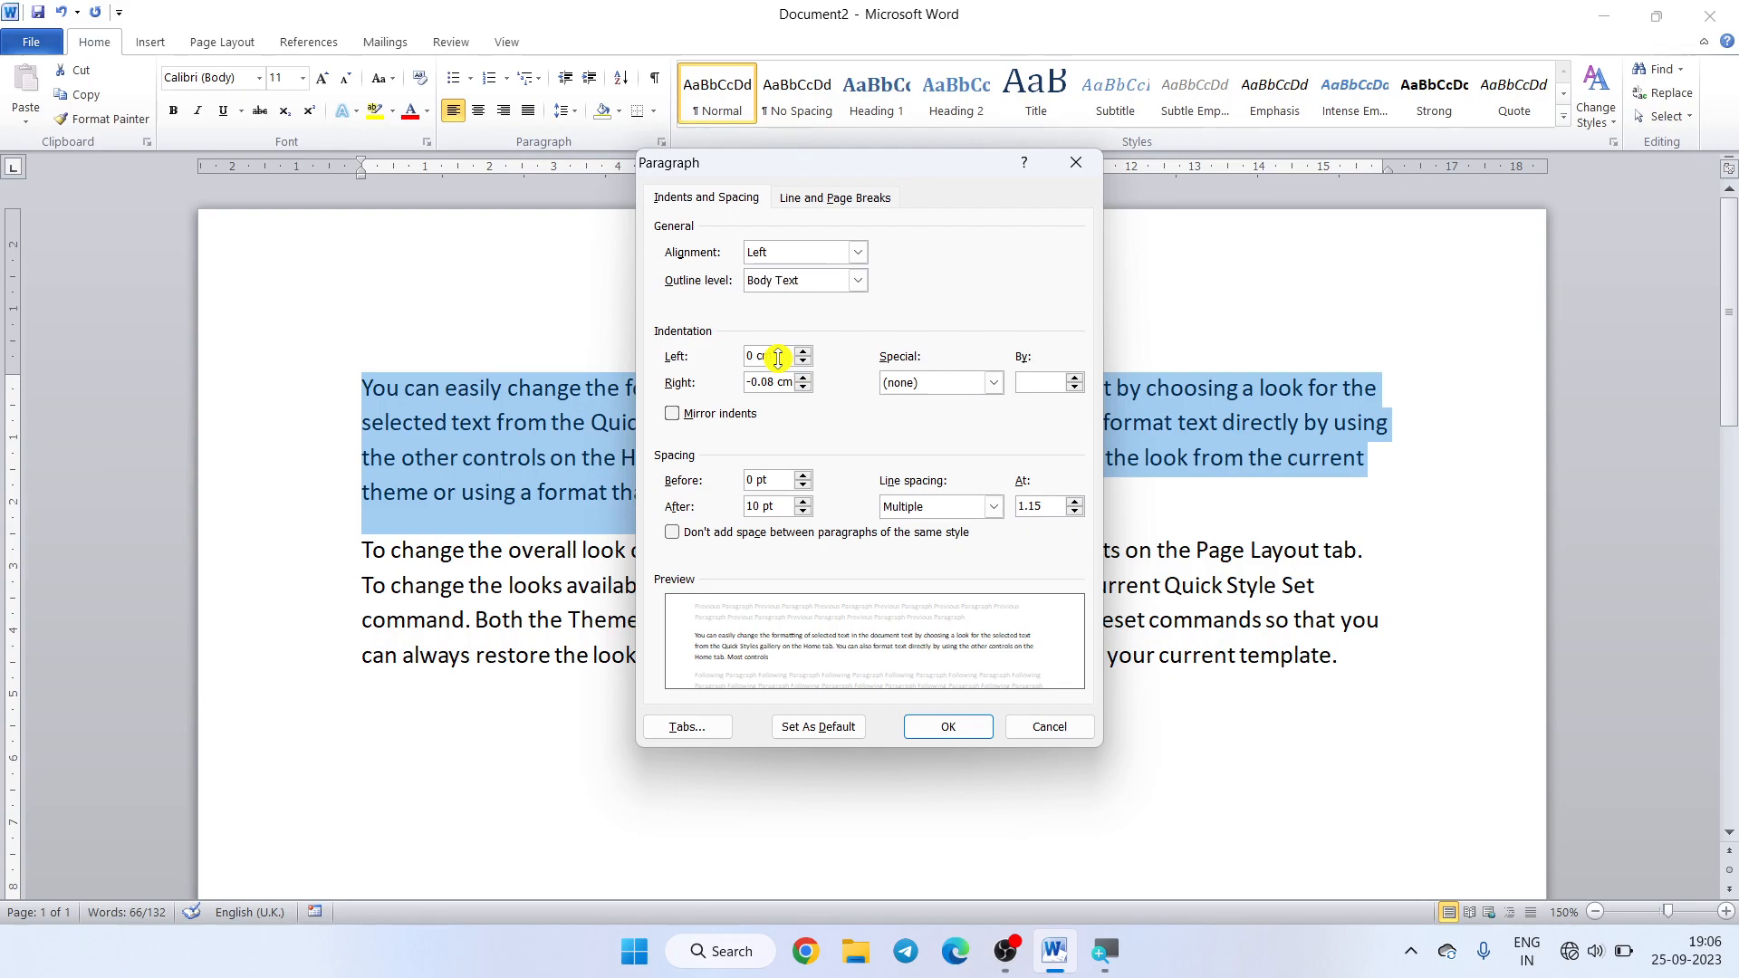
pyautogui.click(1050, 727)
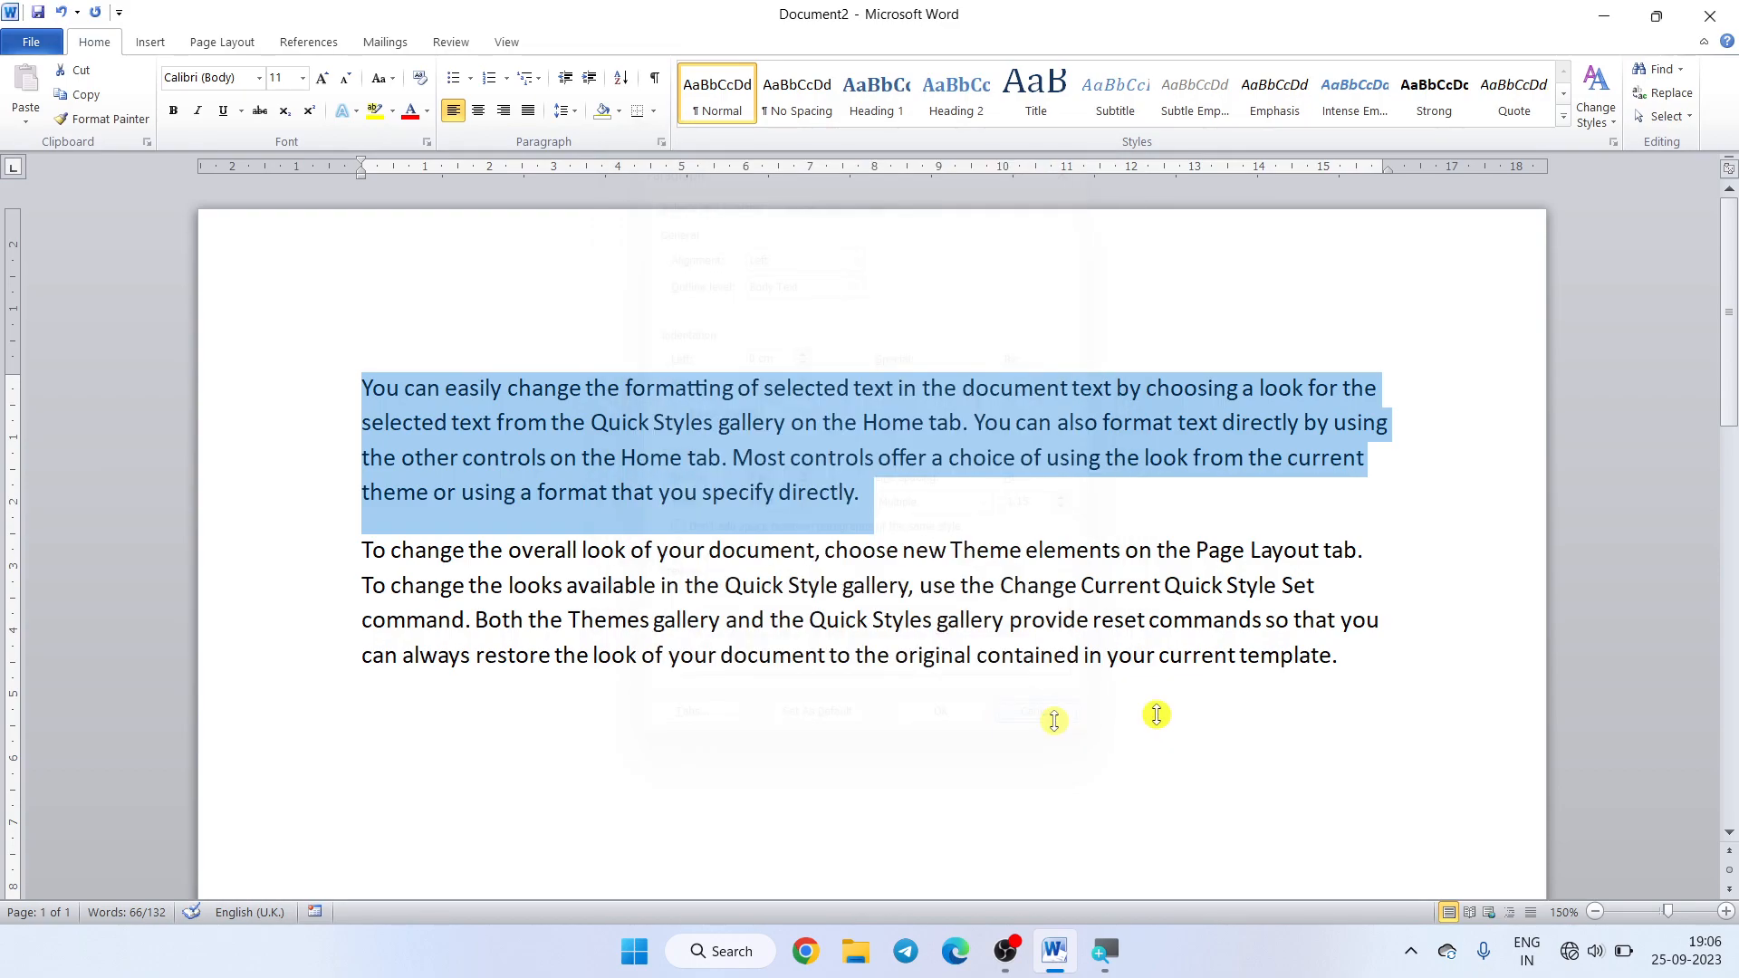
# - Replace all the document text with two new sample paragraphs generated by =RAND(2)
pyautogui.click(1368, 669)
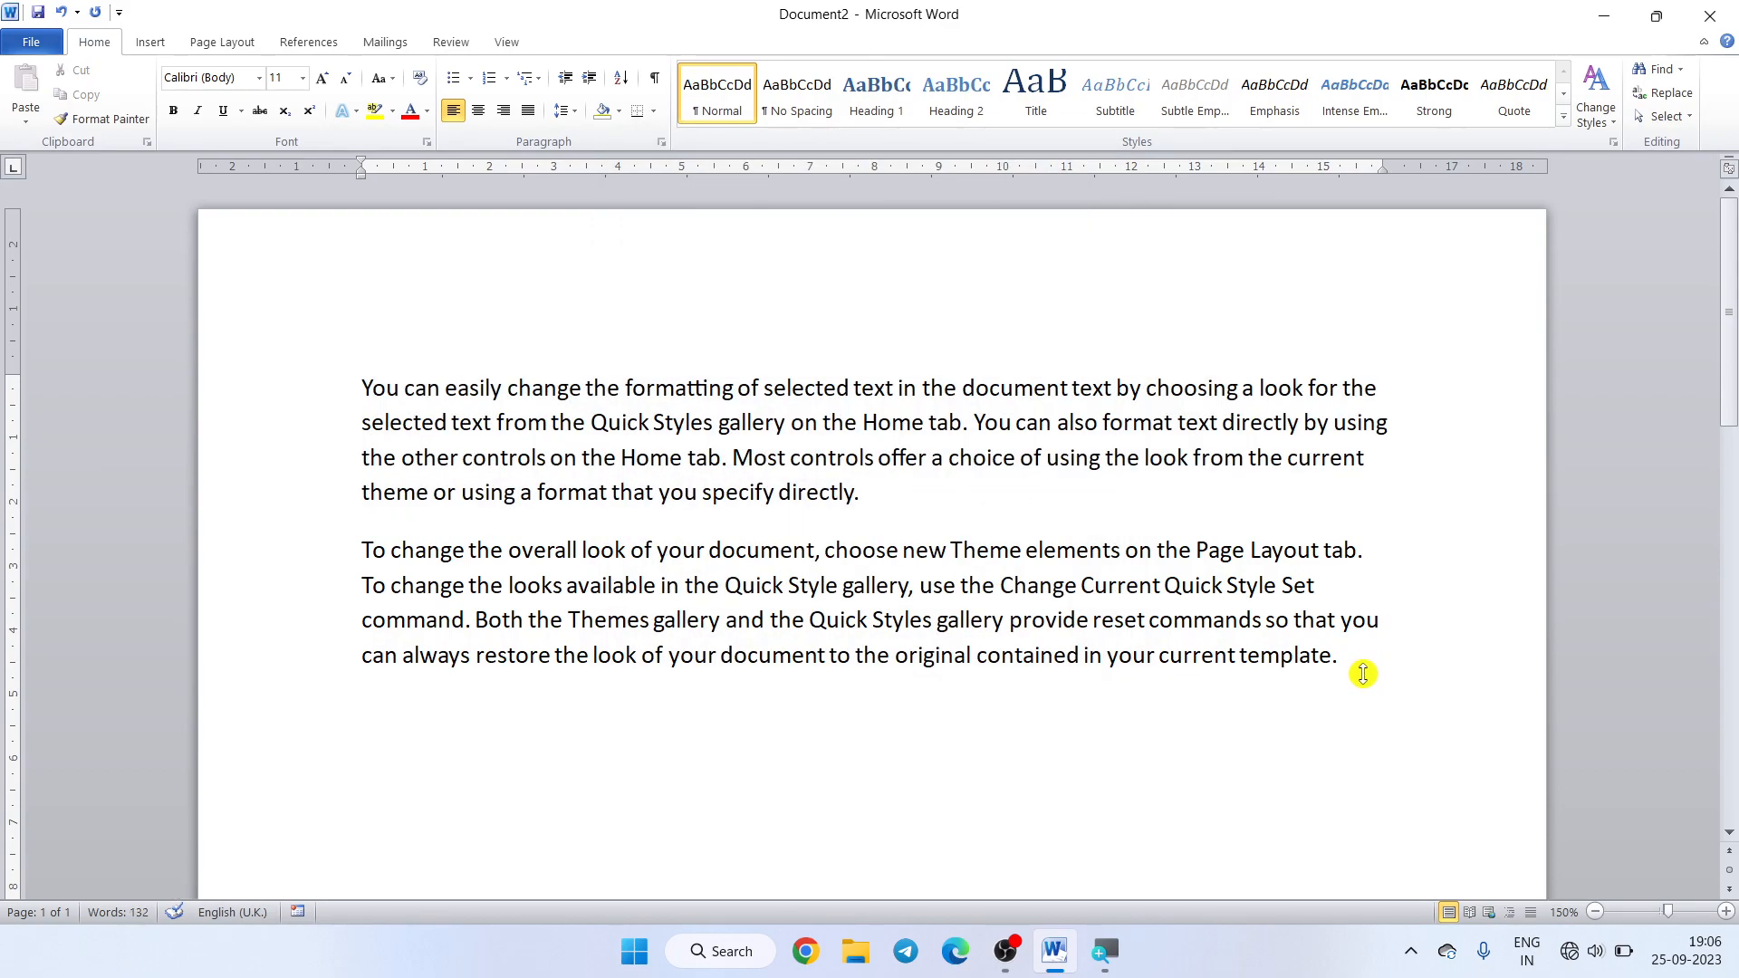
pyautogui.hotkey('ctrl', 'a')
pyautogui.press('Delete')
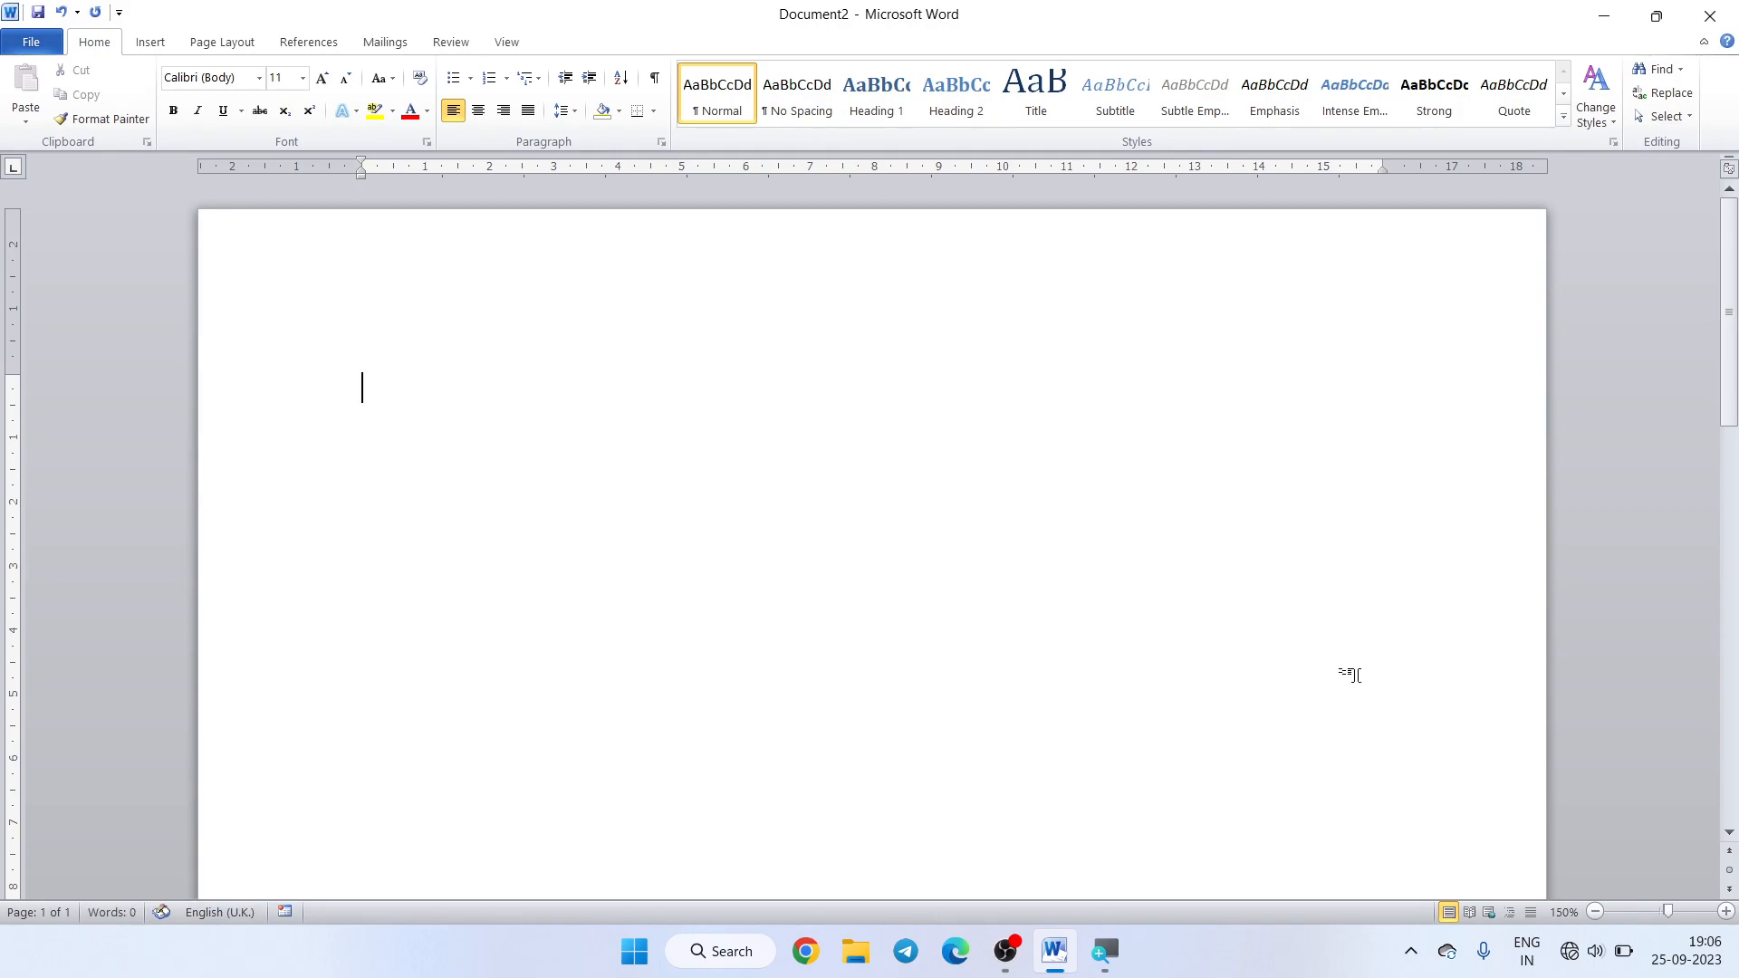
pyautogui.write('=RAND(2')
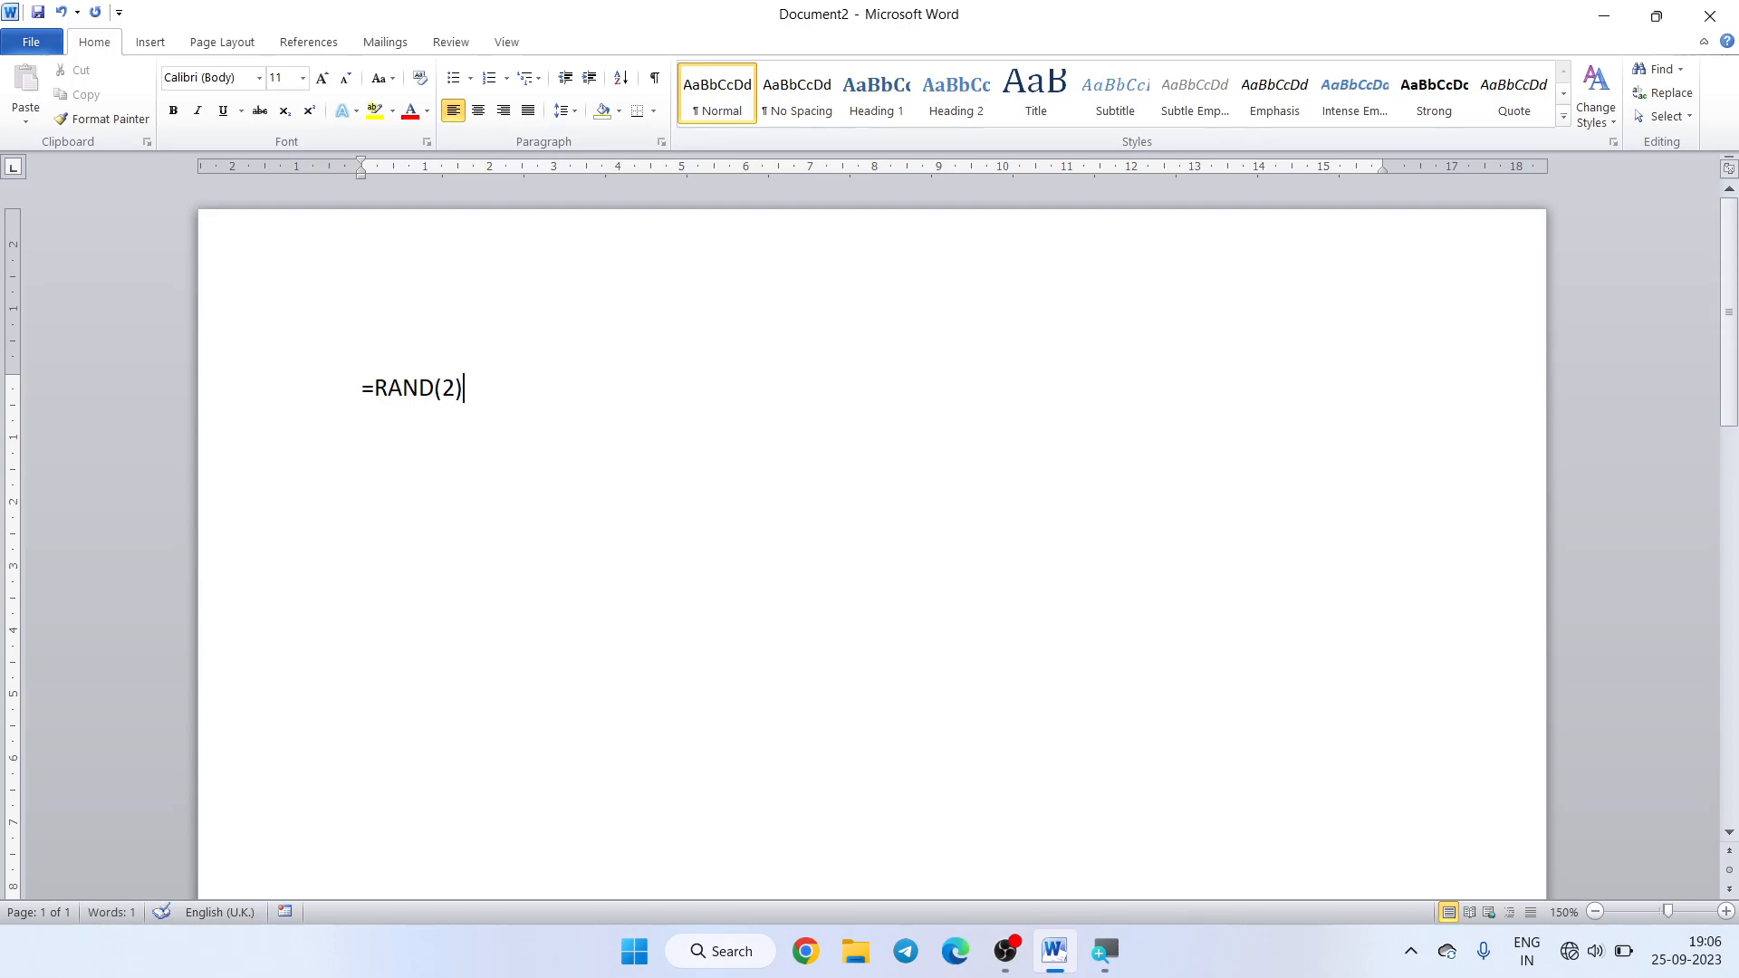
pyautogui.press('Return')
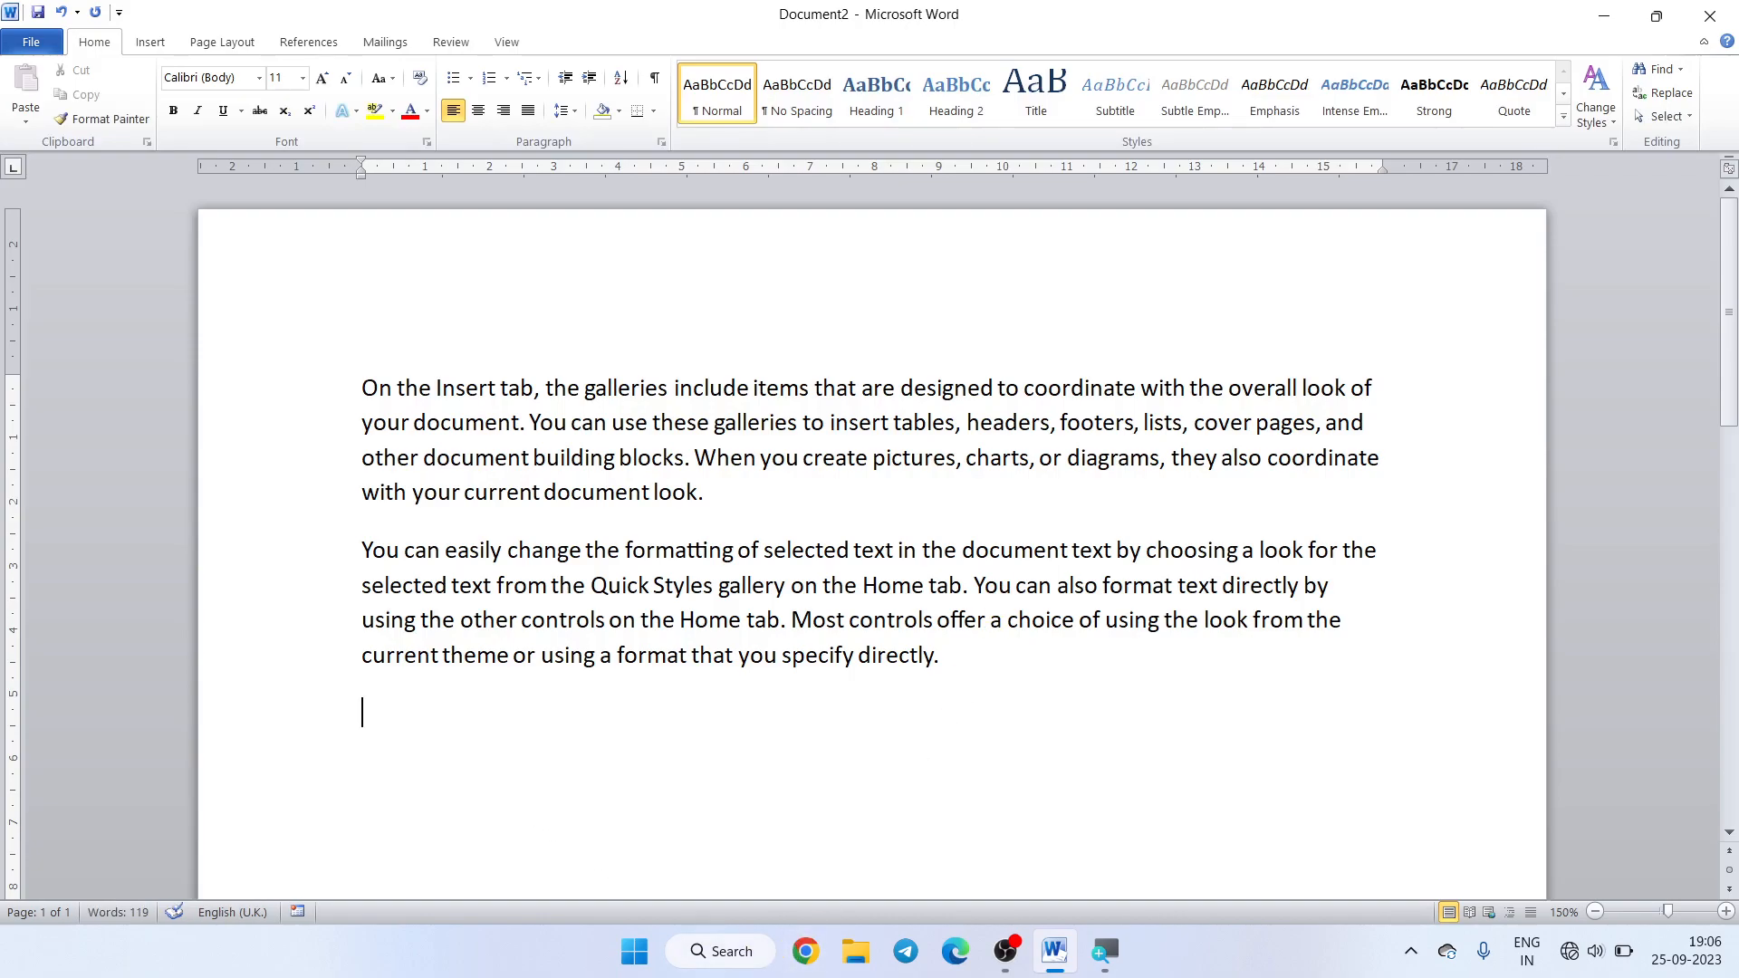
# - Delete the second sample paragraph and place the cursor on the empty line below the first
pyautogui.click(407, 711)
pyautogui.moveTo(336, 554); pyautogui.dragTo(326, 652)
pyautogui.press('Delete')
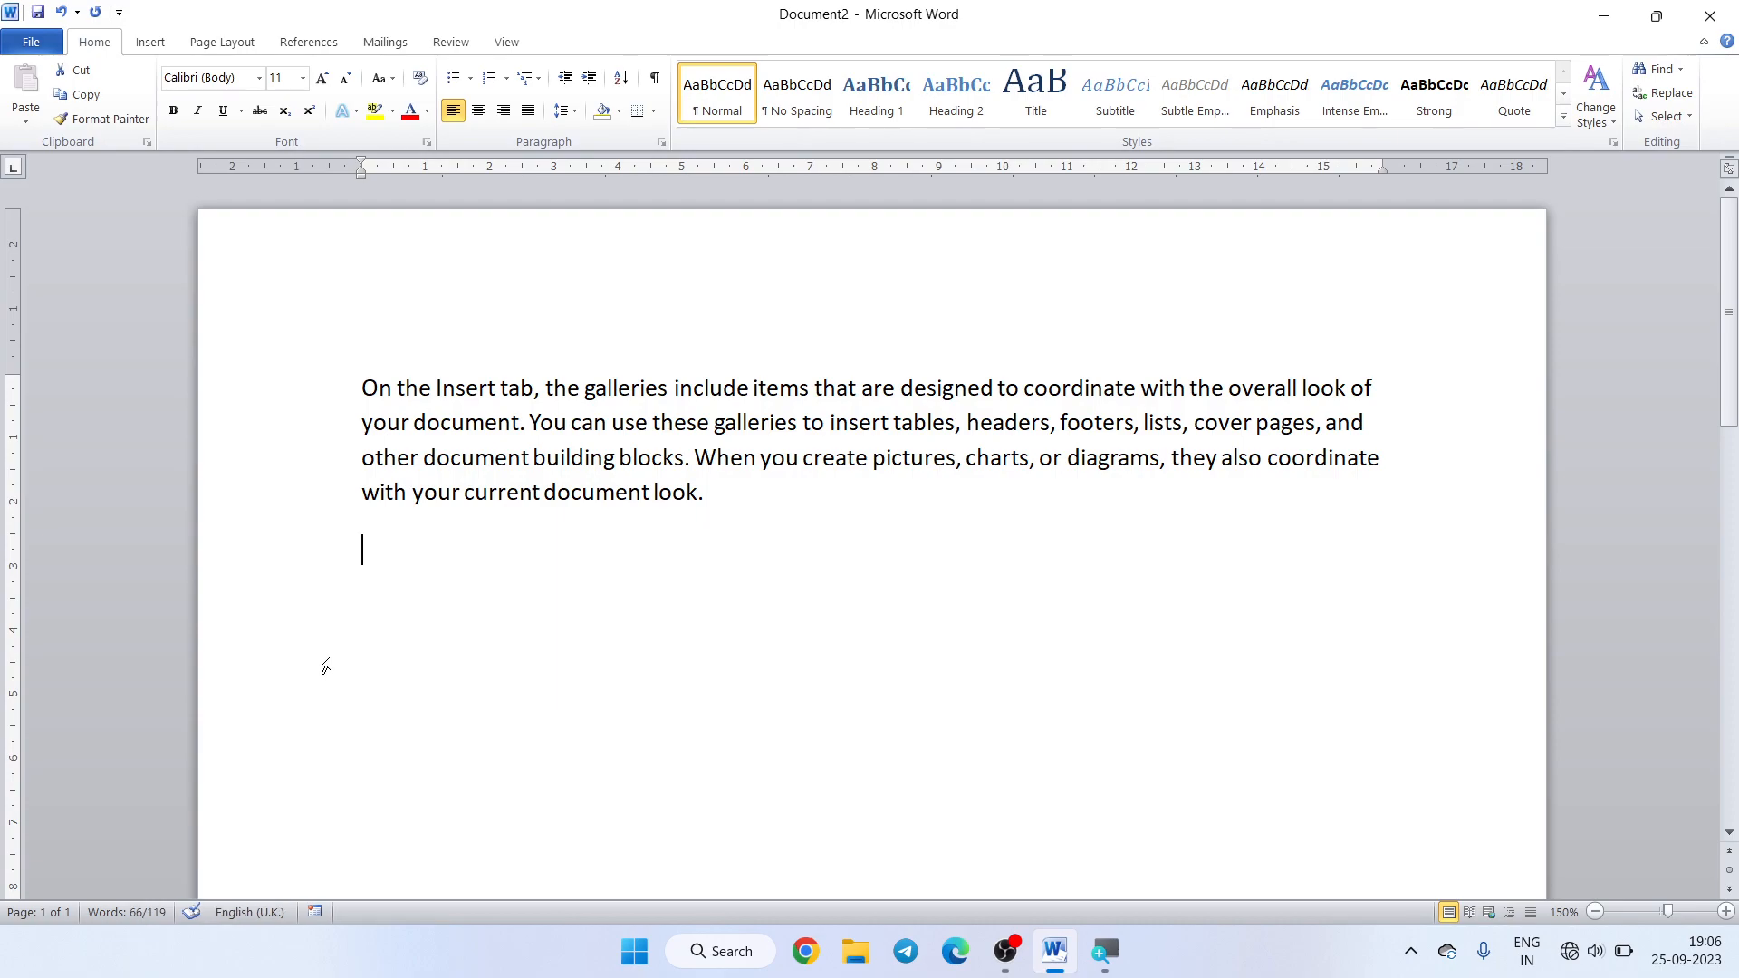
pyautogui.click(351, 534)
pyautogui.click(377, 562)
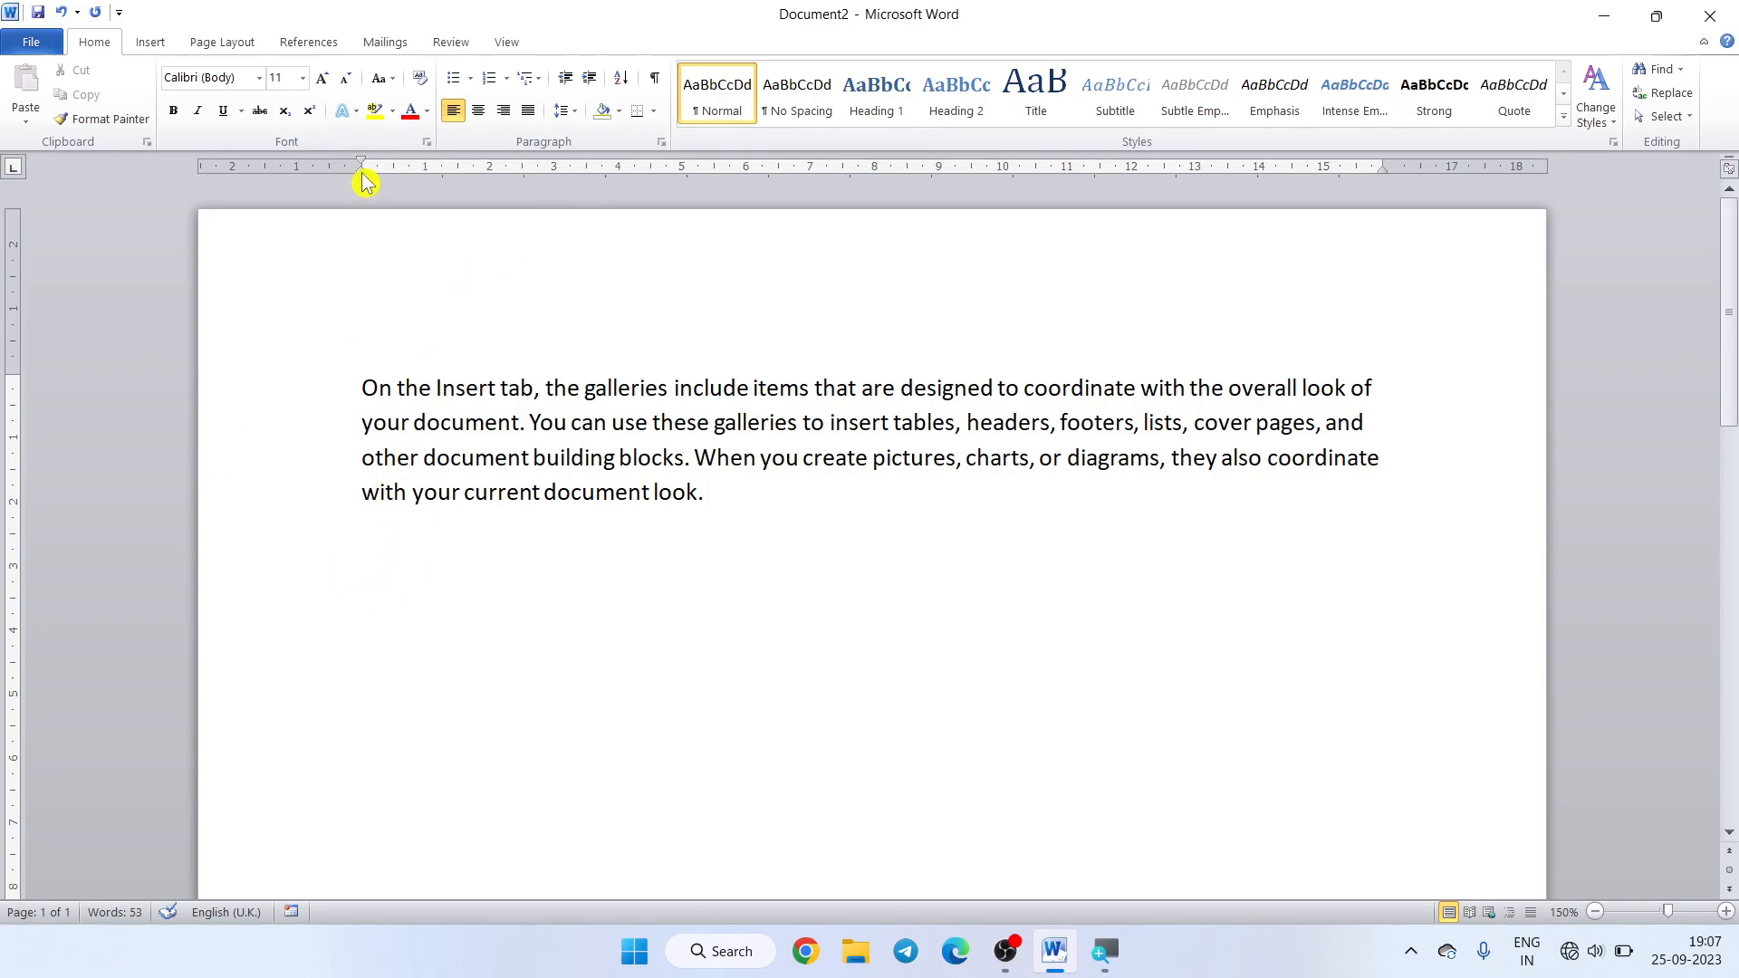
# - Set a 2 cm left indent on the empty line and generate one sample paragraph there with =RAND(1)
pyautogui.doubleClick(428, 165)
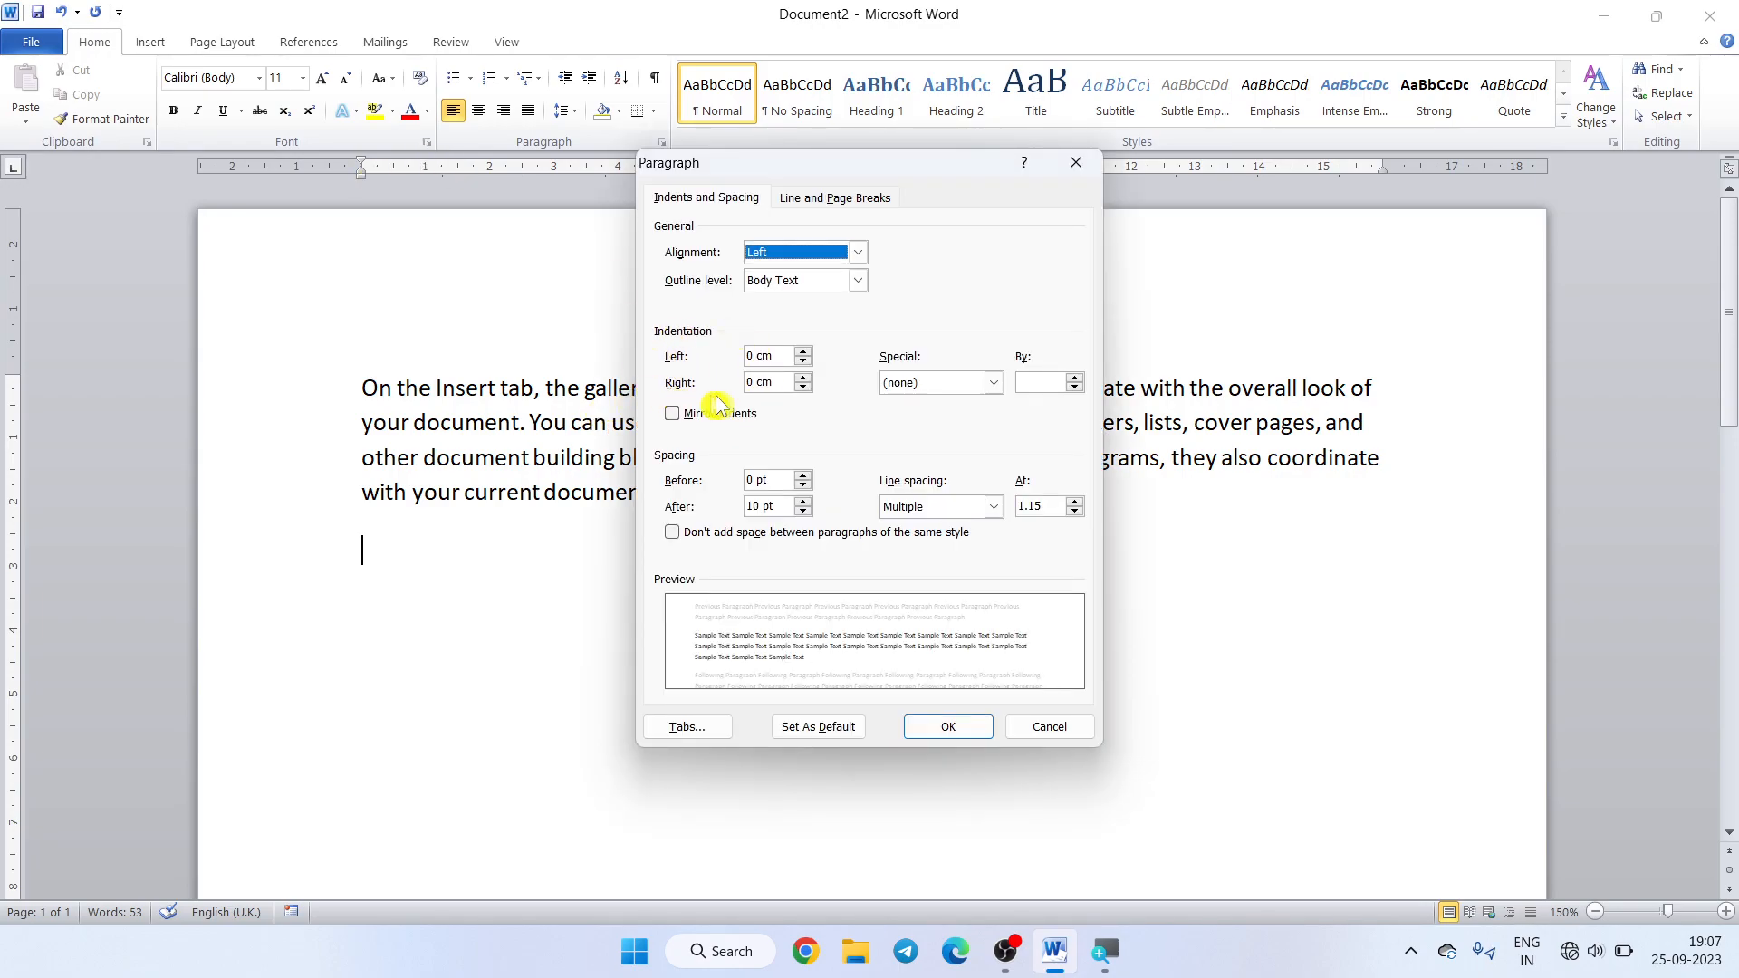
pyautogui.moveTo(781, 358); pyautogui.dragTo(711, 361)
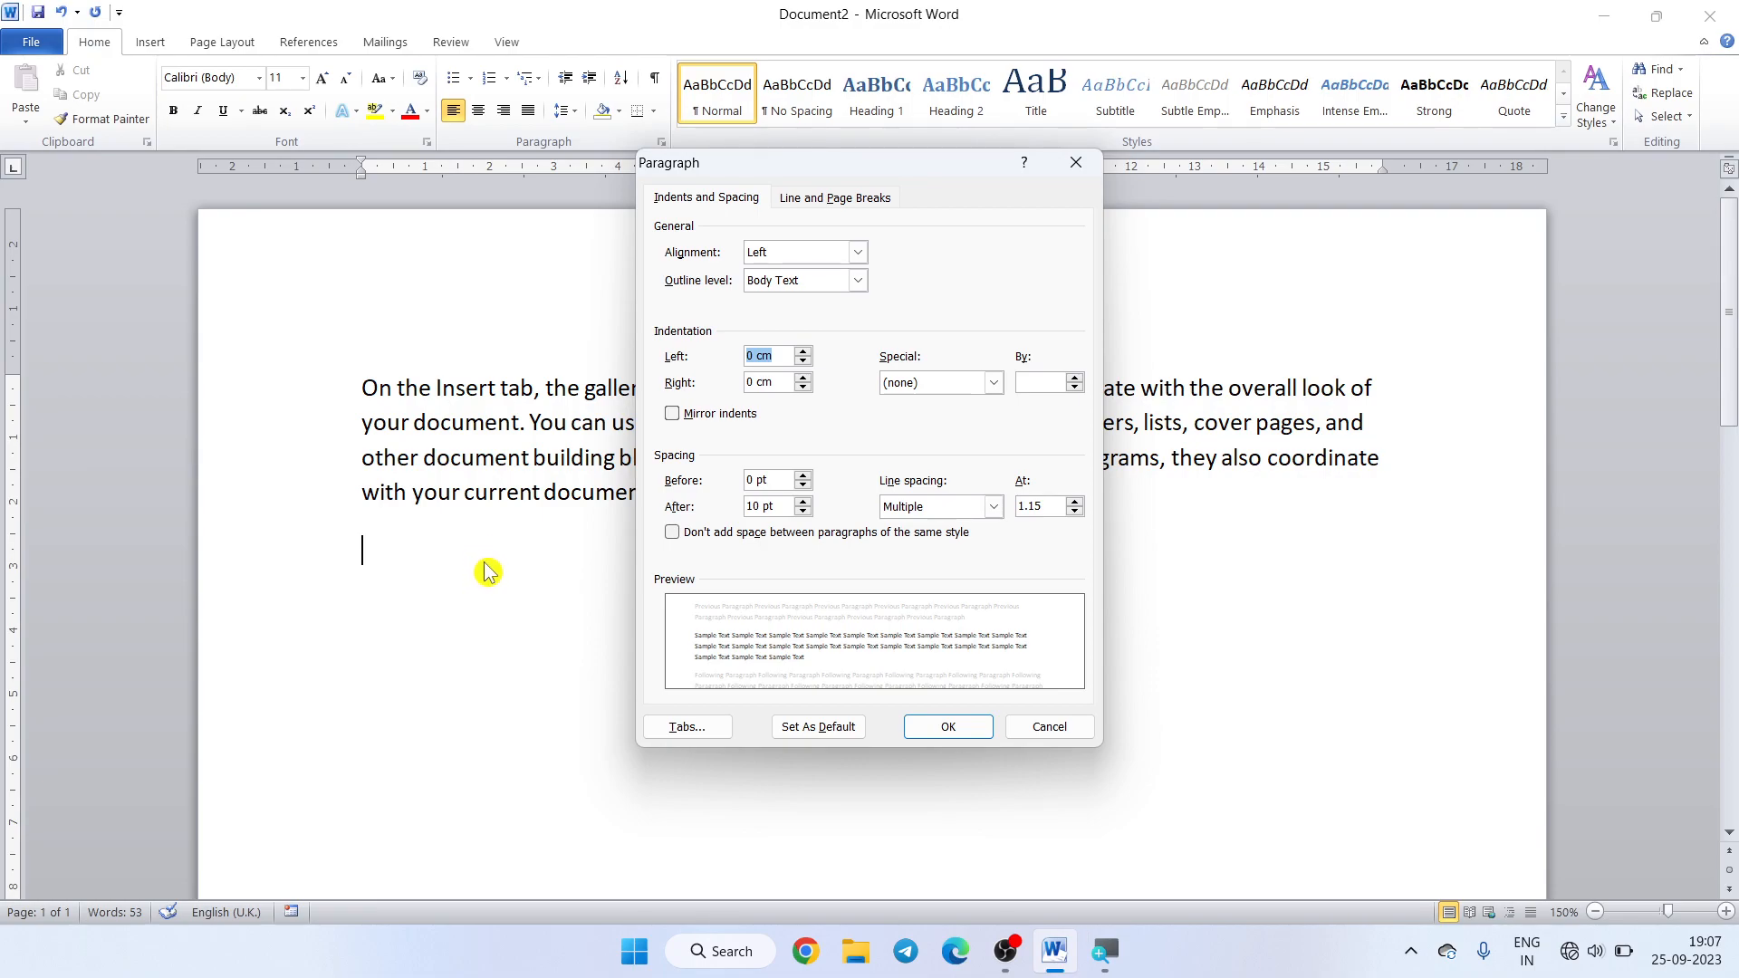
pyautogui.write('2')
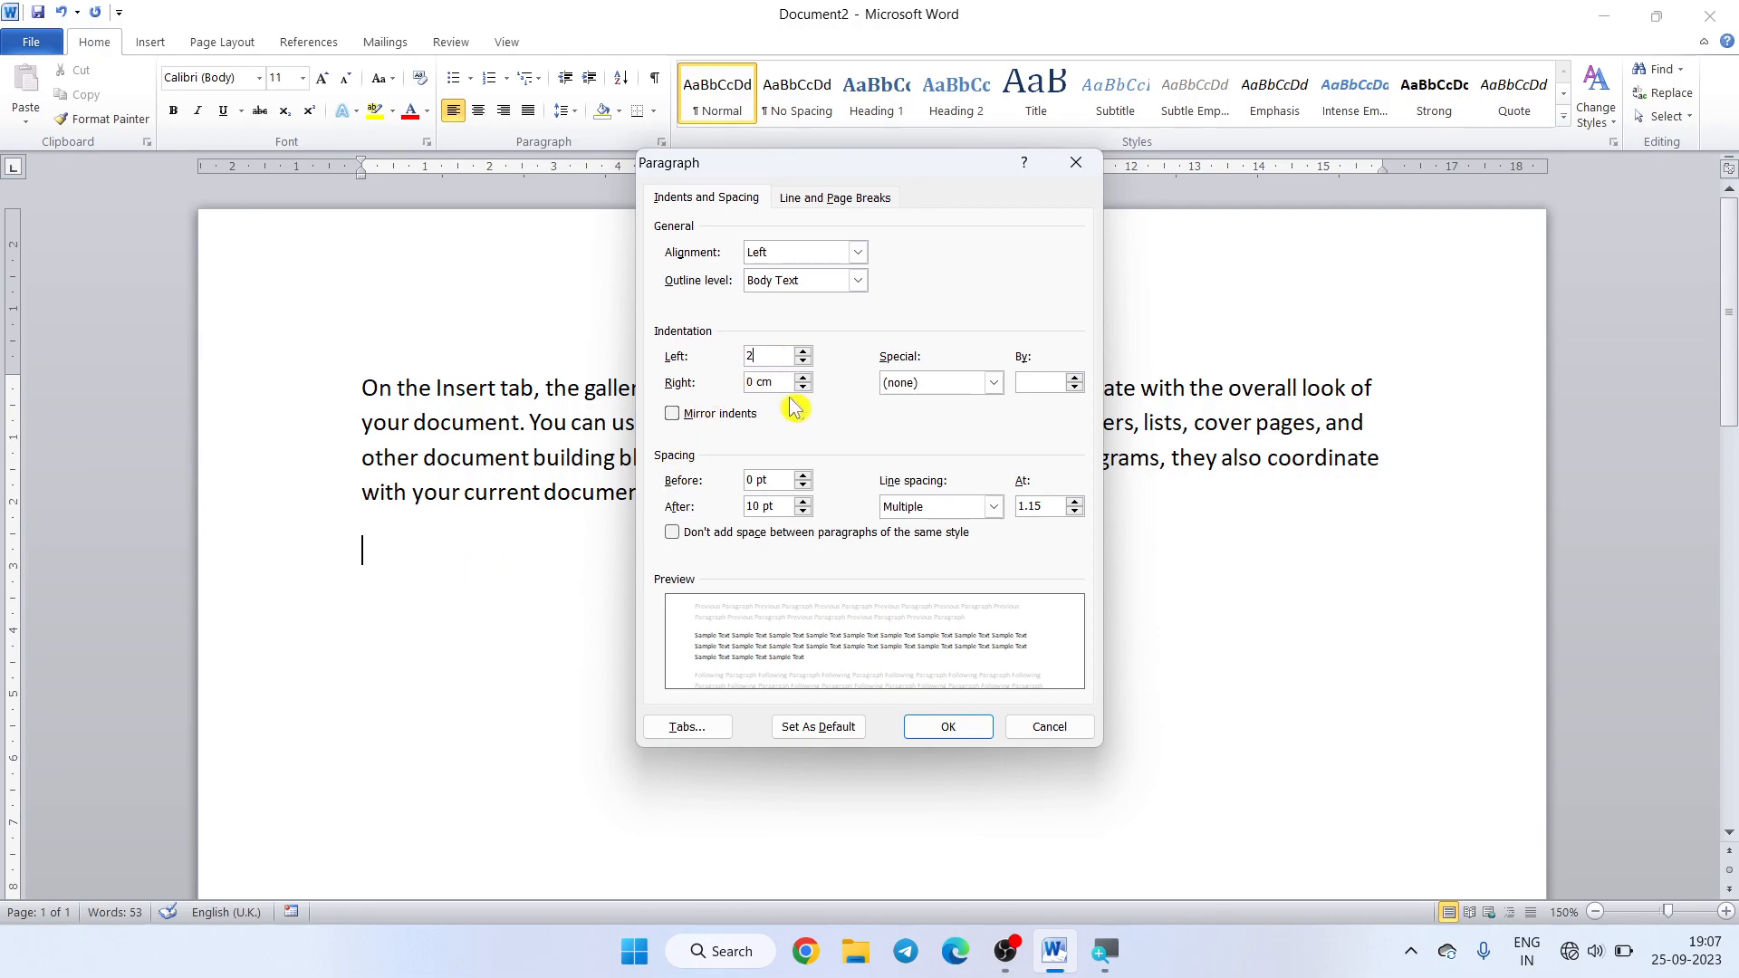
pyautogui.click(949, 732)
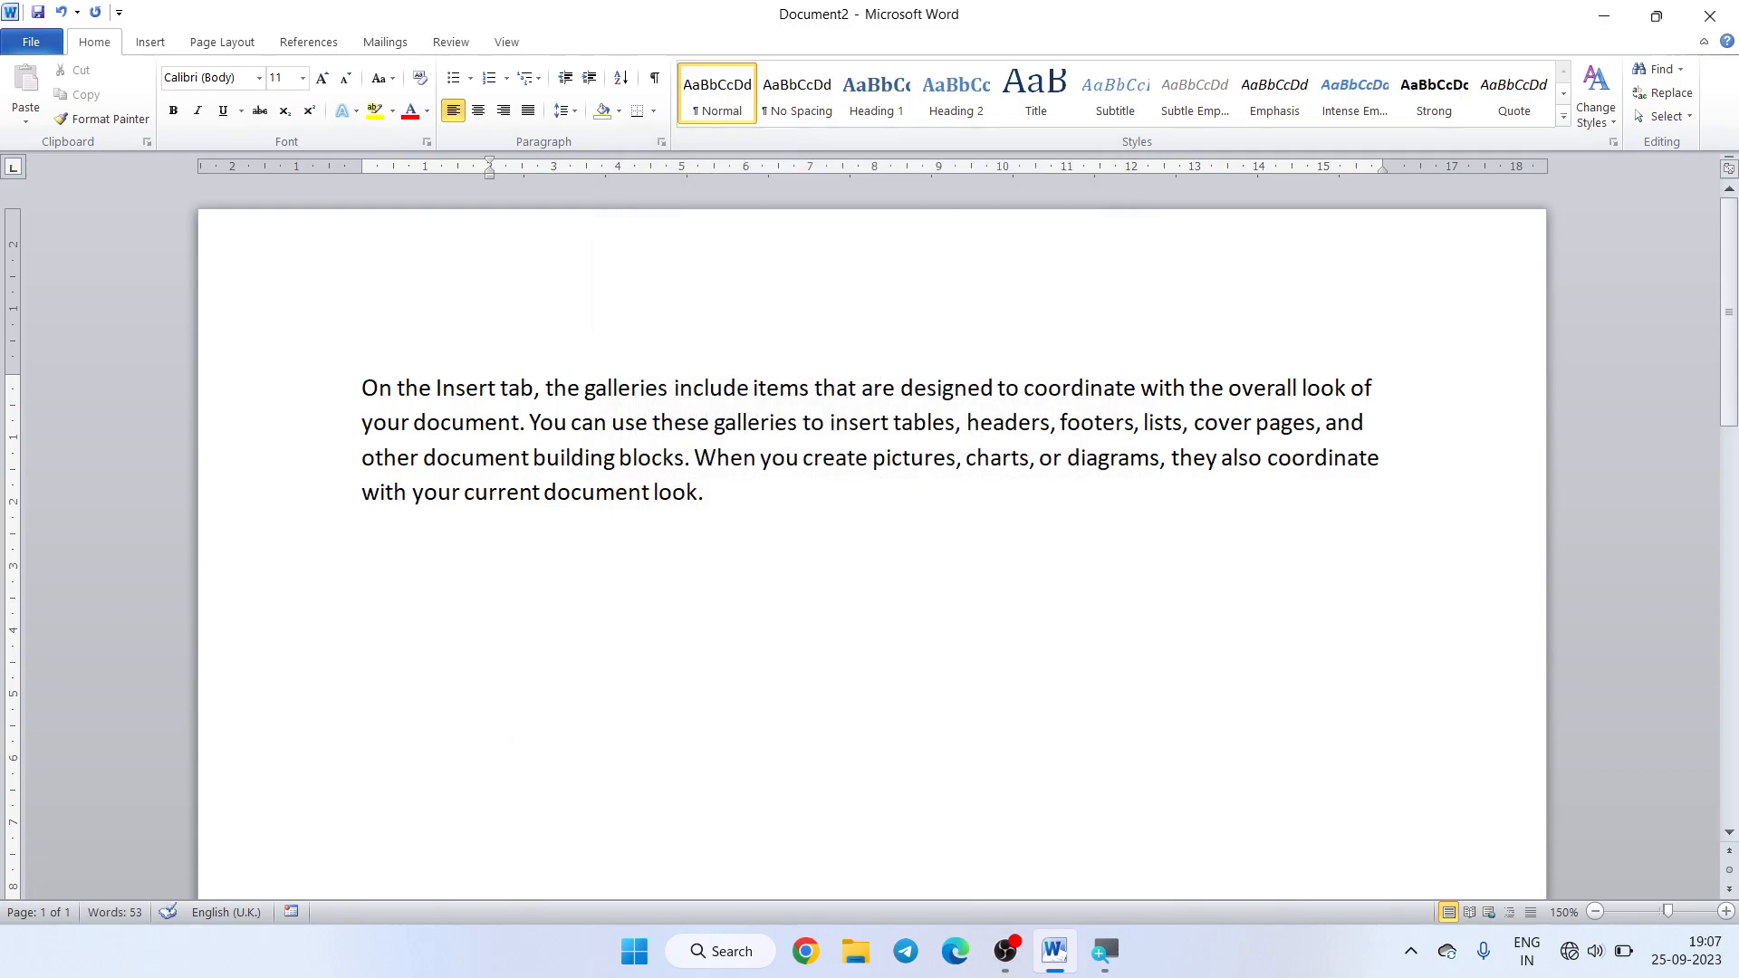
pyautogui.write('=RAND(1)')
pyautogui.press('Return')
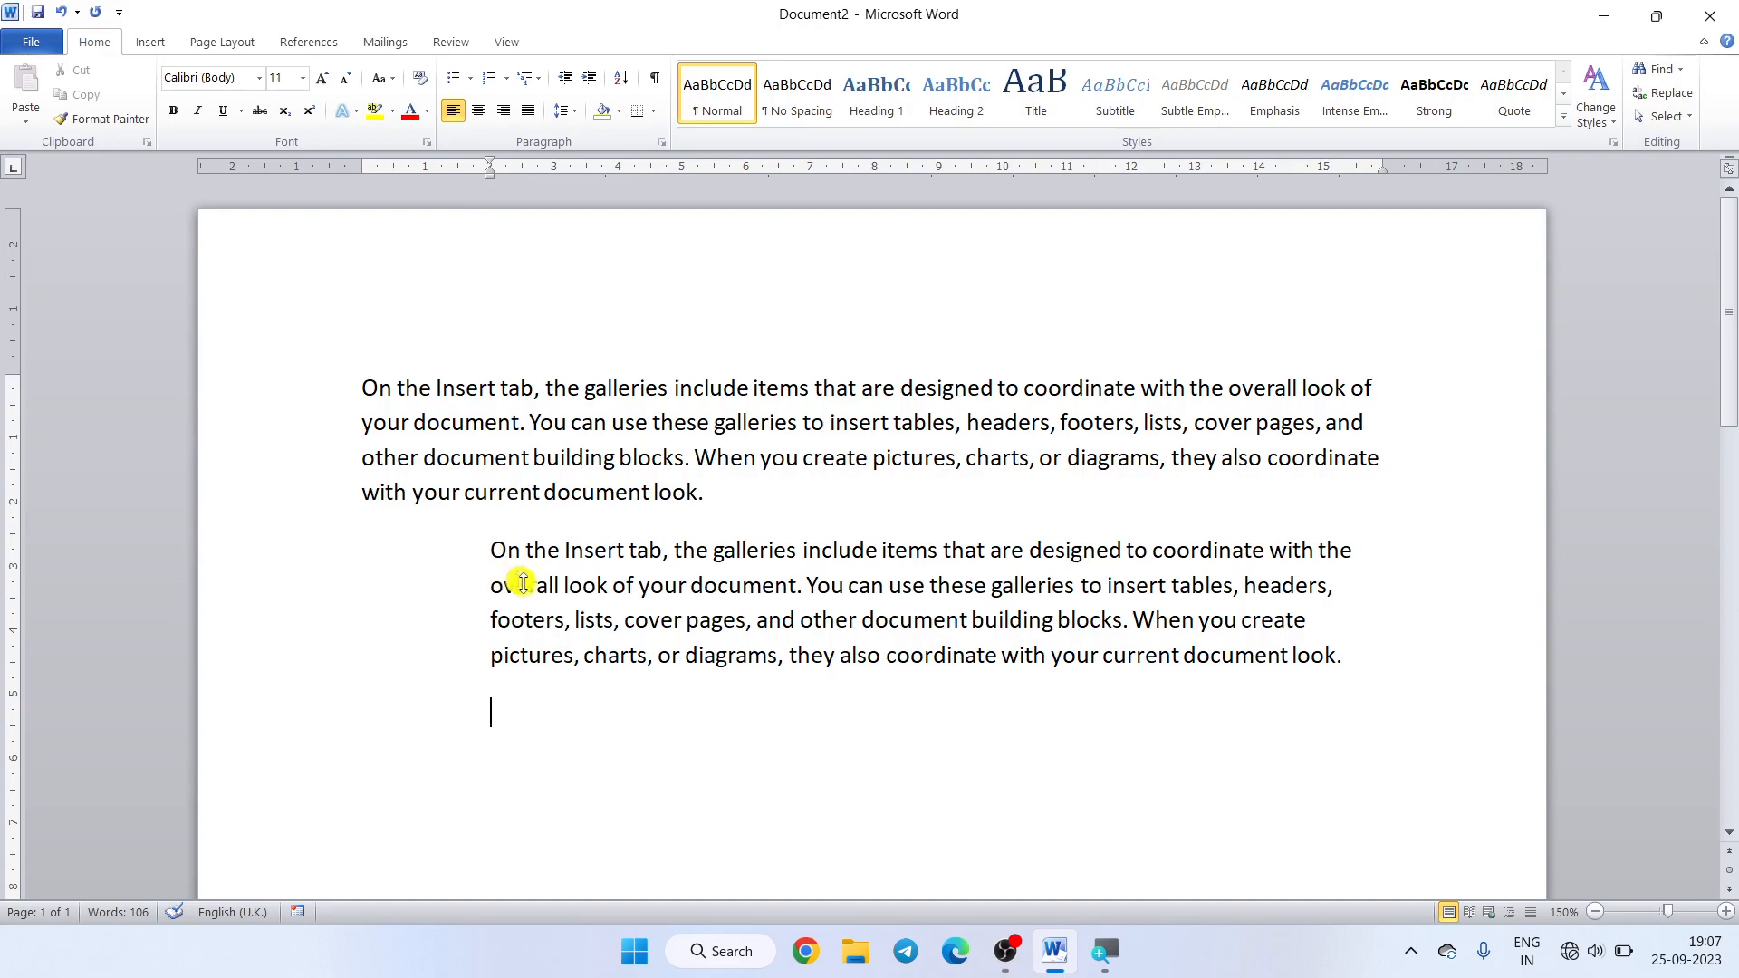
# - Undo the left-indented sample text, delete its formula and remove the left indent from the empty line
pyautogui.click(1358, 647)
pyautogui.press('Return')
pyautogui.hotkey('ctrl', 'z')
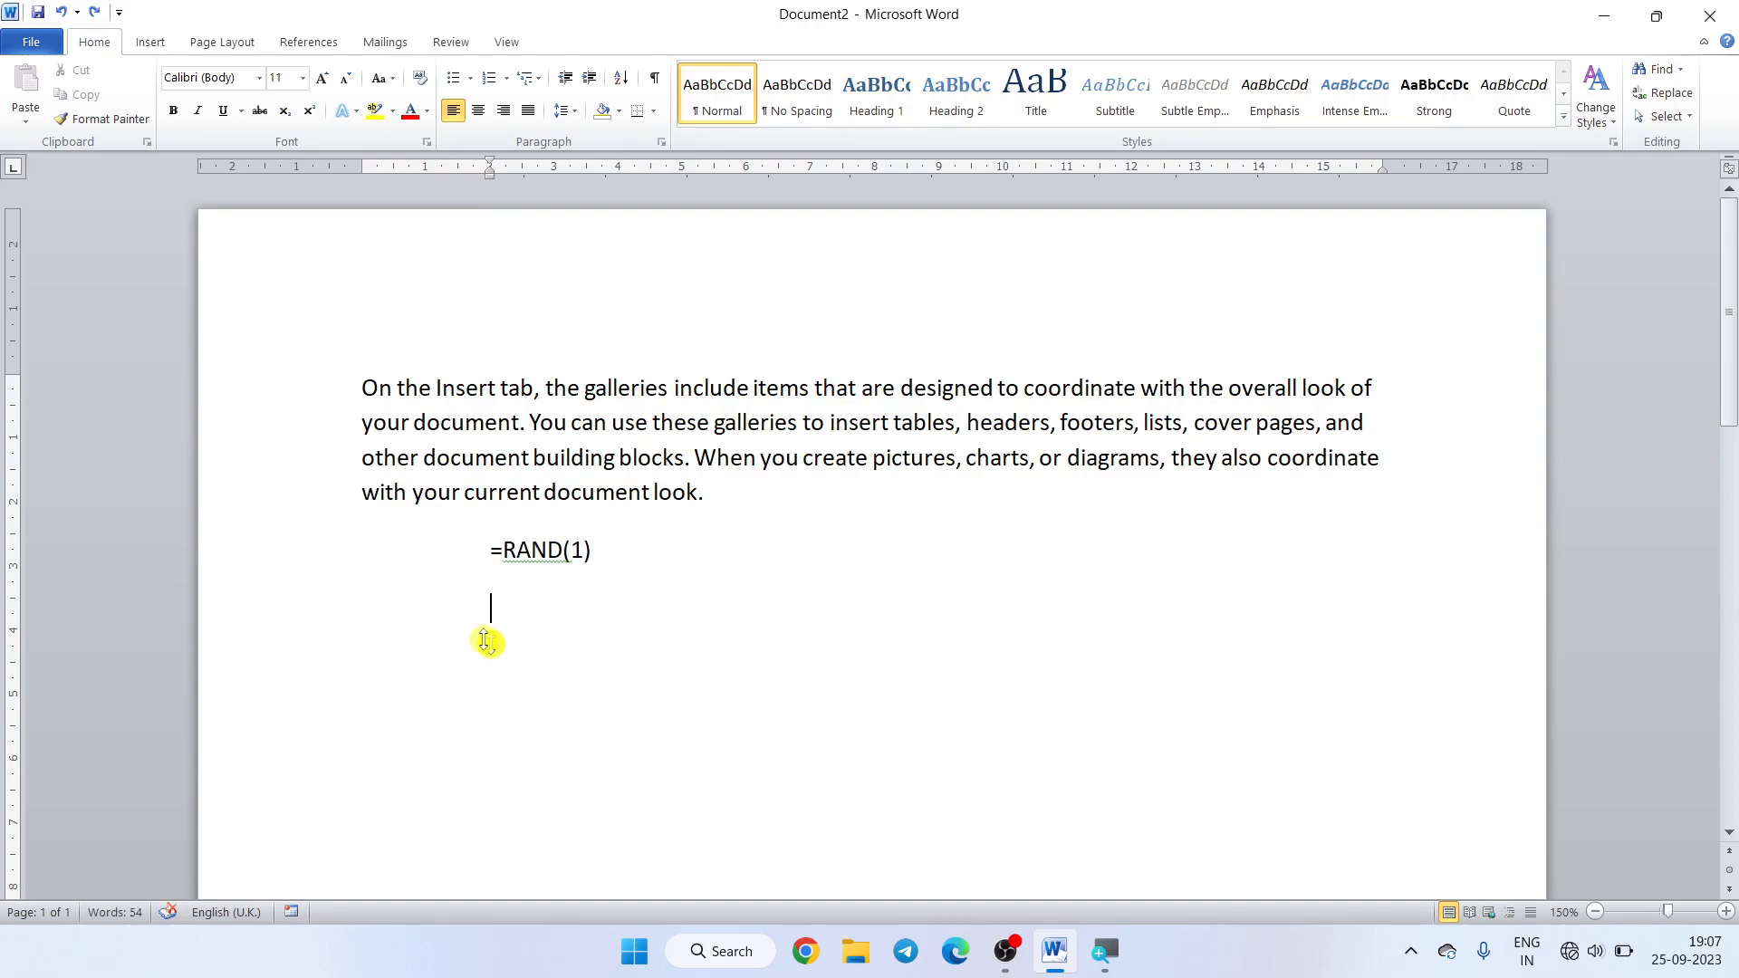
pyautogui.click(458, 557)
pyautogui.press('Delete')
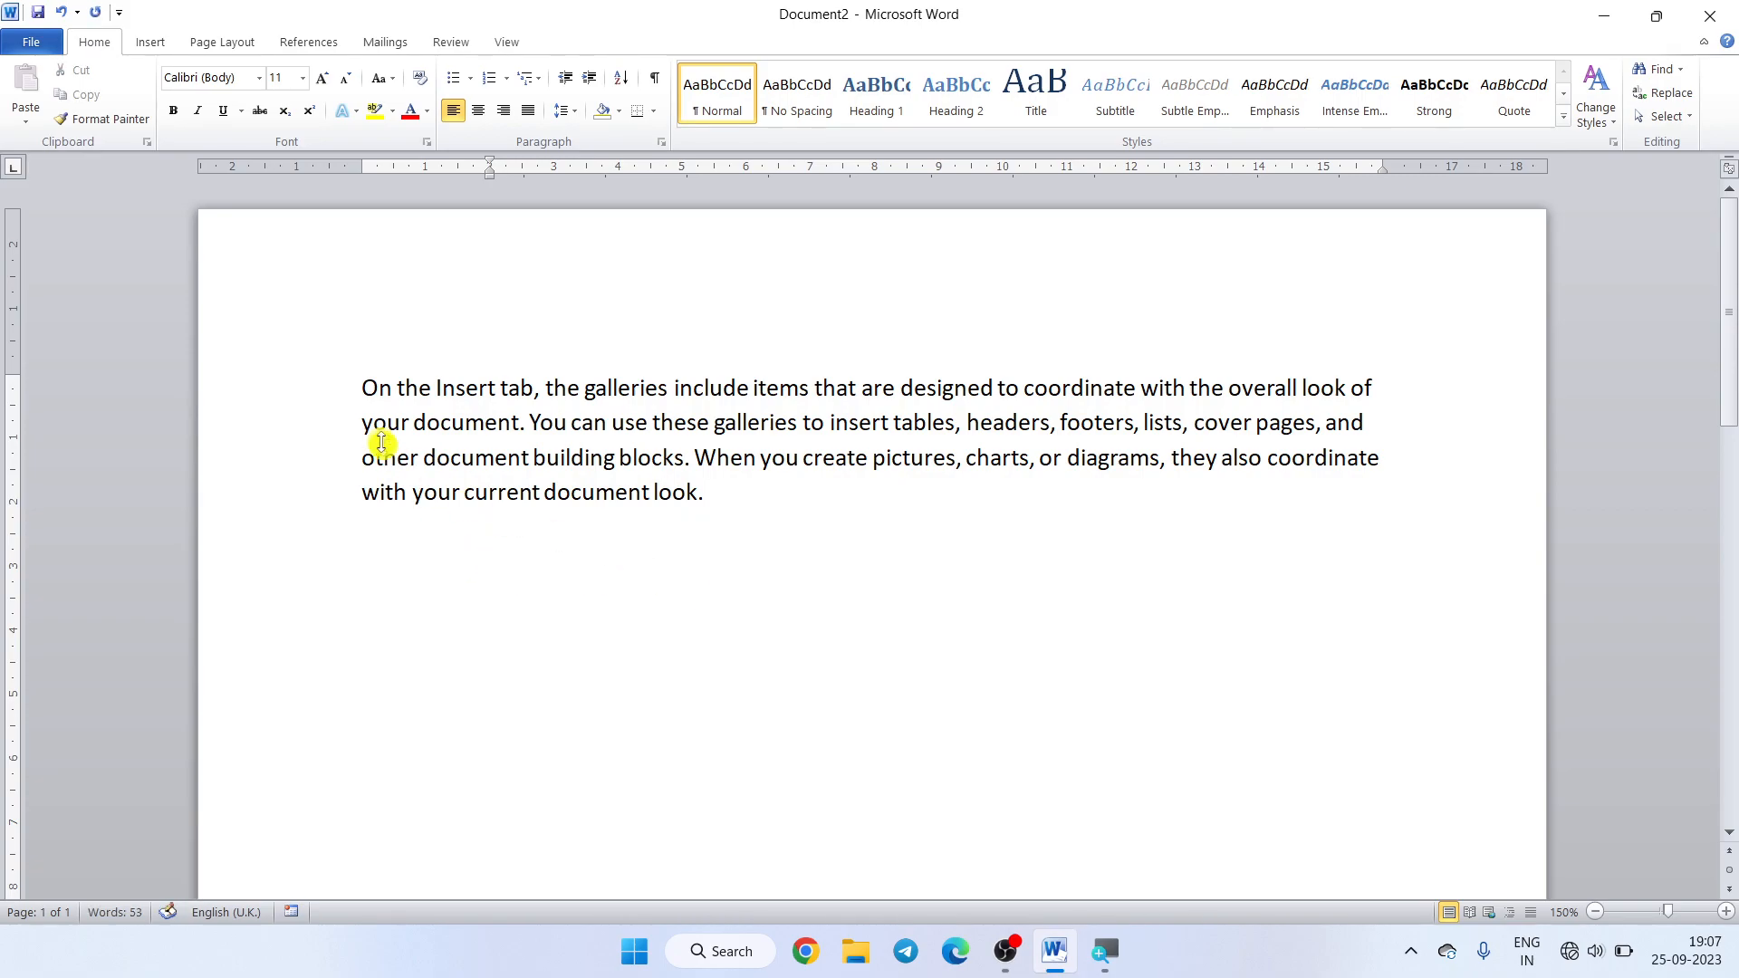
pyautogui.press('BackSpace')
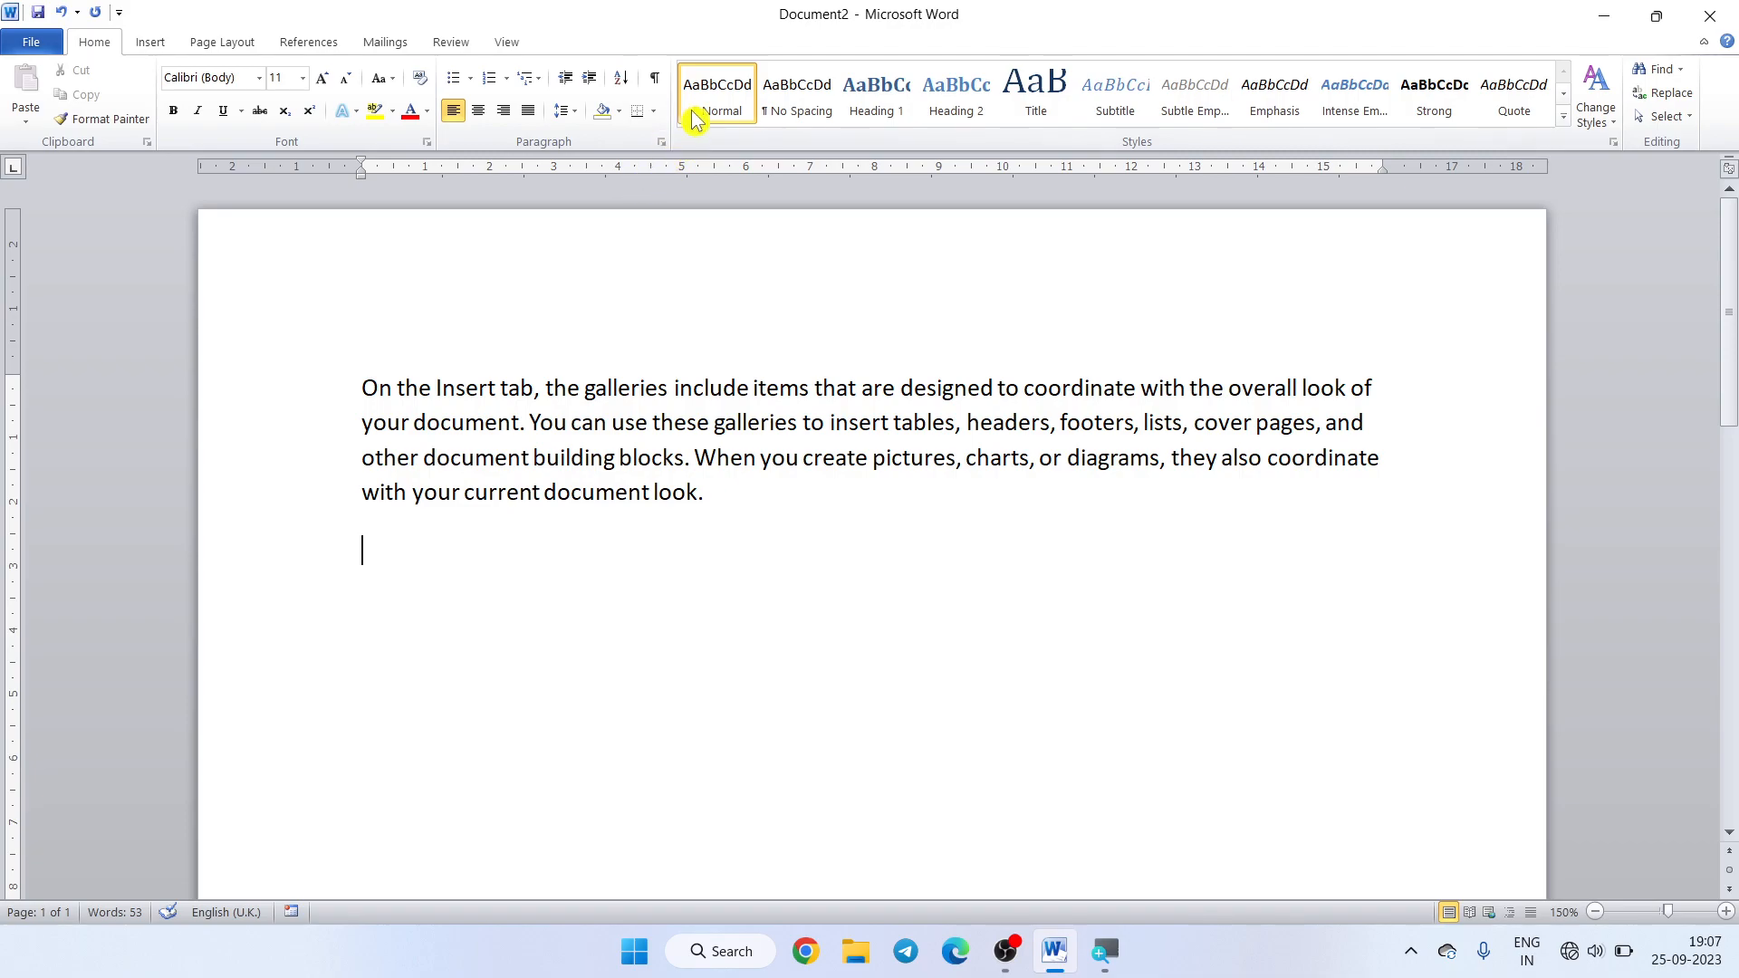
# - Set a 3 cm right indent on the empty line and generate one sample paragraph there with =RAND(1)
pyautogui.click(661, 143)
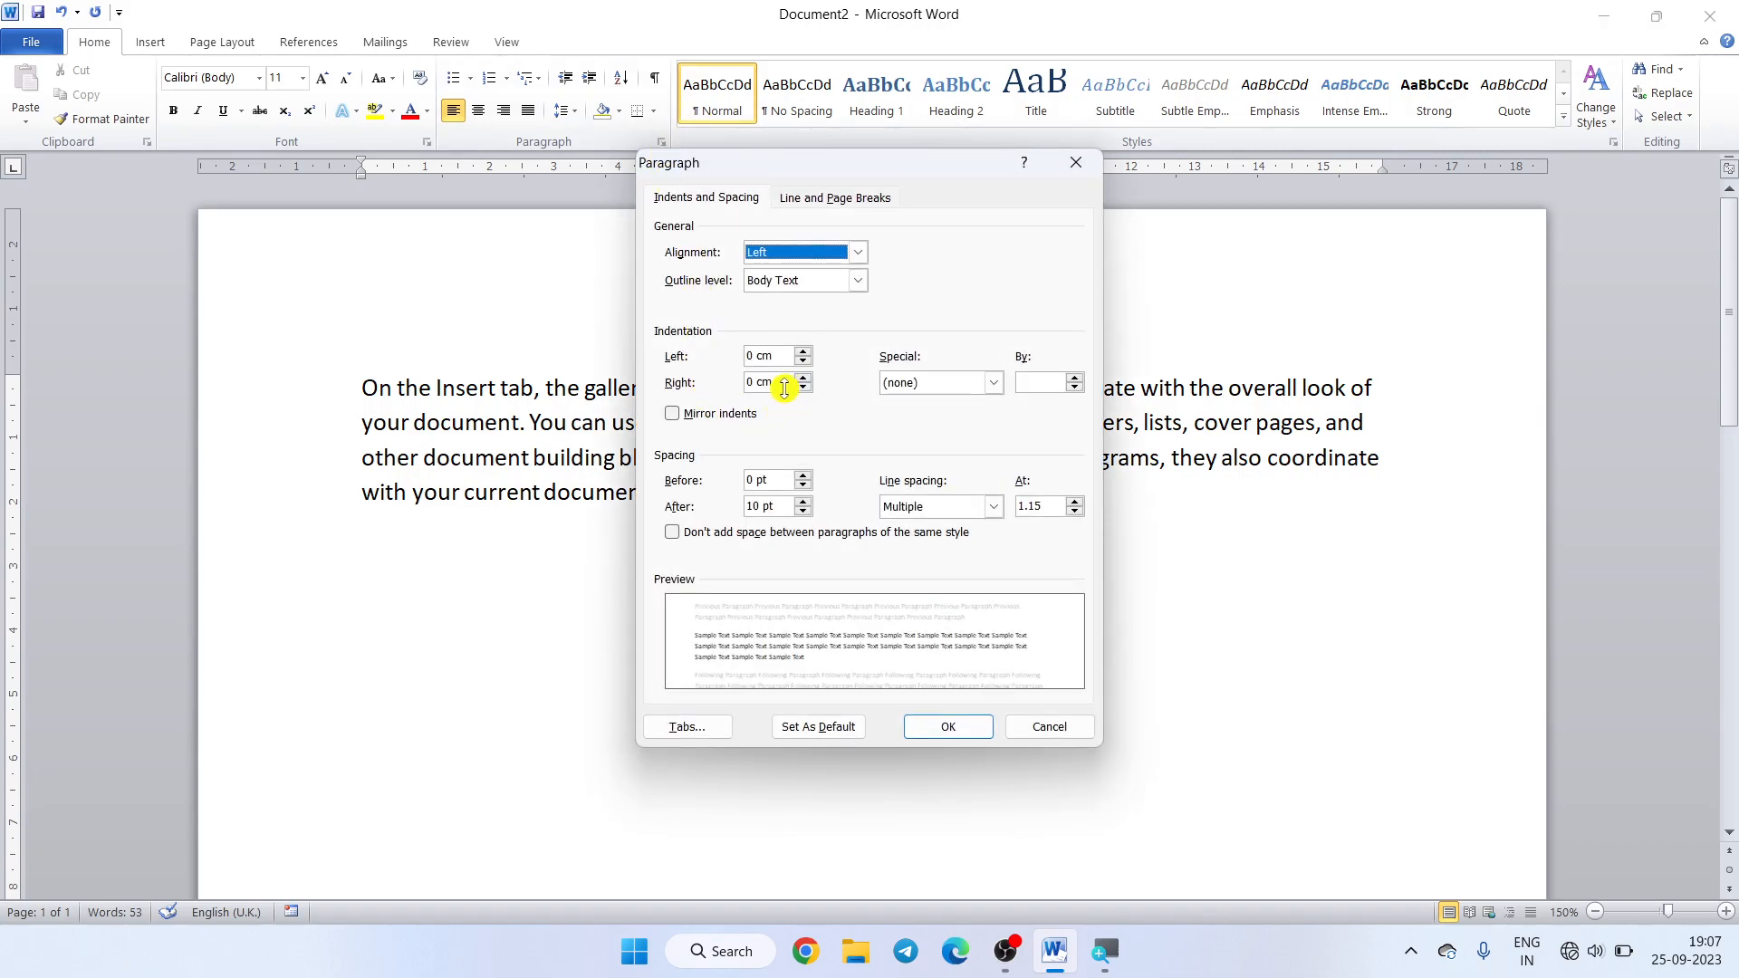
pyautogui.moveTo(784, 388); pyautogui.dragTo(729, 388)
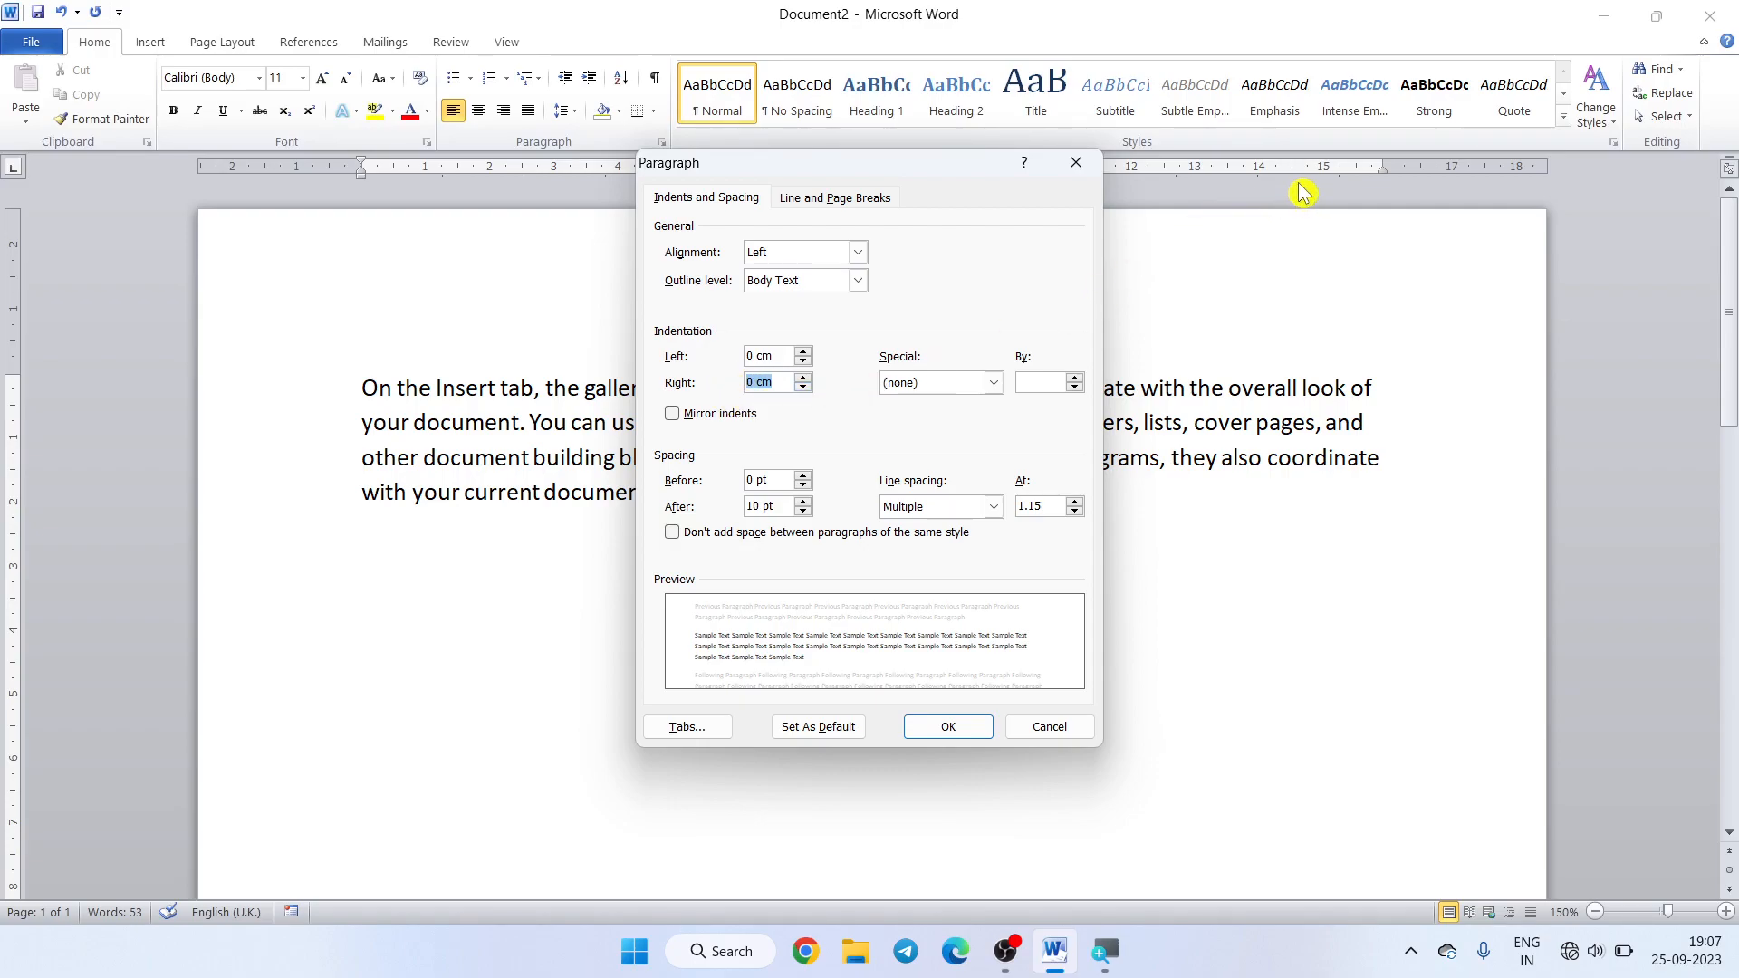
pyautogui.moveTo(875, 174); pyautogui.dragTo(849, 293)
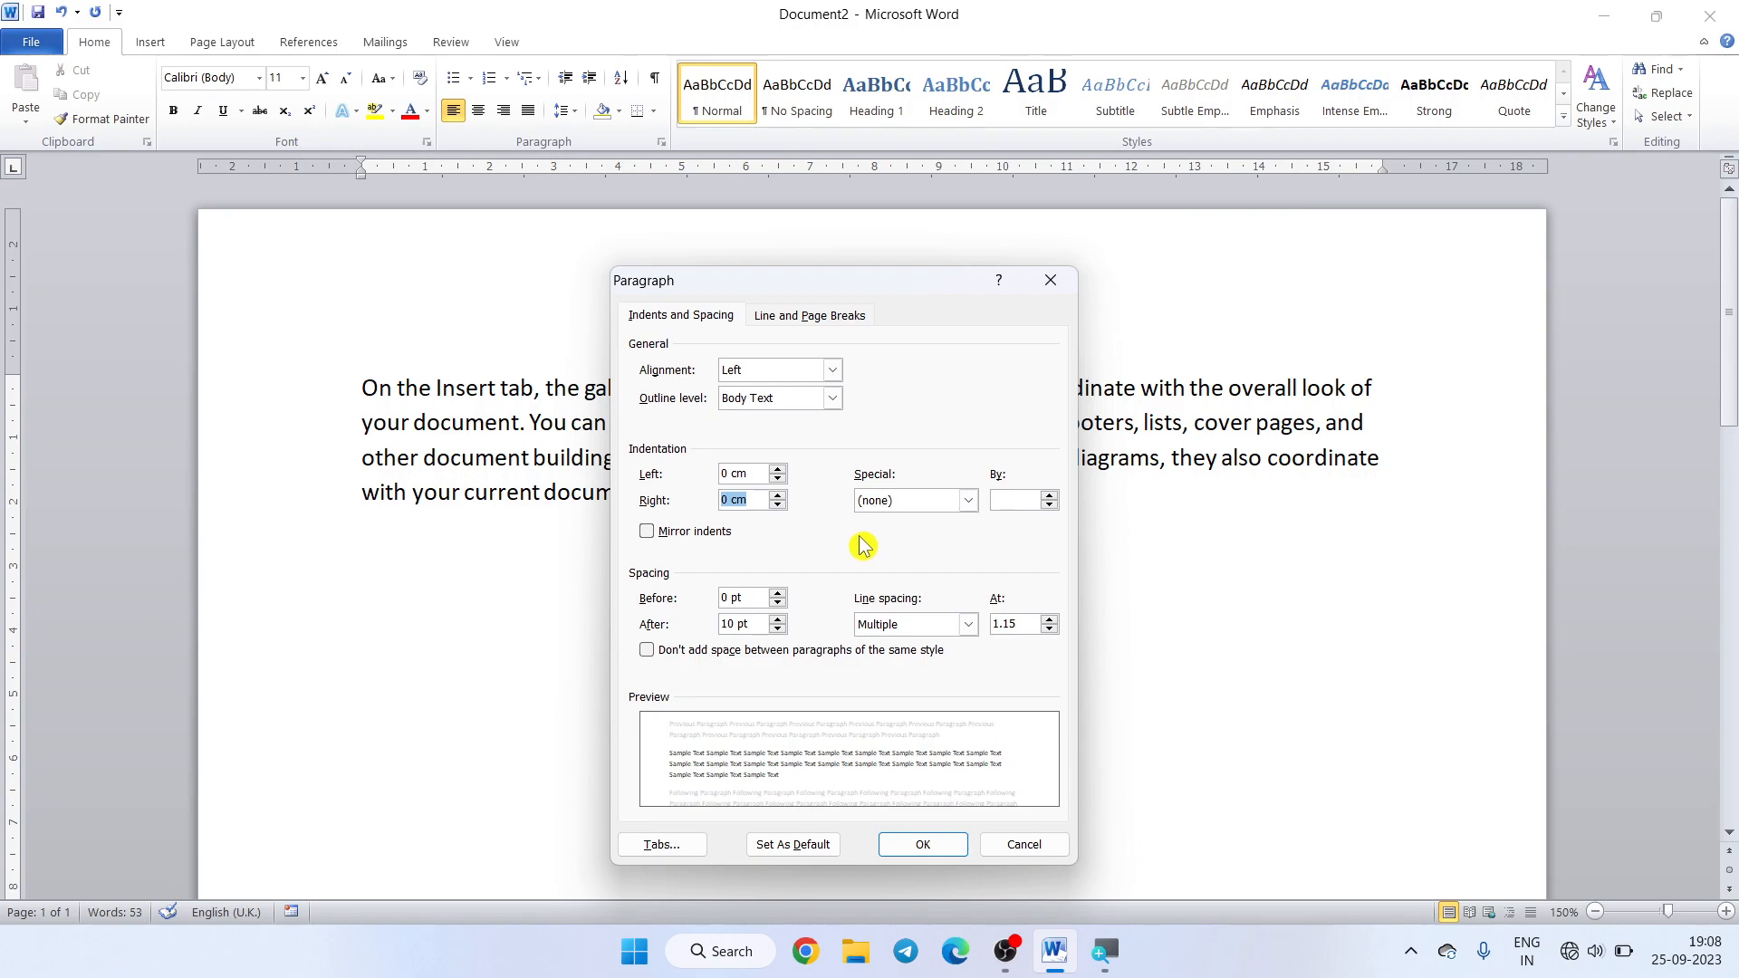
pyautogui.write('3CM')
pyautogui.click(921, 844)
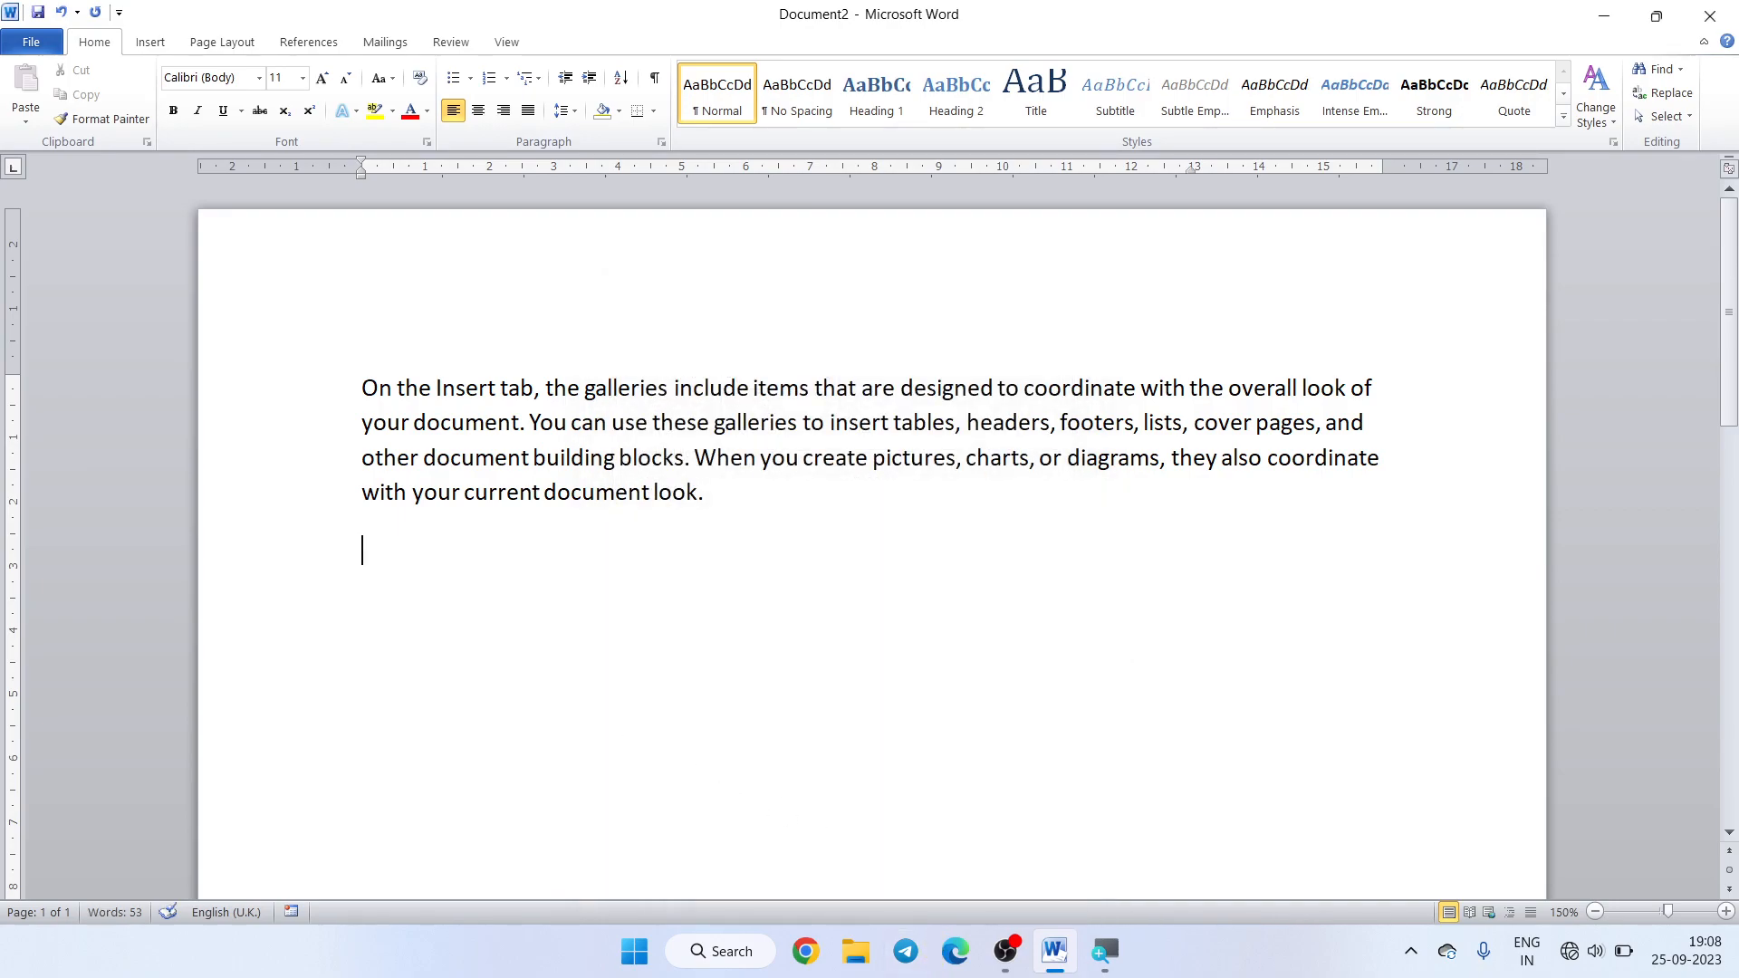
pyautogui.write('=RAND')
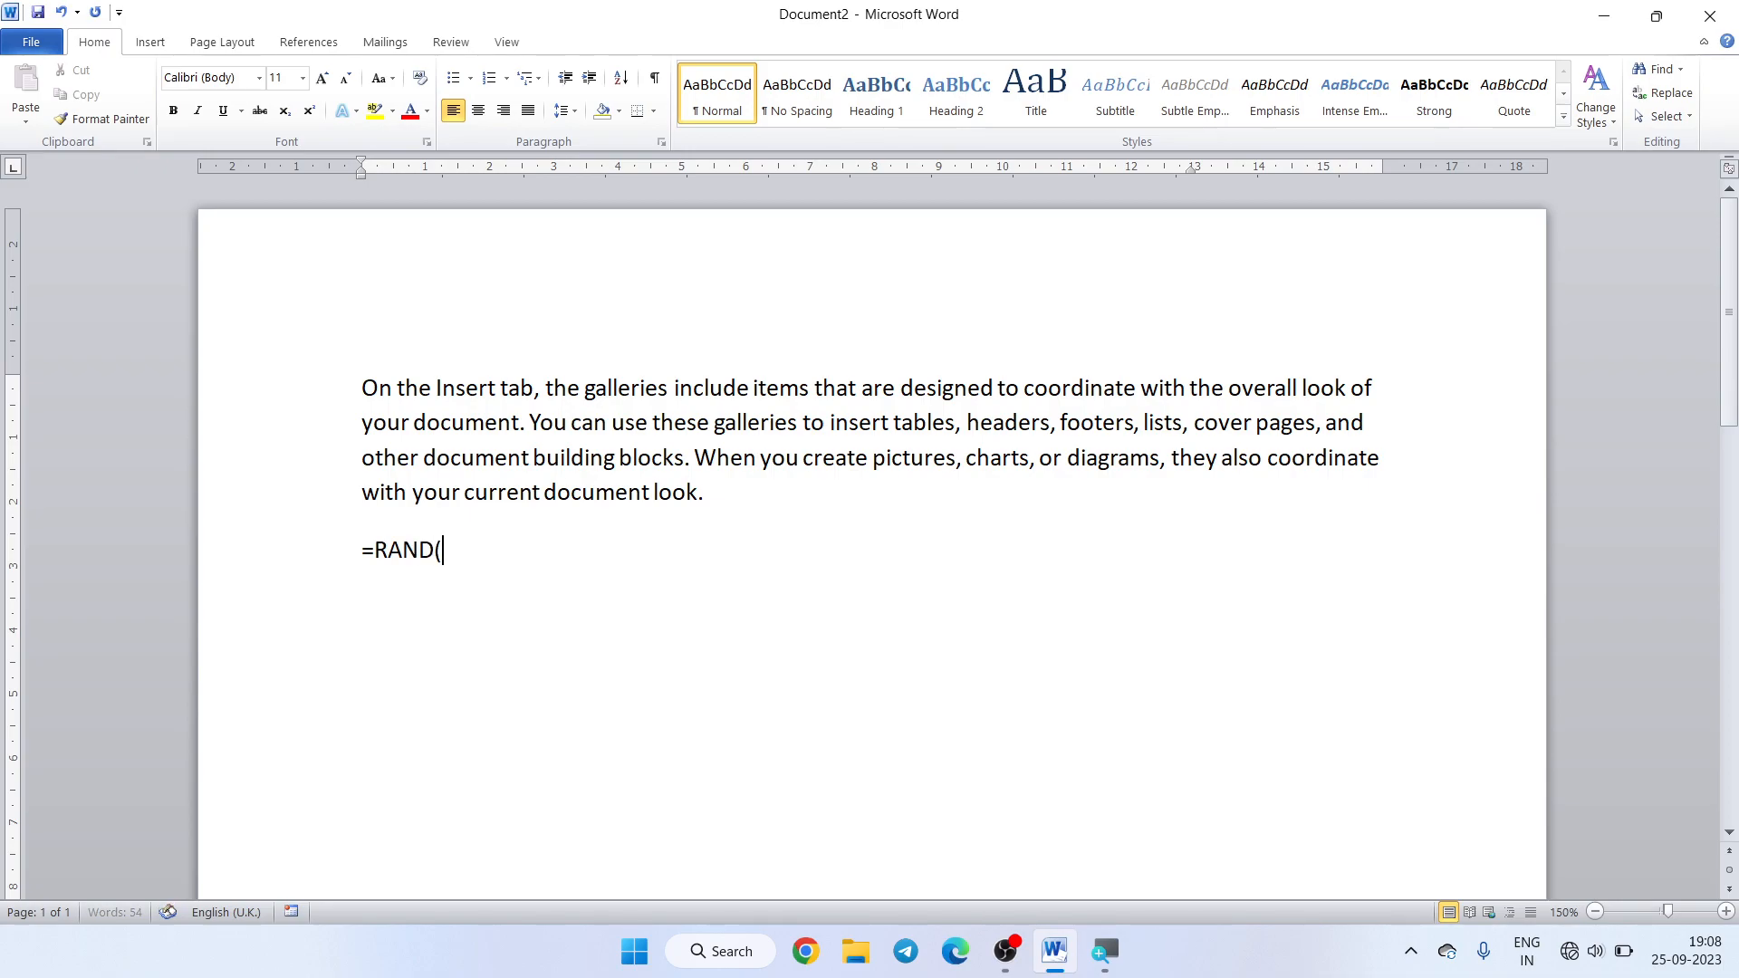
pyautogui.write('(1)')
pyautogui.press('Return')
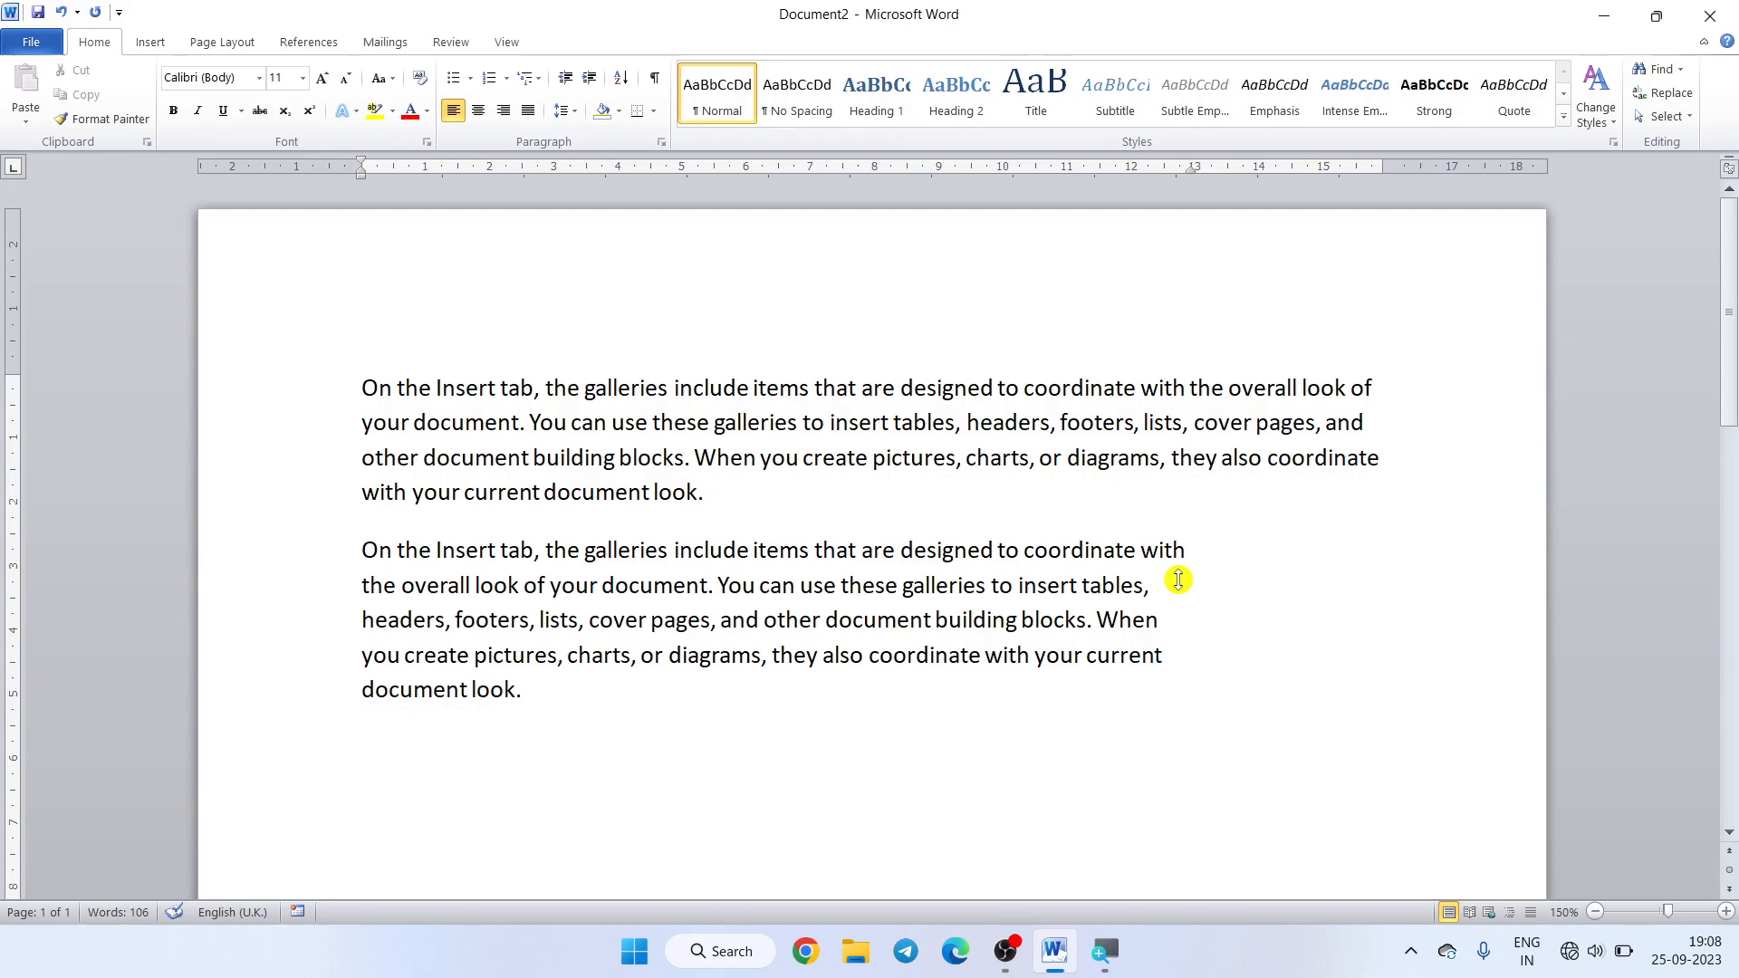
# - Undo the right-indented sample text and delete its =RAND(1) formula together with the empty line
pyautogui.hotkey('ctrl', 'z')
pyautogui.click(256, 551)
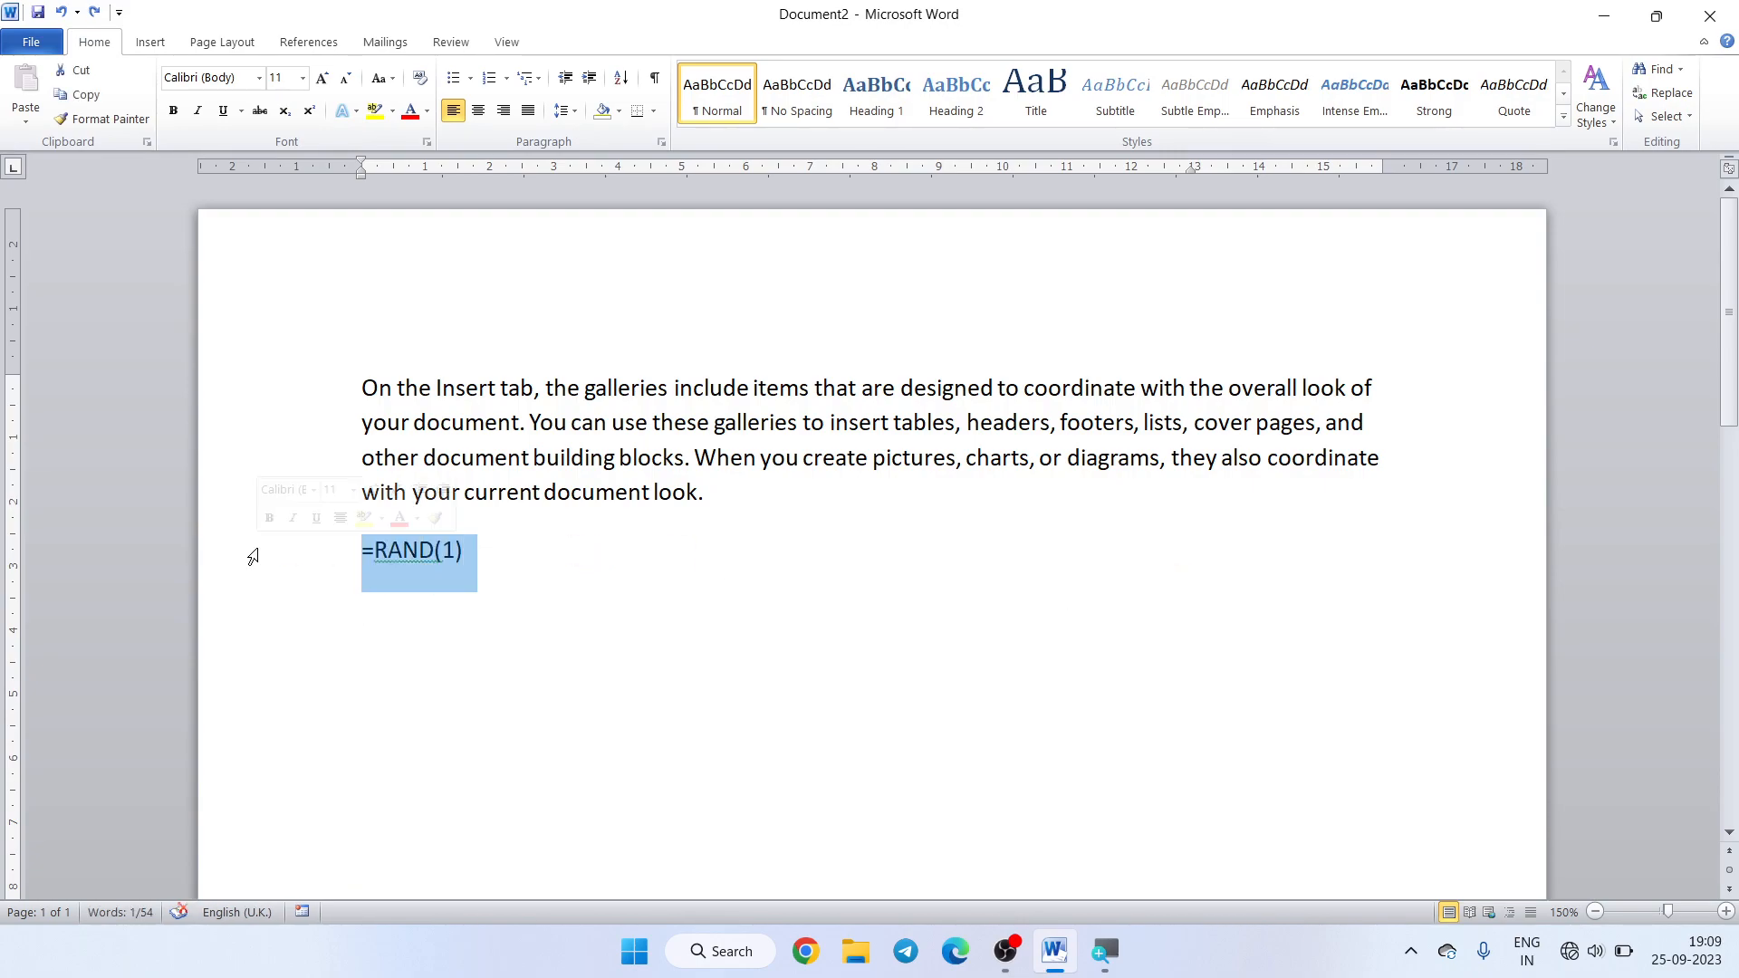
pyautogui.press('BackSpace')
pyautogui.press('BackSpace')
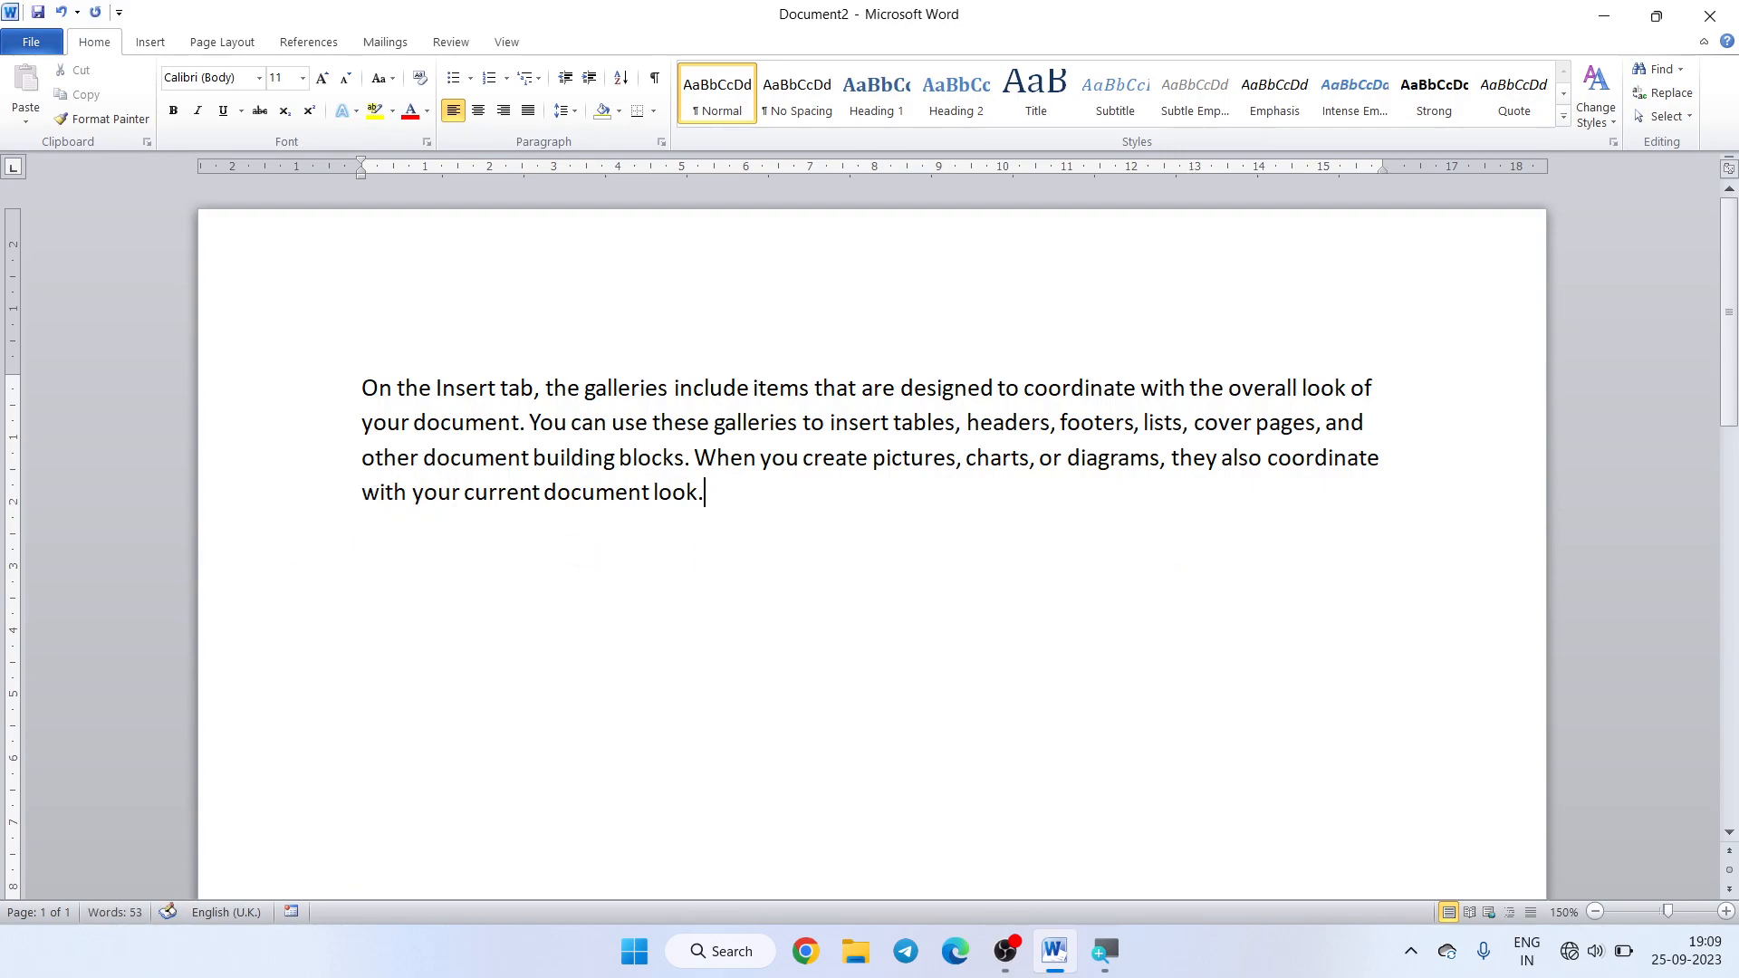
# - Open the paragraph settings for an empty line below the sample text and try toggling the Mirror indents option
pyautogui.click(662, 143)
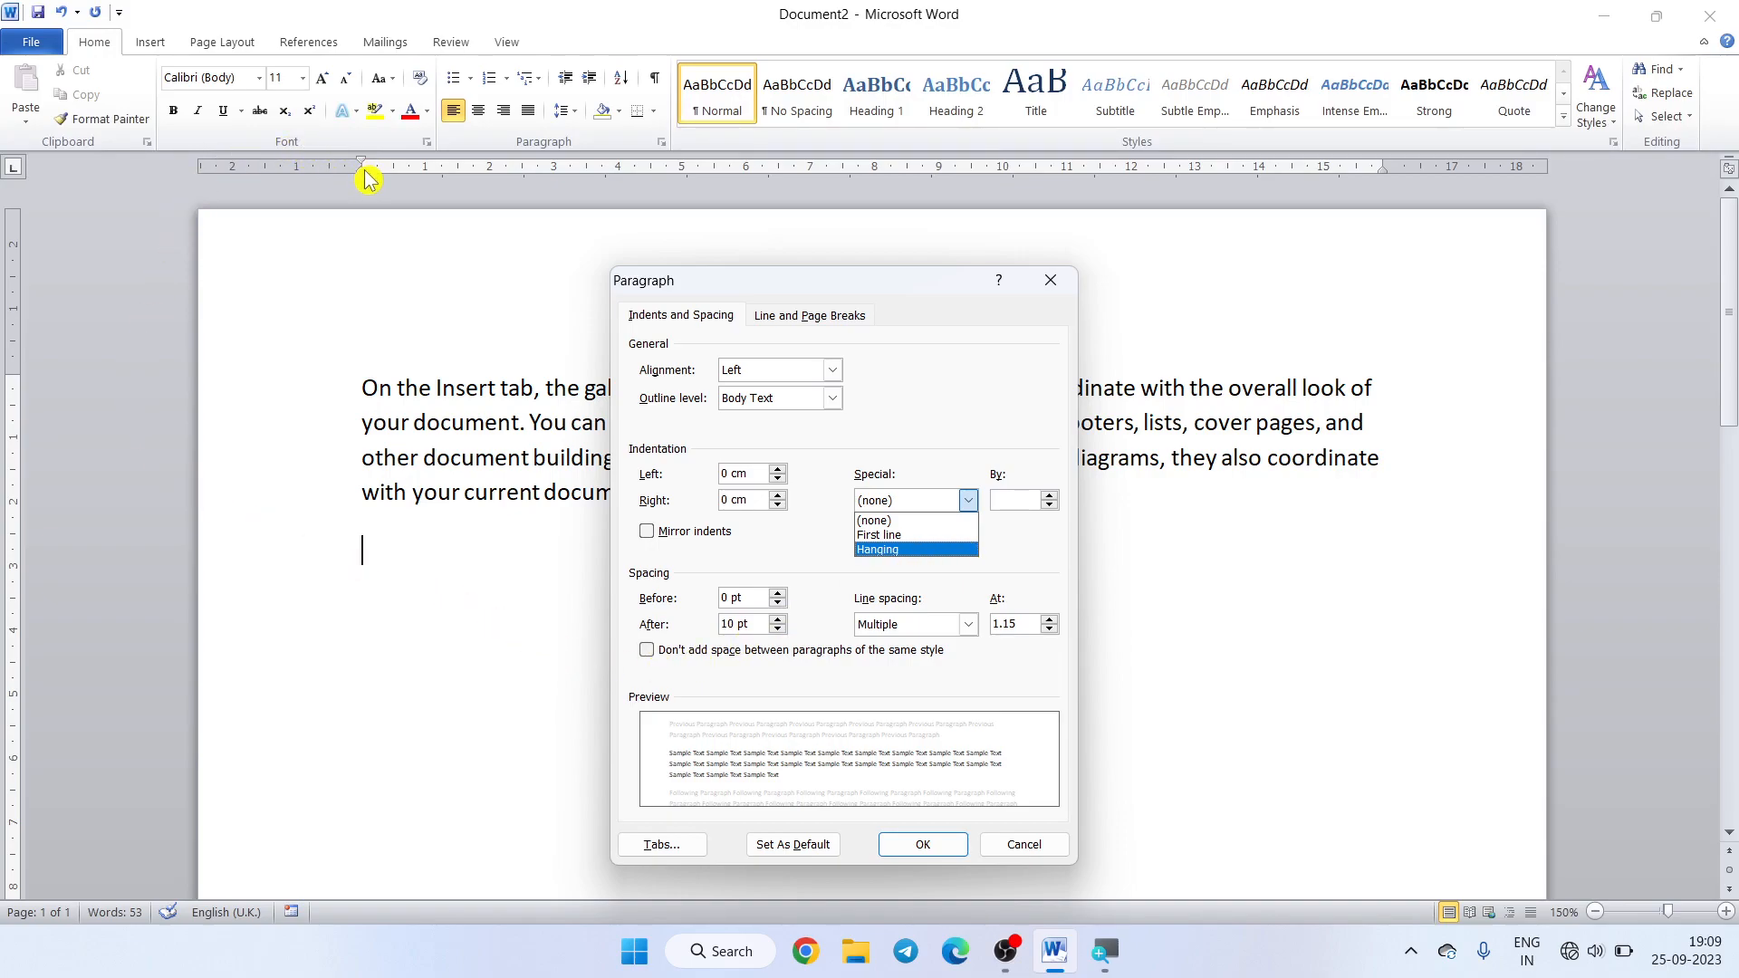
pyautogui.click(768, 588)
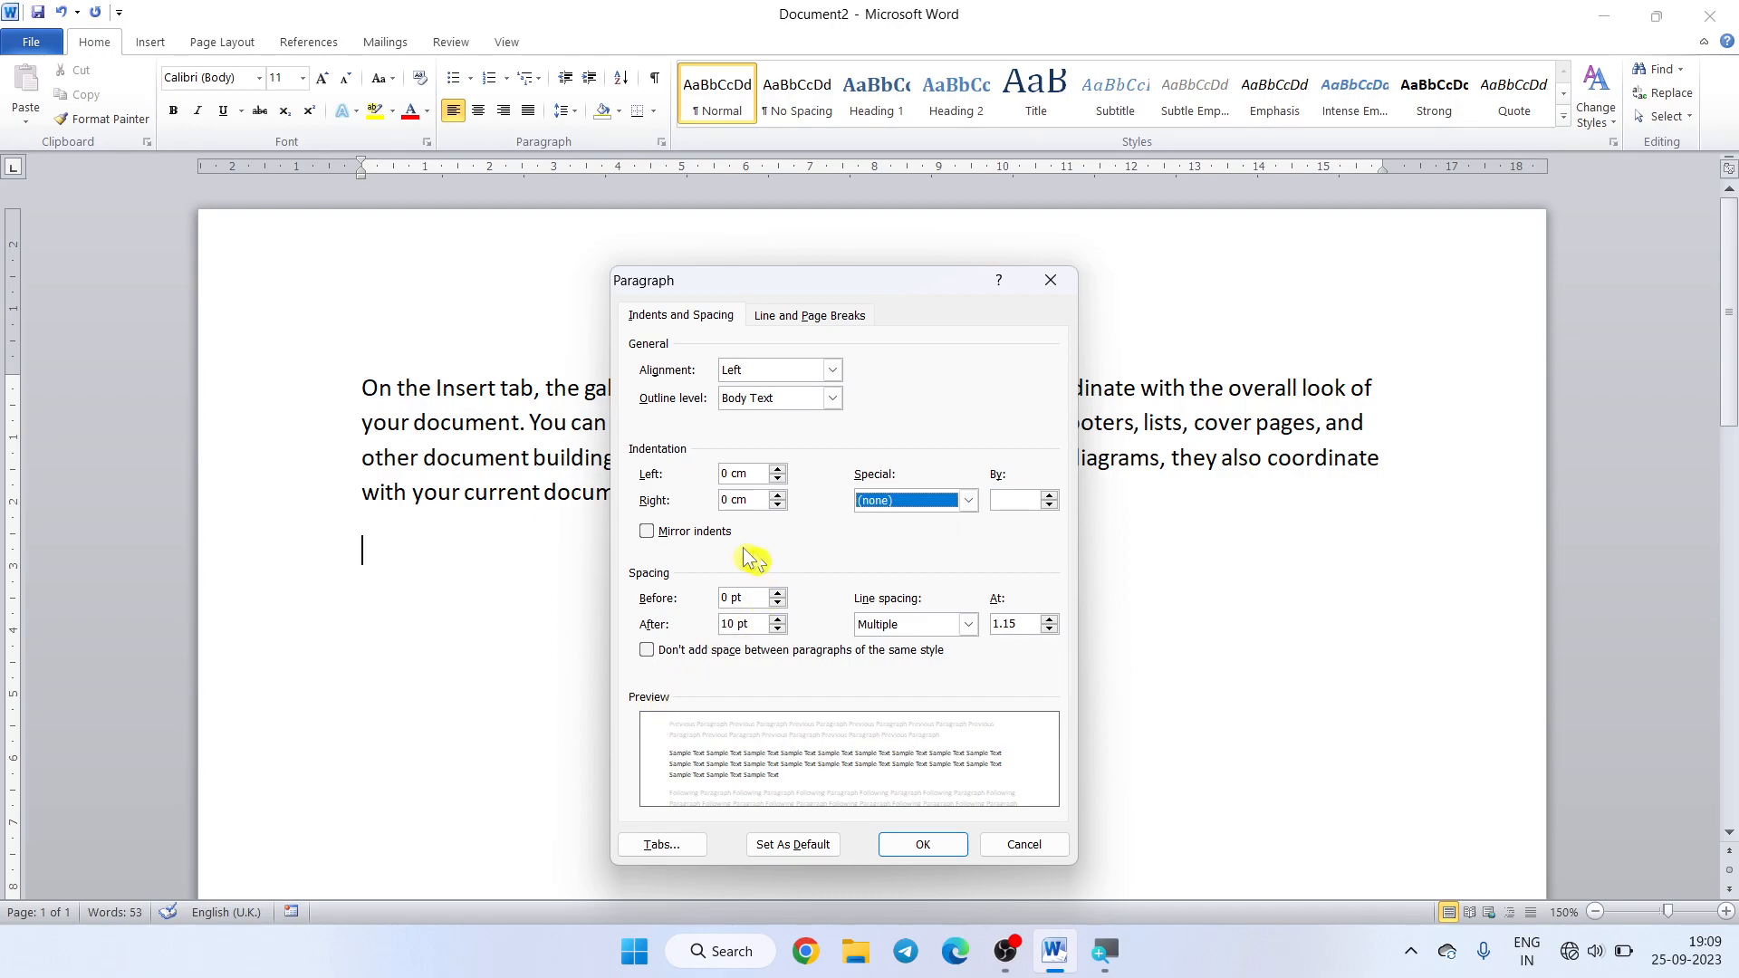
pyautogui.click(647, 533)
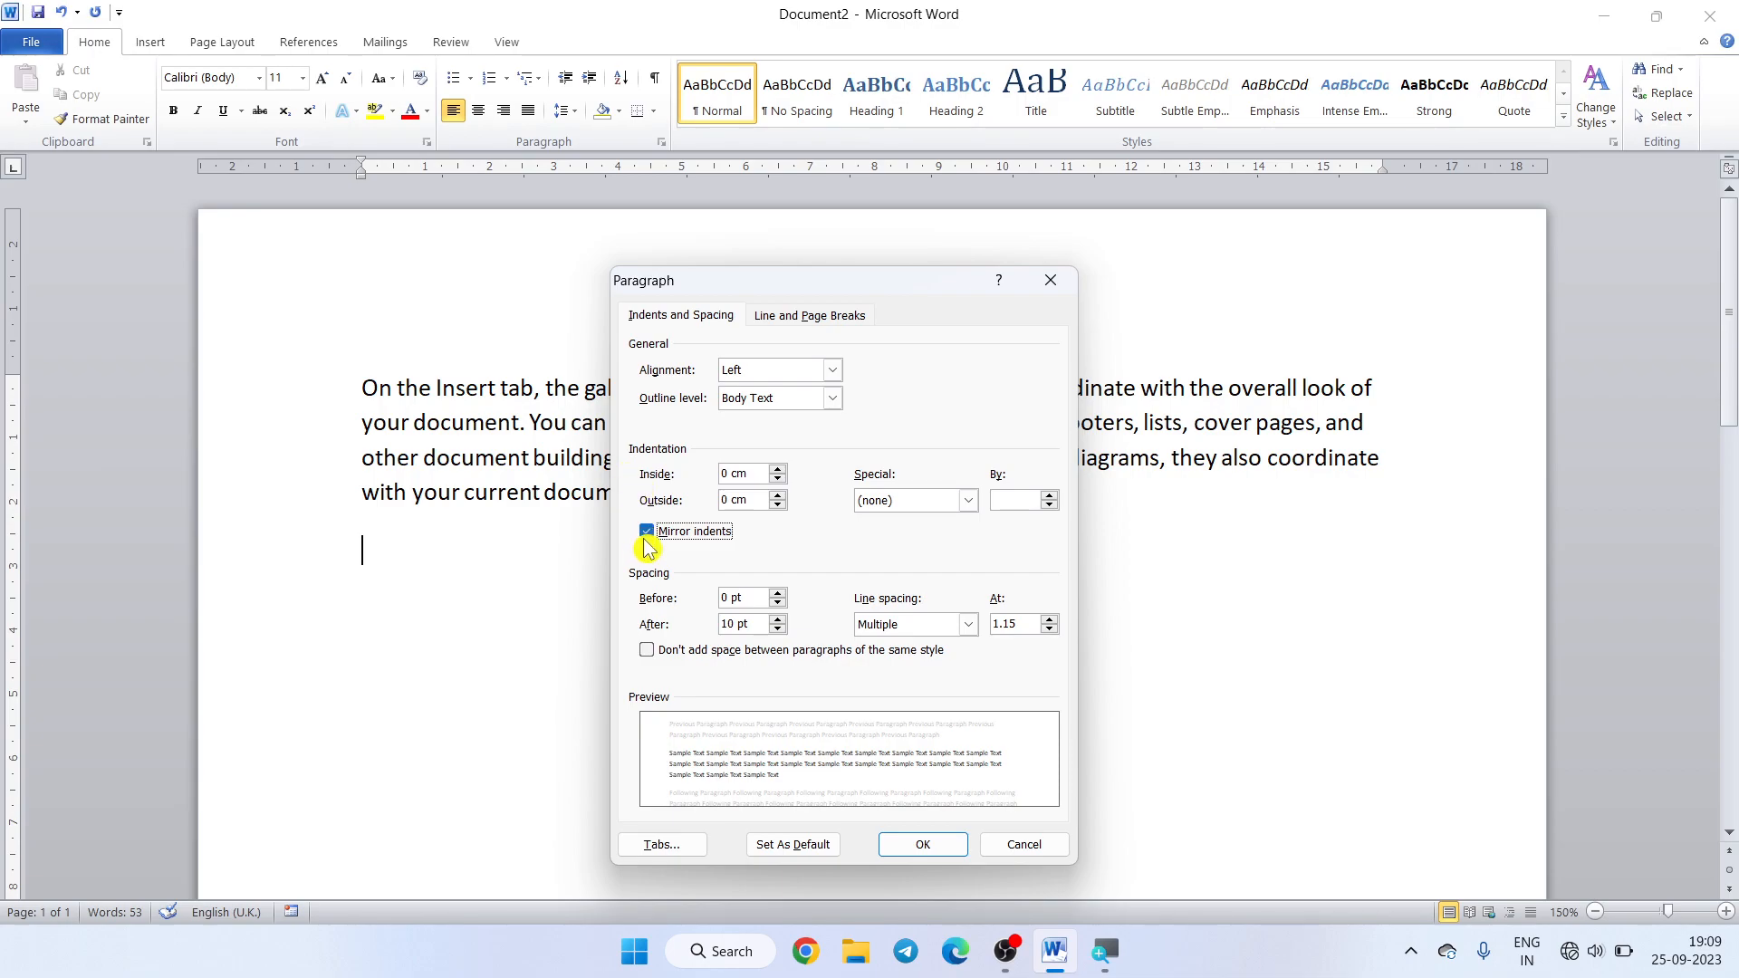
pyautogui.click(646, 533)
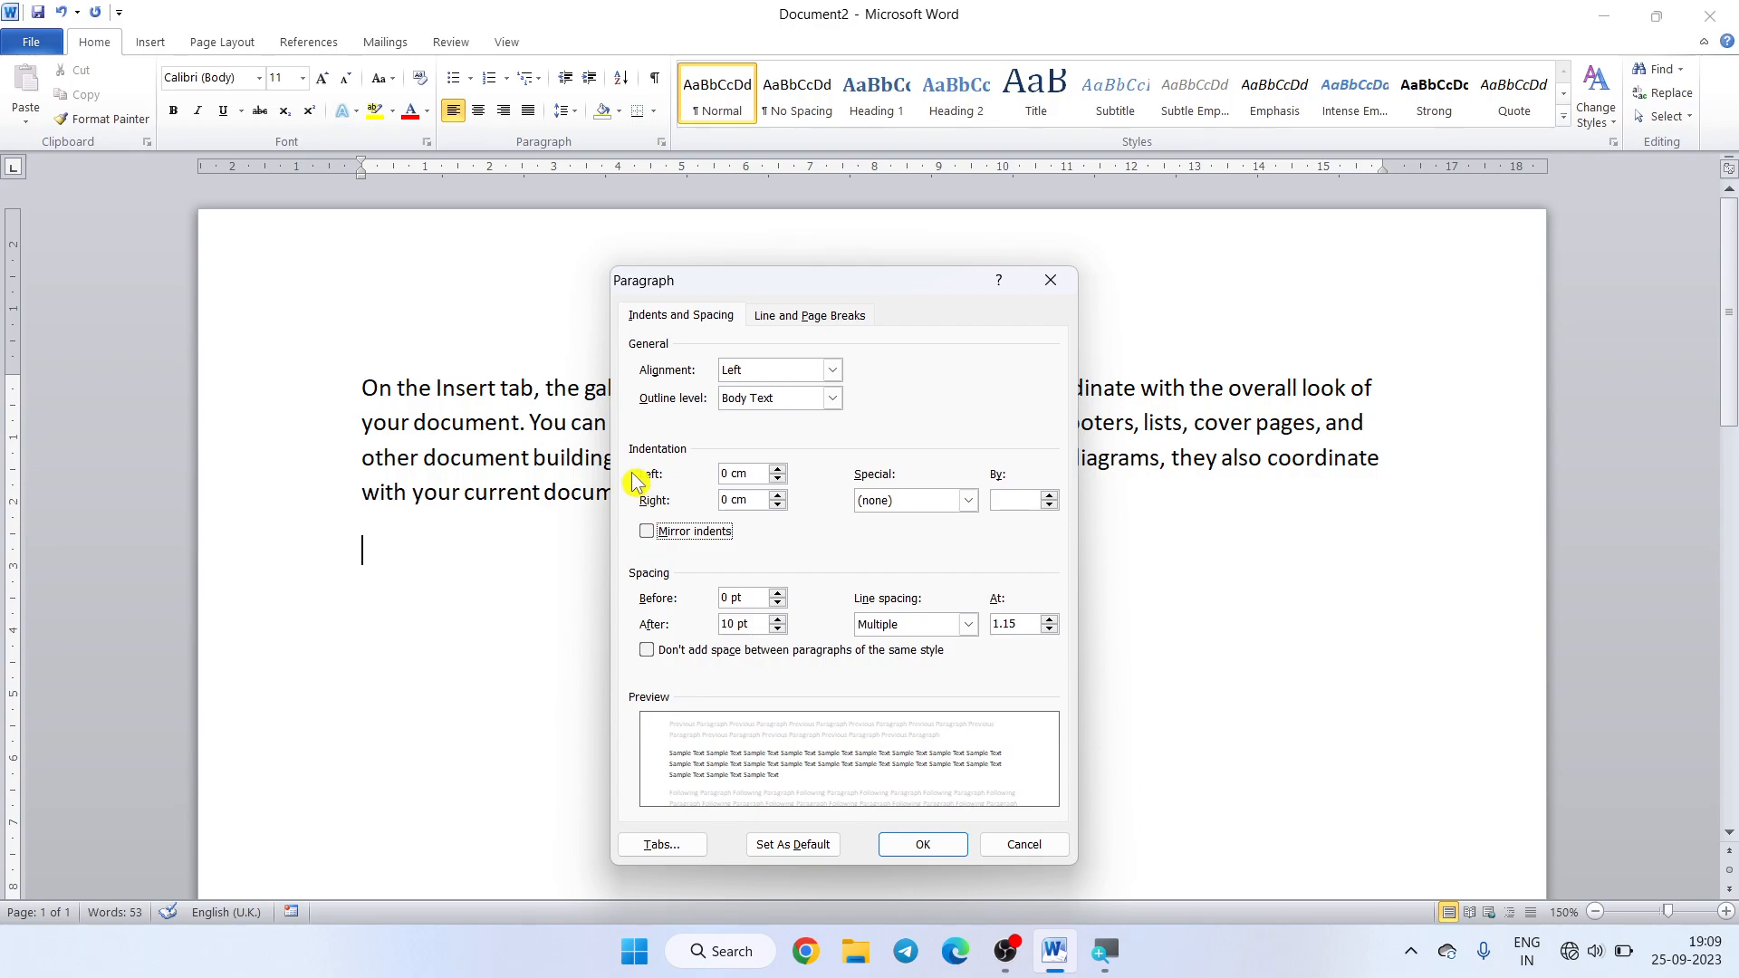
pyautogui.click(647, 533)
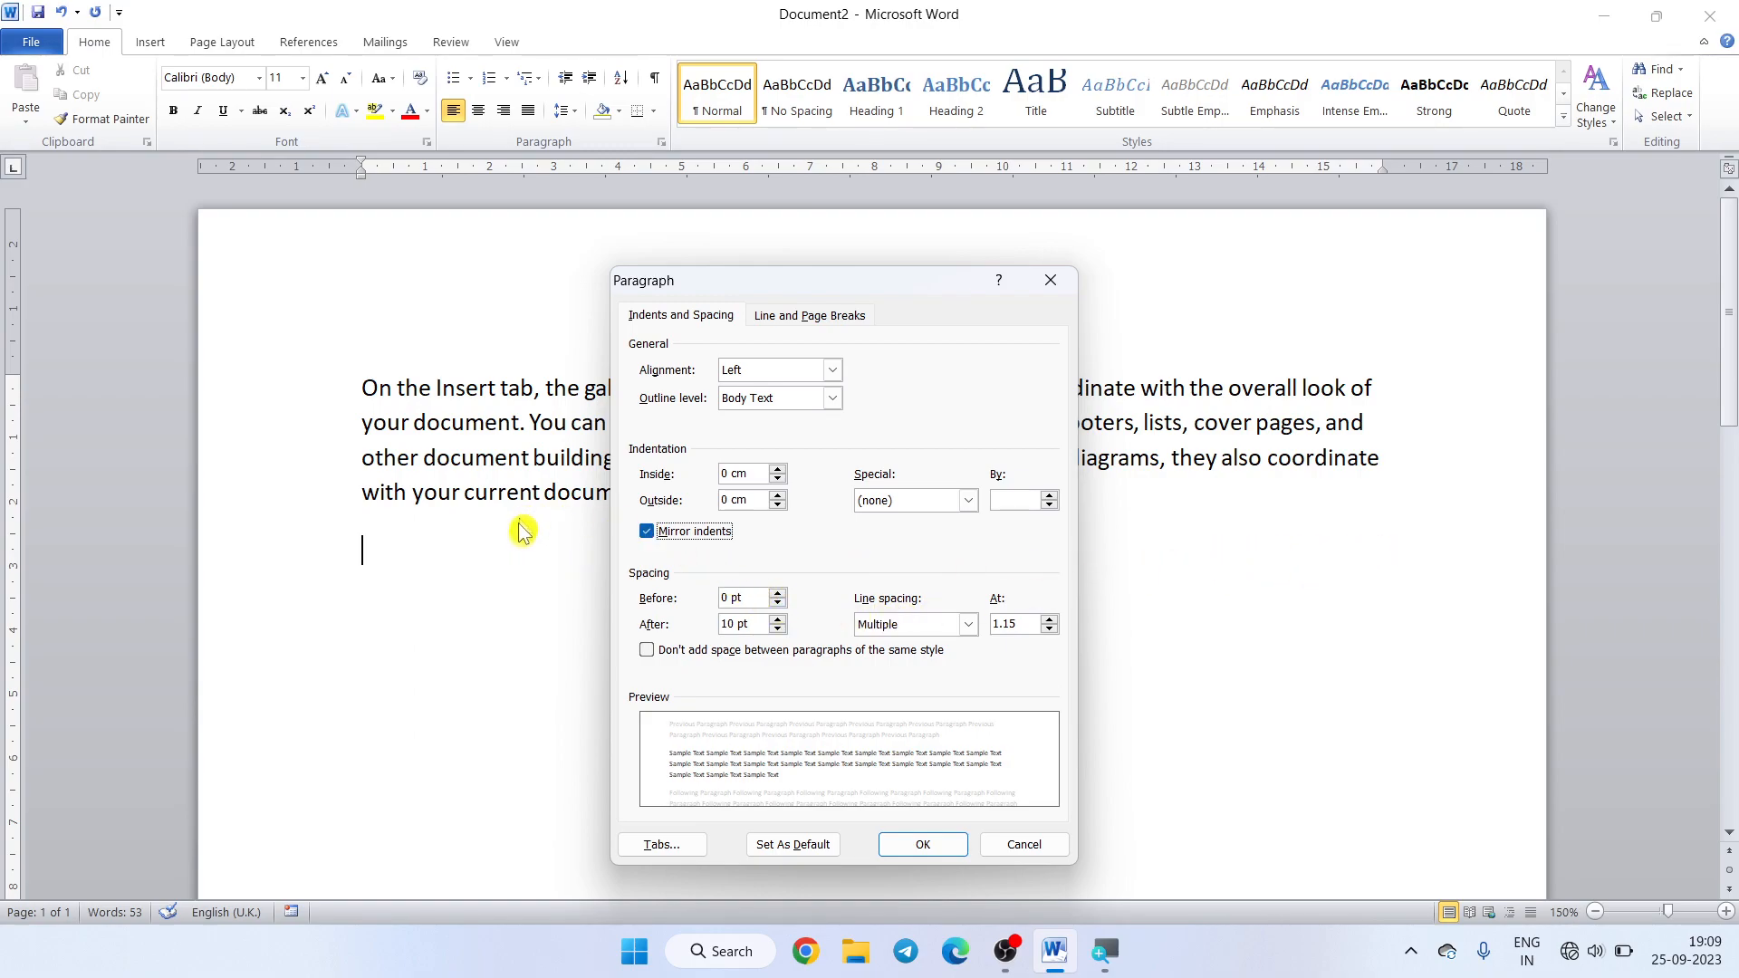
pyautogui.click(647, 531)
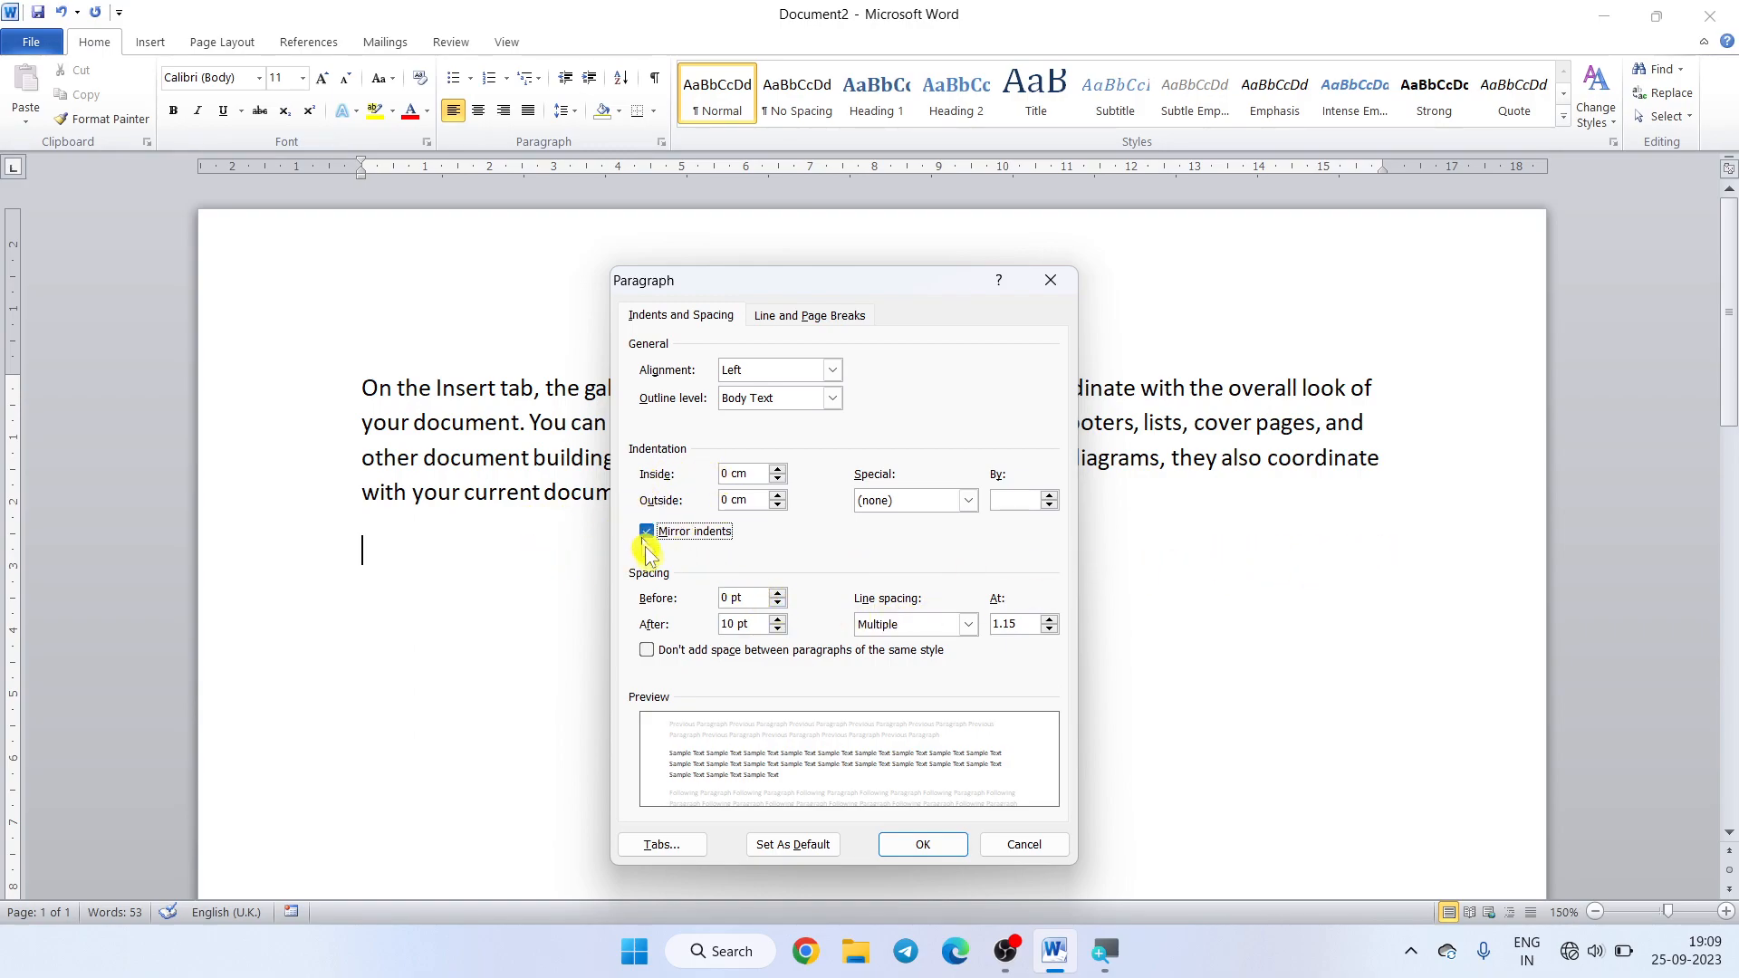
# - Apply a 1.27 cm first-line indent to the empty line with Mirror indents turned off
pyautogui.click(967, 503)
pyautogui.click(951, 536)
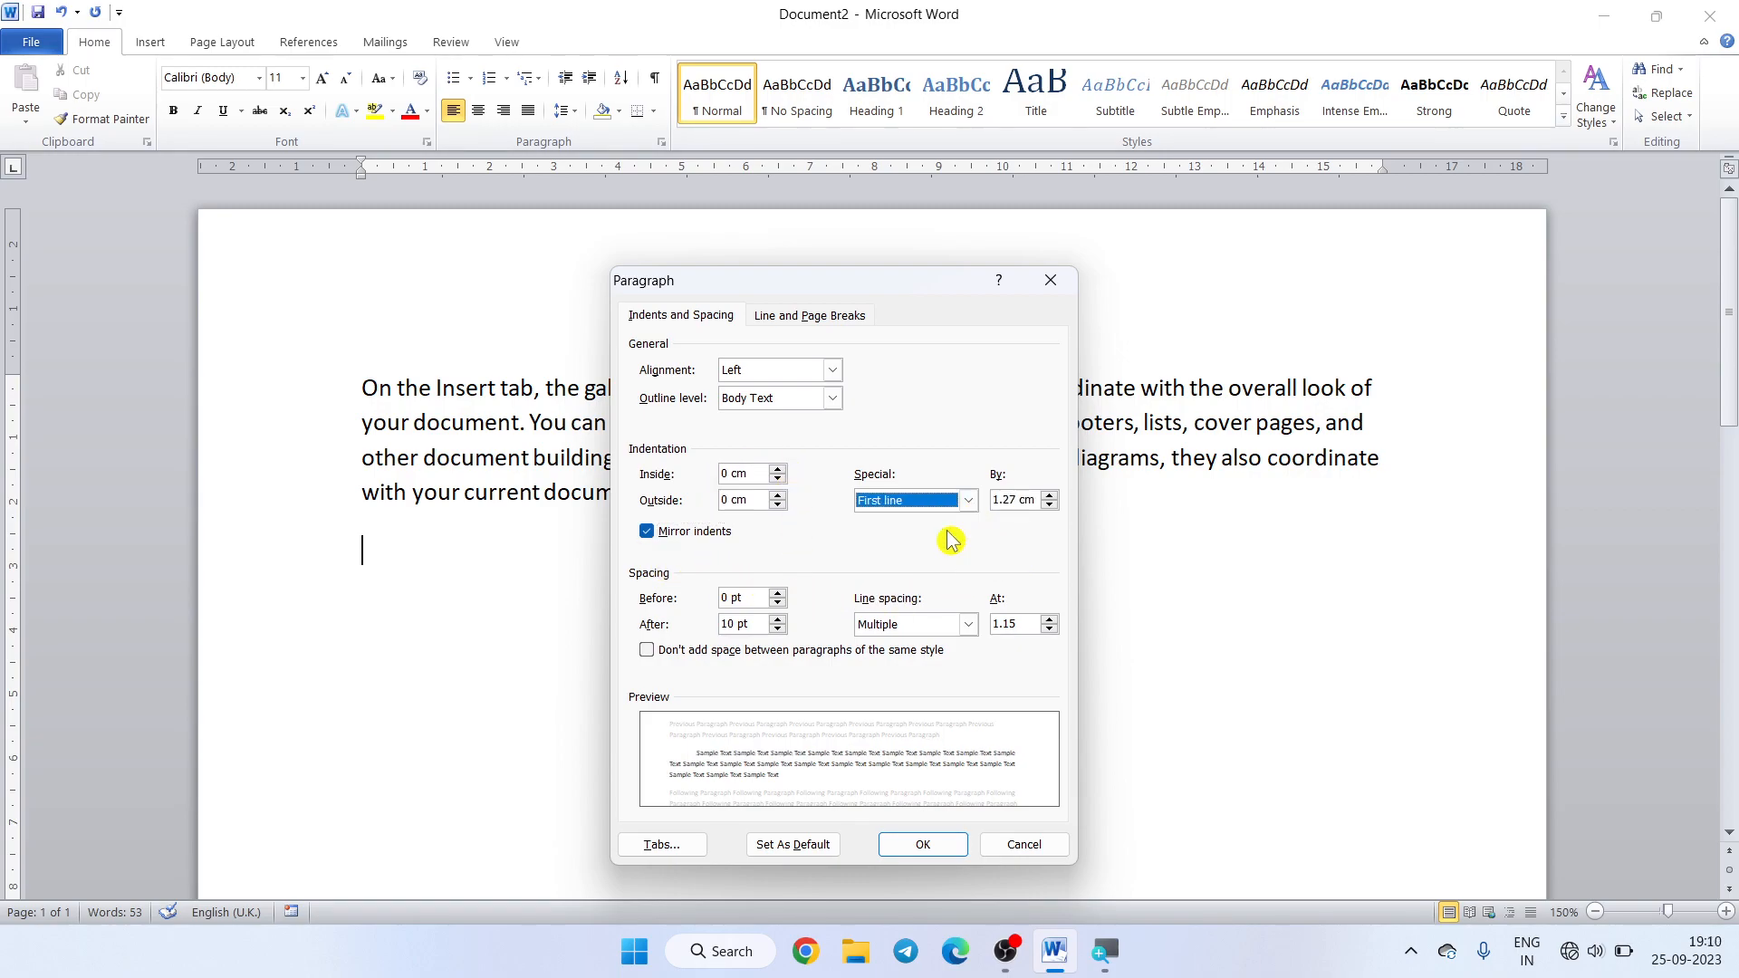
pyautogui.click(967, 503)
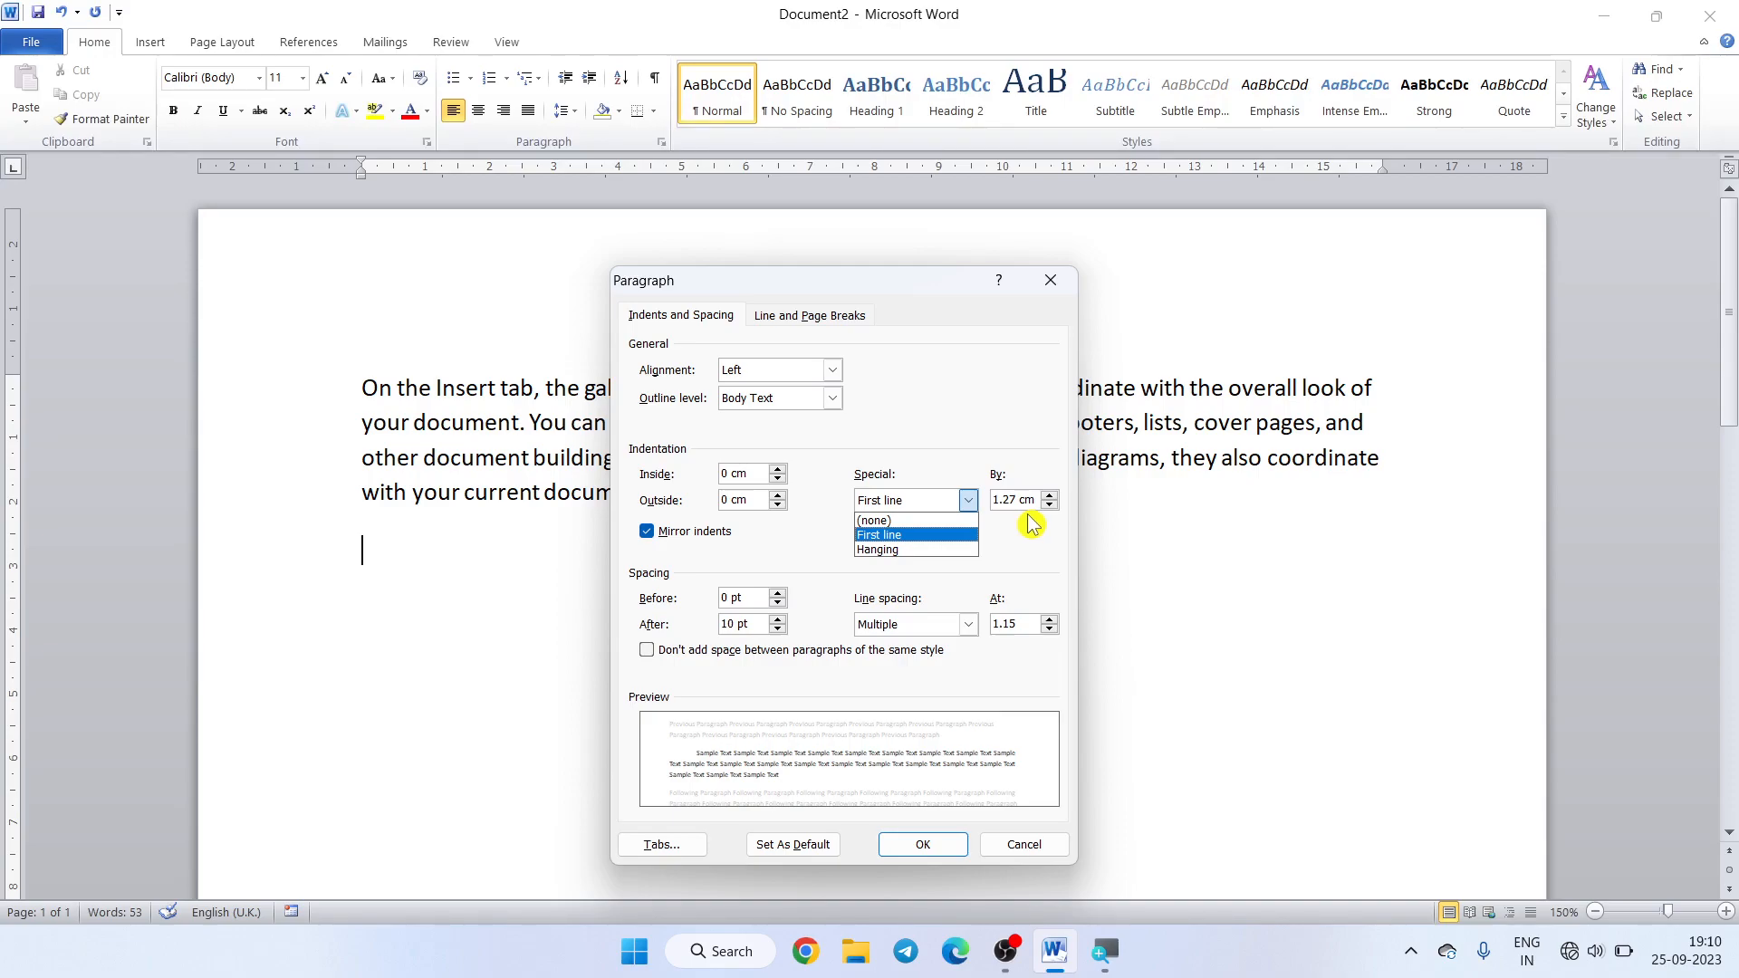
pyautogui.press('Up')
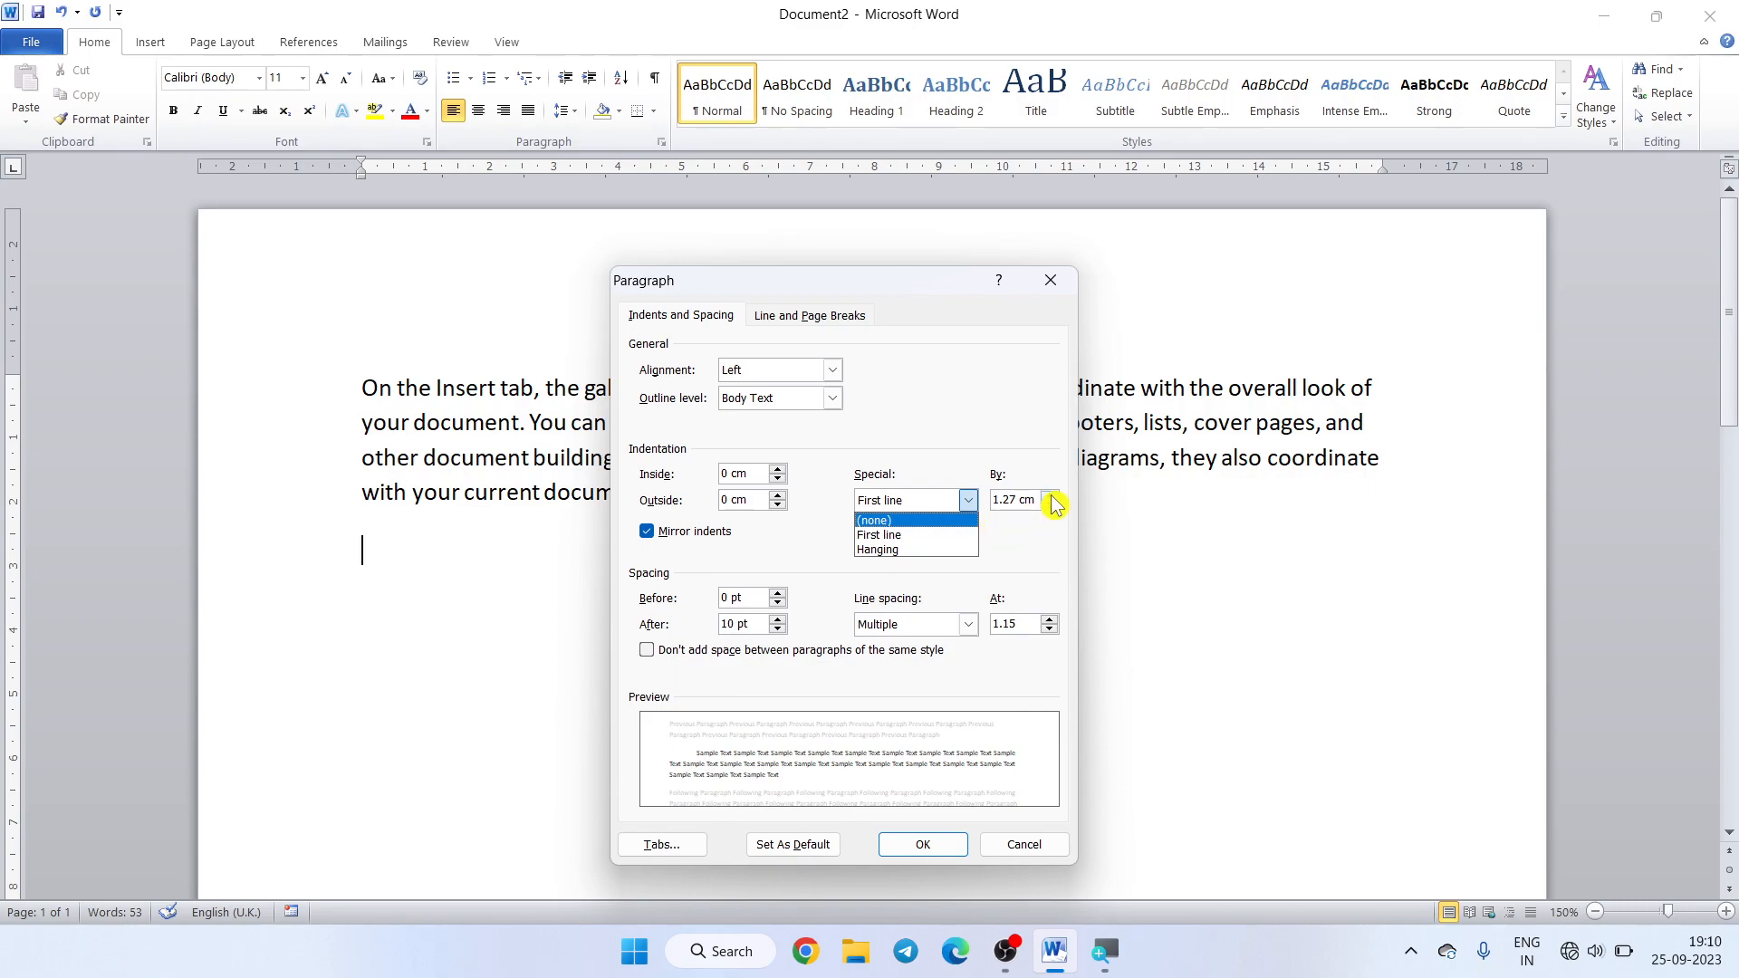
pyautogui.click(951, 542)
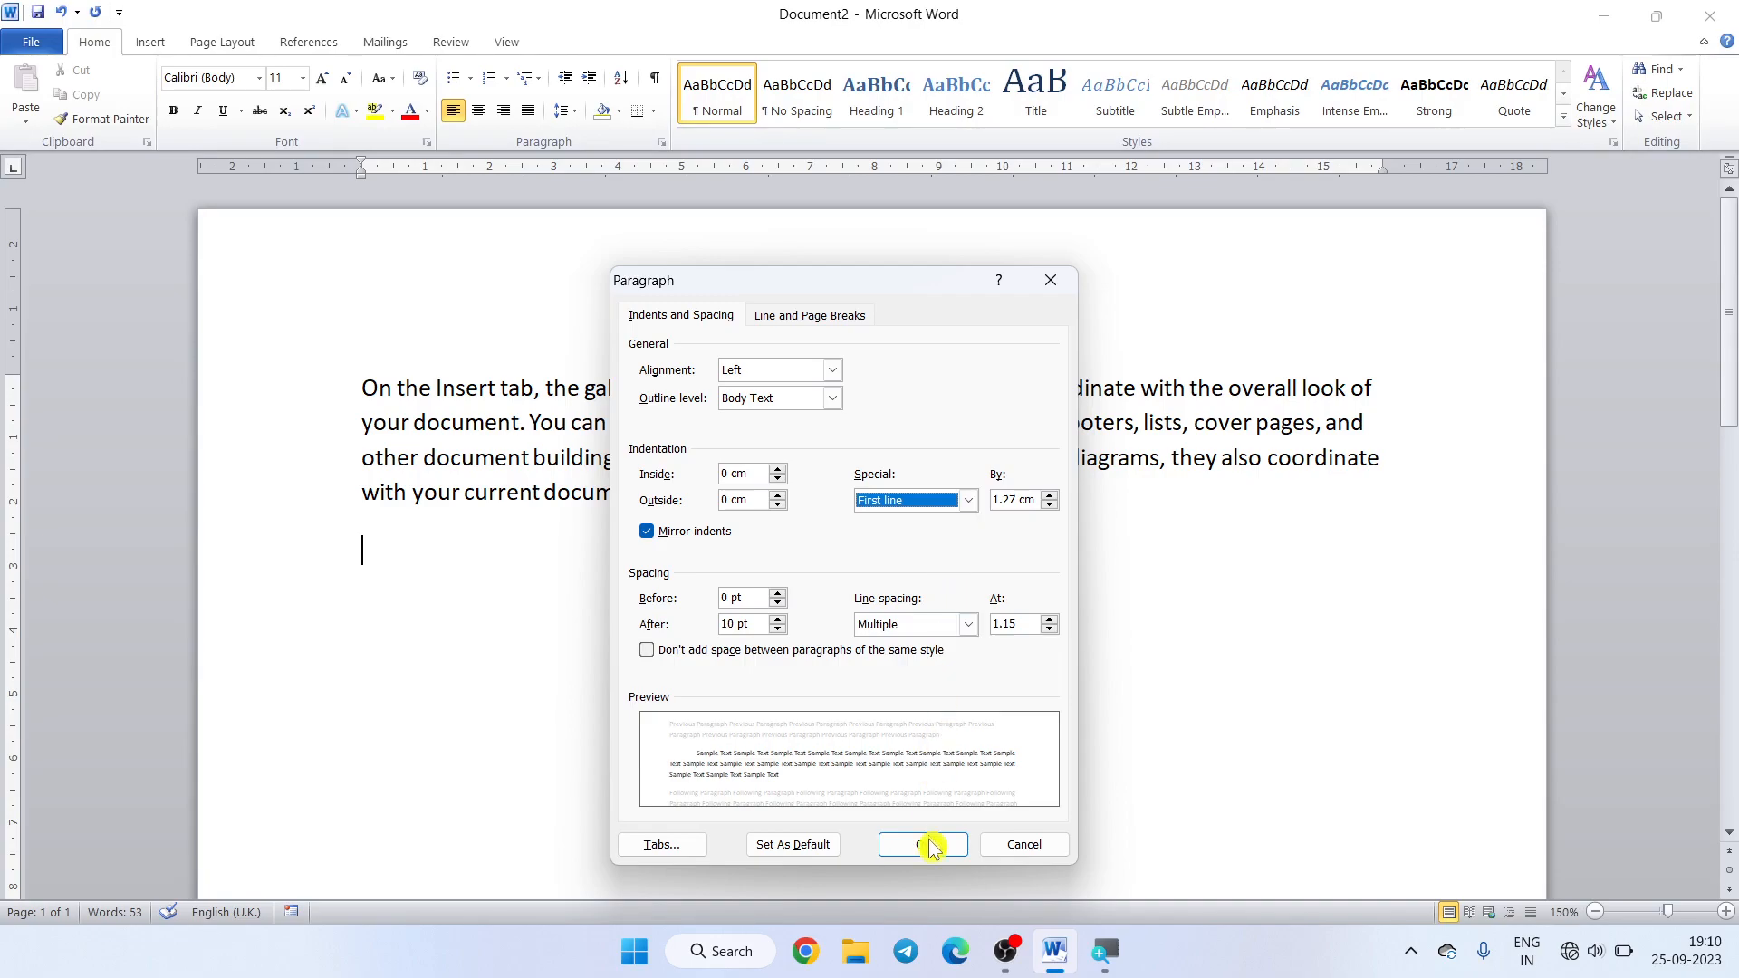
pyautogui.click(647, 531)
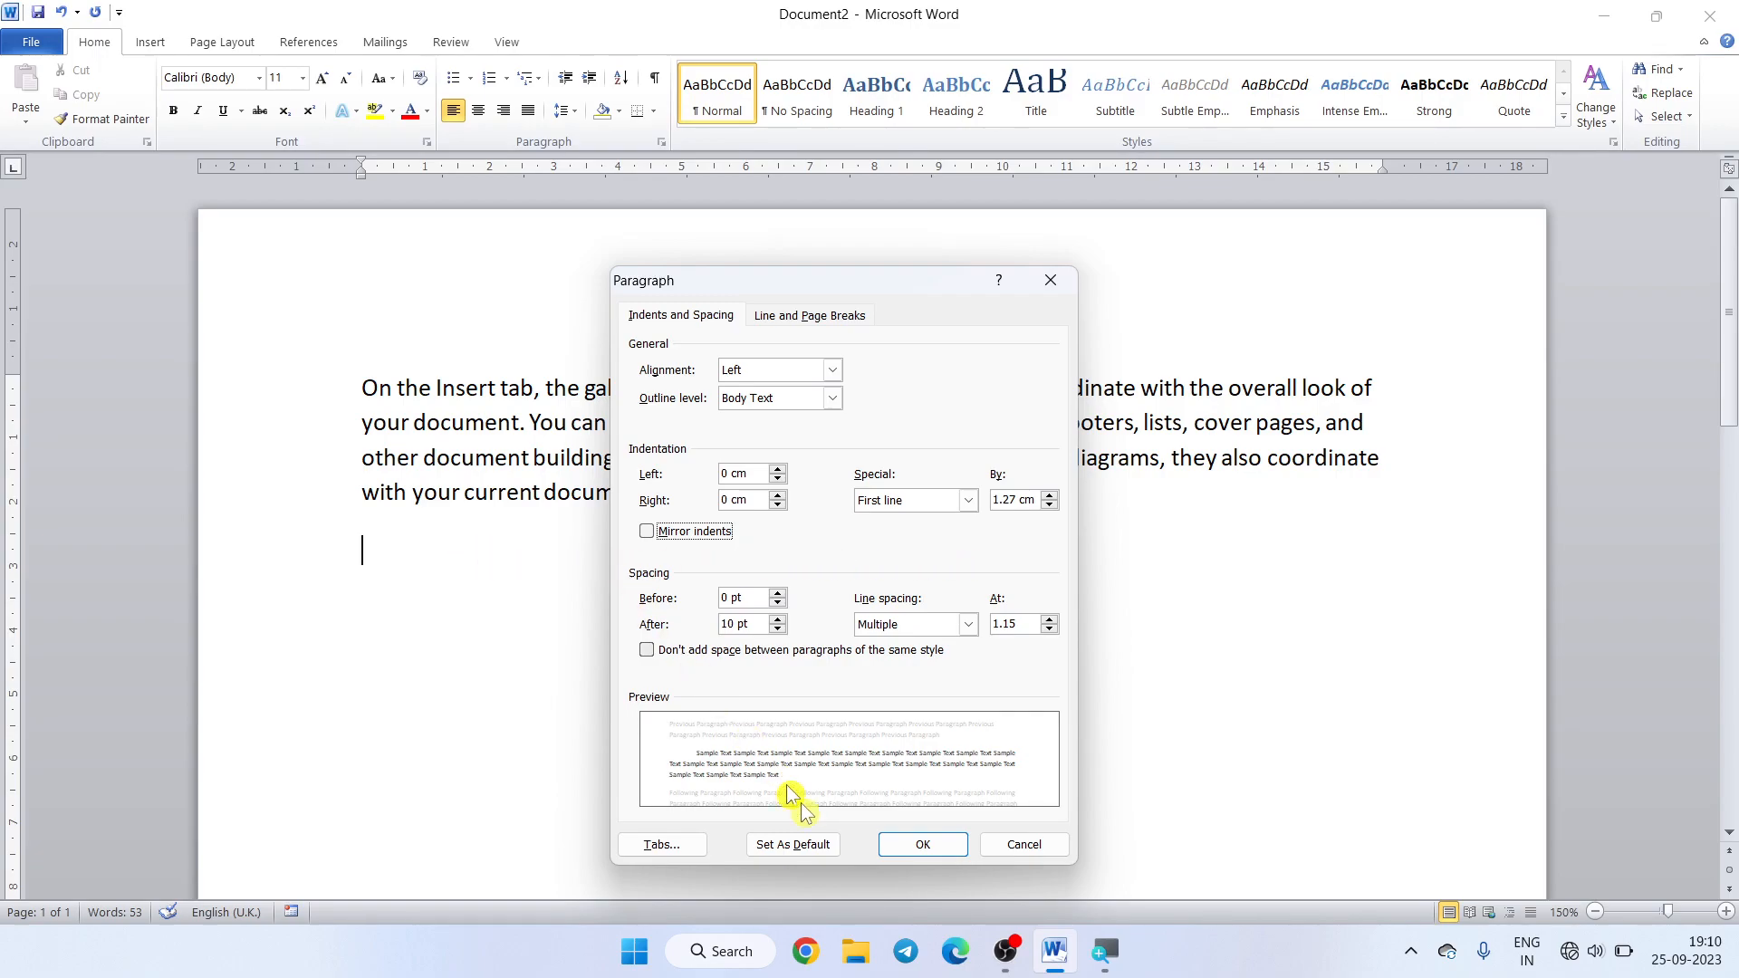
pyautogui.click(914, 842)
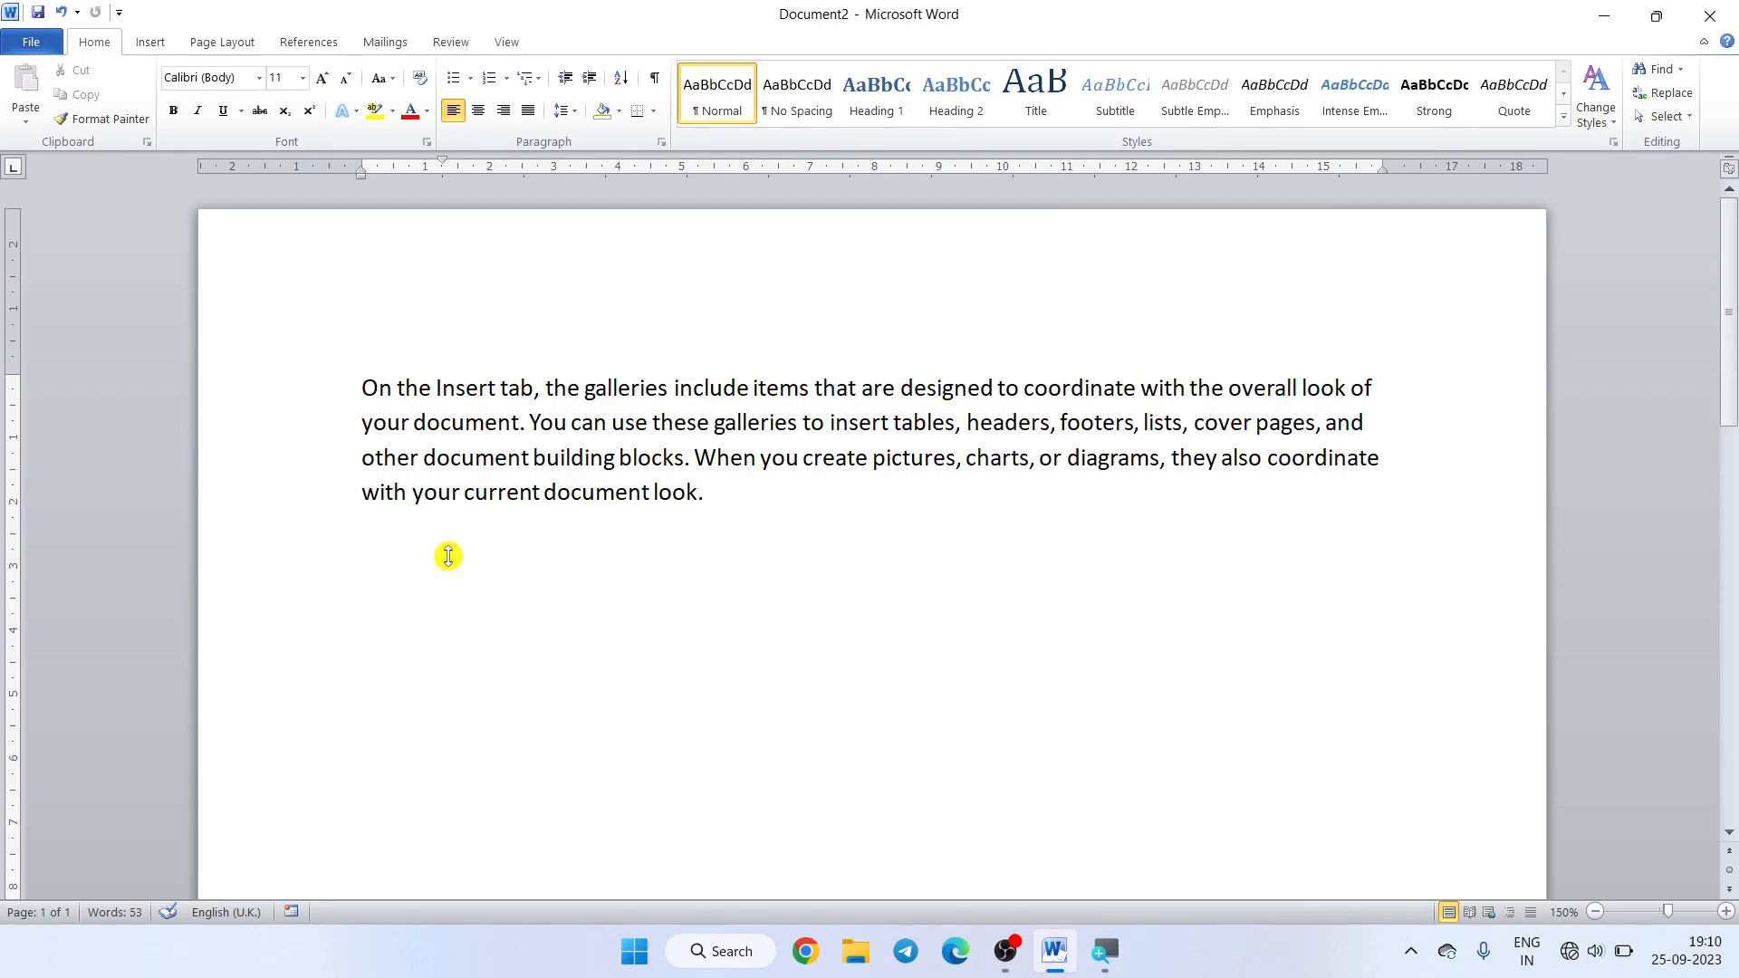
# - Fill the first-line-indented paragraph with about three lines of random capital-letter filler text
pyautogui.write('HGFRYGFRYGYRGHRYEHGREHGREGH')
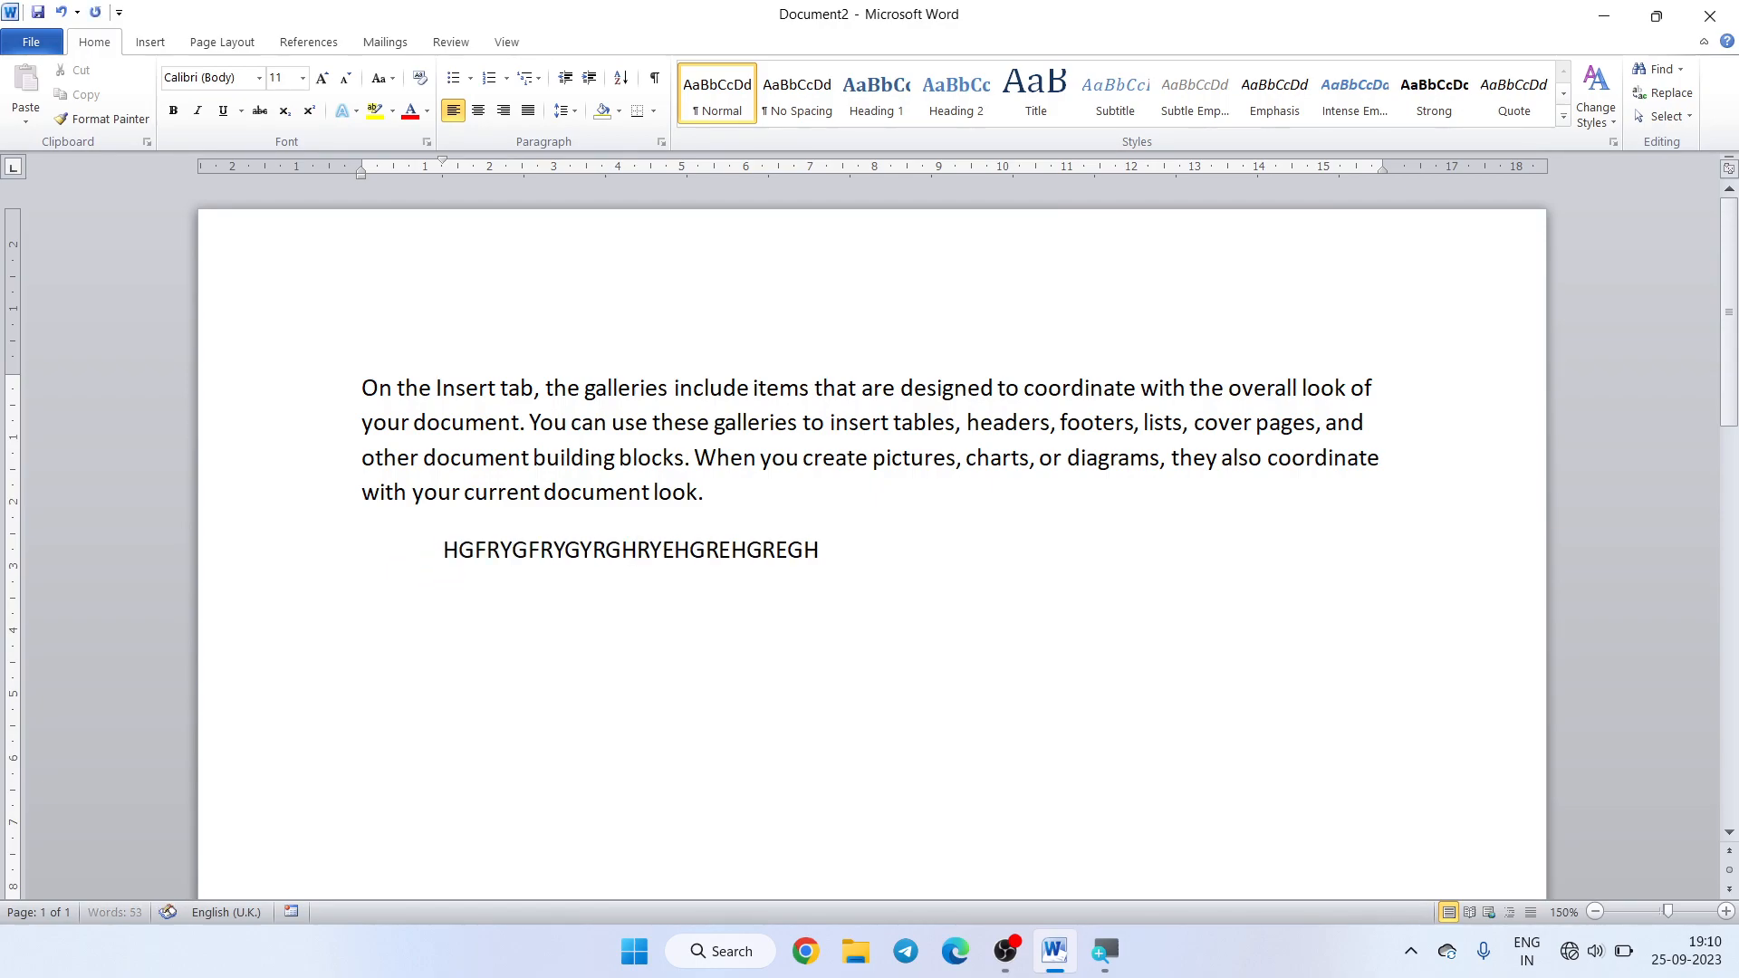
pyautogui.write('YRGRGRGBRGYRHGREHGREUGU')
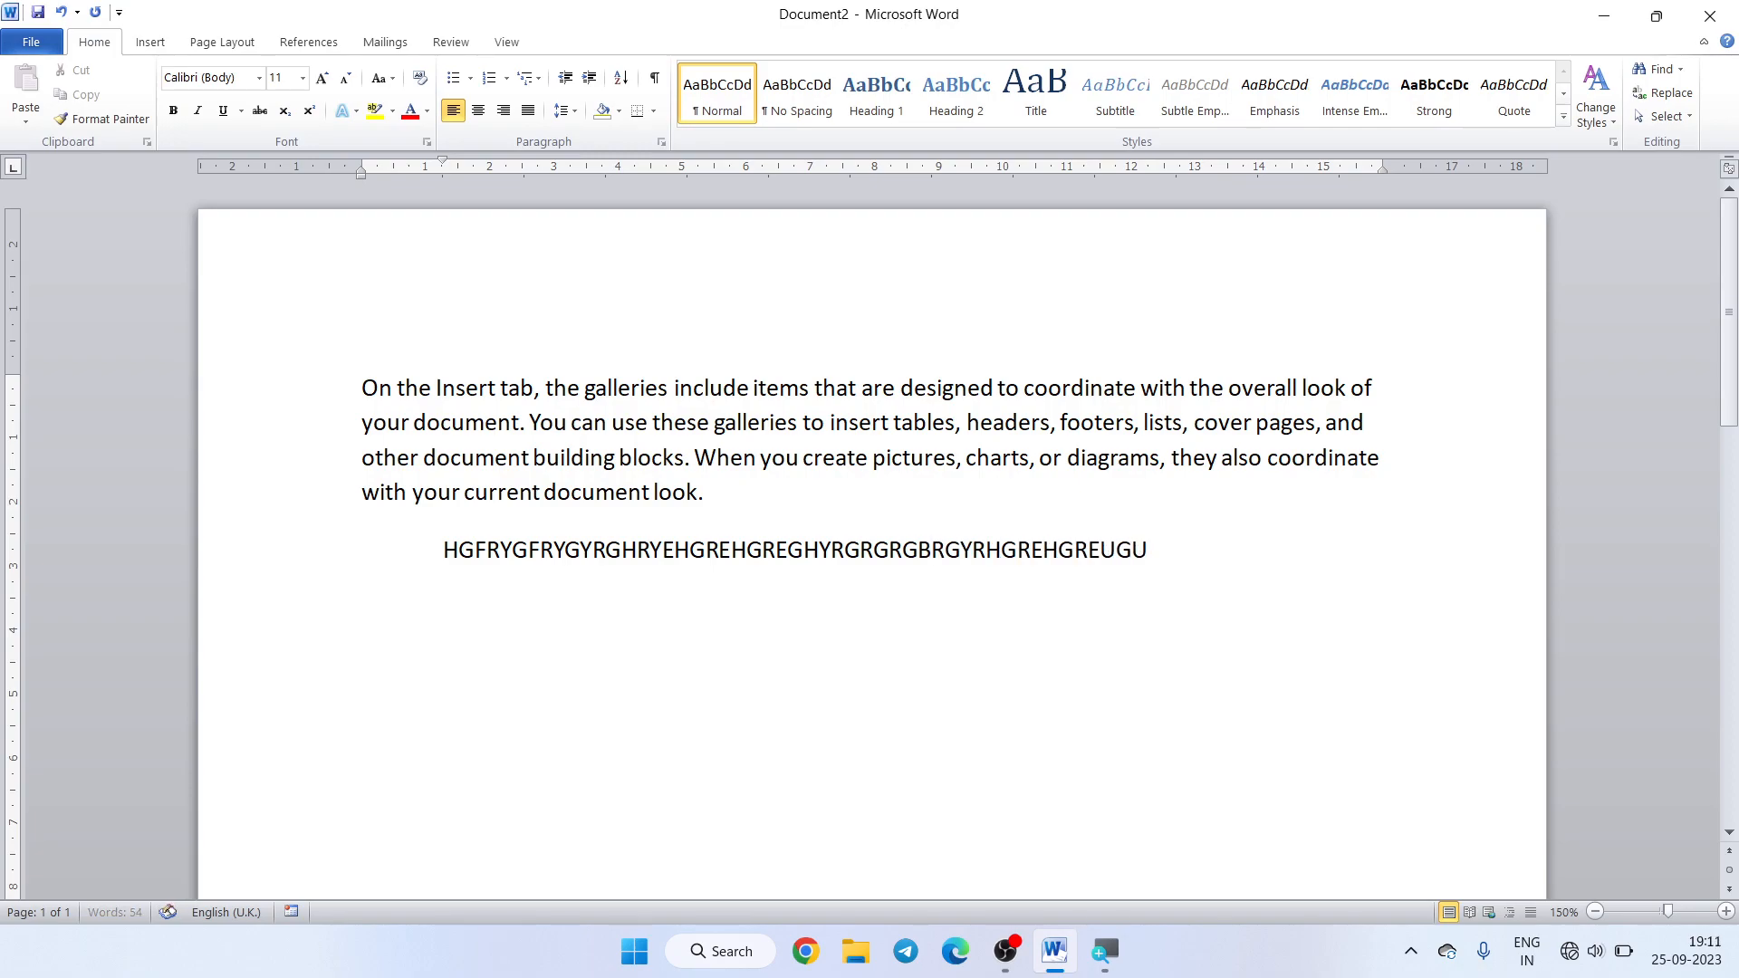
pyautogui.write('REGREG  GR GHRBGUYRGR G RGRE G')
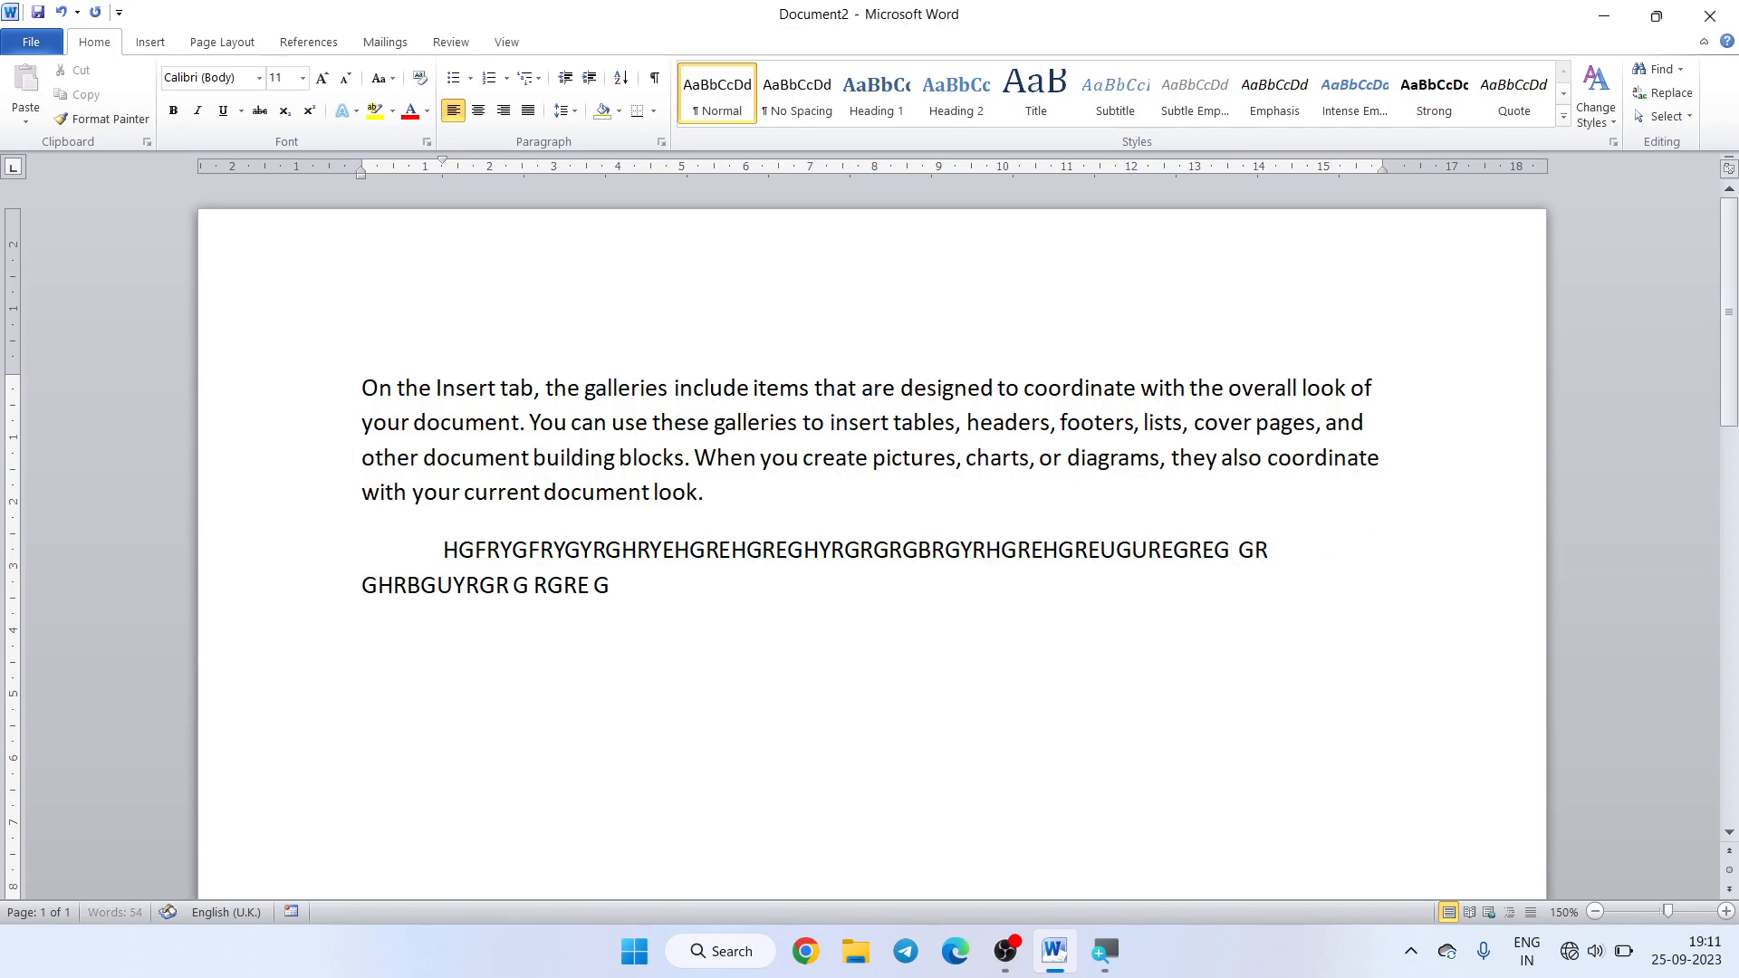
pyautogui.write('RG ERG REG RHEGBREA GREHGRE GAGHREG')
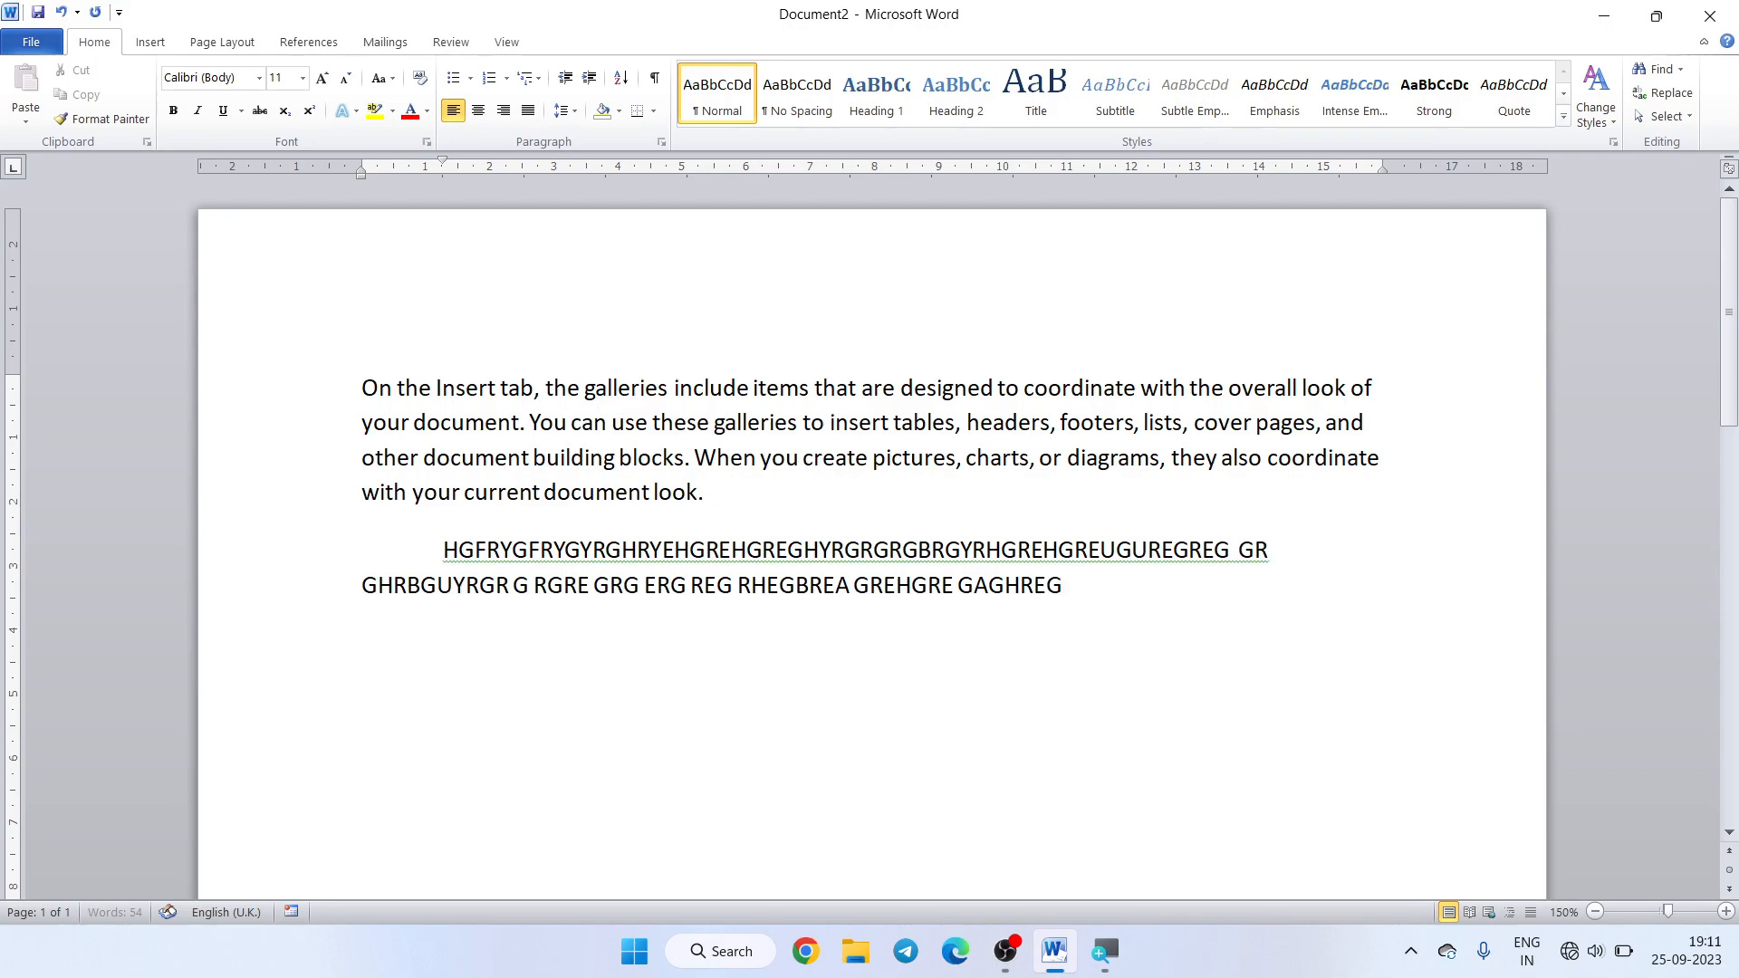
pyautogui.write(' ARHEG RHEG REHGREHG HRE GREGRHGHREG')
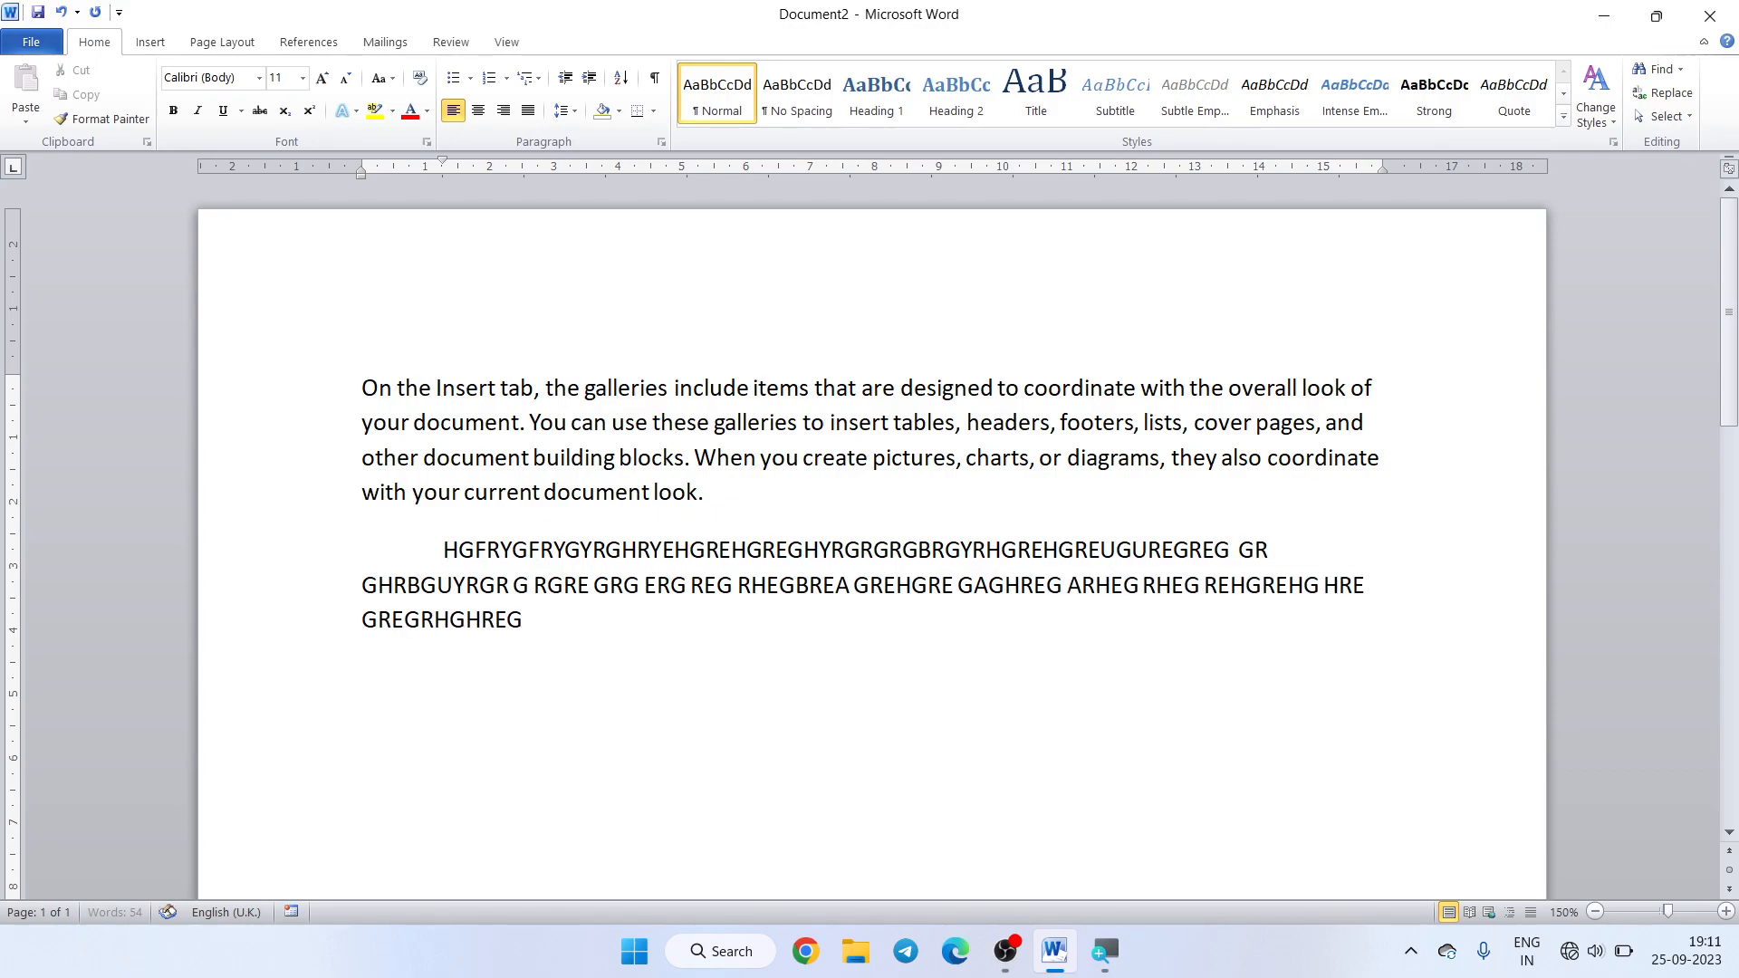
pyautogui.write(' RHEGRE GRE G RHG')
pyautogui.hotkey('ctrl', 'z')
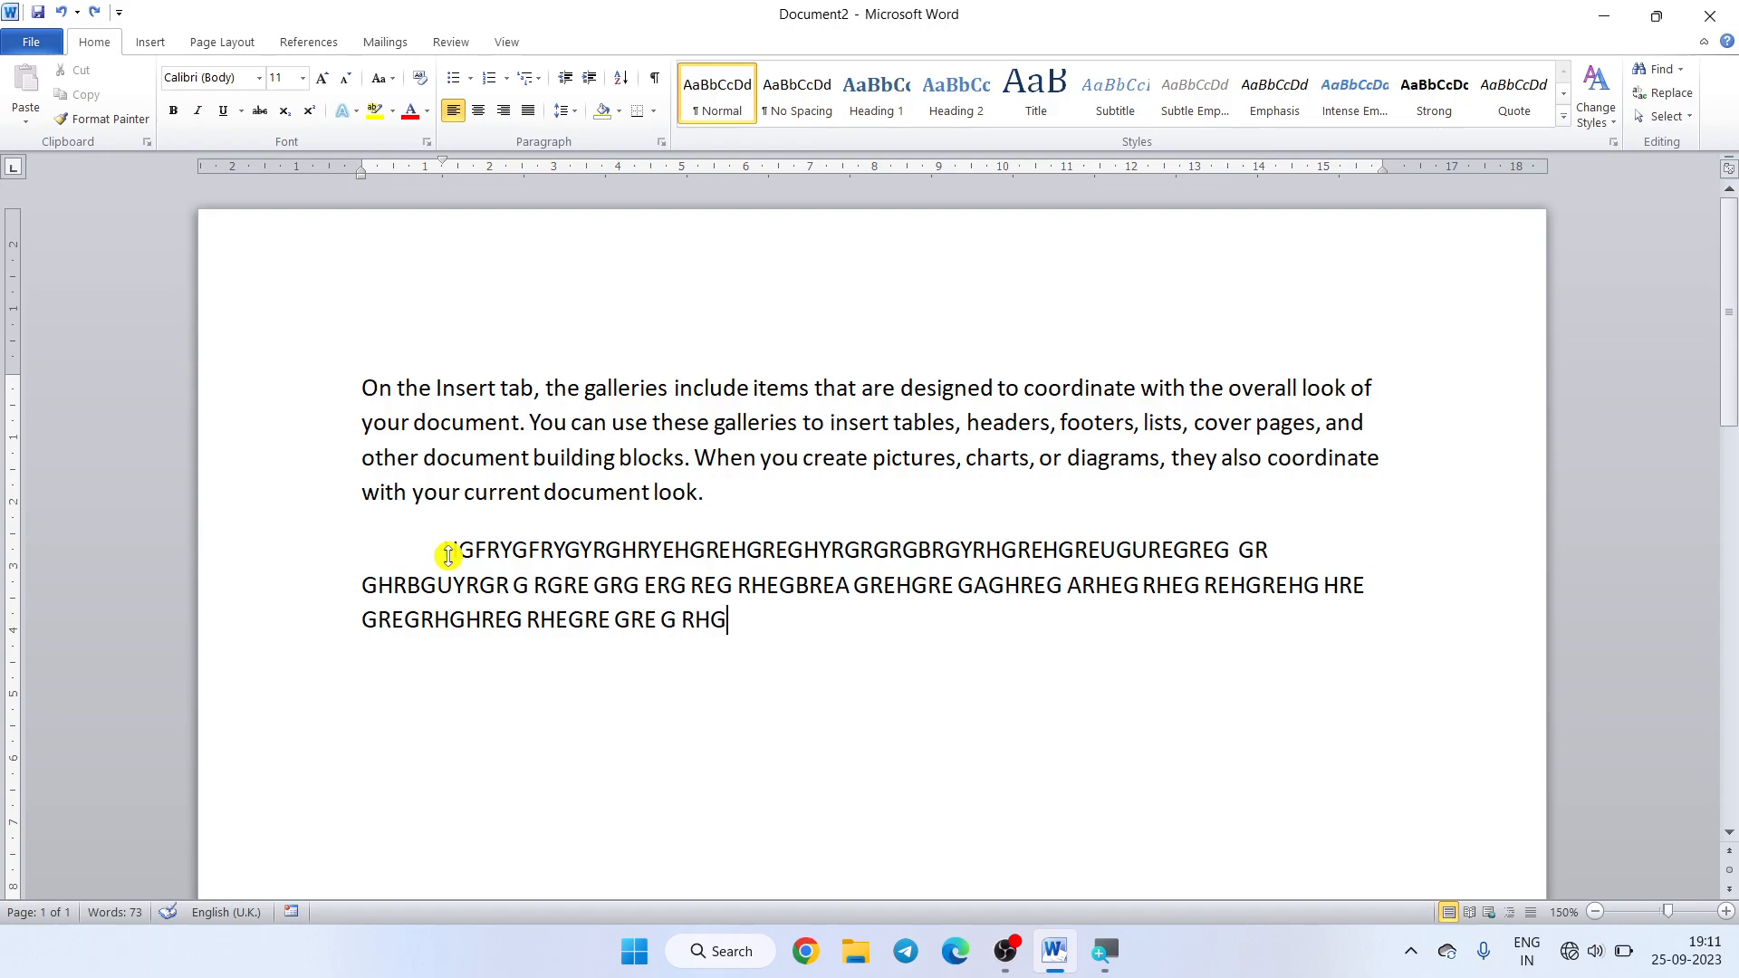
# - Delete all the random filler text from the first-line-indented paragraph
pyautogui.press('BackSpace')
pyautogui.press('BackSpace')
pyautogui.press('BackSpace')
pyautogui.press('BackSpace')
pyautogui.press('BackSpace')
pyautogui.press('BackSpace')
pyautogui.press('BackSpace')
pyautogui.press('BackSpace')
pyautogui.press('BackSpace')
pyautogui.press('BackSpace')
pyautogui.press('BackSpace')
pyautogui.press('BackSpace')
pyautogui.press('BackSpace')
pyautogui.press('BackSpace')
pyautogui.press('BackSpace')
pyautogui.press('BackSpace')
pyautogui.press('BackSpace')
pyautogui.press('BackSpace')
pyautogui.press('BackSpace')
pyautogui.press('BackSpace')
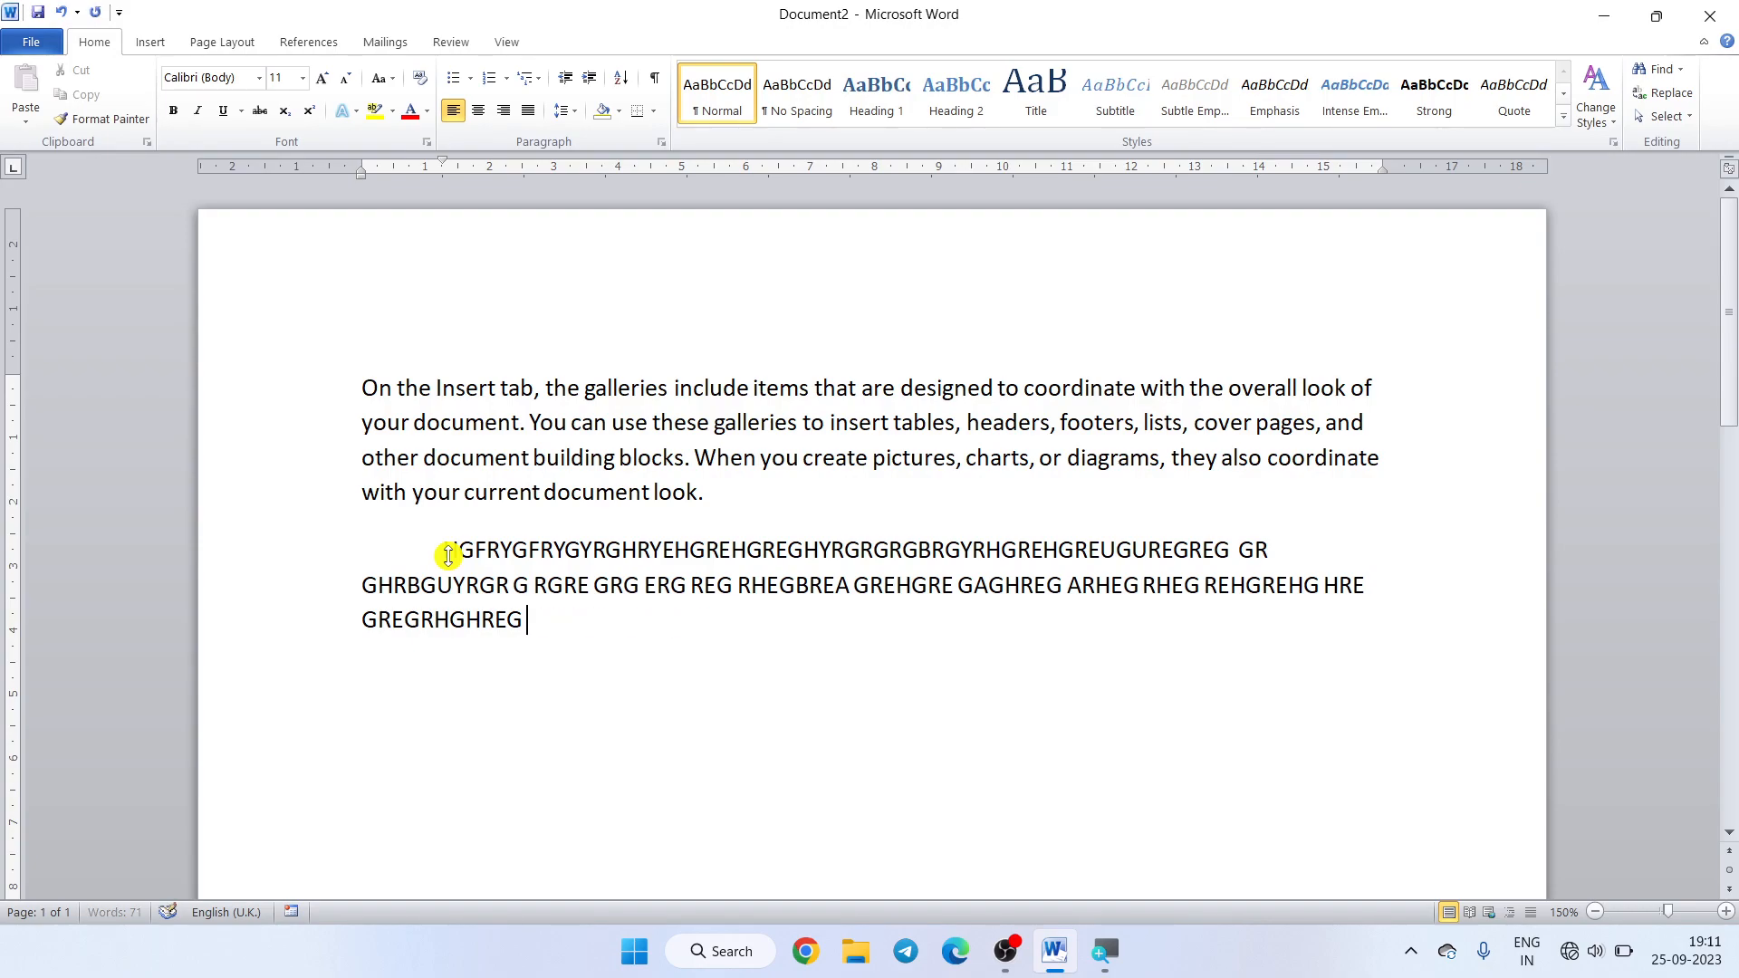
pyautogui.press('BackSpace')
pyautogui.press('BackSpace')
pyautogui.press('BackSpace')
pyautogui.press('BackSpace')
pyautogui.press('BackSpace')
pyautogui.press('BackSpace')
pyautogui.press('BackSpace')
pyautogui.press('BackSpace')
pyautogui.press('BackSpace')
pyautogui.press('BackSpace')
pyautogui.press('BackSpace')
pyautogui.press('BackSpace')
pyautogui.press('BackSpace')
pyautogui.press('BackSpace')
pyautogui.press('BackSpace')
pyautogui.press('BackSpace')
pyautogui.press('BackSpace')
pyautogui.press('BackSpace')
pyautogui.press('BackSpace')
pyautogui.press('BackSpace')
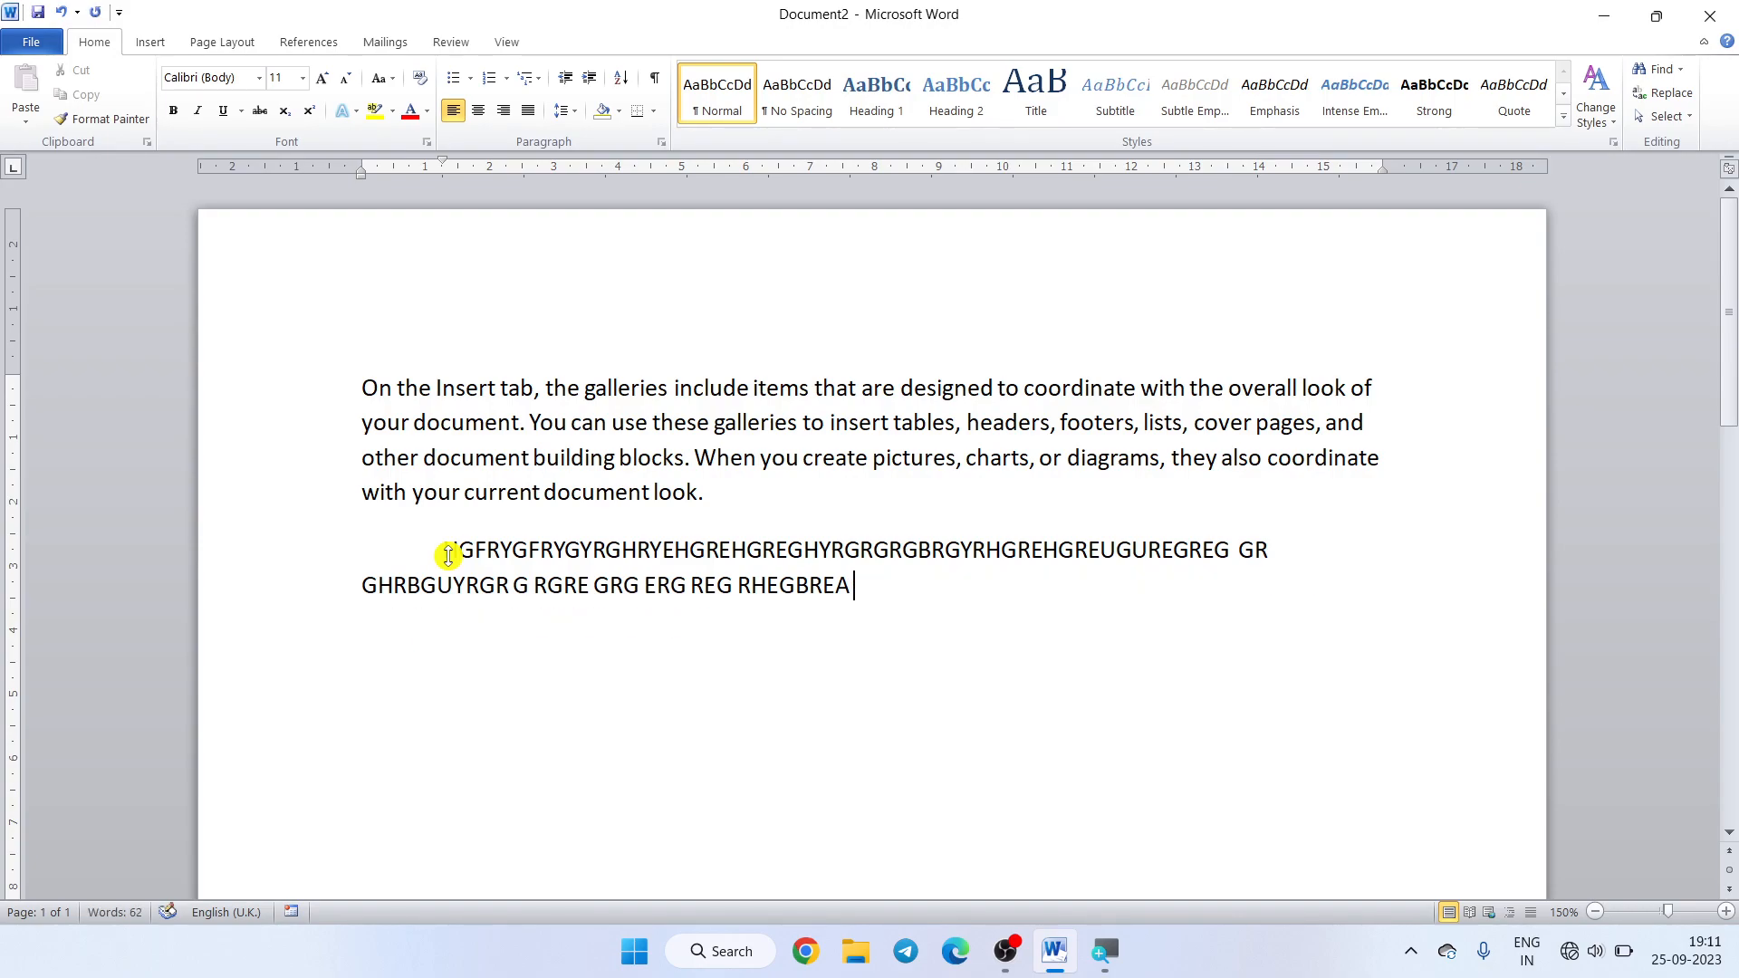
pyautogui.press('BackSpace')
pyautogui.press('BackSpace')
pyautogui.press('BackSpace')
pyautogui.press('BackSpace')
pyautogui.press('BackSpace')
pyautogui.press('BackSpace')
pyautogui.press('BackSpace')
pyautogui.press('BackSpace')
pyautogui.press('BackSpace')
pyautogui.press('BackSpace')
pyautogui.press('BackSpace')
pyautogui.press('BackSpace')
pyautogui.press('BackSpace')
pyautogui.press('BackSpace')
pyautogui.press('BackSpace')
pyautogui.press('BackSpace')
pyautogui.press('BackSpace')
pyautogui.press('BackSpace')
pyautogui.press('BackSpace')
pyautogui.press('BackSpace')
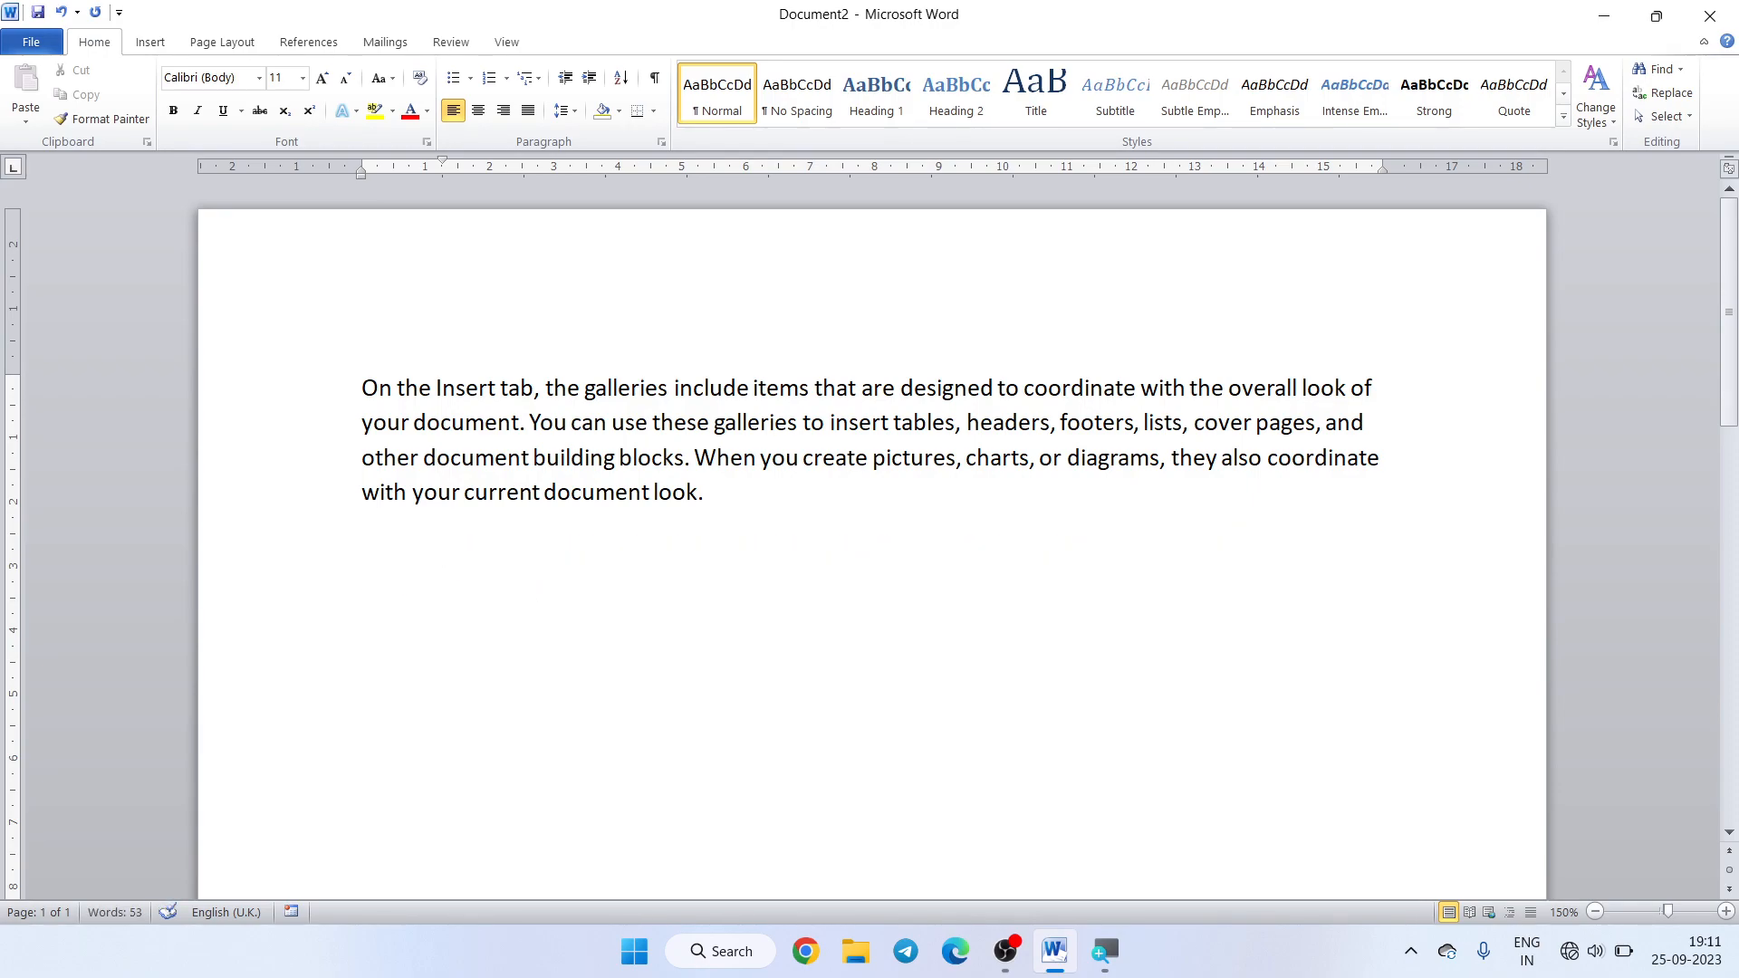
# - Set the first-line indent of the empty line to 3 cm
pyautogui.click(661, 143)
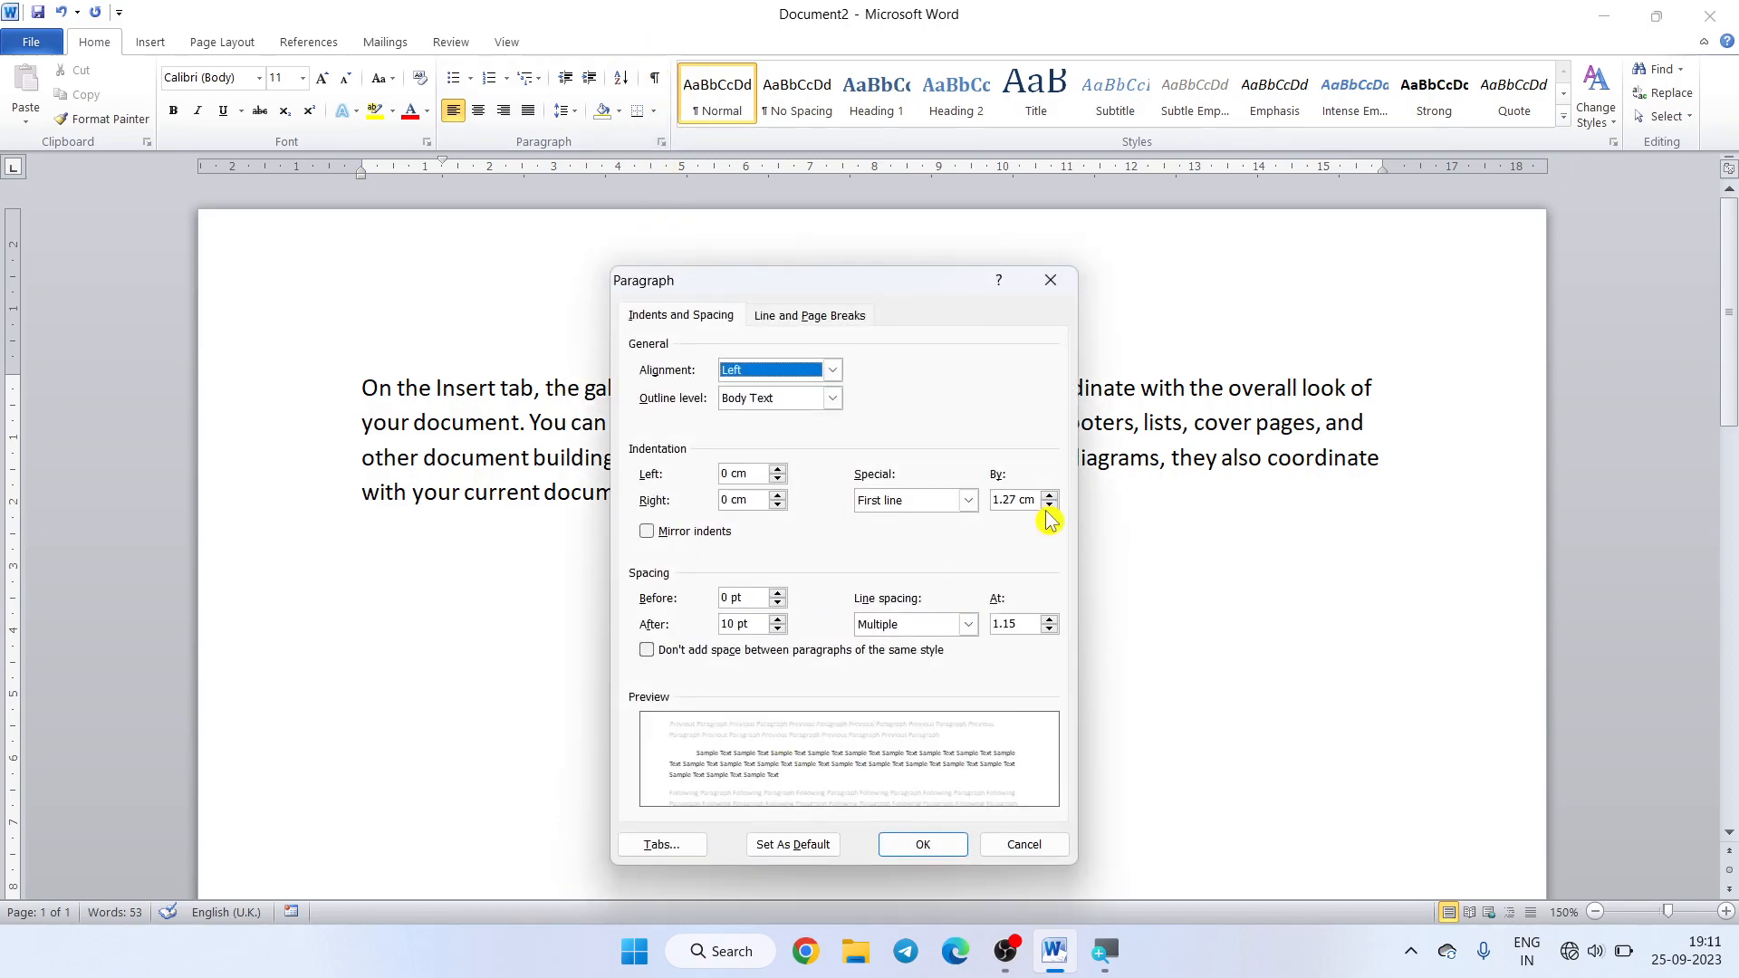
pyautogui.click(1049, 497)
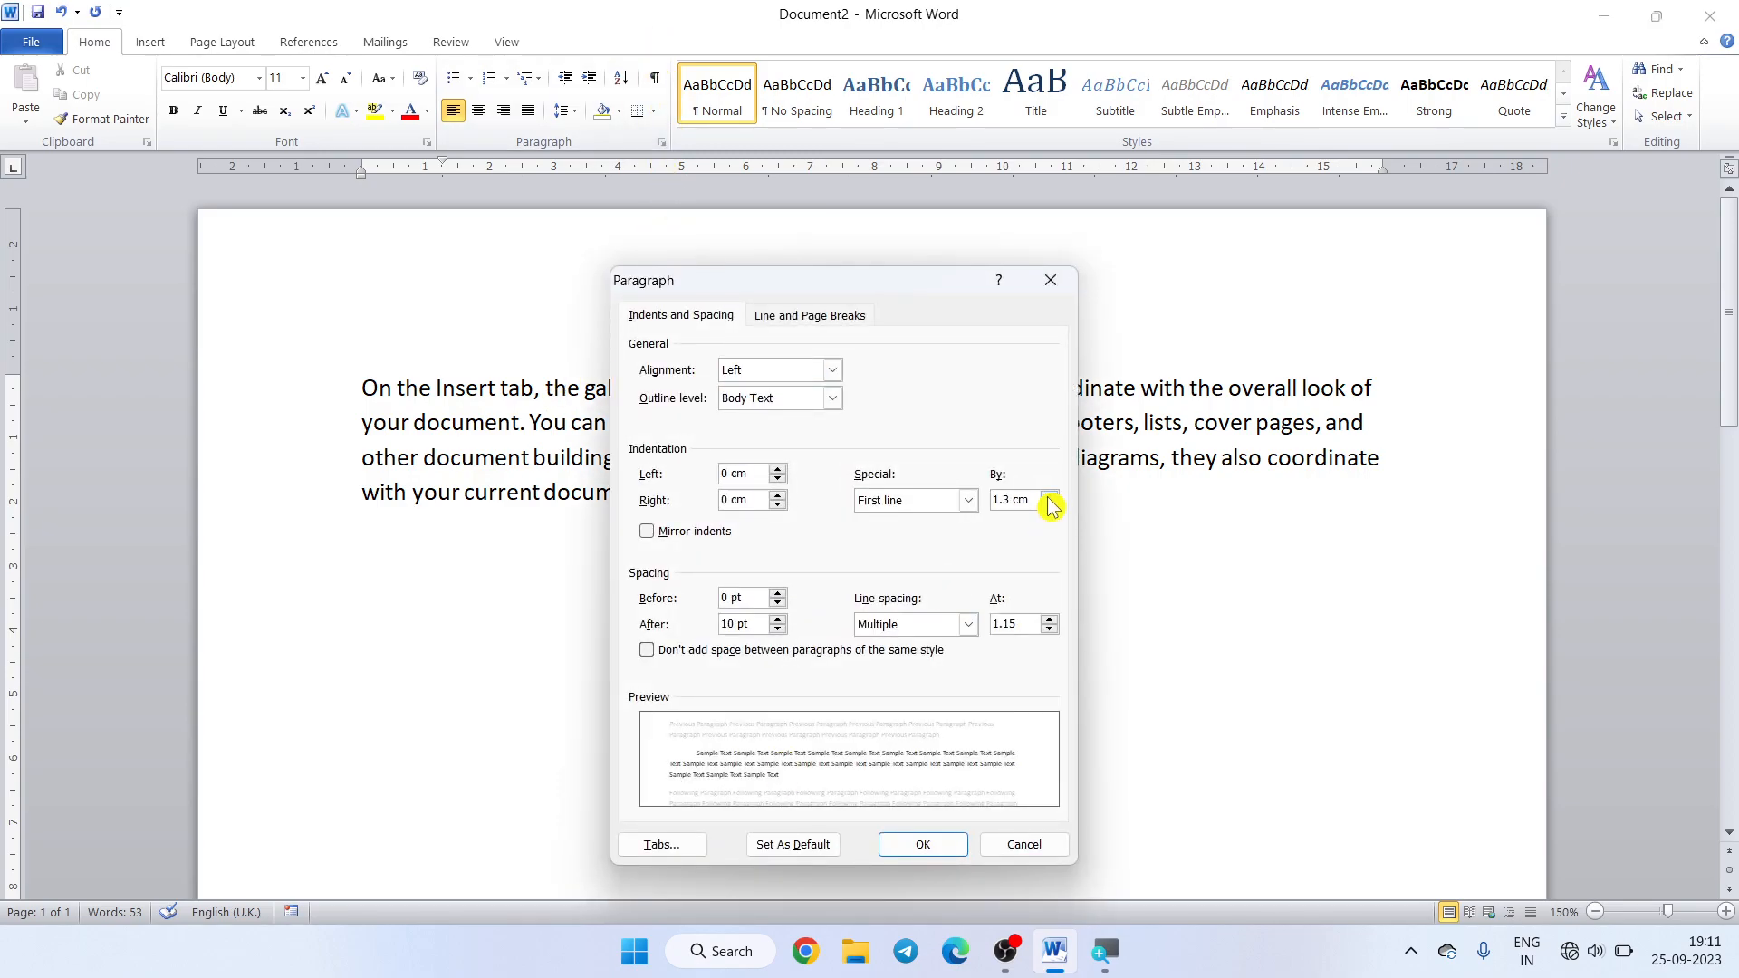
pyautogui.click(1049, 496)
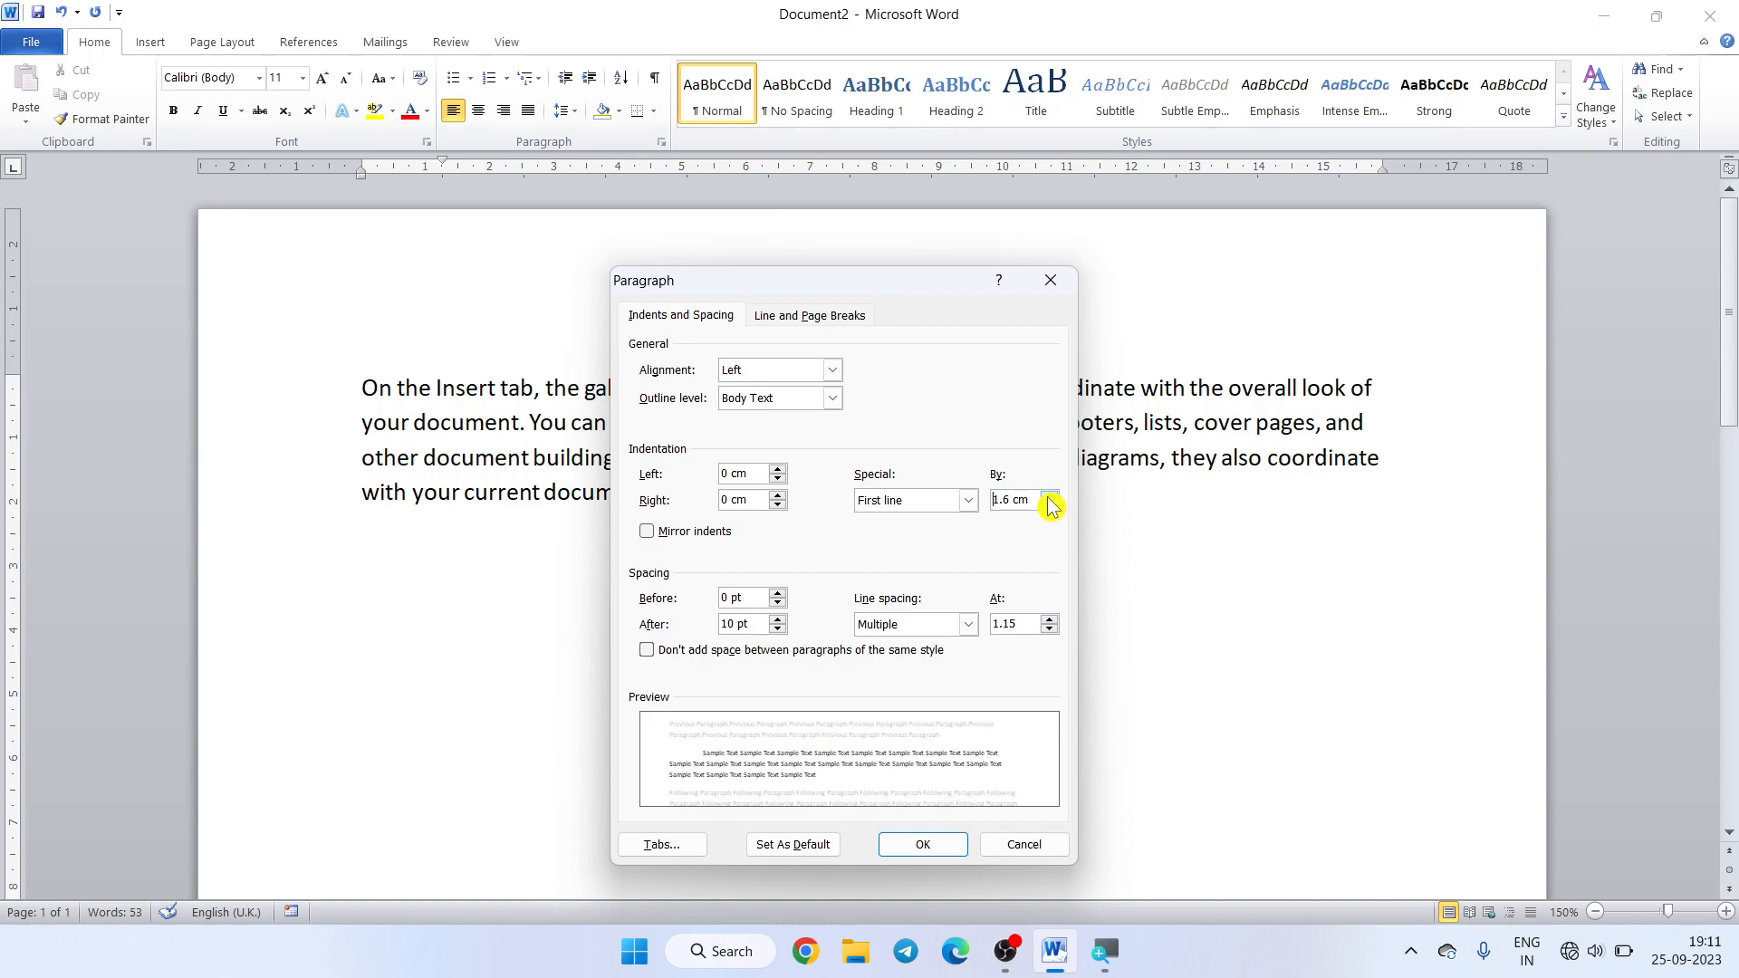
pyautogui.moveTo(1030, 501); pyautogui.dragTo(954, 509)
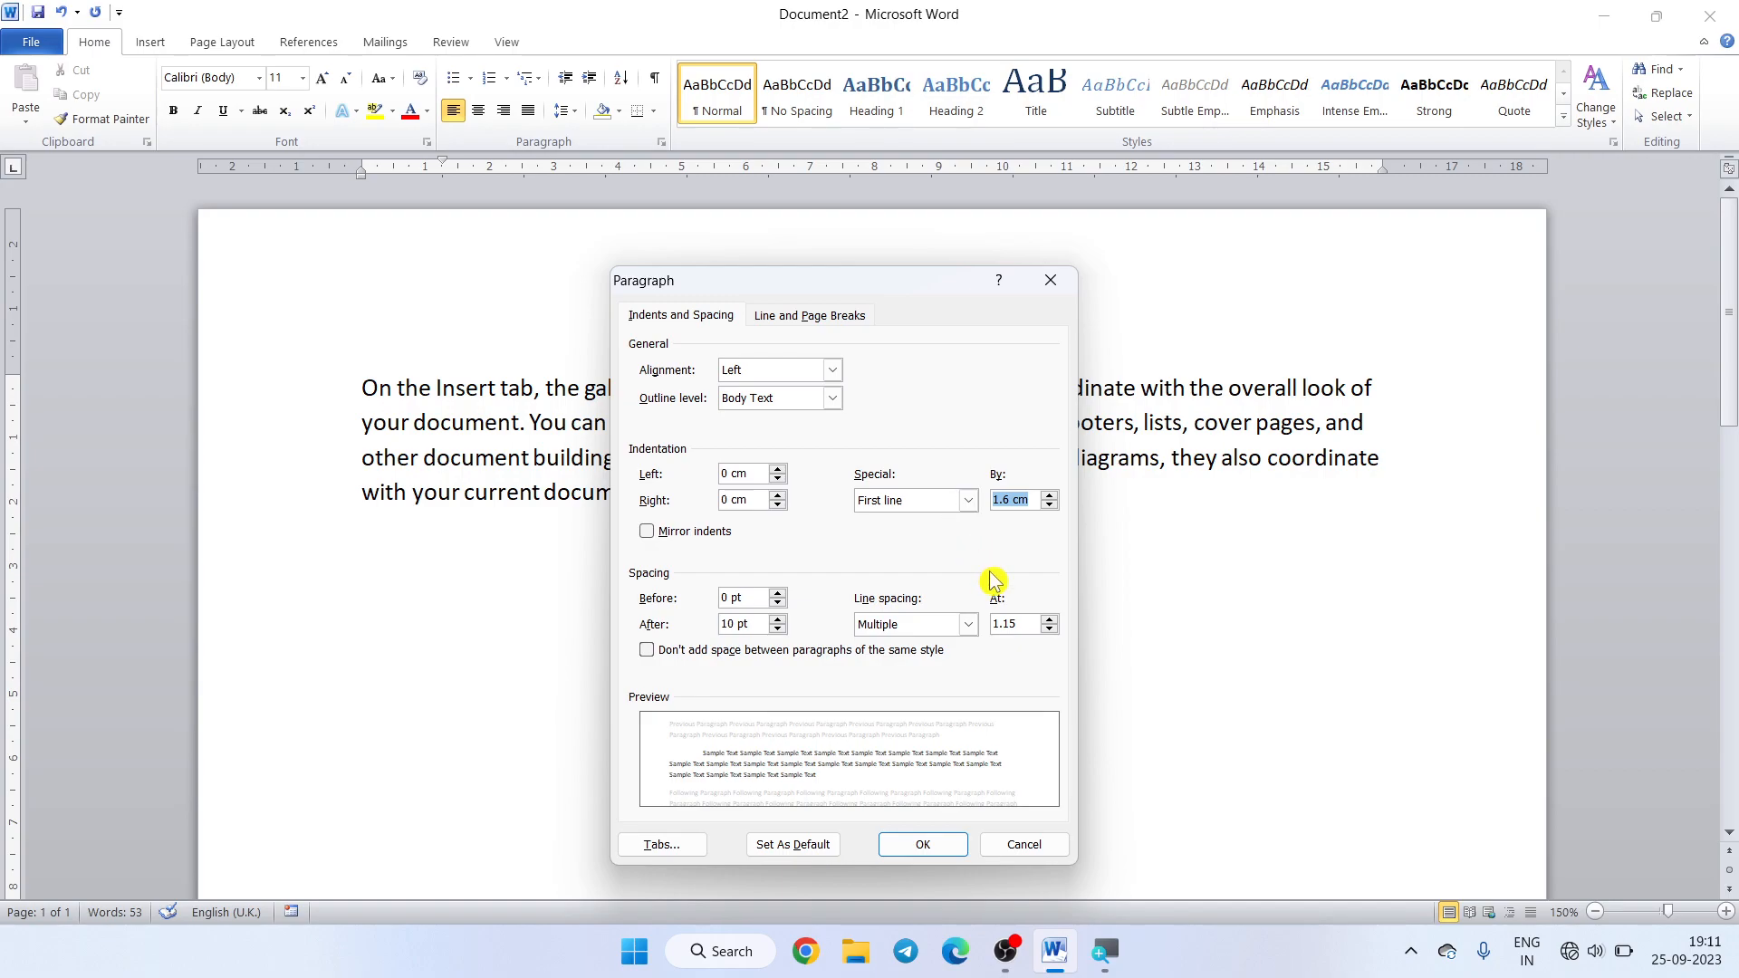
pyautogui.write('3')
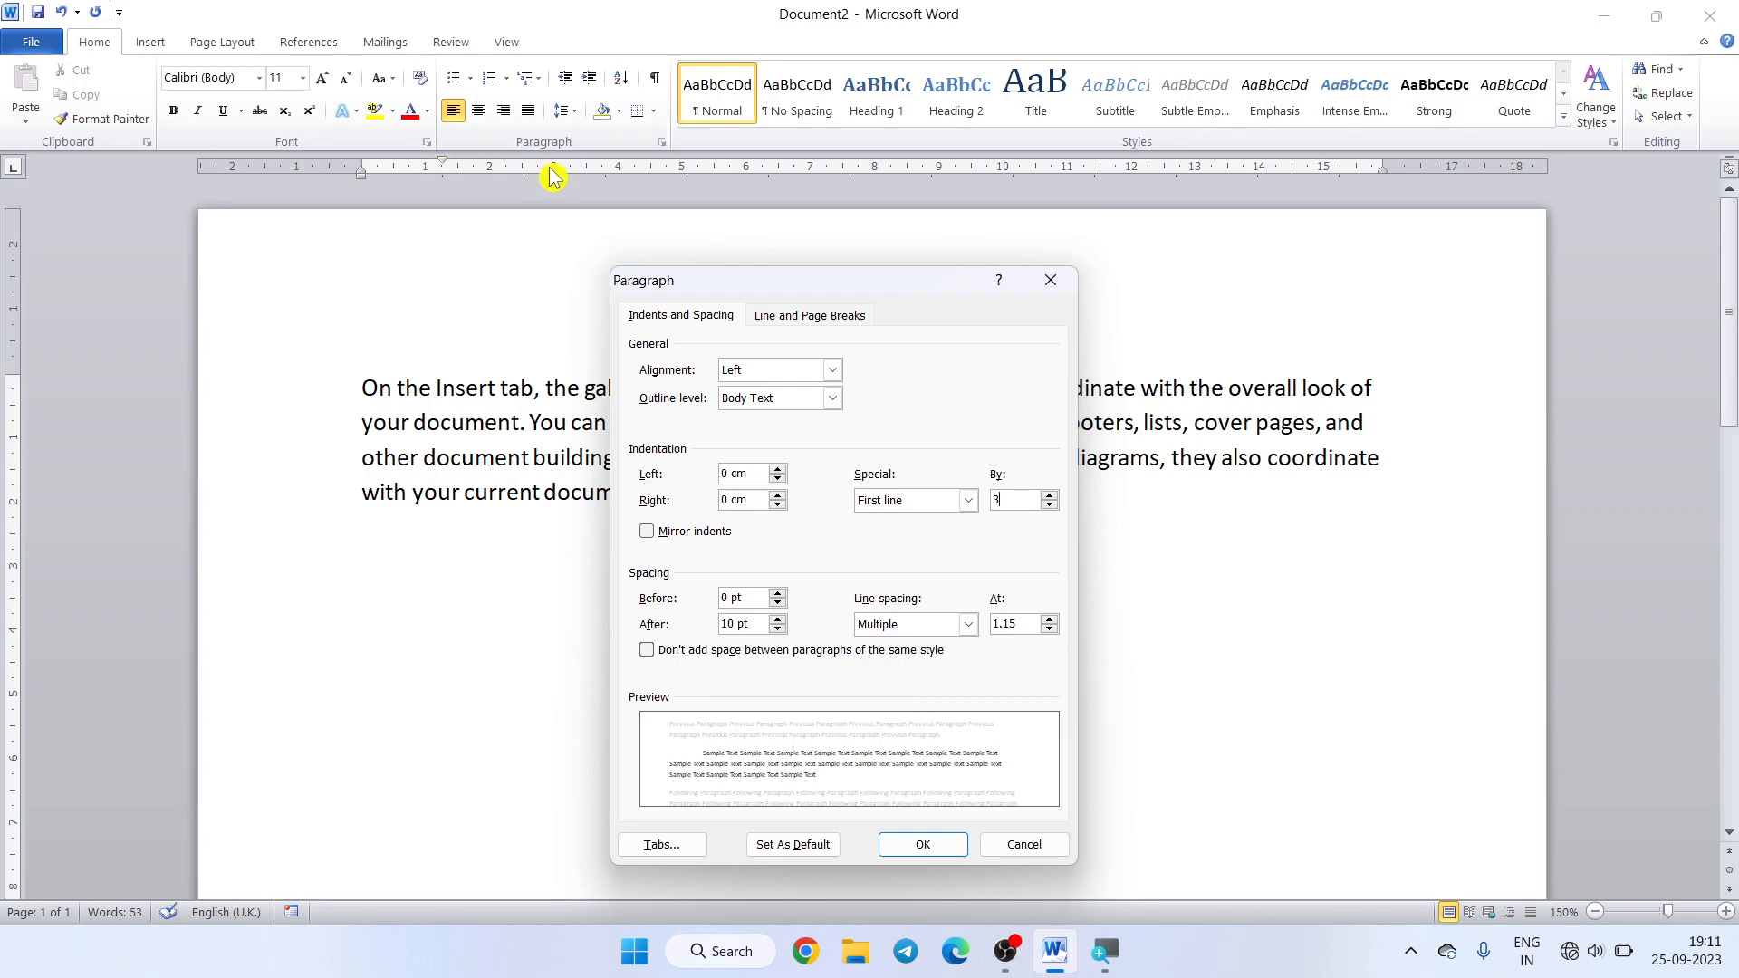
pyautogui.click(901, 852)
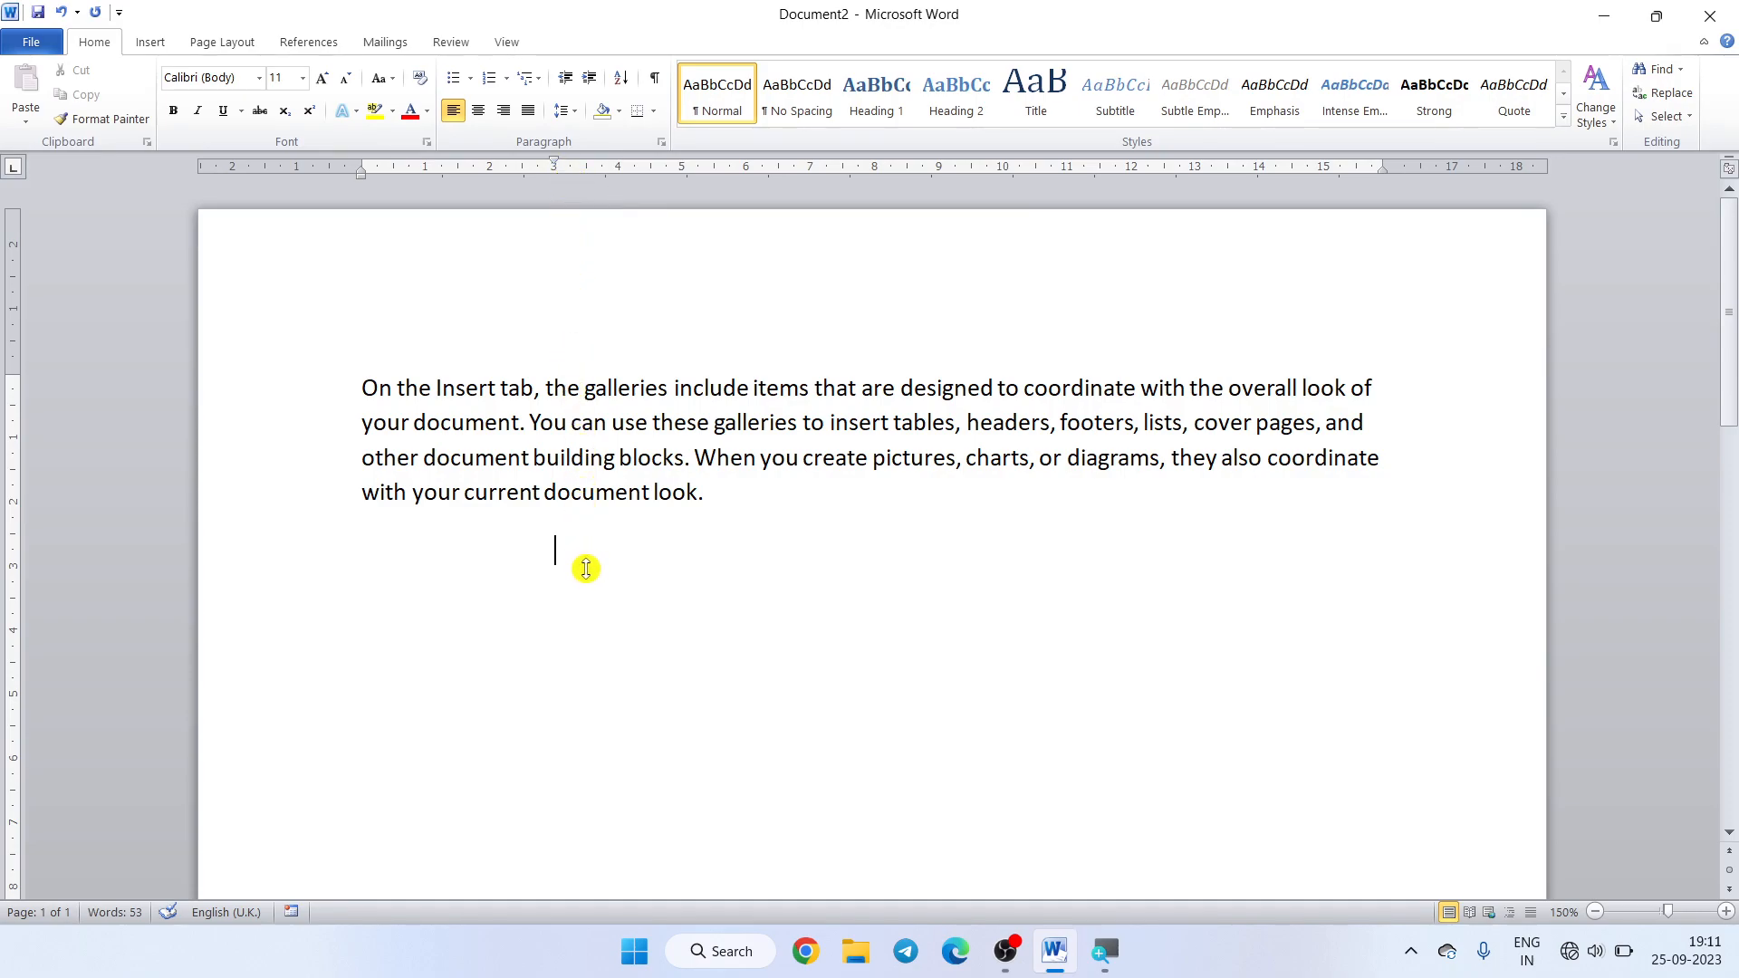
# - Enter the test string HRTYRYTR\Y on the indented line, start a new line, and delete the test text again
pyautogui.write('HRTYRYTR\\Y')
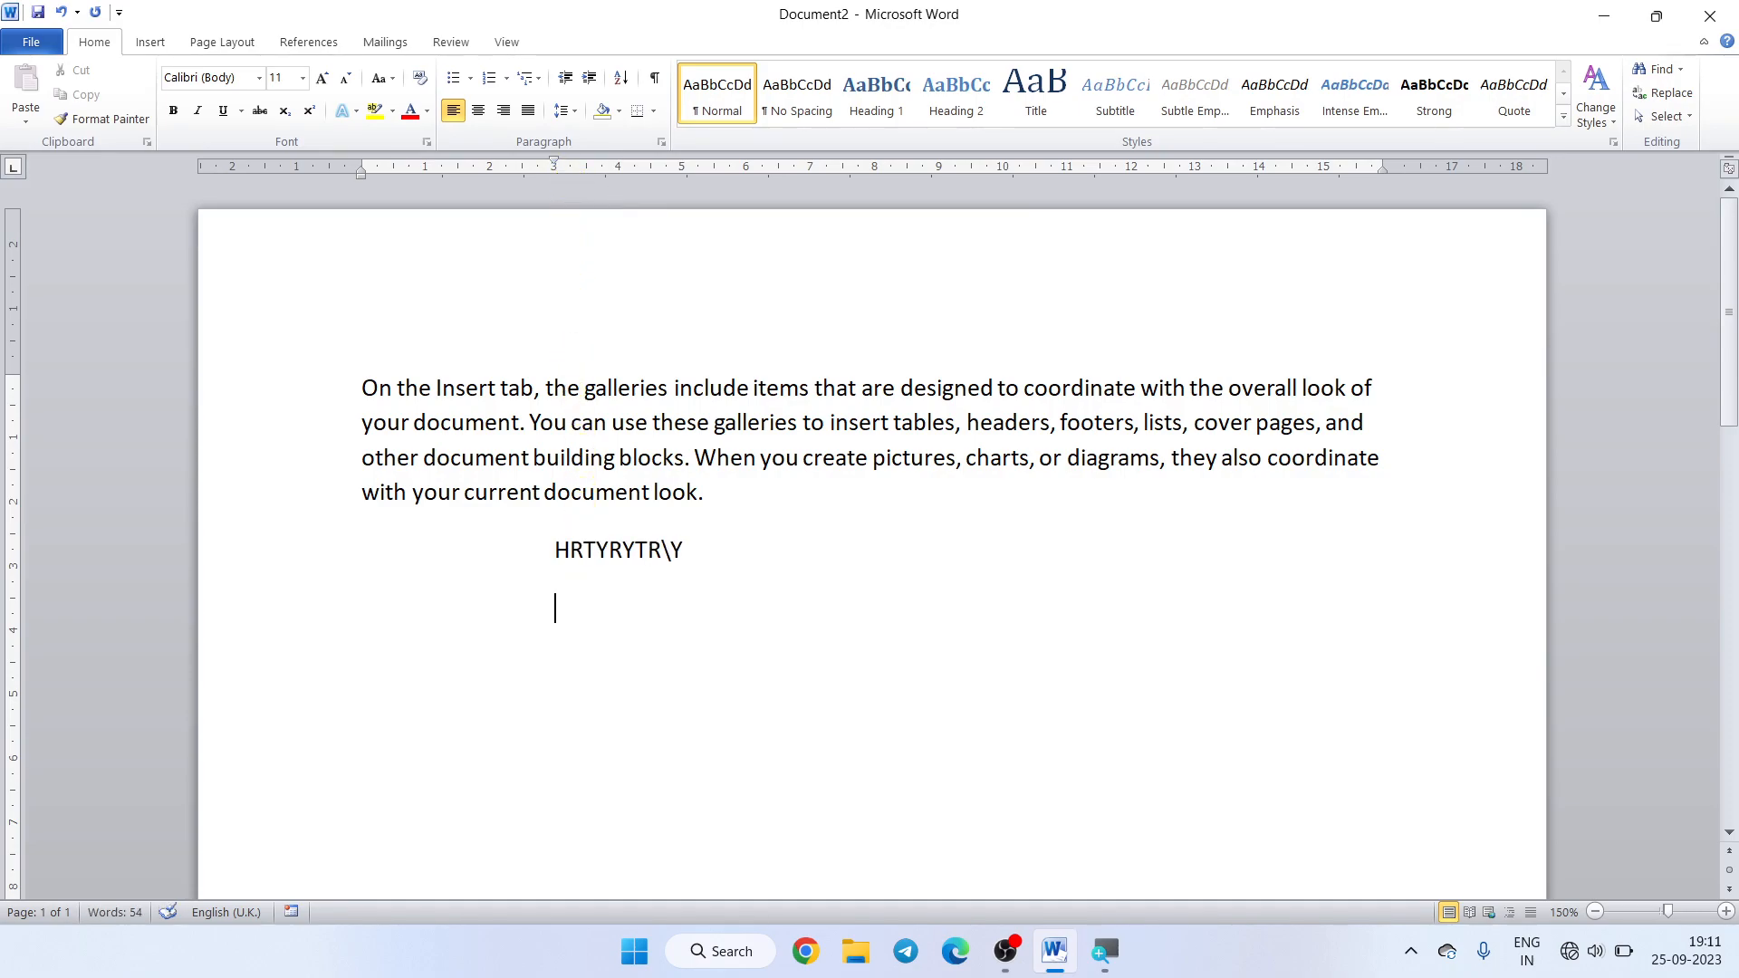
pyautogui.press('BackSpace')
pyautogui.press('BackSpace')
pyautogui.press('BackSpace')
pyautogui.press('BackSpace')
pyautogui.press('BackSpace')
pyautogui.press('BackSpace')
pyautogui.press('BackSpace')
pyautogui.press('BackSpace')
pyautogui.press('BackSpace')
pyautogui.press('BackSpace')
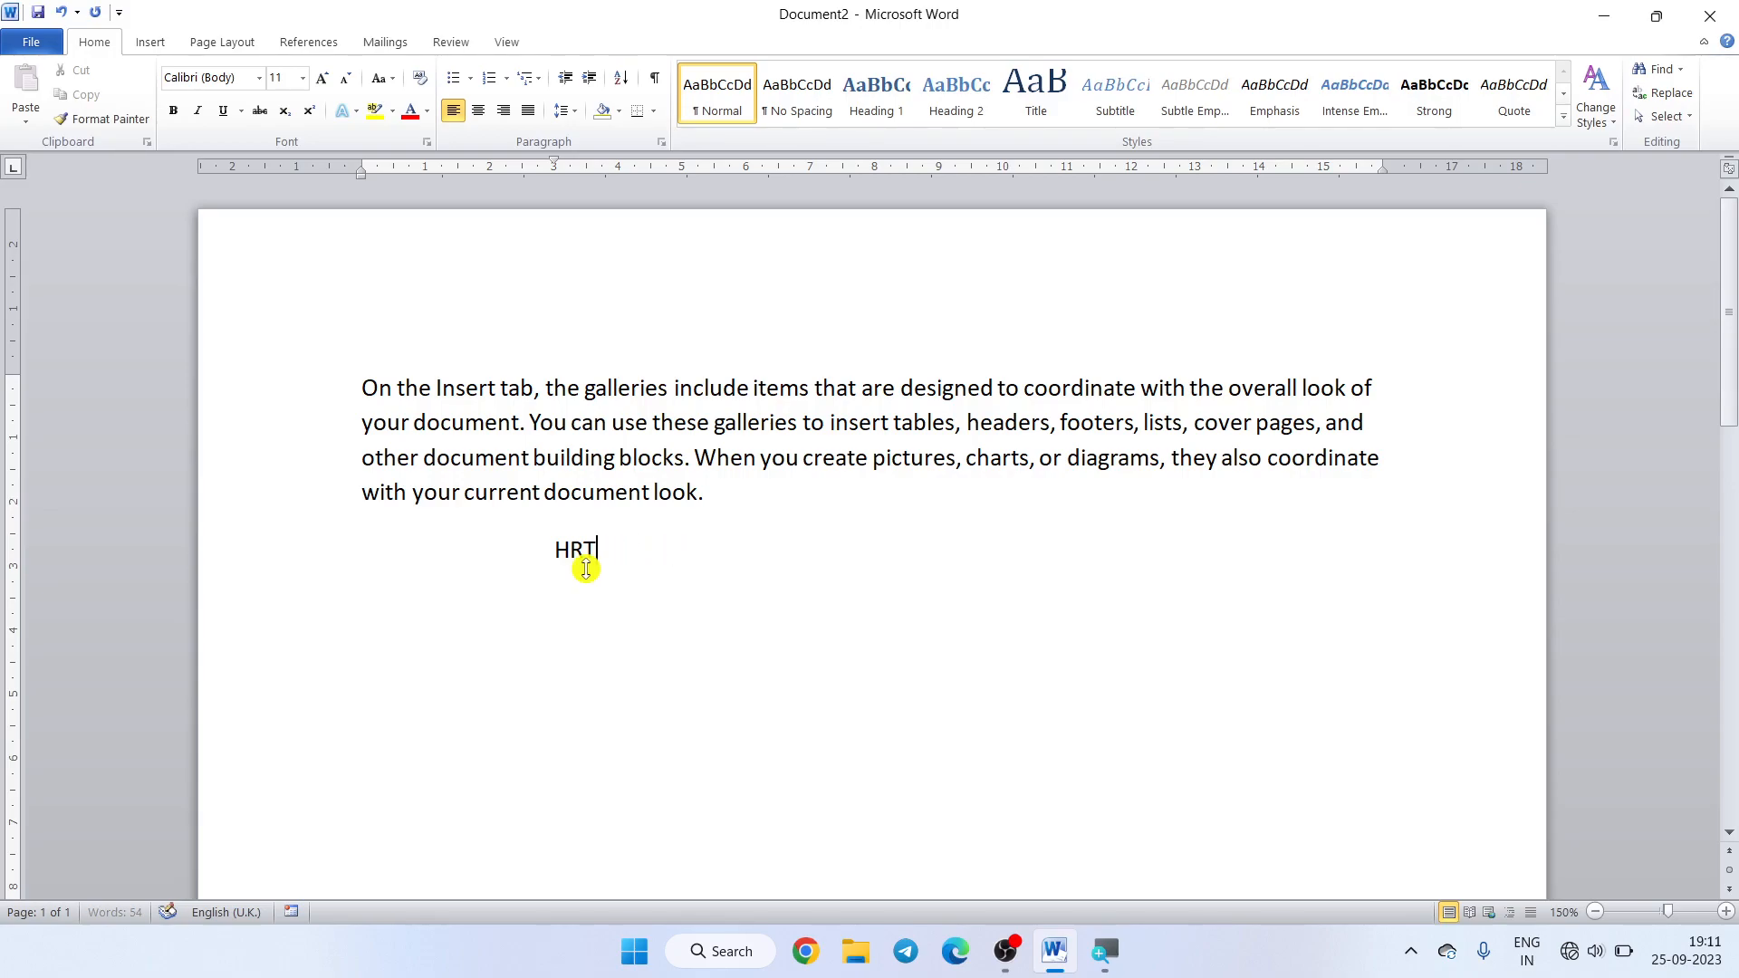
# - Generate one sample paragraph on the first-line-indented line with =RAND(1)
pyautogui.write('=RAND(1)')
pyautogui.press('Left')
pyautogui.write('1')
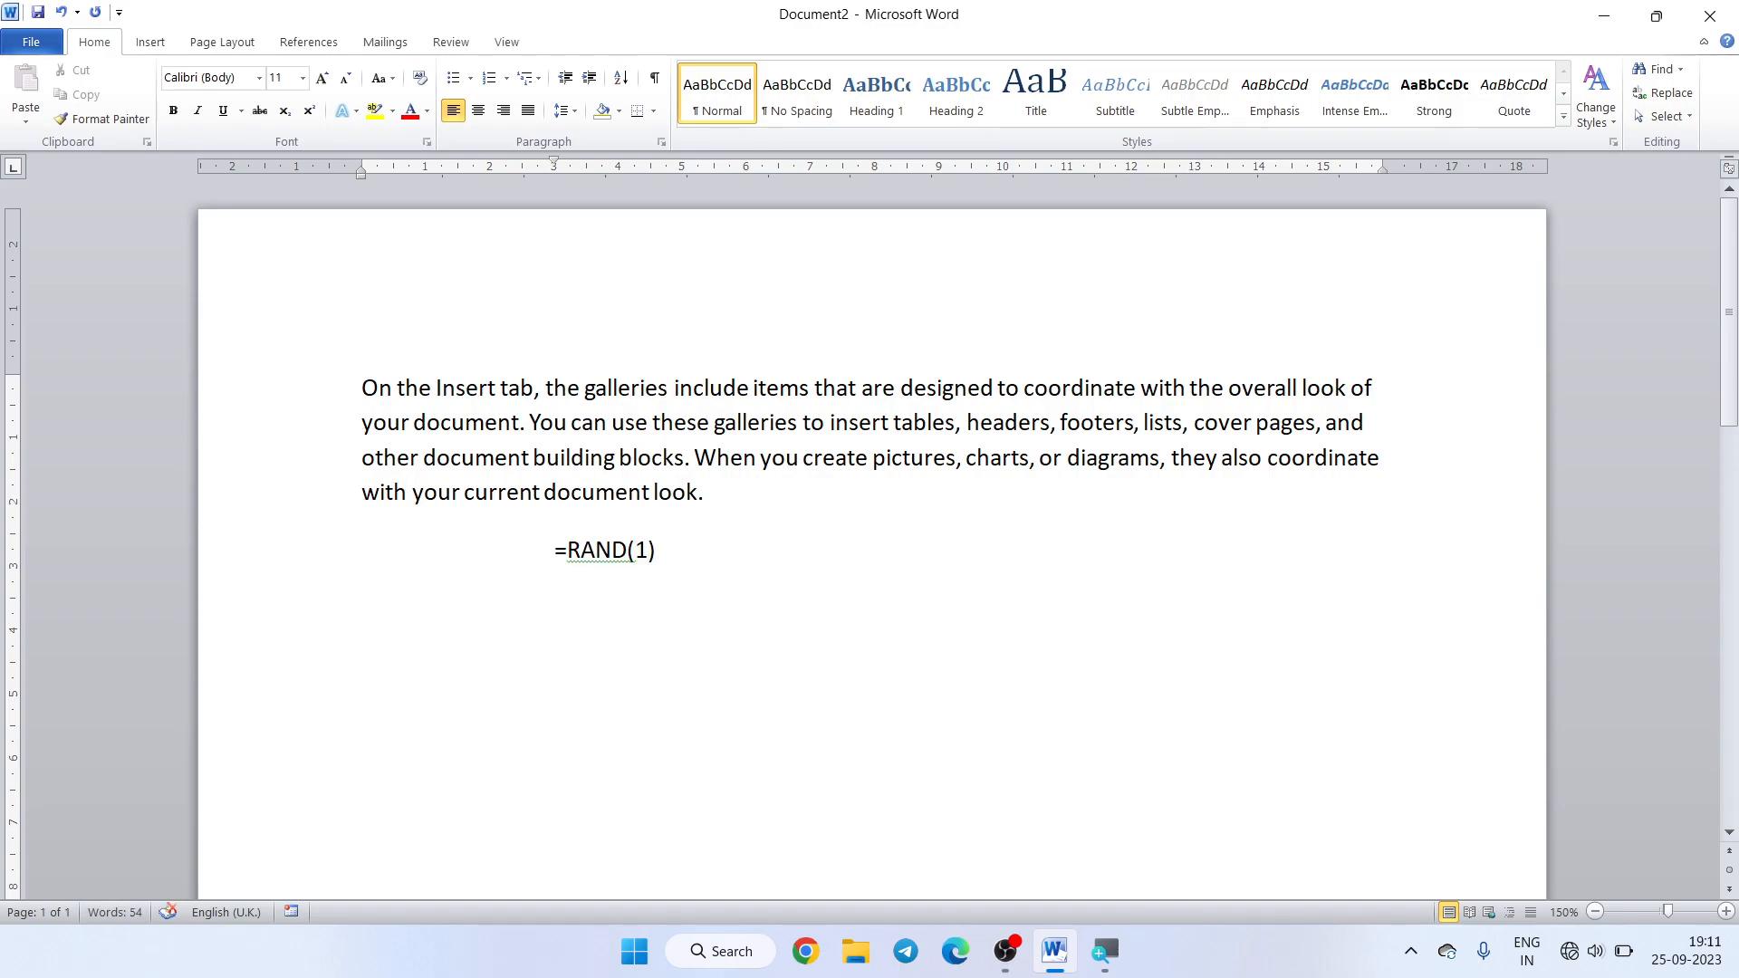
pyautogui.press('Return')
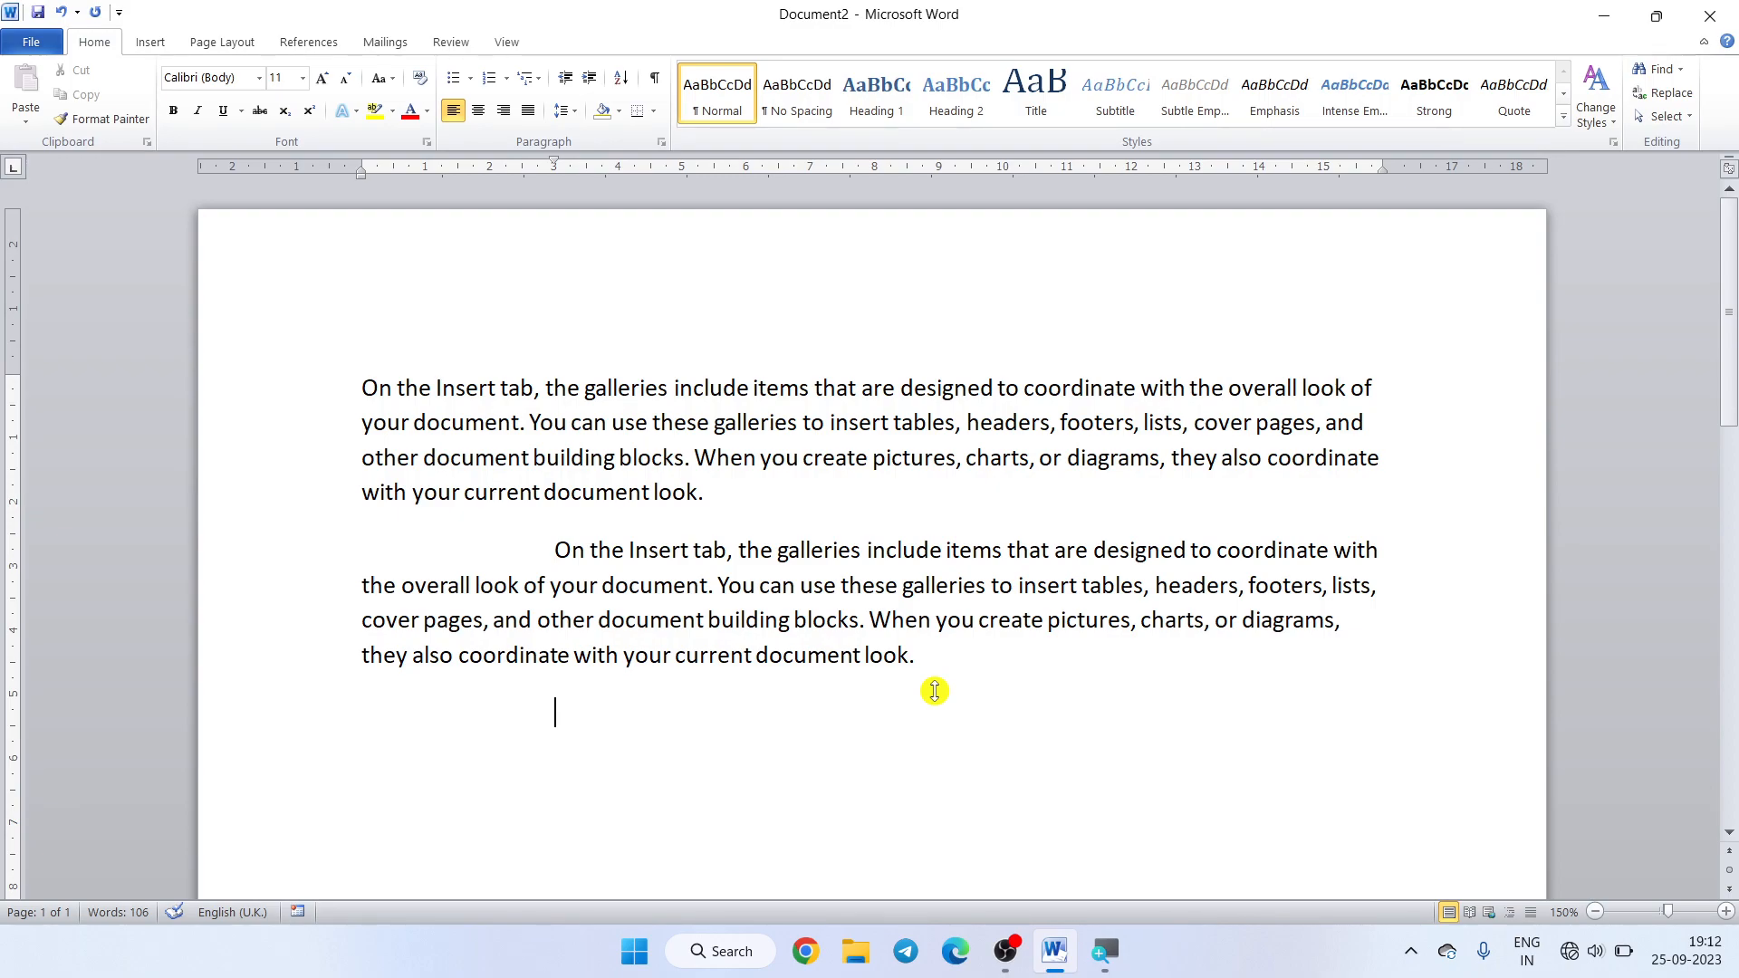
# - Delete the first-line-indented sample paragraph and clear the leftover first-line indent
pyautogui.moveTo(504, 549); pyautogui.dragTo(1116, 694)
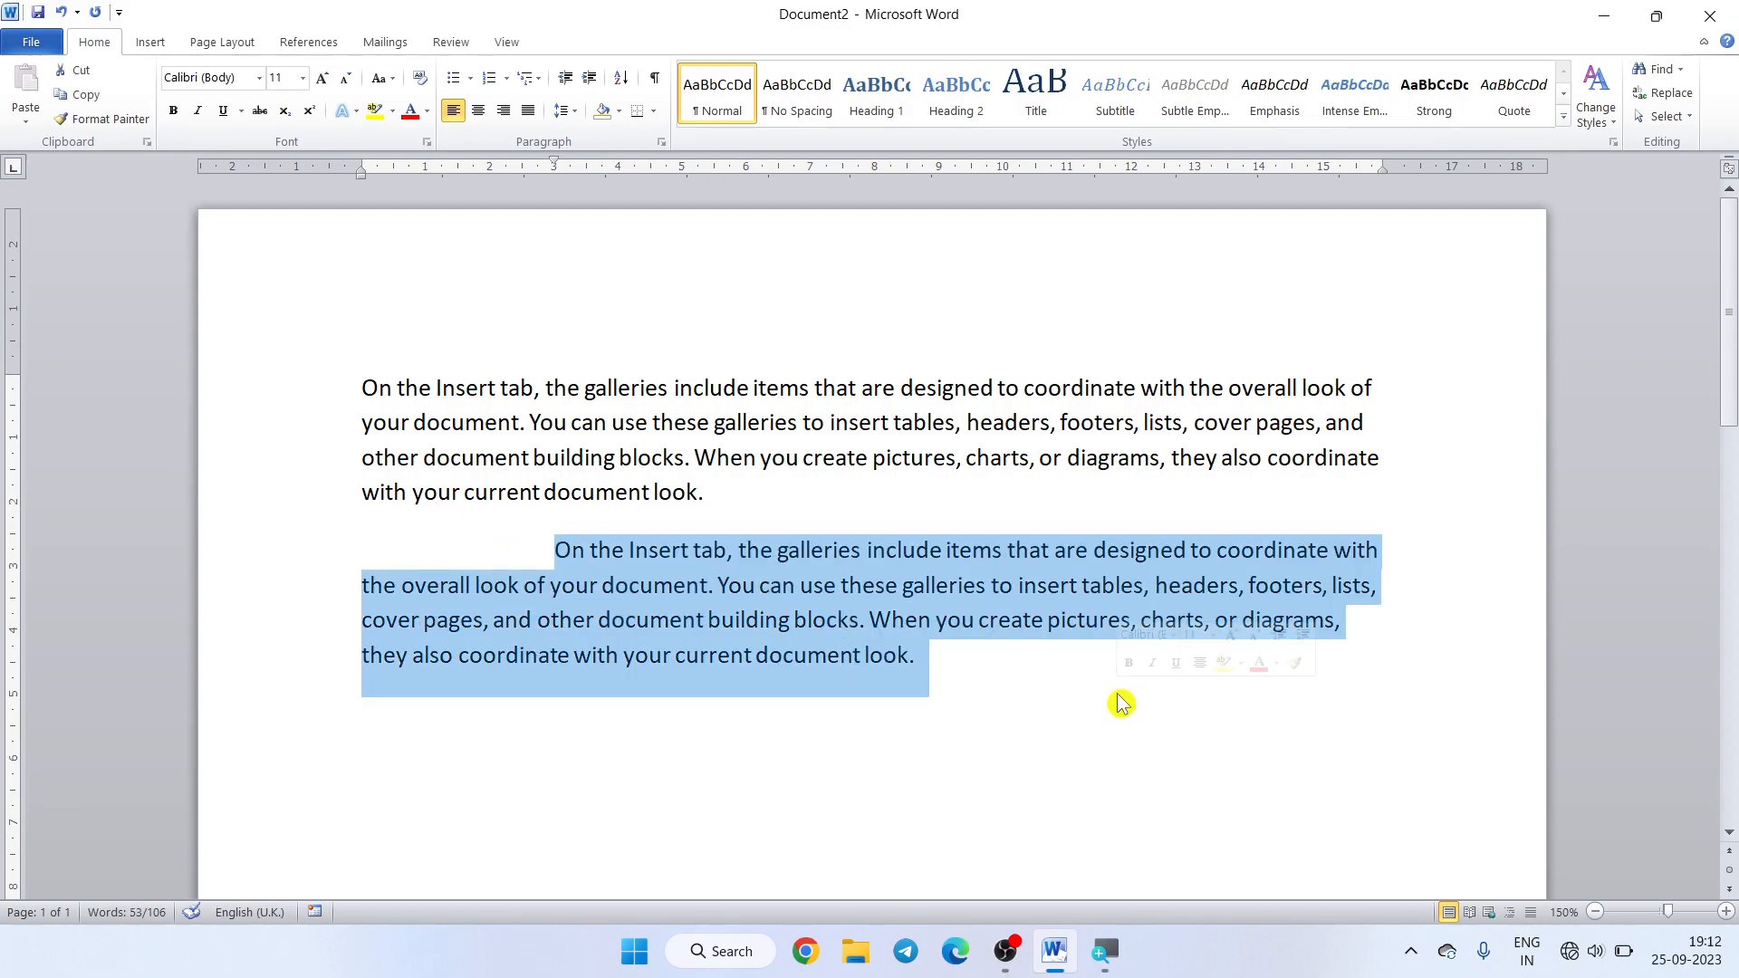
pyautogui.press('Delete')
pyautogui.press('BackSpace')
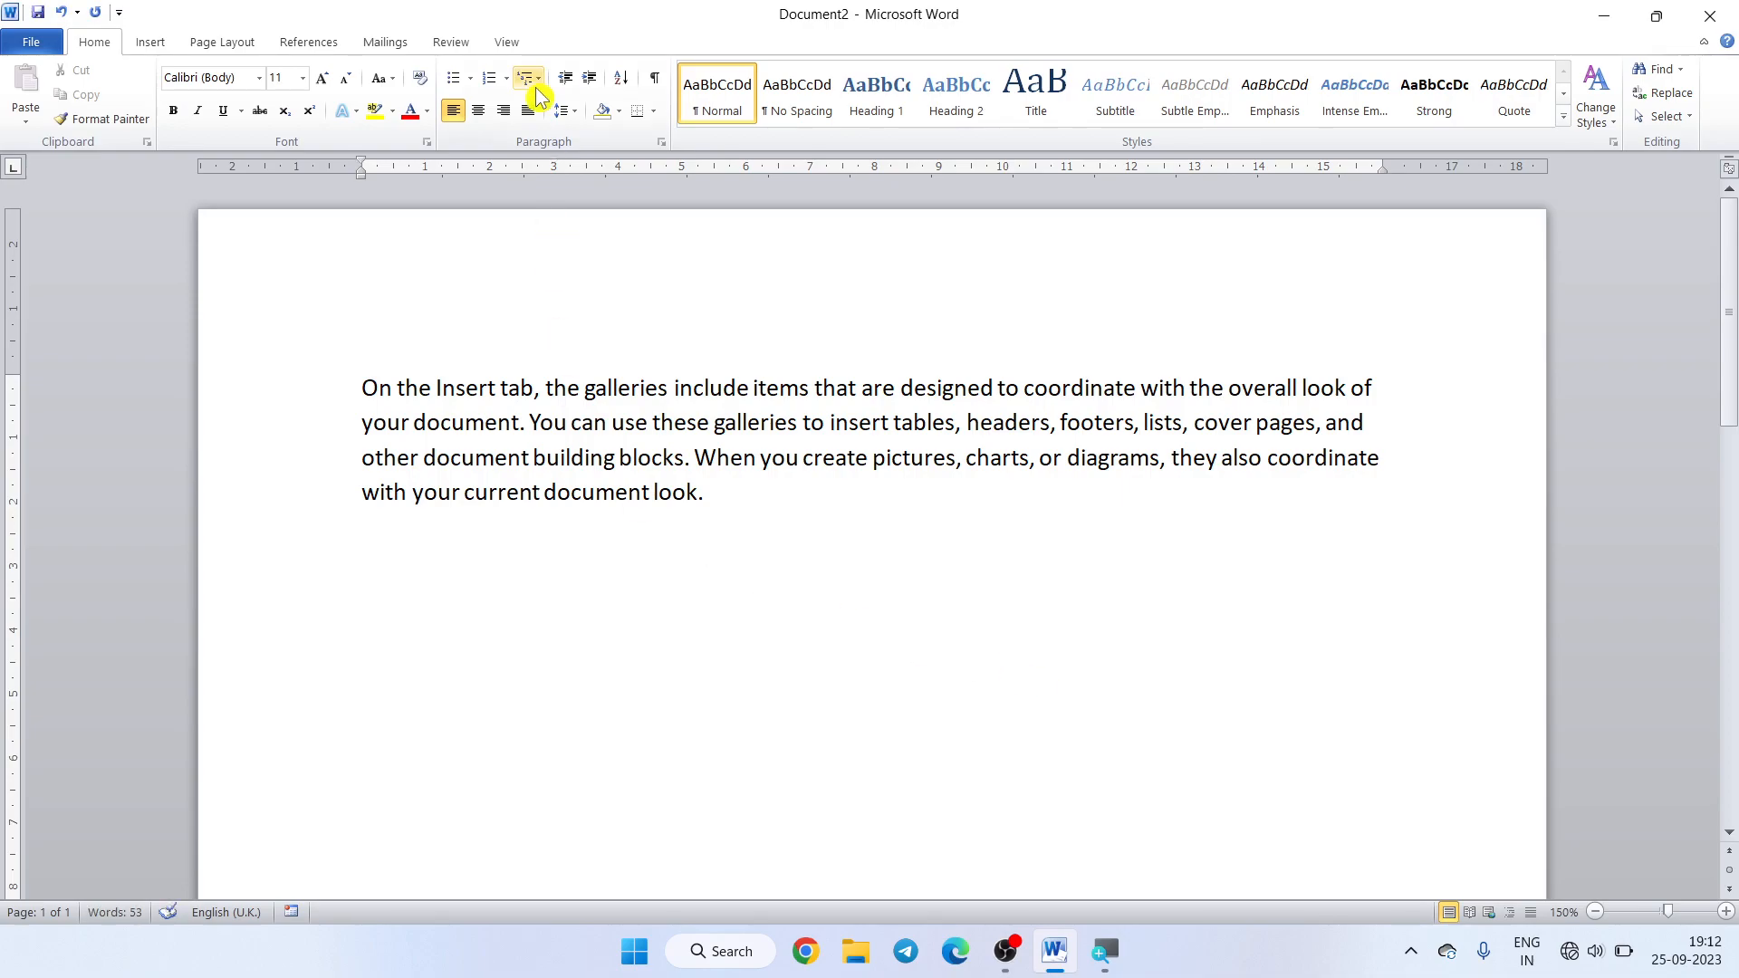
# - Review the left, right, mirror and special indent options in the Paragraph dialog, and close it without applying changes
pyautogui.click(662, 142)
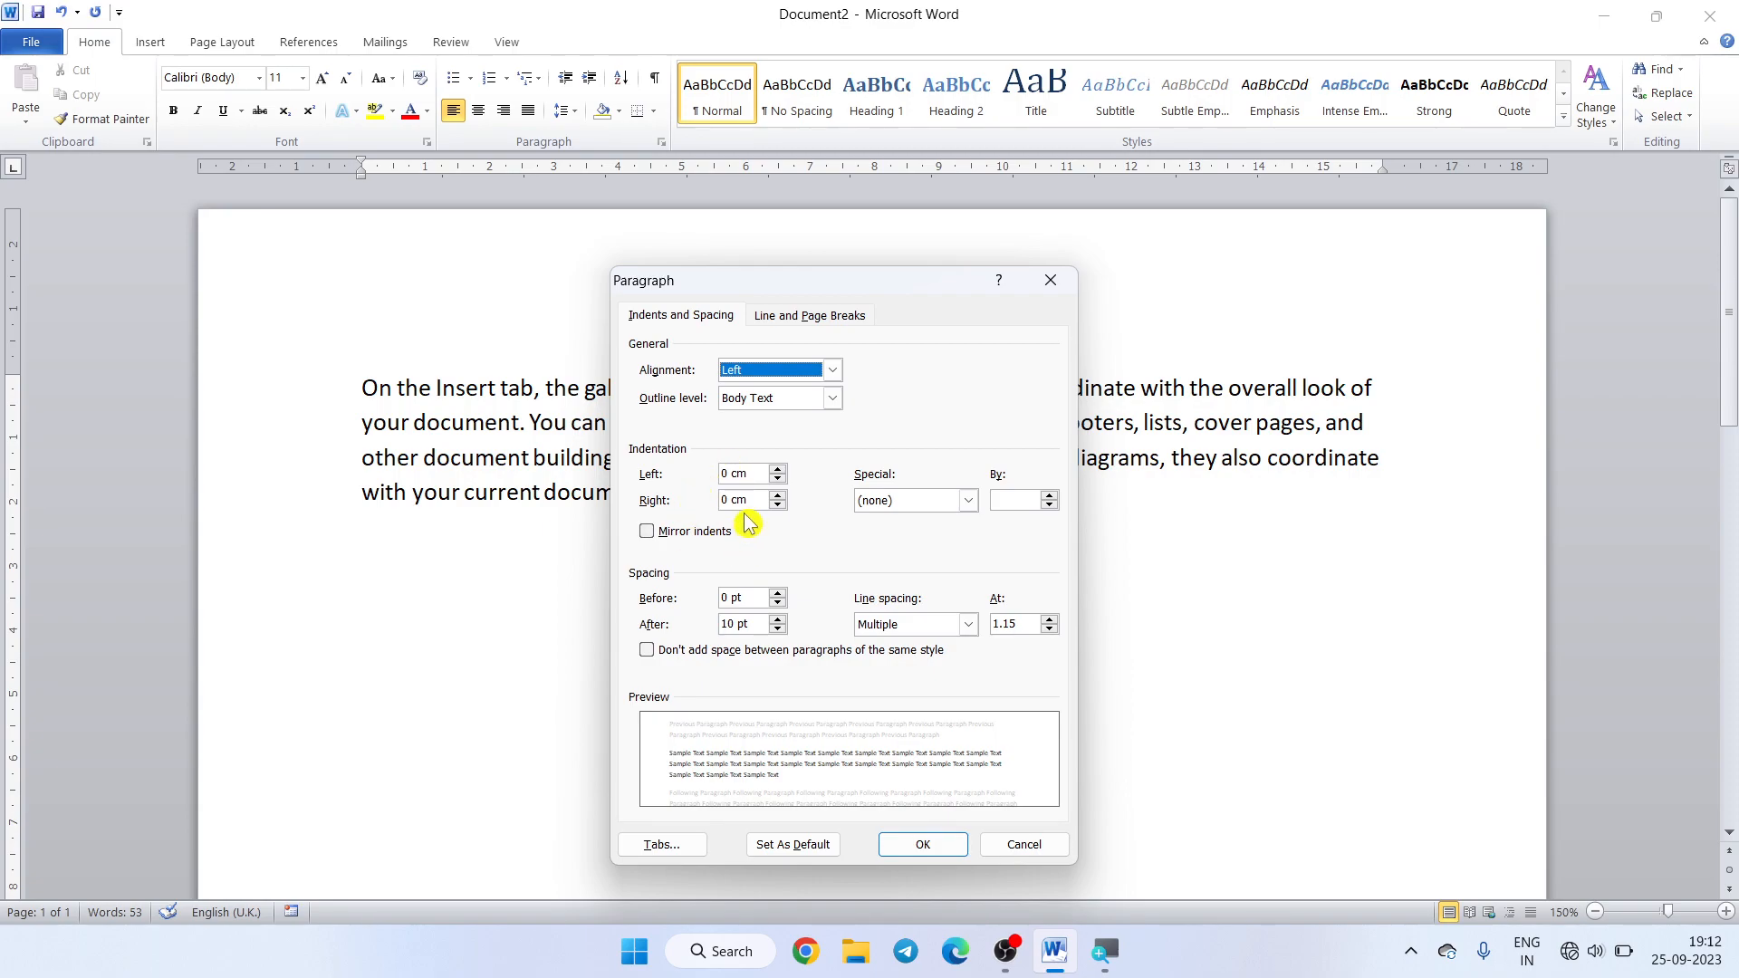
pyautogui.click(646, 532)
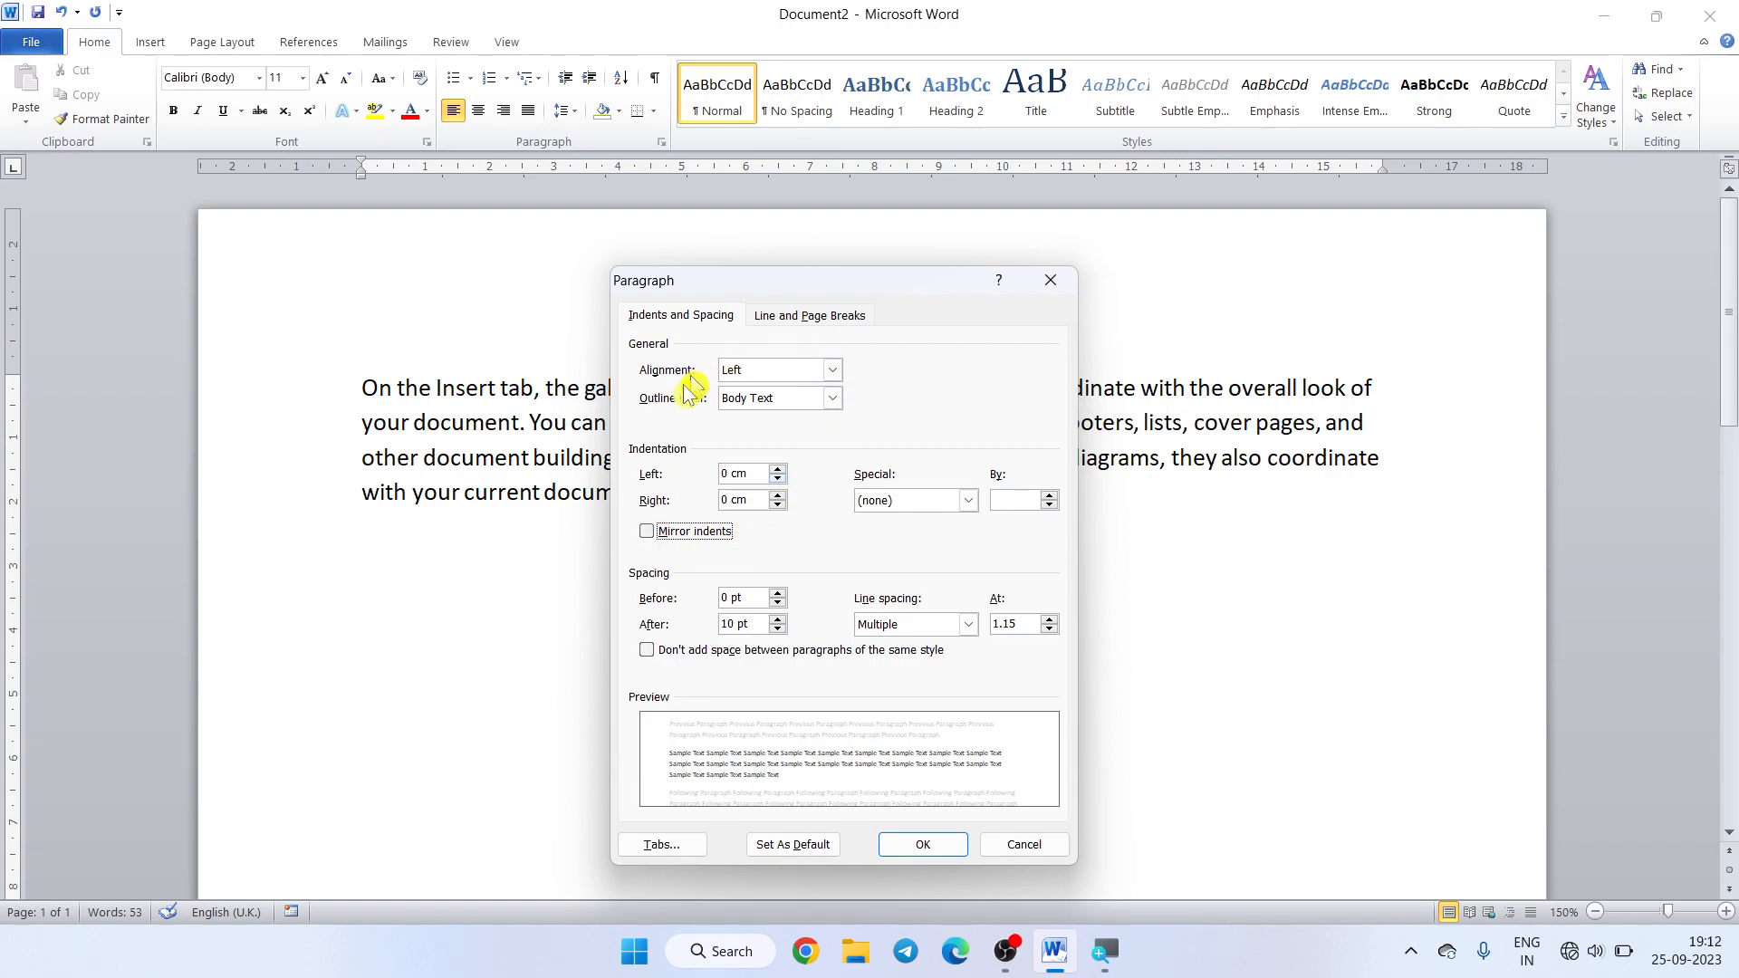
pyautogui.click(967, 501)
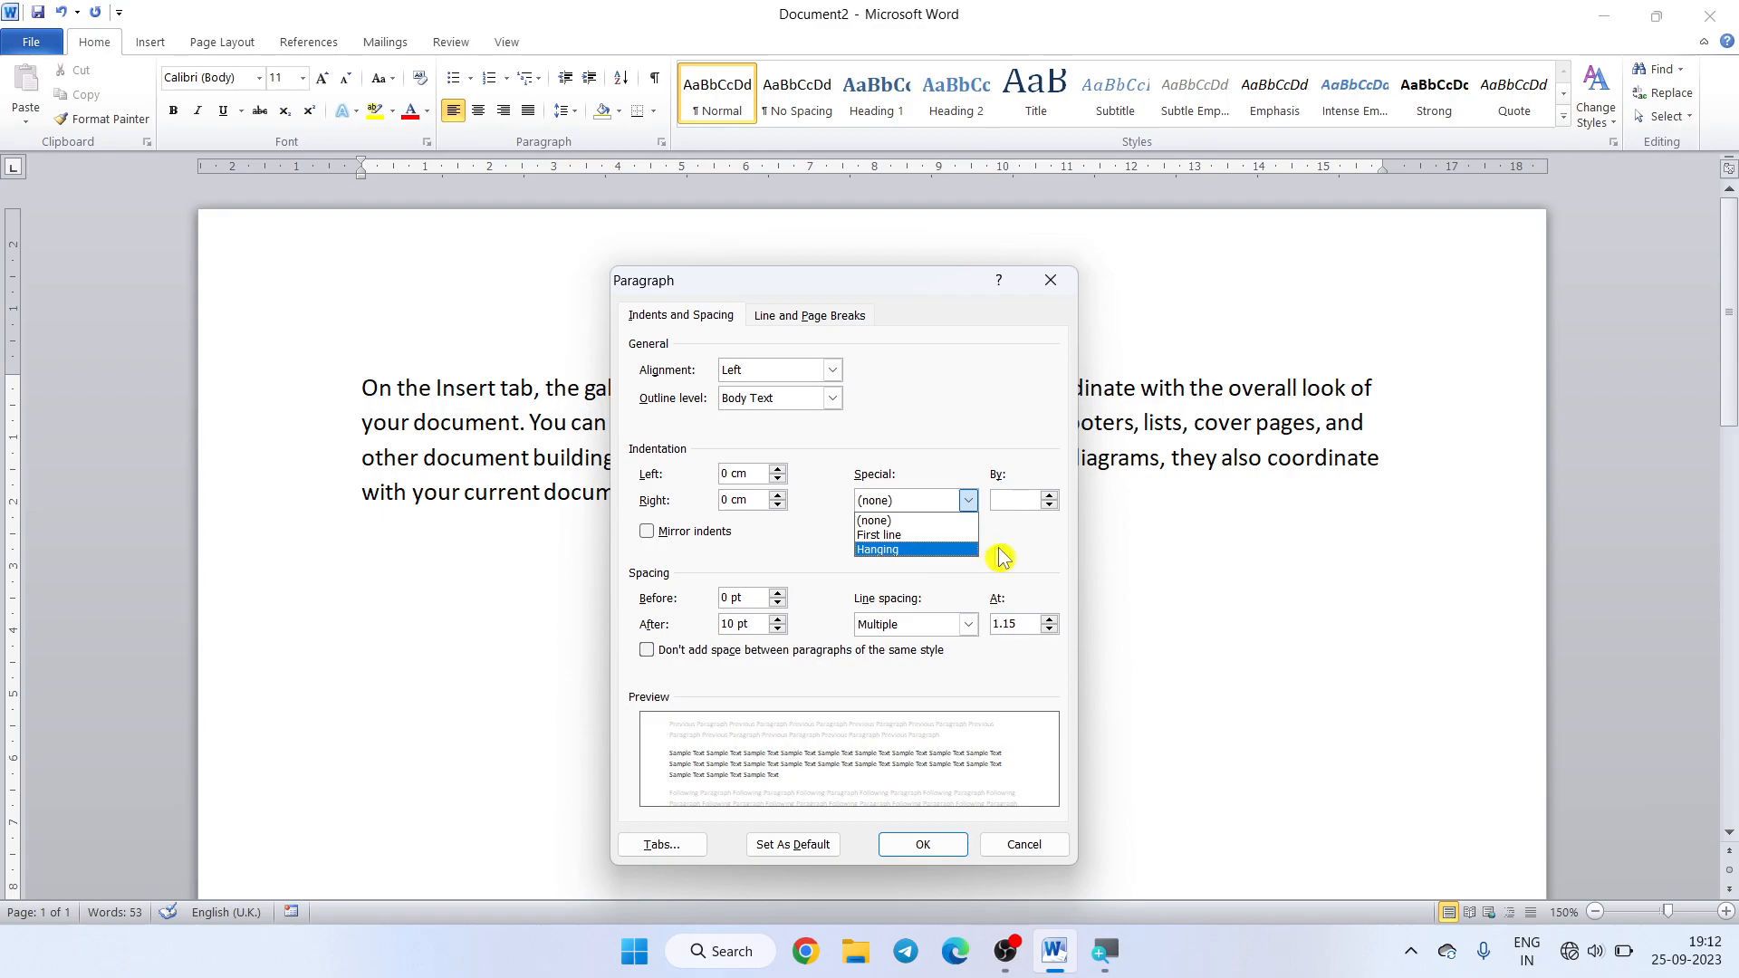
pyautogui.click(1032, 557)
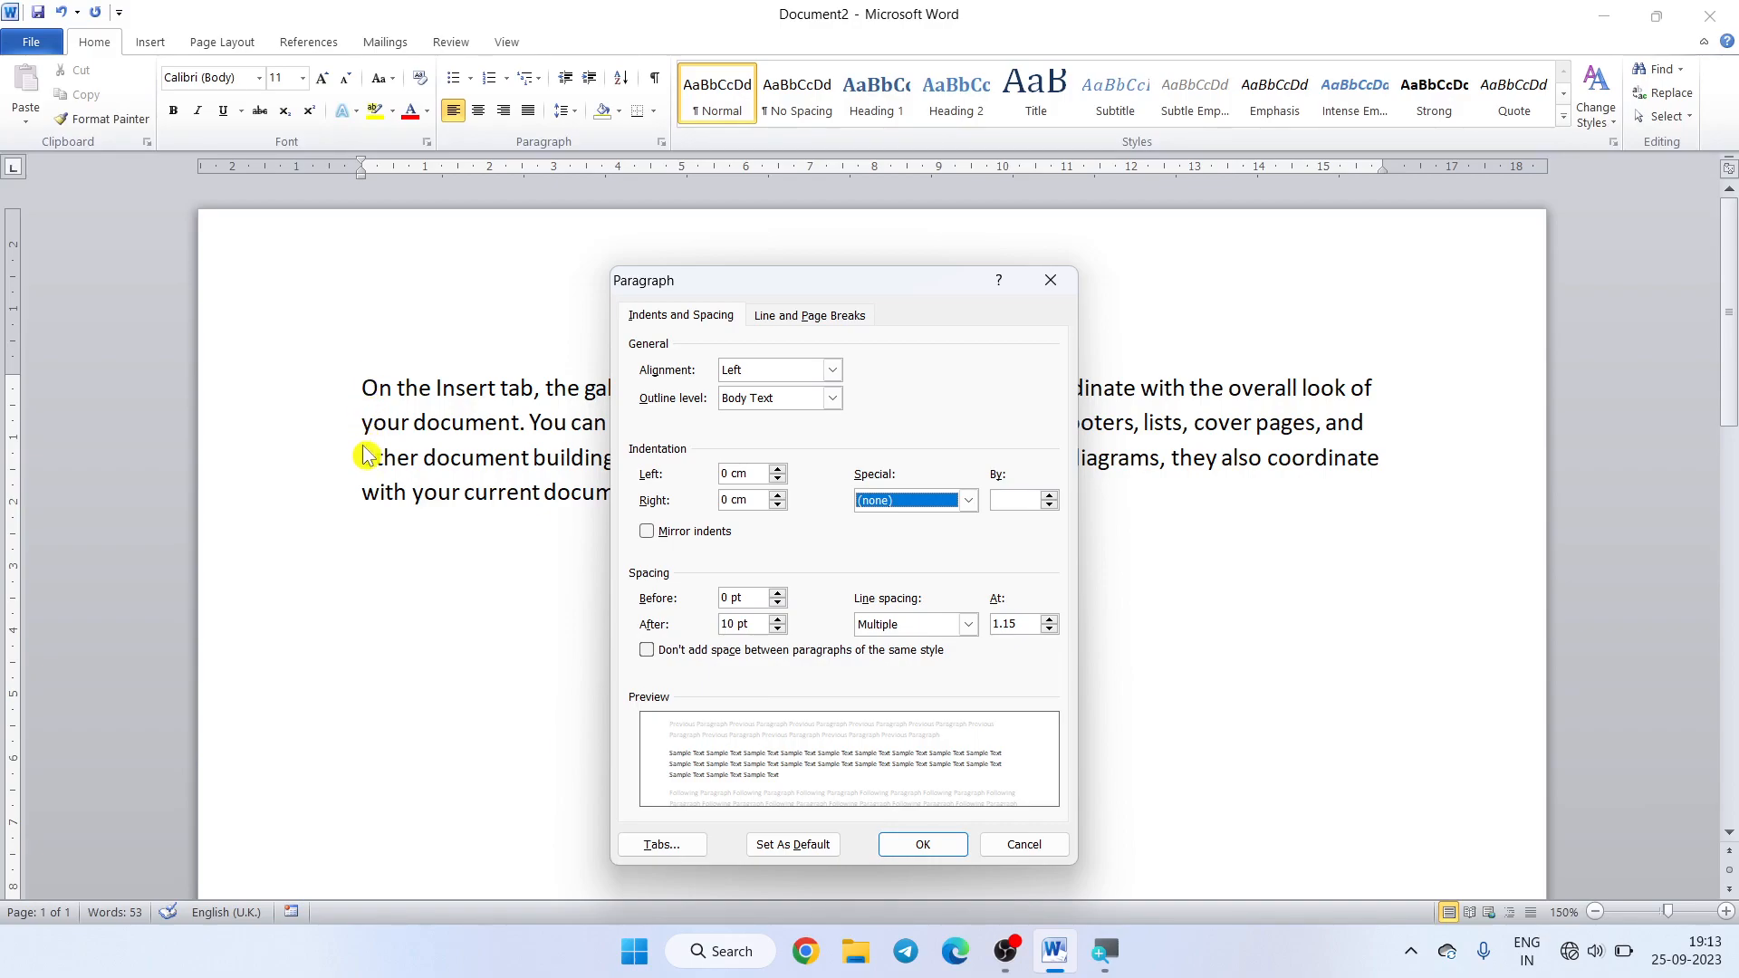
pyautogui.click(363, 485)
pyautogui.click(1049, 848)
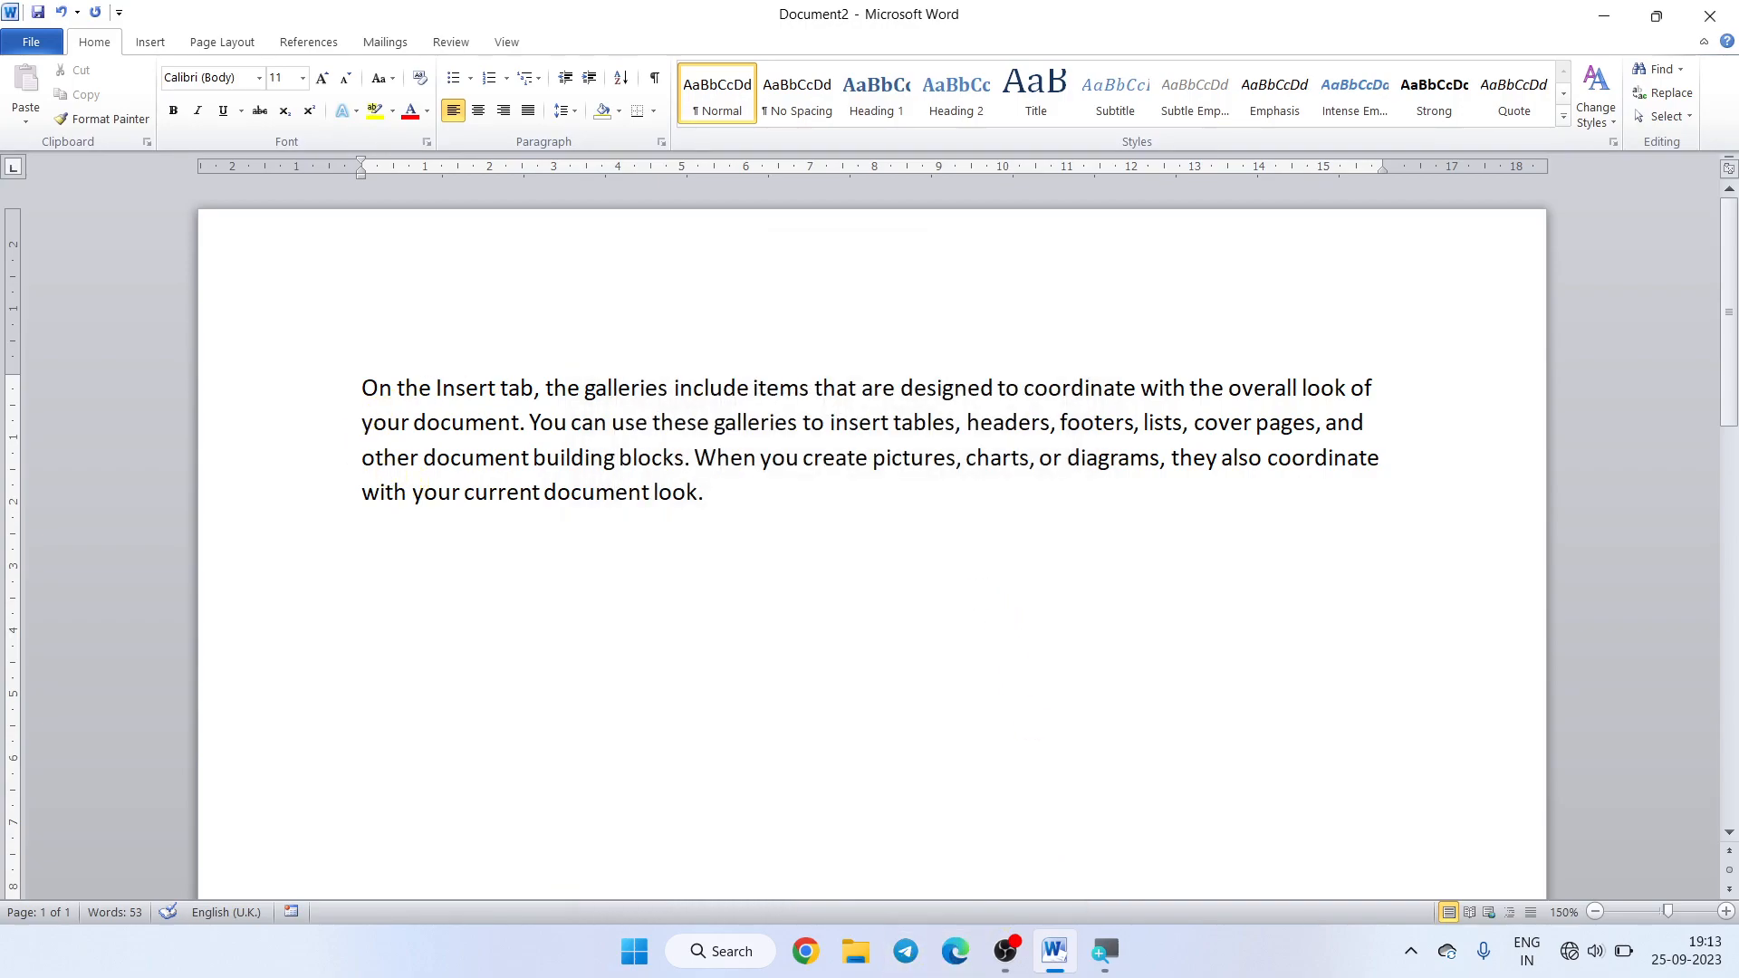
# - Replace the whole document text with three sample paragraphs generated by the =RAND function
pyautogui.hotkey('ctrl', 'a')
pyautogui.press('Delete')
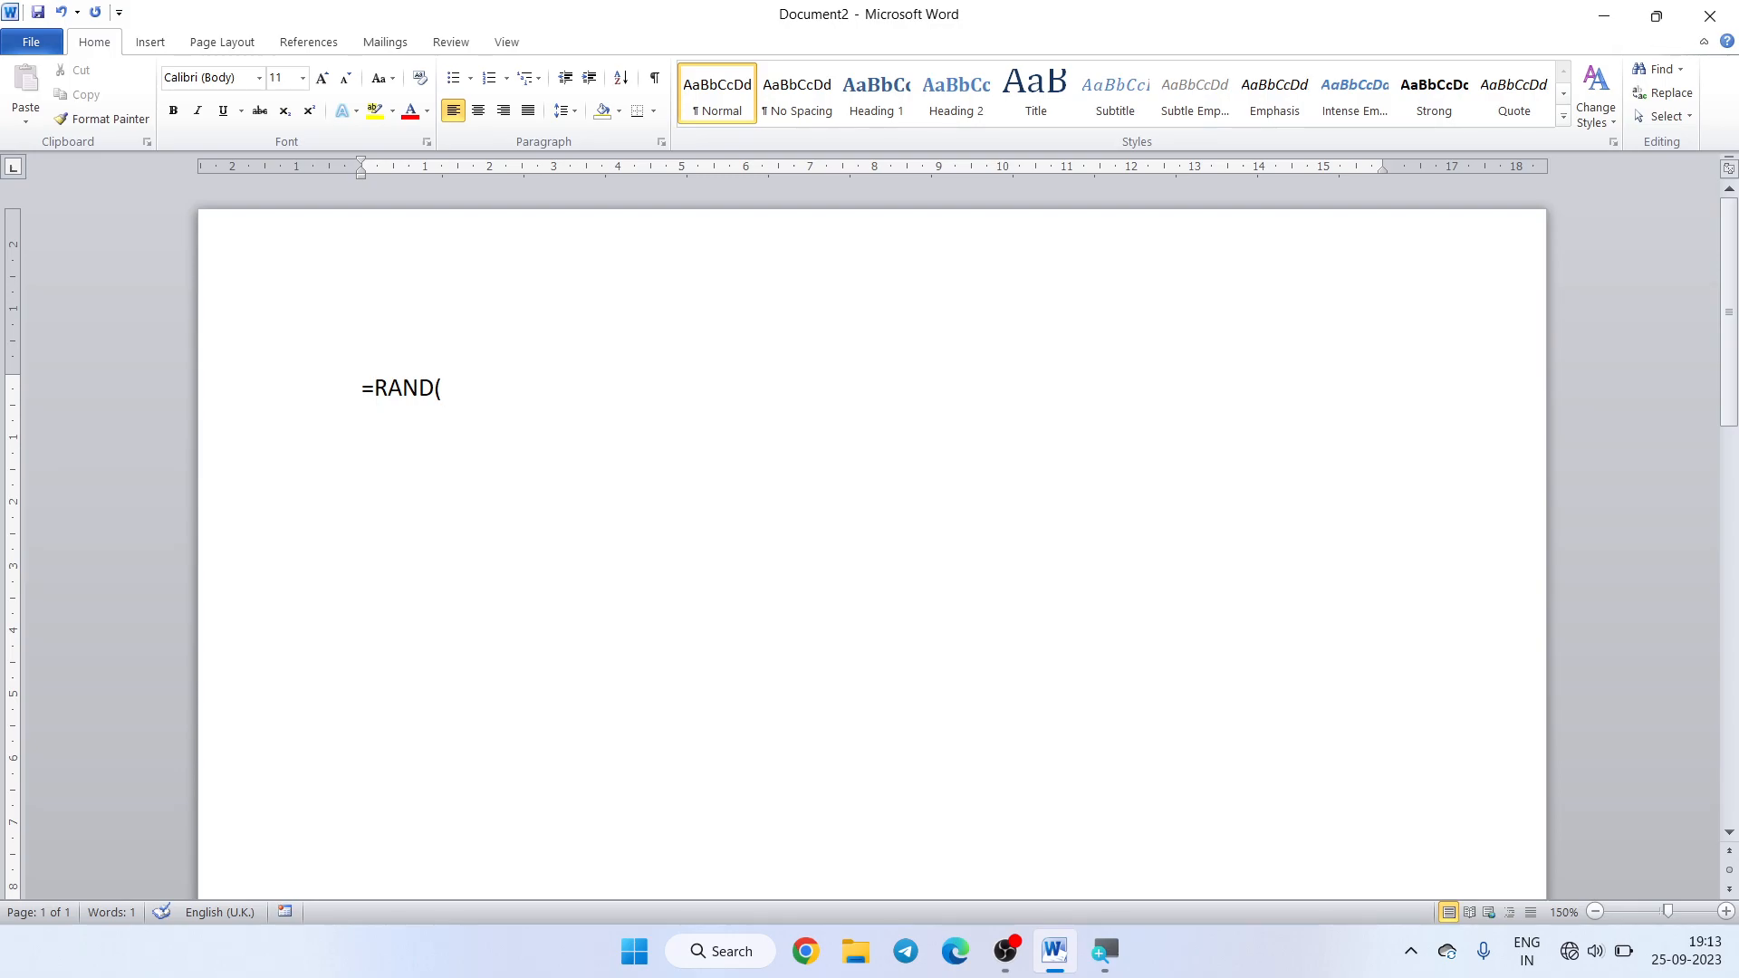
pyautogui.press('Return')
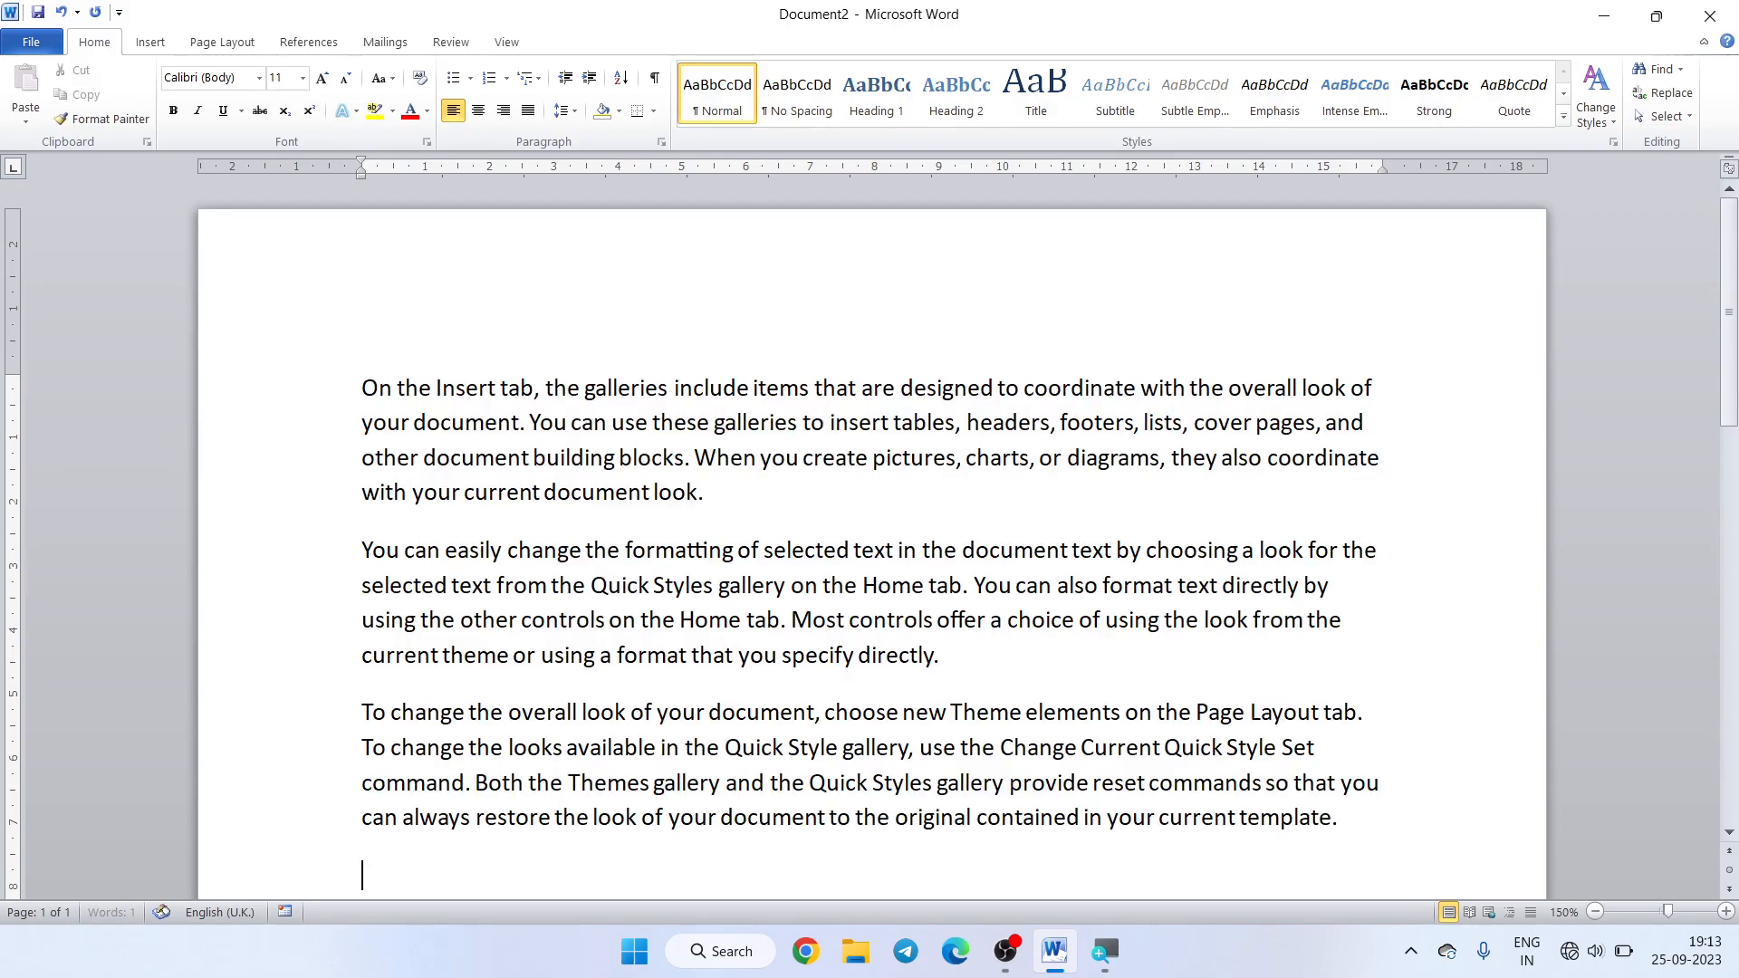
pyautogui.scroll(-2, 797, 551)
pyautogui.scroll(1, 787, 553)
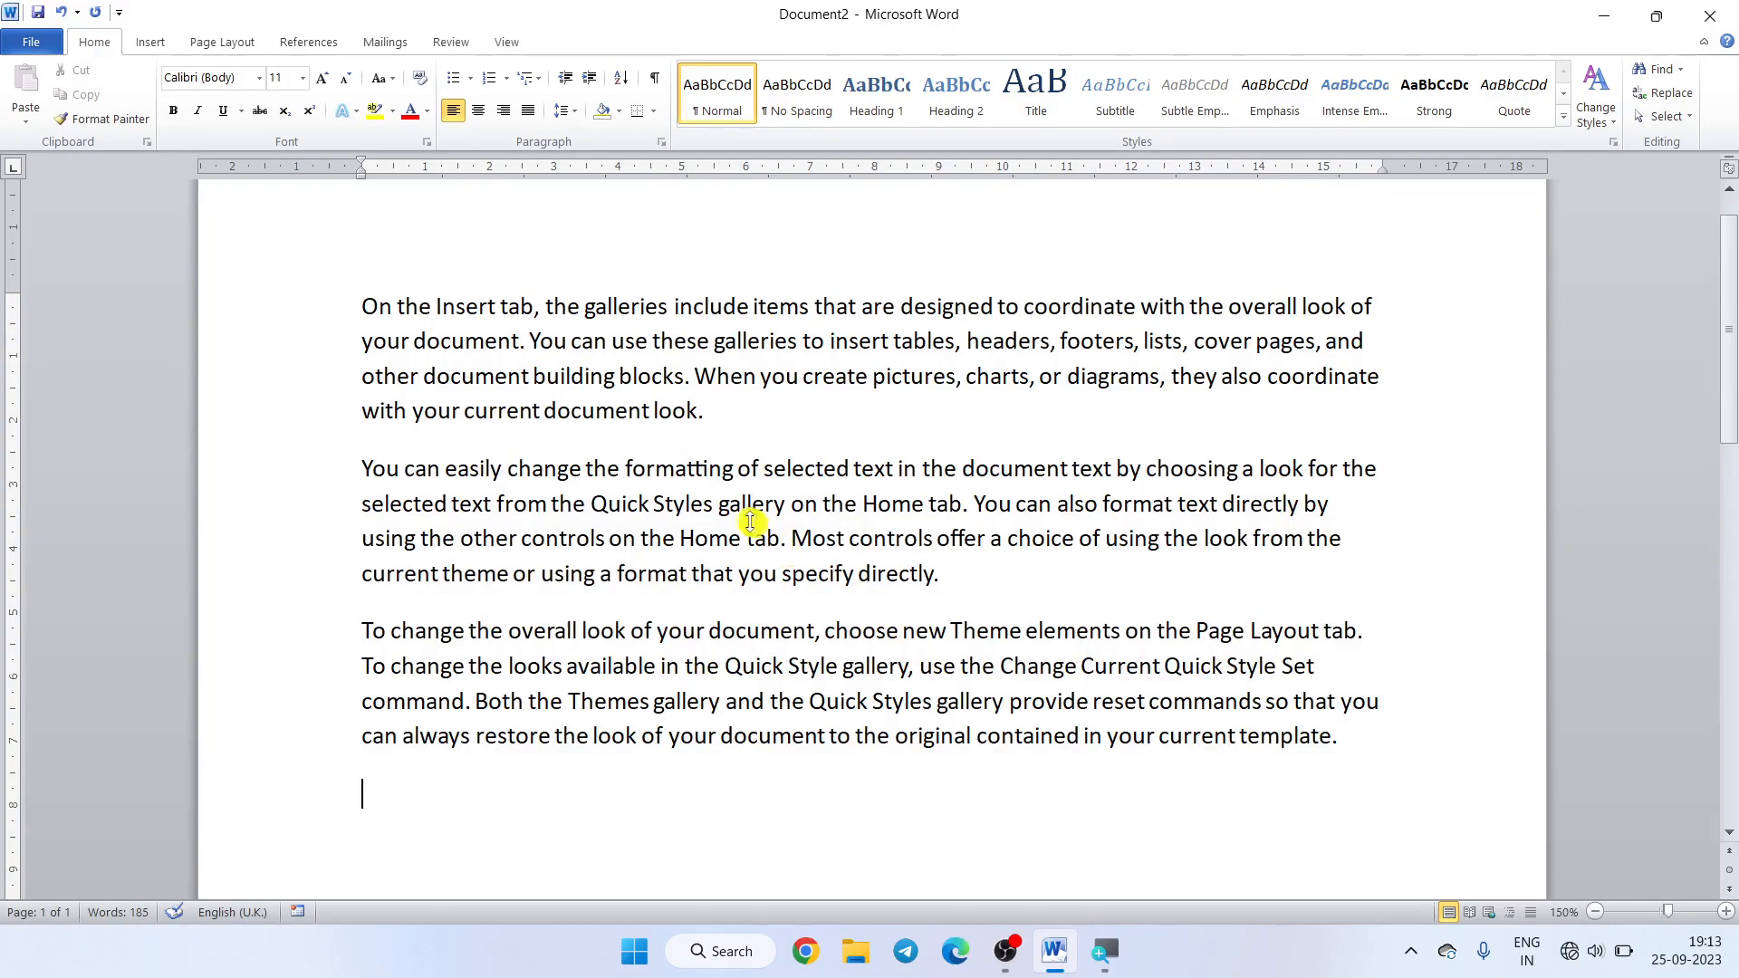
# - Highlight the three sample paragraphs one after another and examine the spacing settings in the Paragraph dialog
pyautogui.moveTo(331, 309); pyautogui.dragTo(339, 415)
pyautogui.moveTo(337, 478); pyautogui.dragTo(336, 580)
pyautogui.moveTo(333, 639); pyautogui.dragTo(334, 734)
pyautogui.click(328, 670)
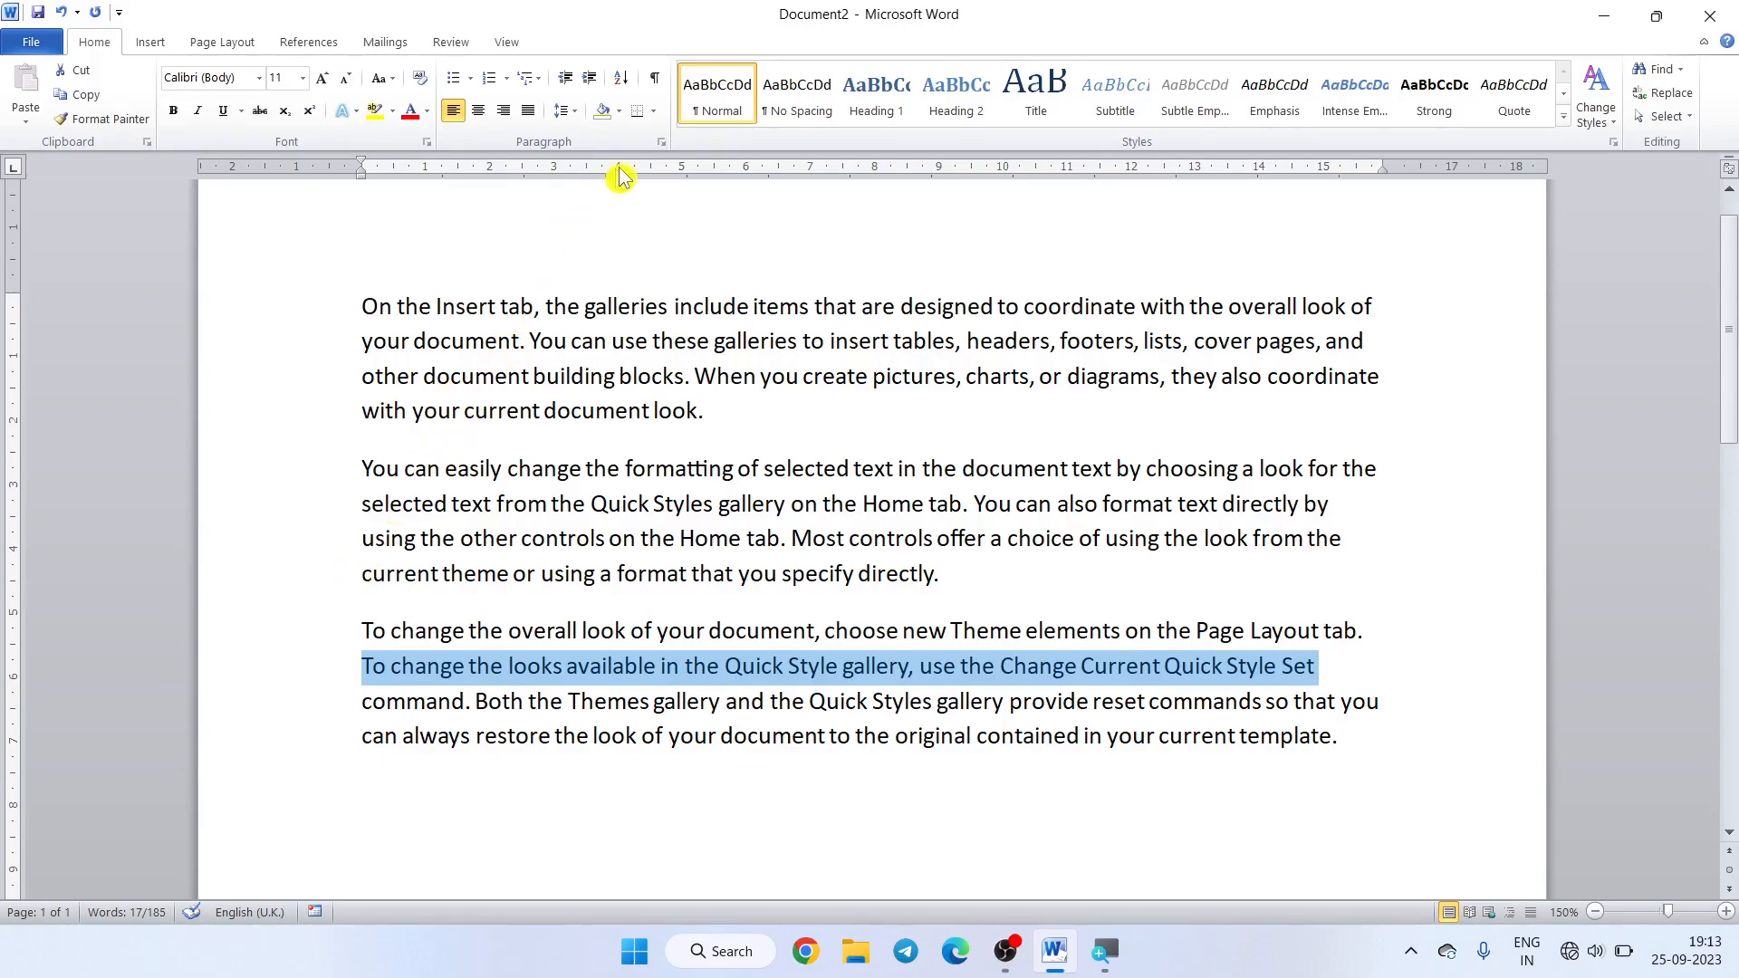
pyautogui.click(660, 142)
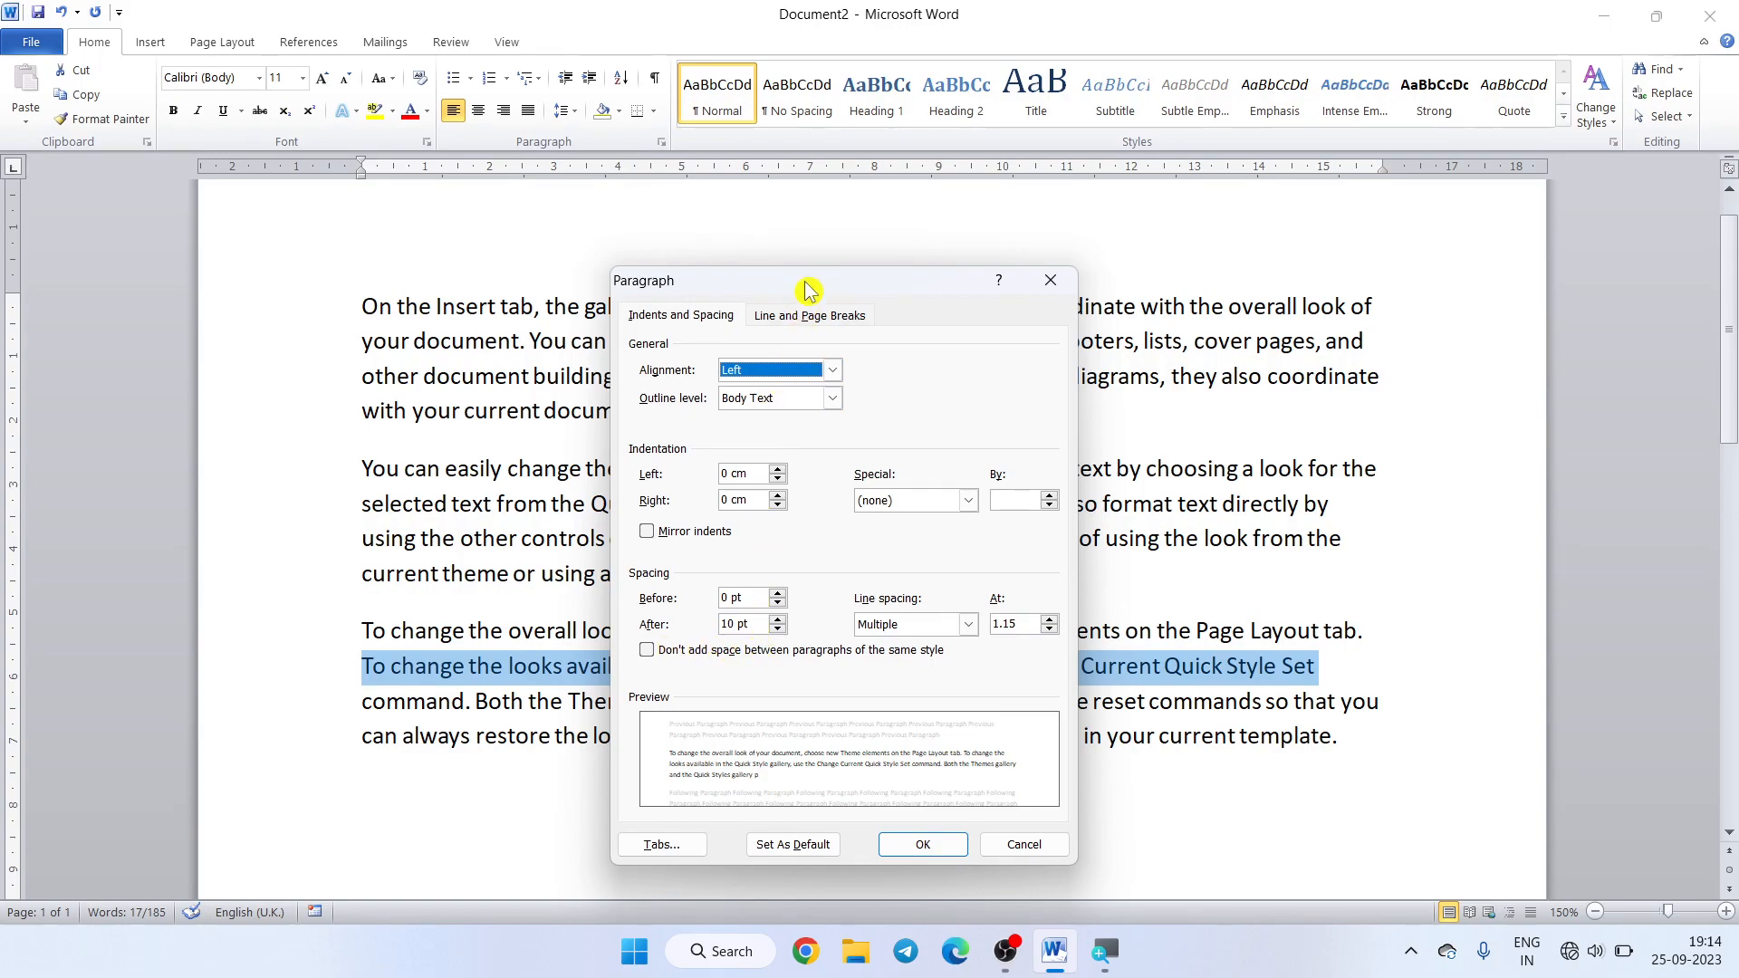
pyautogui.moveTo(809, 288); pyautogui.dragTo(1198, 238)
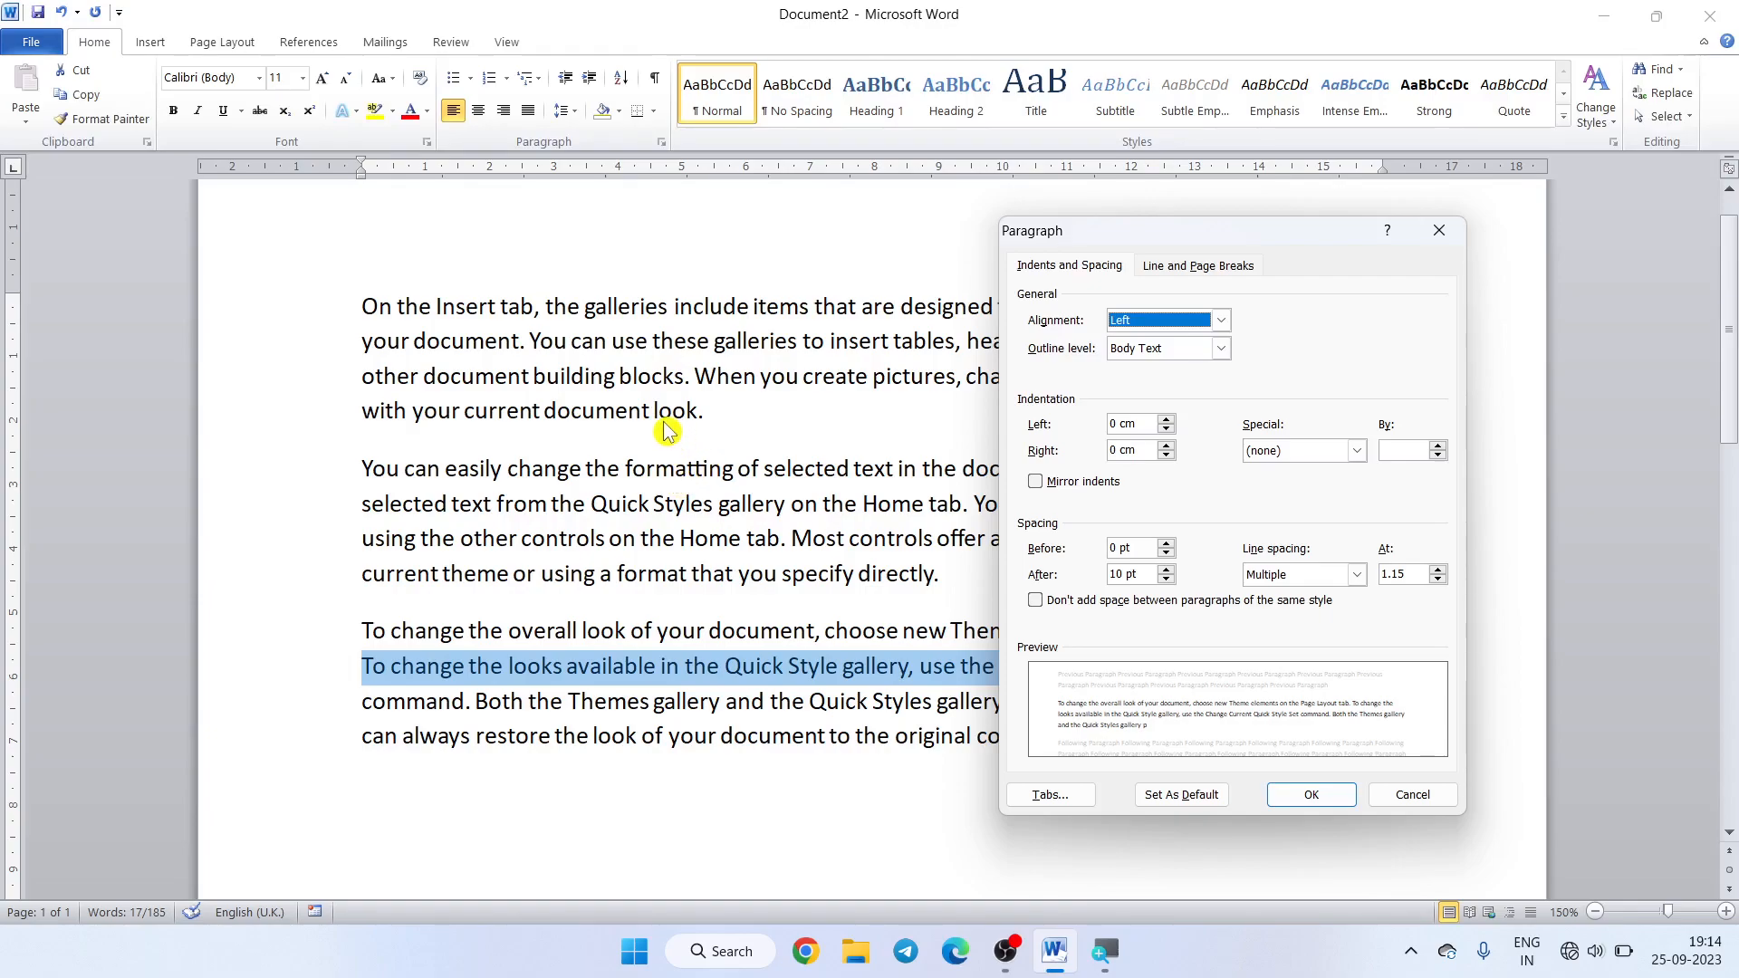
pyautogui.click(679, 475)
pyautogui.click(1440, 230)
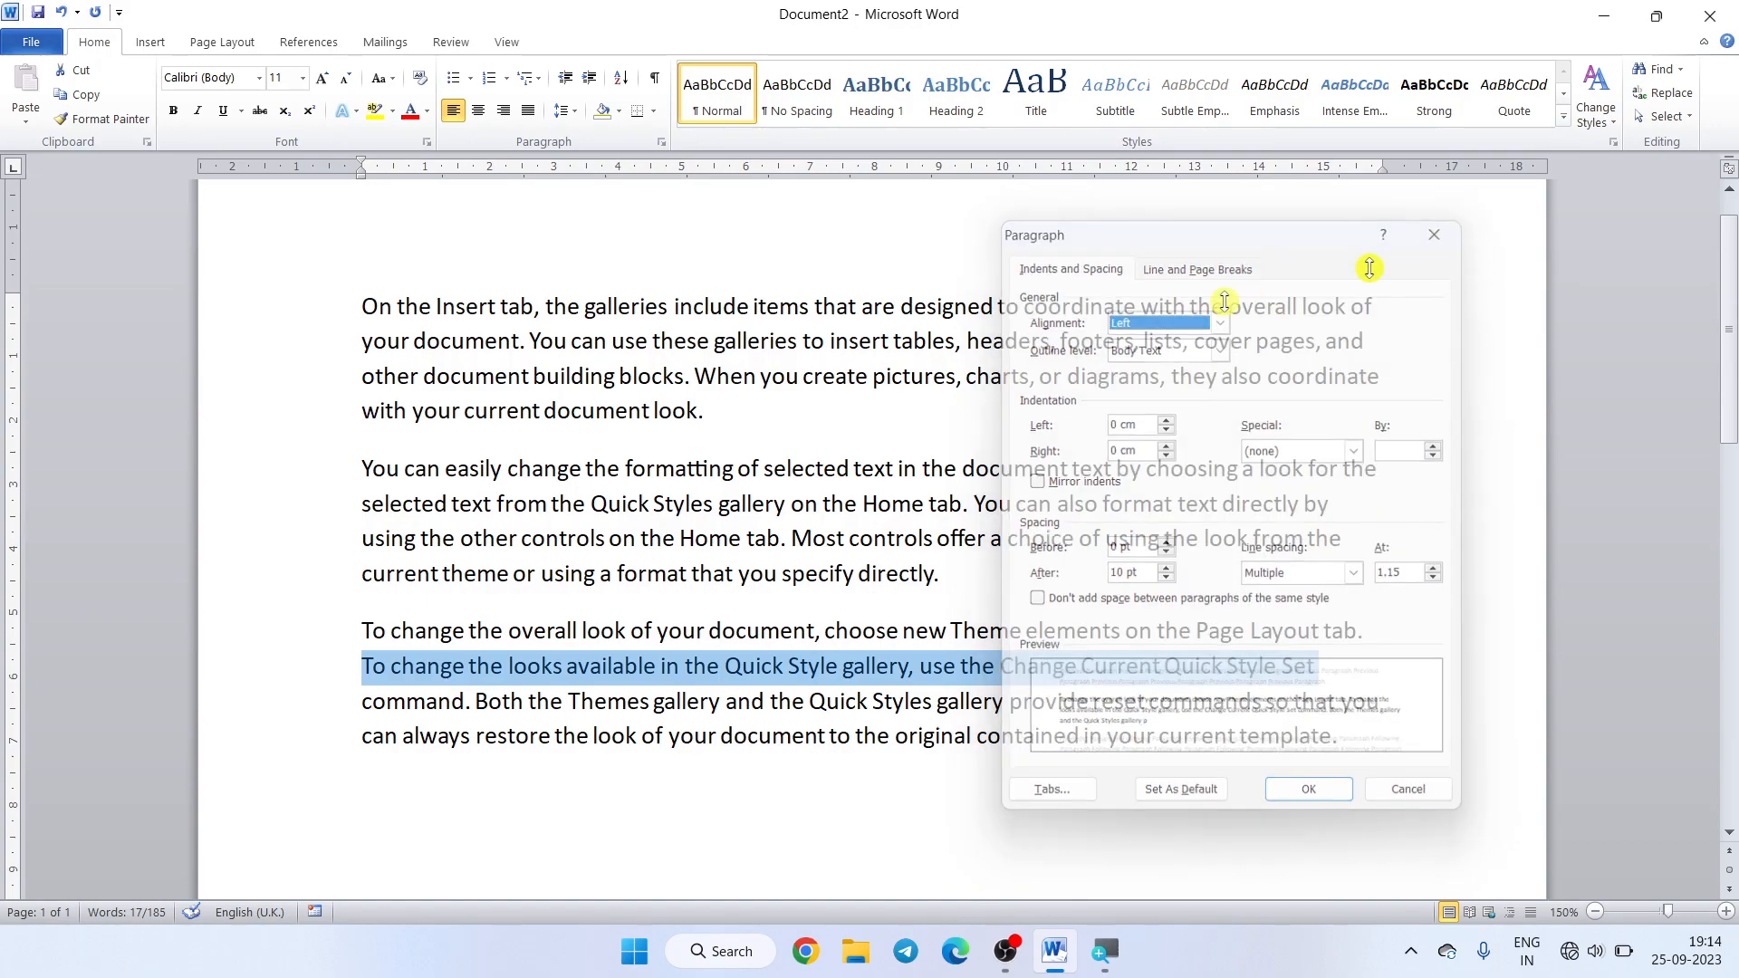
# - Set the spacing after all three sample paragraphs to 0 pt and check the gaps between them
pyautogui.moveTo(284, 306); pyautogui.dragTo(321, 736)
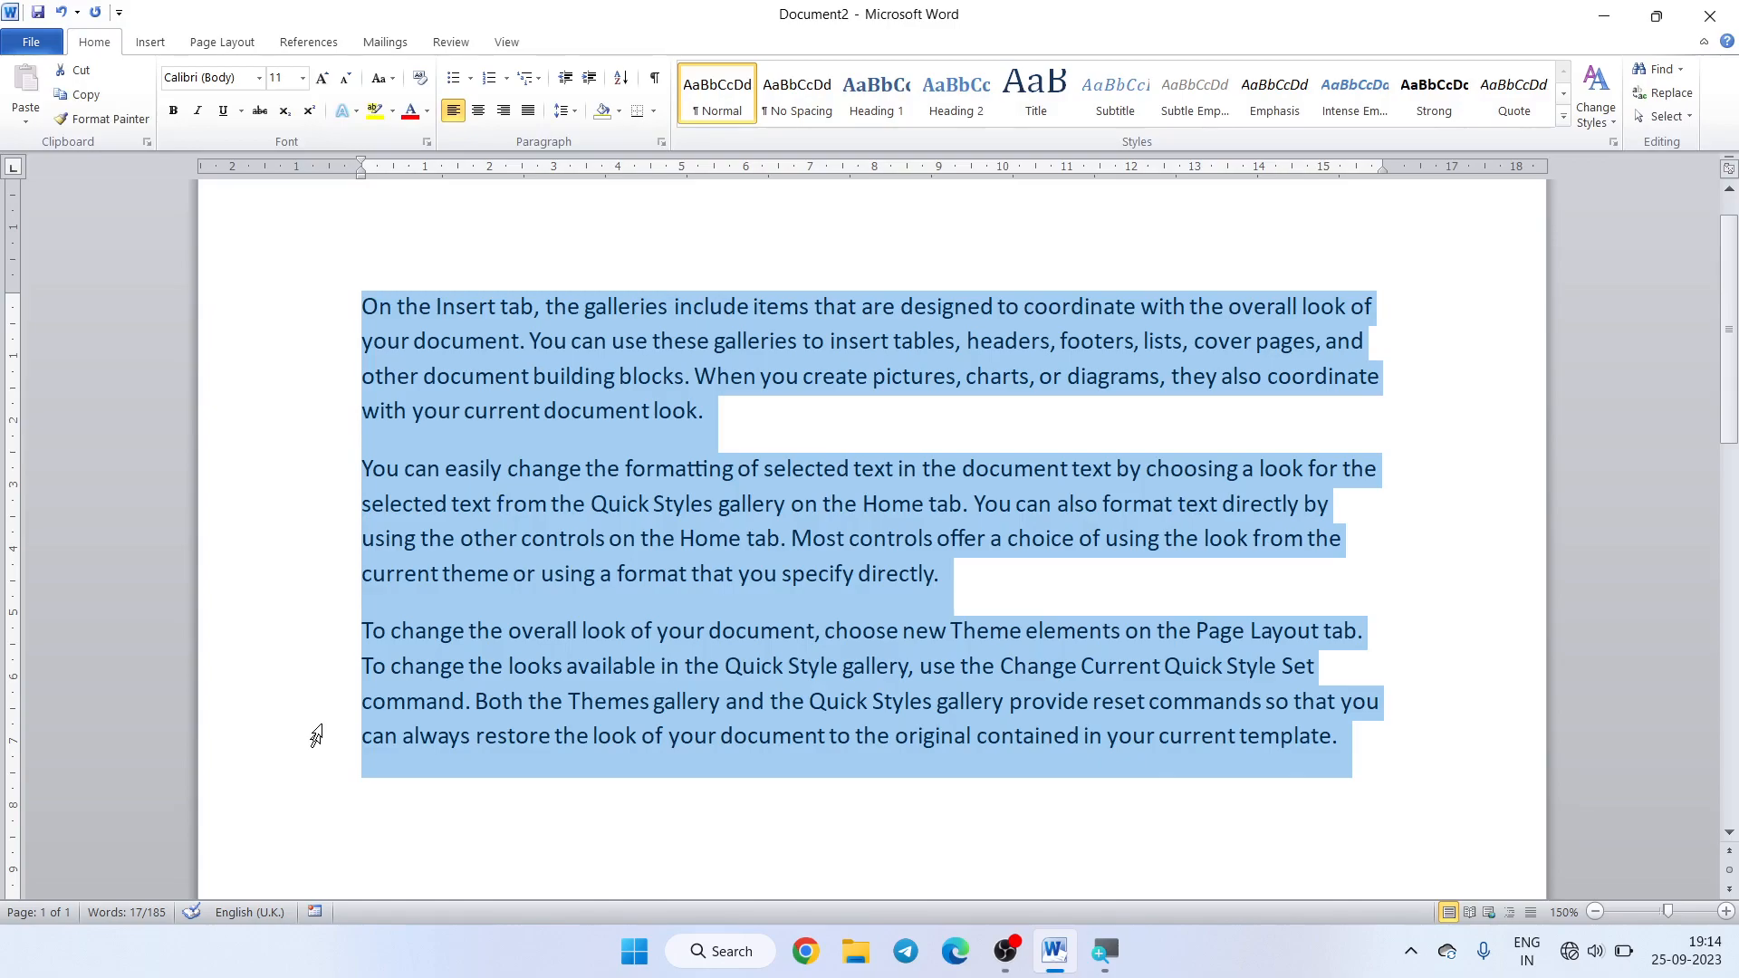
pyautogui.click(662, 143)
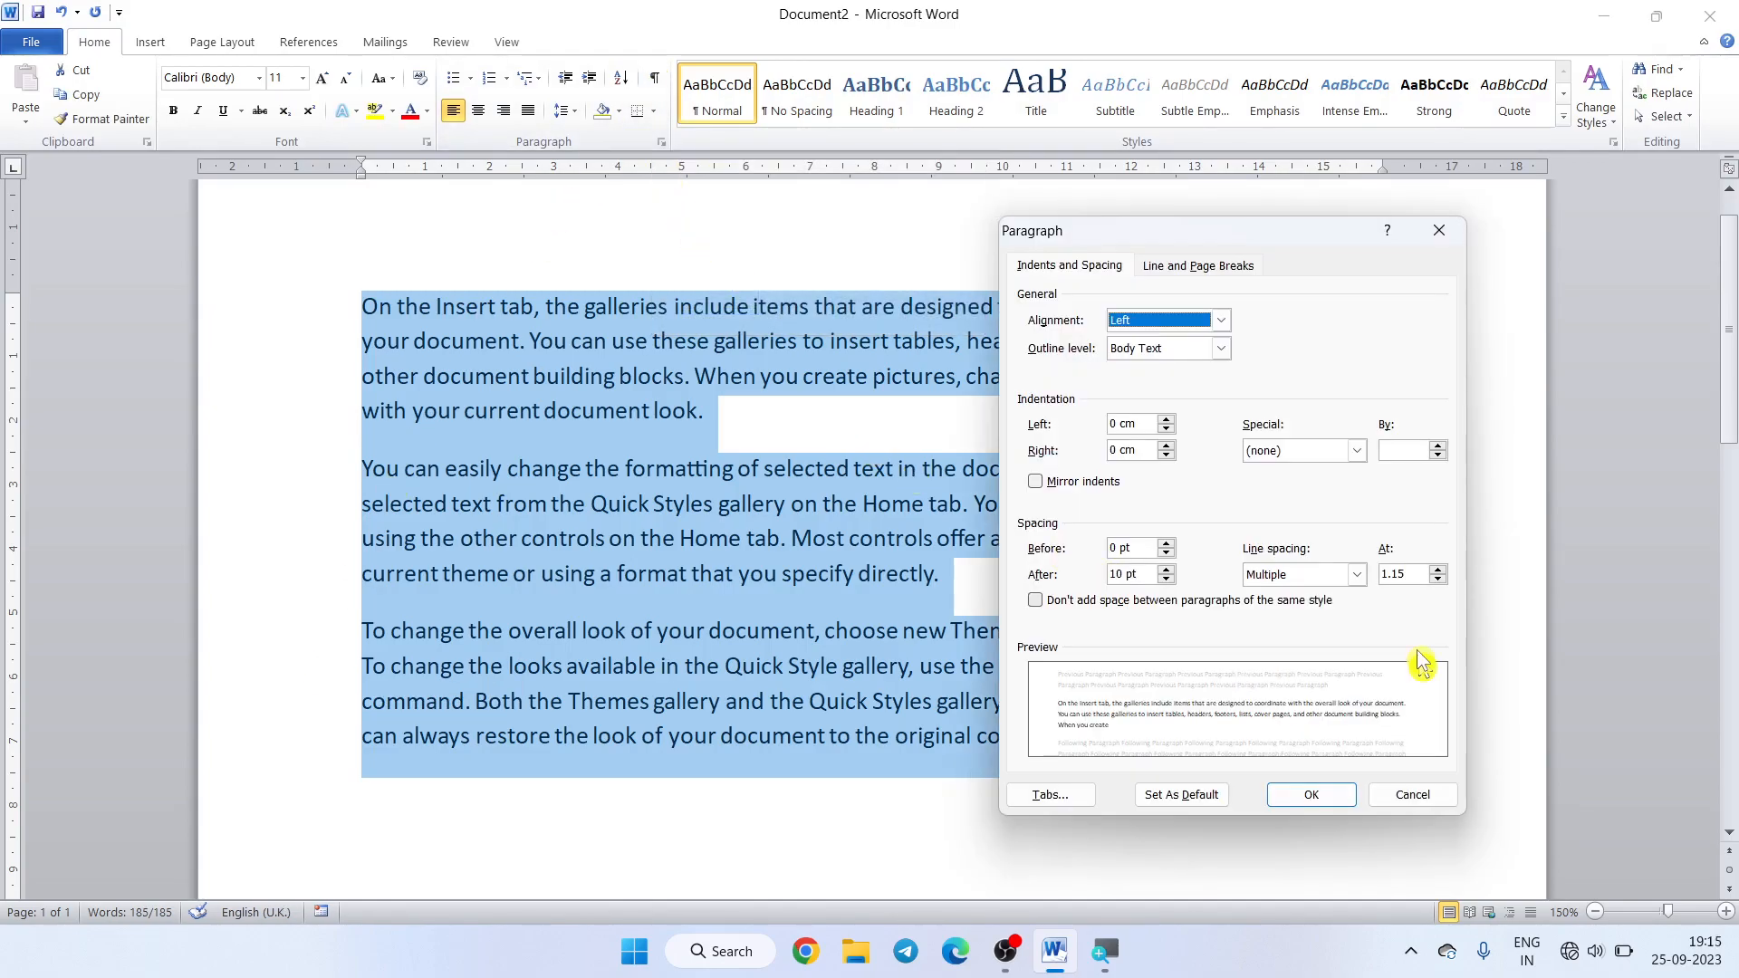
pyautogui.click(1167, 579)
pyautogui.click(1167, 580)
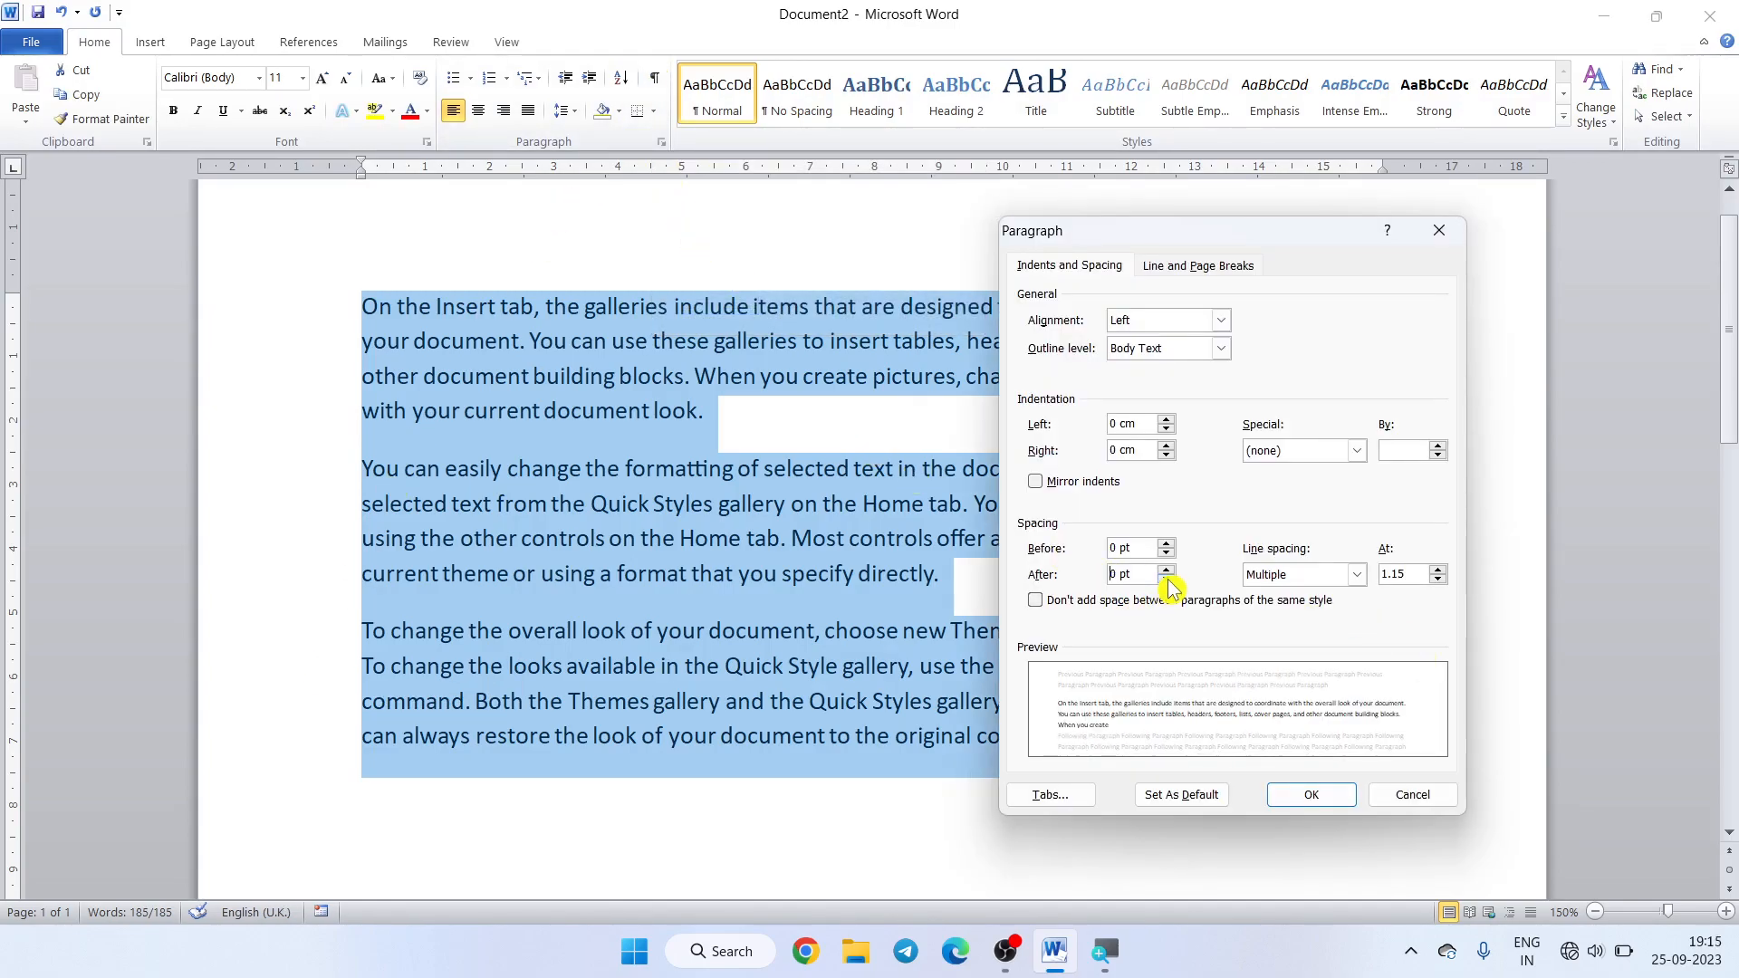
pyautogui.click(1311, 796)
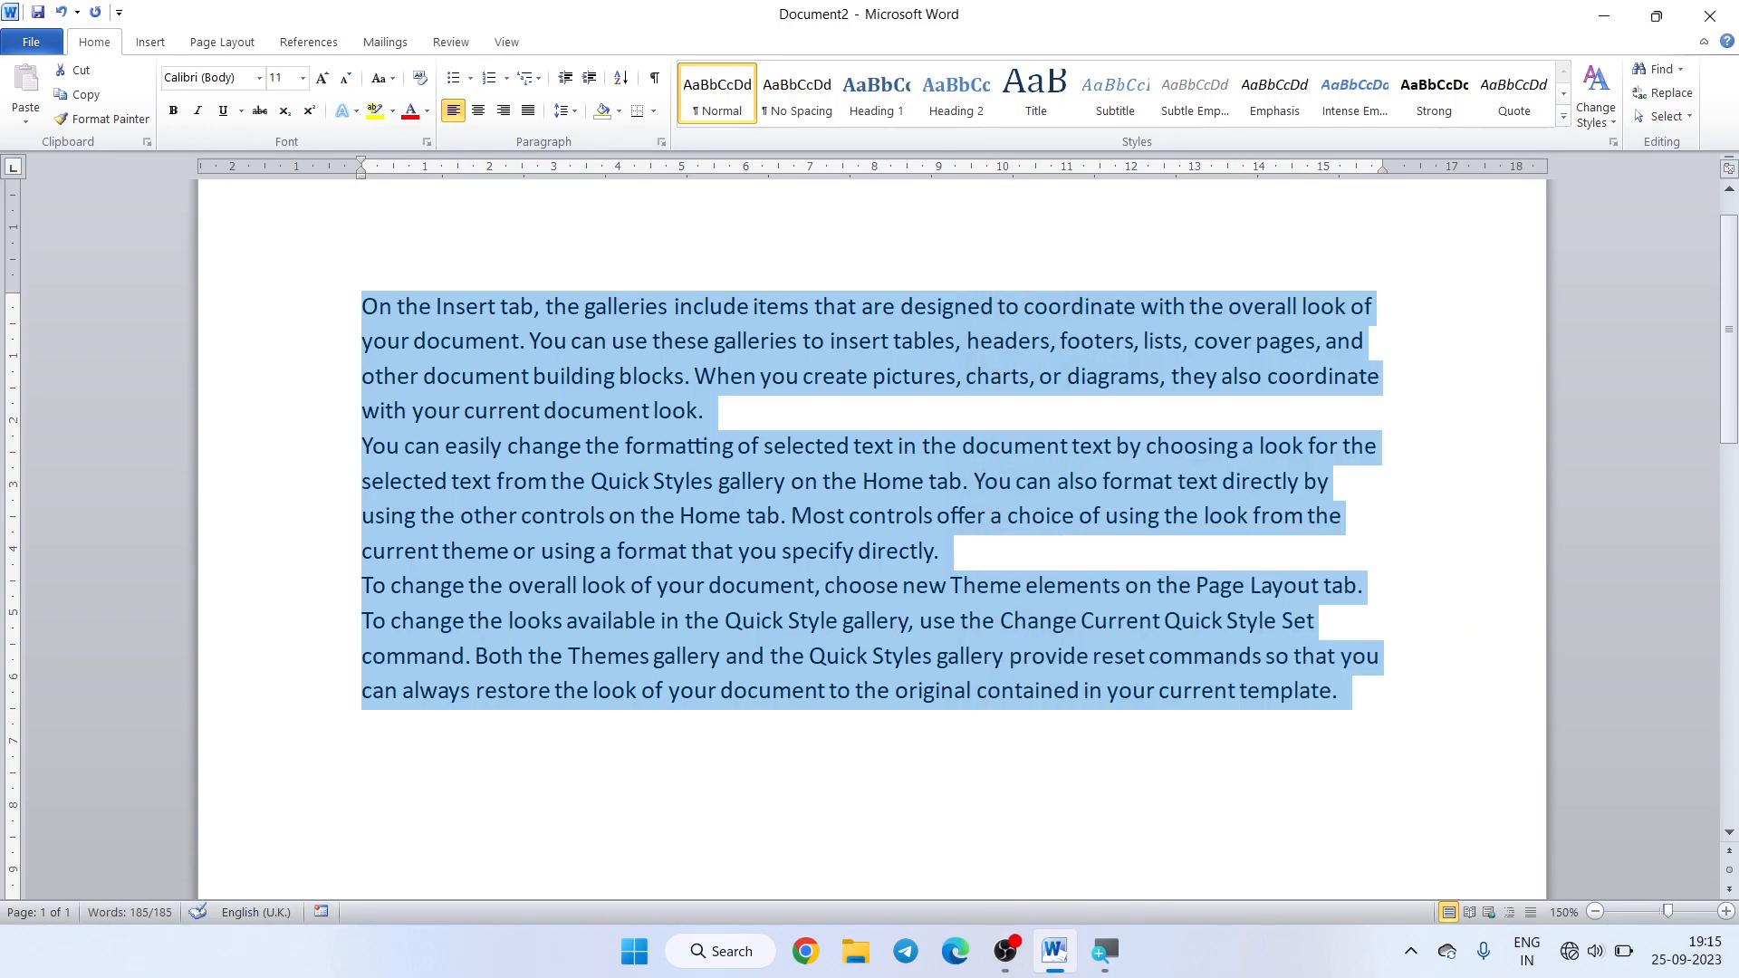
pyautogui.click(534, 675)
pyautogui.moveTo(346, 317); pyautogui.dragTo(339, 467)
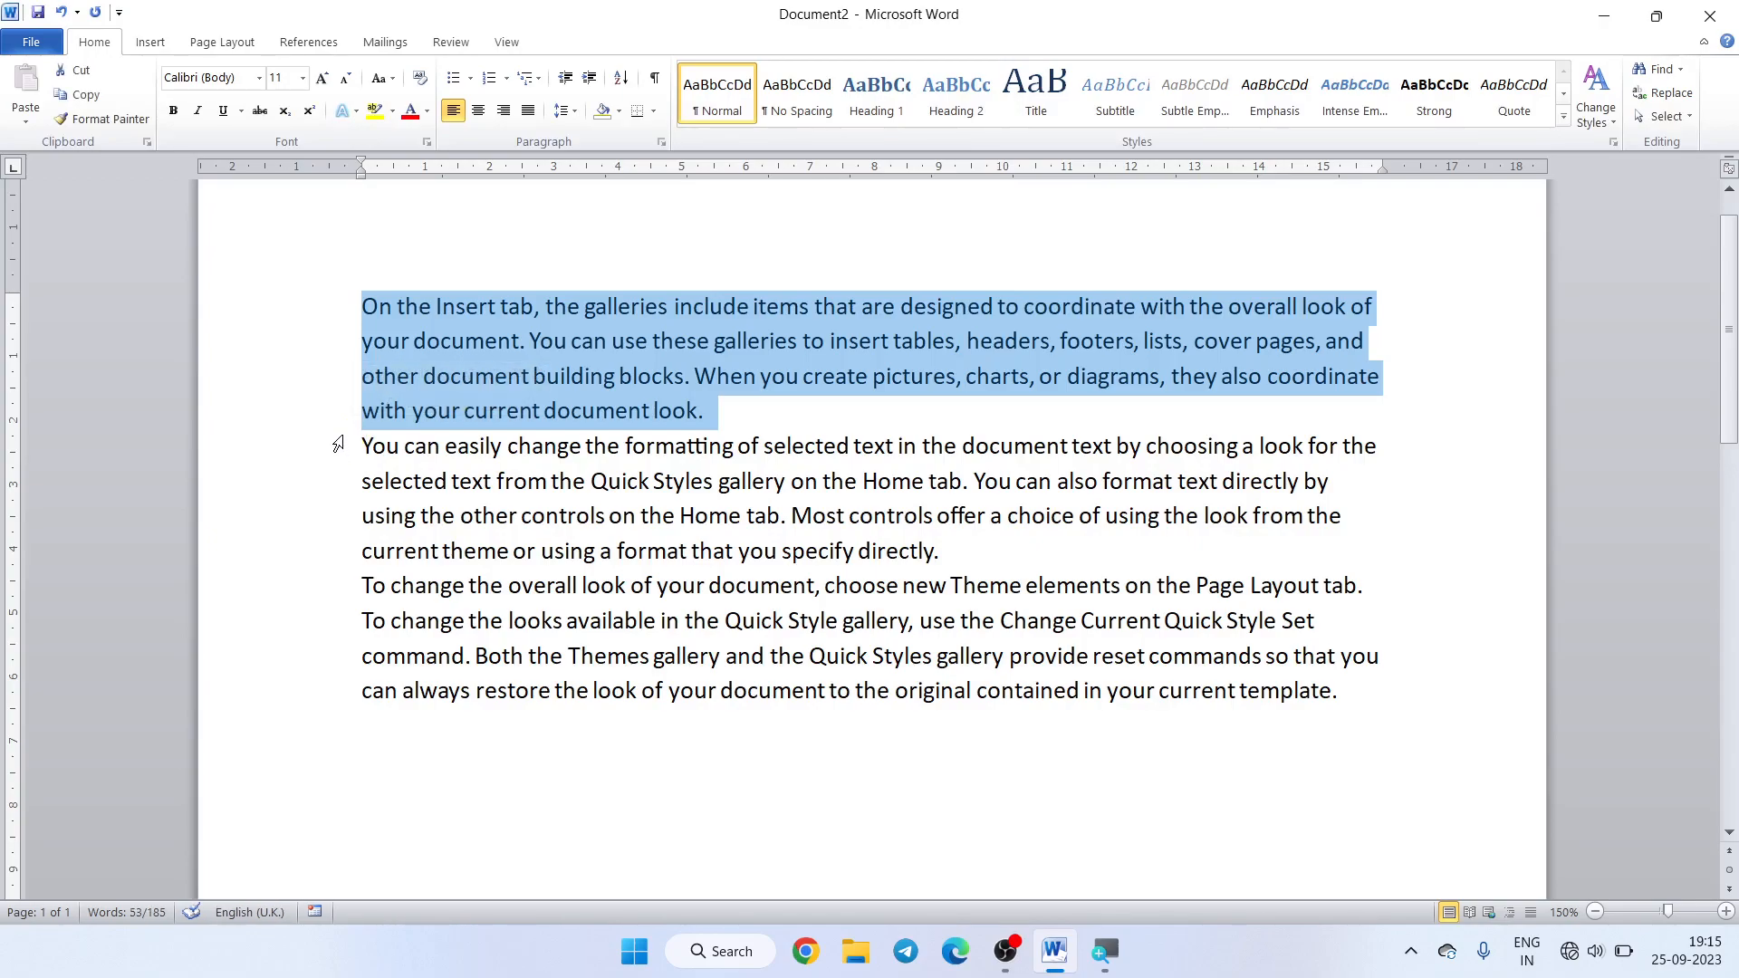
pyautogui.click(335, 443)
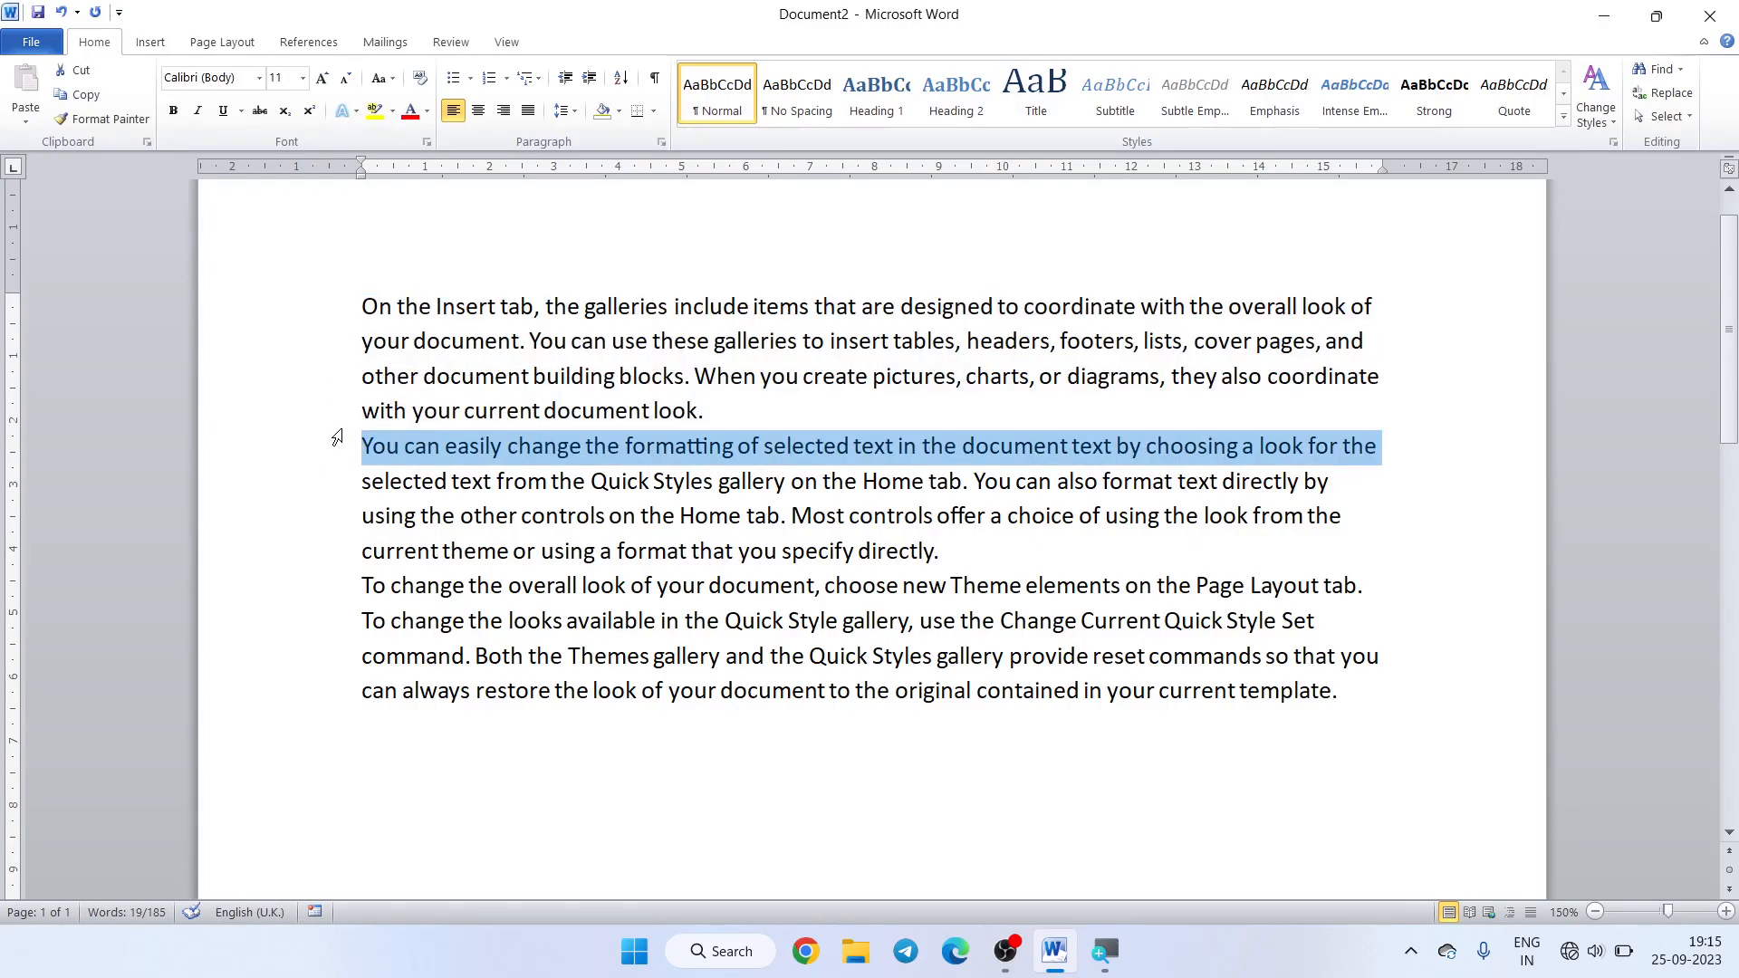
pyautogui.click(339, 434)
pyautogui.click(741, 426)
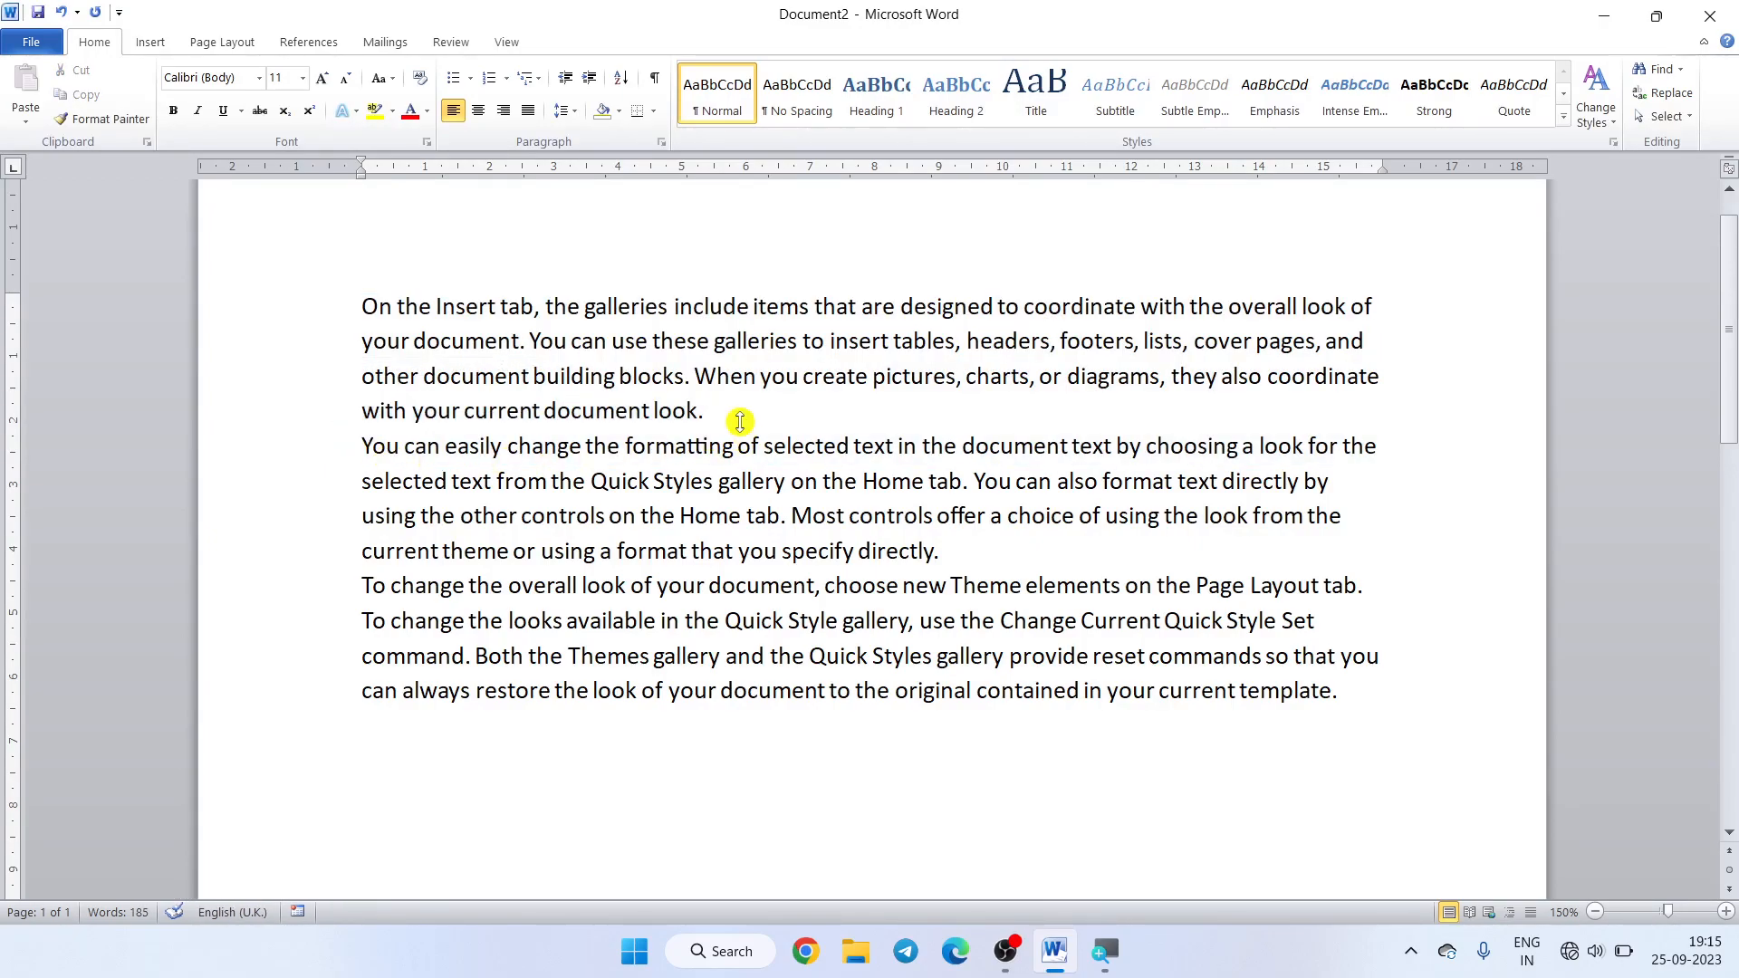
# - Set the spacing after all three sample paragraphs to 10 pt
pyautogui.moveTo(330, 309); pyautogui.dragTo(322, 692)
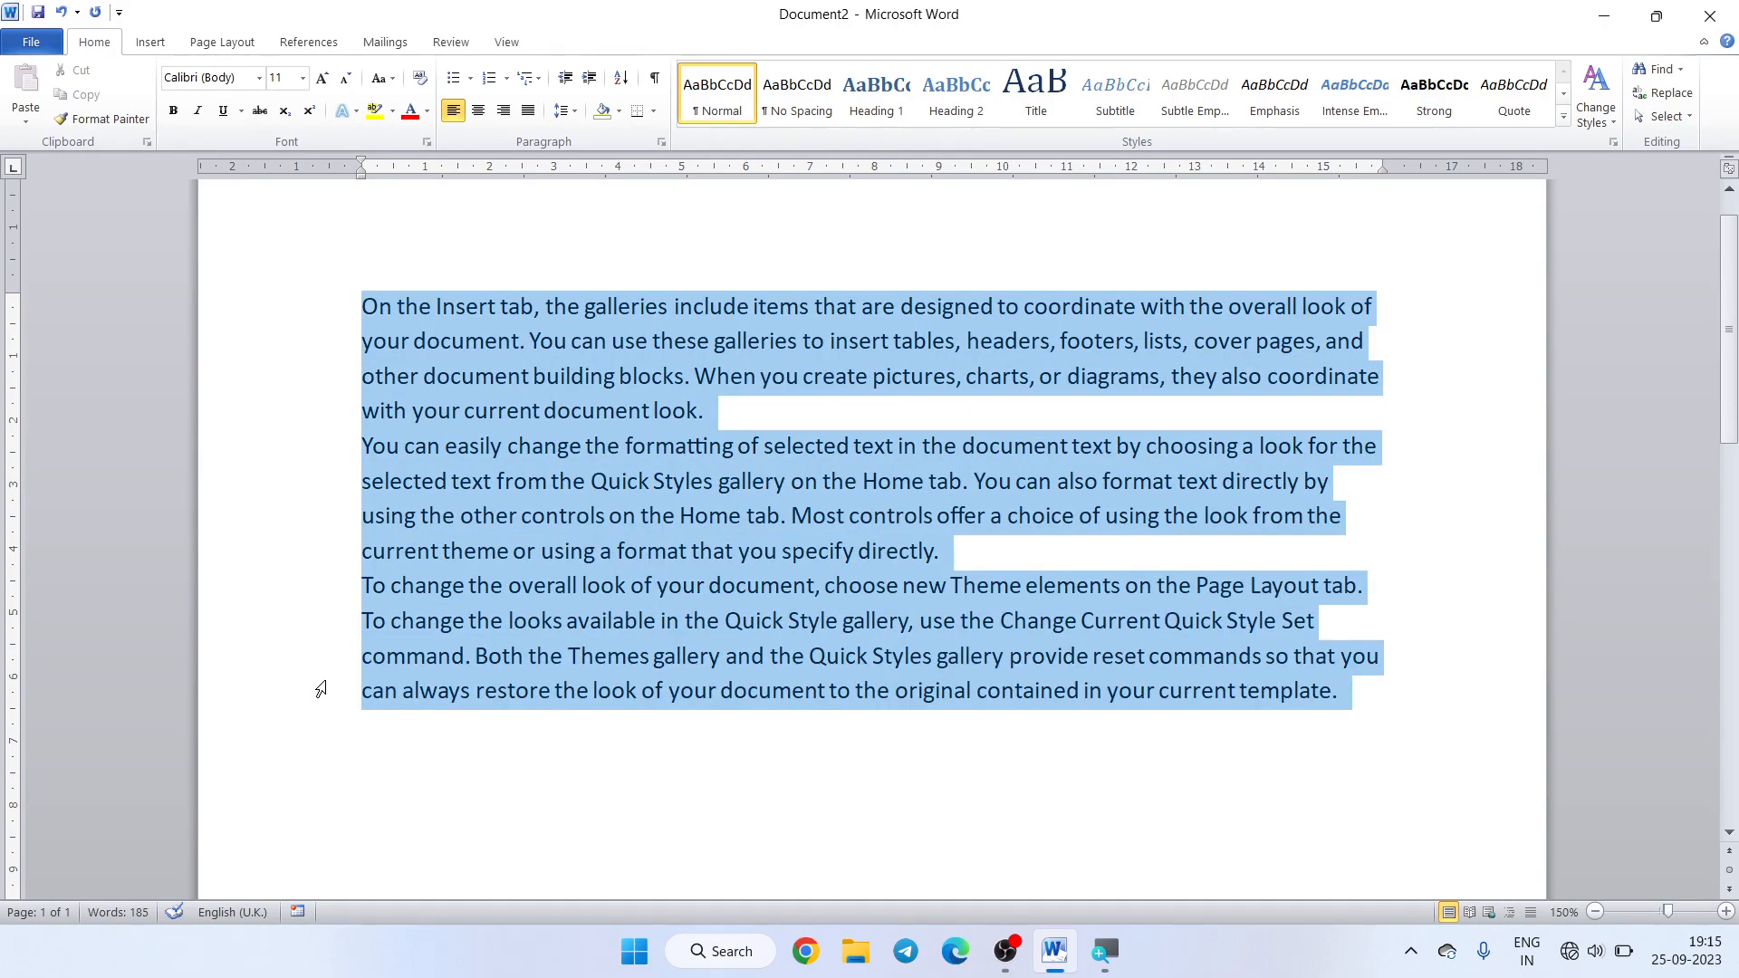
pyautogui.click(660, 142)
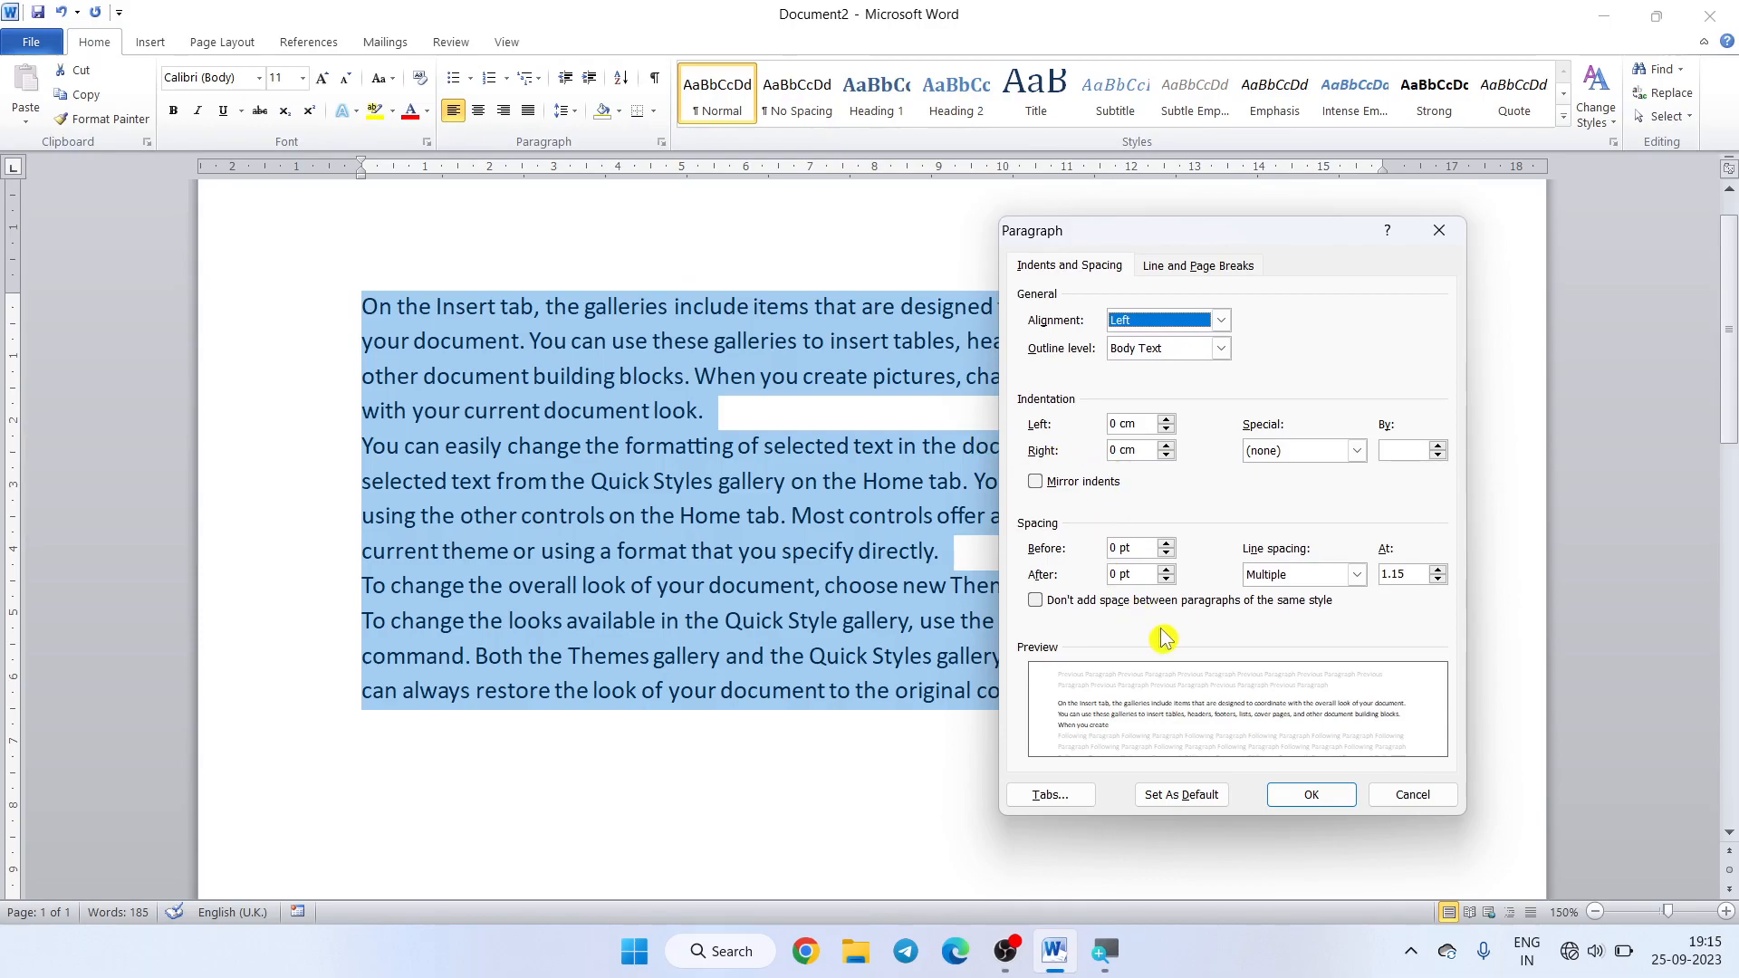
pyautogui.click(1166, 569)
pyautogui.click(1165, 569)
pyautogui.write('10')
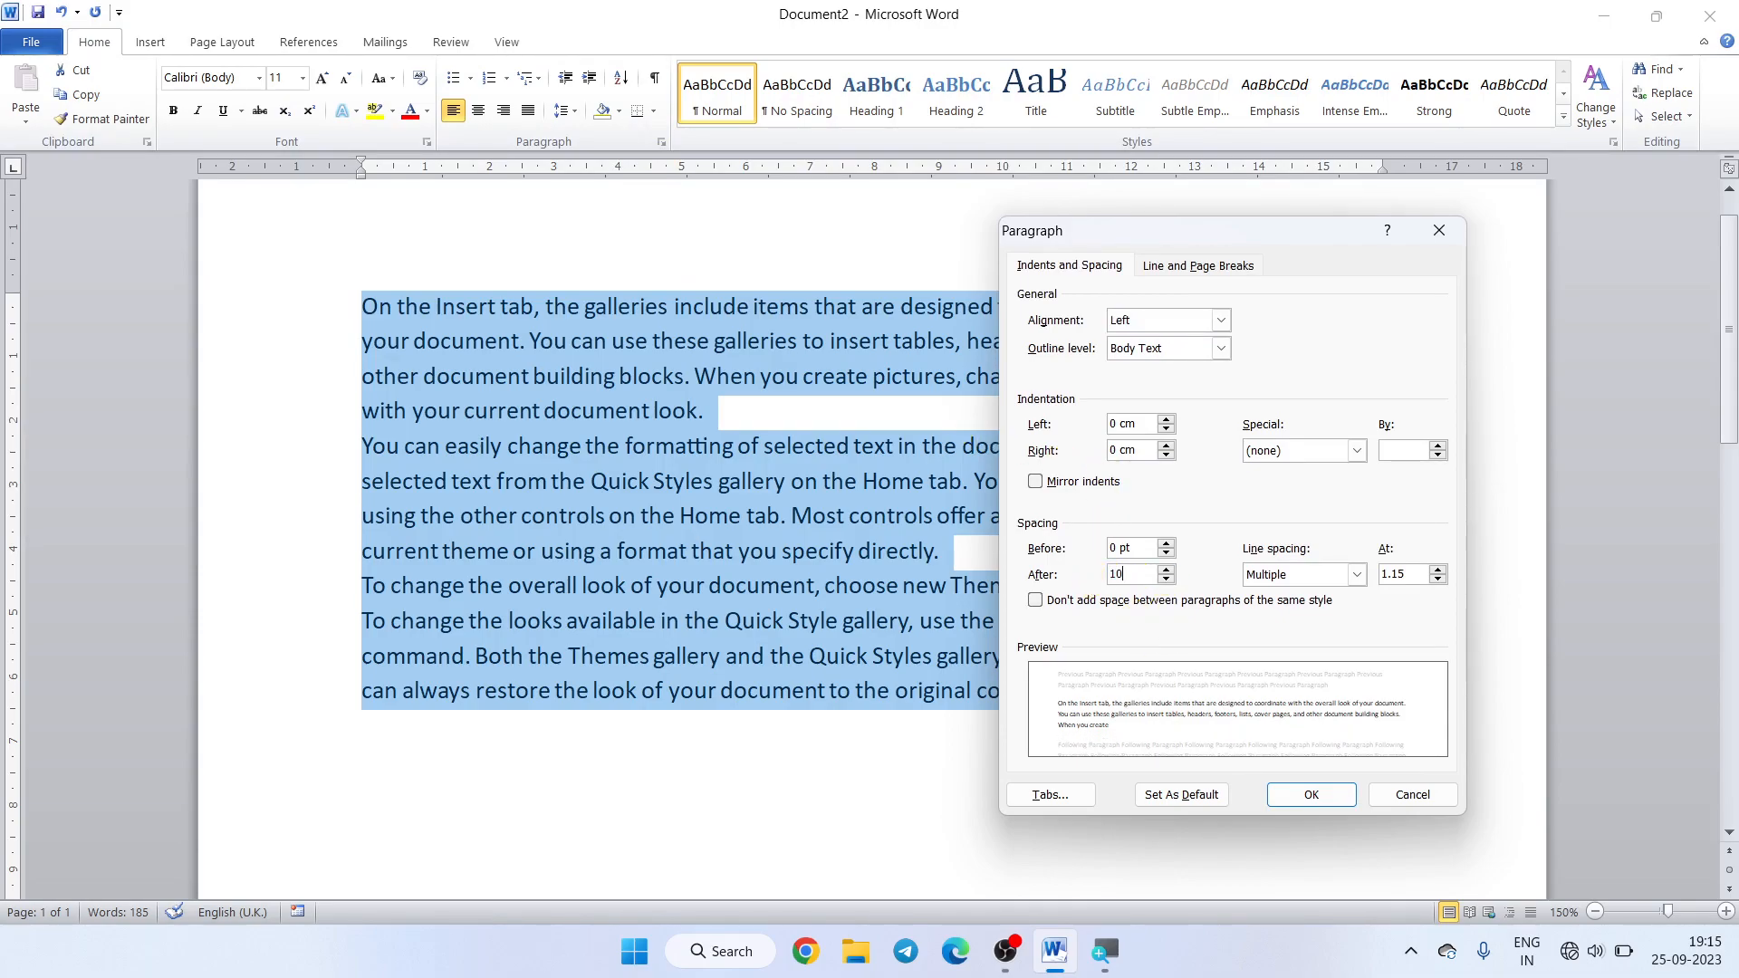
pyautogui.press('Return')
pyautogui.hotkey('ctrl', 'End')
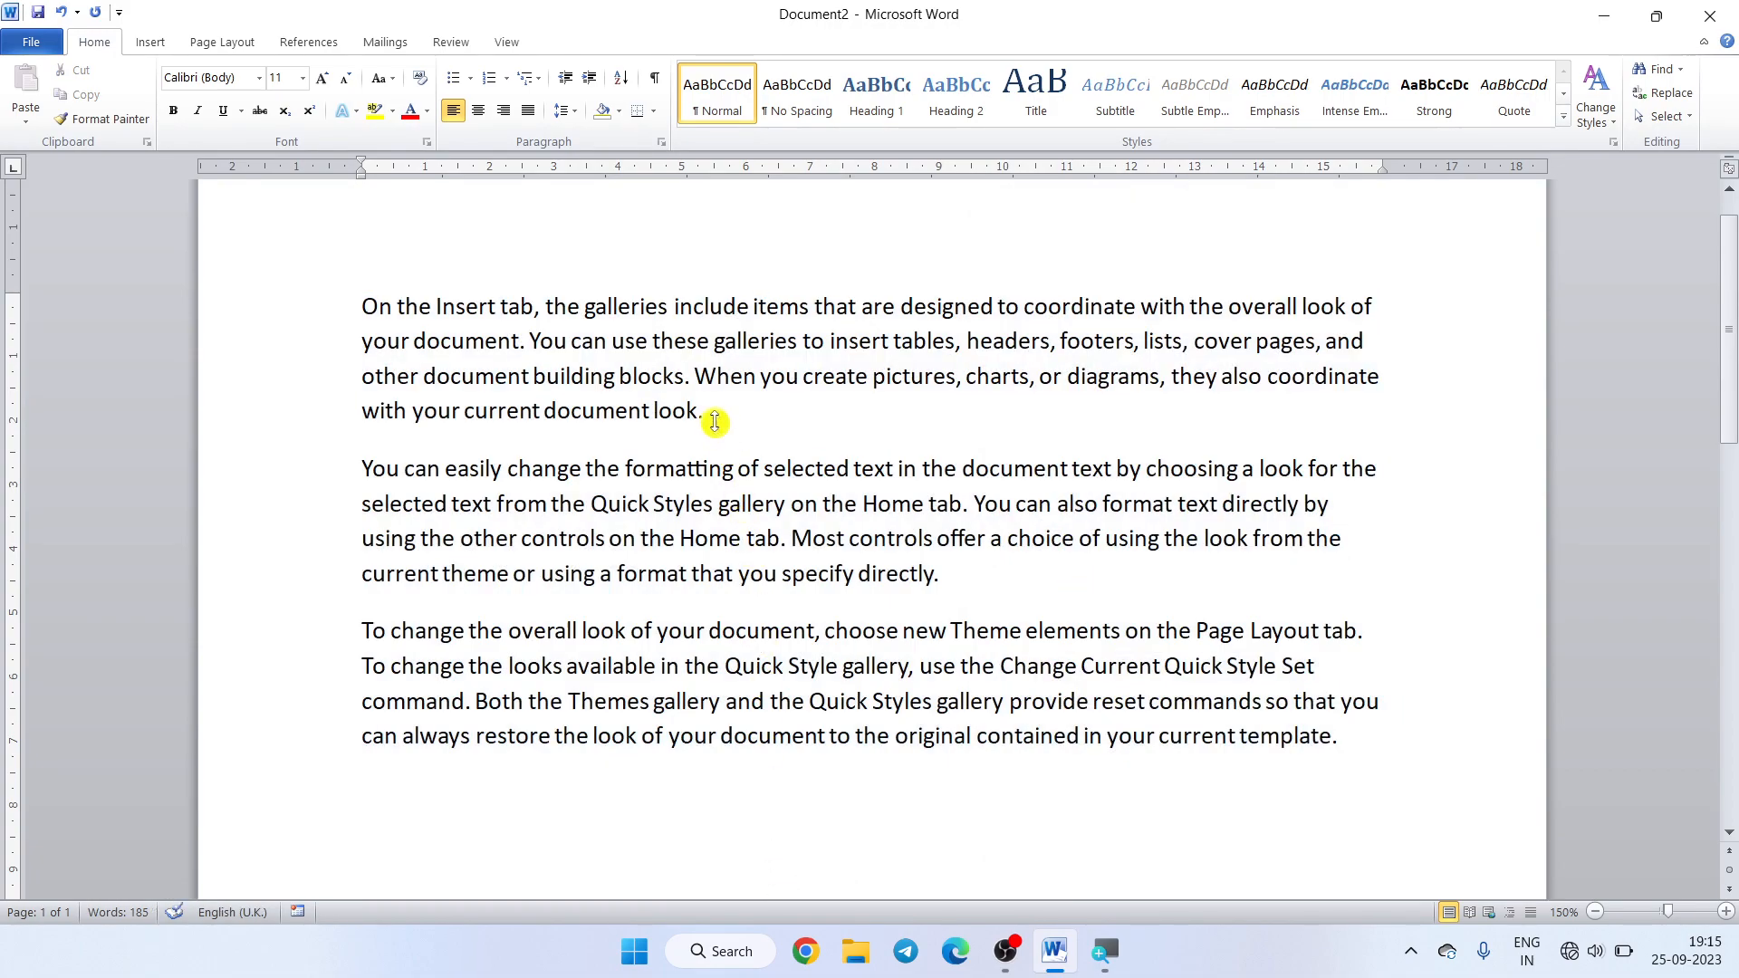
# - Set the spacing before the second paragraph, starting "You can easily change", to 0 pt
pyautogui.click(662, 145)
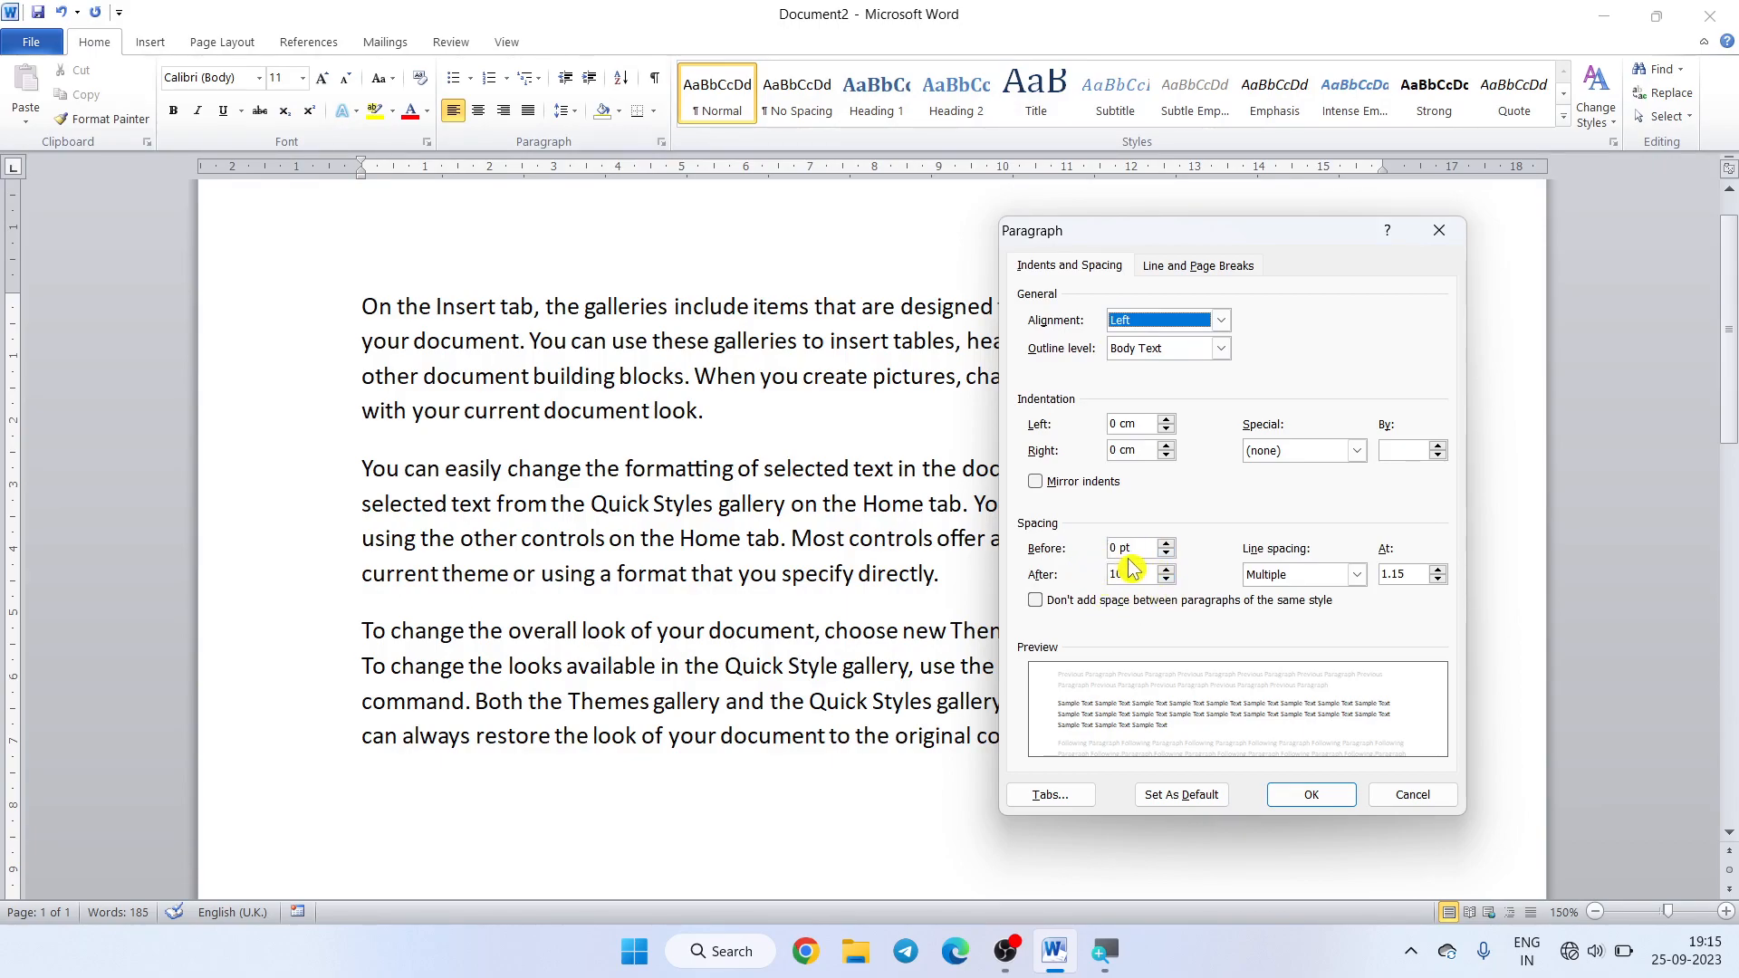
pyautogui.click(1438, 230)
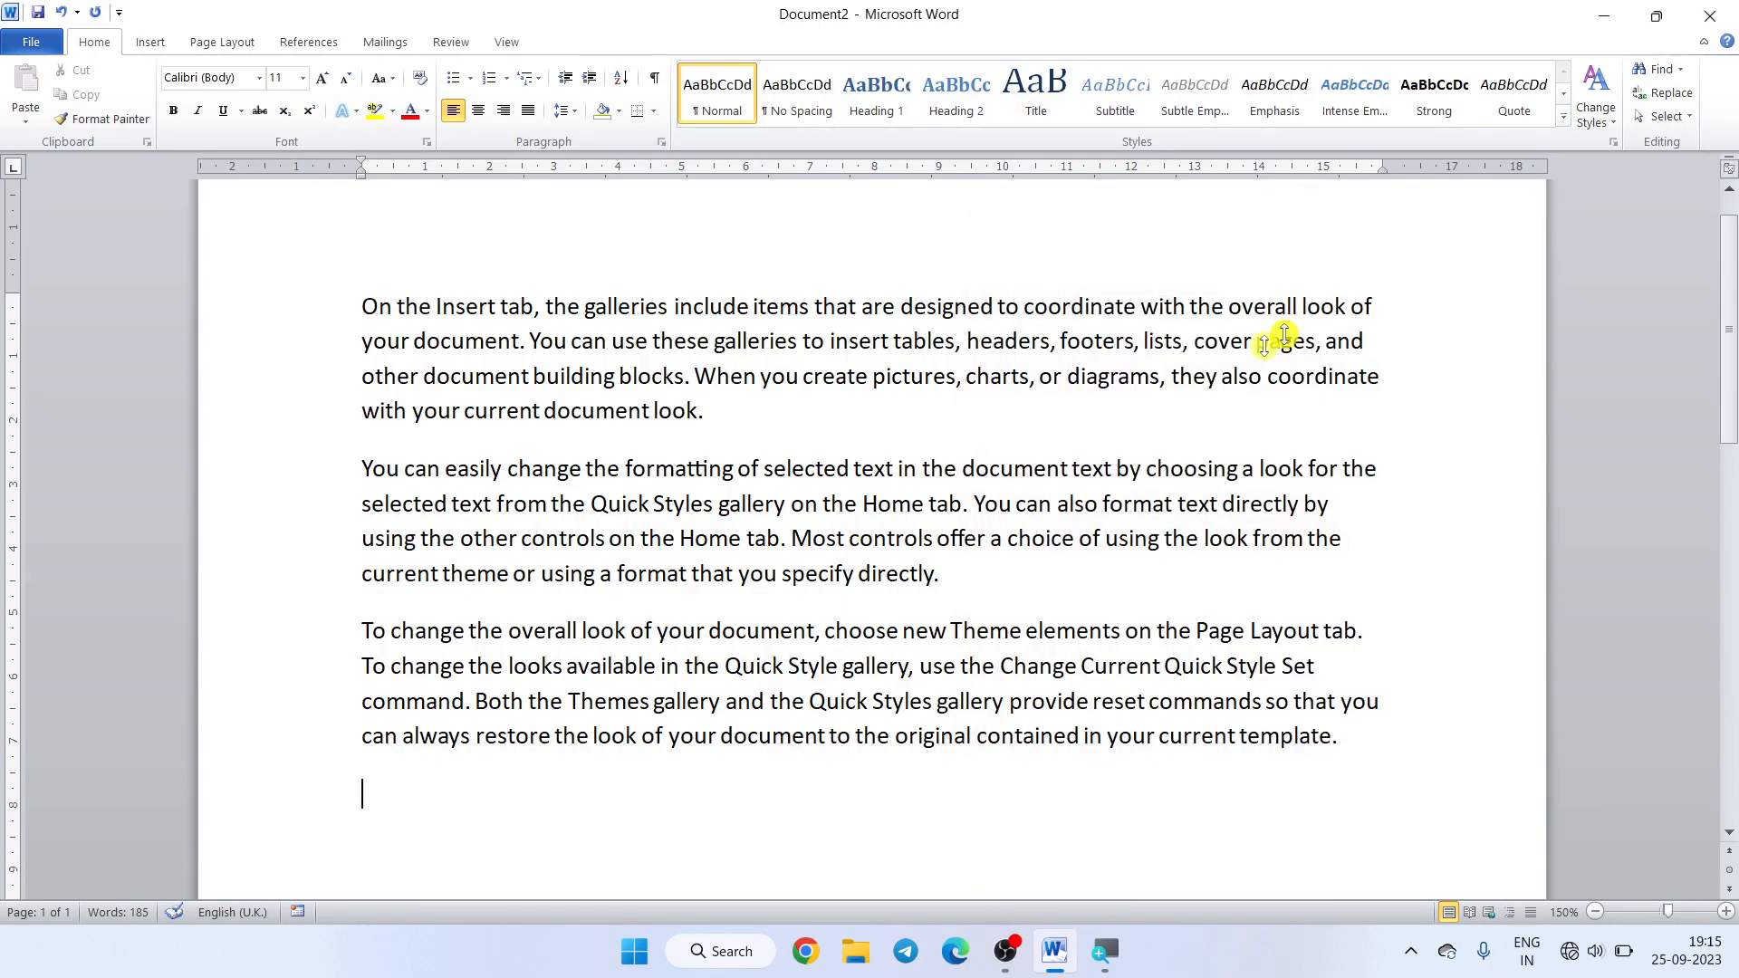
pyautogui.click(359, 470)
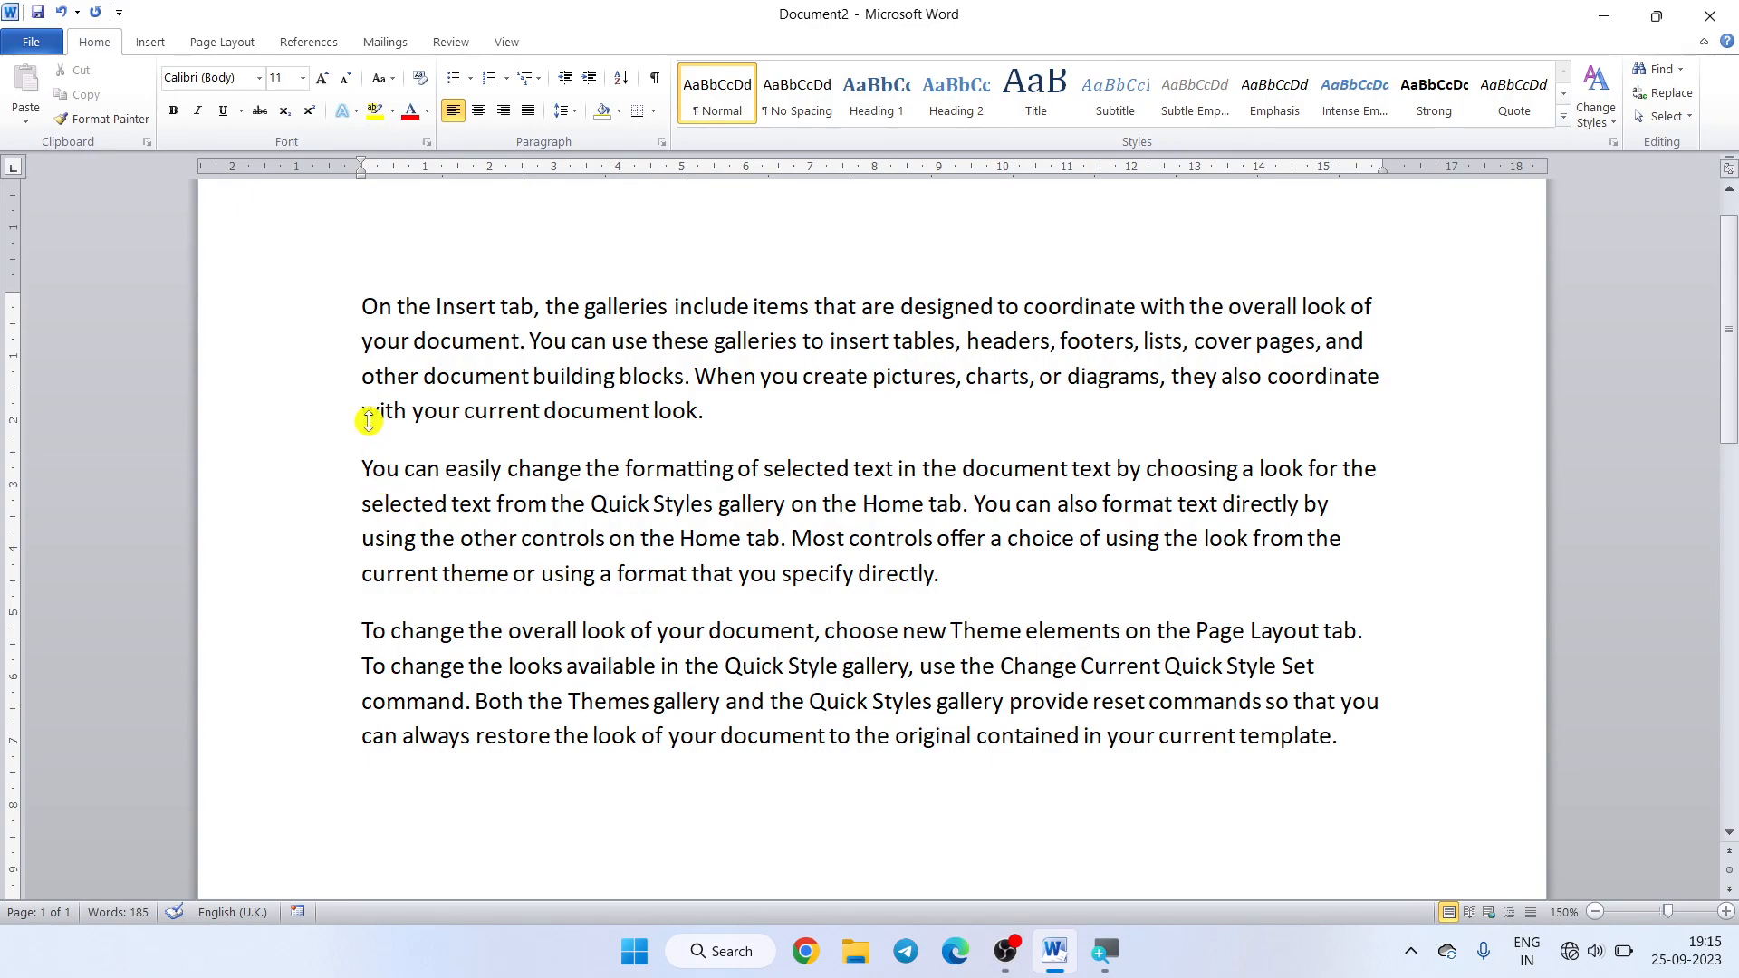
pyautogui.click(662, 143)
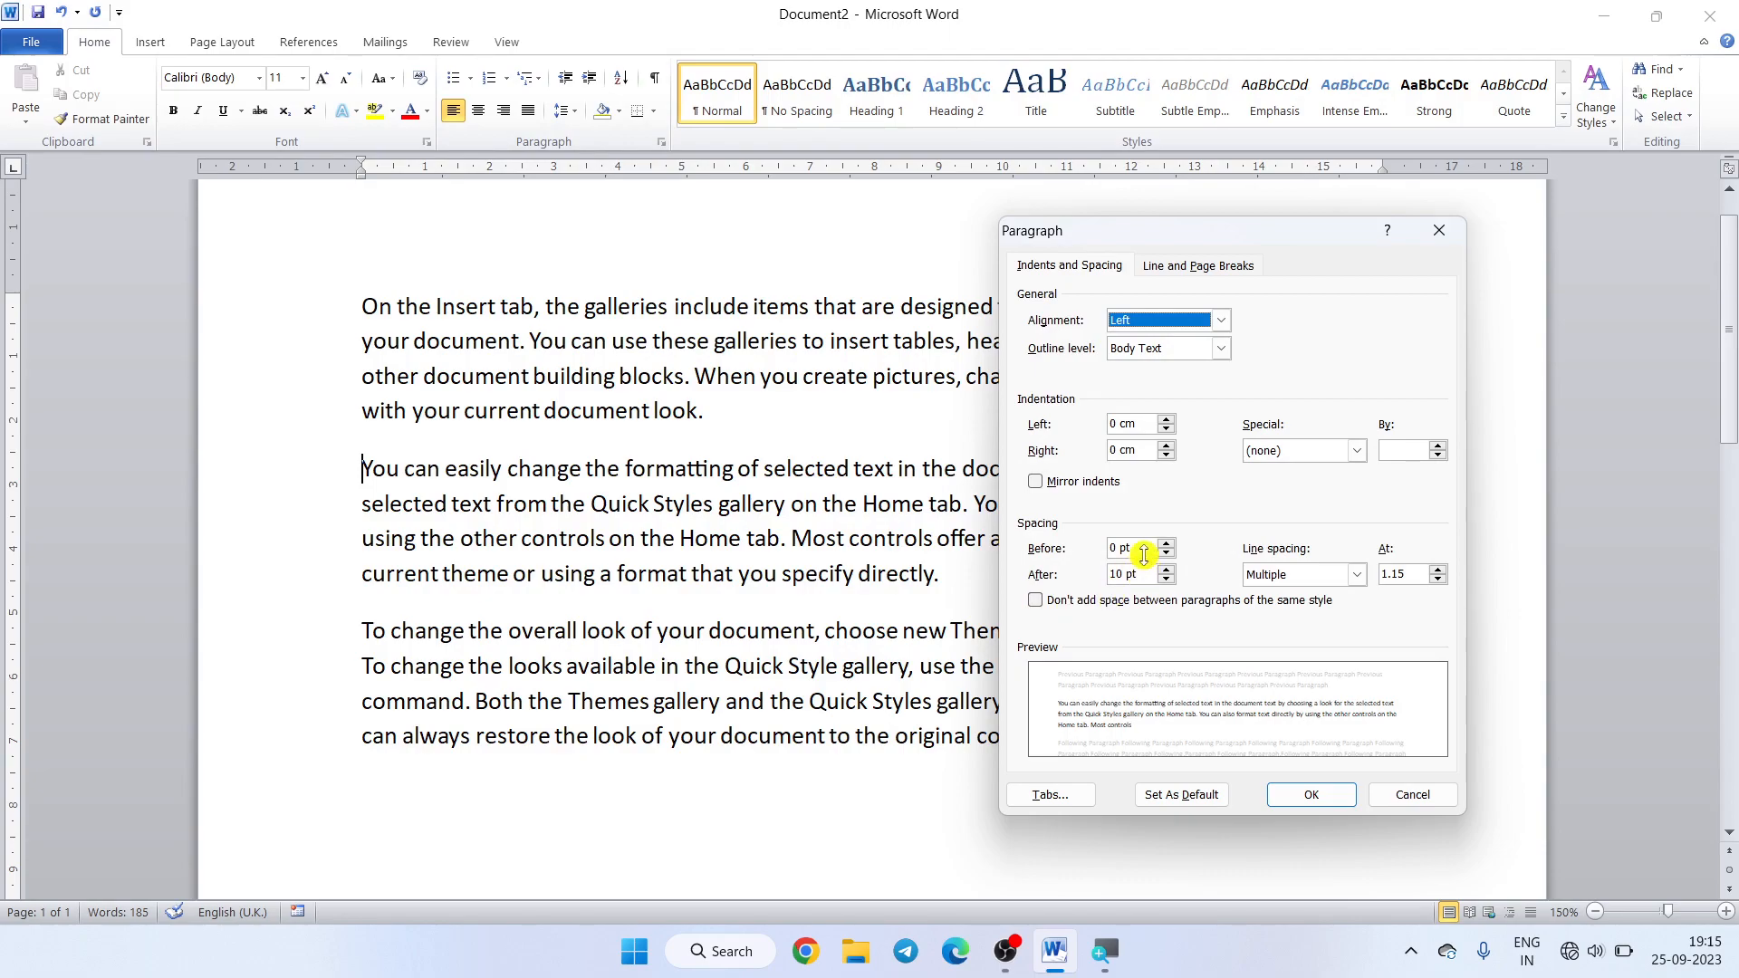
pyautogui.moveTo(1141, 548); pyautogui.dragTo(1045, 560)
pyautogui.write('0')
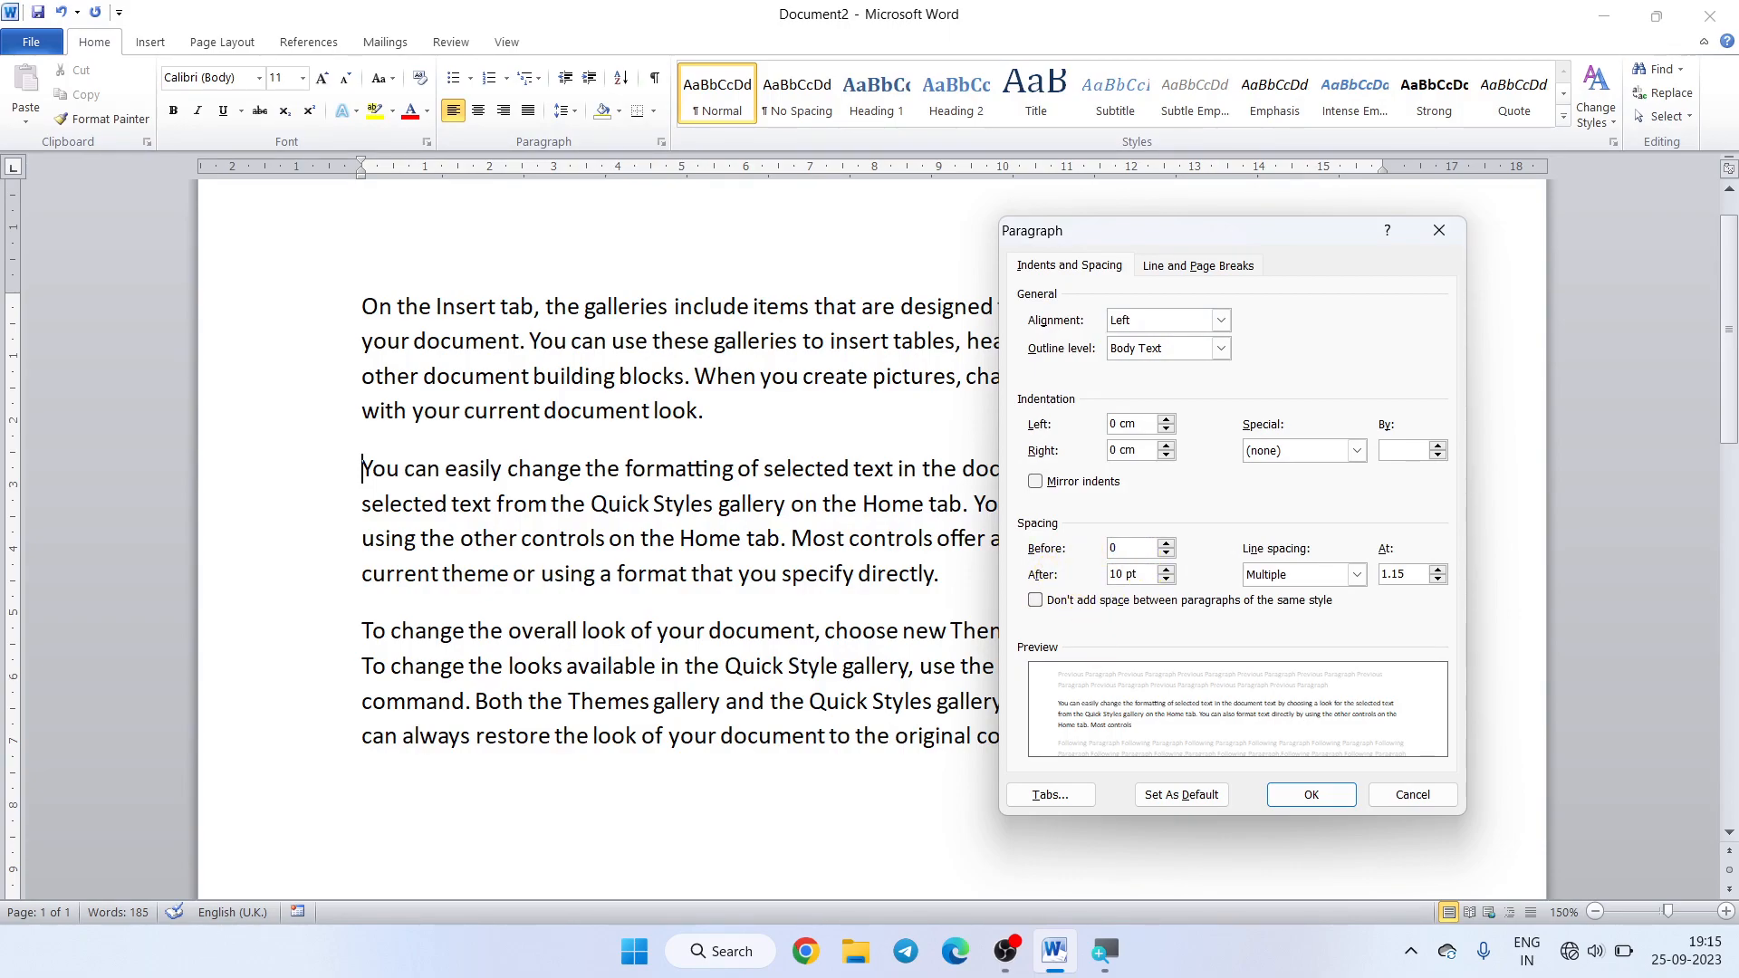
pyautogui.click(1309, 797)
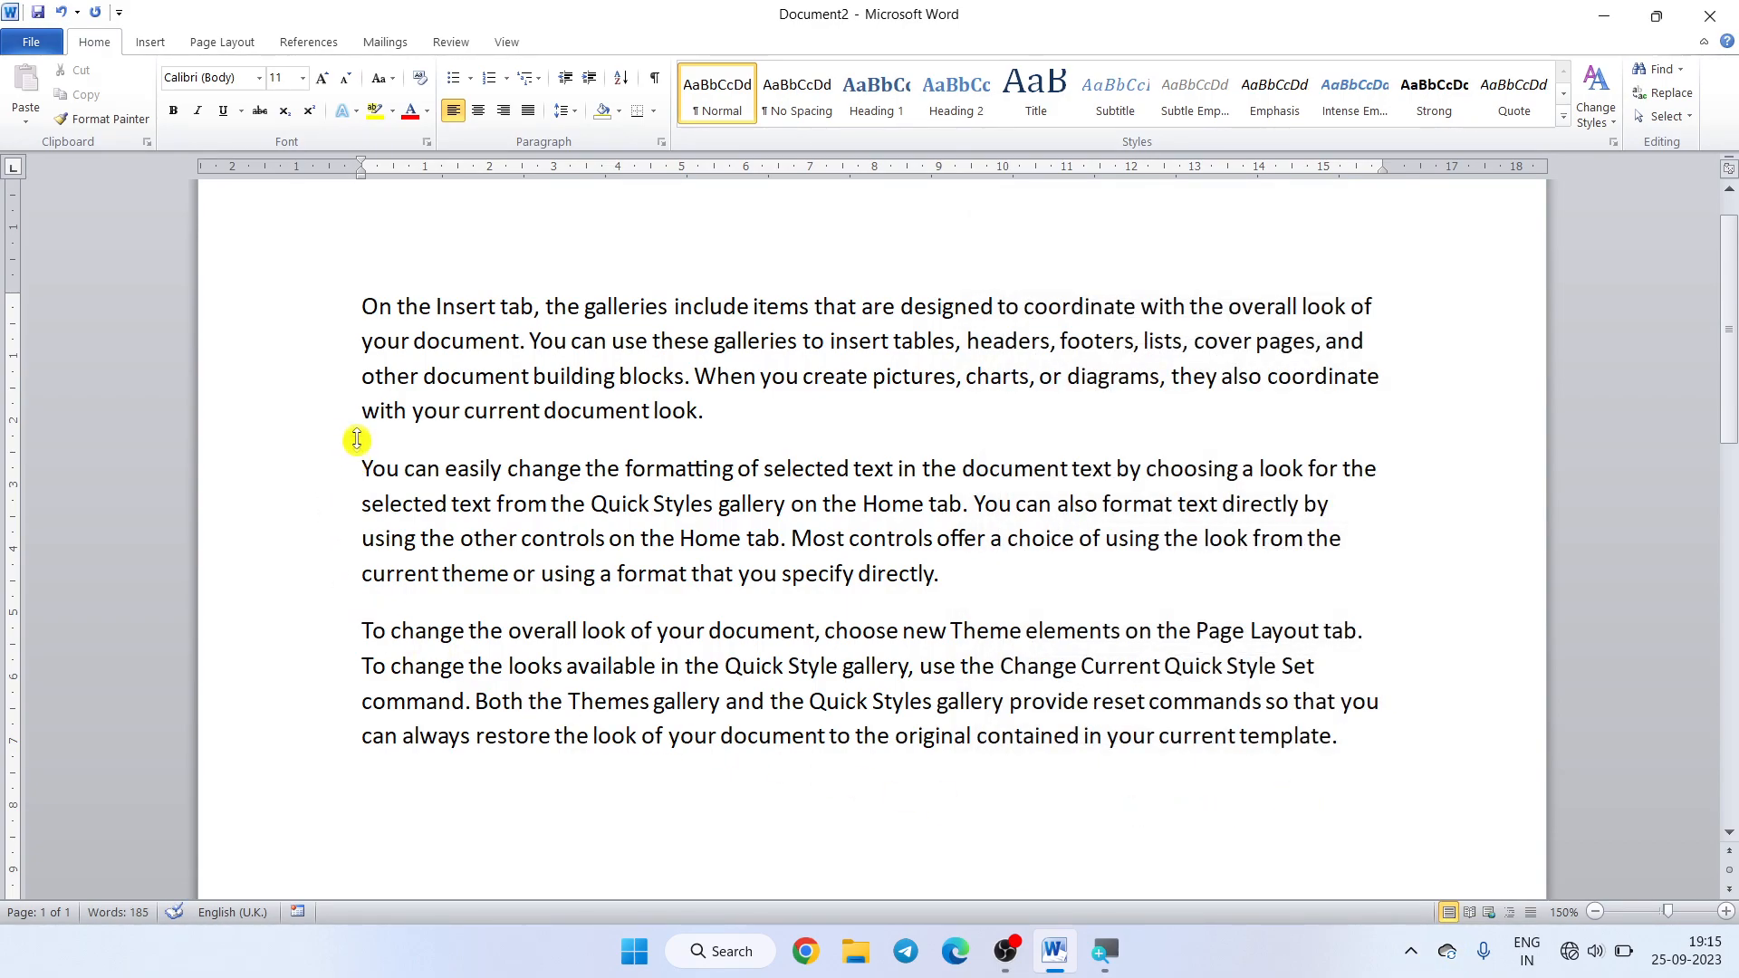
# - Set the spacing after the first two paragraphs to 0 pt and undo that change
pyautogui.moveTo(354, 280); pyautogui.dragTo(1021, 590)
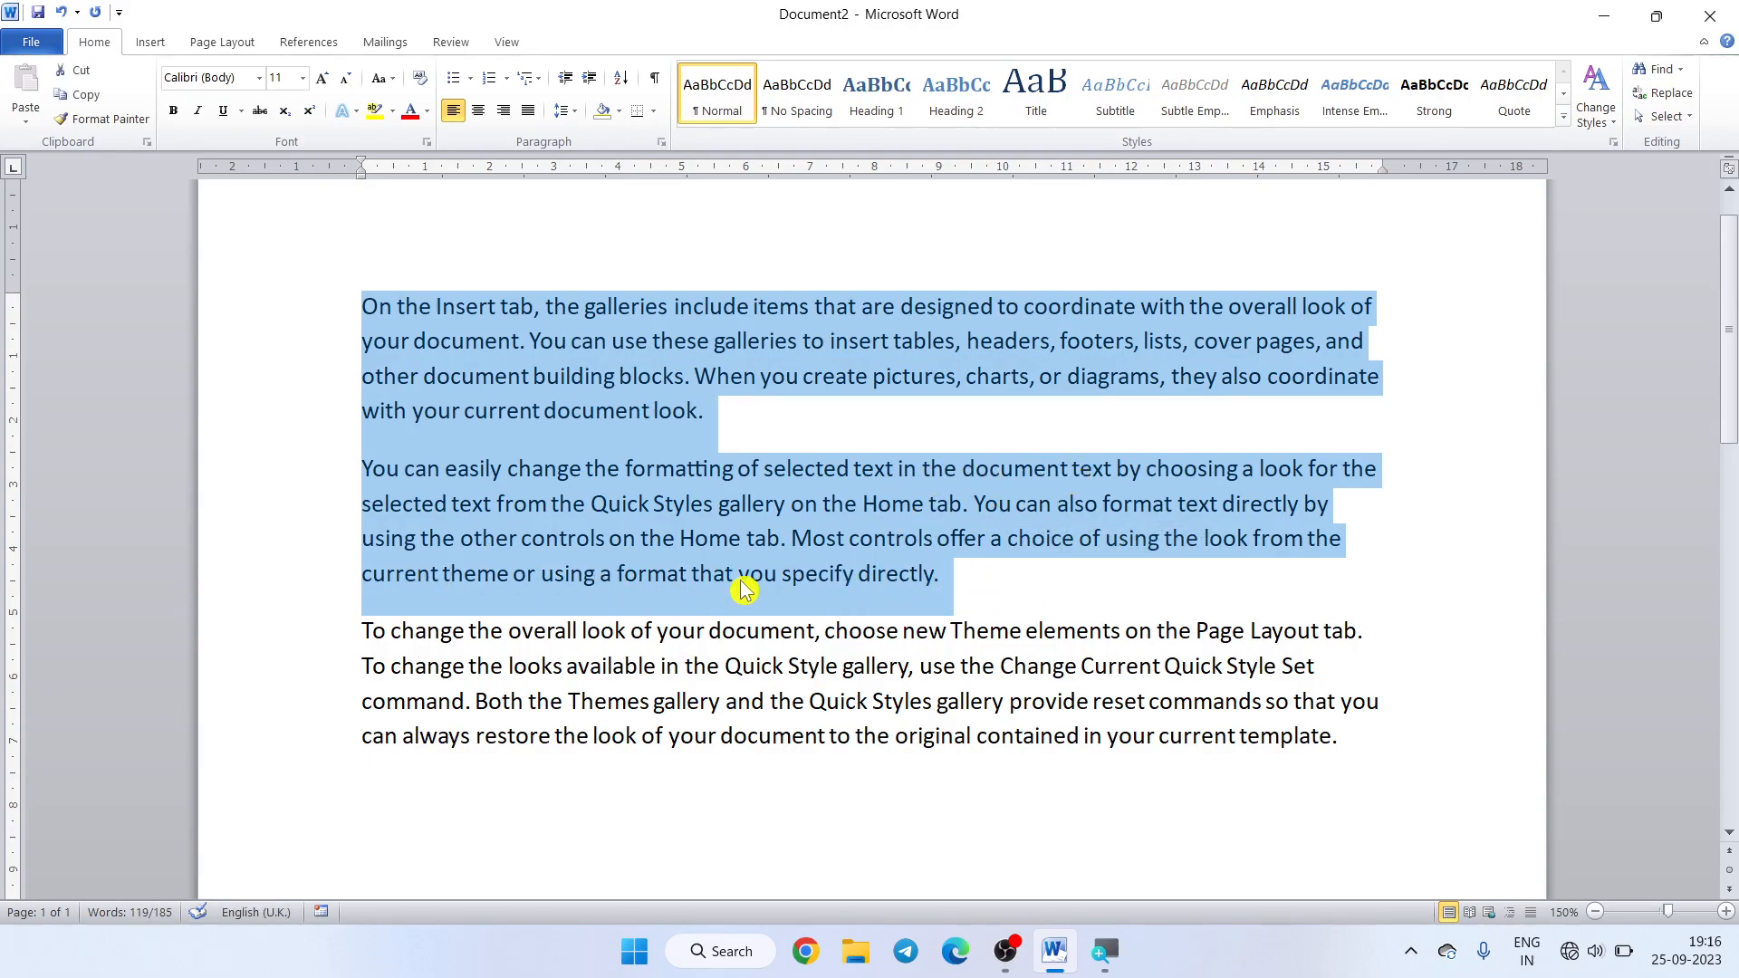
pyautogui.click(662, 143)
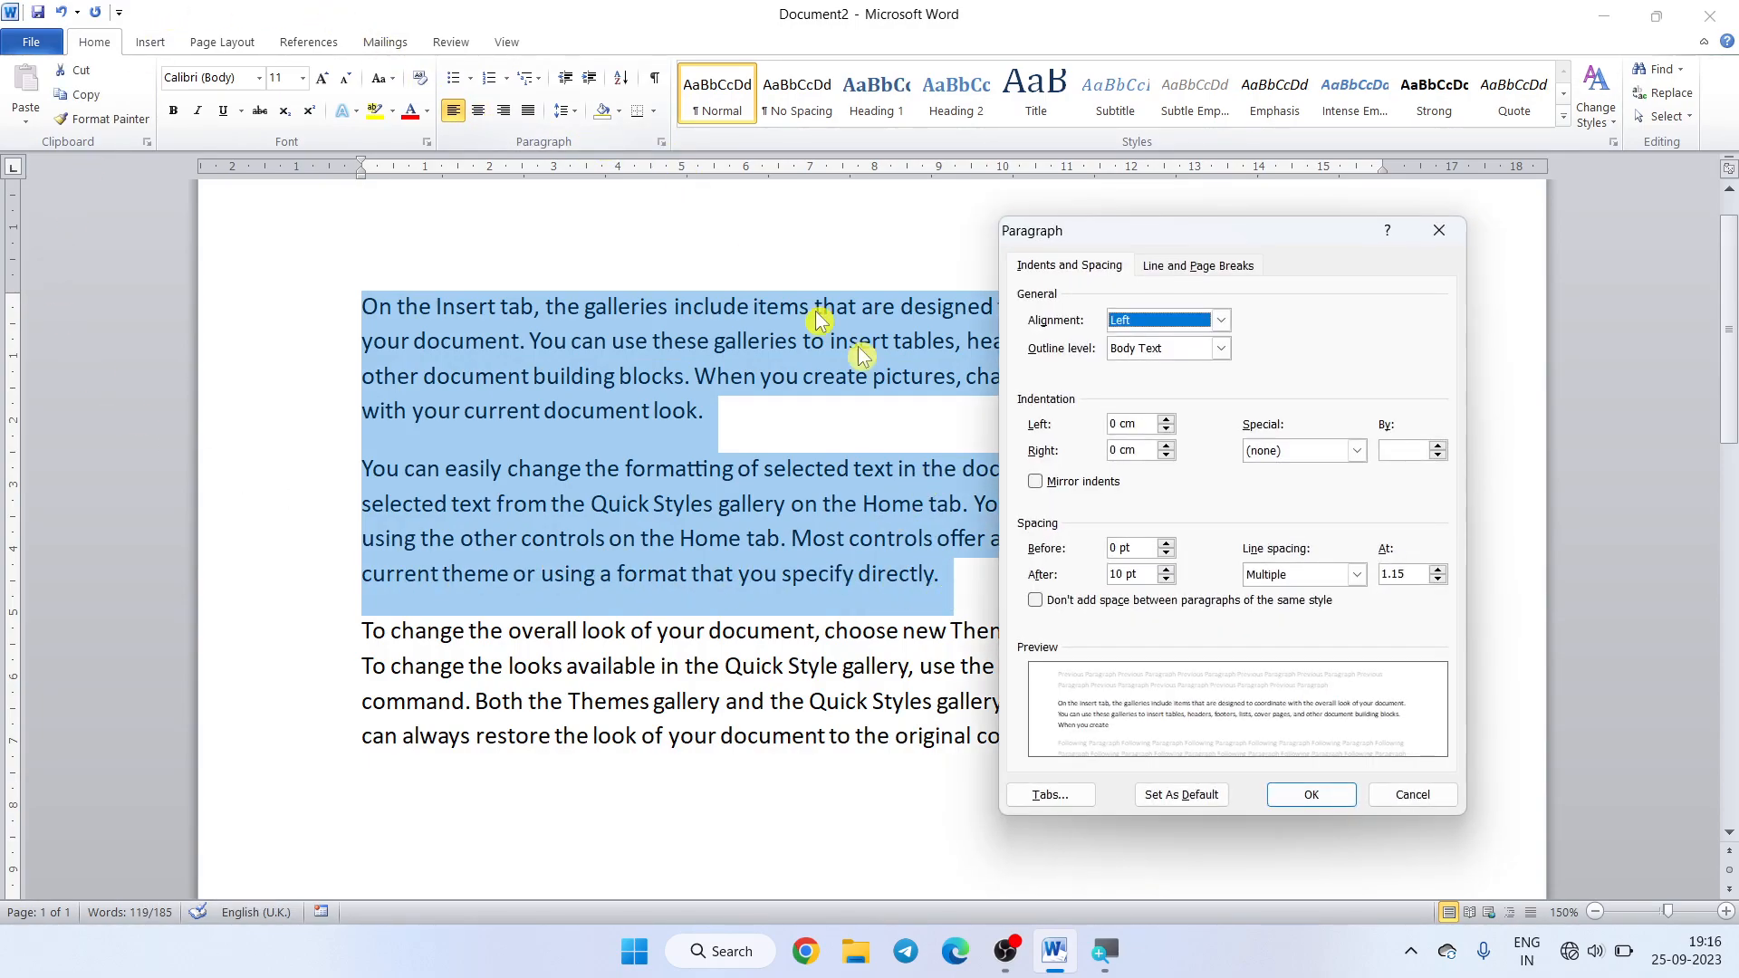
pyautogui.click(1135, 551)
pyautogui.moveTo(1143, 577); pyautogui.dragTo(1004, 590)
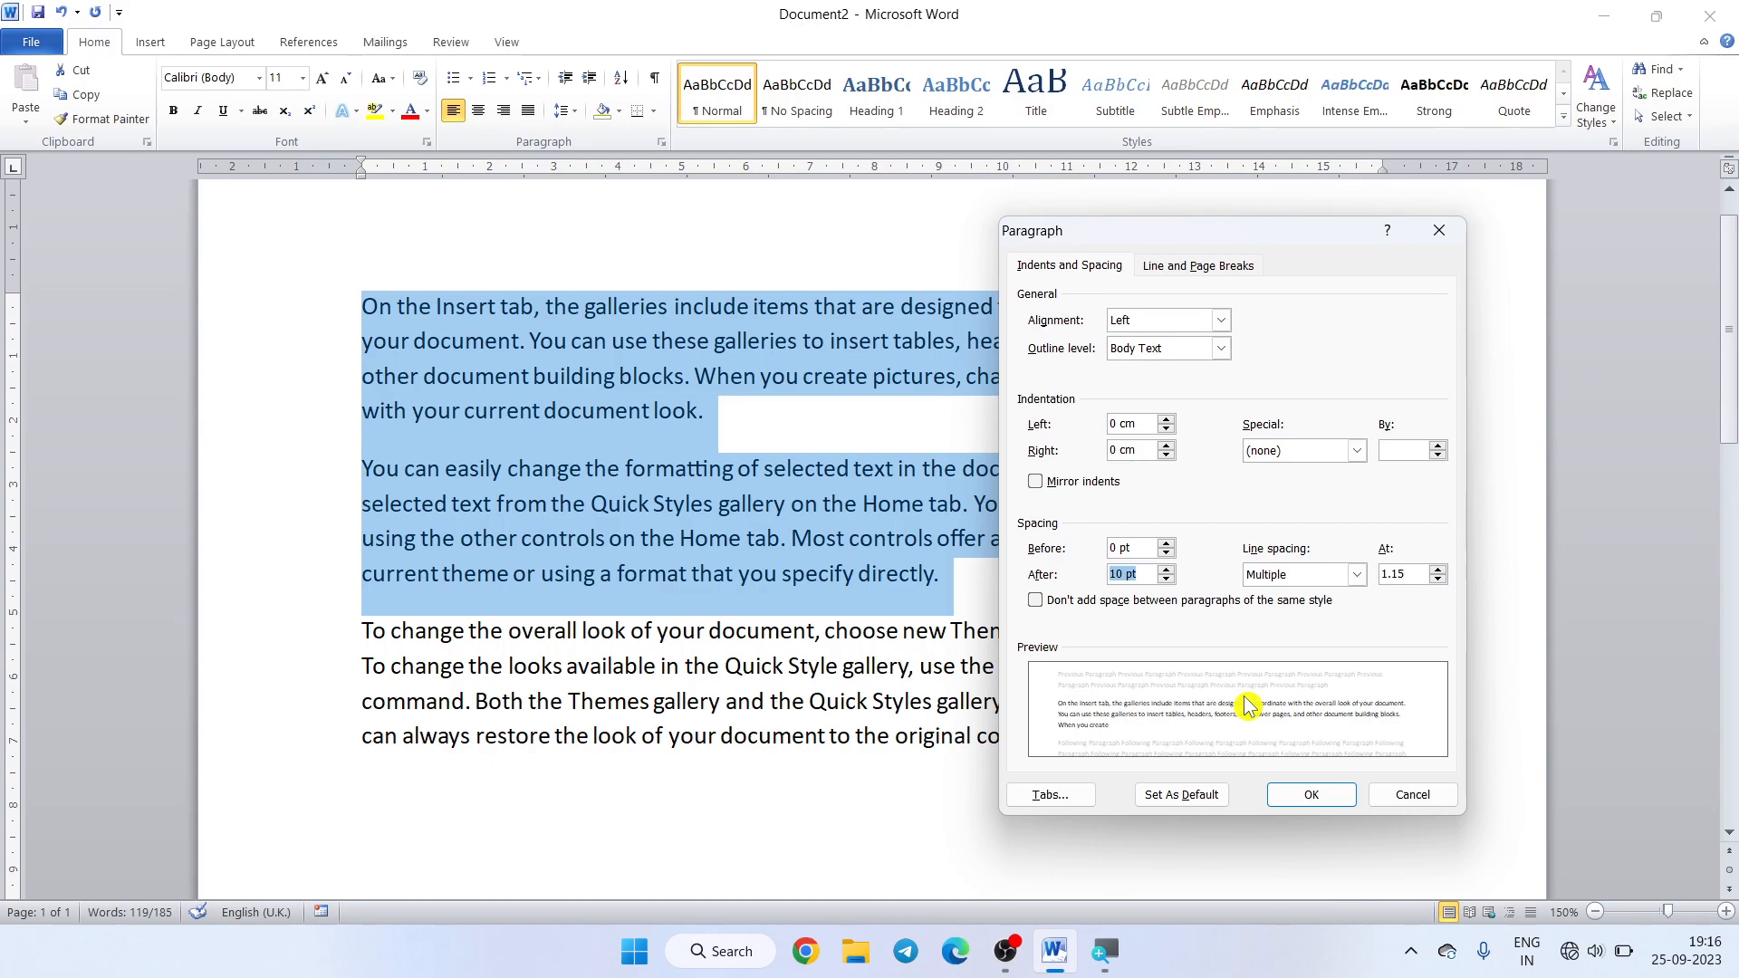
pyautogui.write('0')
pyautogui.click(1311, 794)
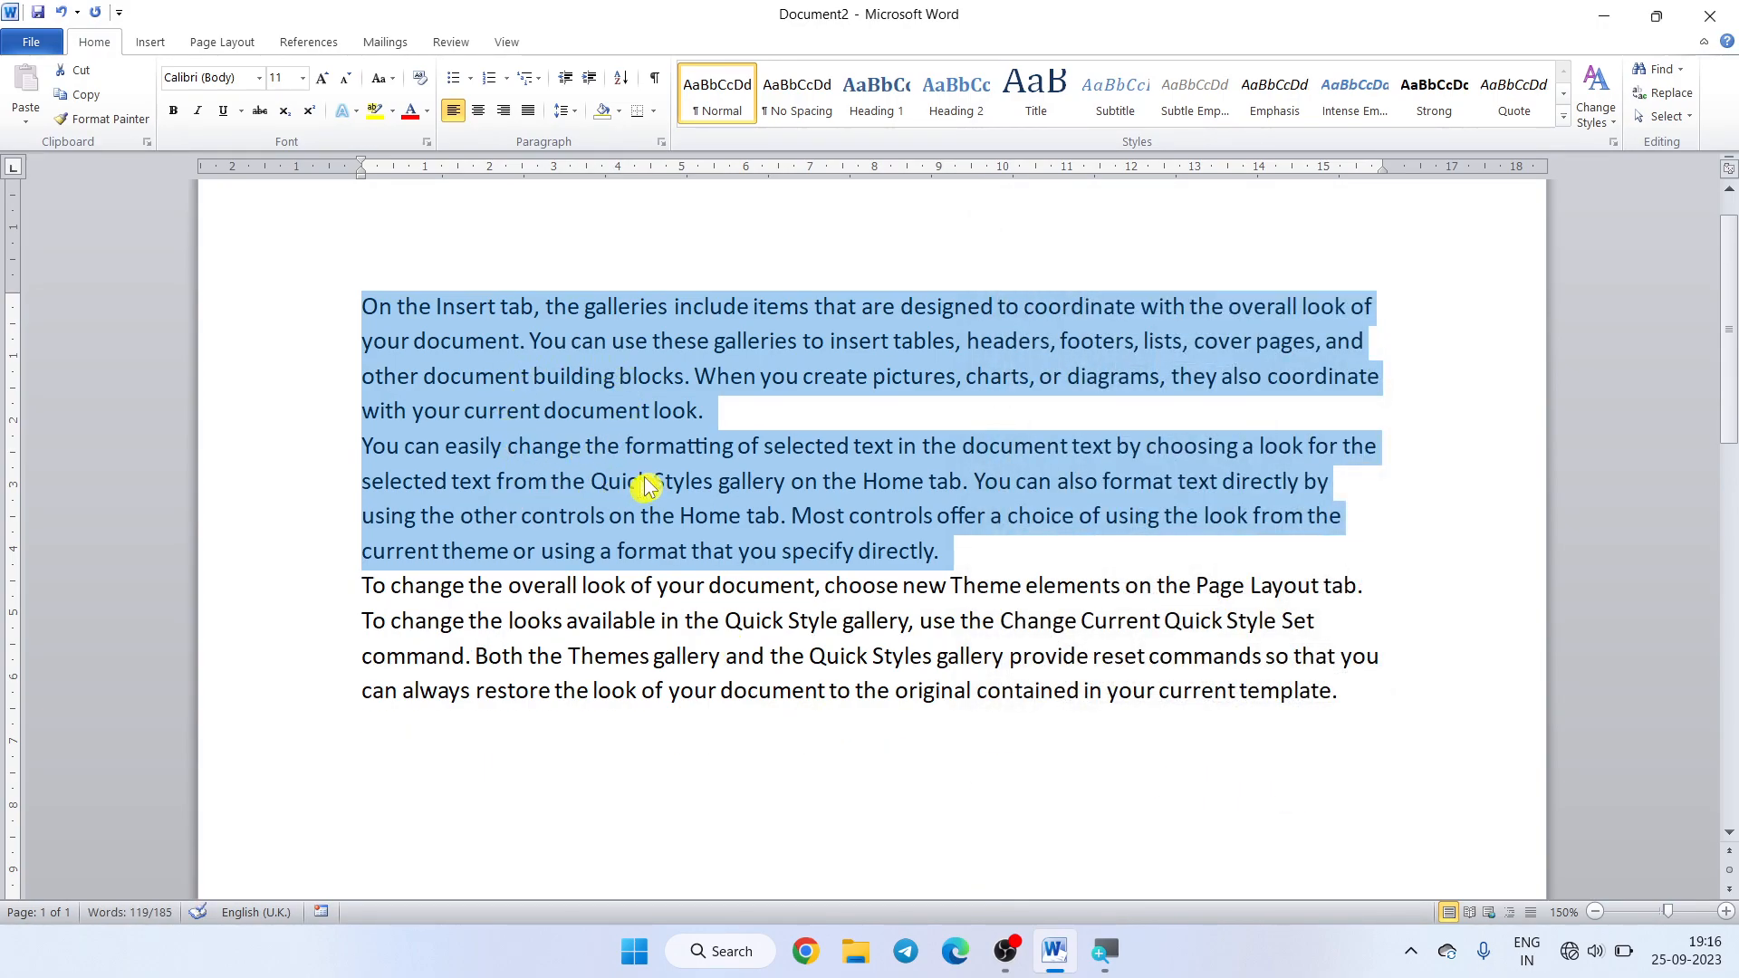
pyautogui.click(705, 412)
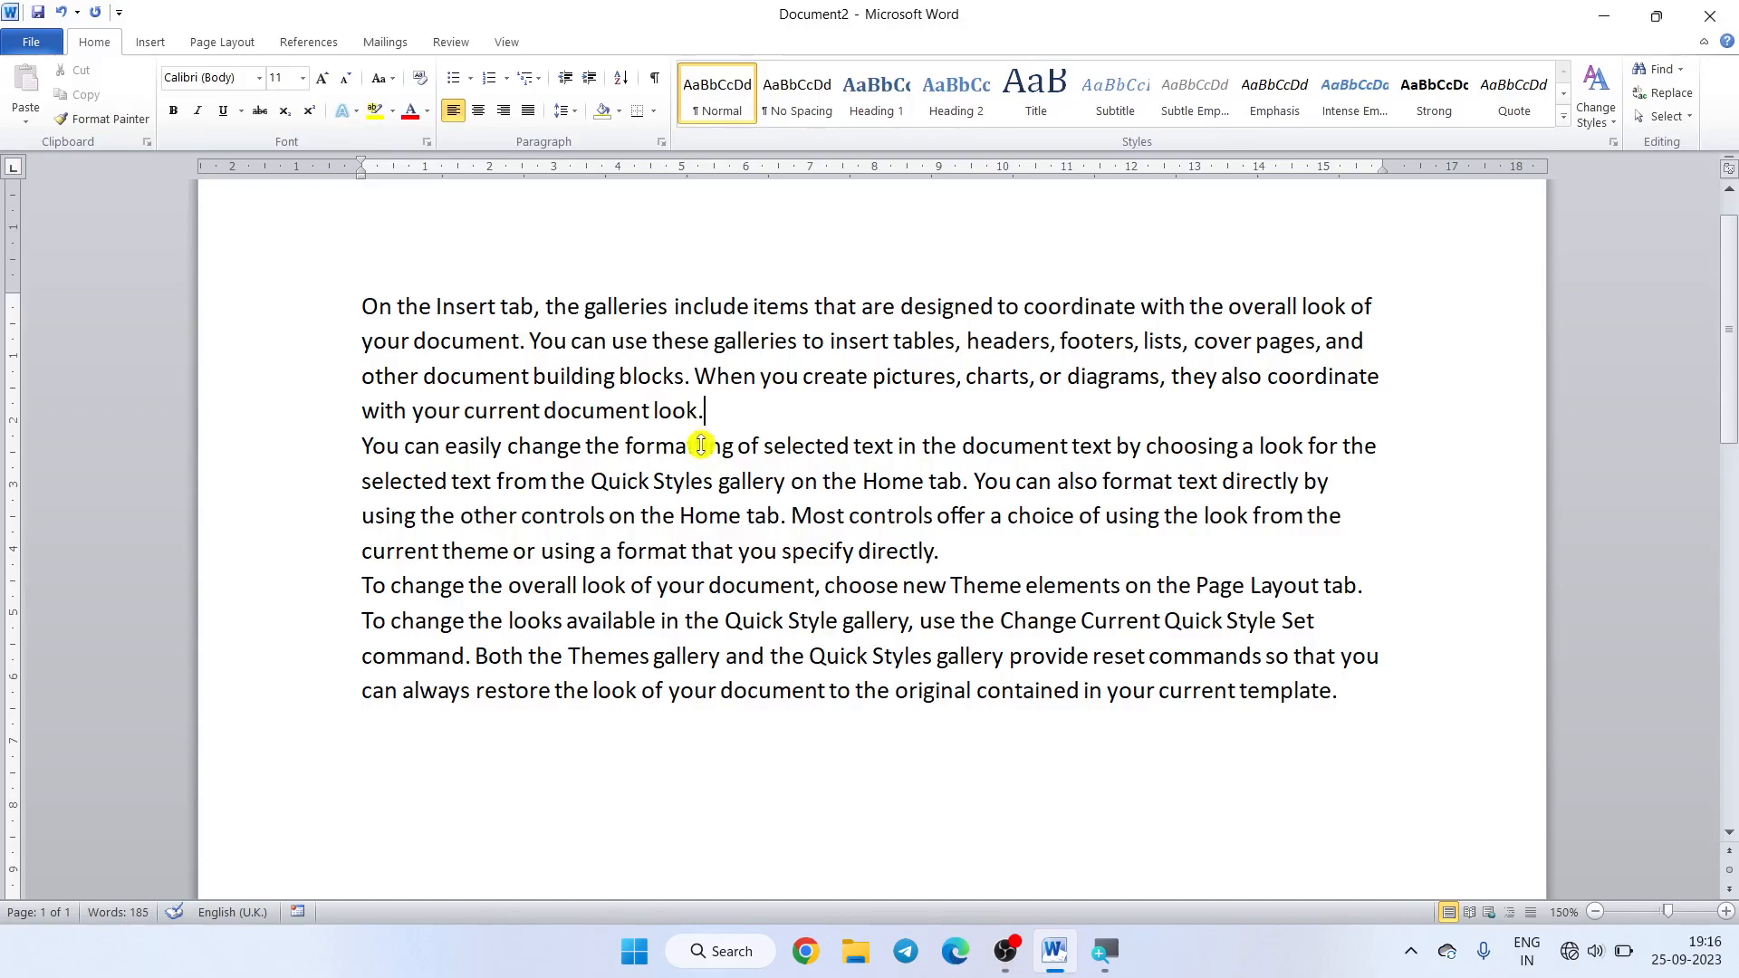
pyautogui.hotkey('ctrl', 'z')
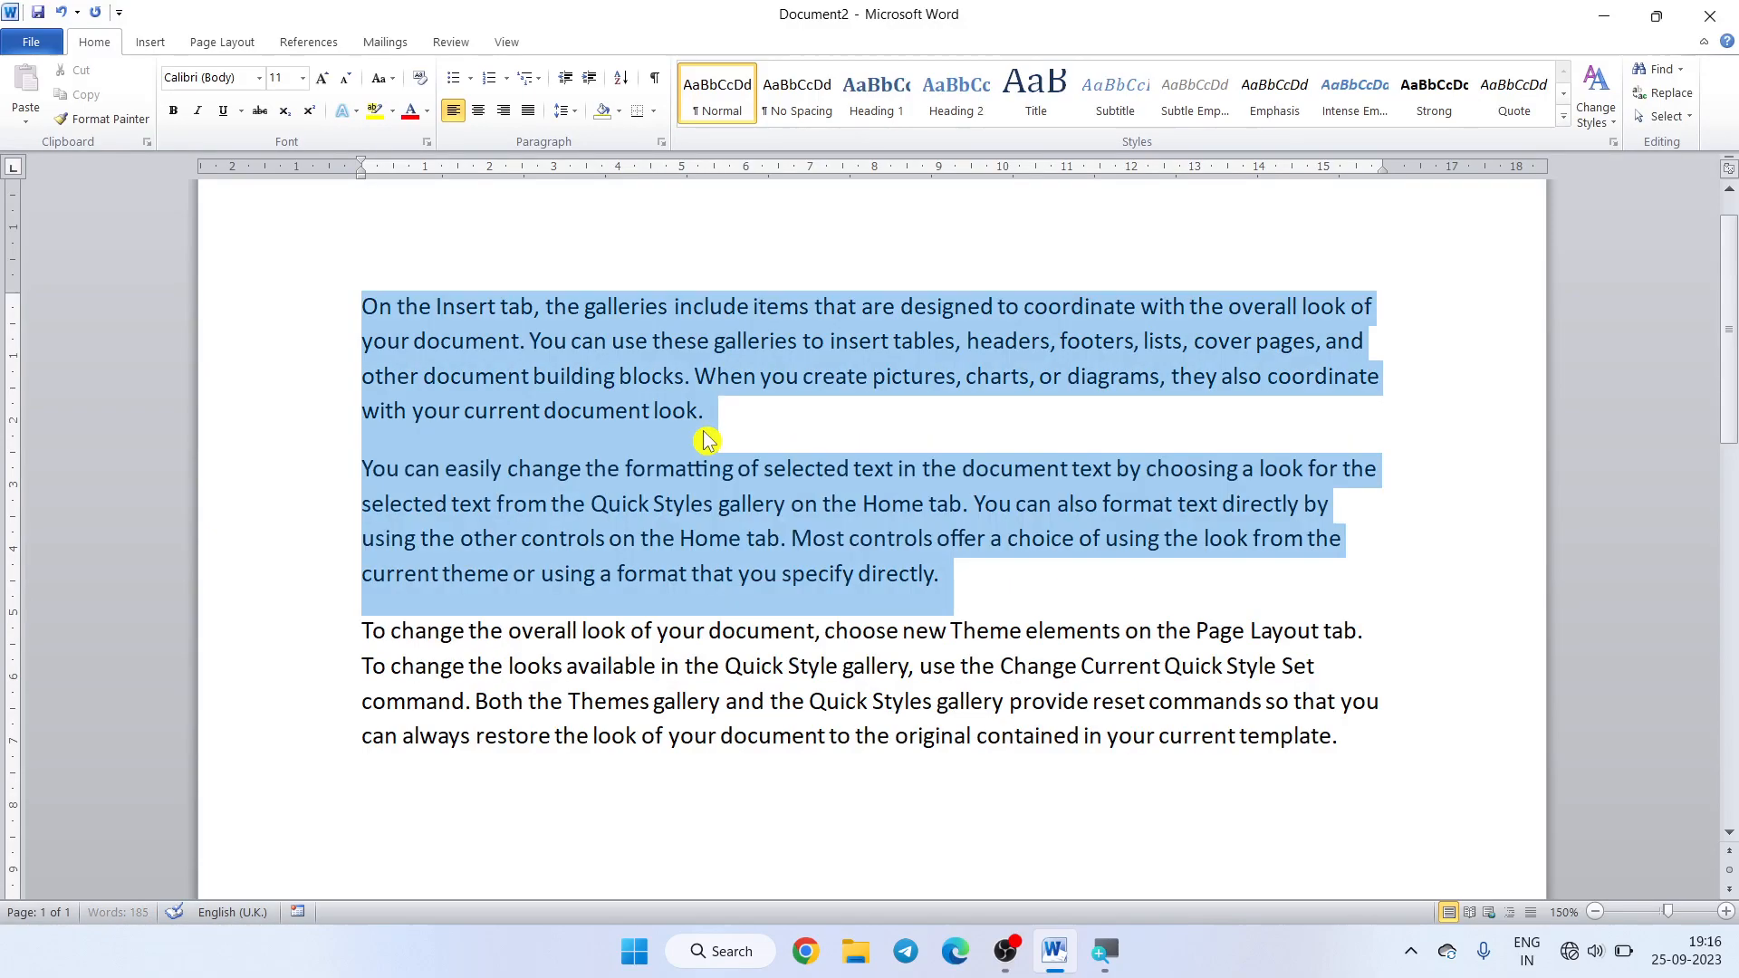
pyautogui.click(877, 505)
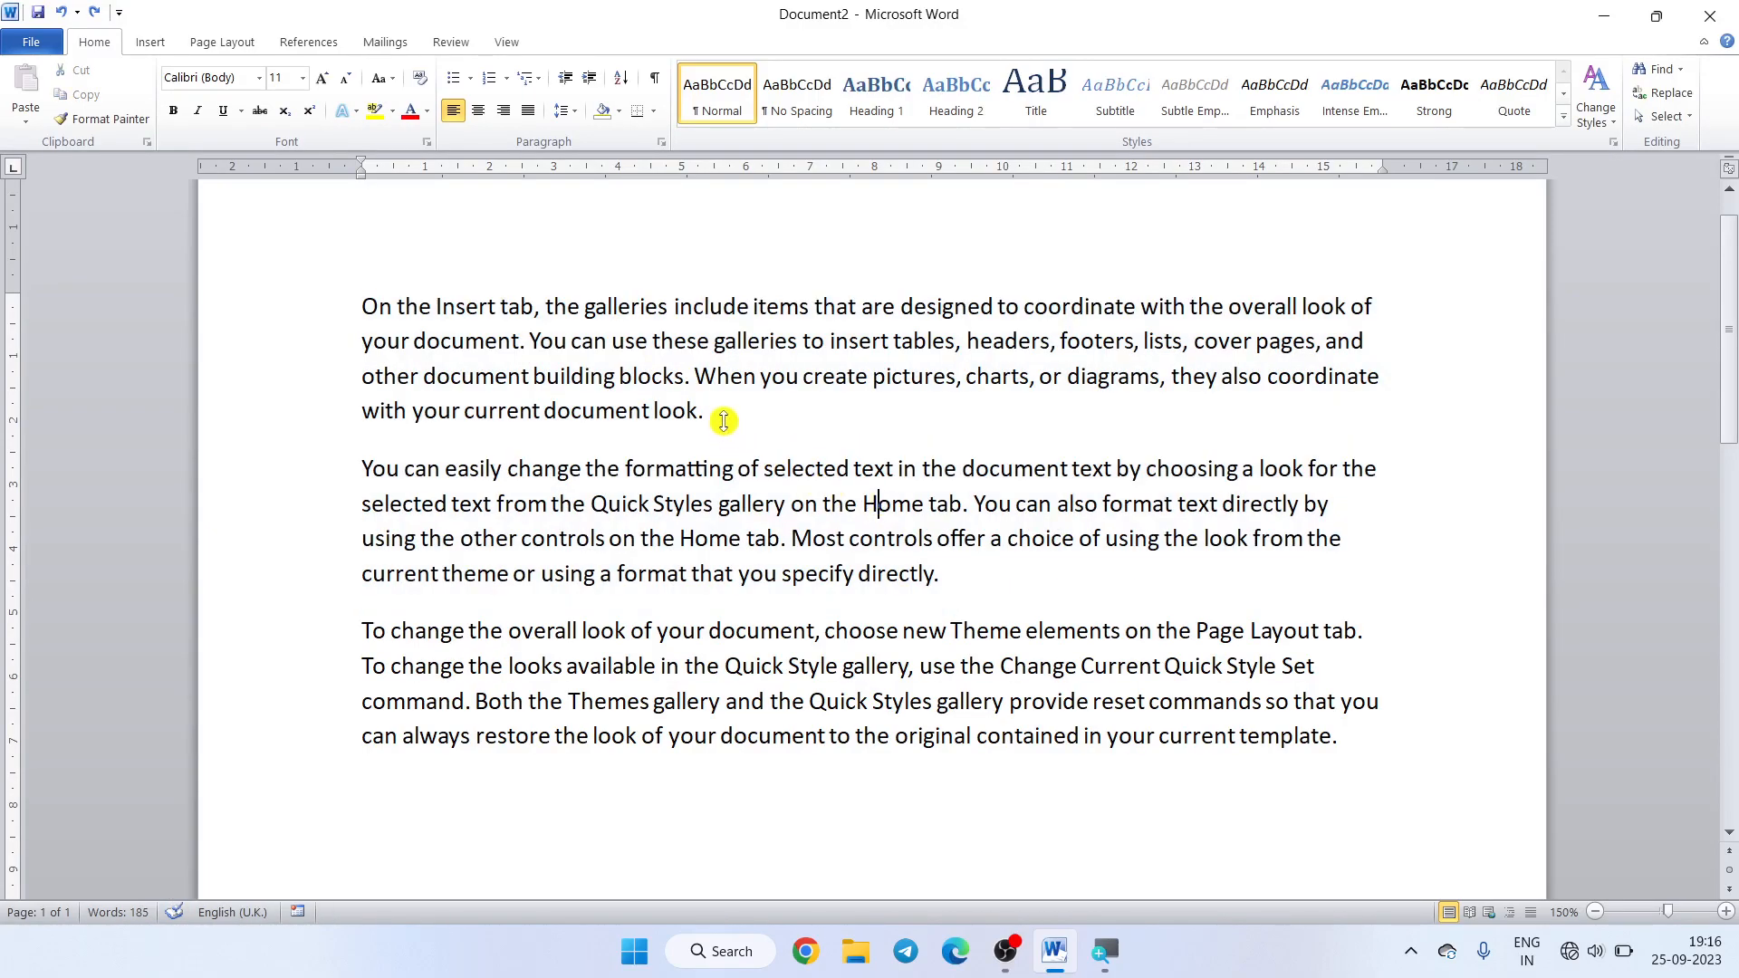
pyautogui.click(662, 143)
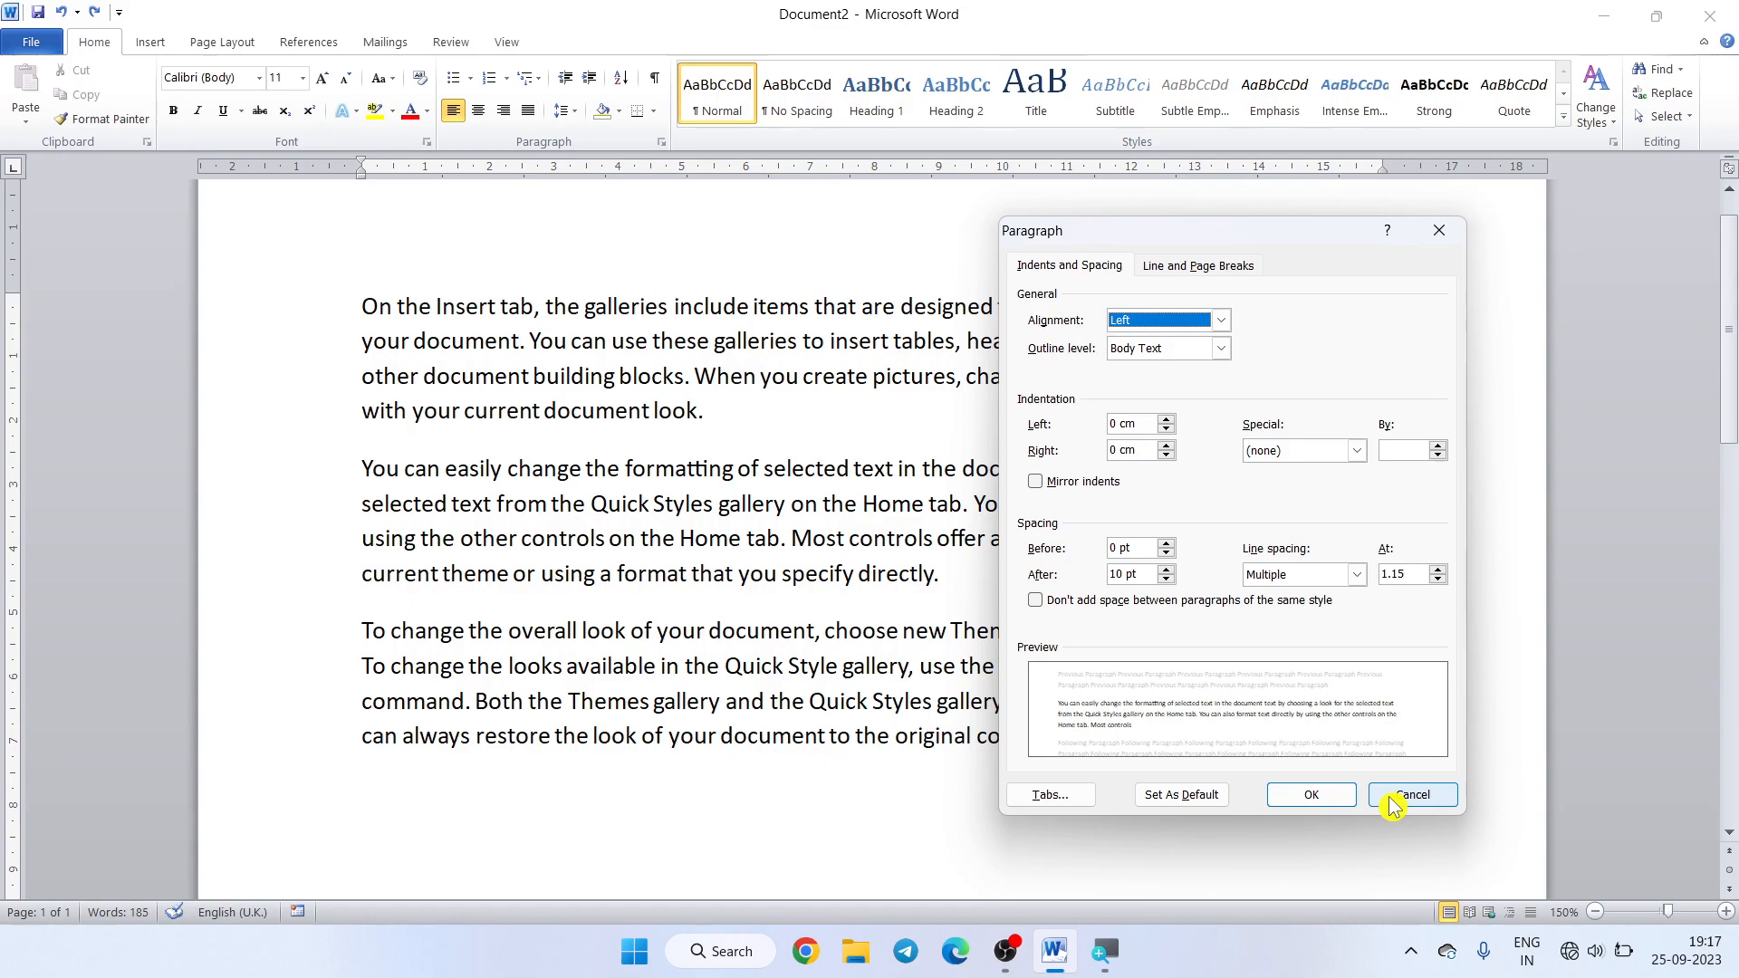
pyautogui.click(1357, 574)
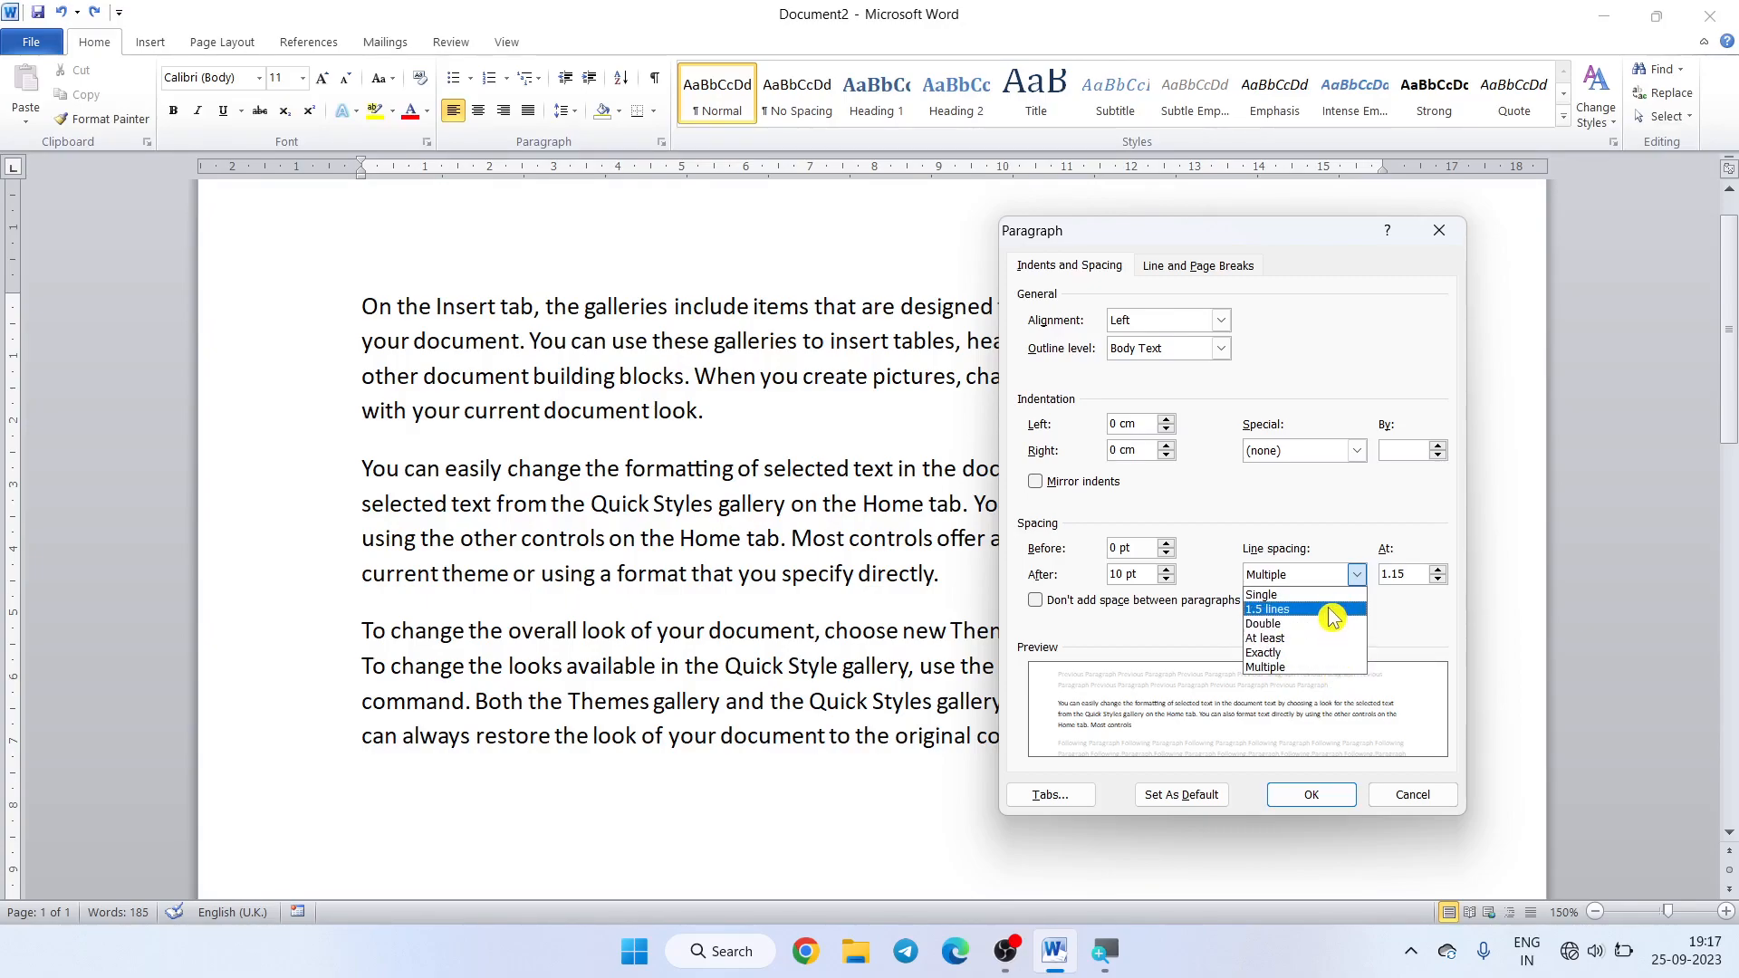
pyautogui.click(1428, 651)
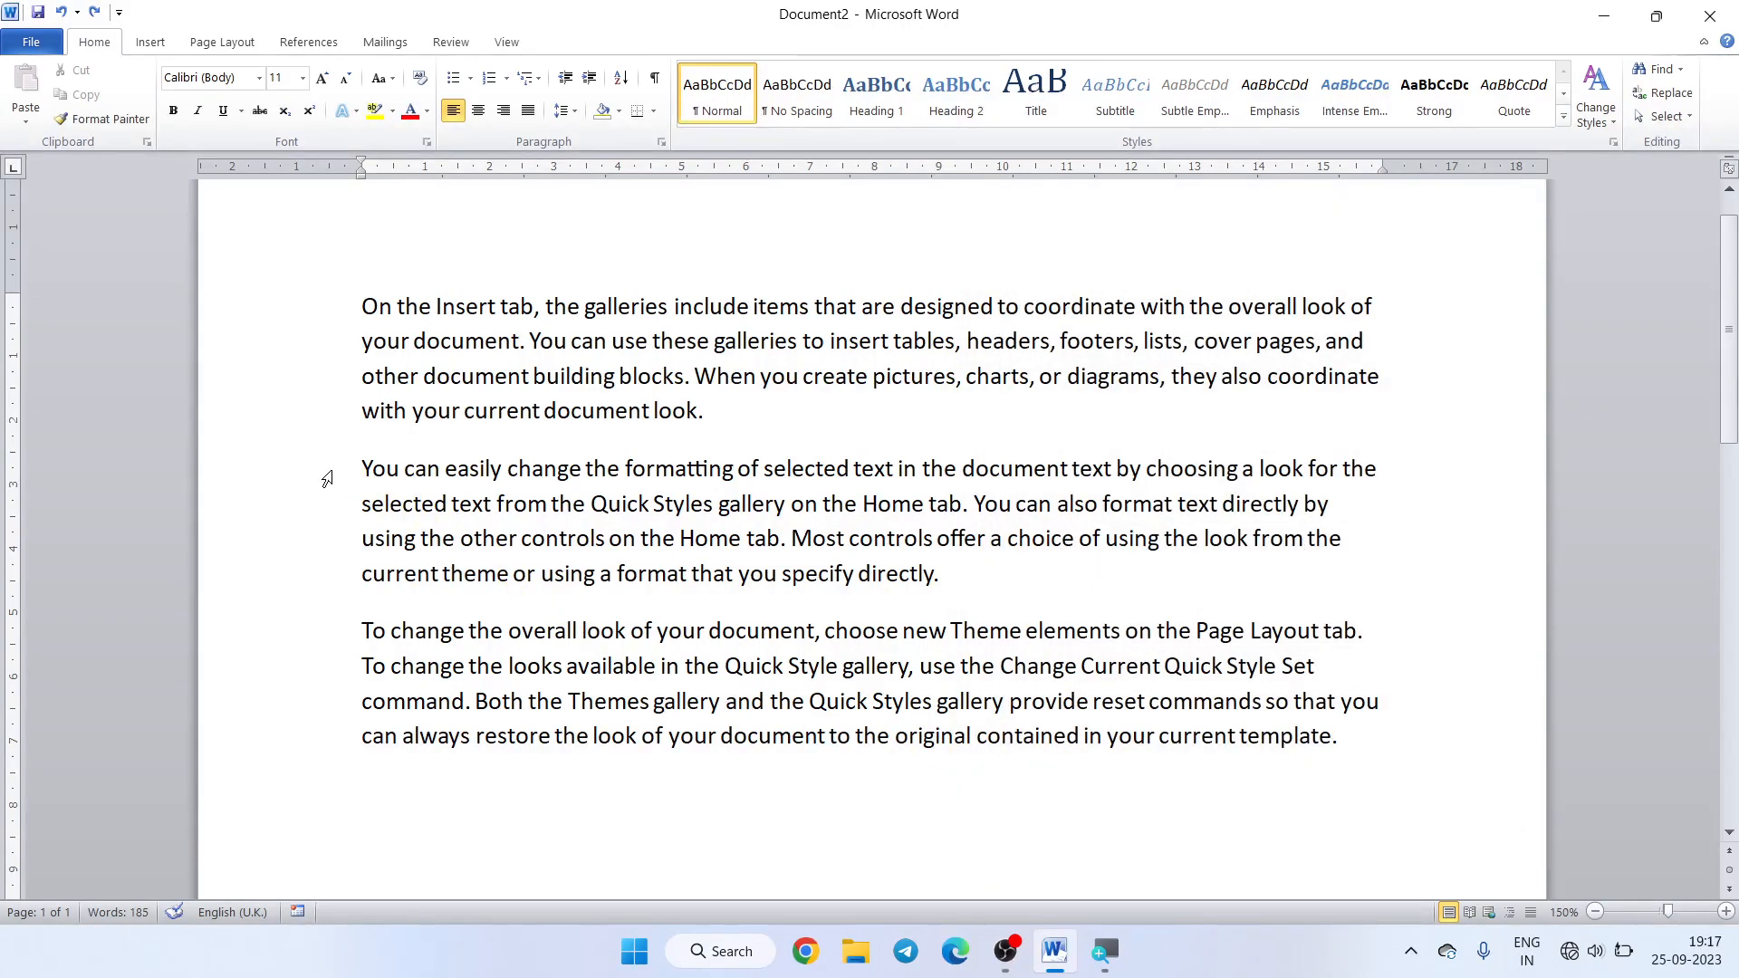
# - Set the line spacing of the second paragraph, starting "You can easily change", to 1.5 lines
pyautogui.moveTo(327, 473); pyautogui.dragTo(336, 572)
pyautogui.click(661, 142)
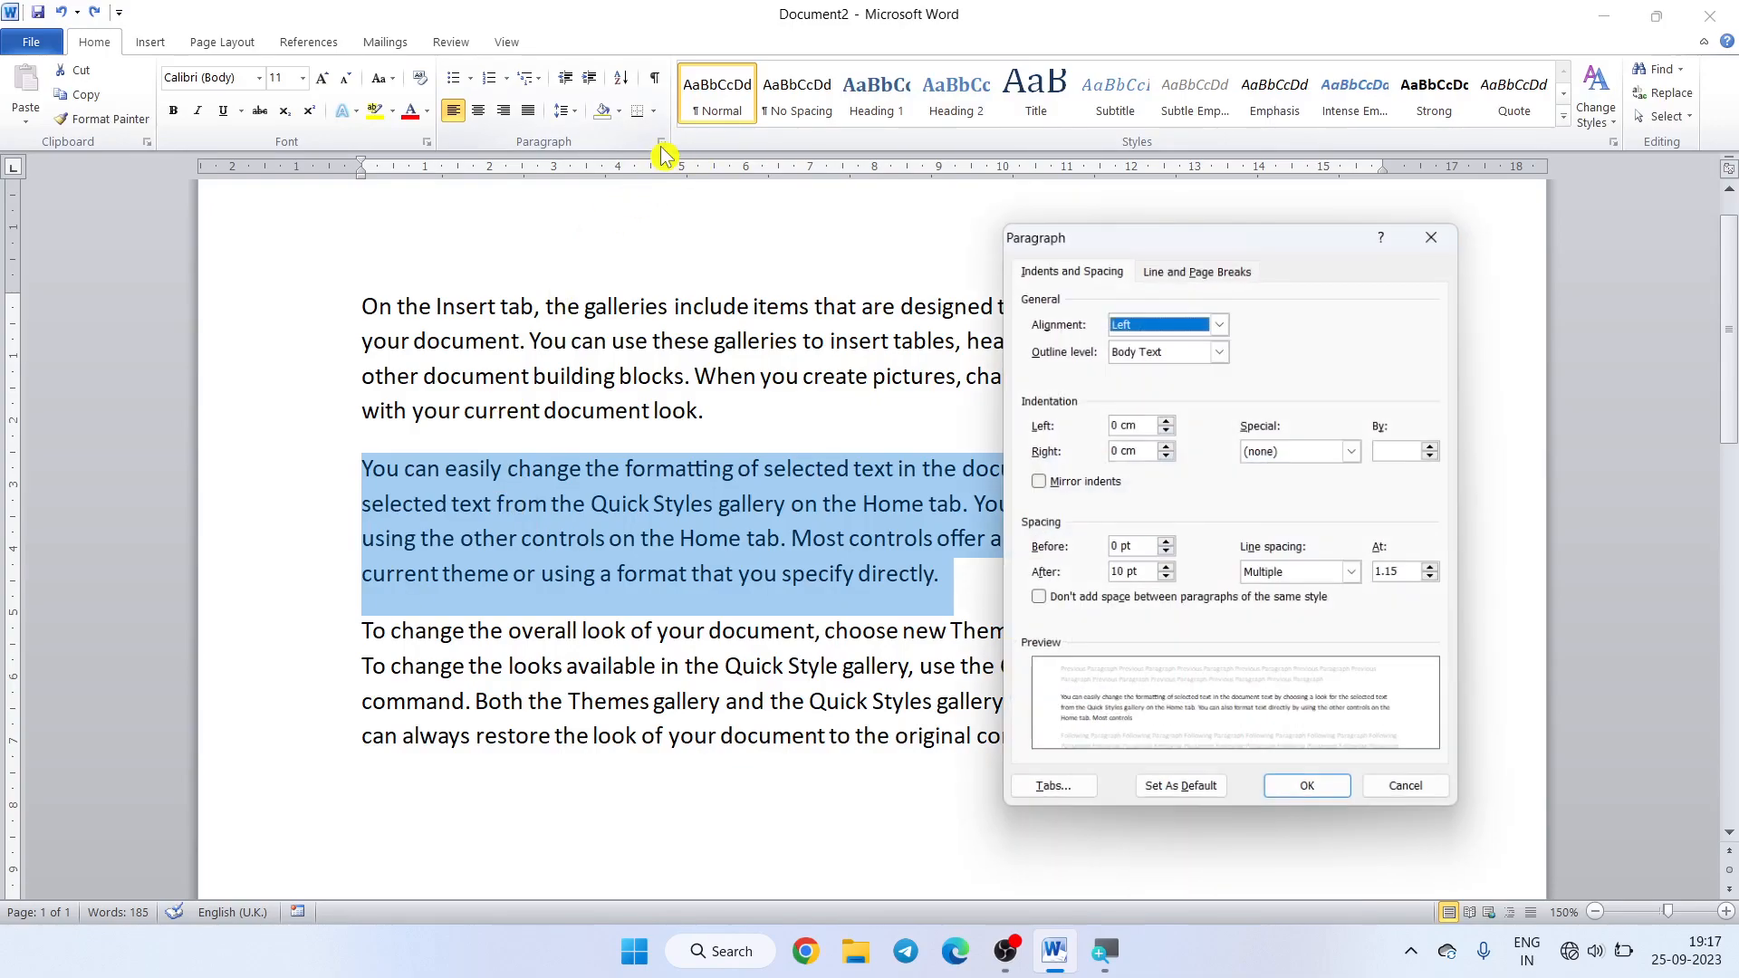
pyautogui.click(1359, 578)
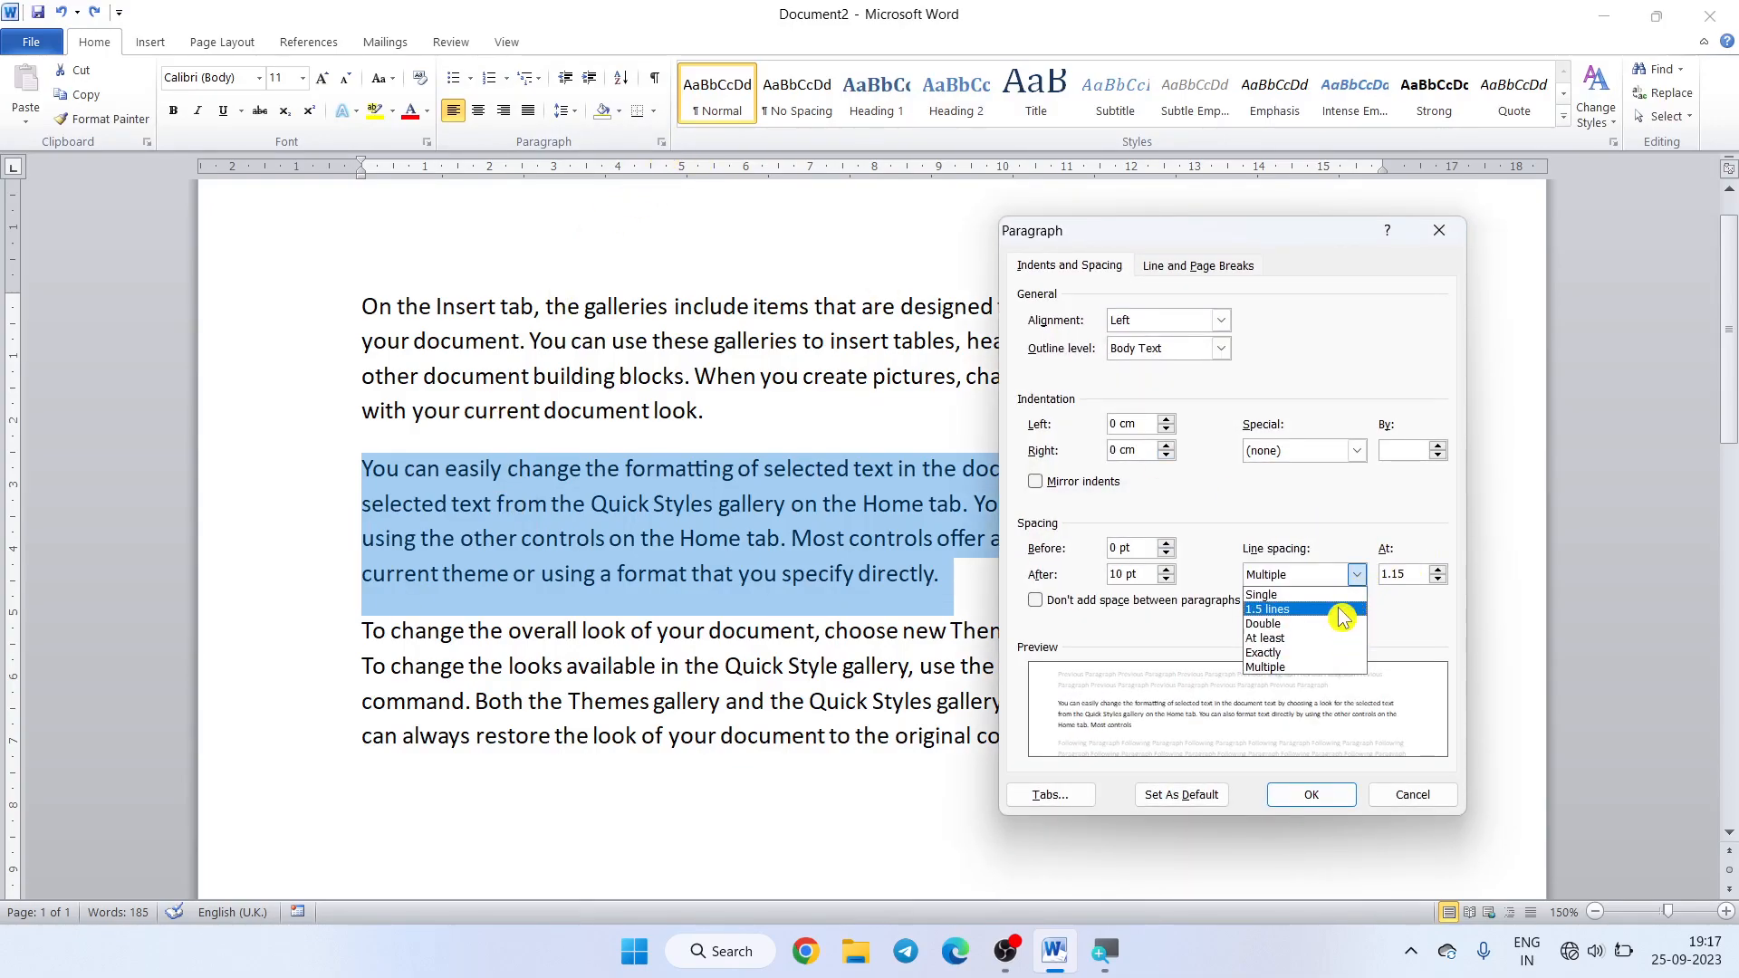
pyautogui.click(1342, 617)
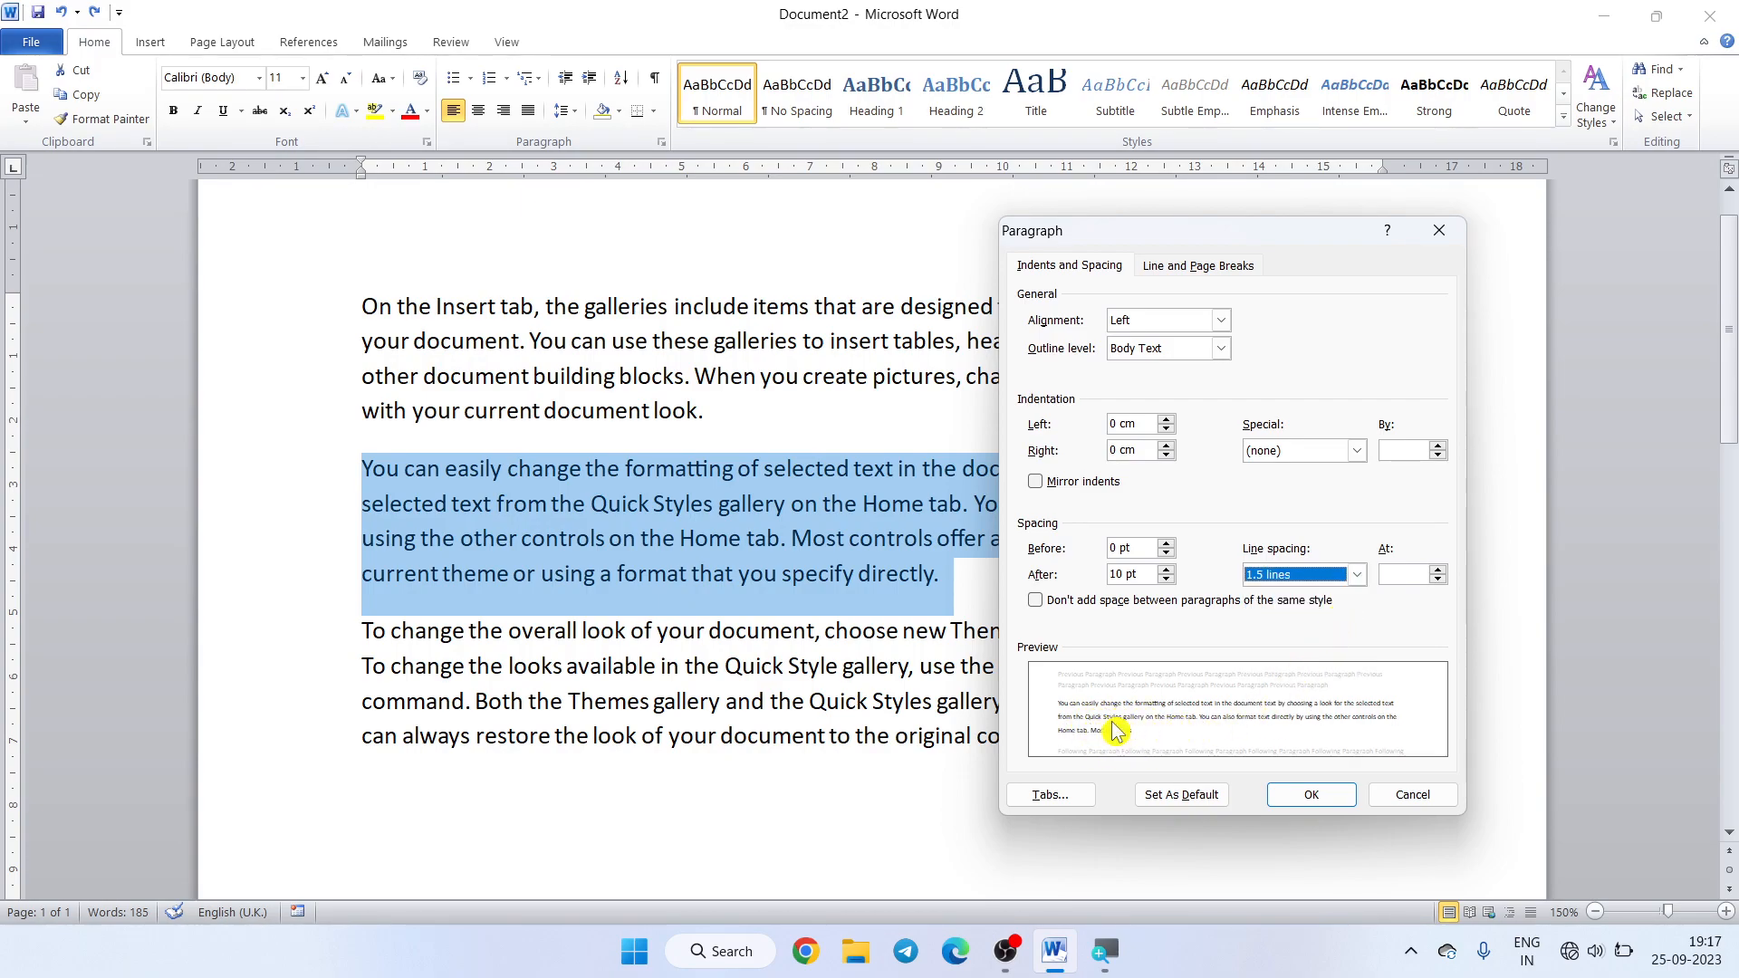
pyautogui.click(1312, 798)
pyautogui.click(957, 566)
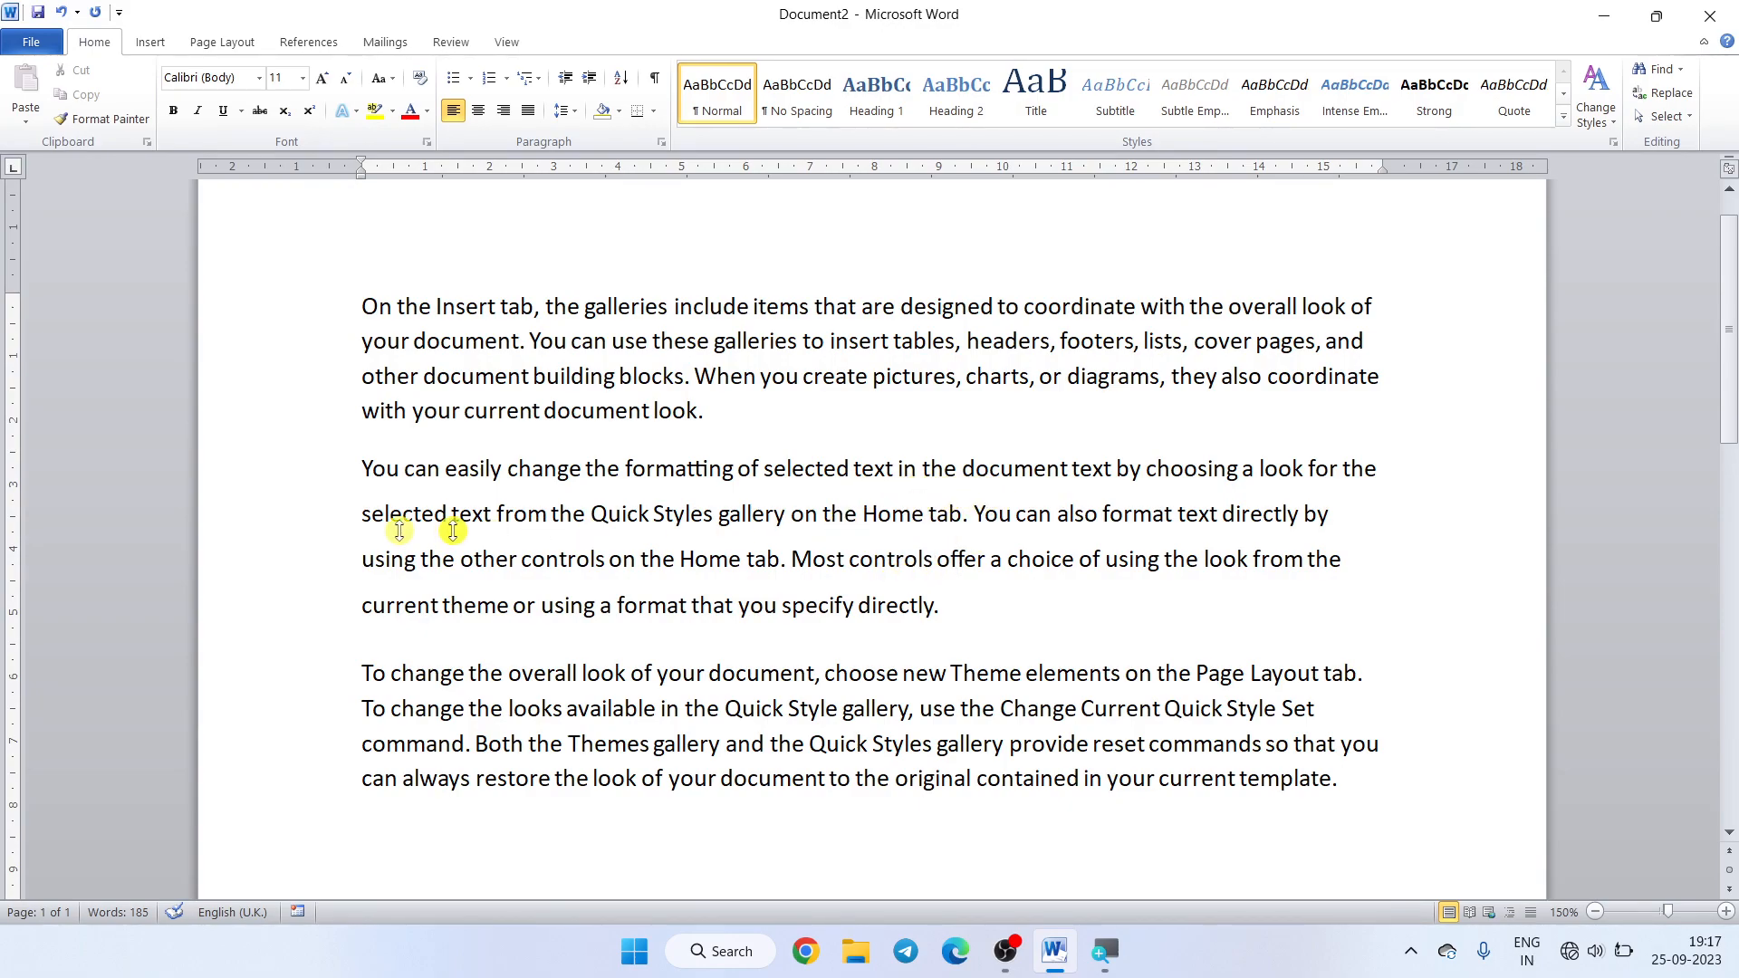
# - Change the second paragraph's line spacing to Double
pyautogui.moveTo(319, 472); pyautogui.dragTo(307, 606)
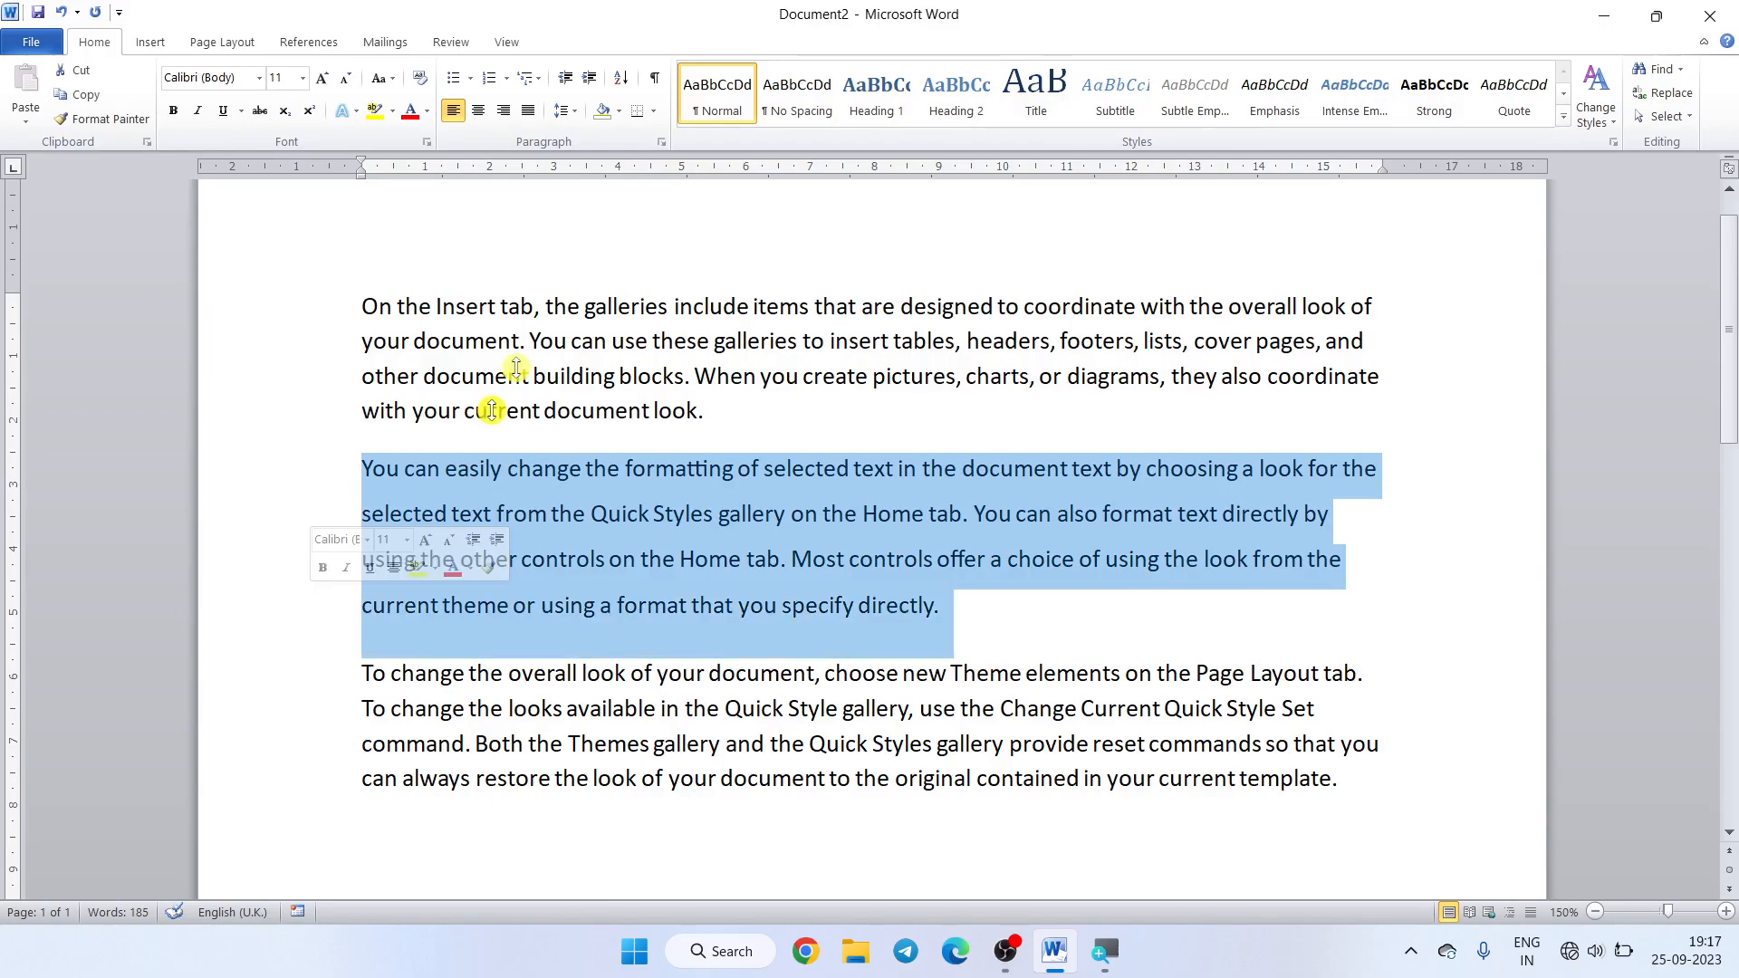
pyautogui.click(662, 143)
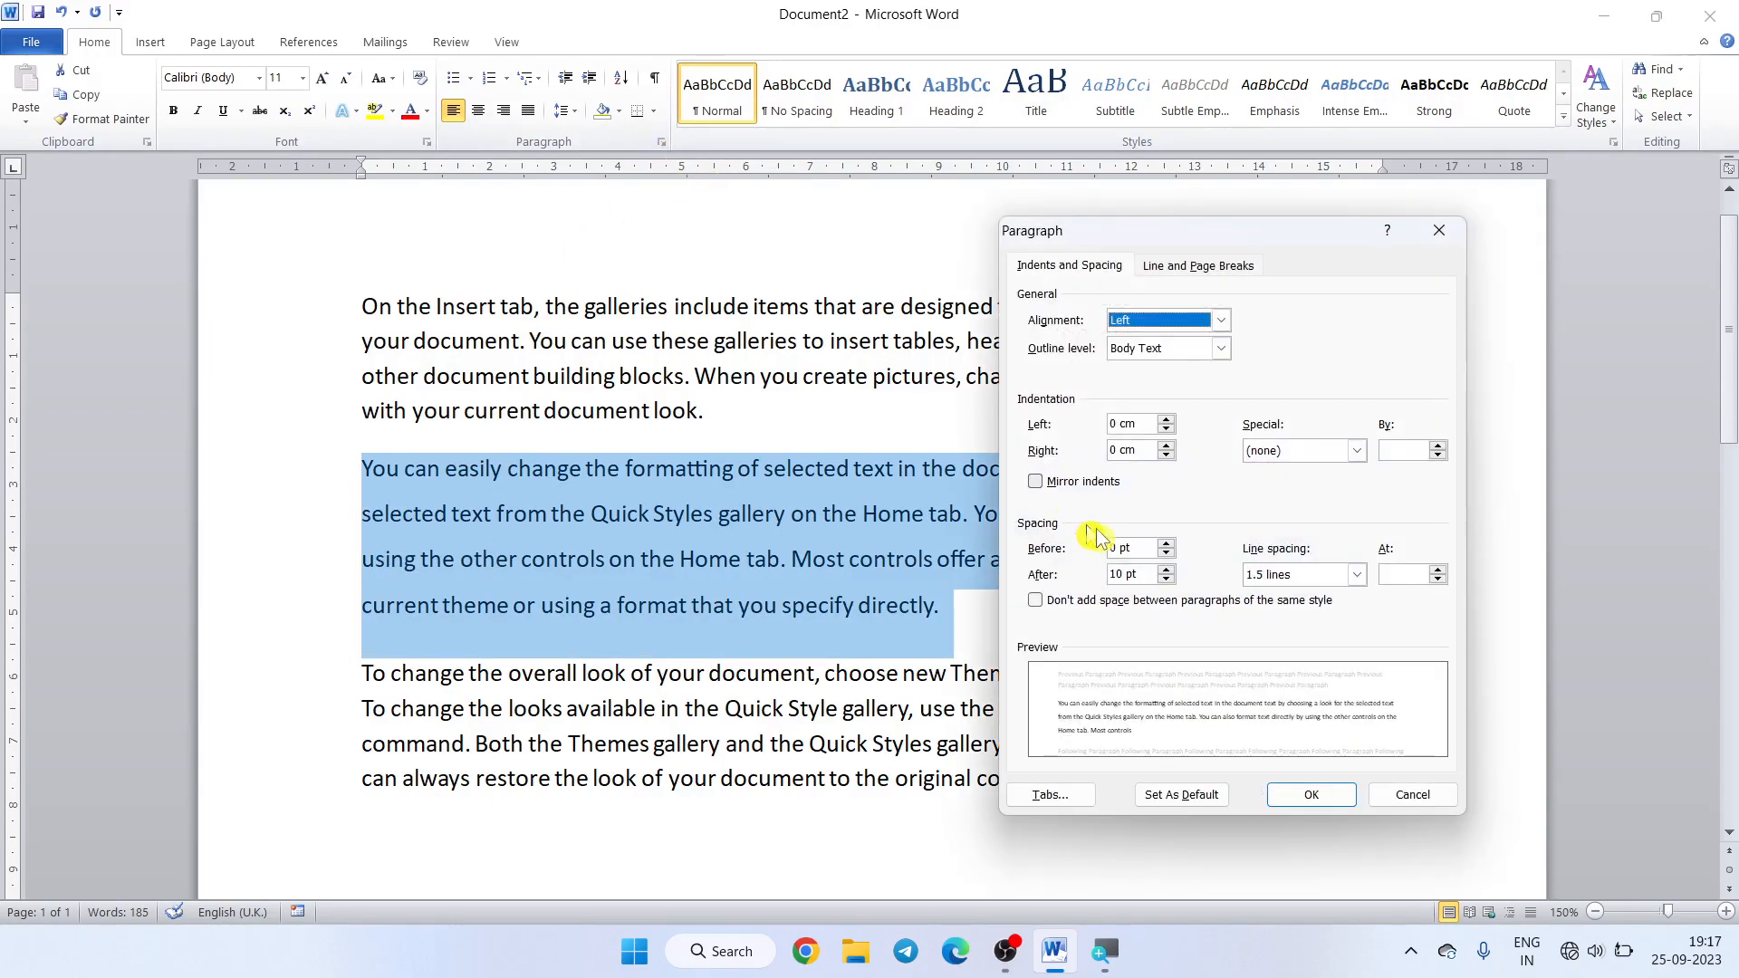
pyautogui.click(1356, 576)
pyautogui.click(1332, 625)
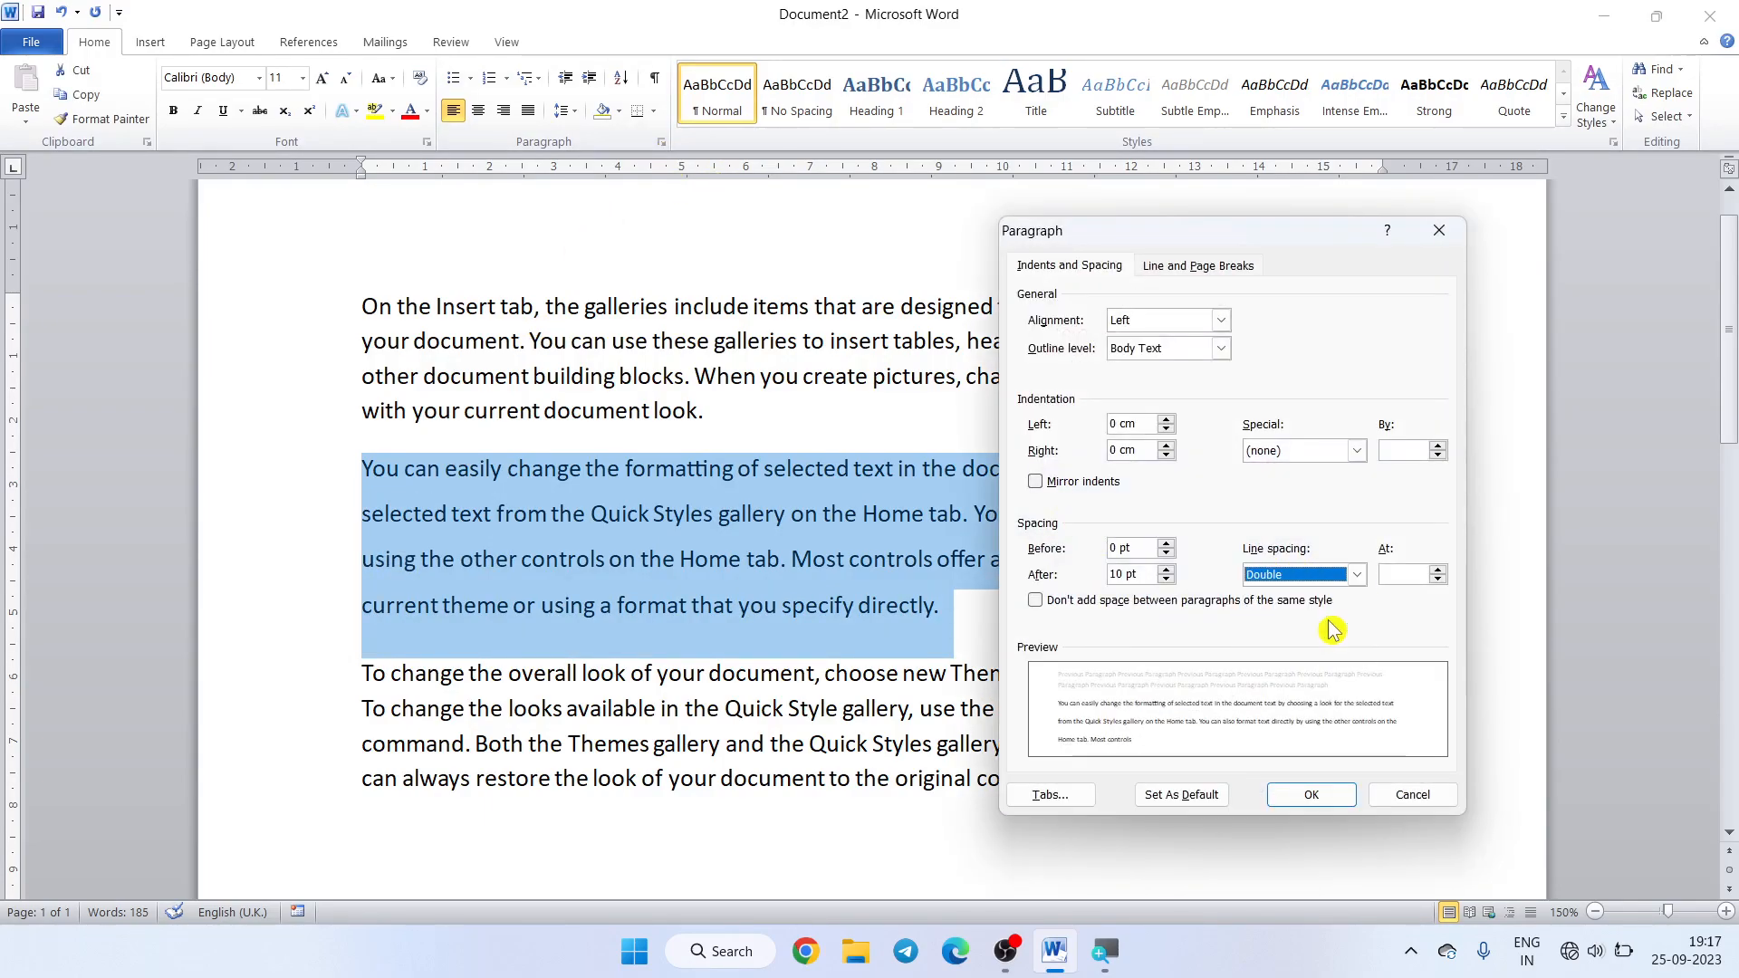
pyautogui.click(1302, 797)
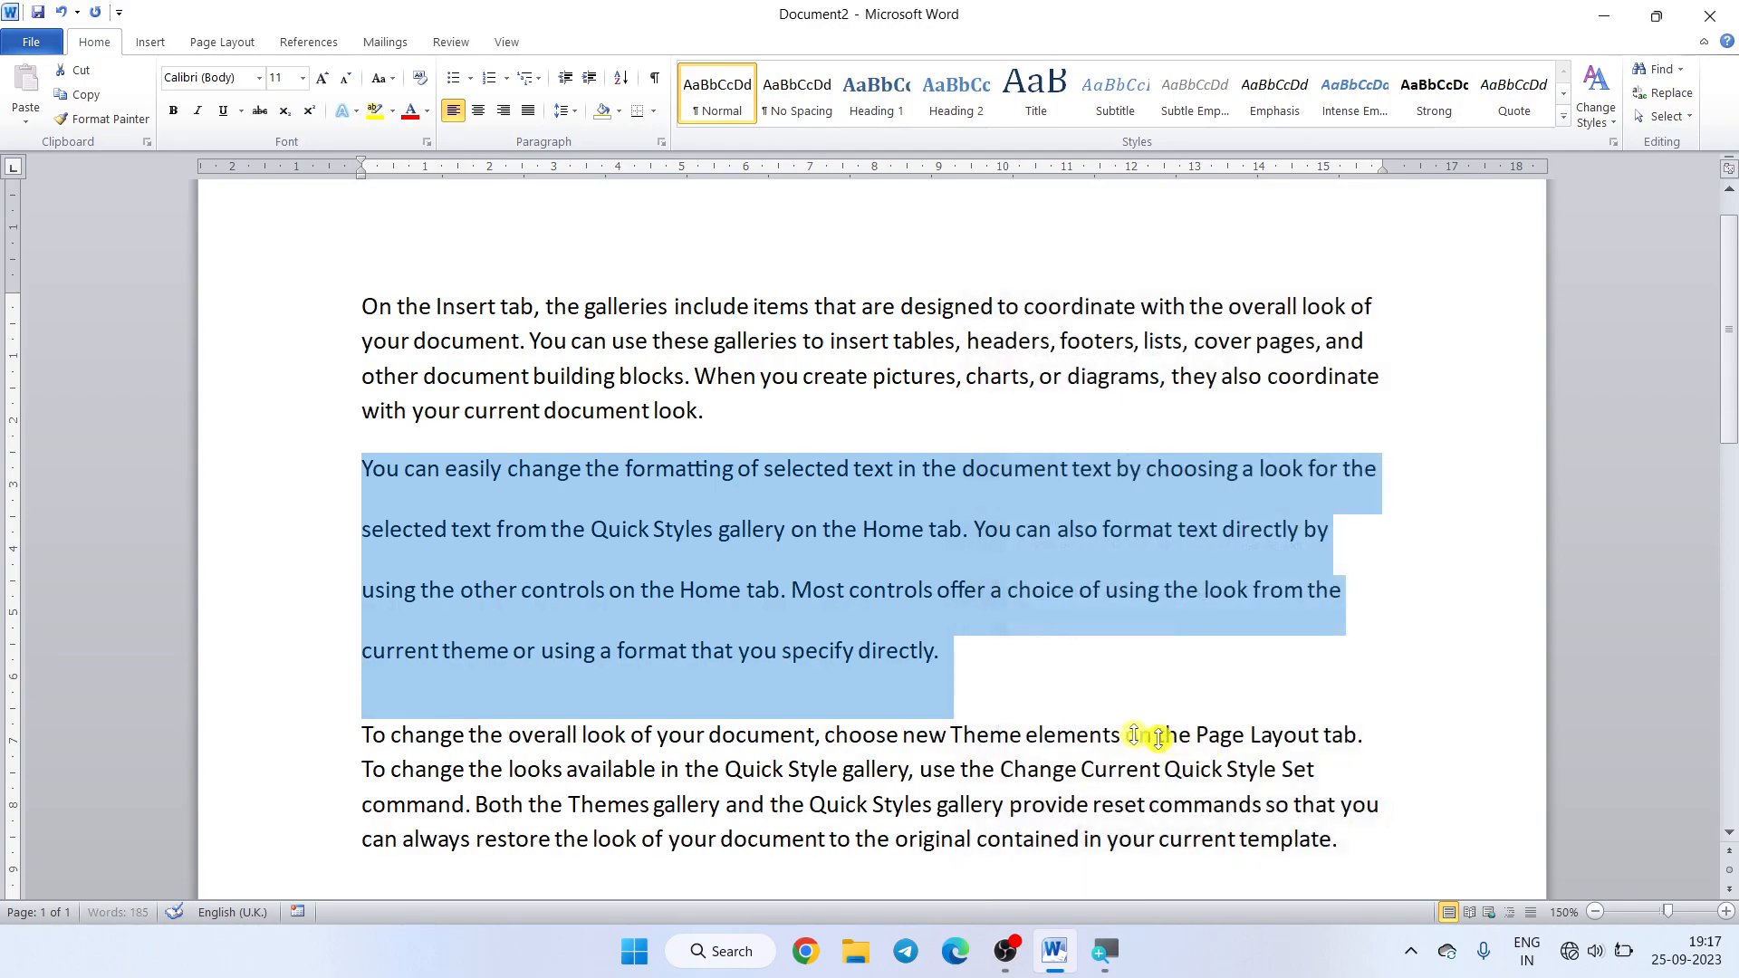
pyautogui.click(853, 471)
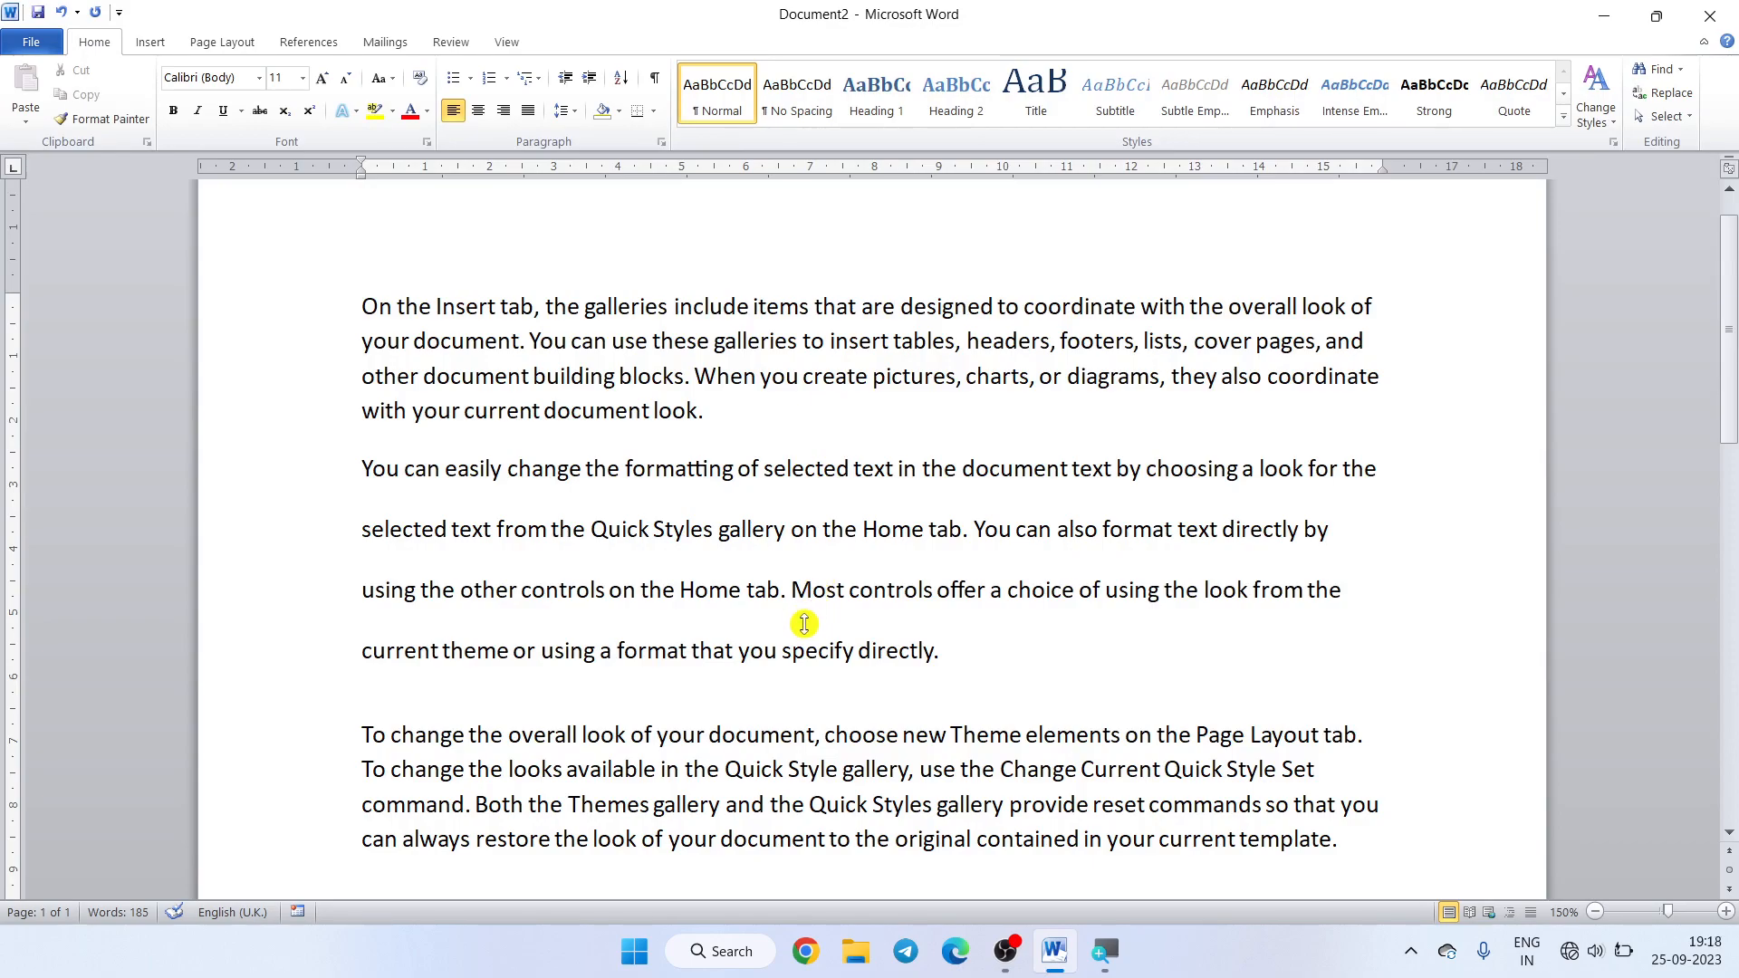
# - Set the second paragraph's line spacing to Exactly 12 pt, previewing Single spacing before applying it
pyautogui.moveTo(309, 469); pyautogui.dragTo(291, 654)
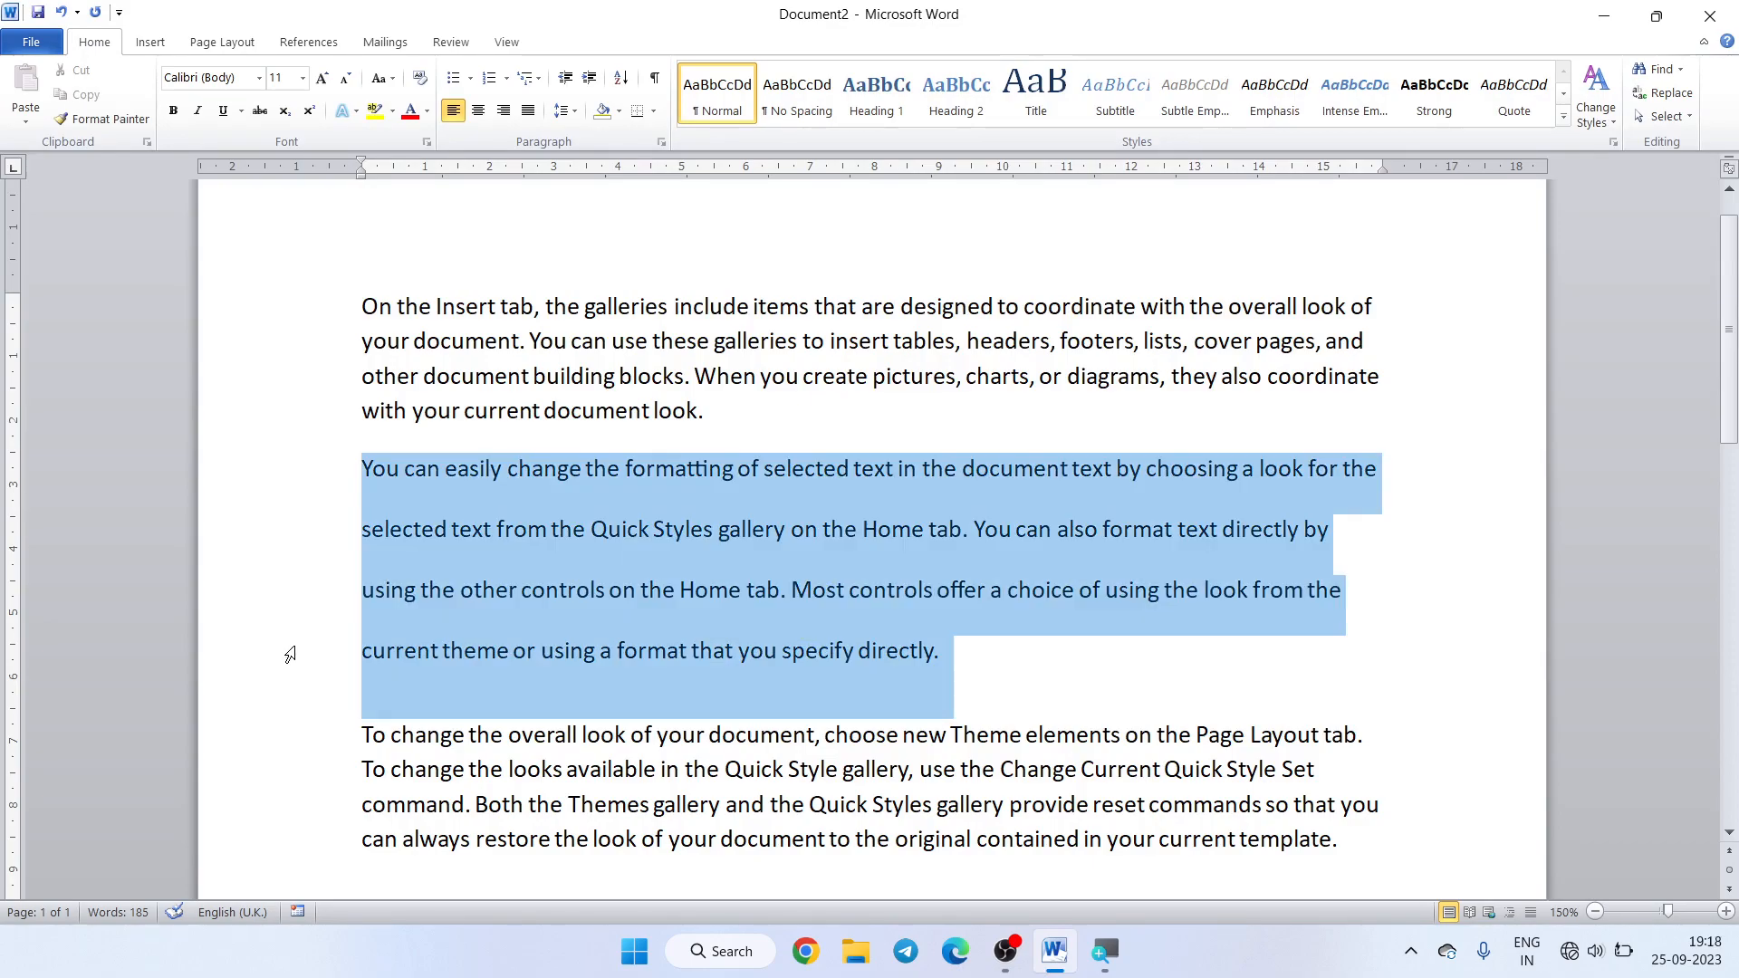
pyautogui.click(661, 142)
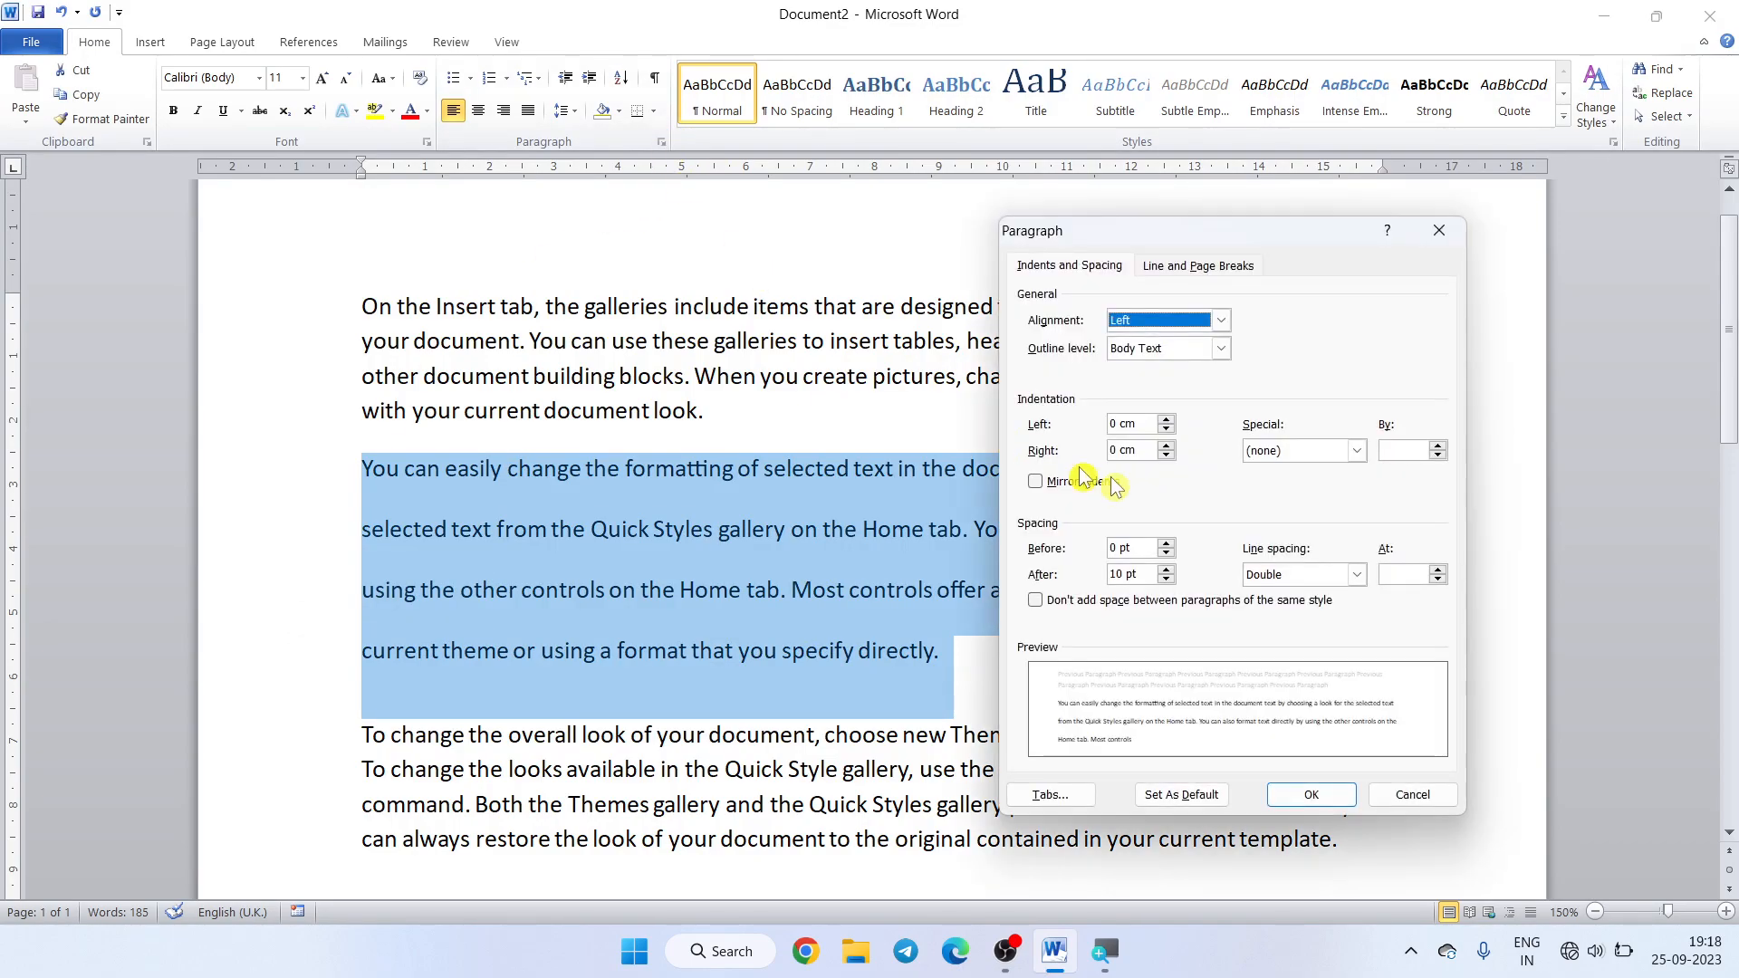
pyautogui.click(1357, 574)
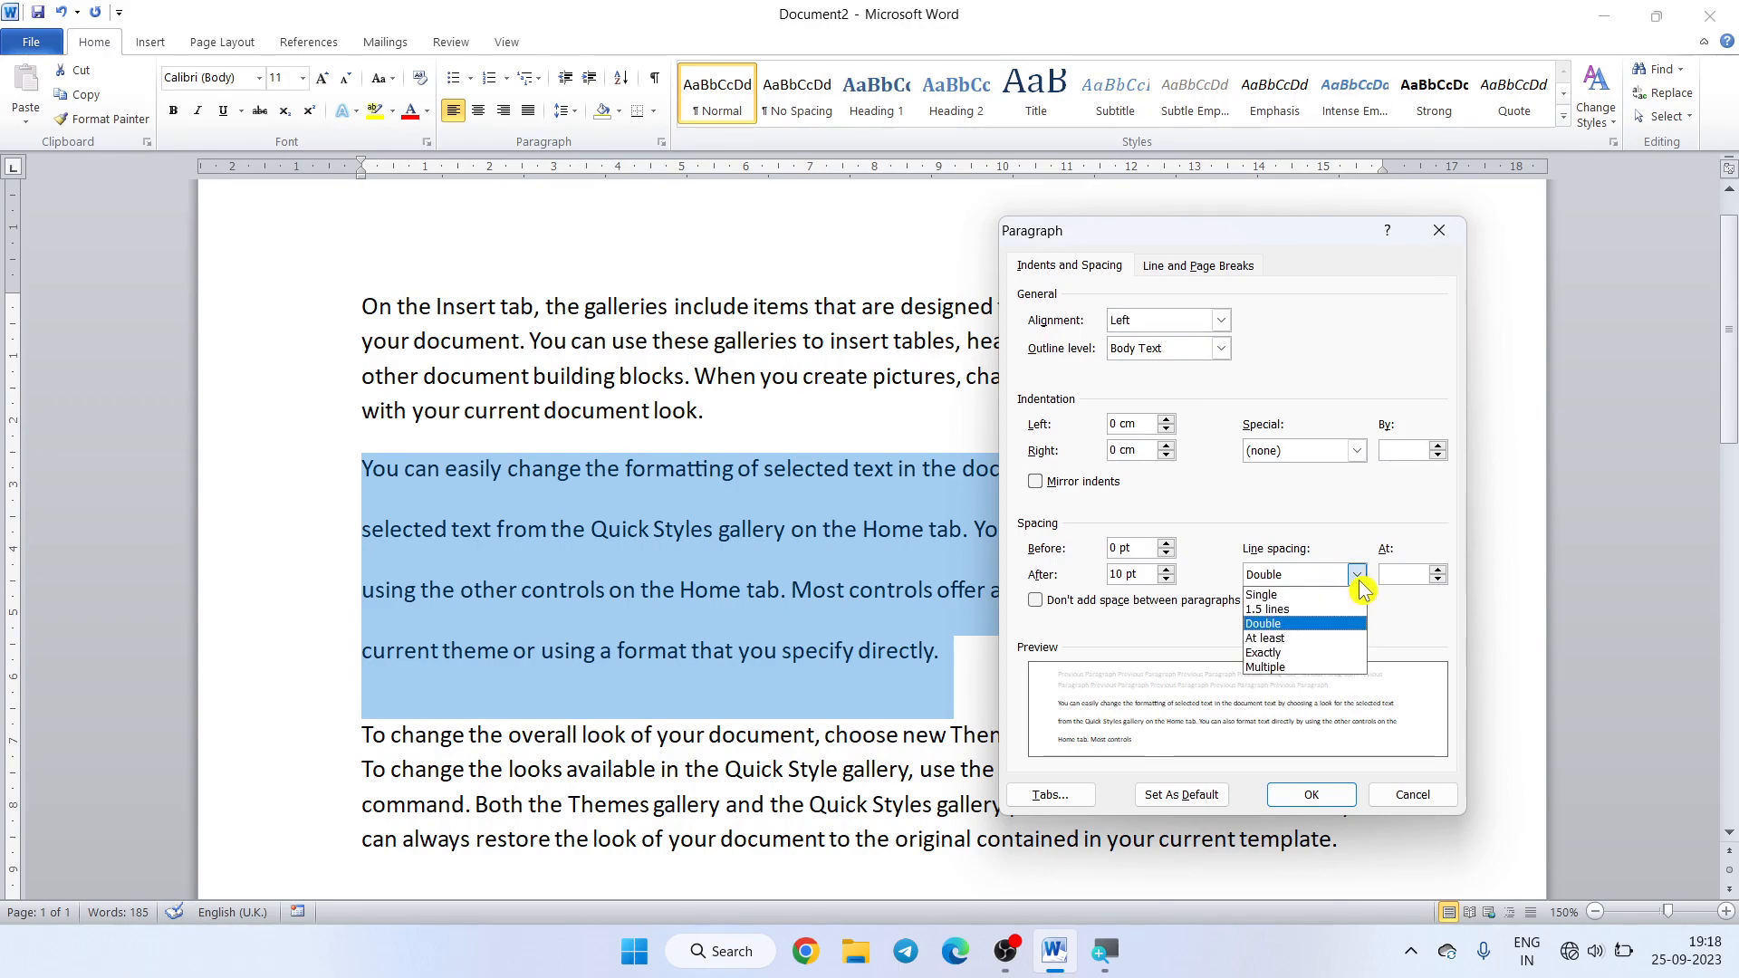
pyautogui.click(1318, 654)
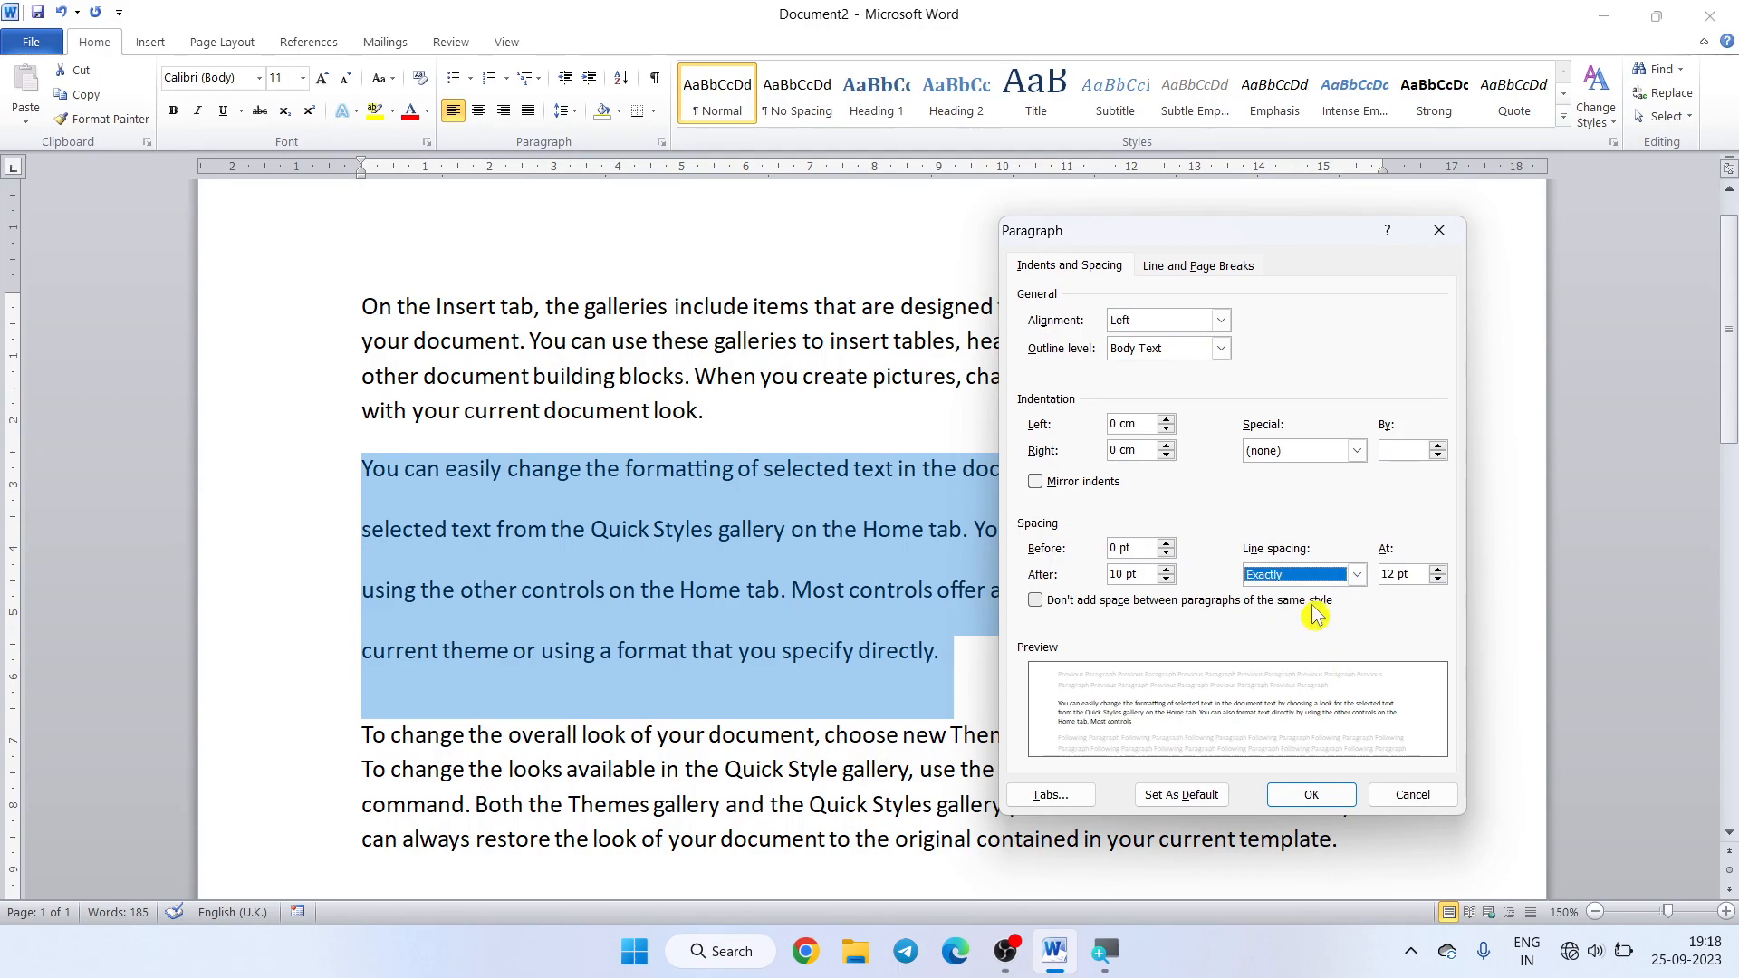
pyautogui.click(1357, 575)
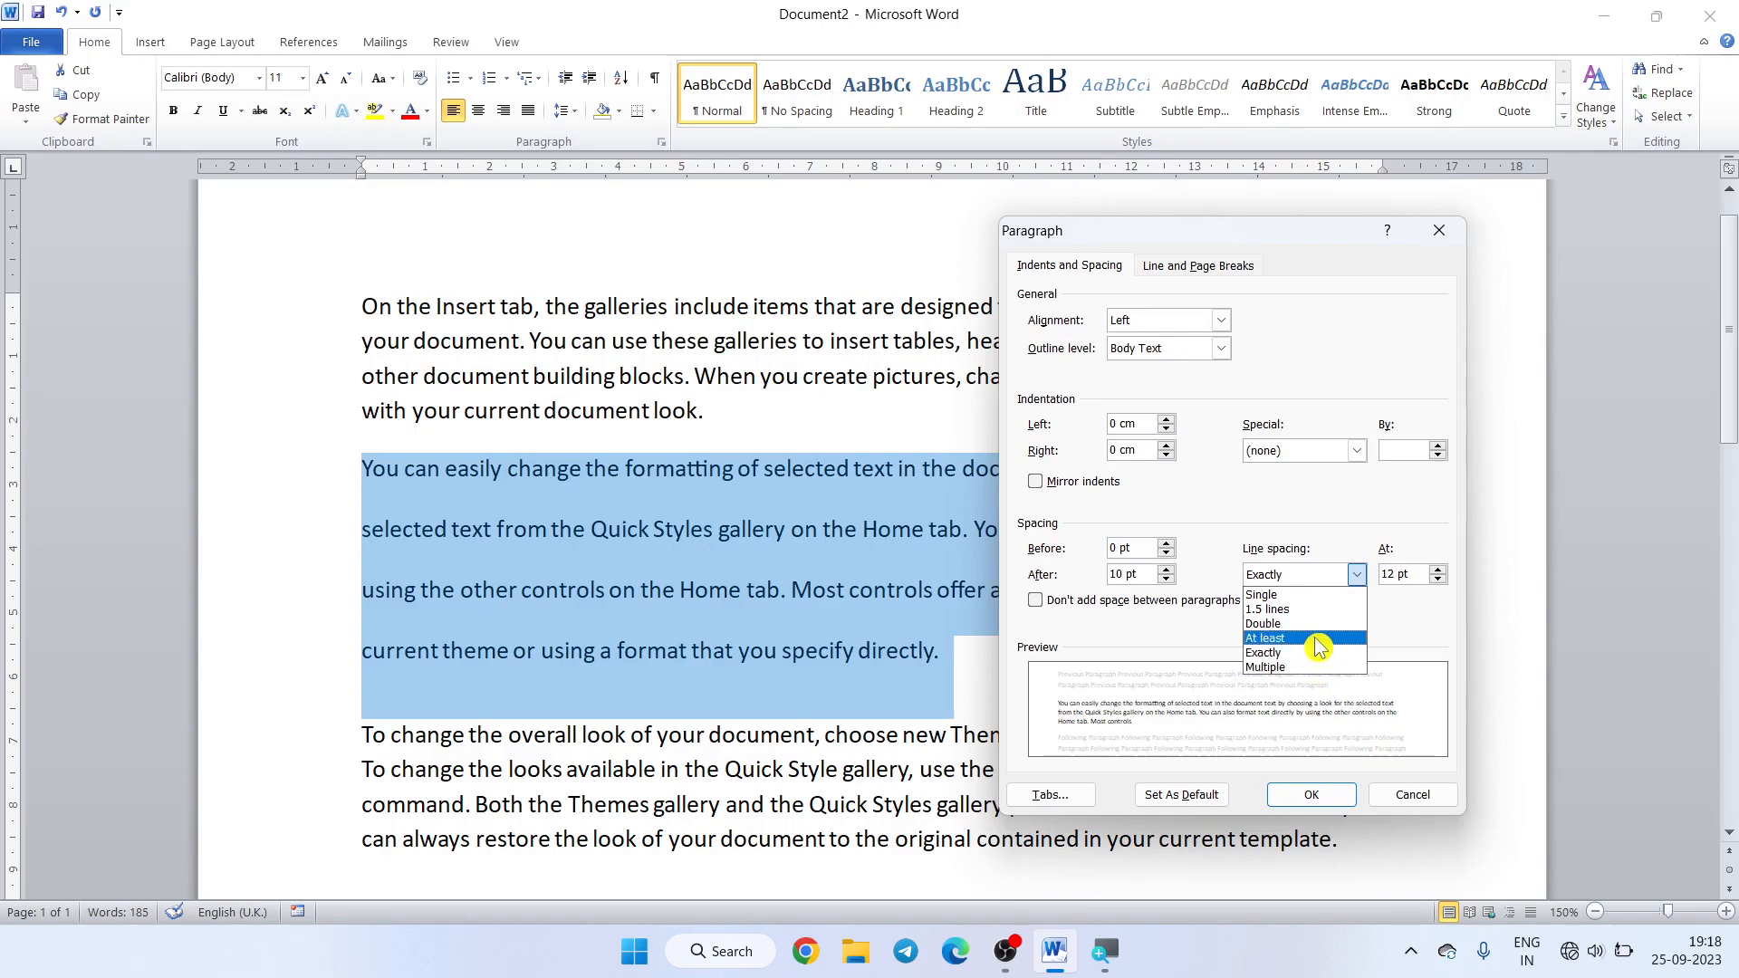
pyautogui.click(1315, 603)
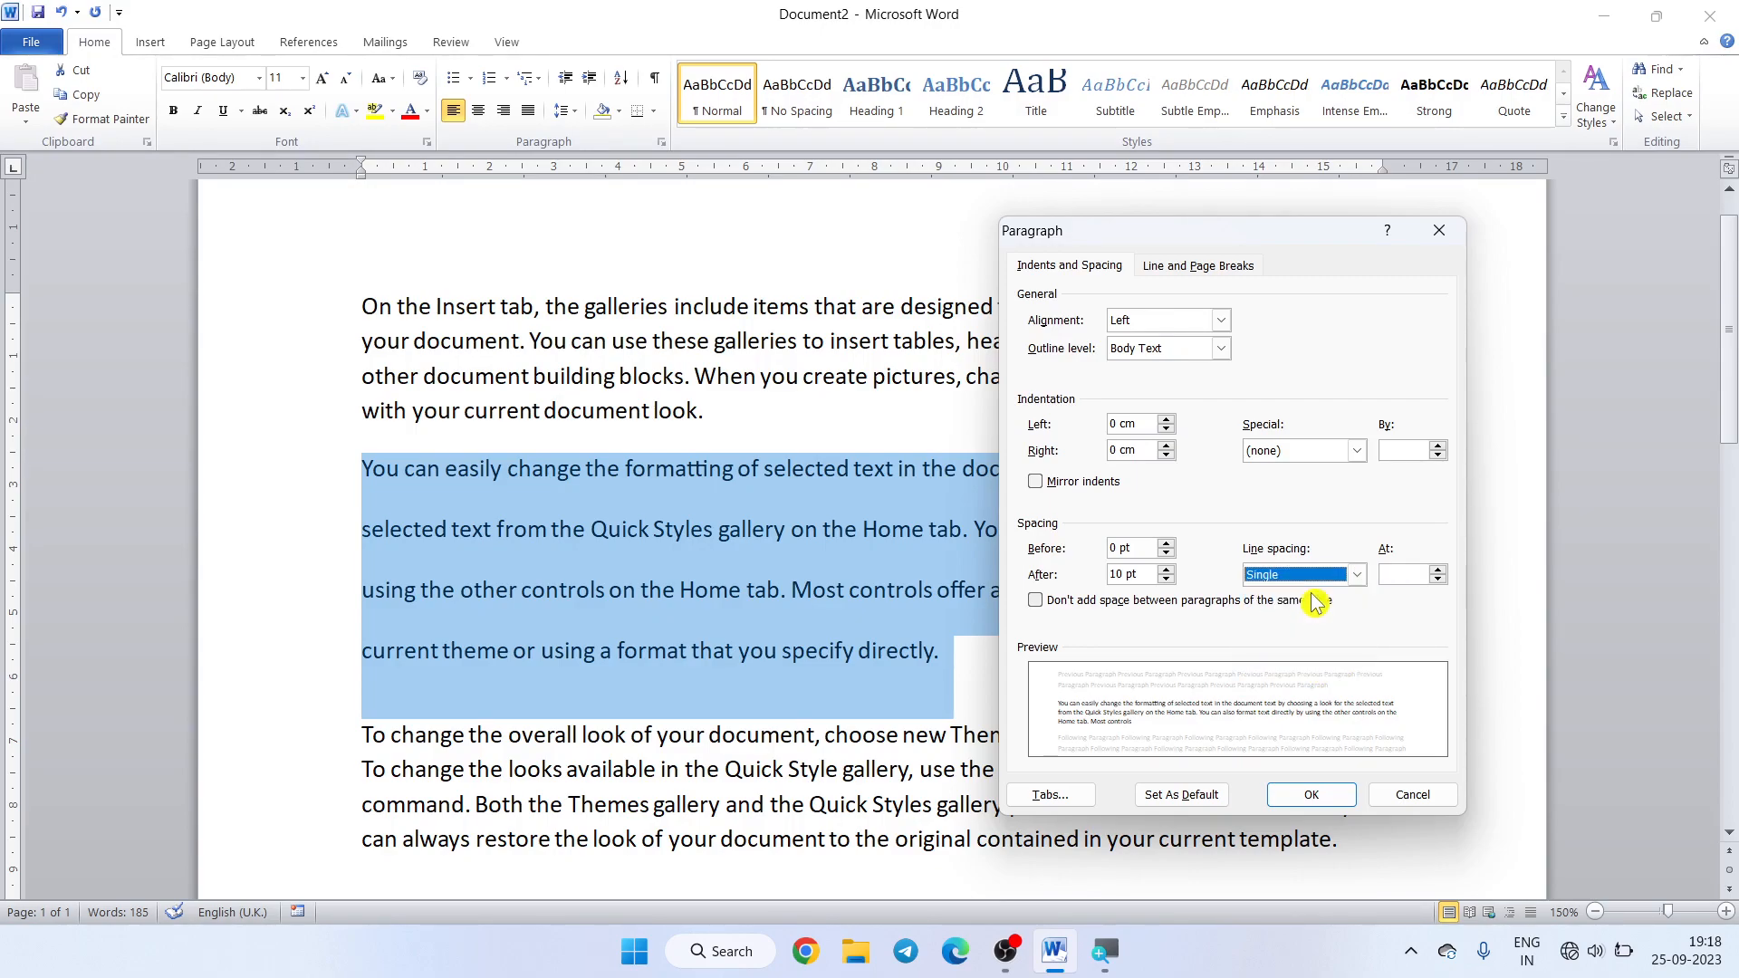
pyautogui.click(1357, 575)
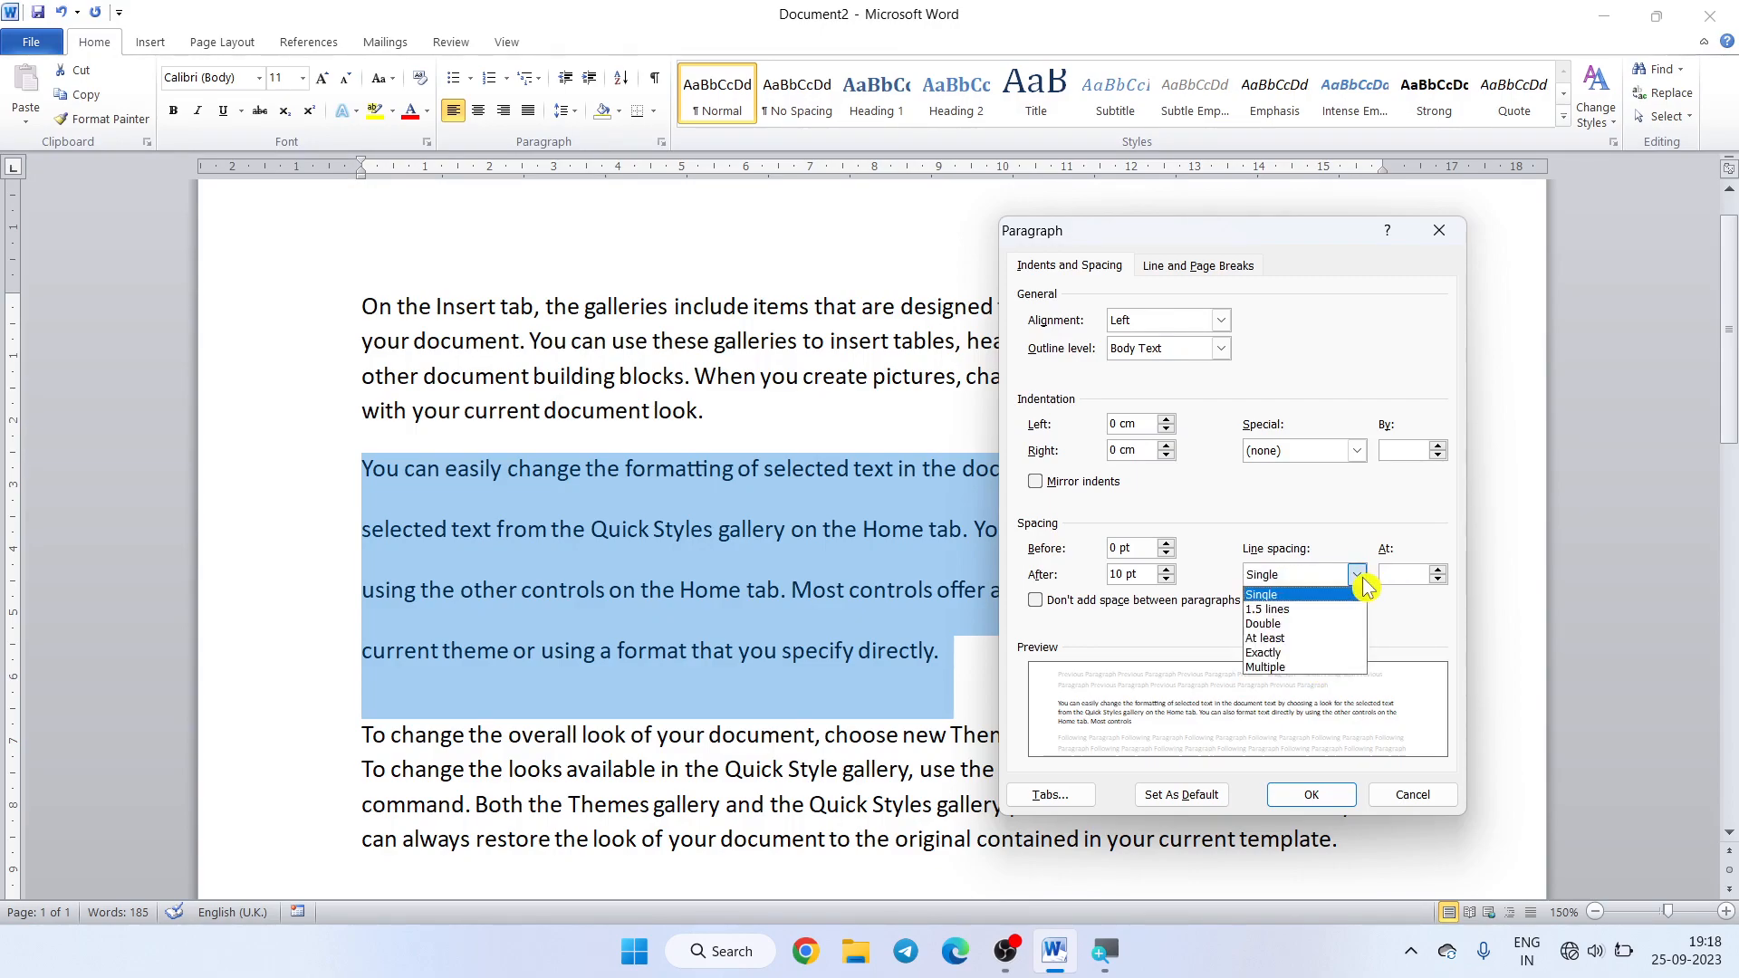
pyautogui.click(1320, 652)
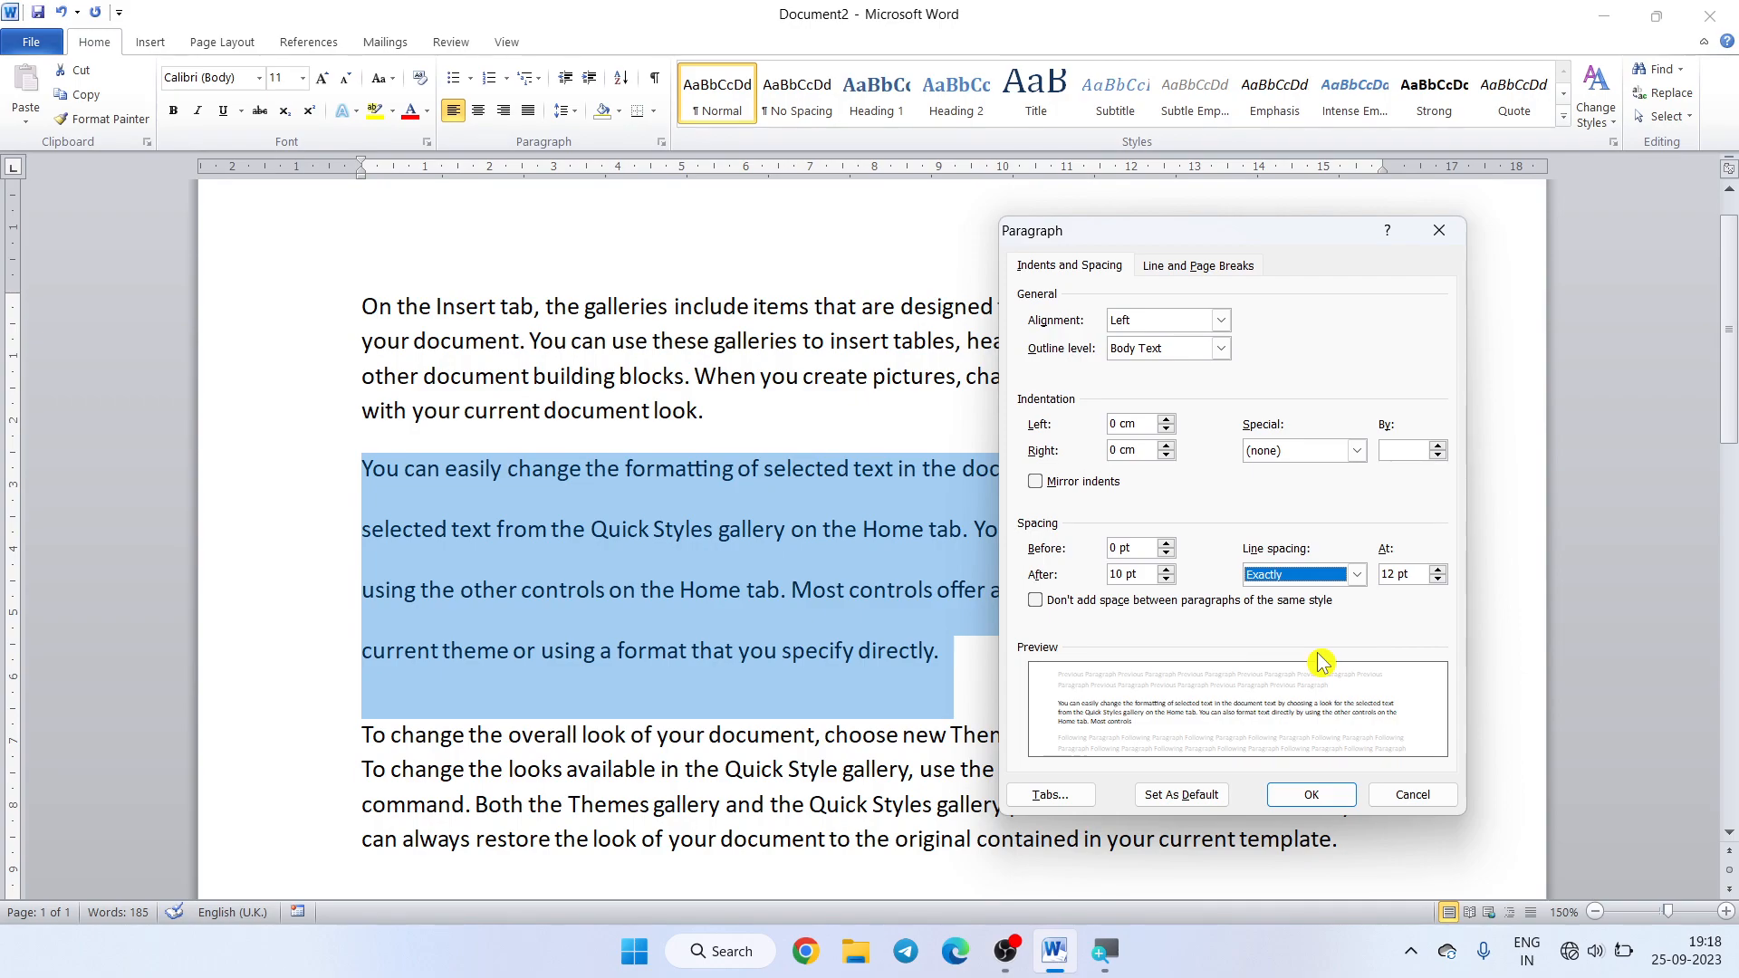
pyautogui.click(1302, 800)
pyautogui.click(629, 603)
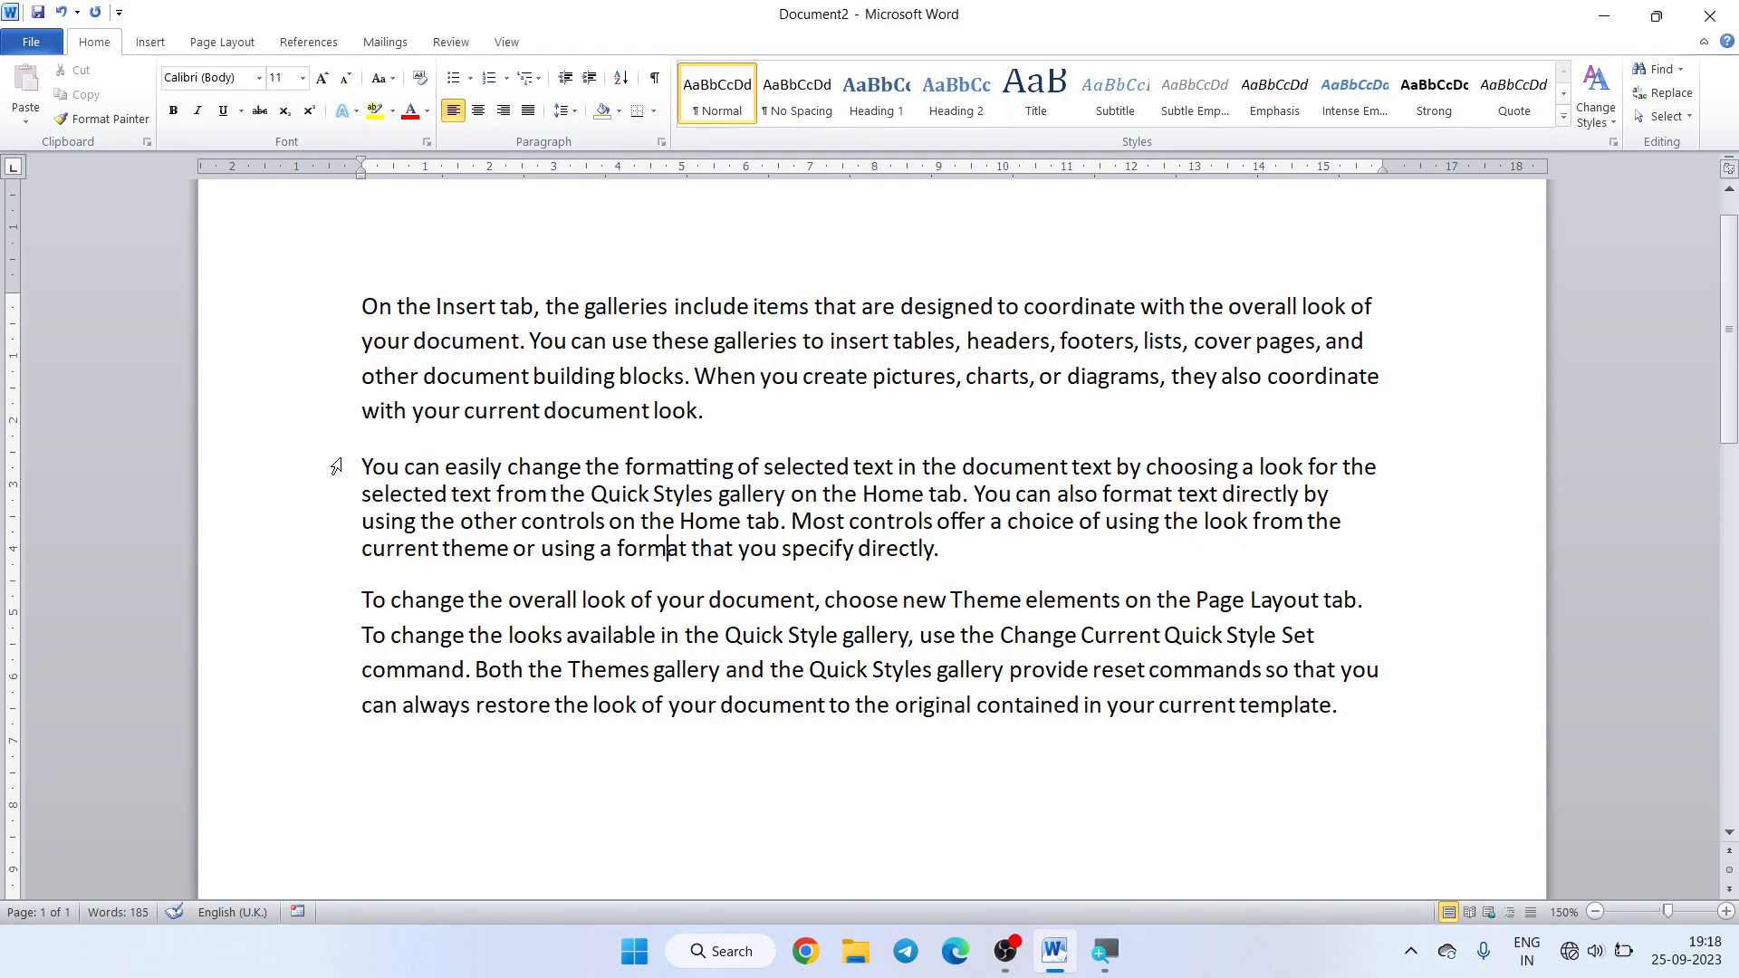
# - Turn on "Don't add space between paragraphs of the same style" for the second paragraph and check the gap below it
pyautogui.click(662, 142)
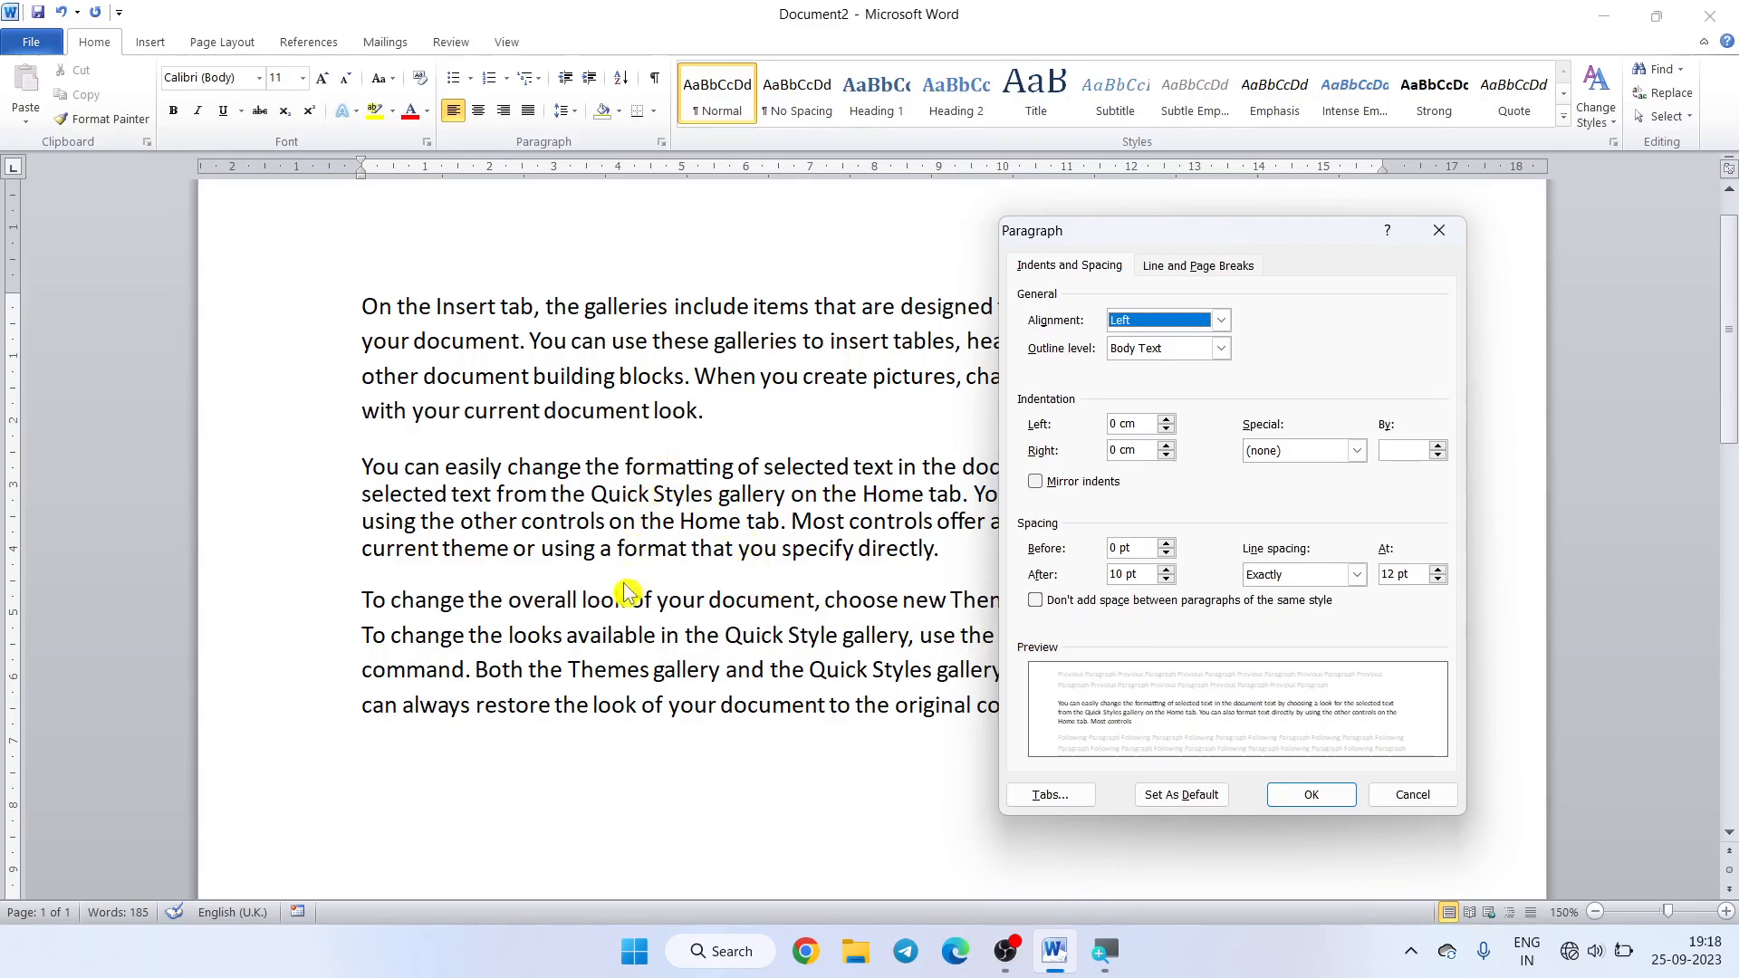
pyautogui.click(1038, 604)
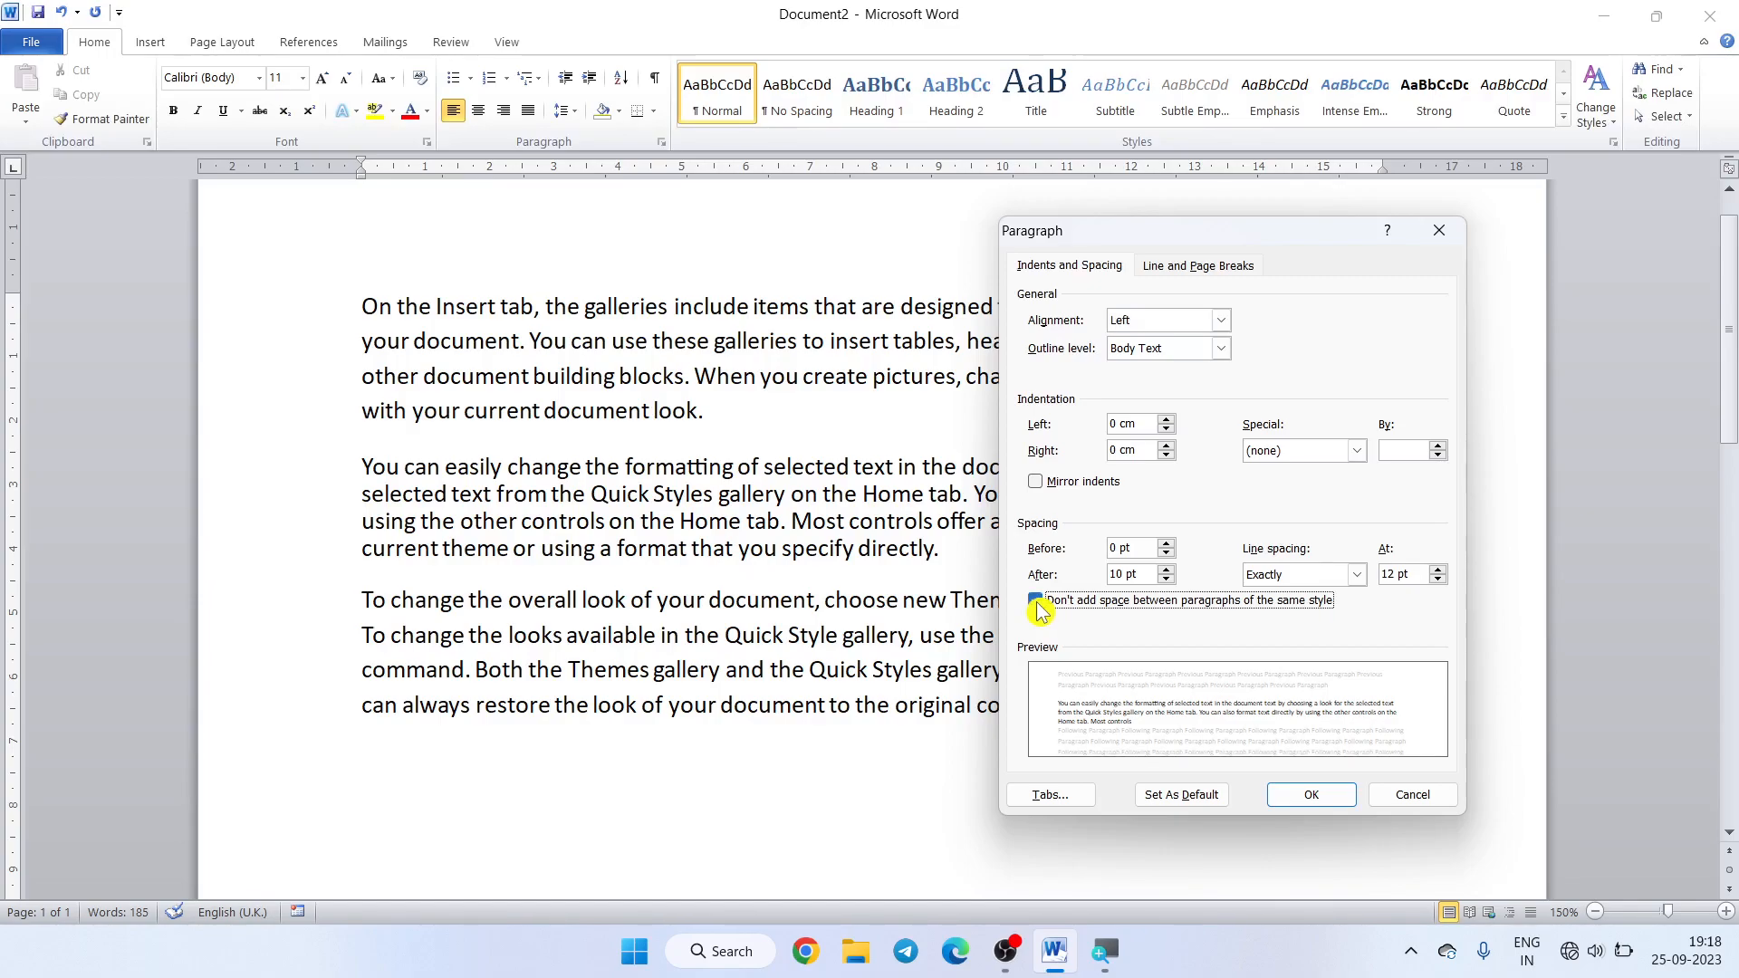
pyautogui.click(1316, 798)
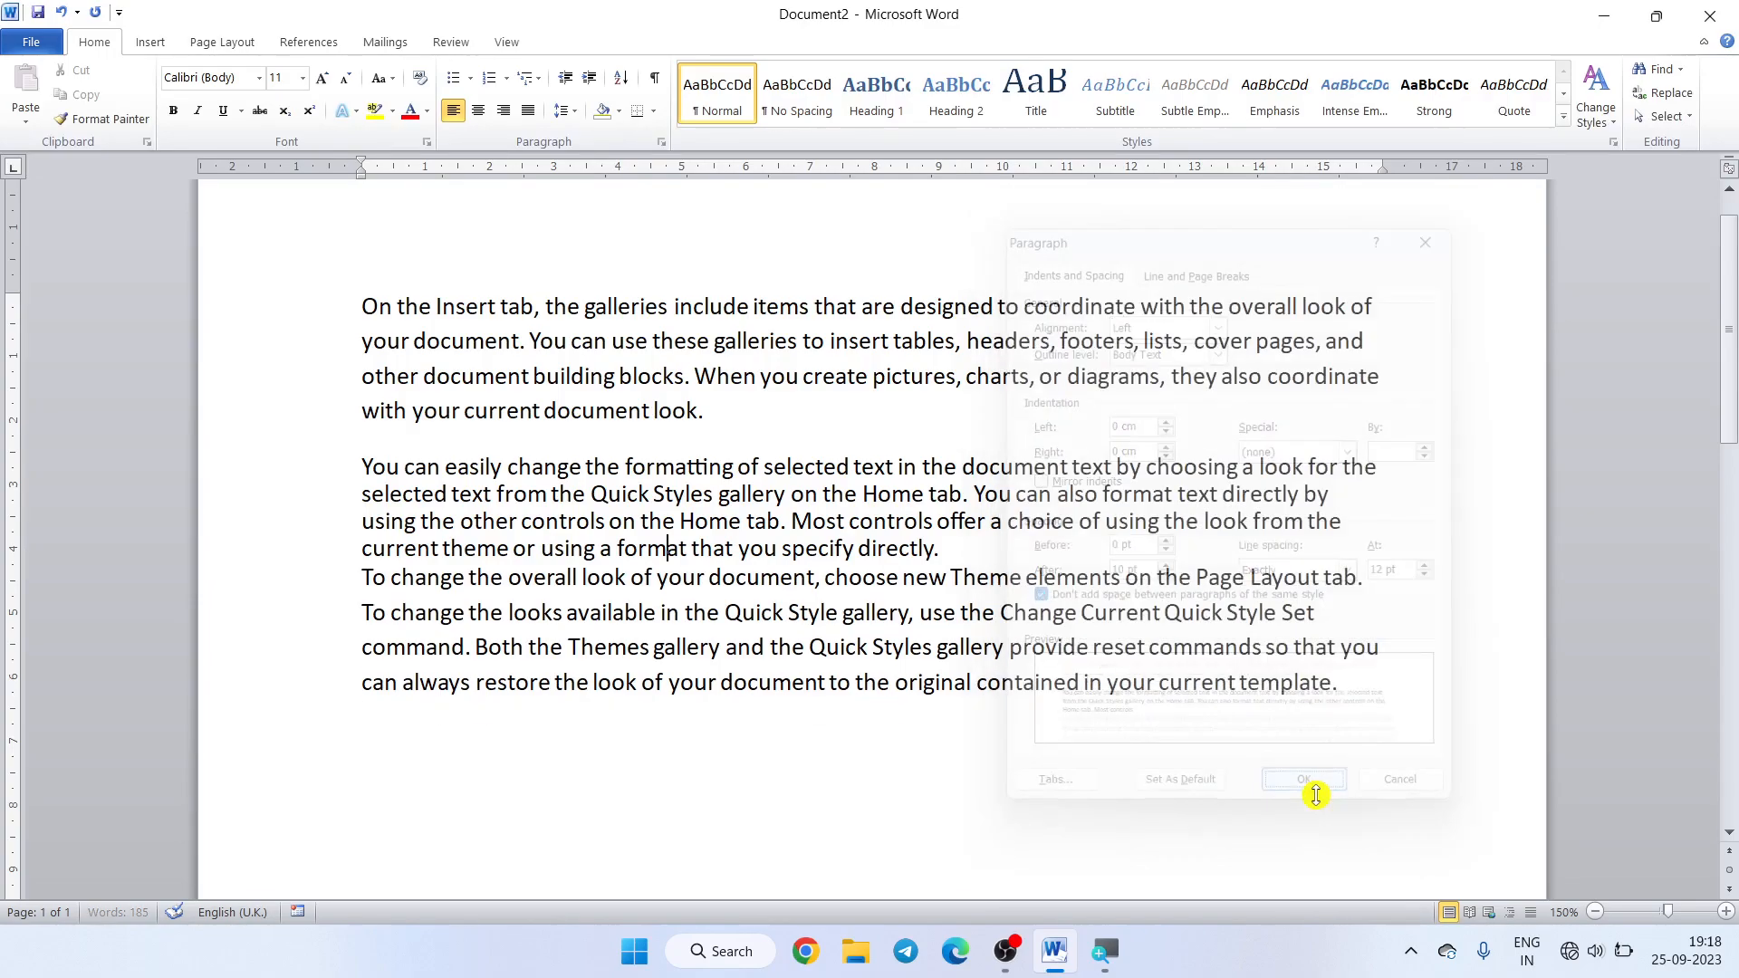
pyautogui.moveTo(362, 469); pyautogui.dragTo(948, 554)
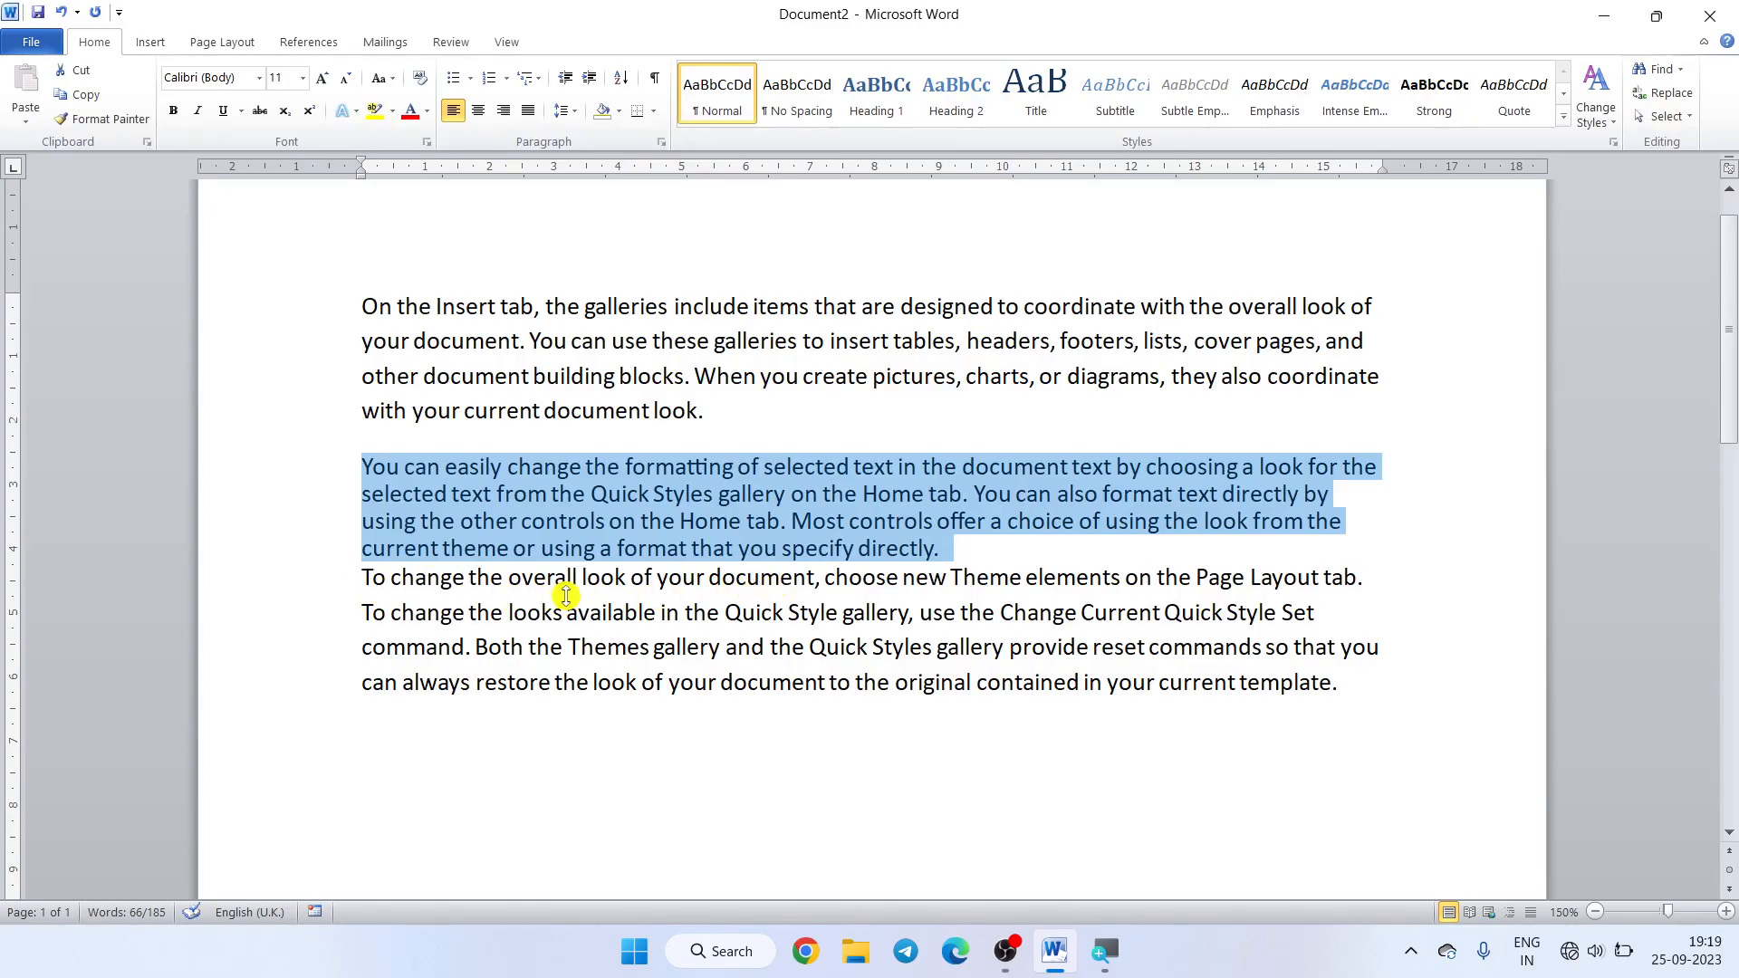
pyautogui.click(371, 609)
# - Delete all the sample text from the document
pyautogui.click(661, 143)
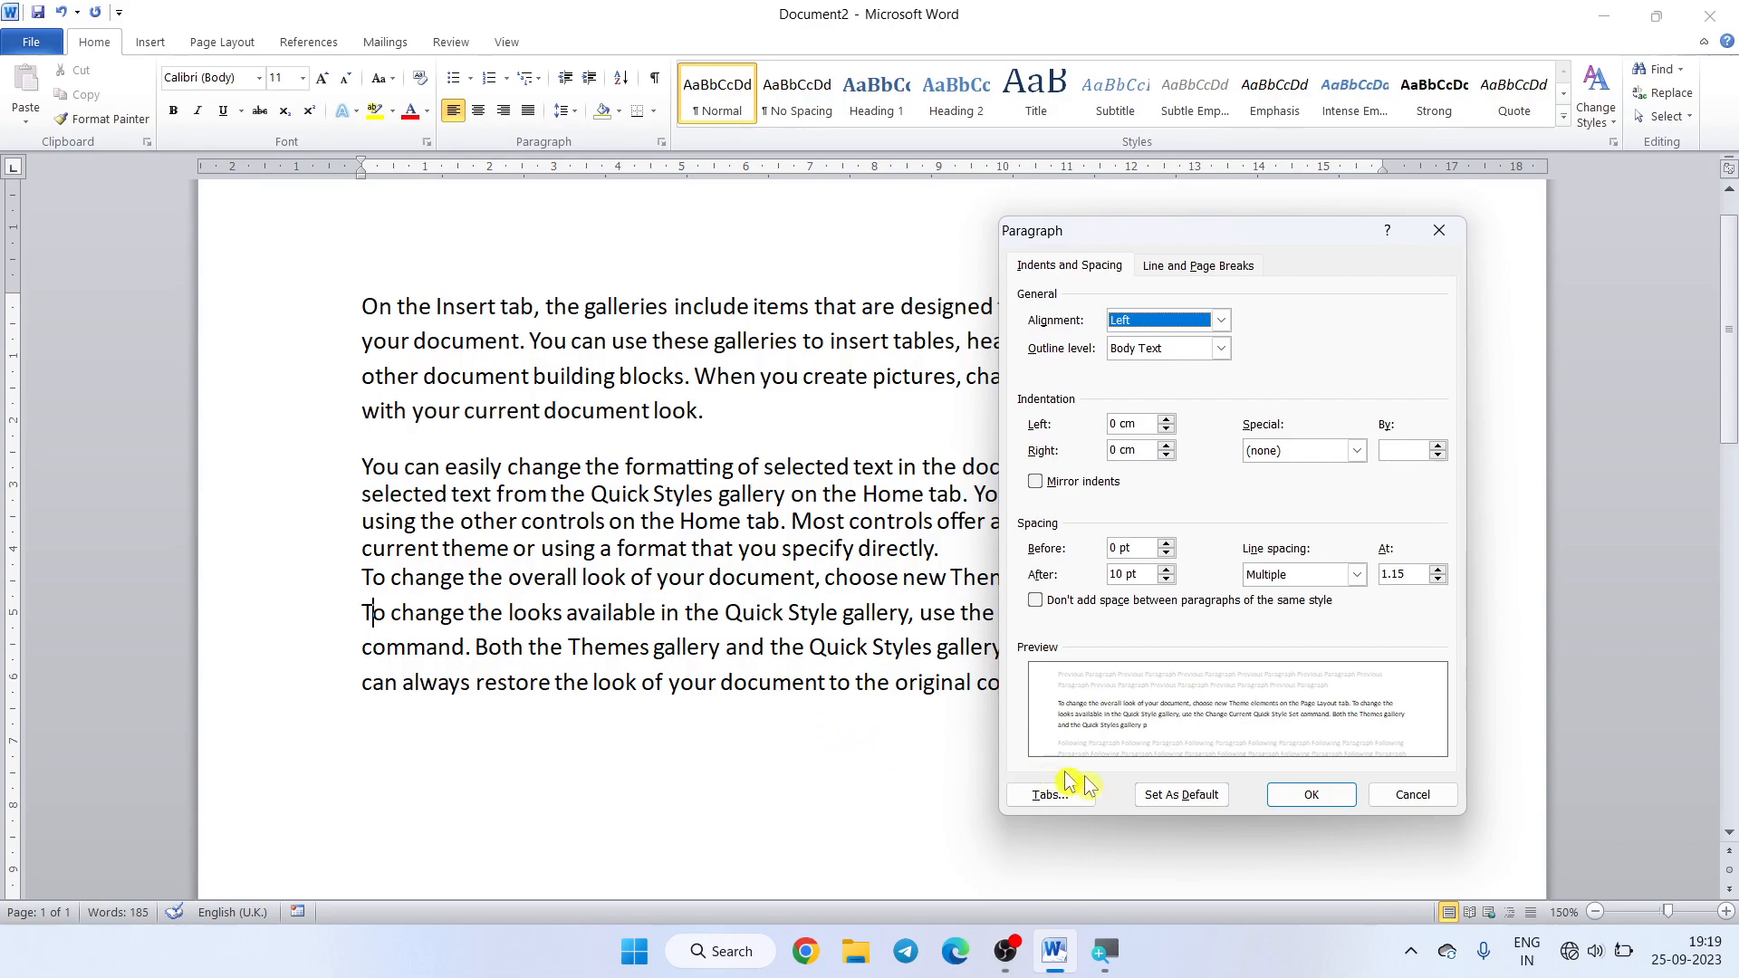
pyautogui.click(1384, 805)
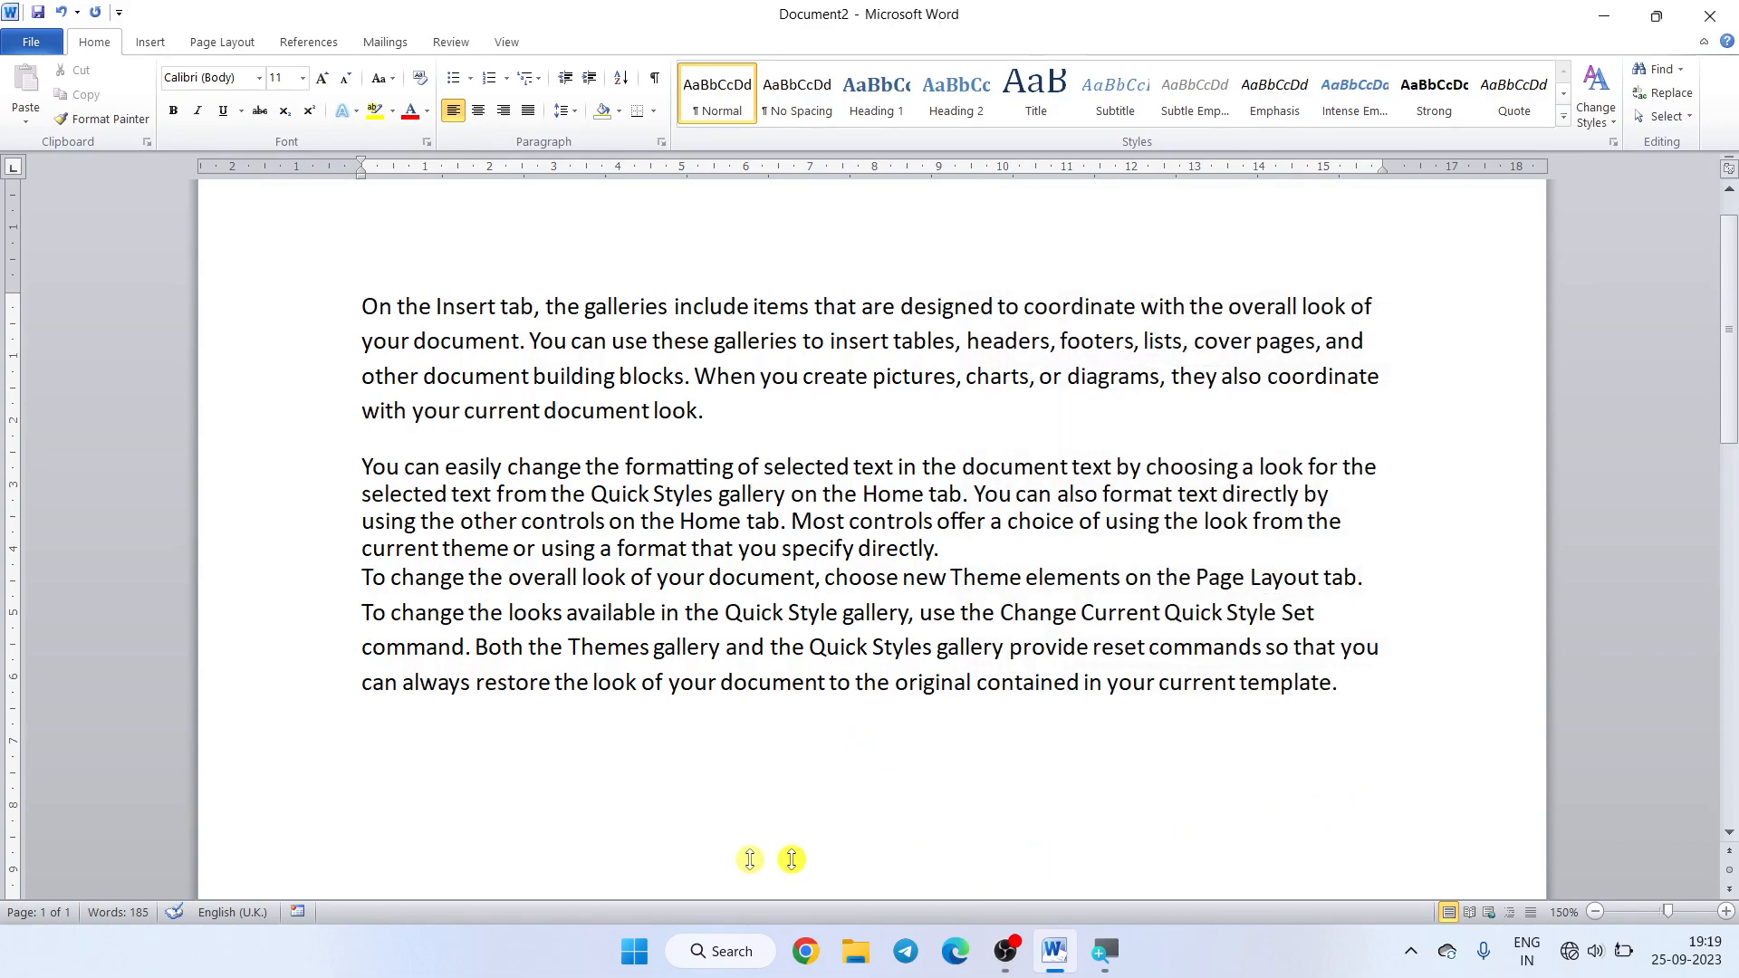
pyautogui.hotkey('ctrl', 'a')
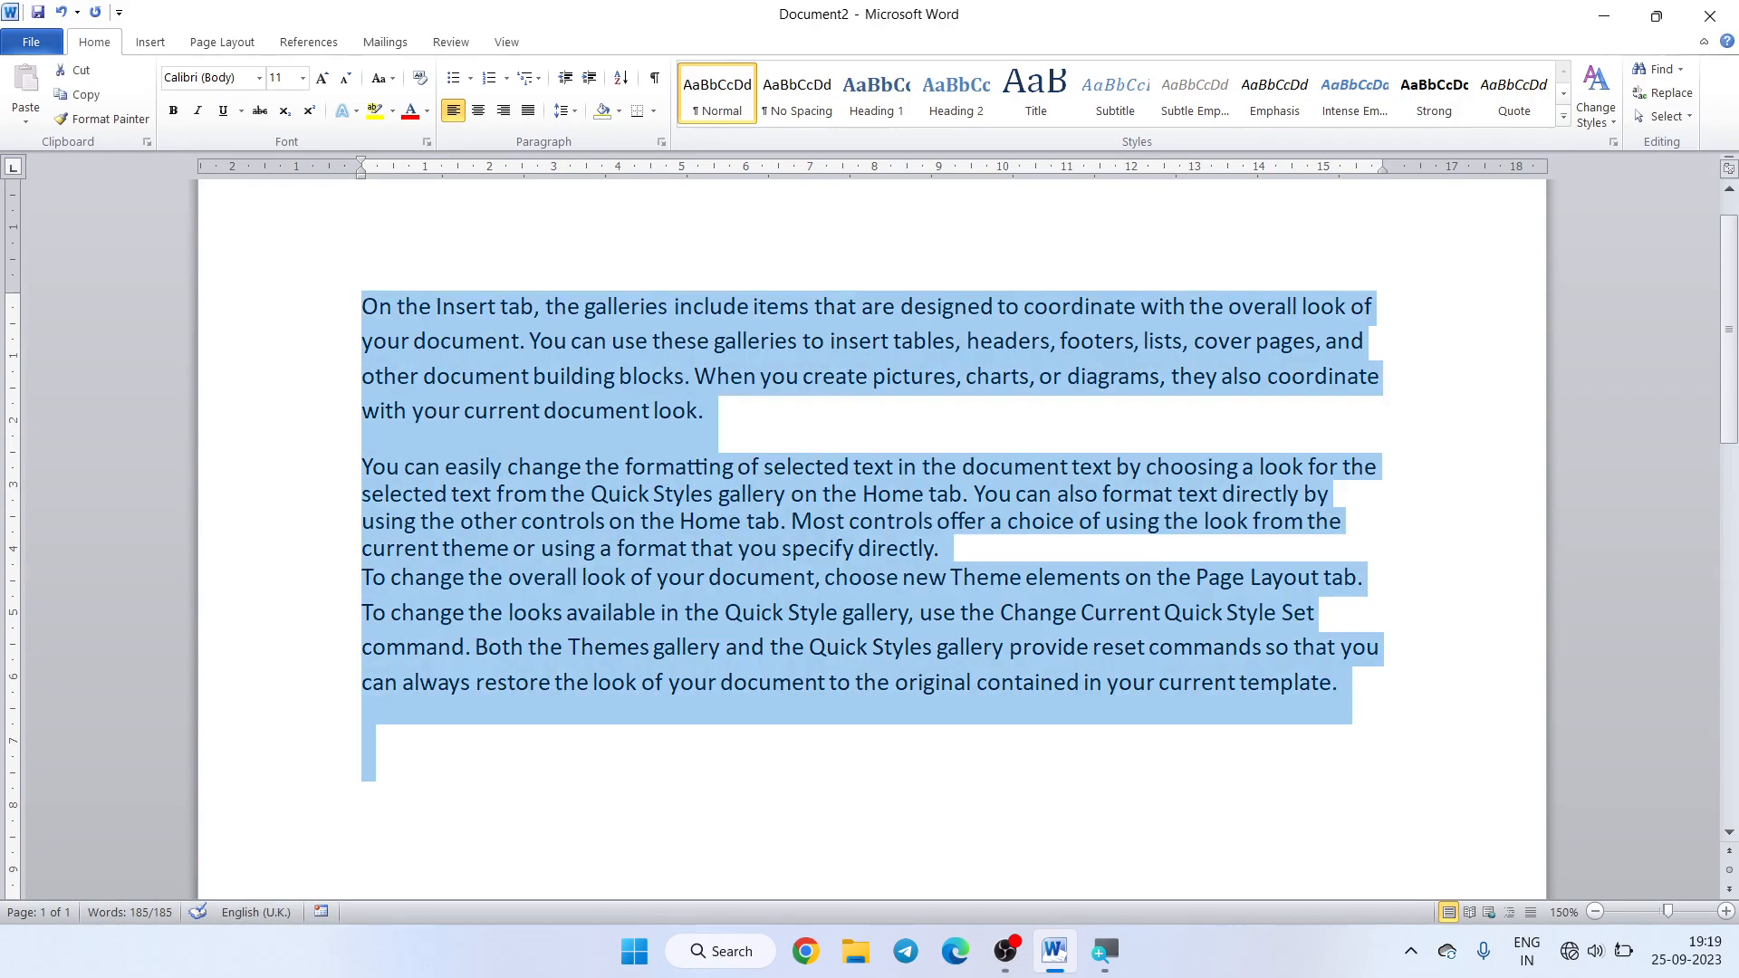
pyautogui.press('Delete')
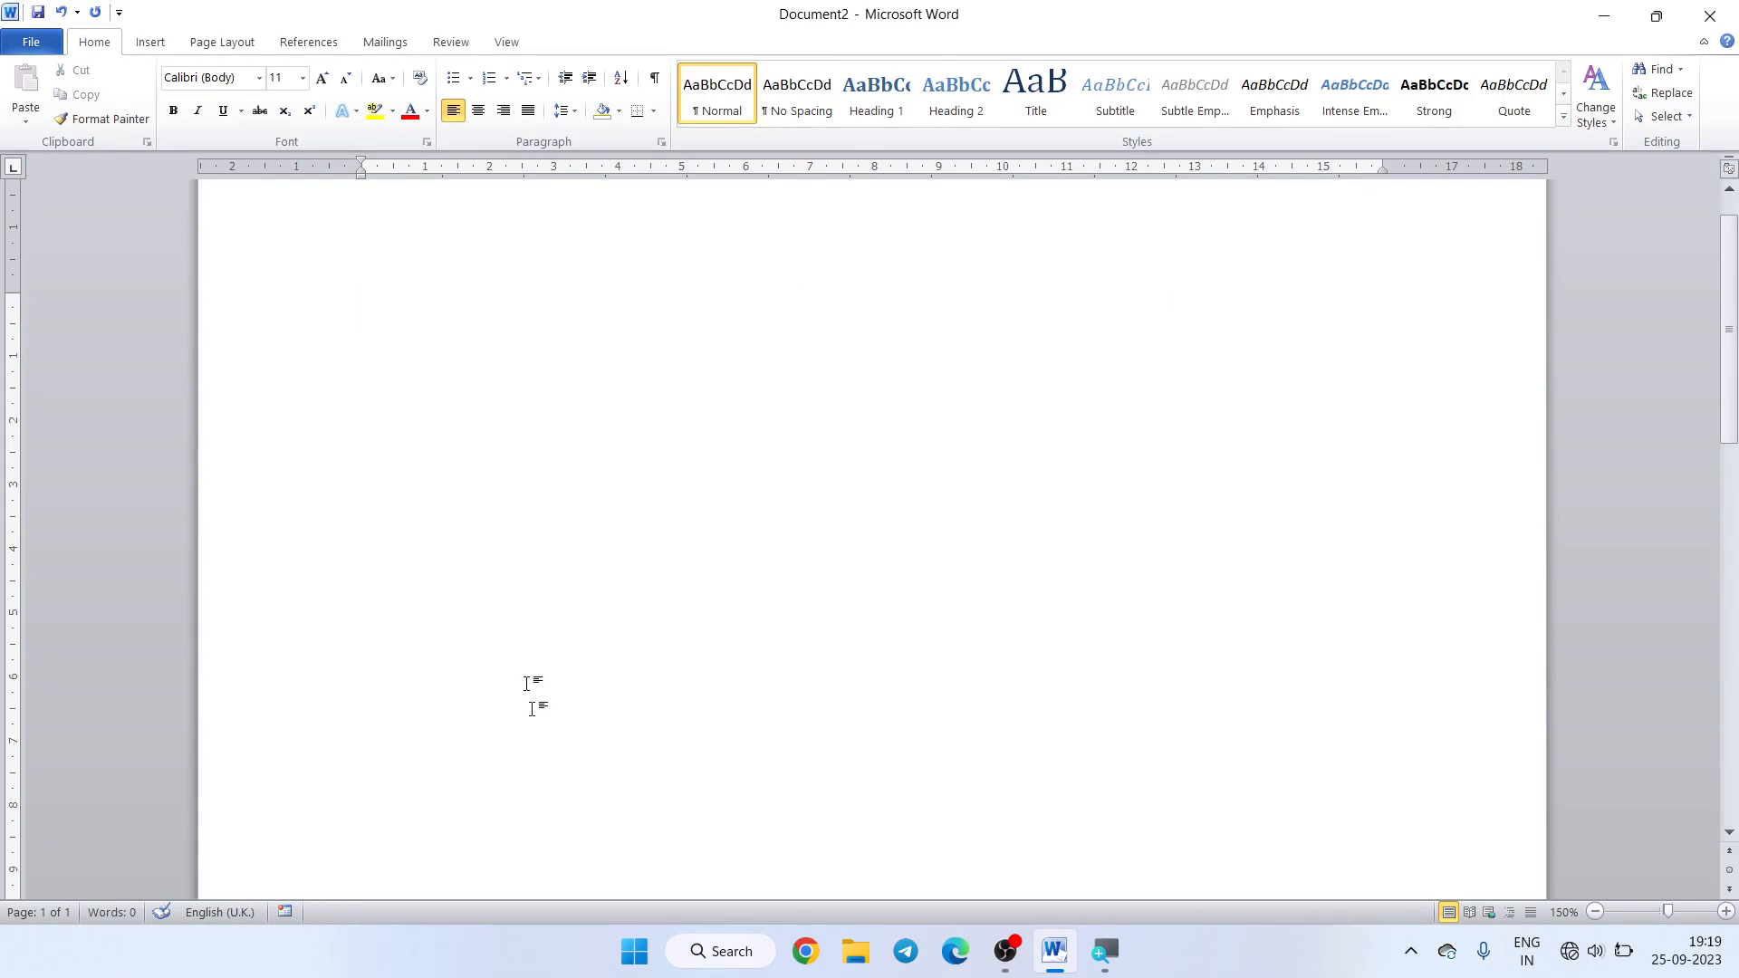
# - In the empty document's Paragraph settings, set the alignment to Right and the left indentation to 2 cm
pyautogui.click(661, 142)
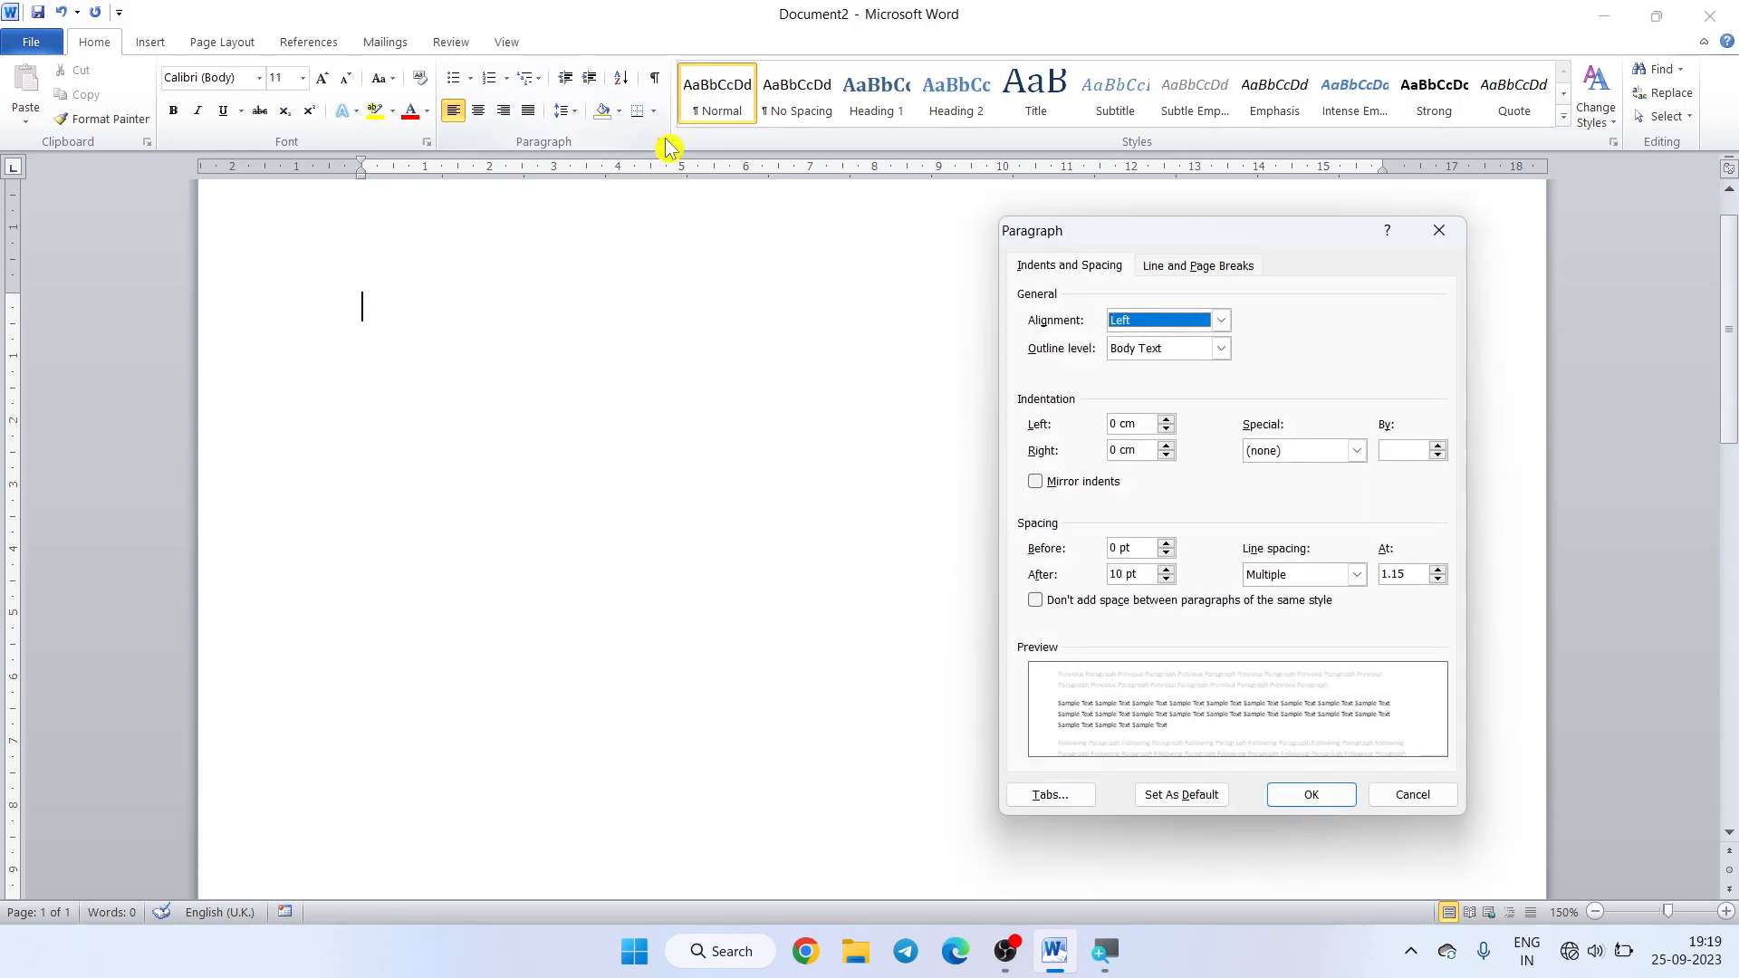
pyautogui.click(1221, 322)
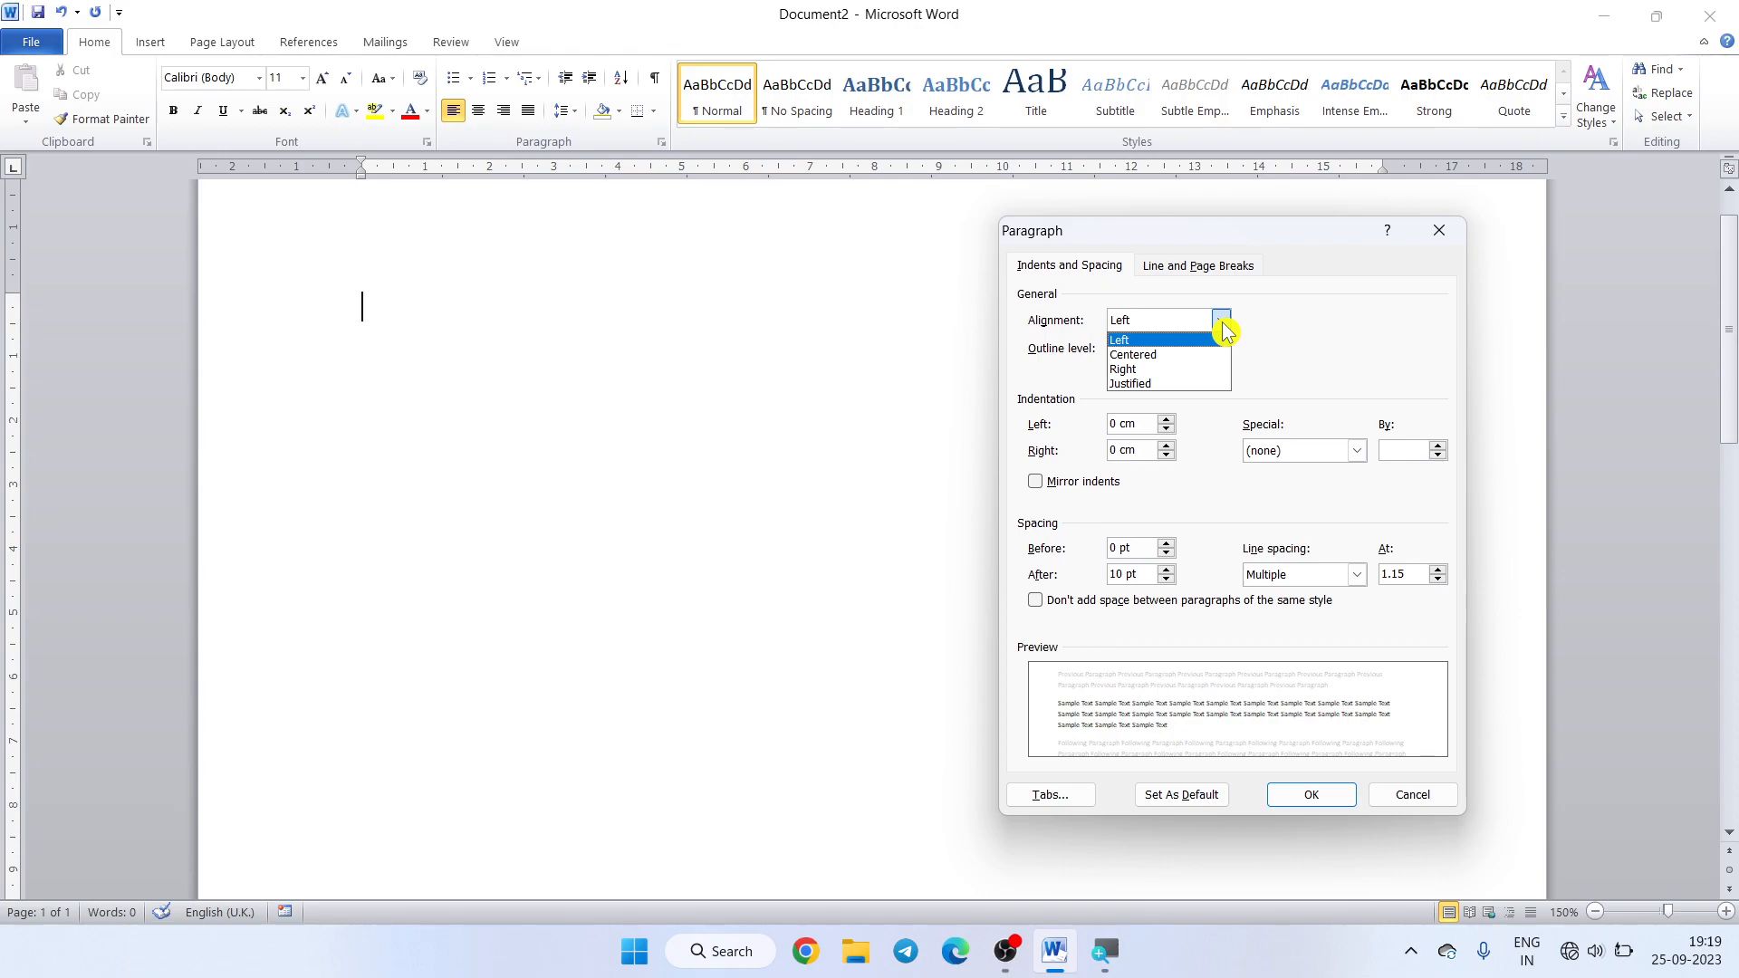
pyautogui.click(1194, 369)
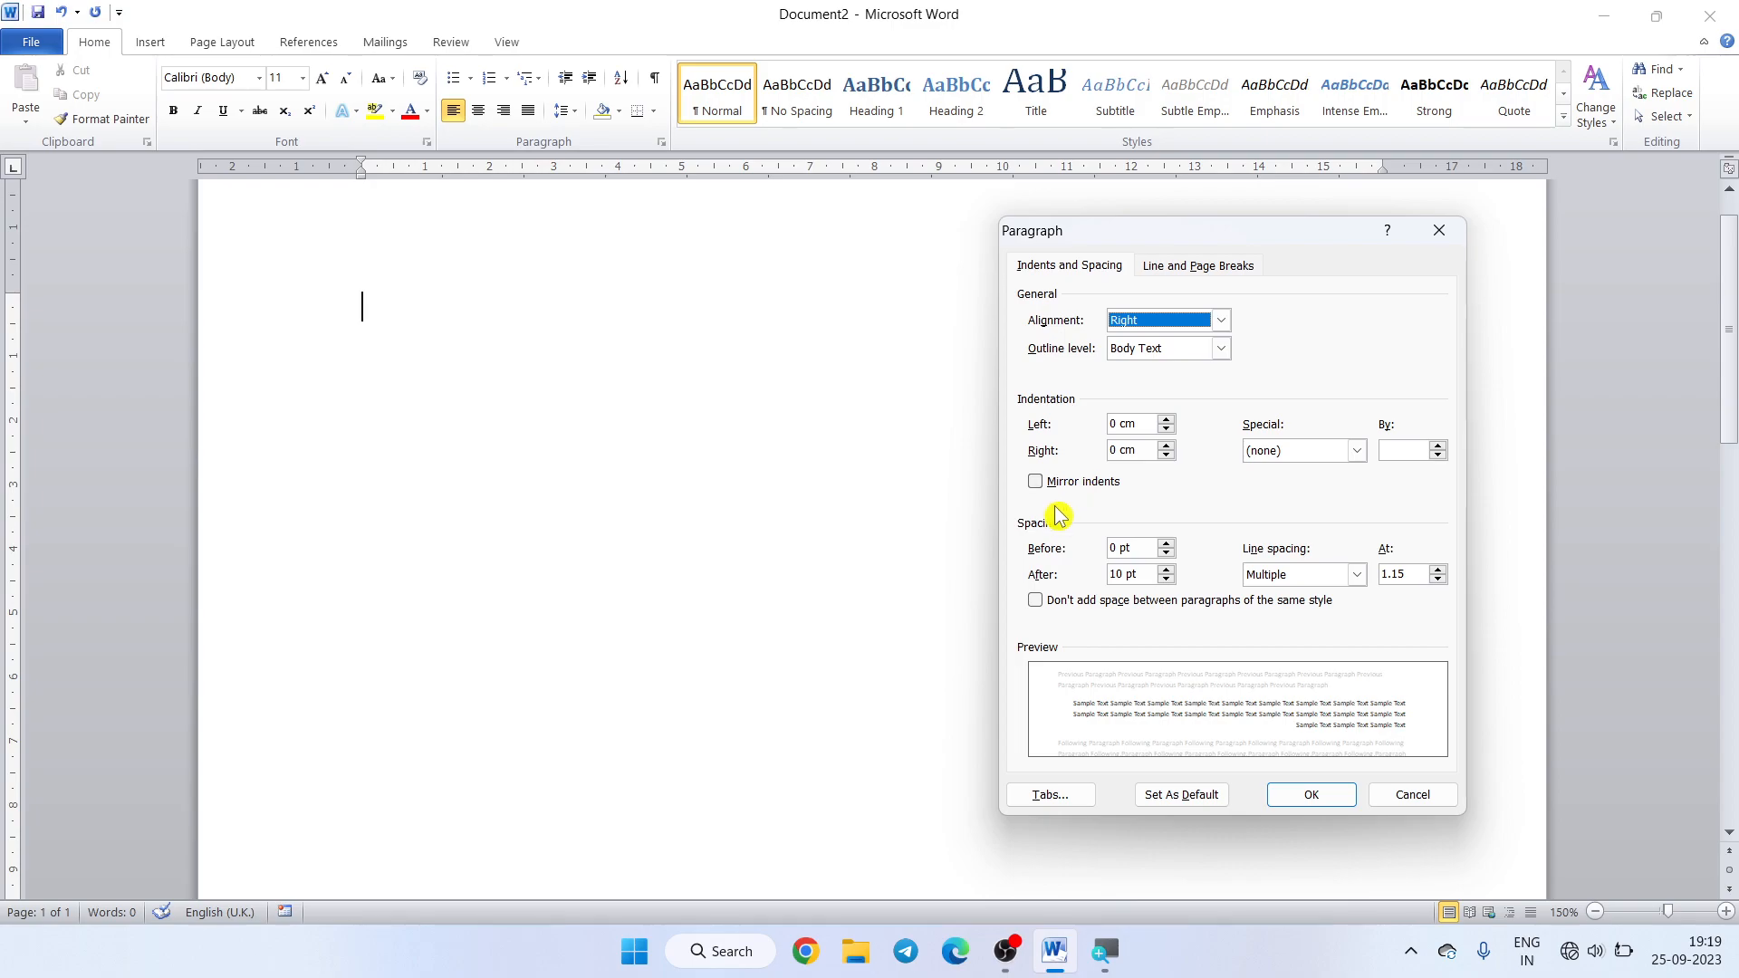
pyautogui.click(1143, 425)
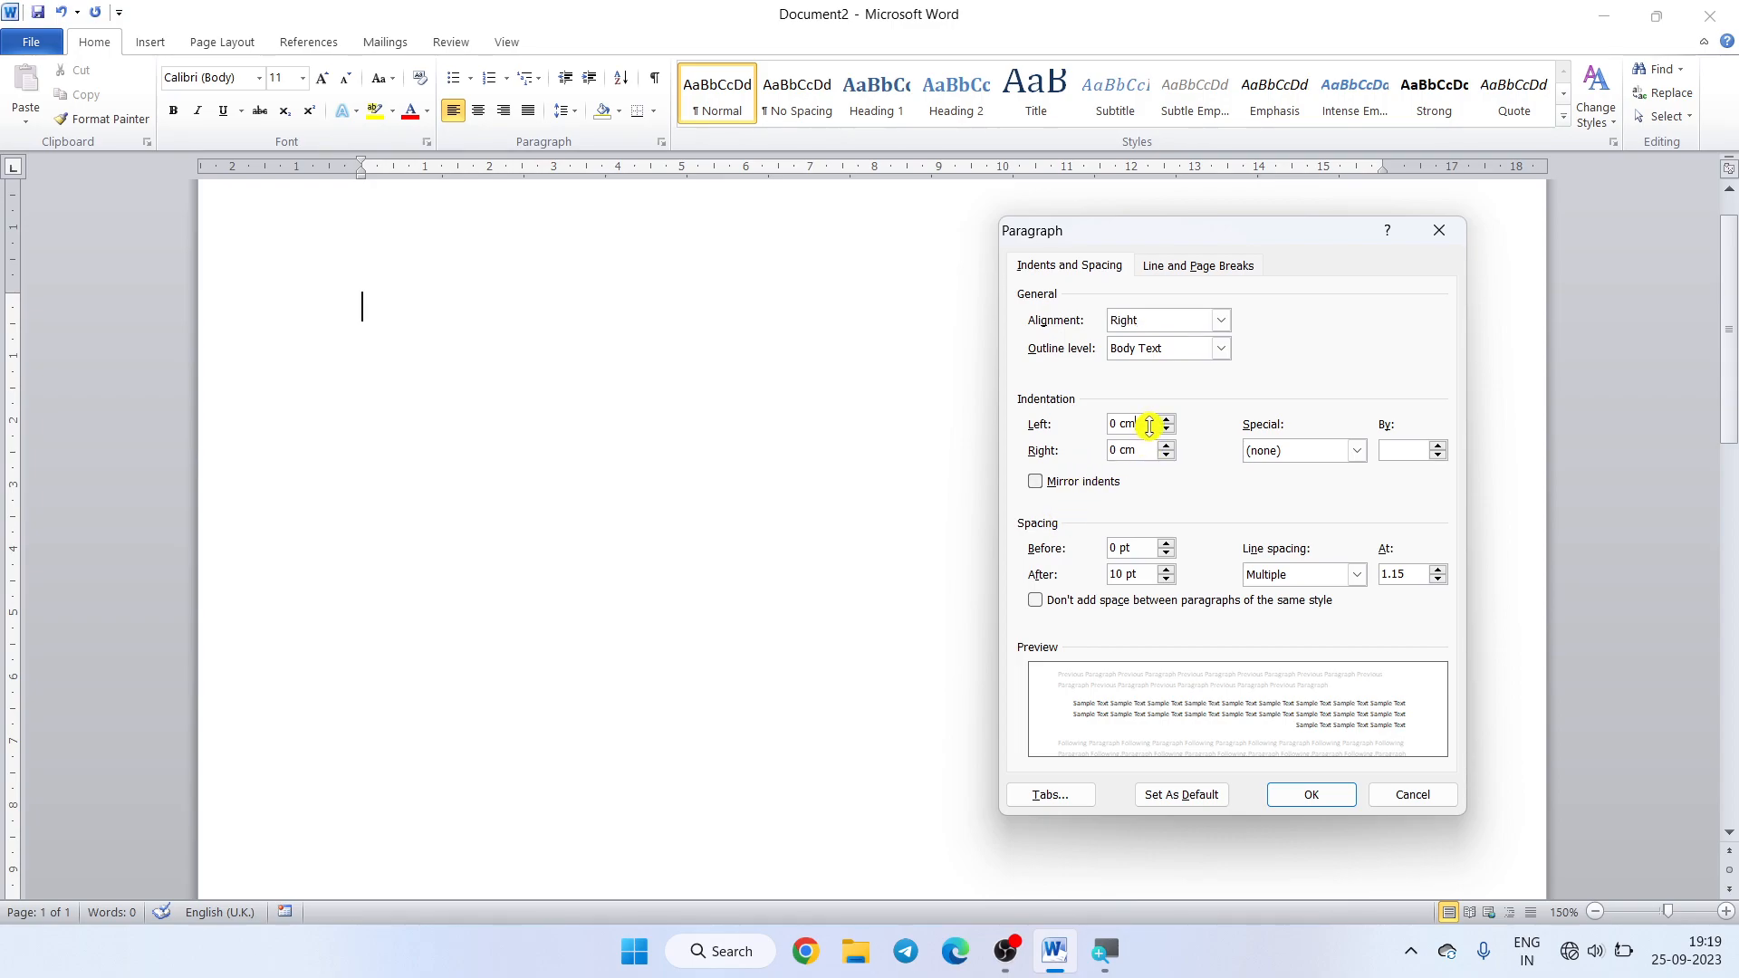
pyautogui.moveTo(1126, 428); pyautogui.dragTo(1067, 436)
pyautogui.write('2 CM')
pyautogui.click(1147, 450)
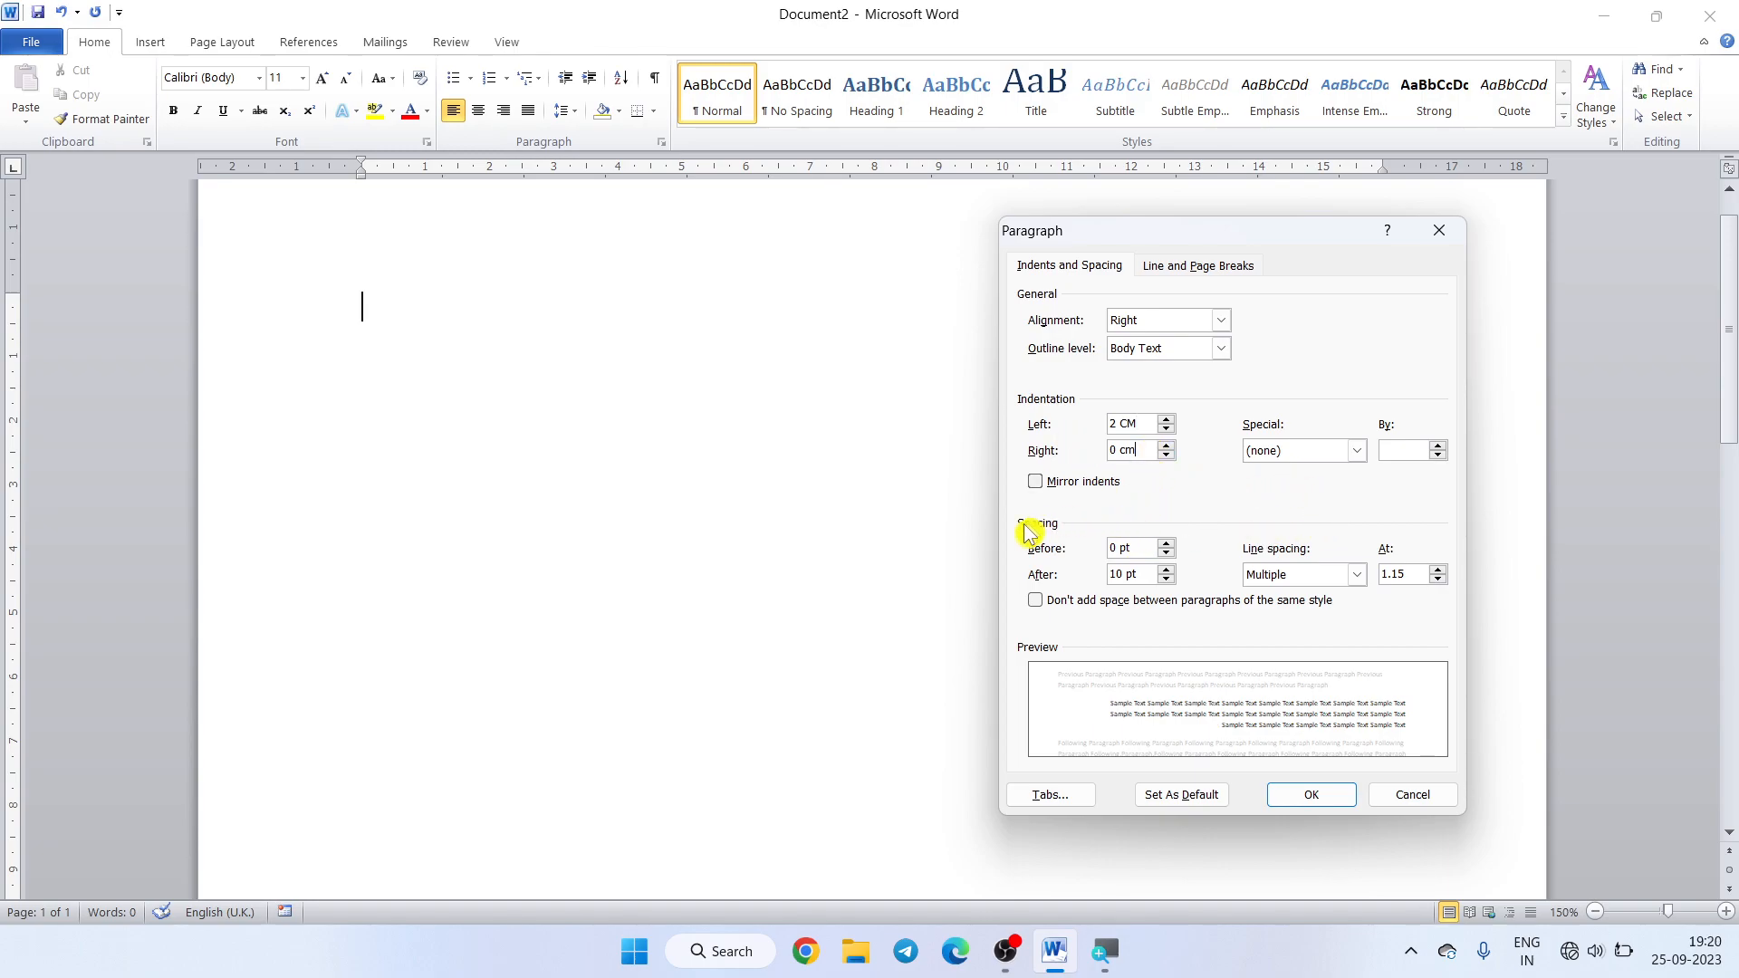
# - Set the line spacing to Double and turn on "Don't add space between paragraphs of the same style"
pyautogui.click(1357, 577)
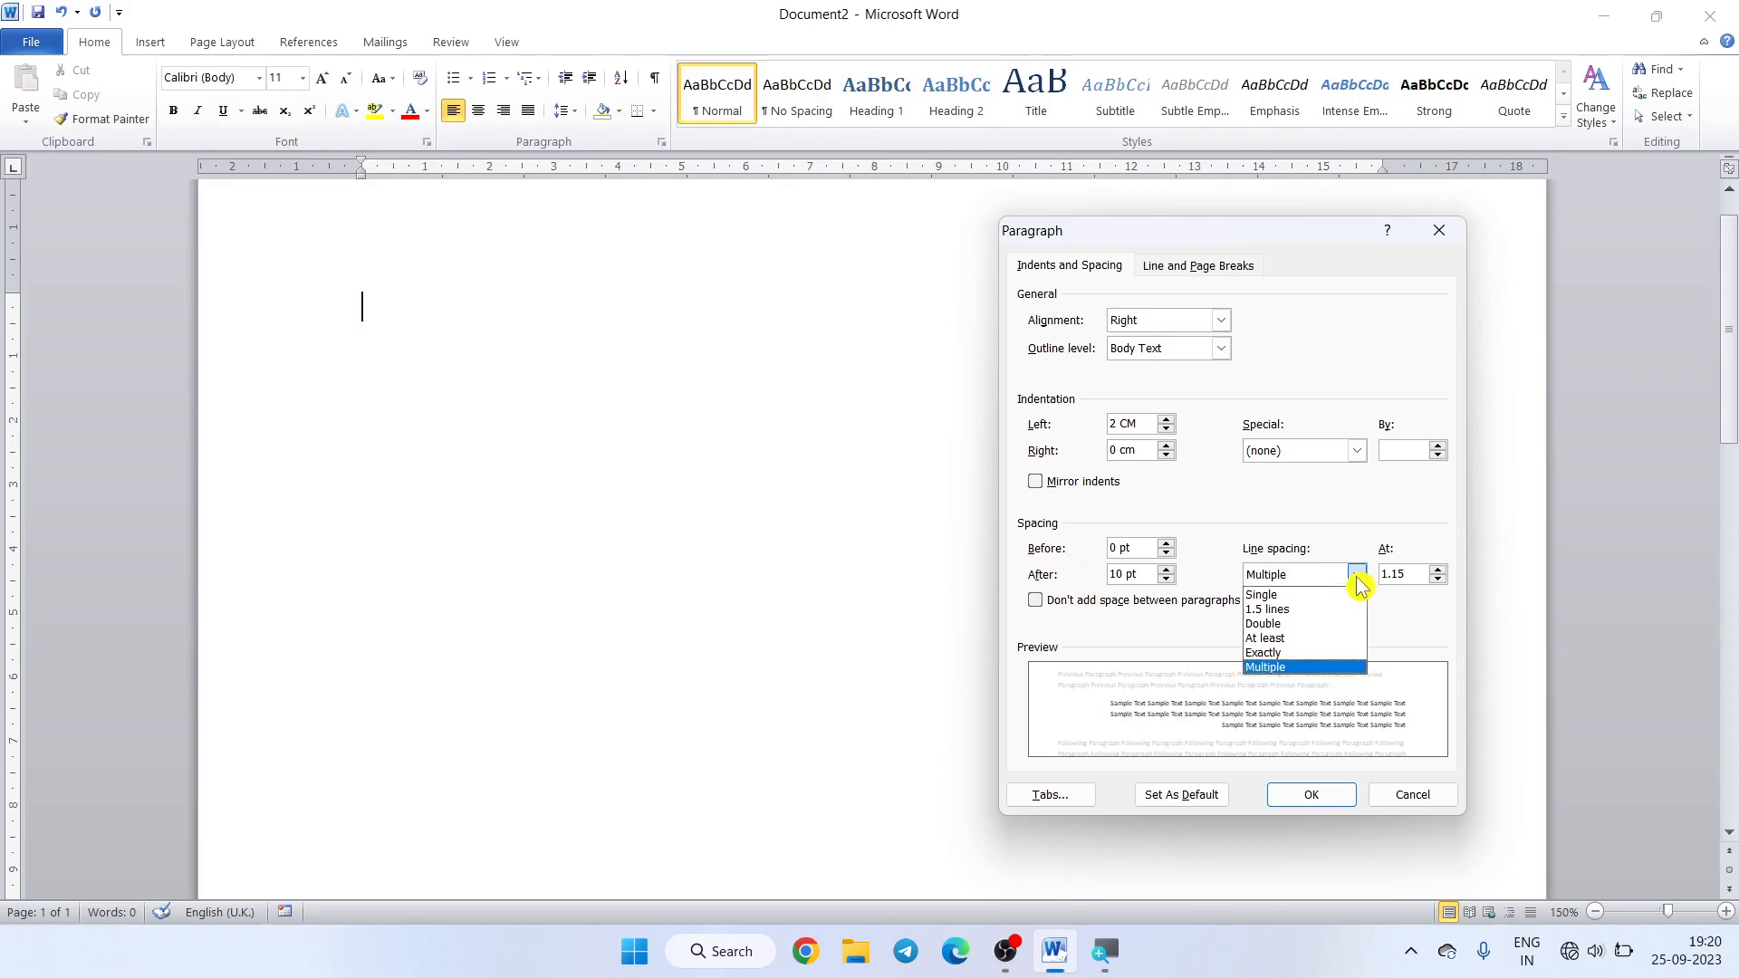
pyautogui.click(1309, 624)
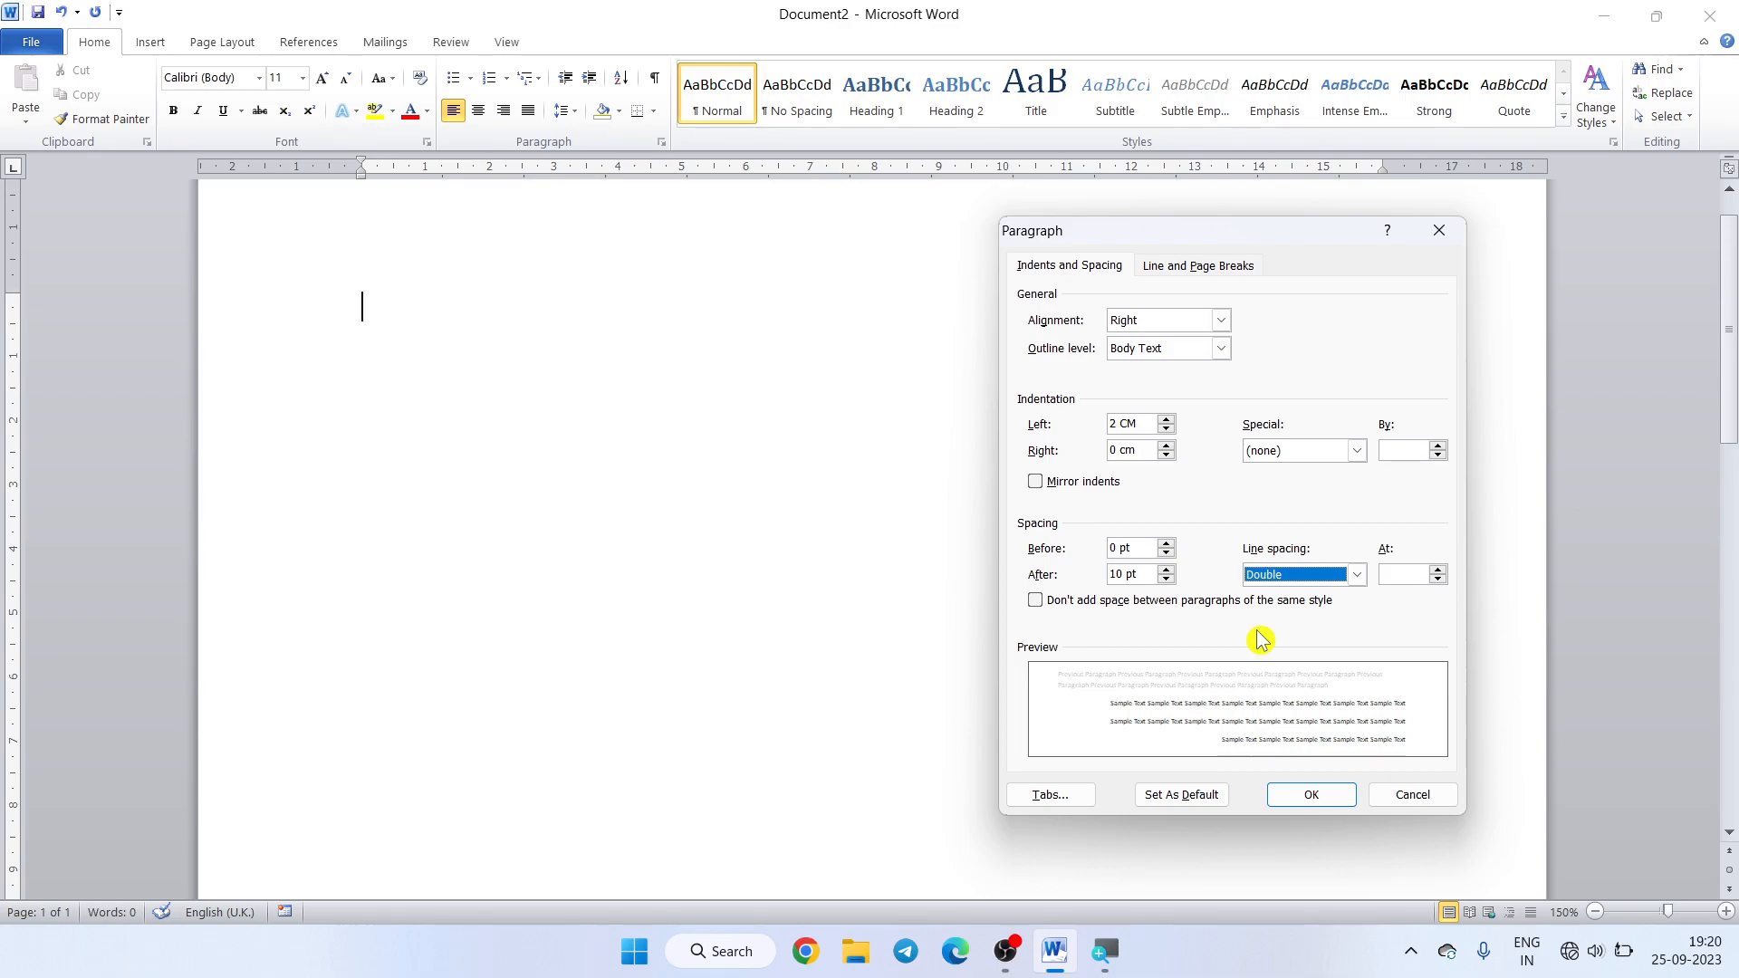
pyautogui.click(1037, 601)
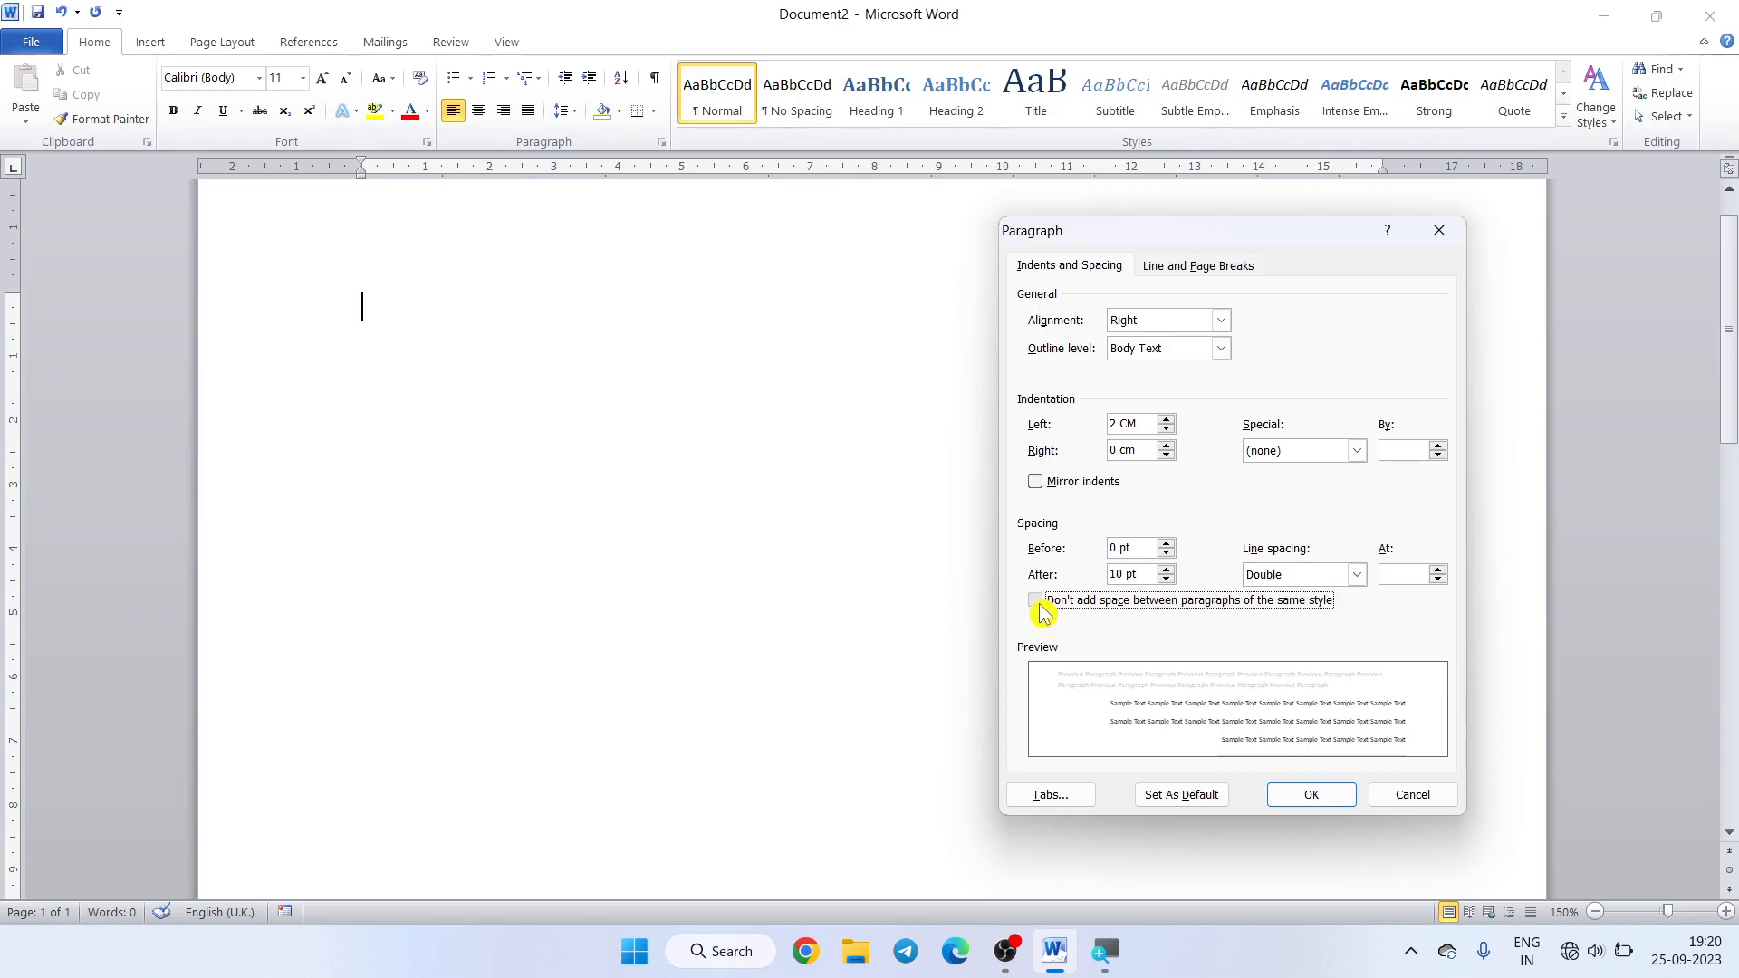
# - Save the right-aligned, double-spaced paragraph settings as the default for all documents based on the Normal template
pyautogui.click(1187, 797)
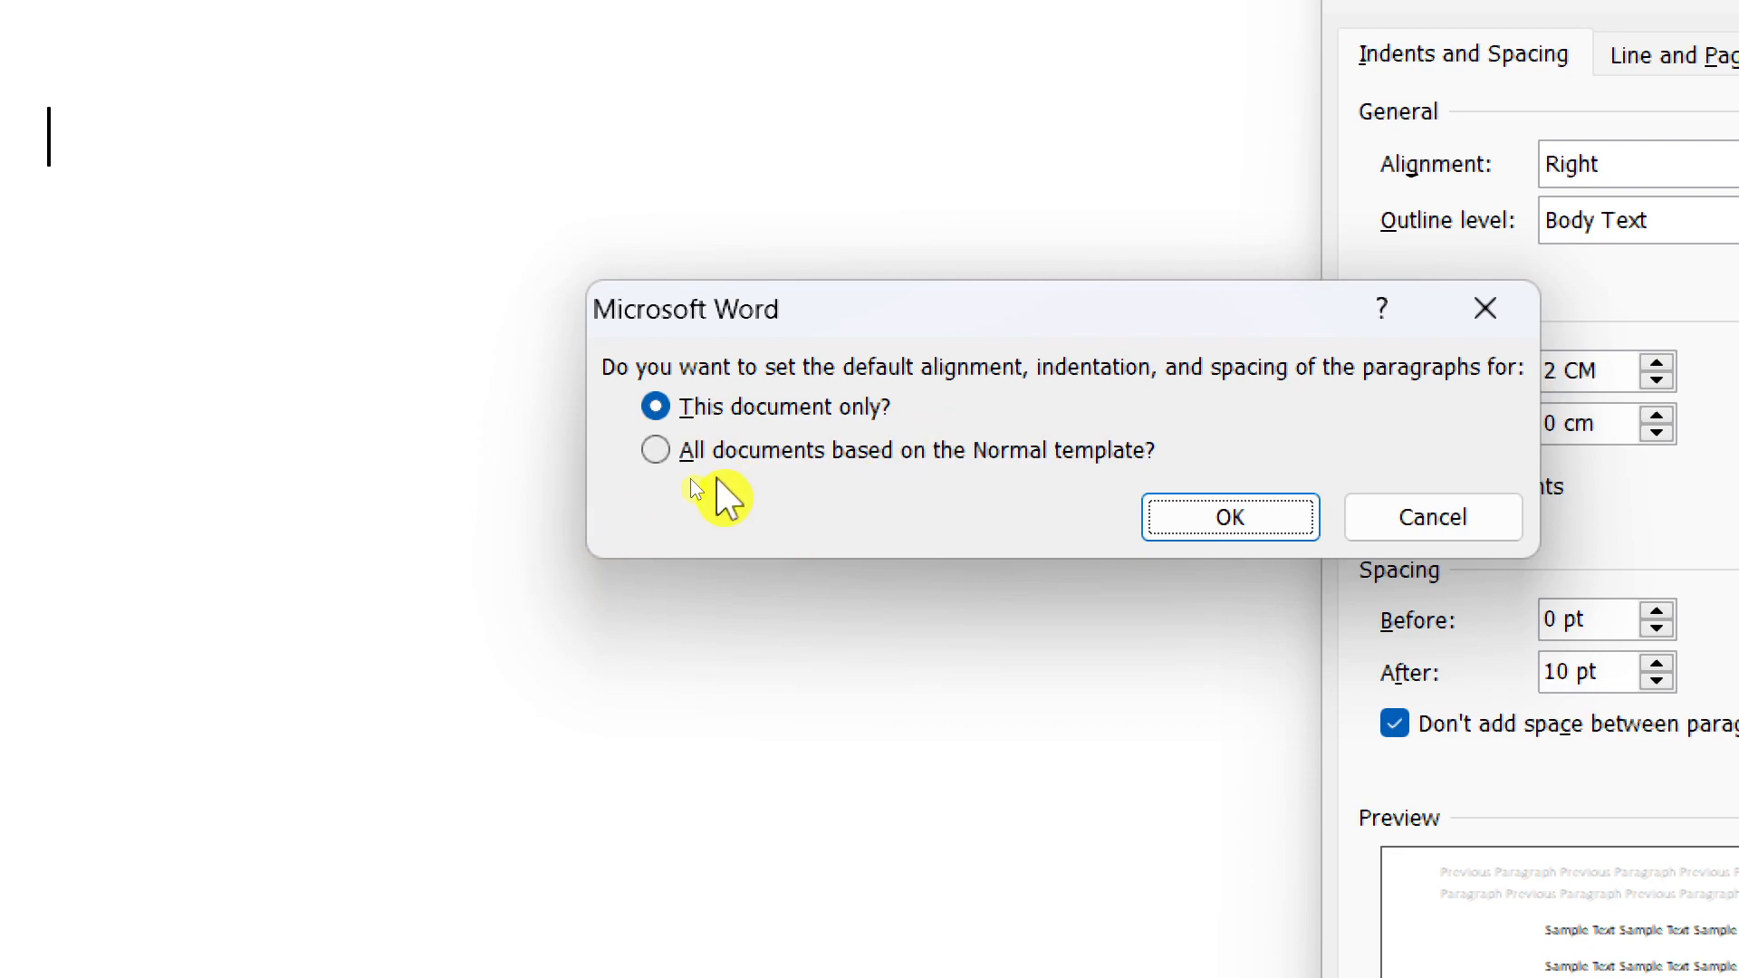
pyautogui.click(652, 458)
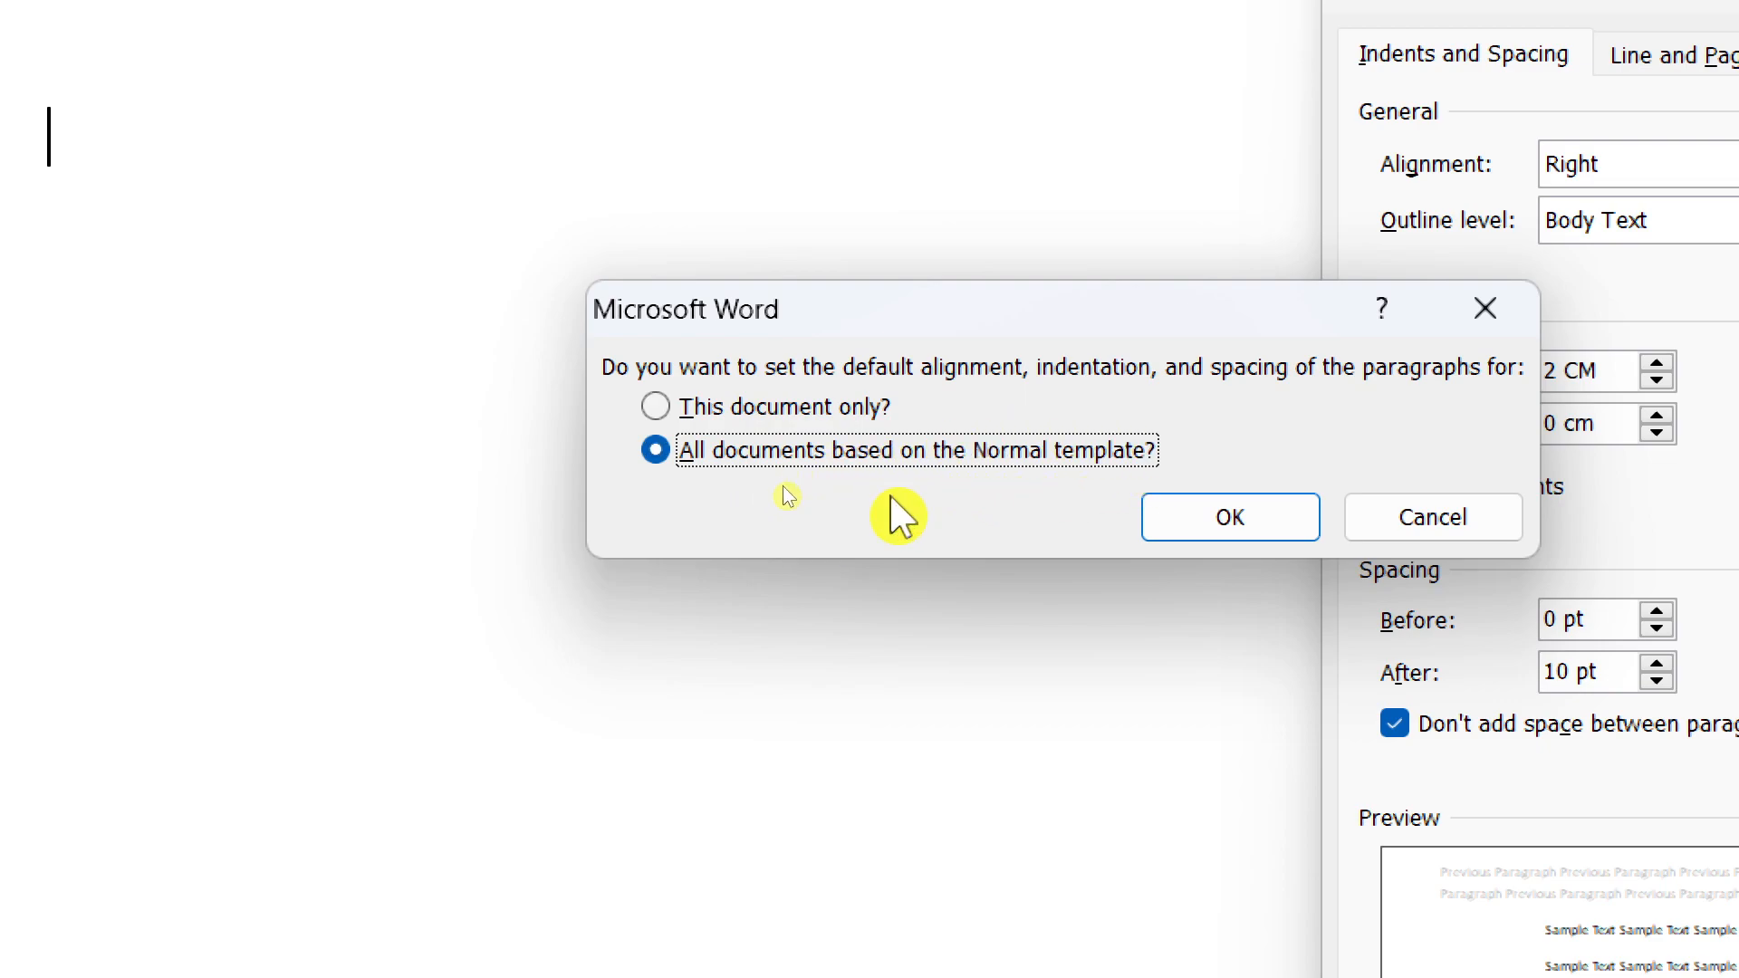
pyautogui.click(1224, 524)
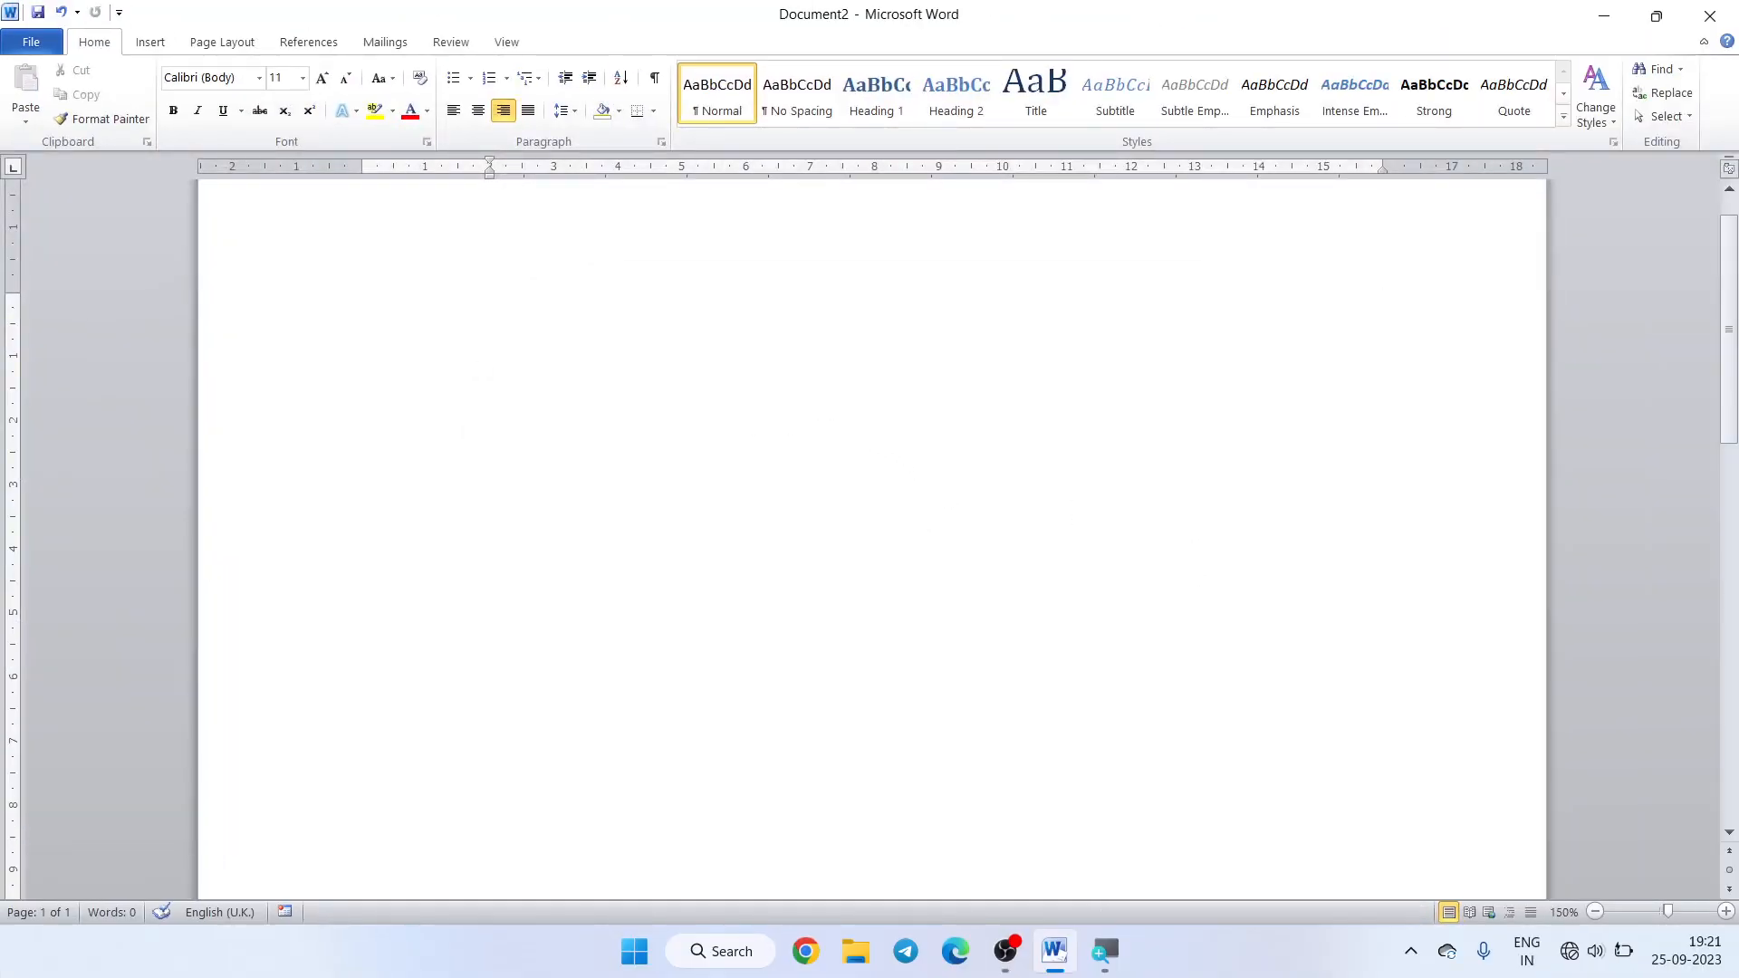
# - Generate sample paragraphs with =RAND() in the empty document and check their alignment, indent and spacing
pyautogui.write('=RAND()')
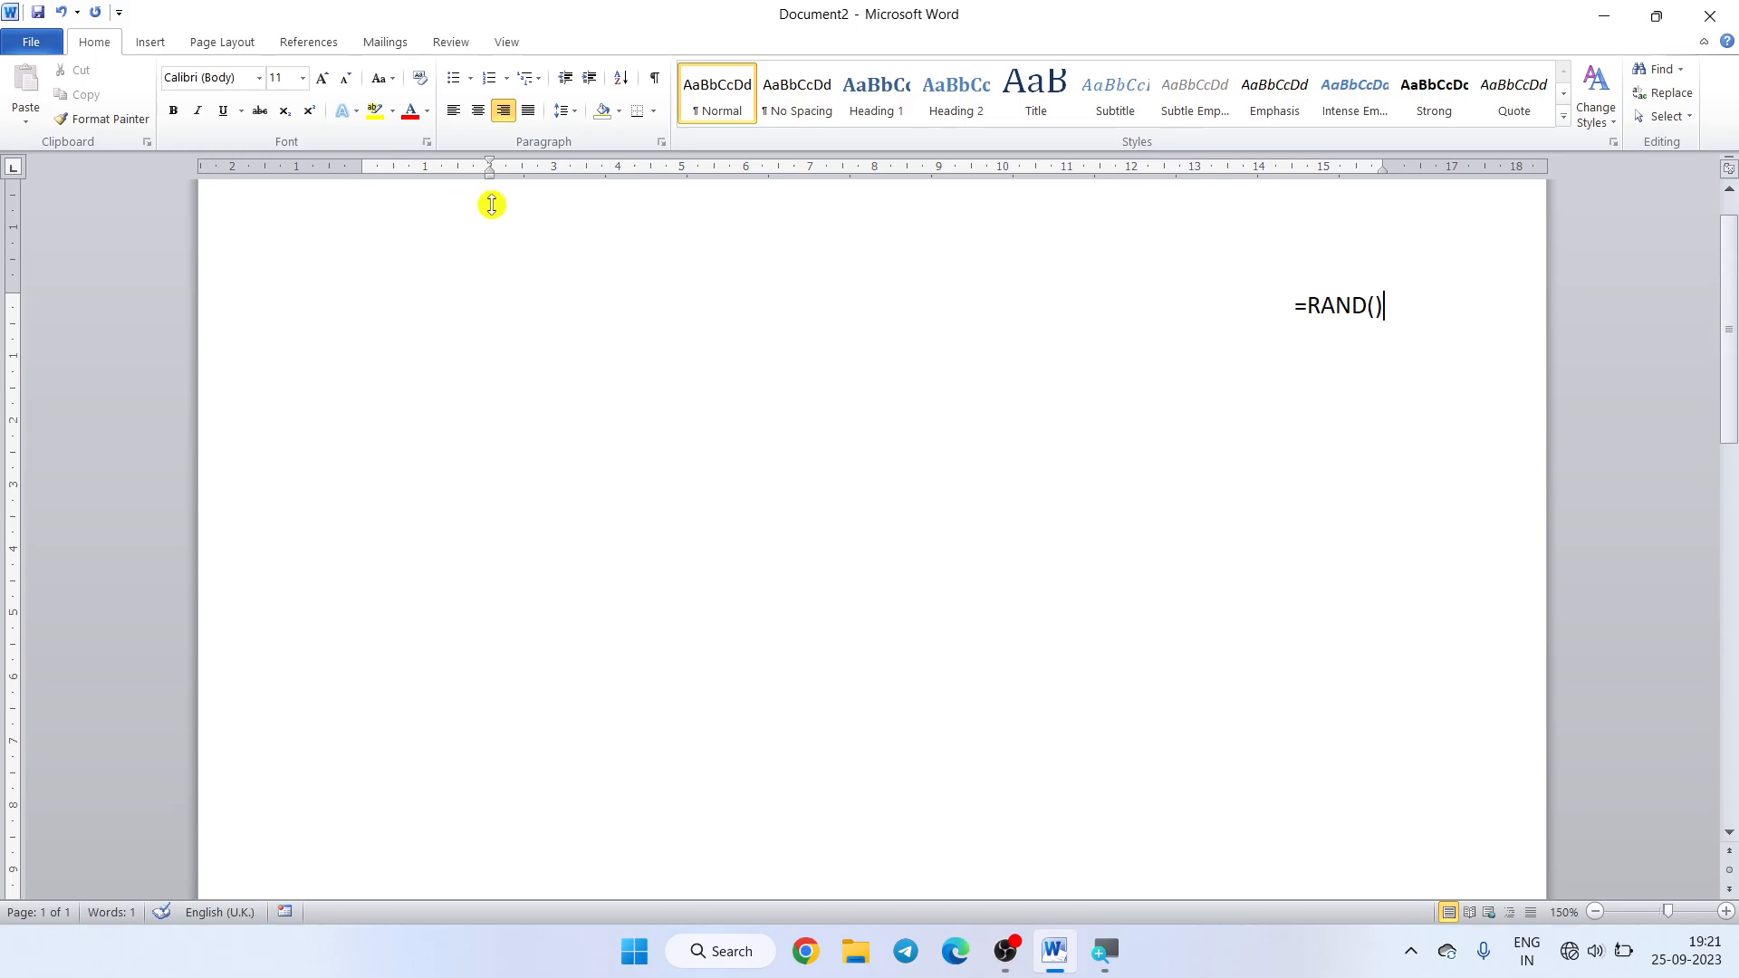
pyautogui.press('Return')
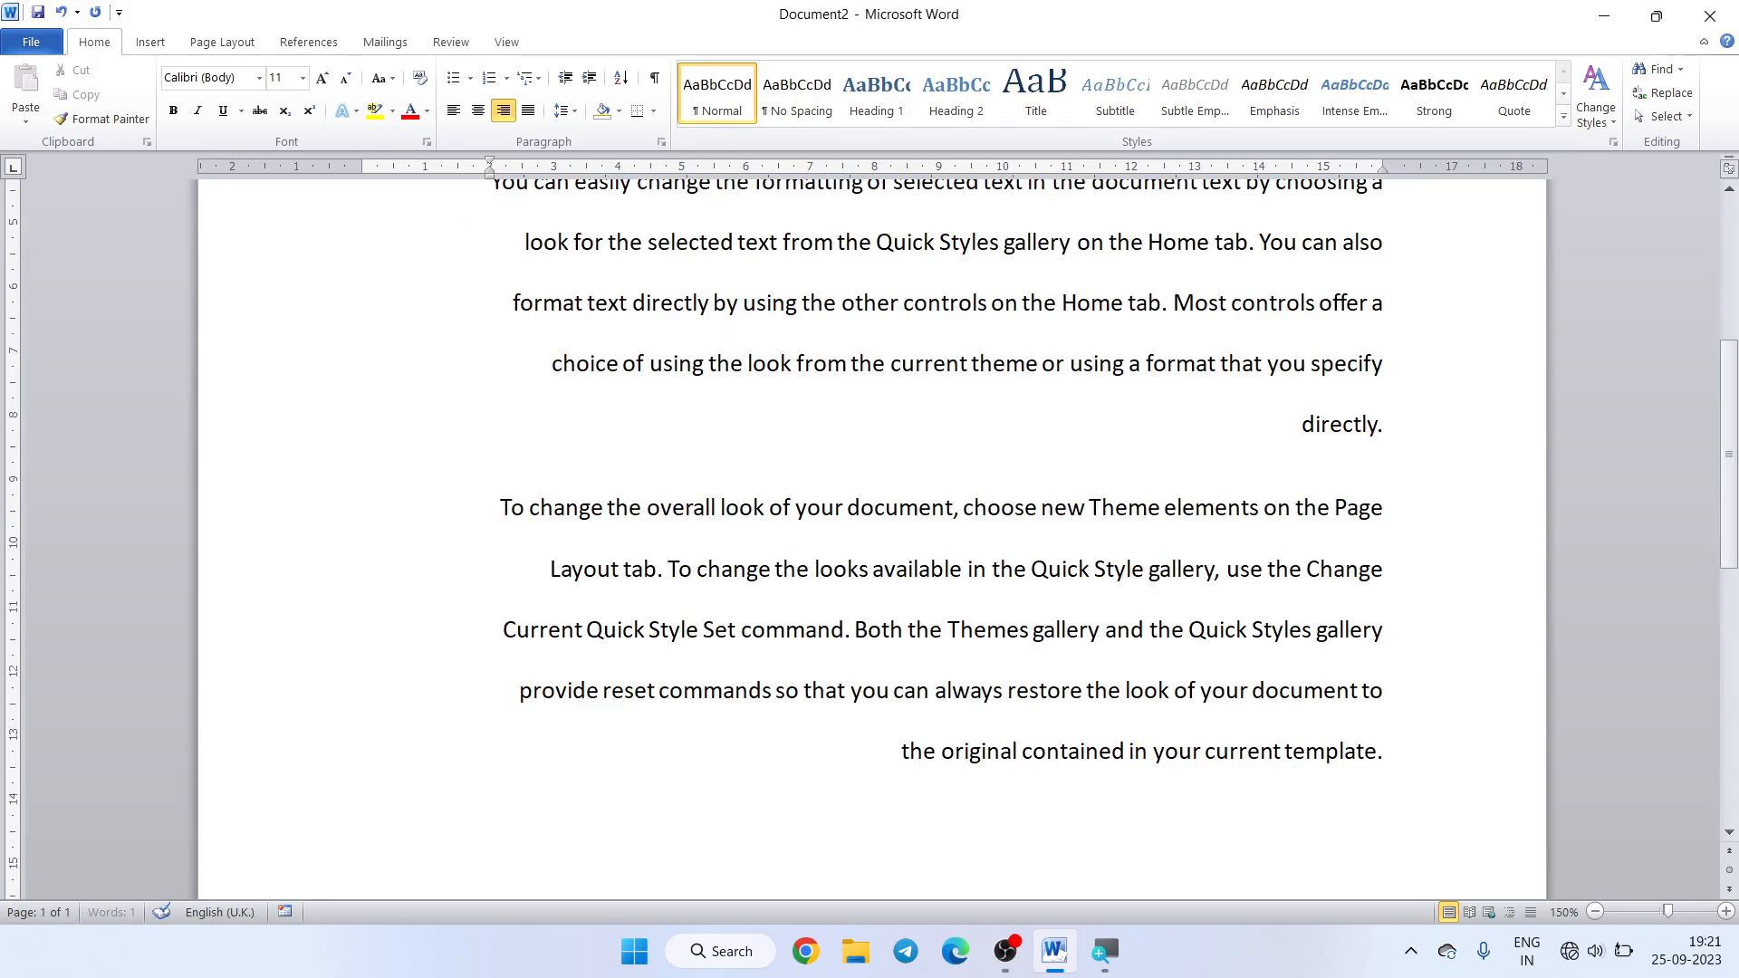
pyautogui.scroll(5, 758, 356)
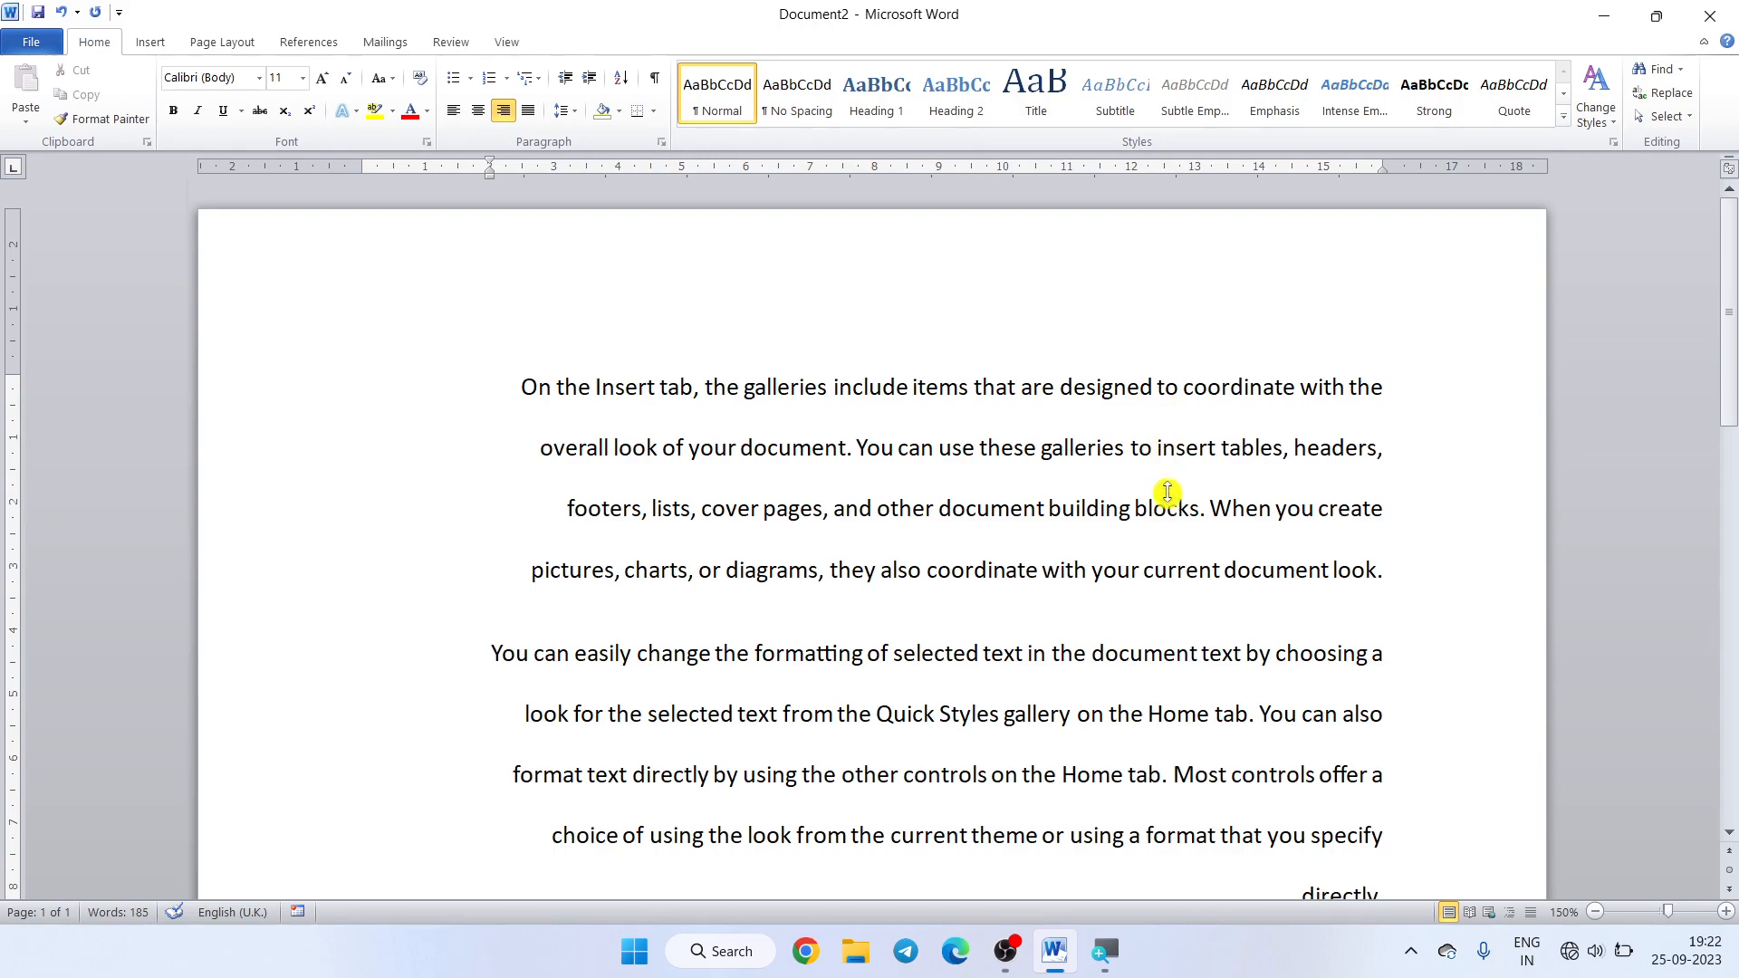
pyautogui.scroll(-3, 1399, 399)
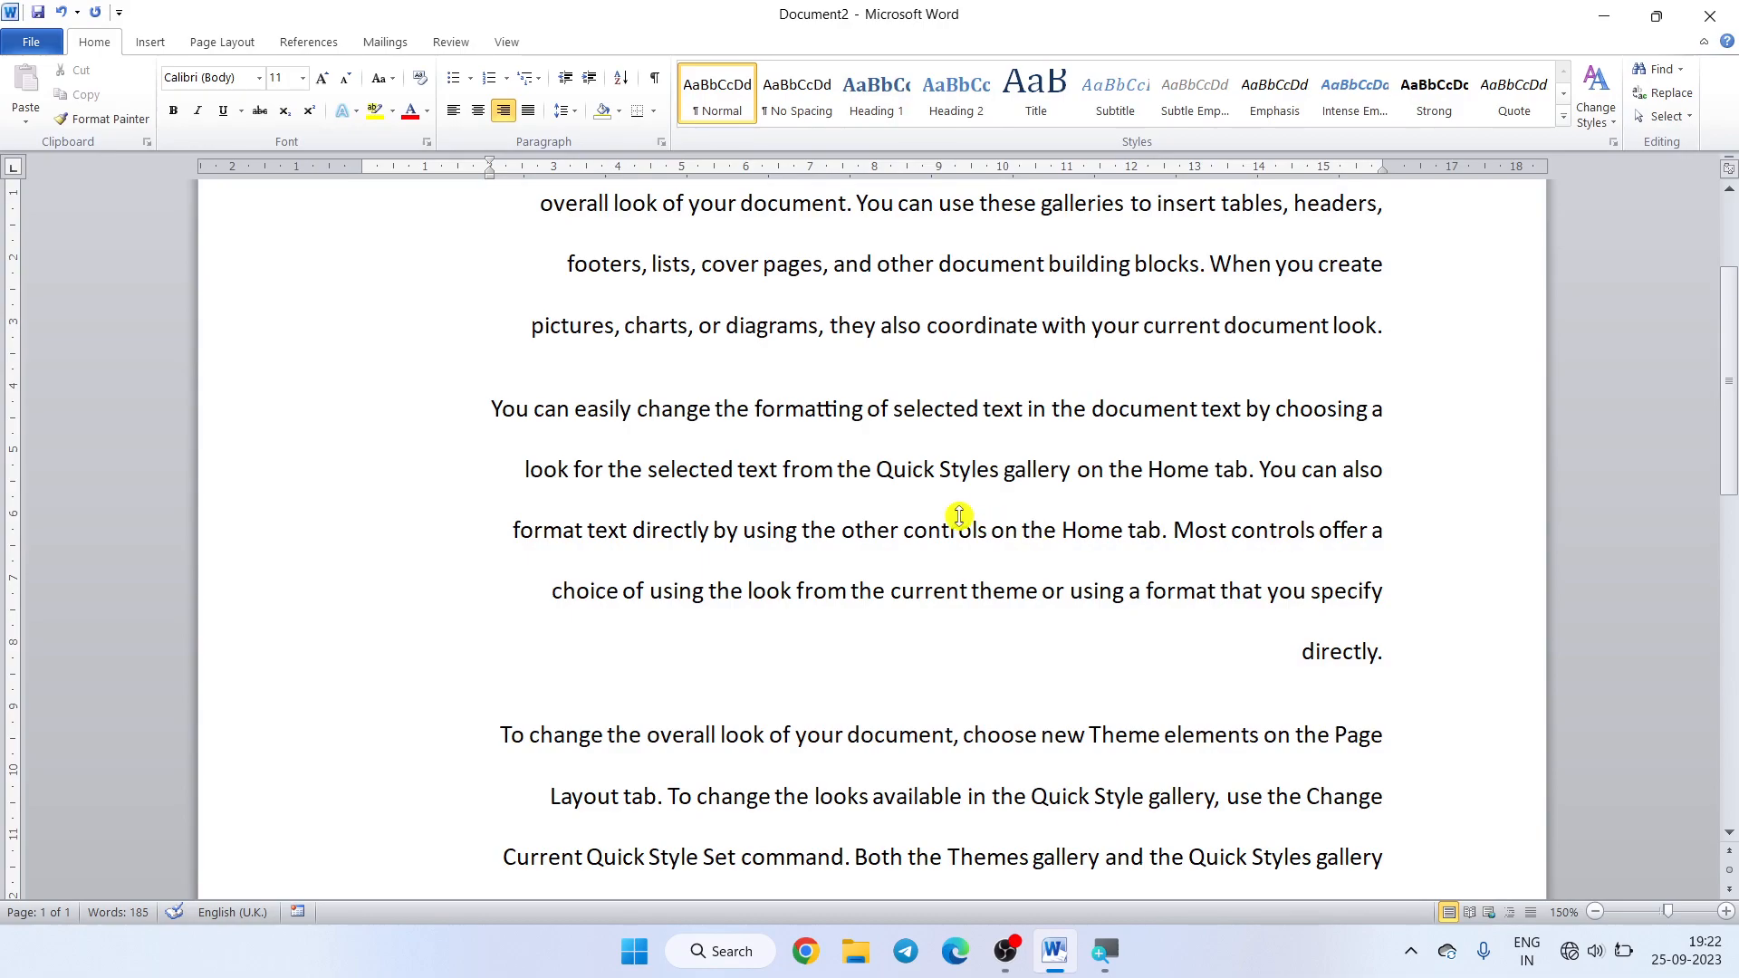
pyautogui.scroll(3, 959, 516)
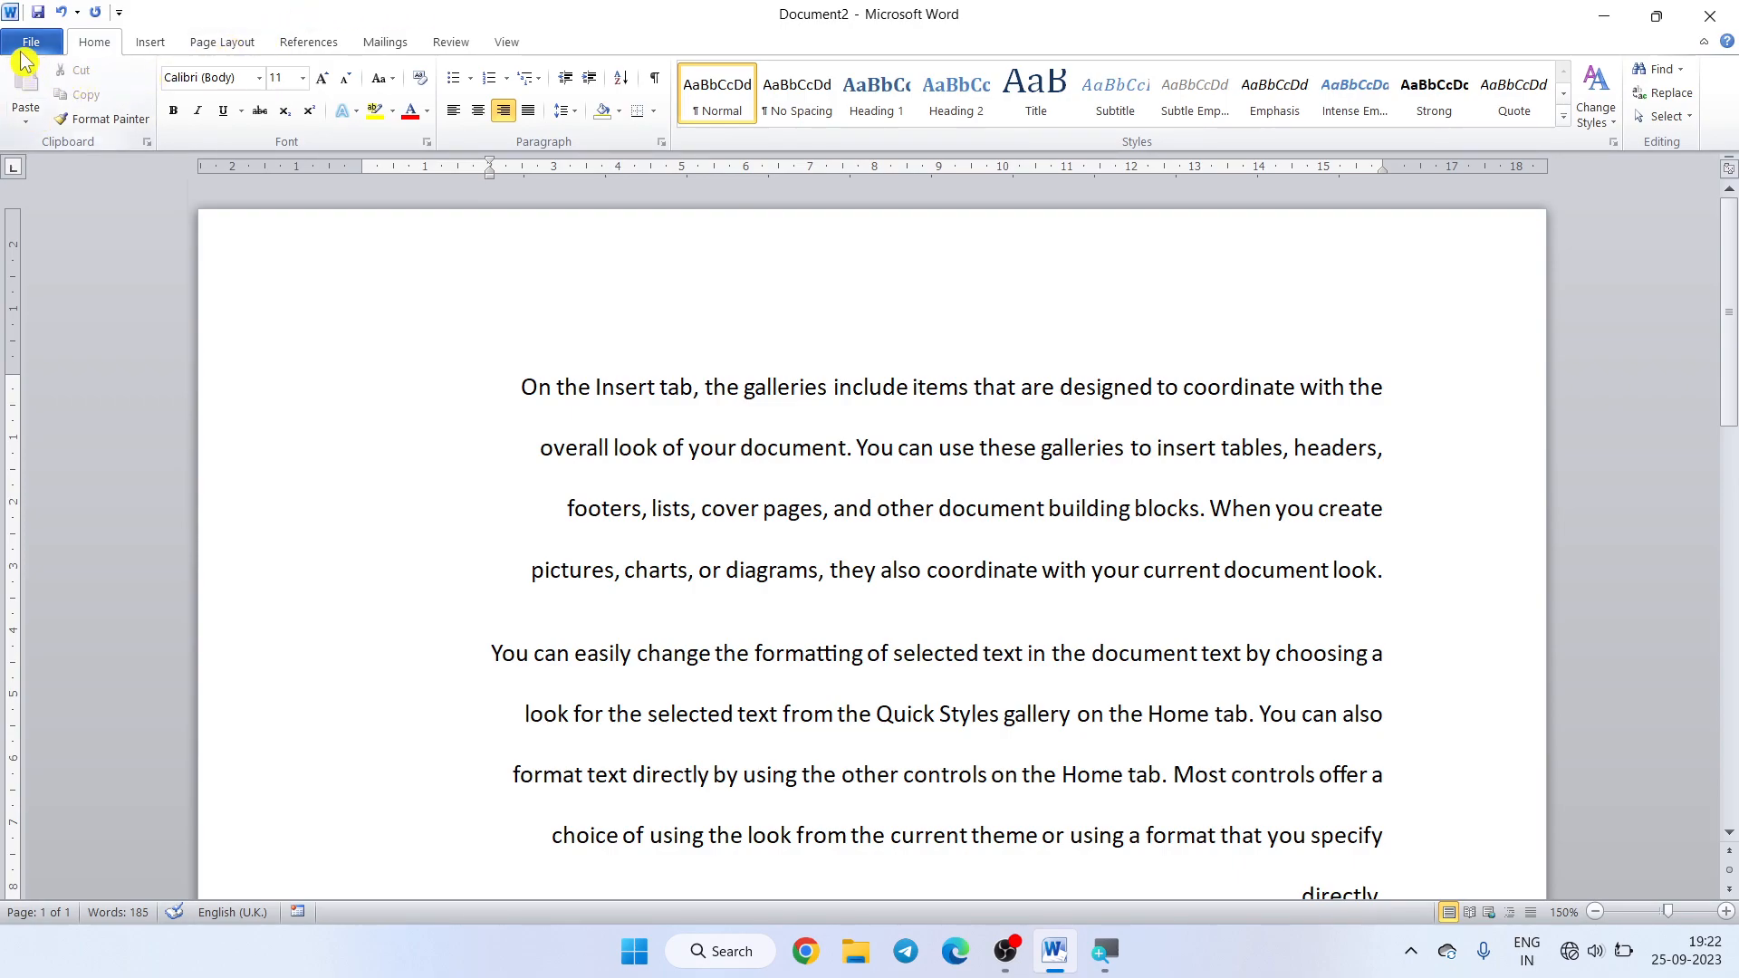
# - Create a new blank document and generate sample paragraphs in it with =RAND()
pyautogui.click(27, 46)
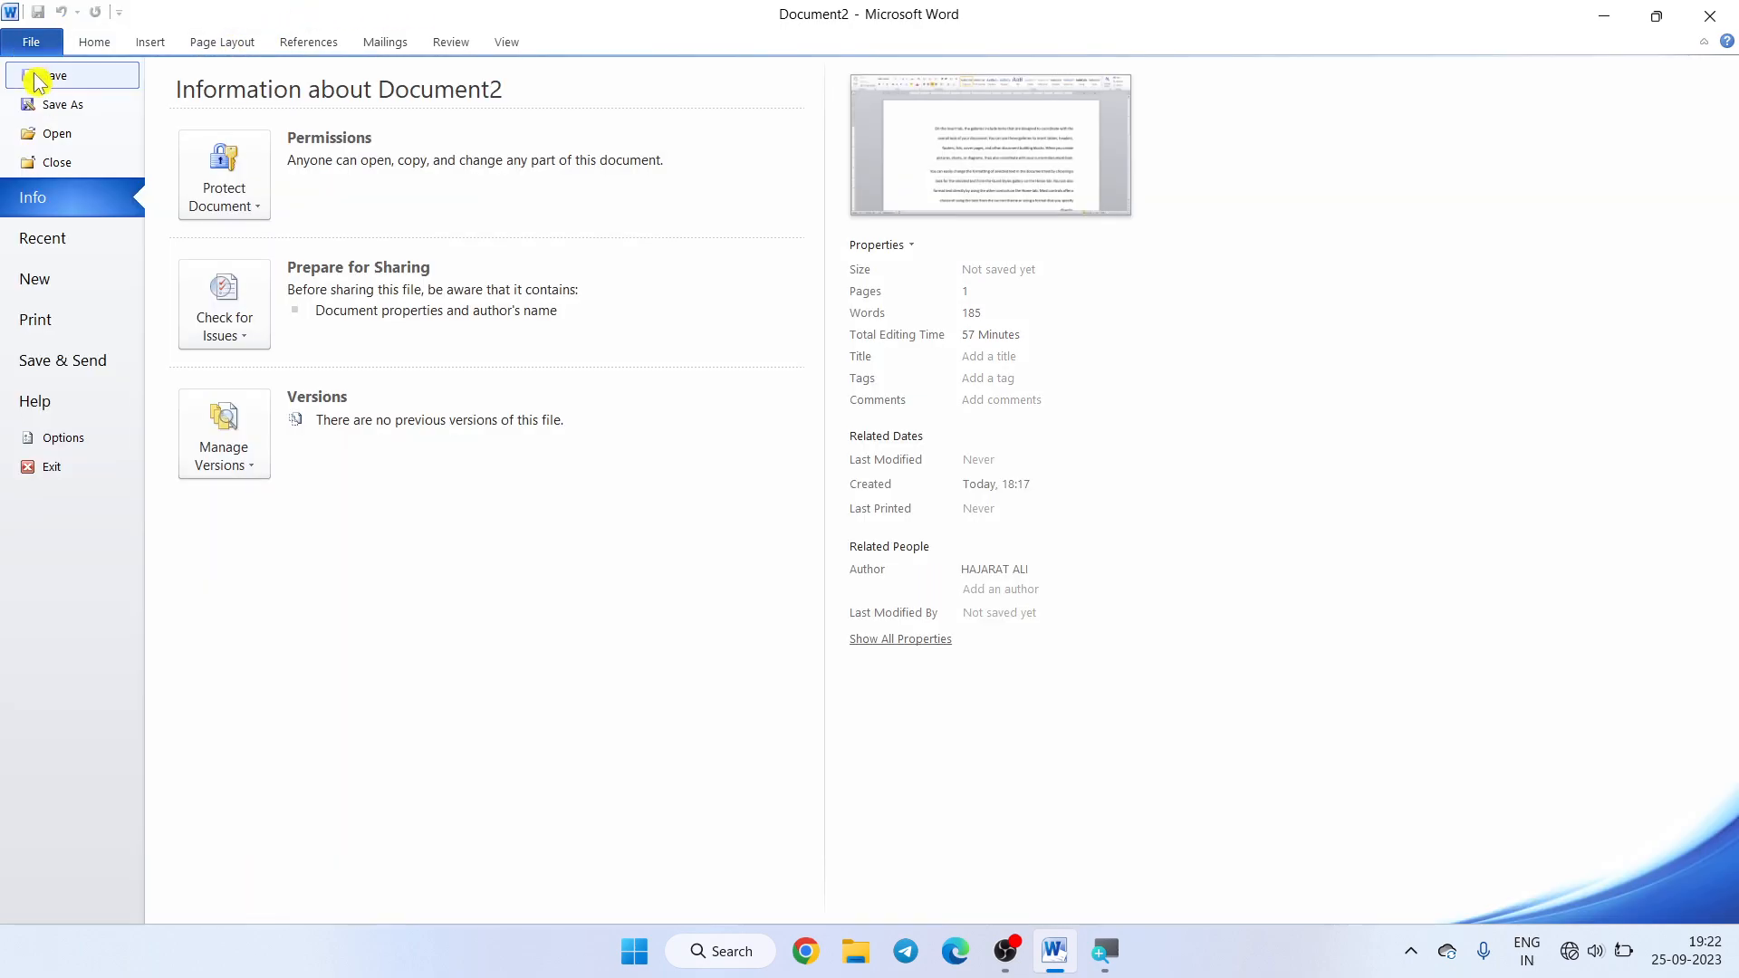
pyautogui.click(40, 277)
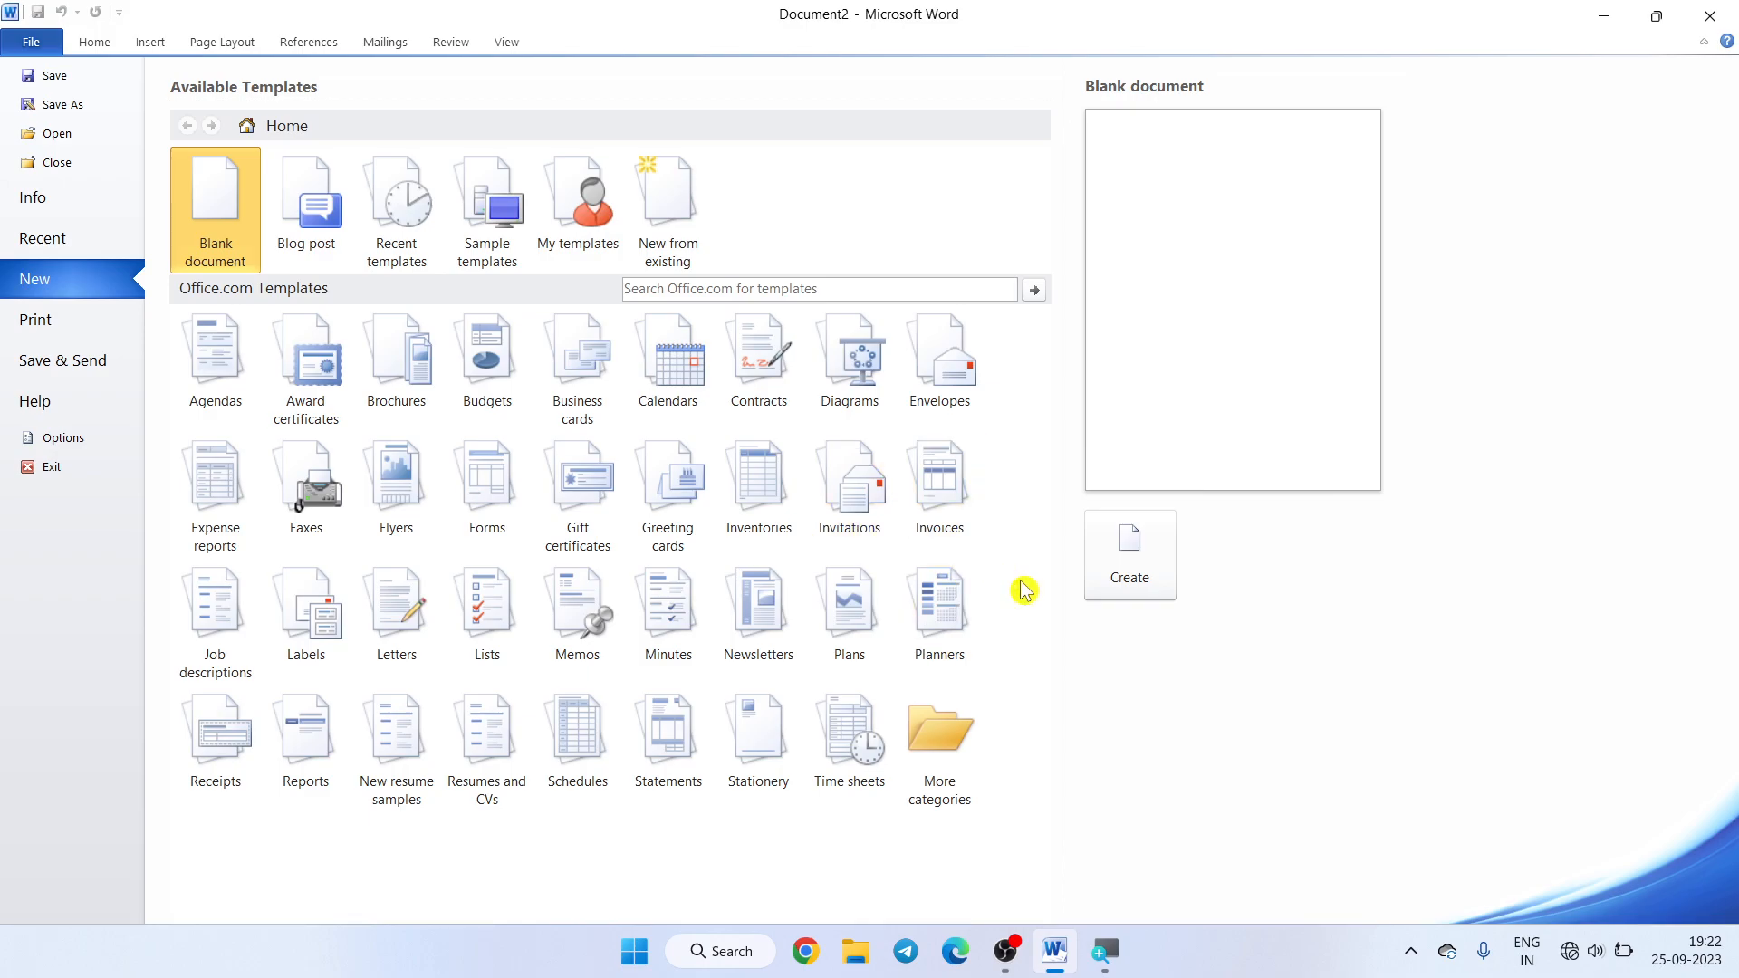
pyautogui.click(1101, 580)
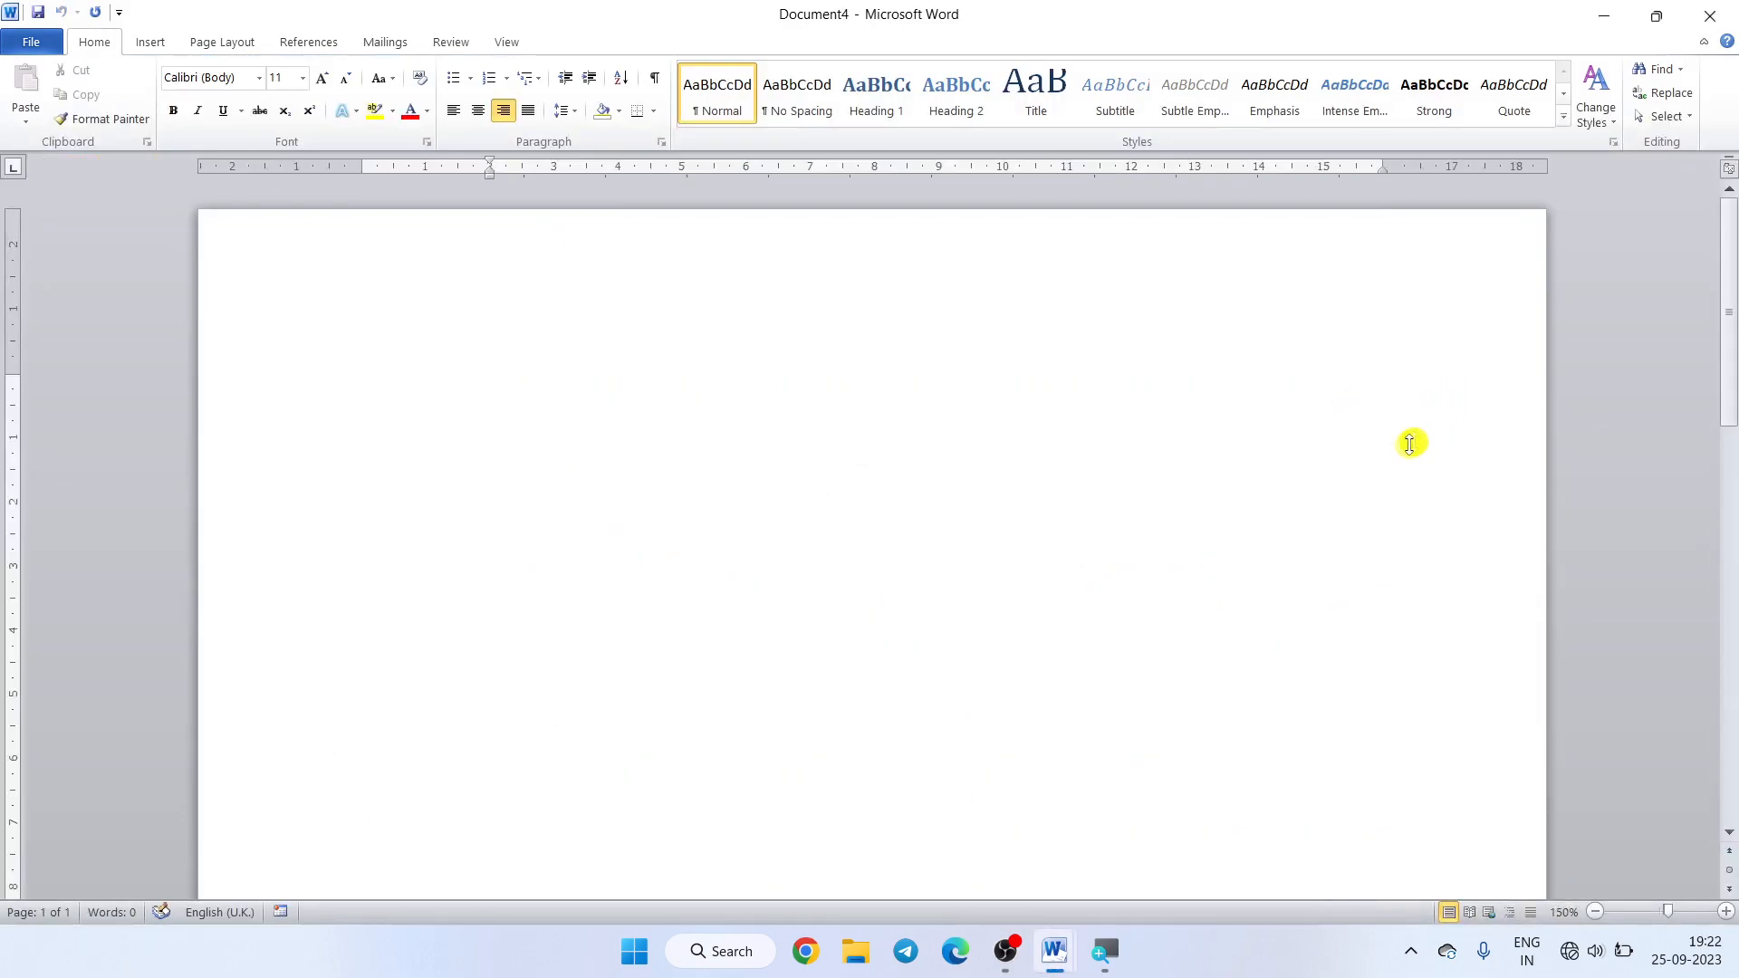
pyautogui.write('=RAND()')
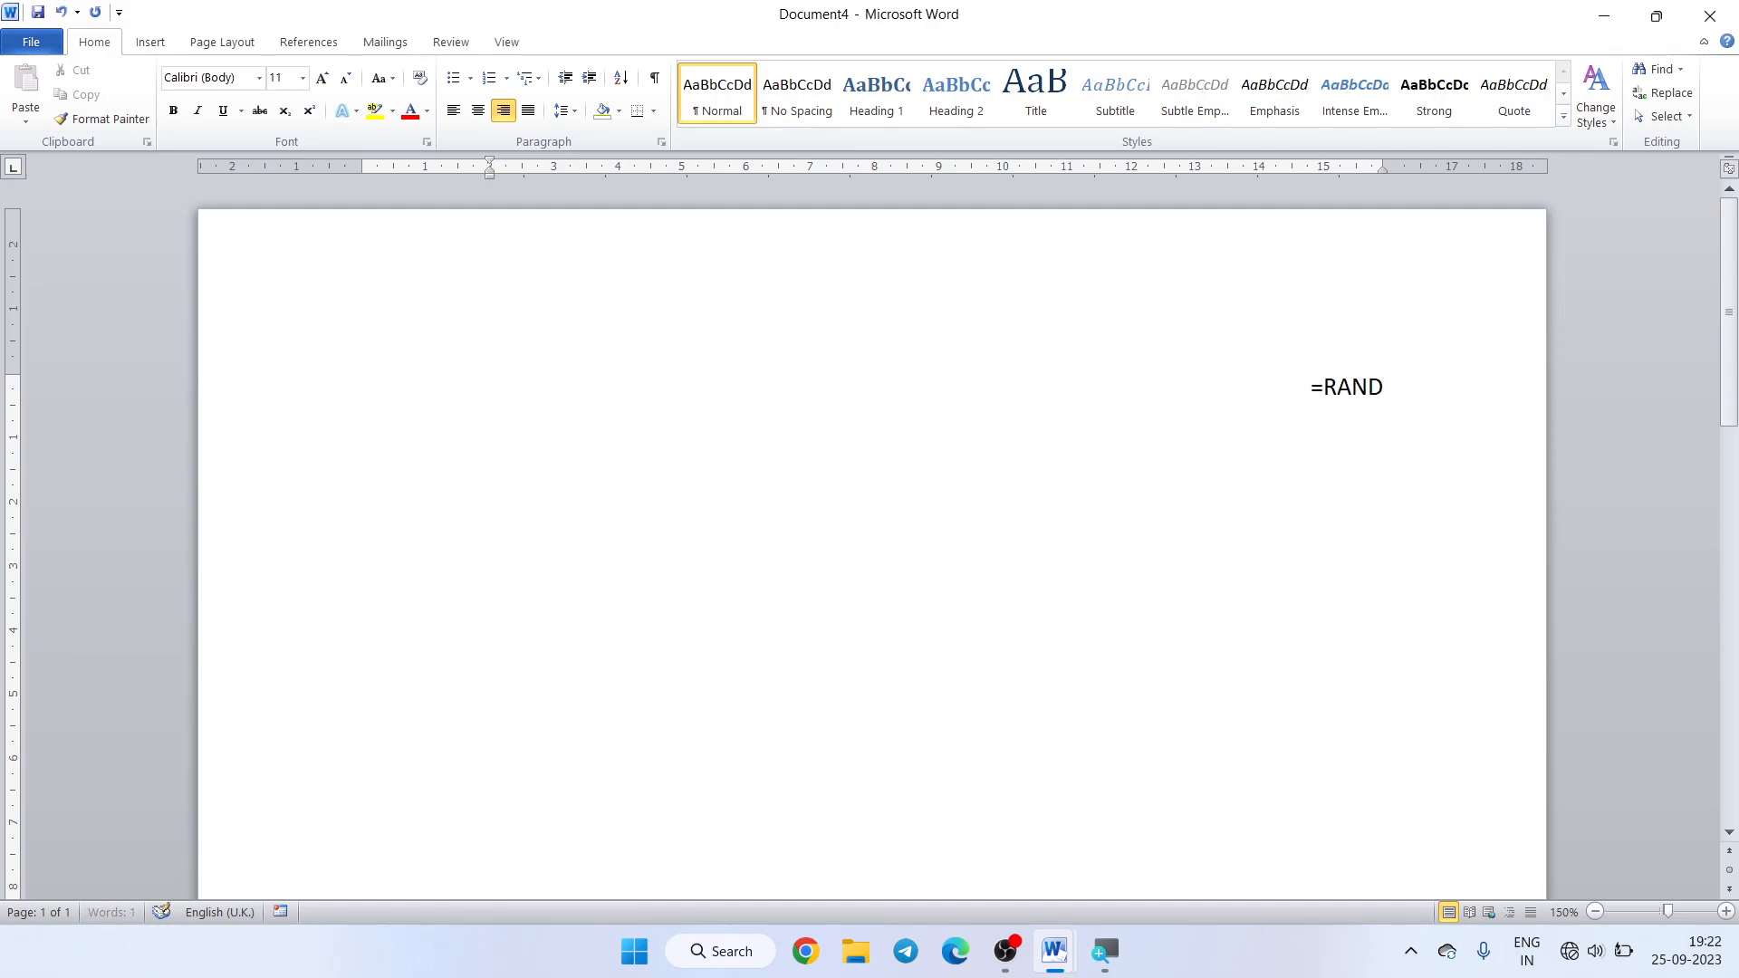
pyautogui.press('Return')
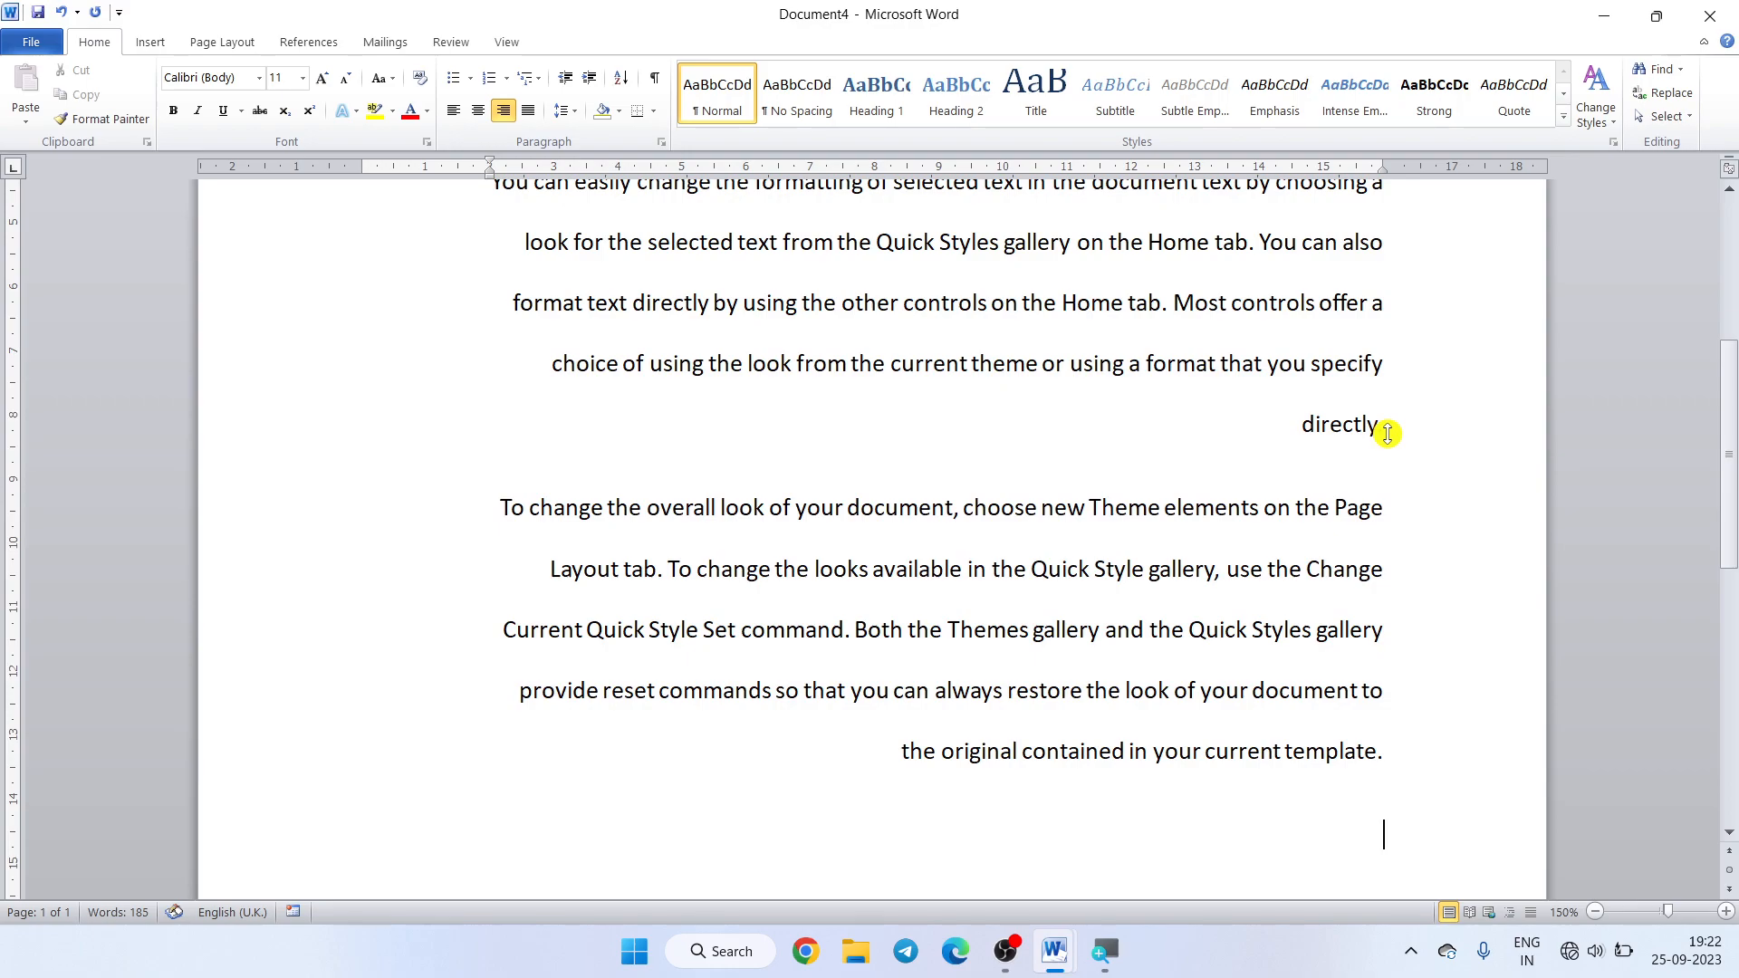
pyautogui.scroll(5, 1368, 426)
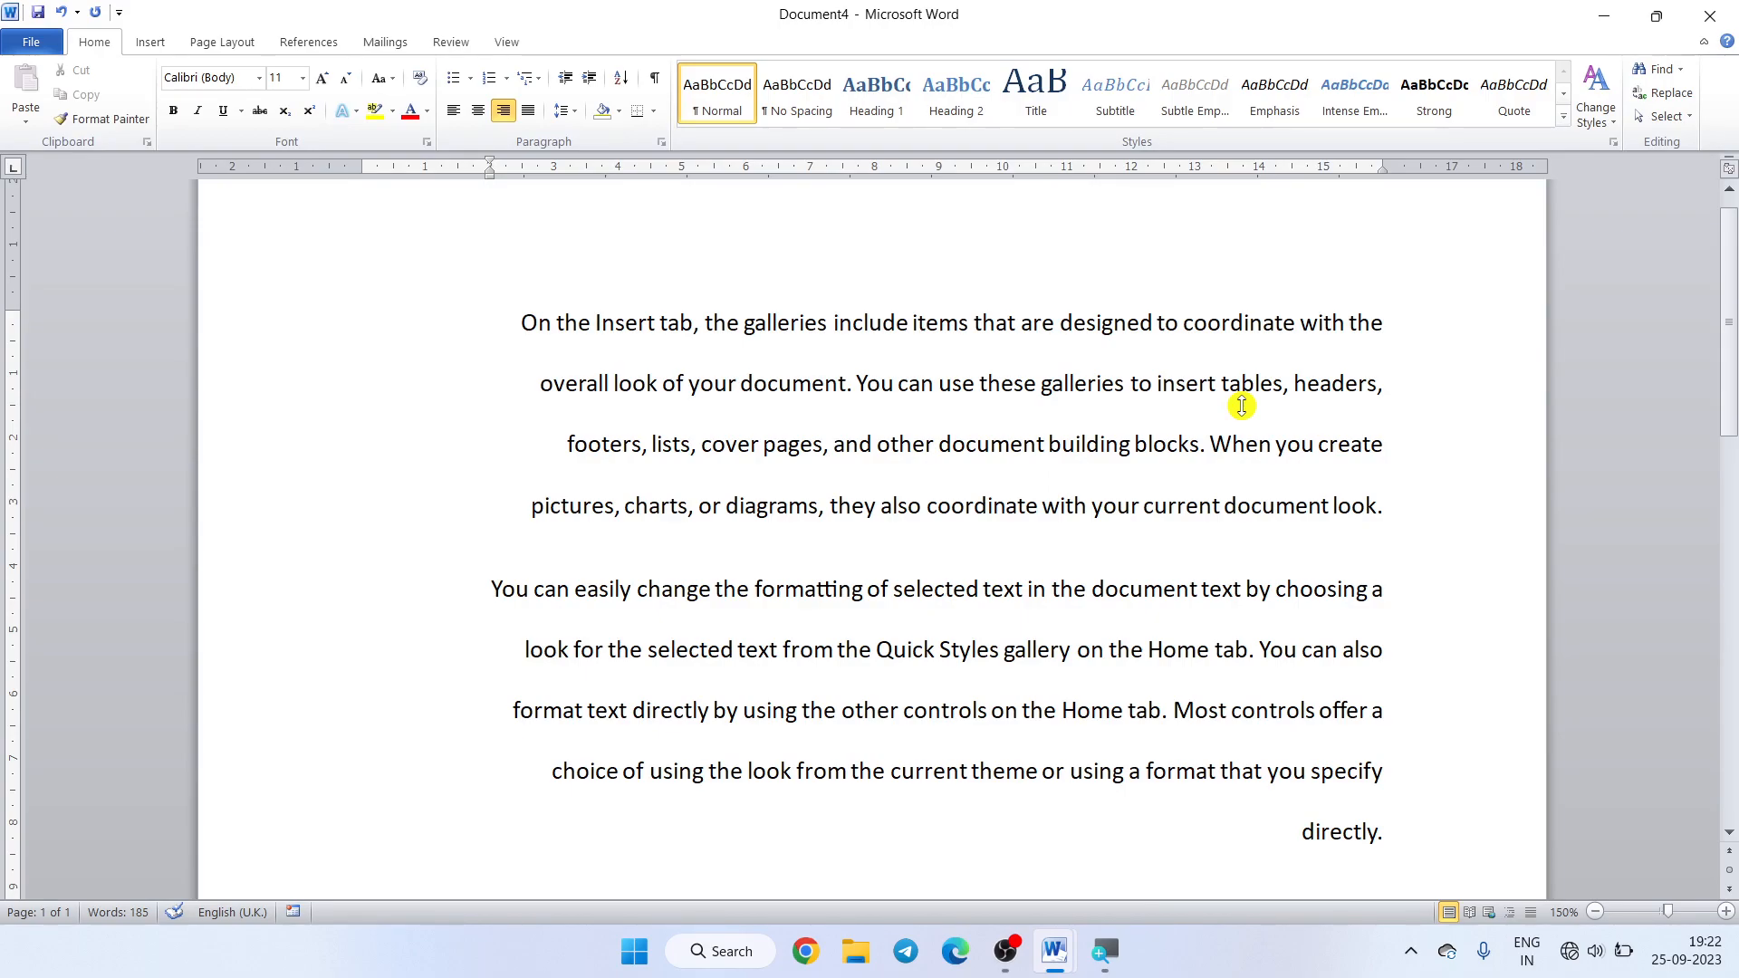
# - In the new document's Paragraph settings, set the alignment to Left and the left indentation to 0
pyautogui.click(660, 142)
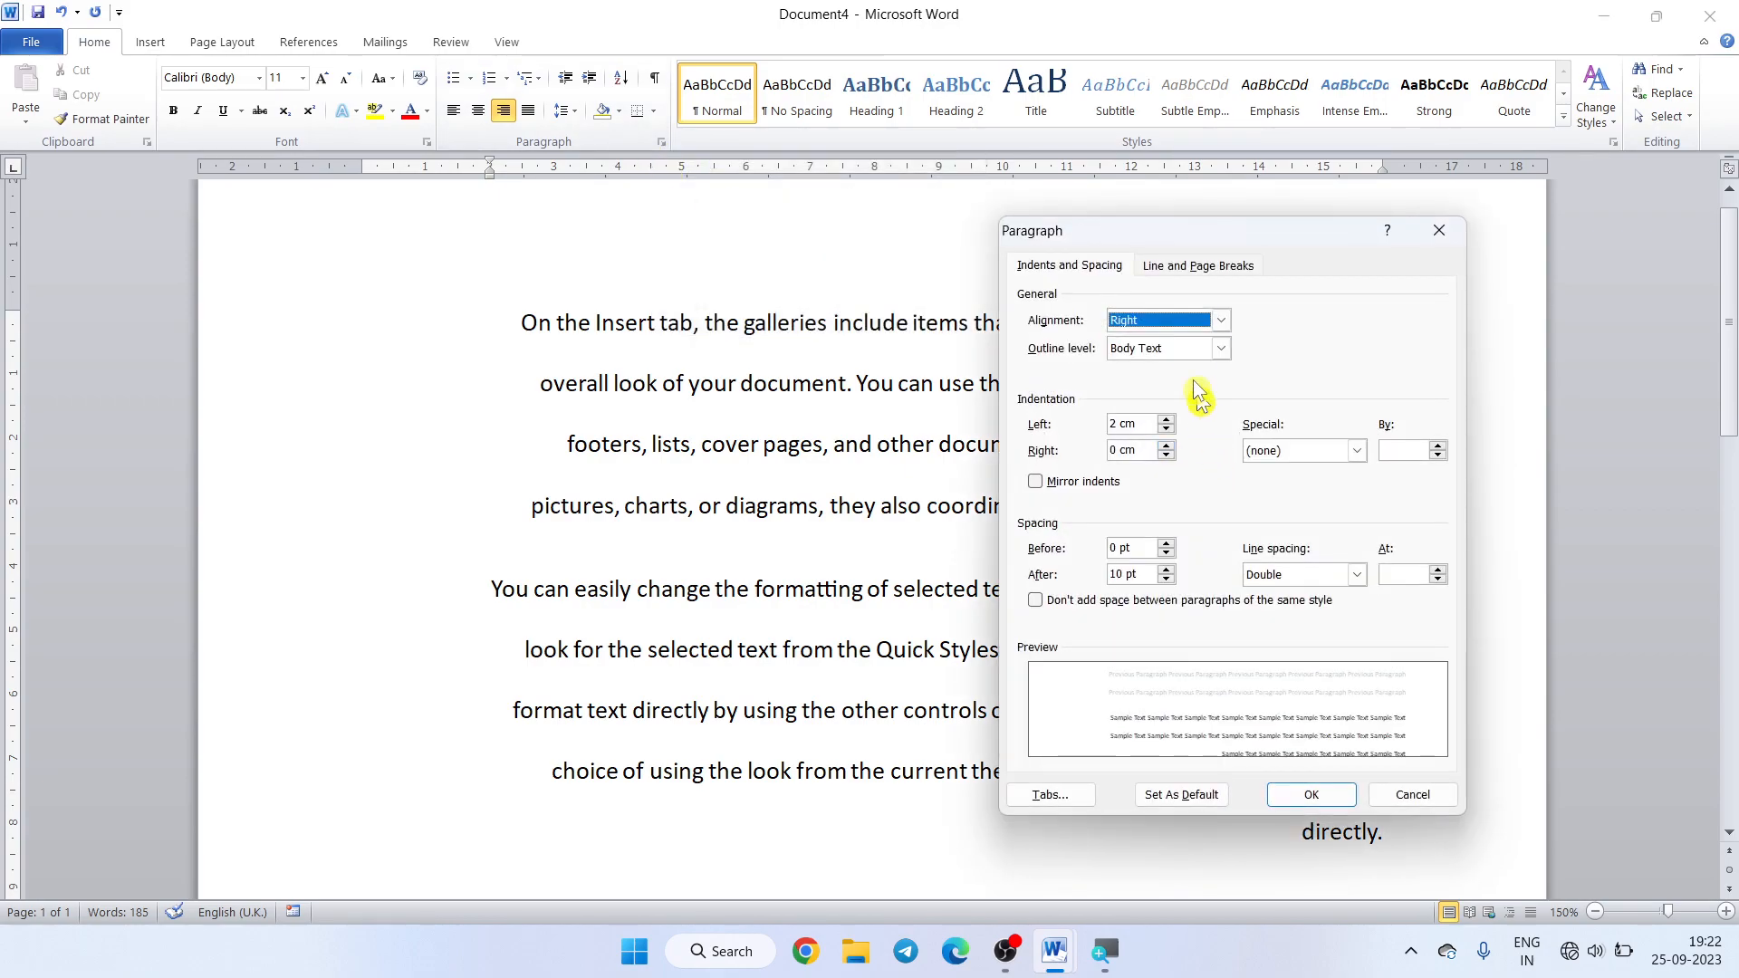
pyautogui.click(1222, 321)
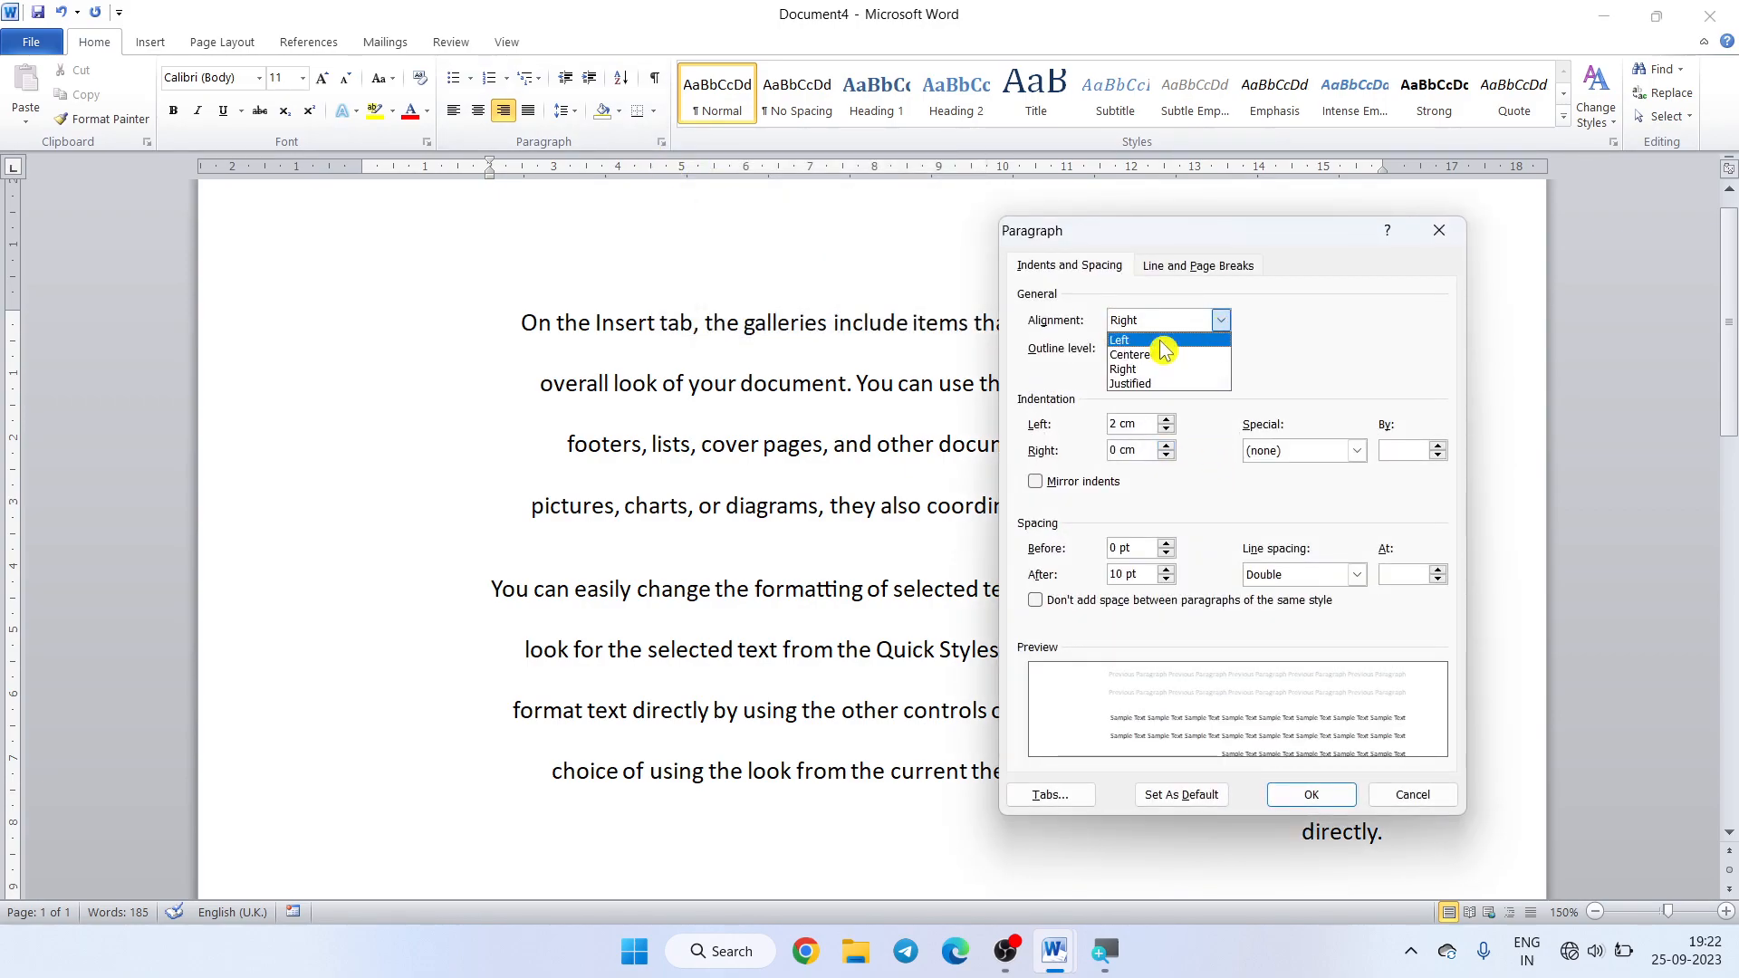
pyautogui.click(1148, 335)
pyautogui.moveTo(1149, 426); pyautogui.dragTo(1074, 437)
pyautogui.write('0')
pyautogui.click(1140, 571)
# - Set the line spacing to Single, trying 1.5 lines along the way
pyautogui.click(1357, 577)
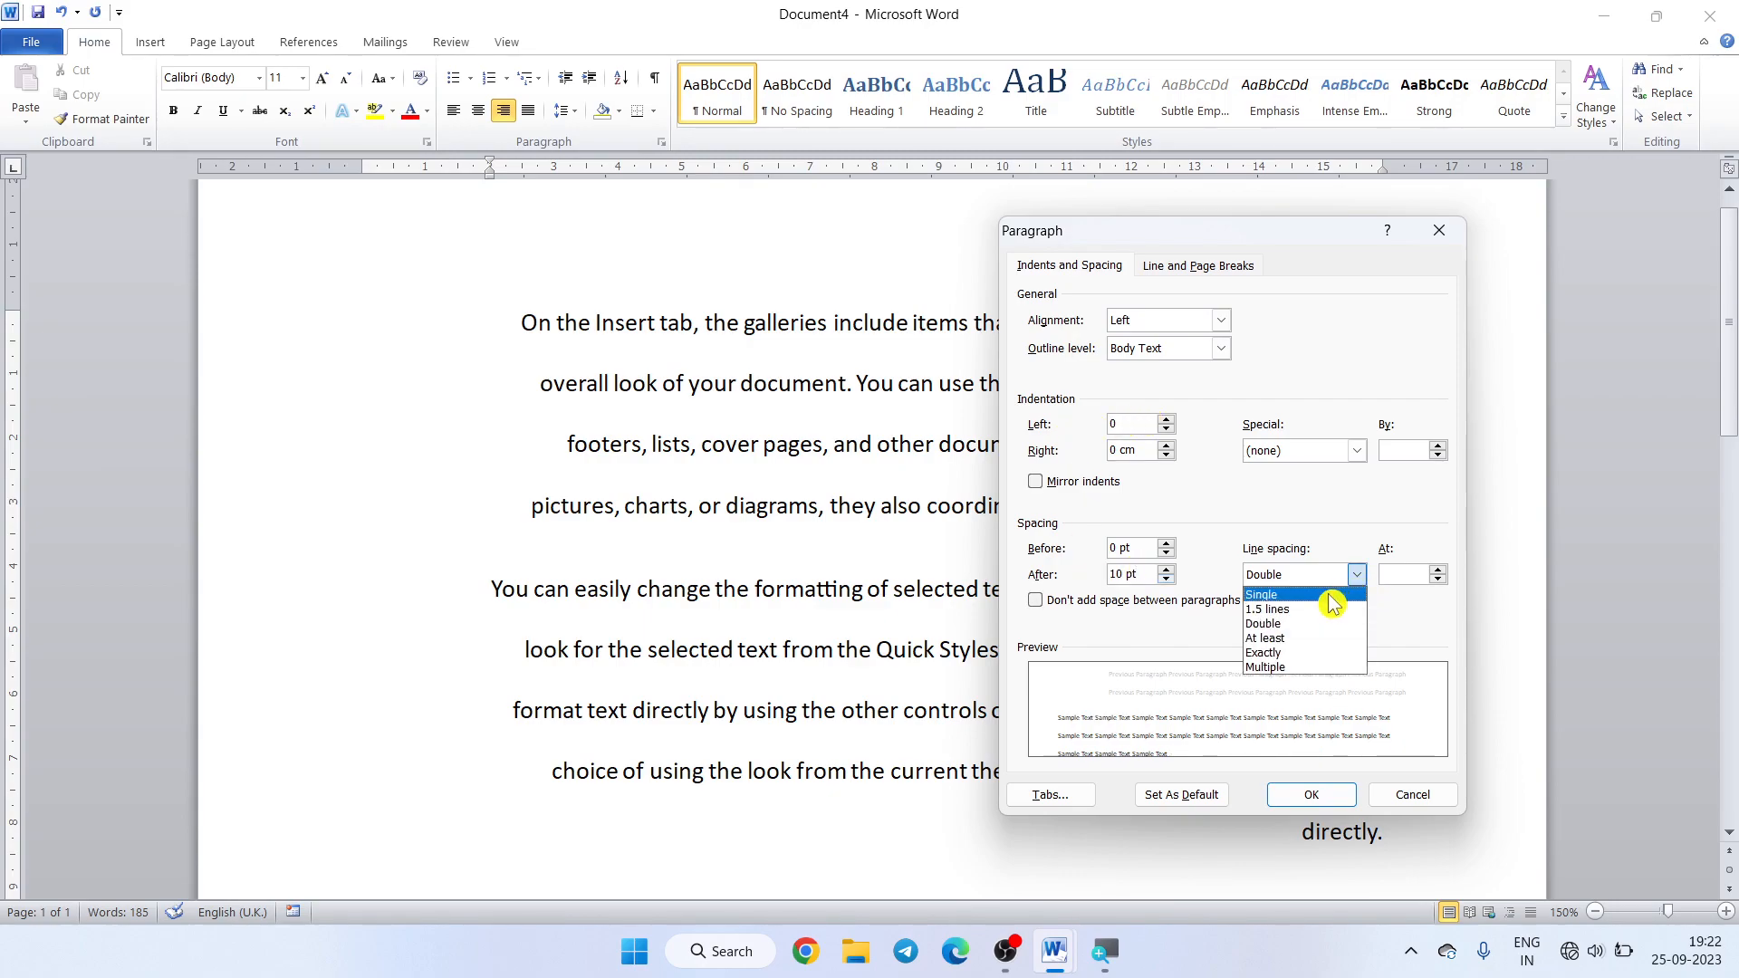
pyautogui.click(1331, 595)
pyautogui.click(1357, 576)
pyautogui.click(1337, 609)
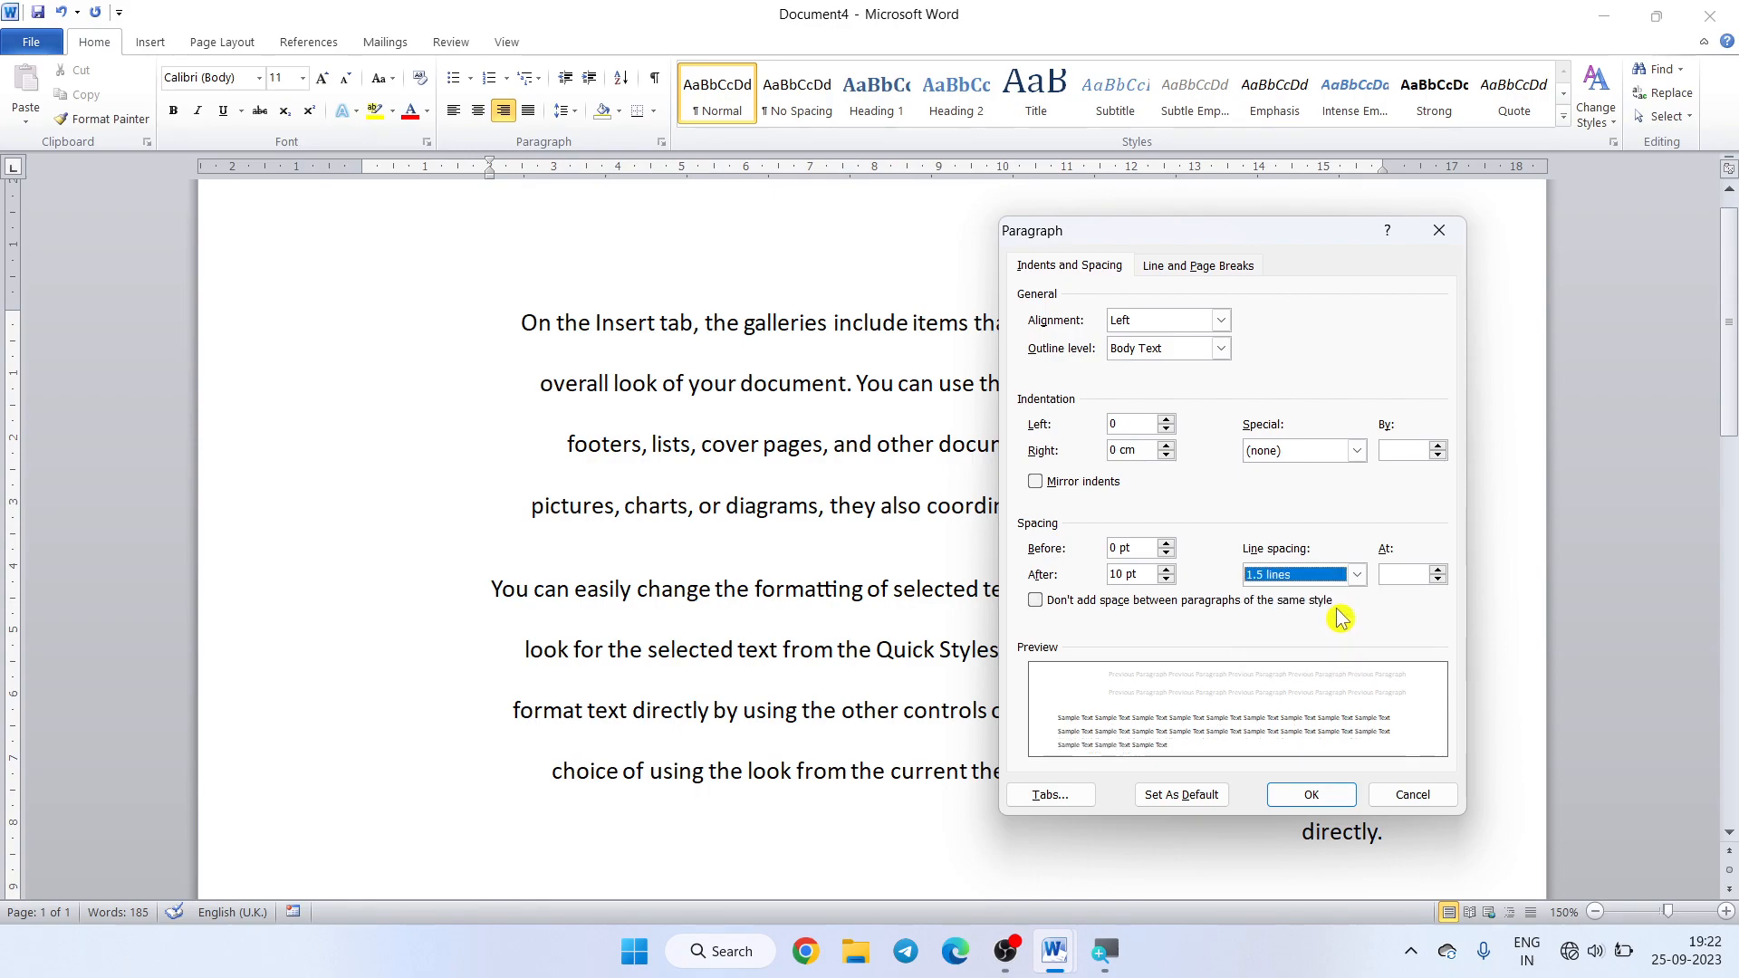
pyautogui.click(1355, 578)
pyautogui.click(1323, 595)
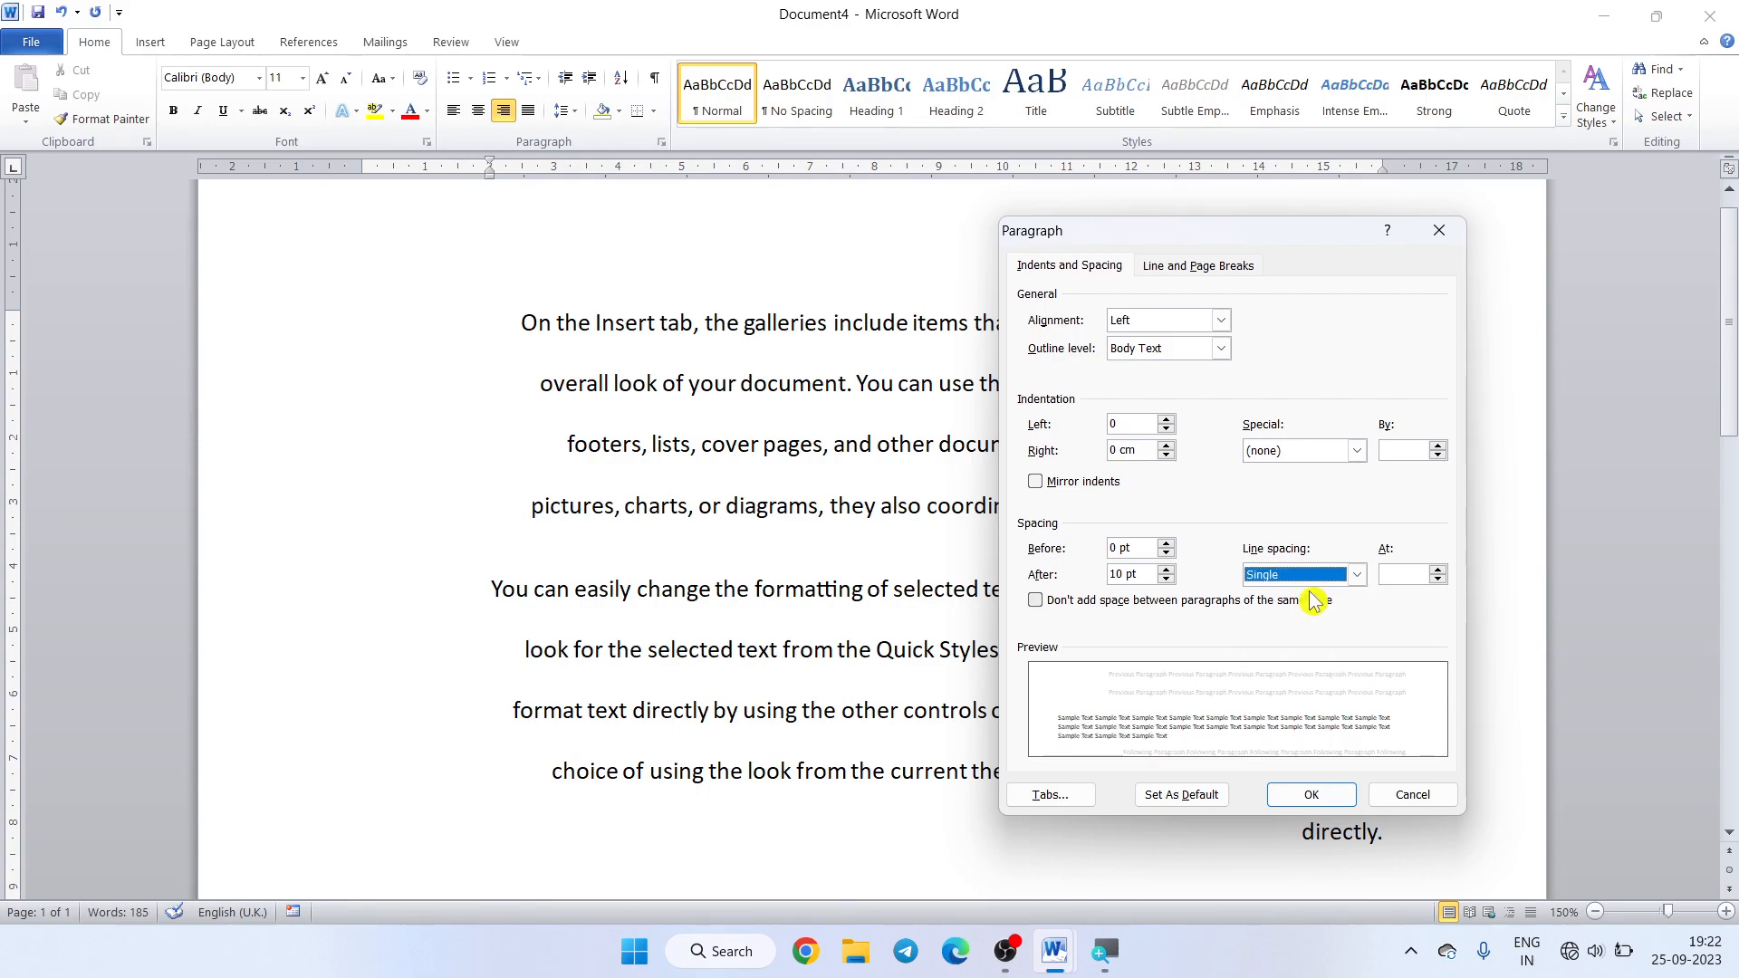
# - Save the left-aligned, single-spaced paragraph settings as the default for all documents based on the Normal template
pyautogui.click(1177, 795)
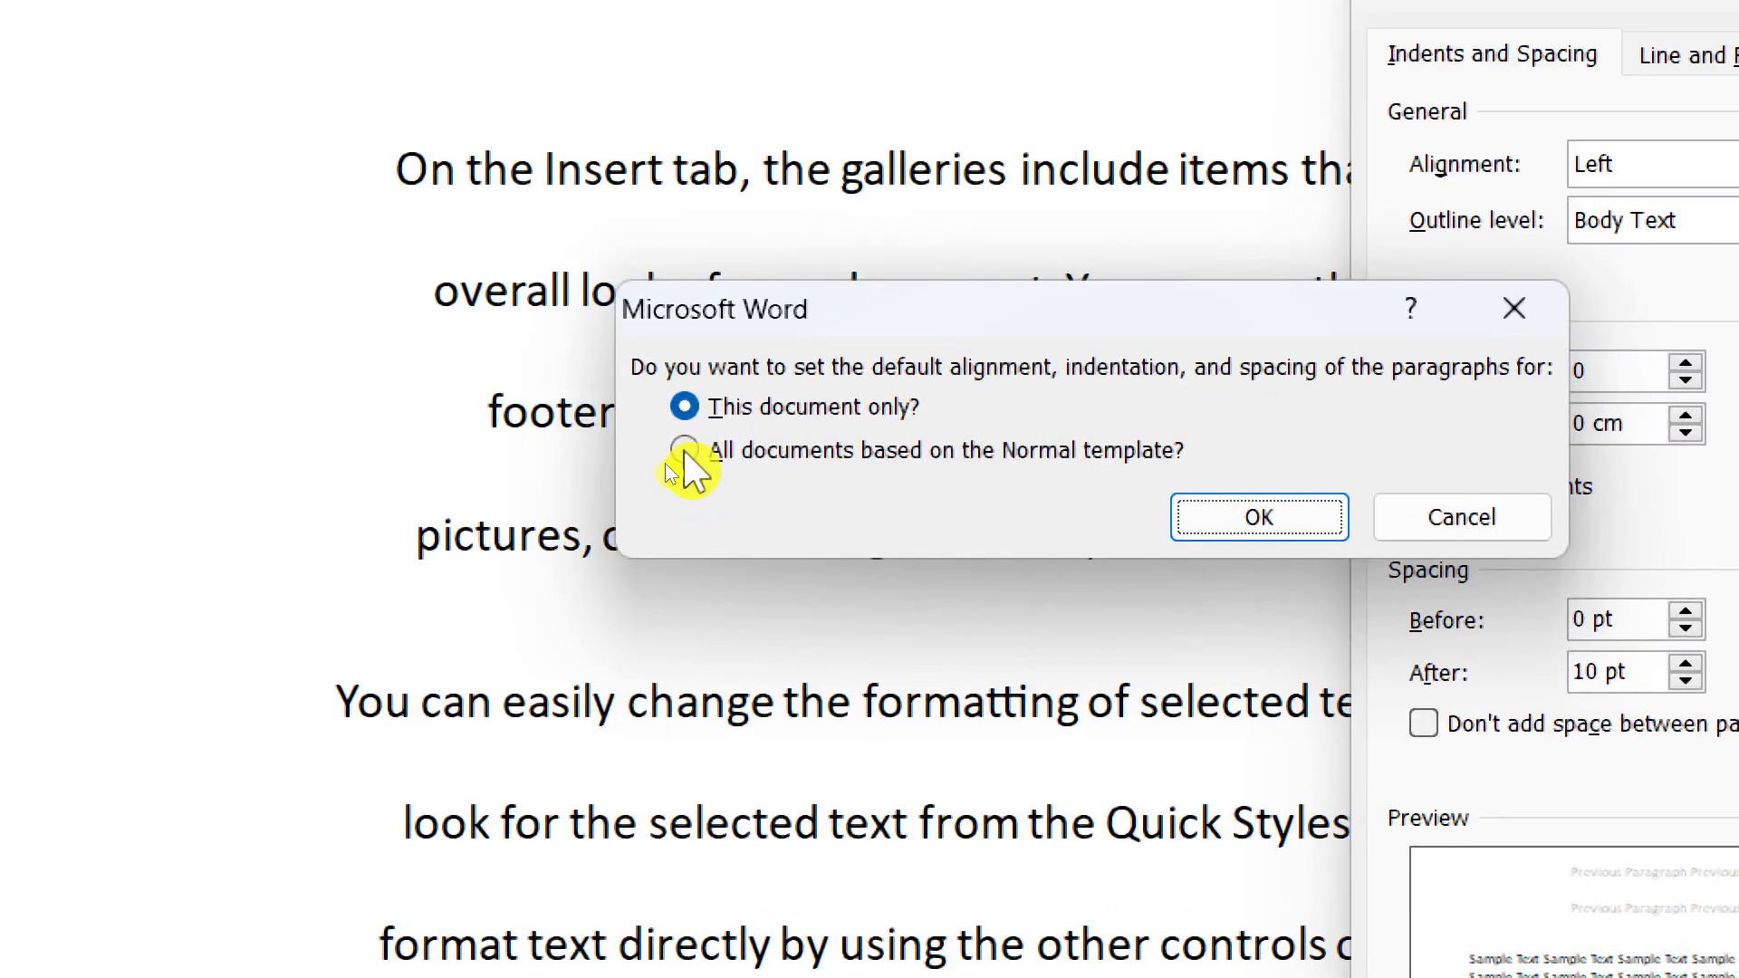
pyautogui.click(685, 450)
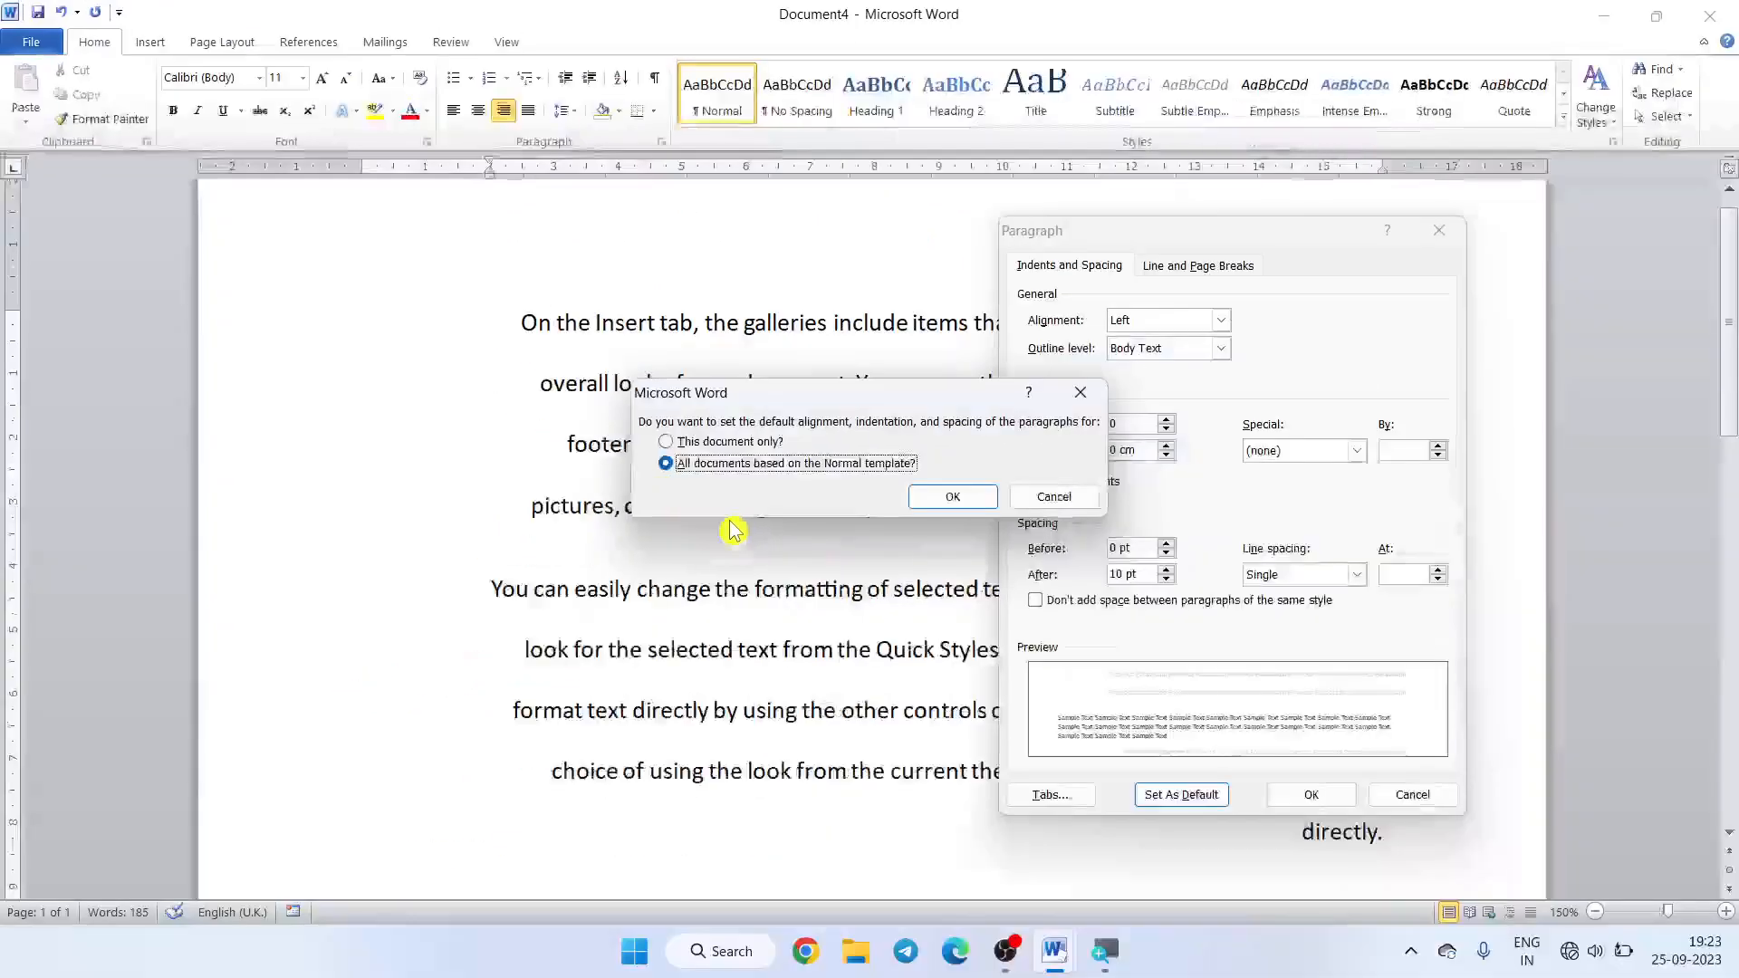
pyautogui.click(1259, 518)
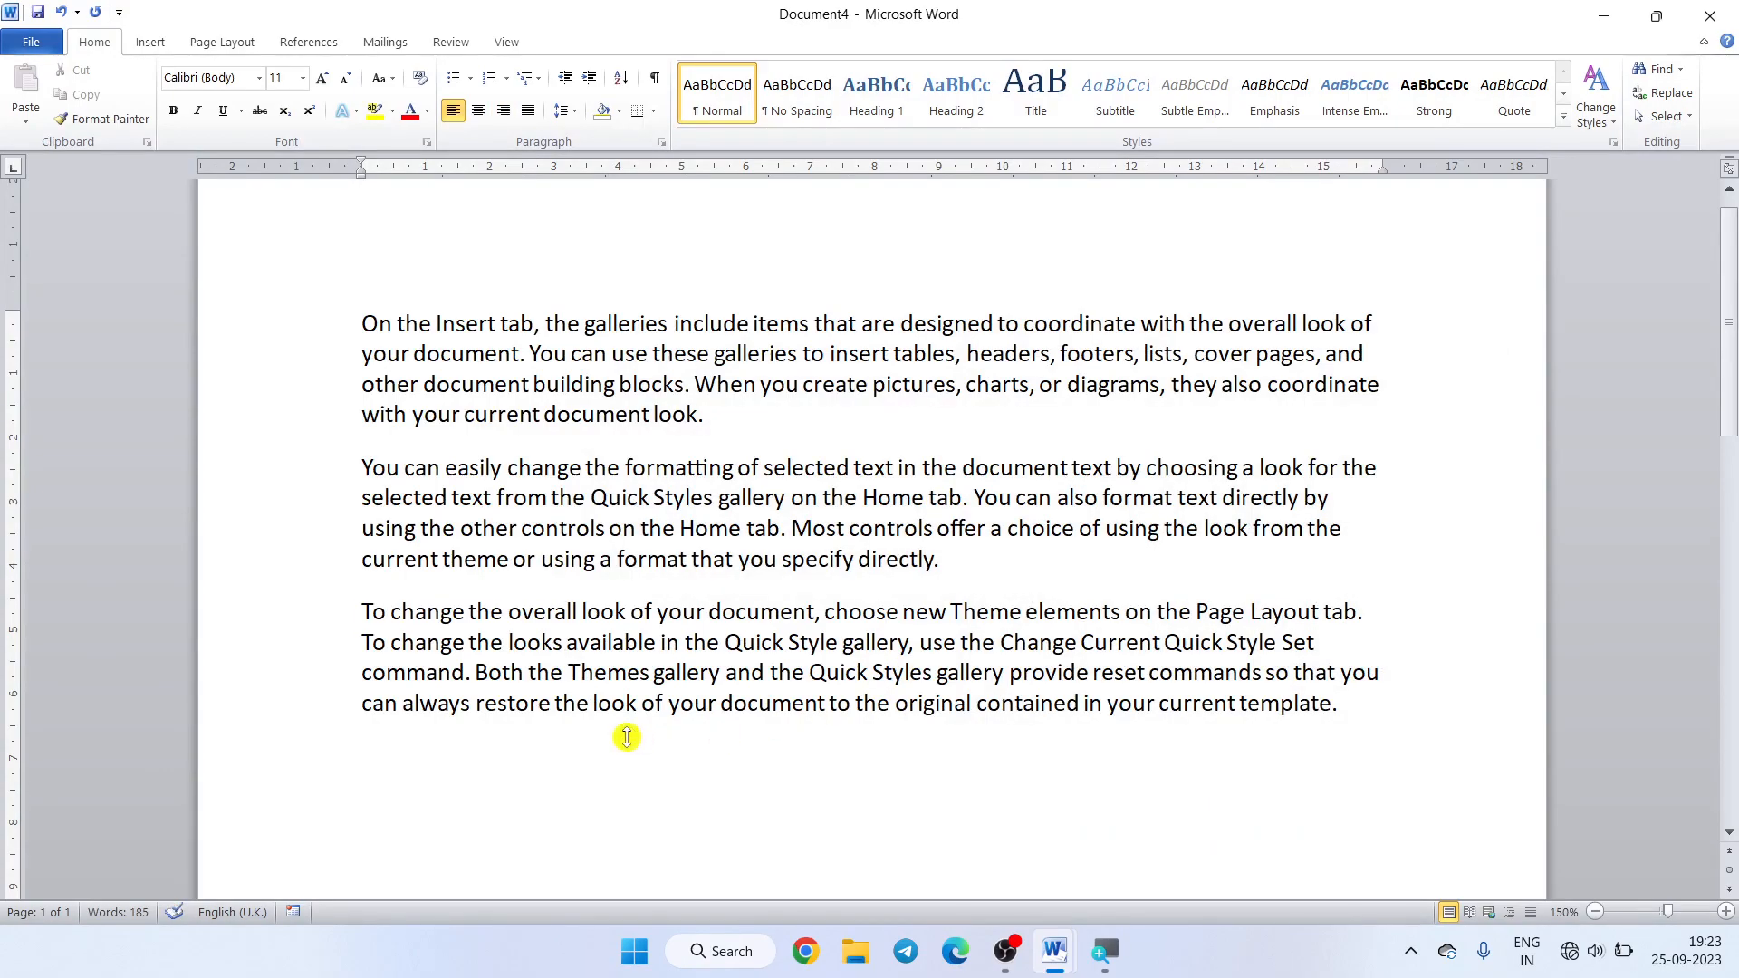
# - Create another blank document and fill it with =RAND() sample text to test the restored defaults
pyautogui.hotkey('ctrl', 'n')
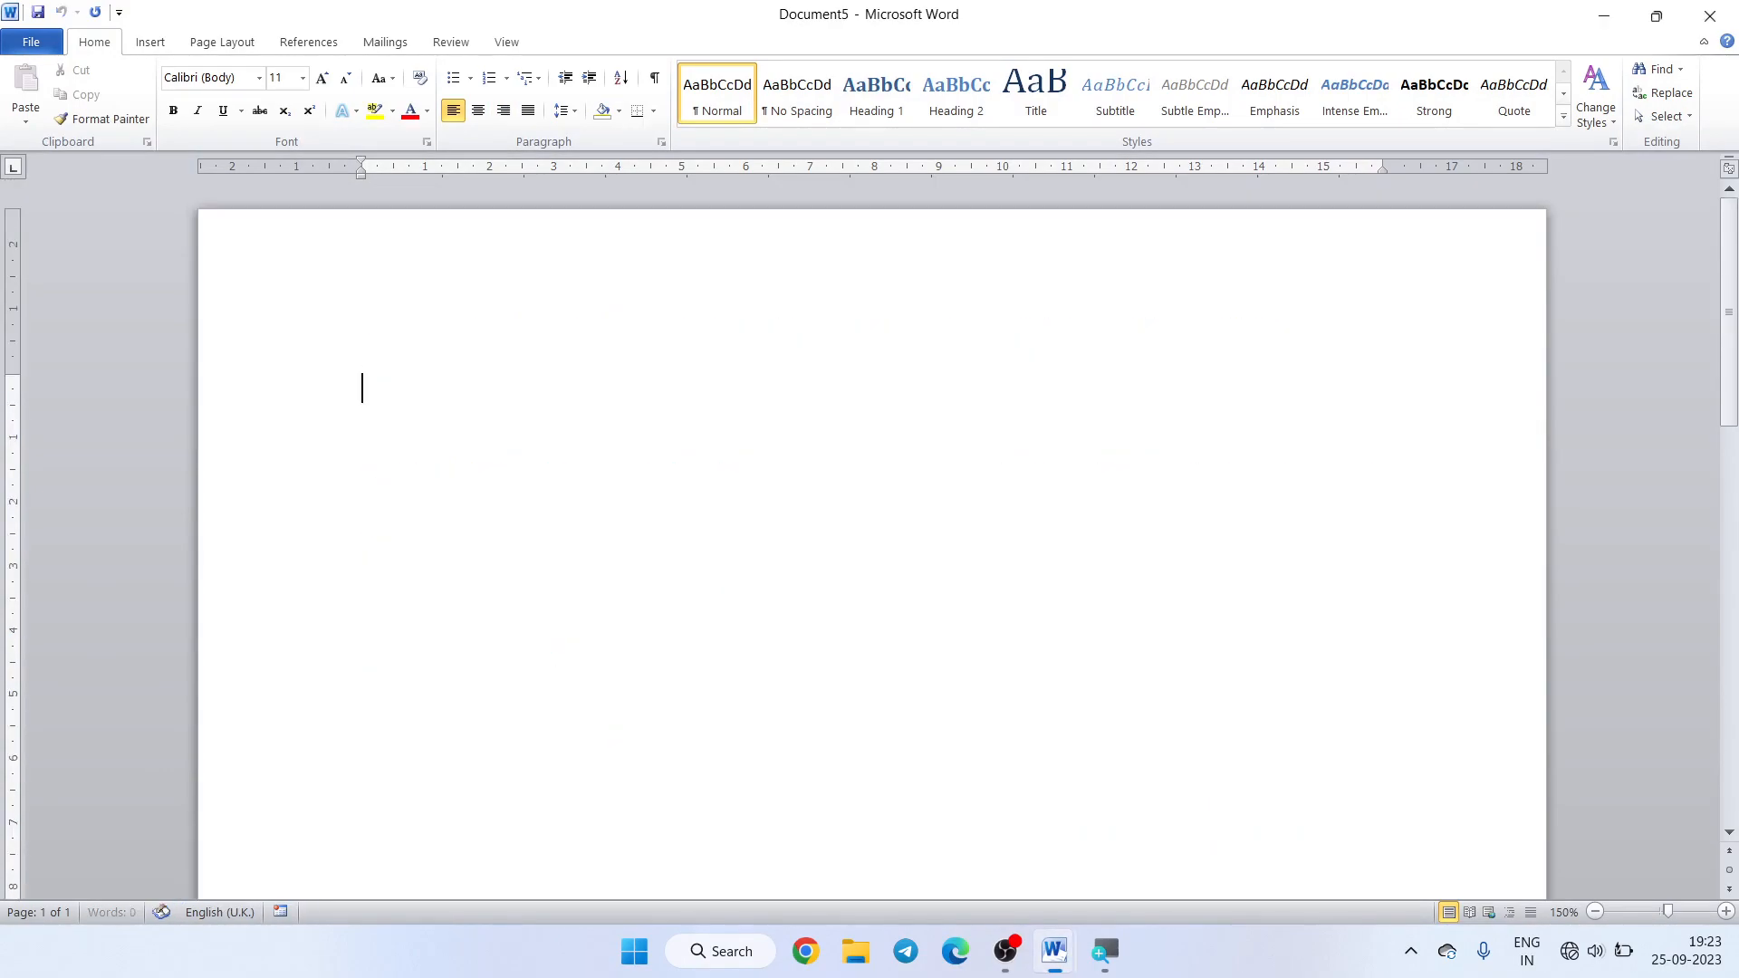
pyautogui.write('=RAND()')
pyautogui.press('Return')
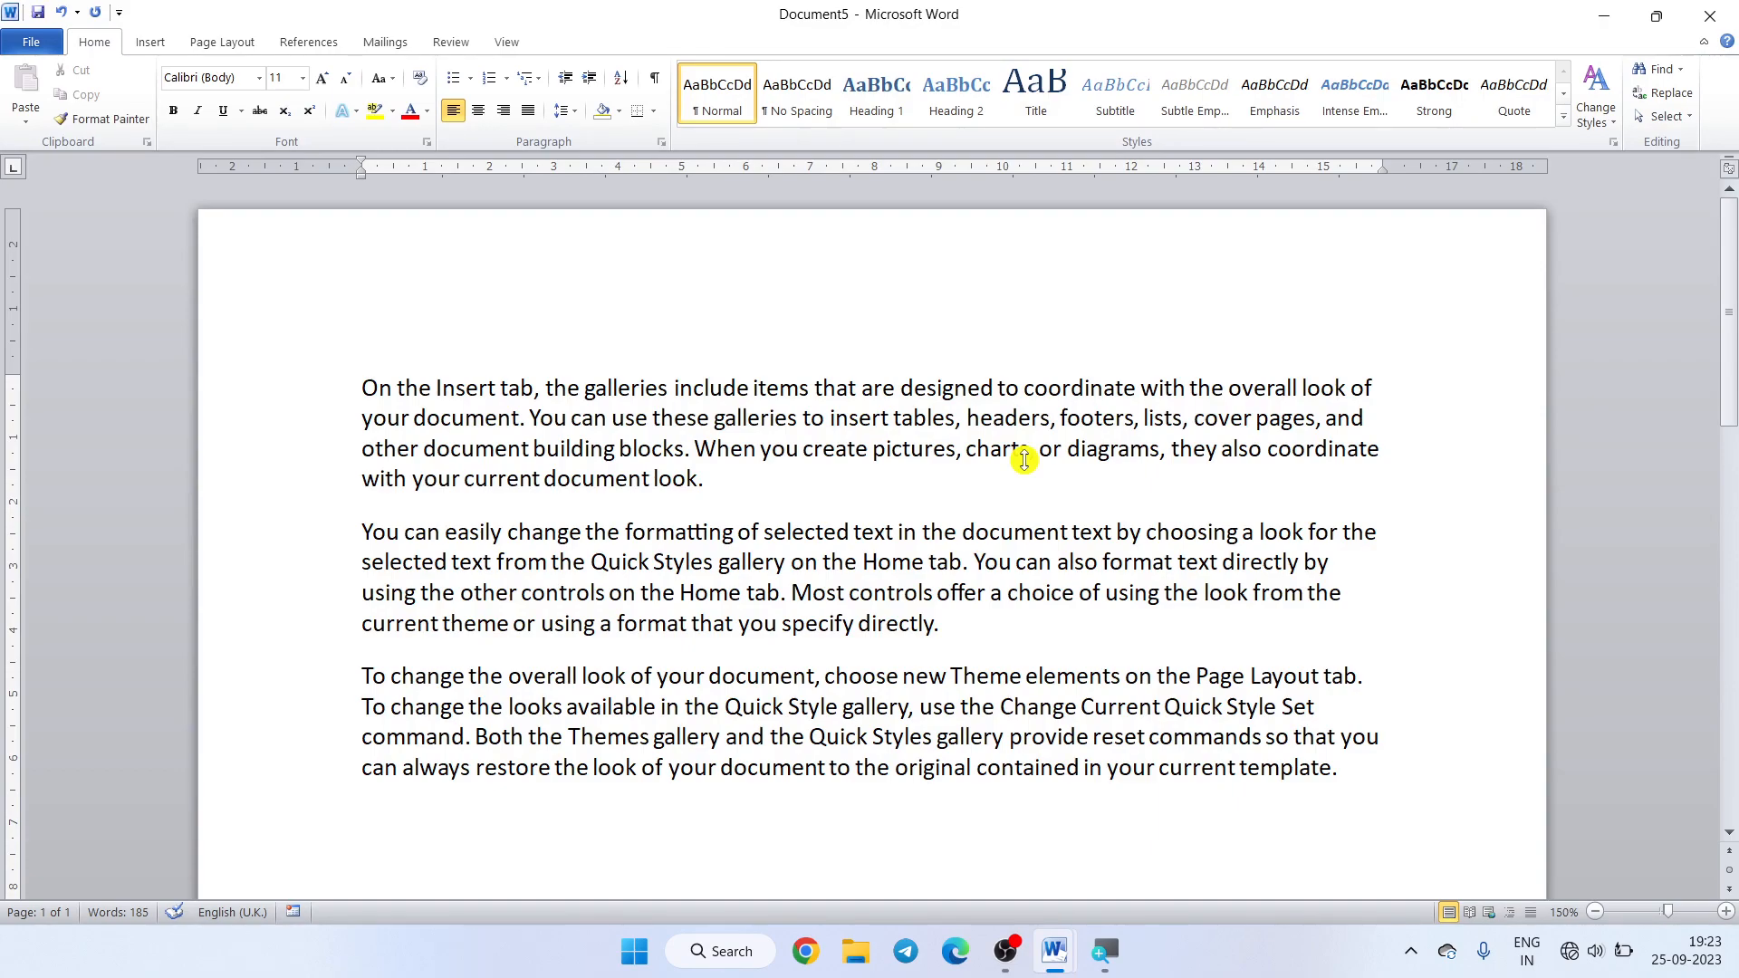
# - Open the Paragraph dialog for the first paragraph to examine its alignment, indentation and spacing
pyautogui.click(666, 239)
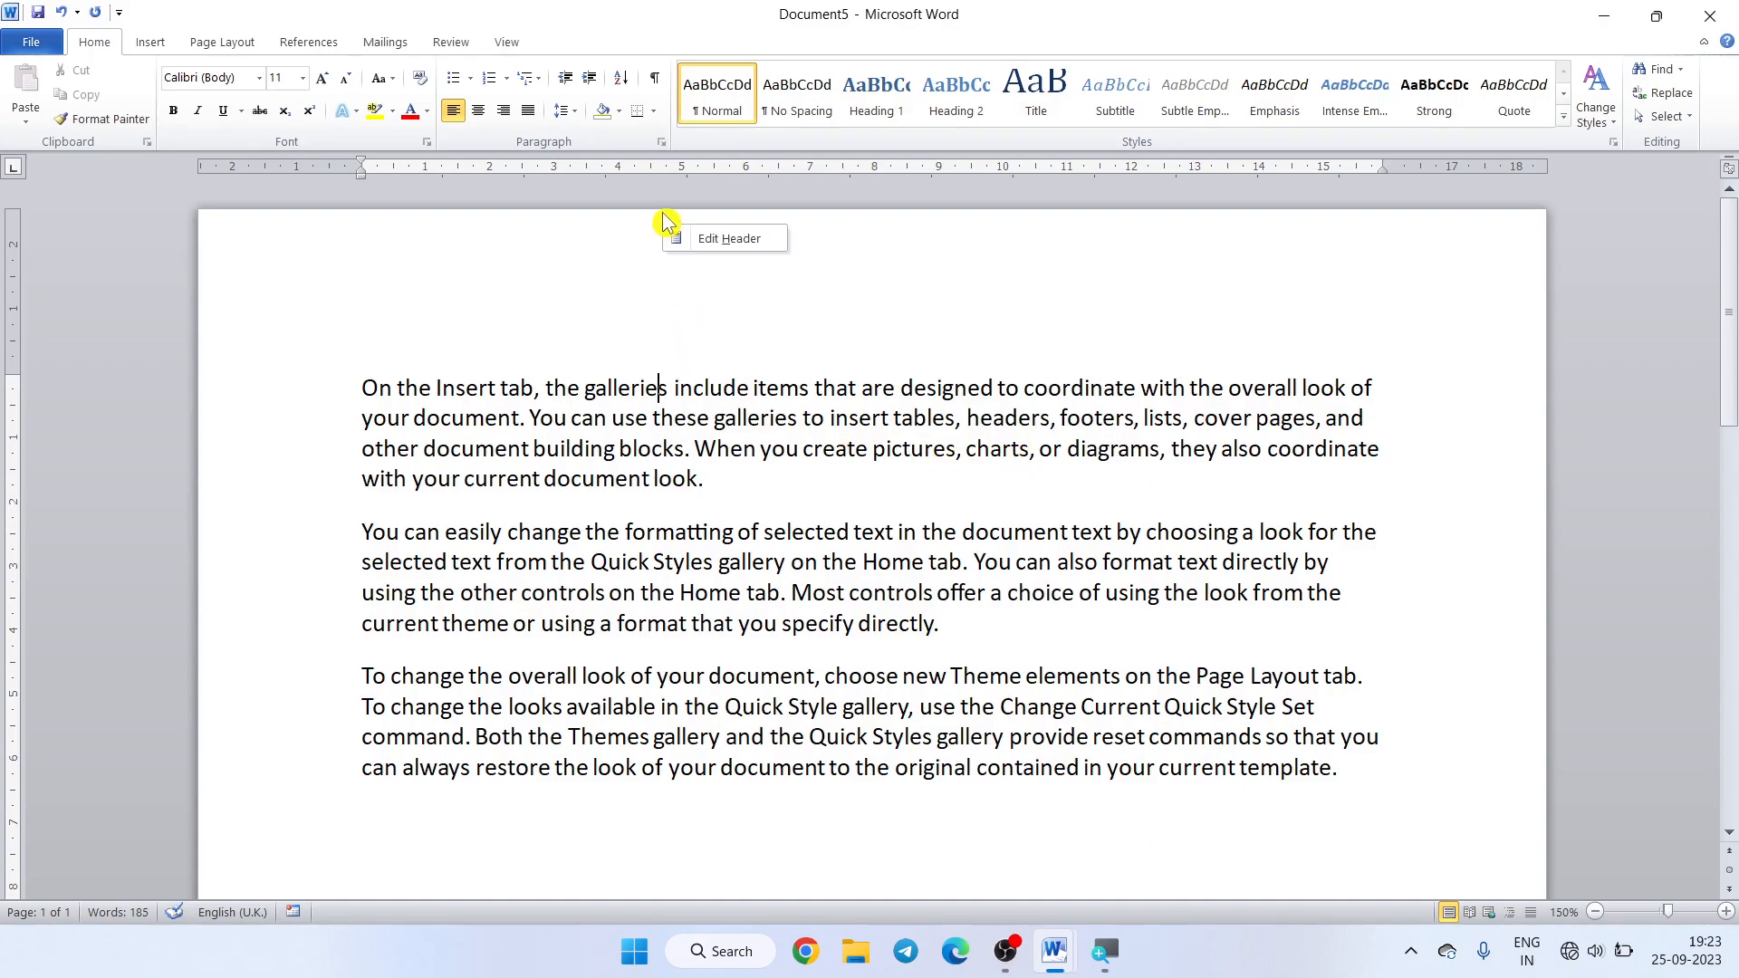
pyautogui.click(662, 142)
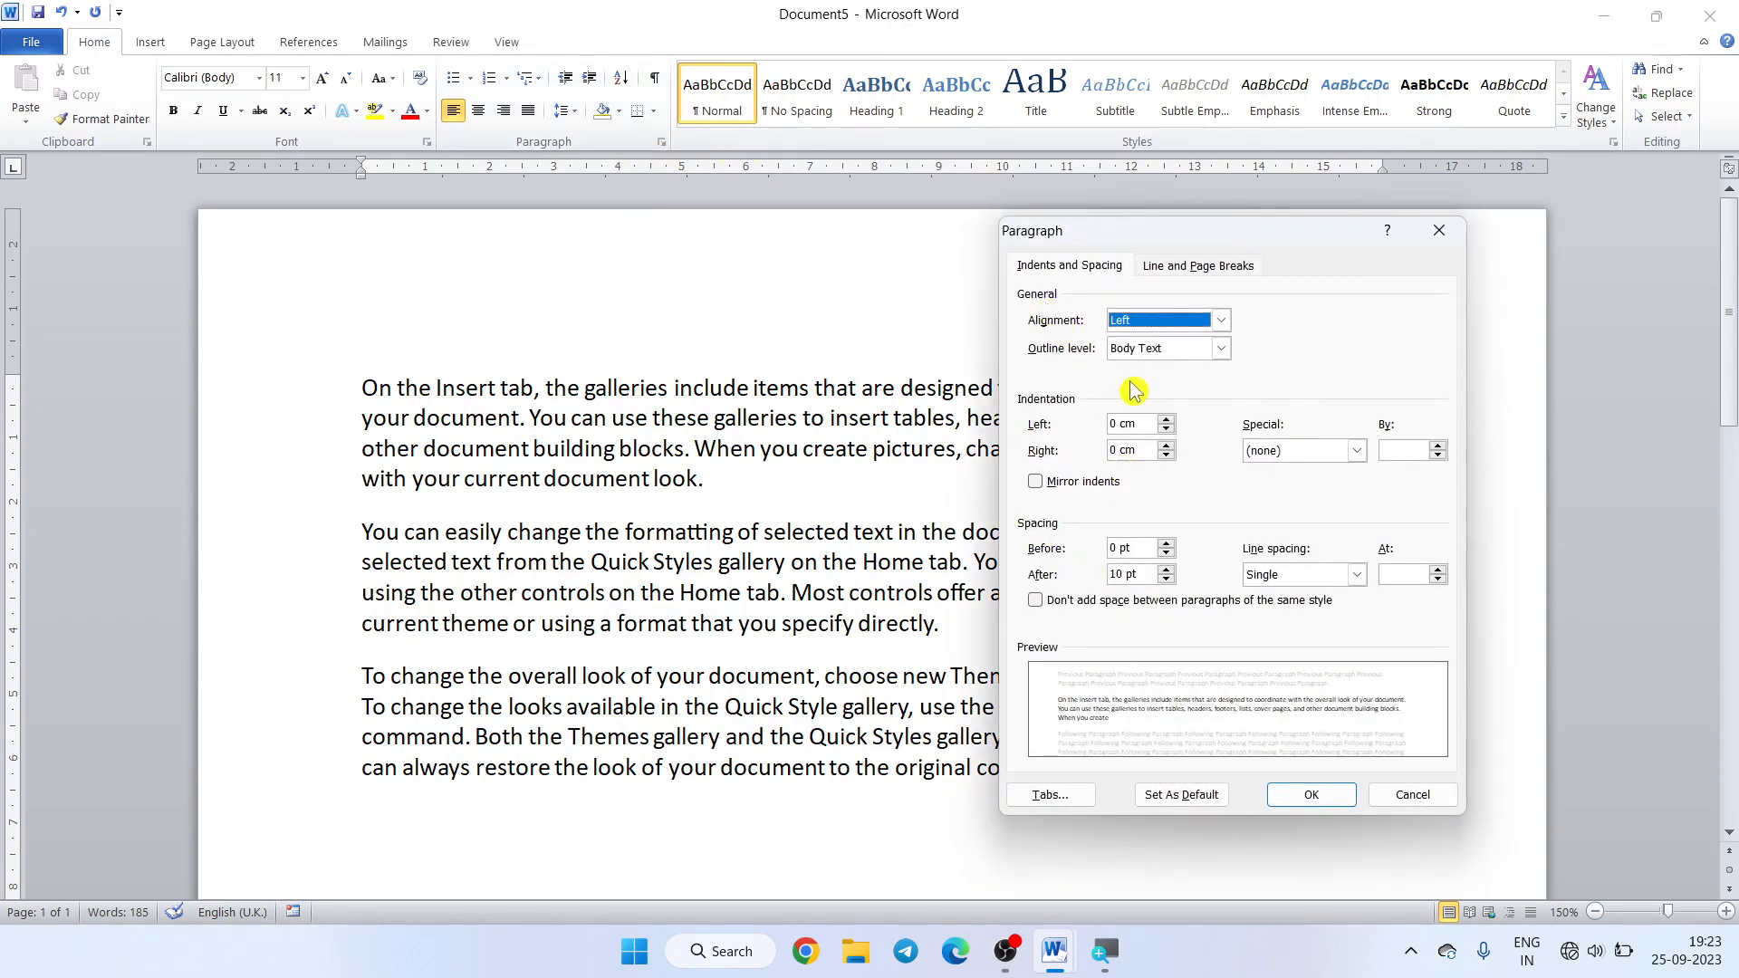
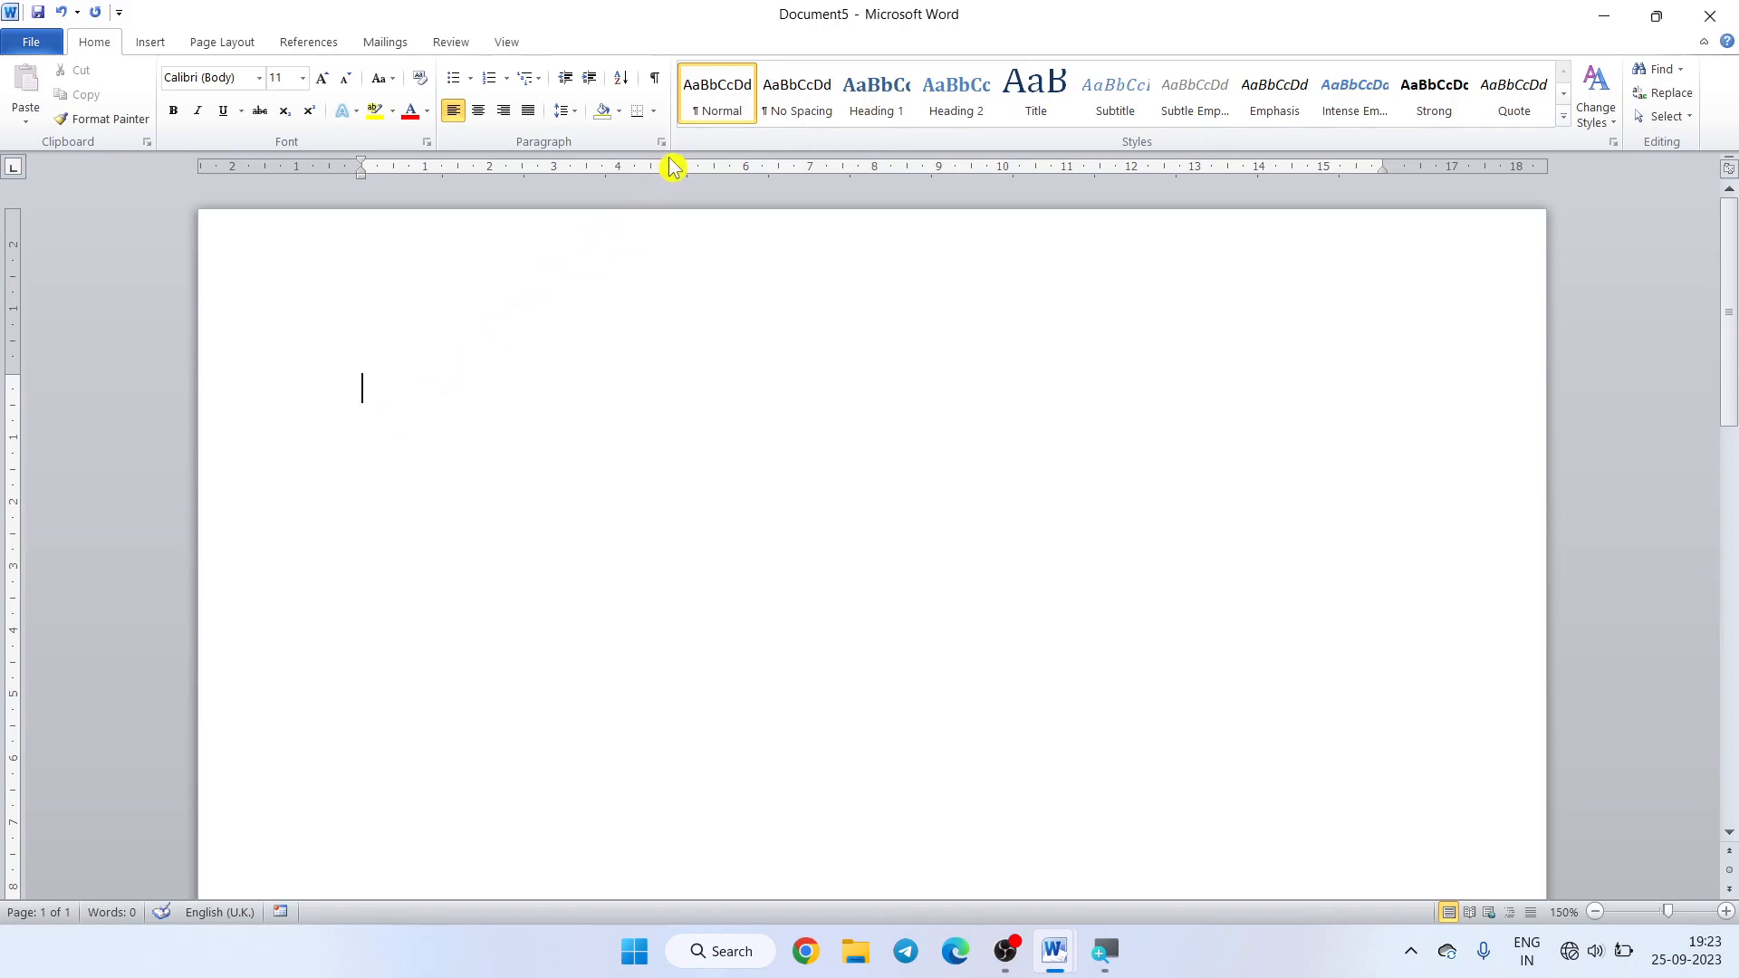
# - Examine the current paragraph's Tabs settings and close them without changes
pyautogui.click(661, 142)
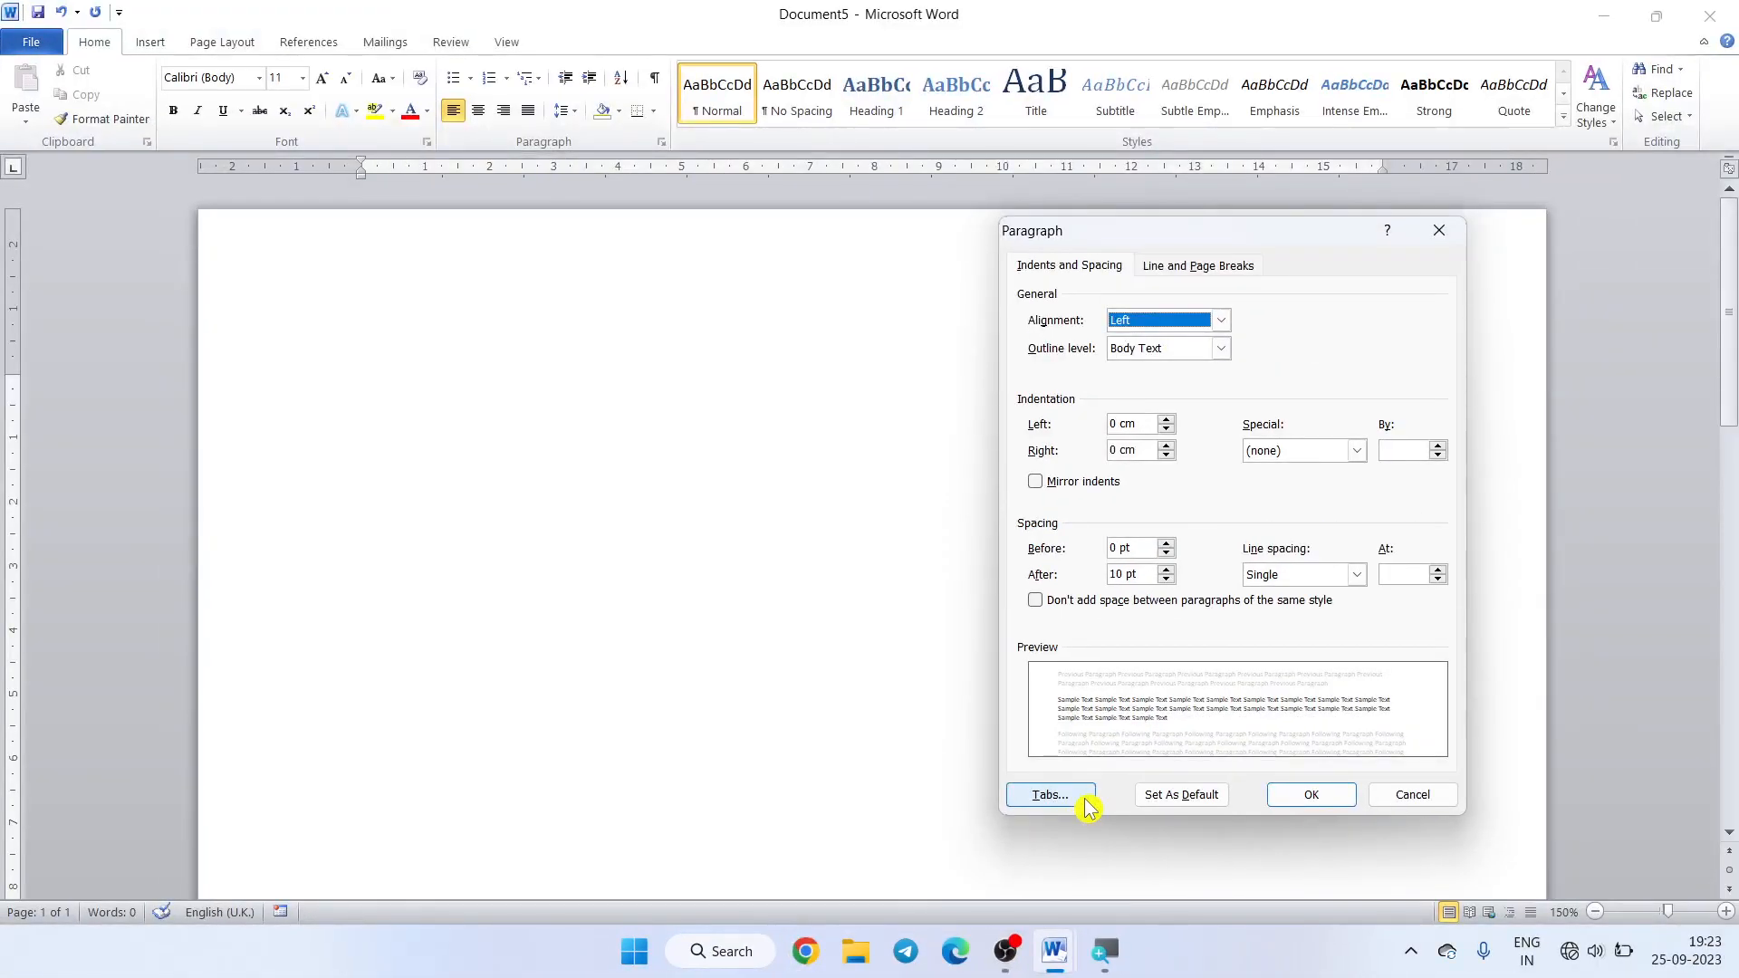
pyautogui.click(1085, 801)
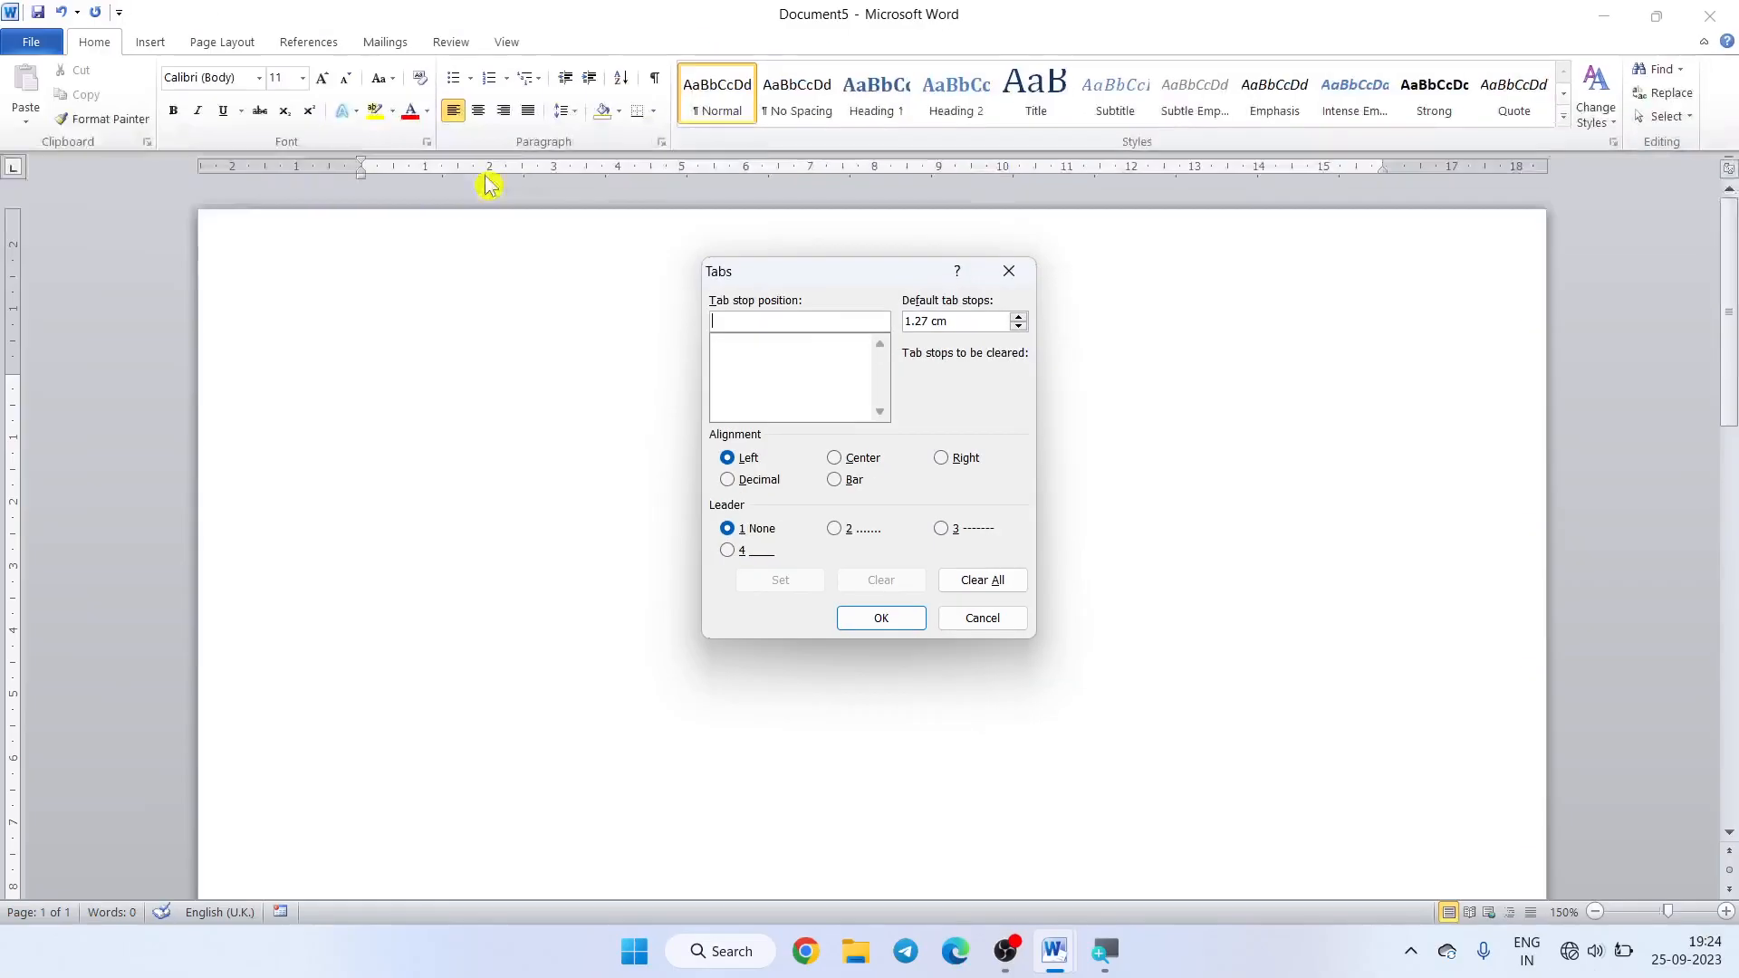
pyautogui.click(960, 623)
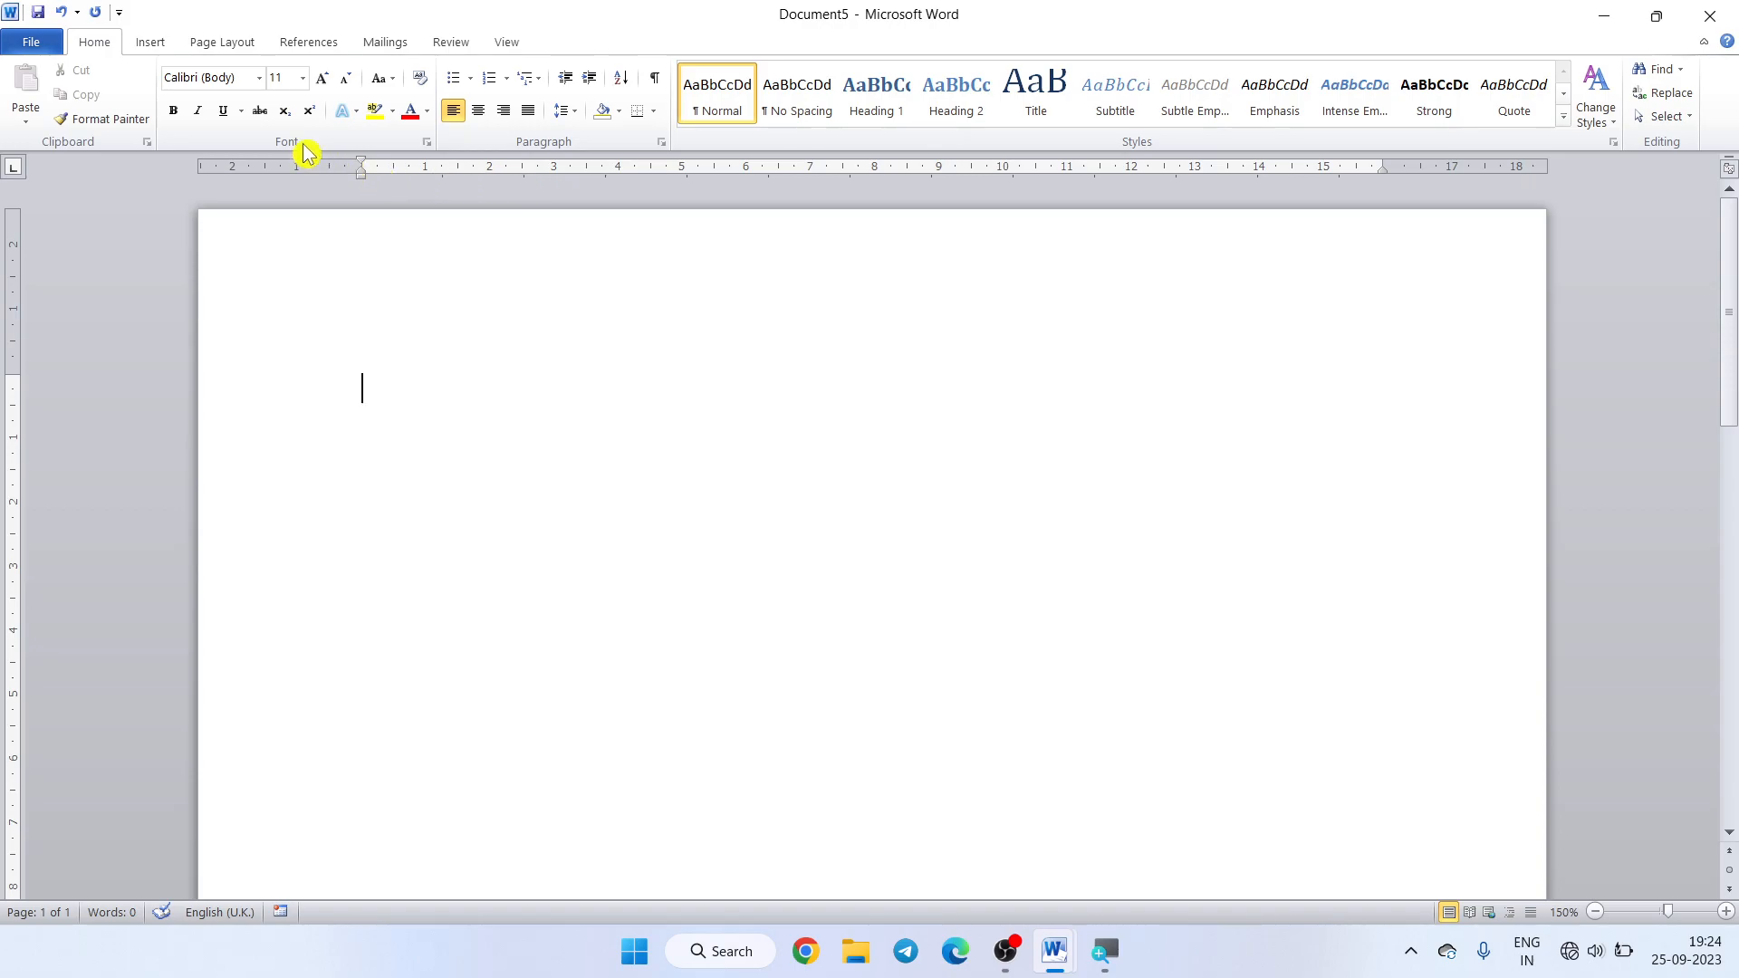
# - Set the advanced display option for measurement units to Inches
pyautogui.click(34, 47)
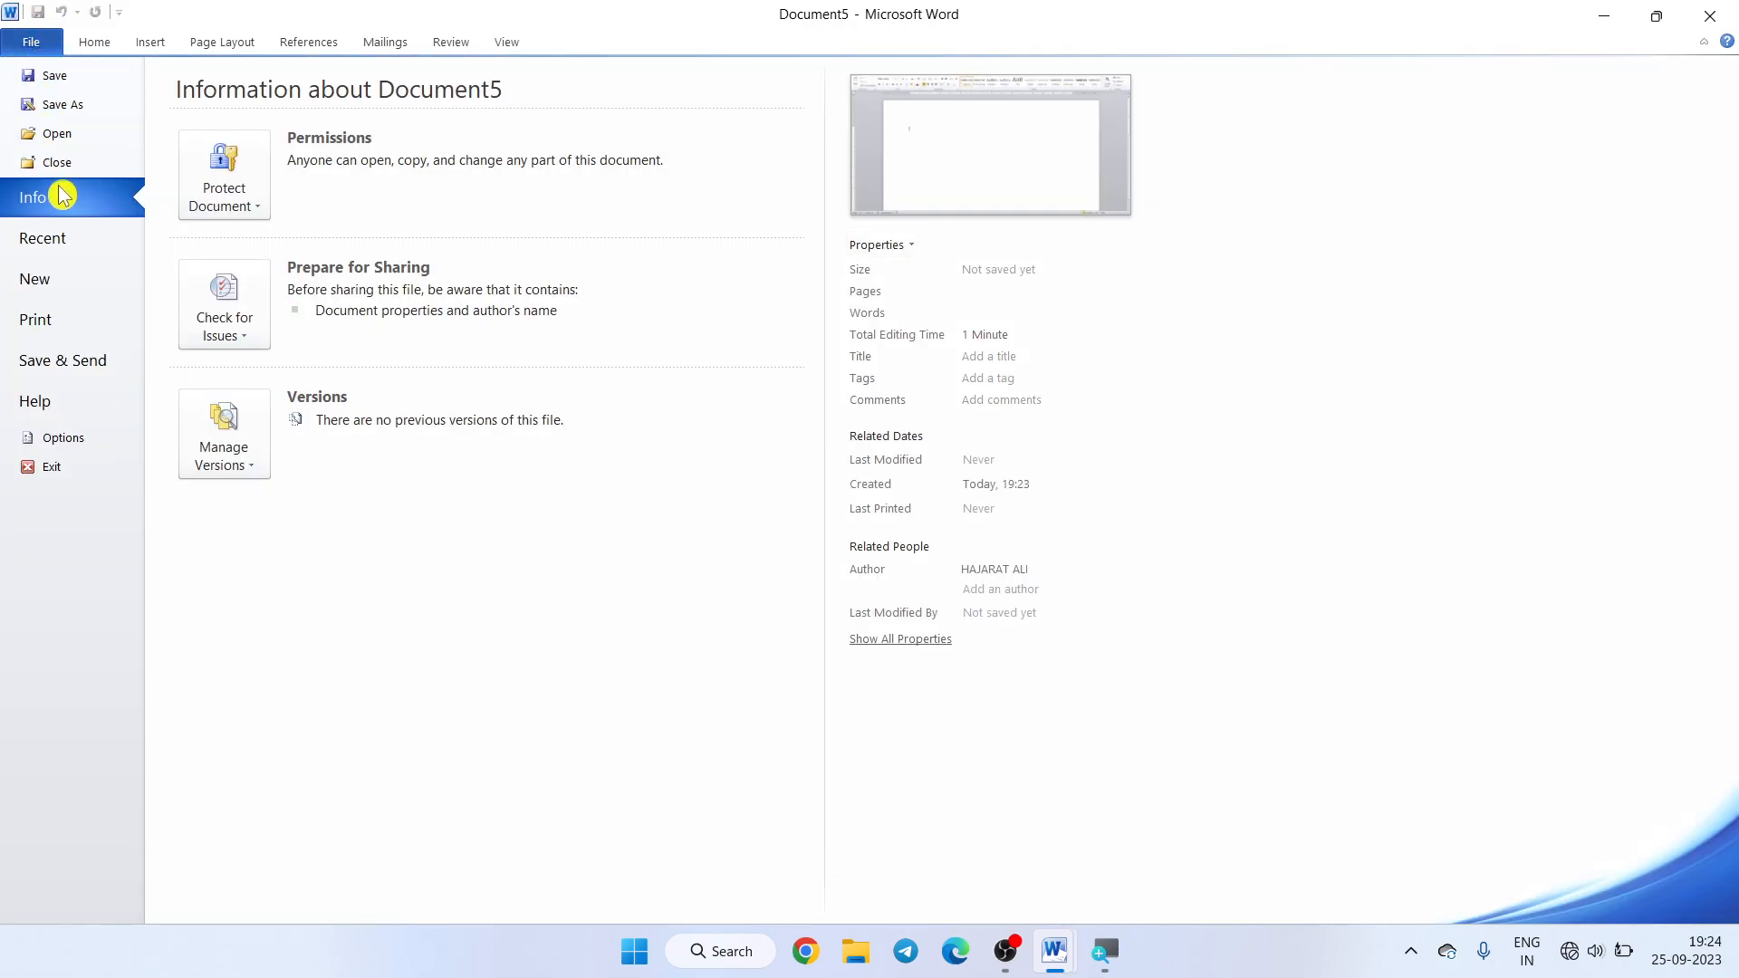
pyautogui.click(56, 441)
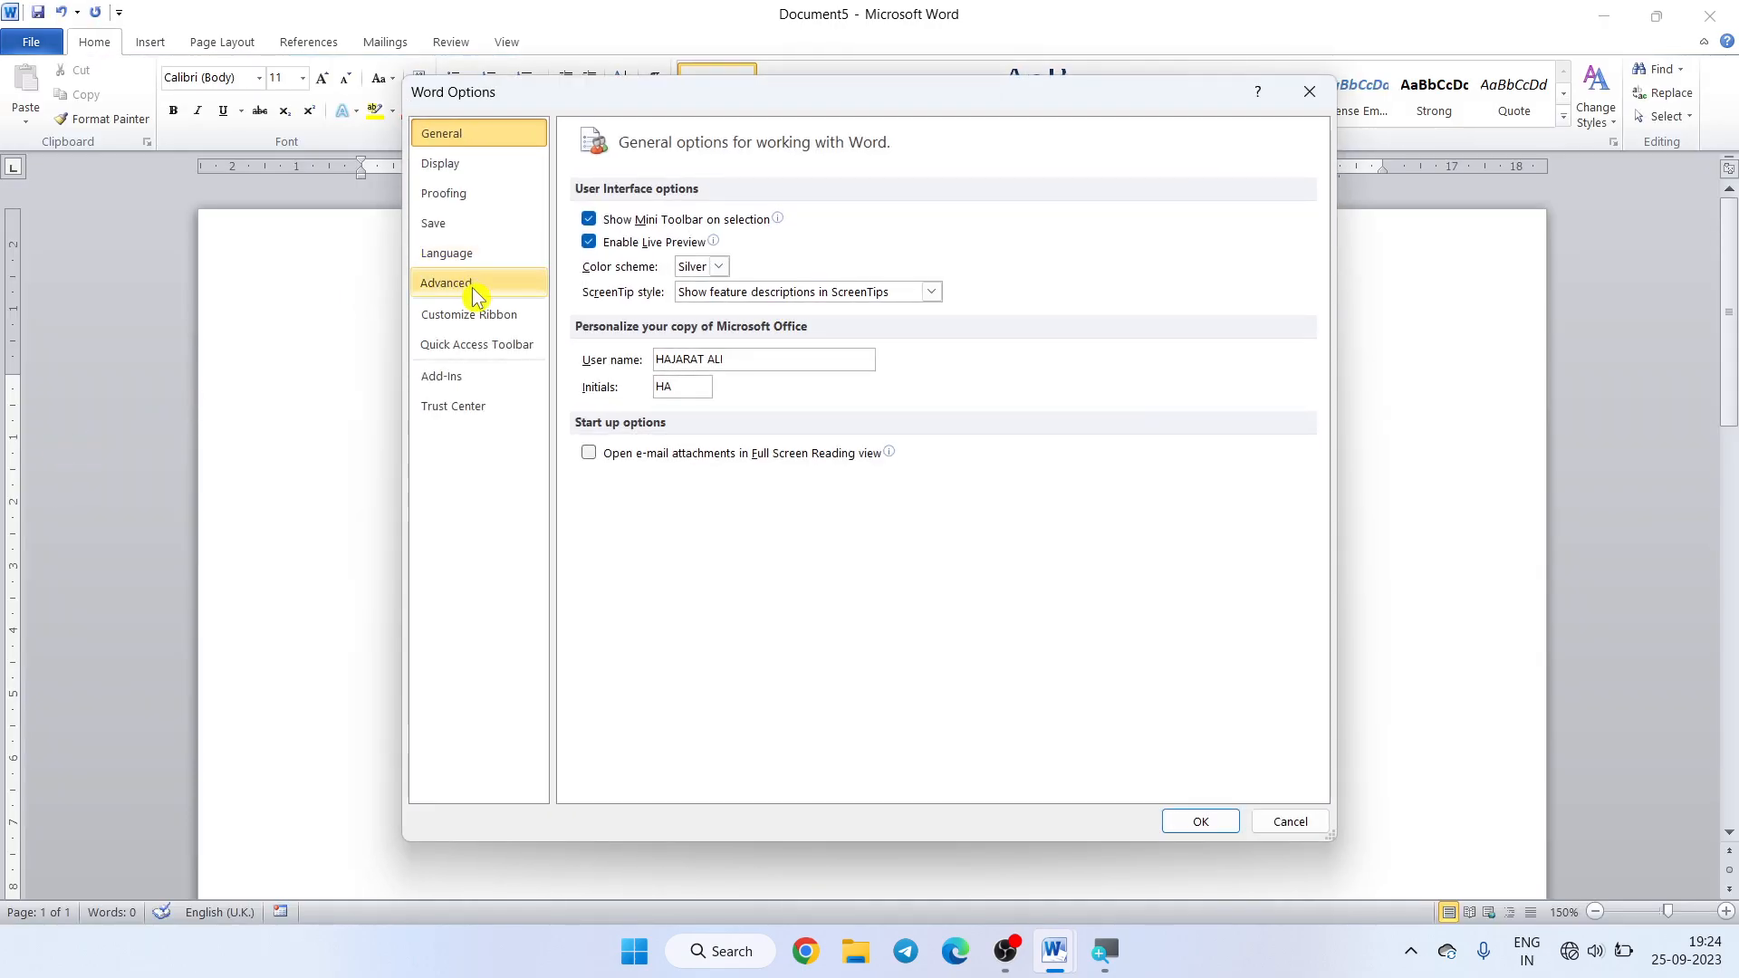
pyautogui.click(471, 286)
pyautogui.scroll(-10, 589, 471)
pyautogui.scroll(-10, 622, 484)
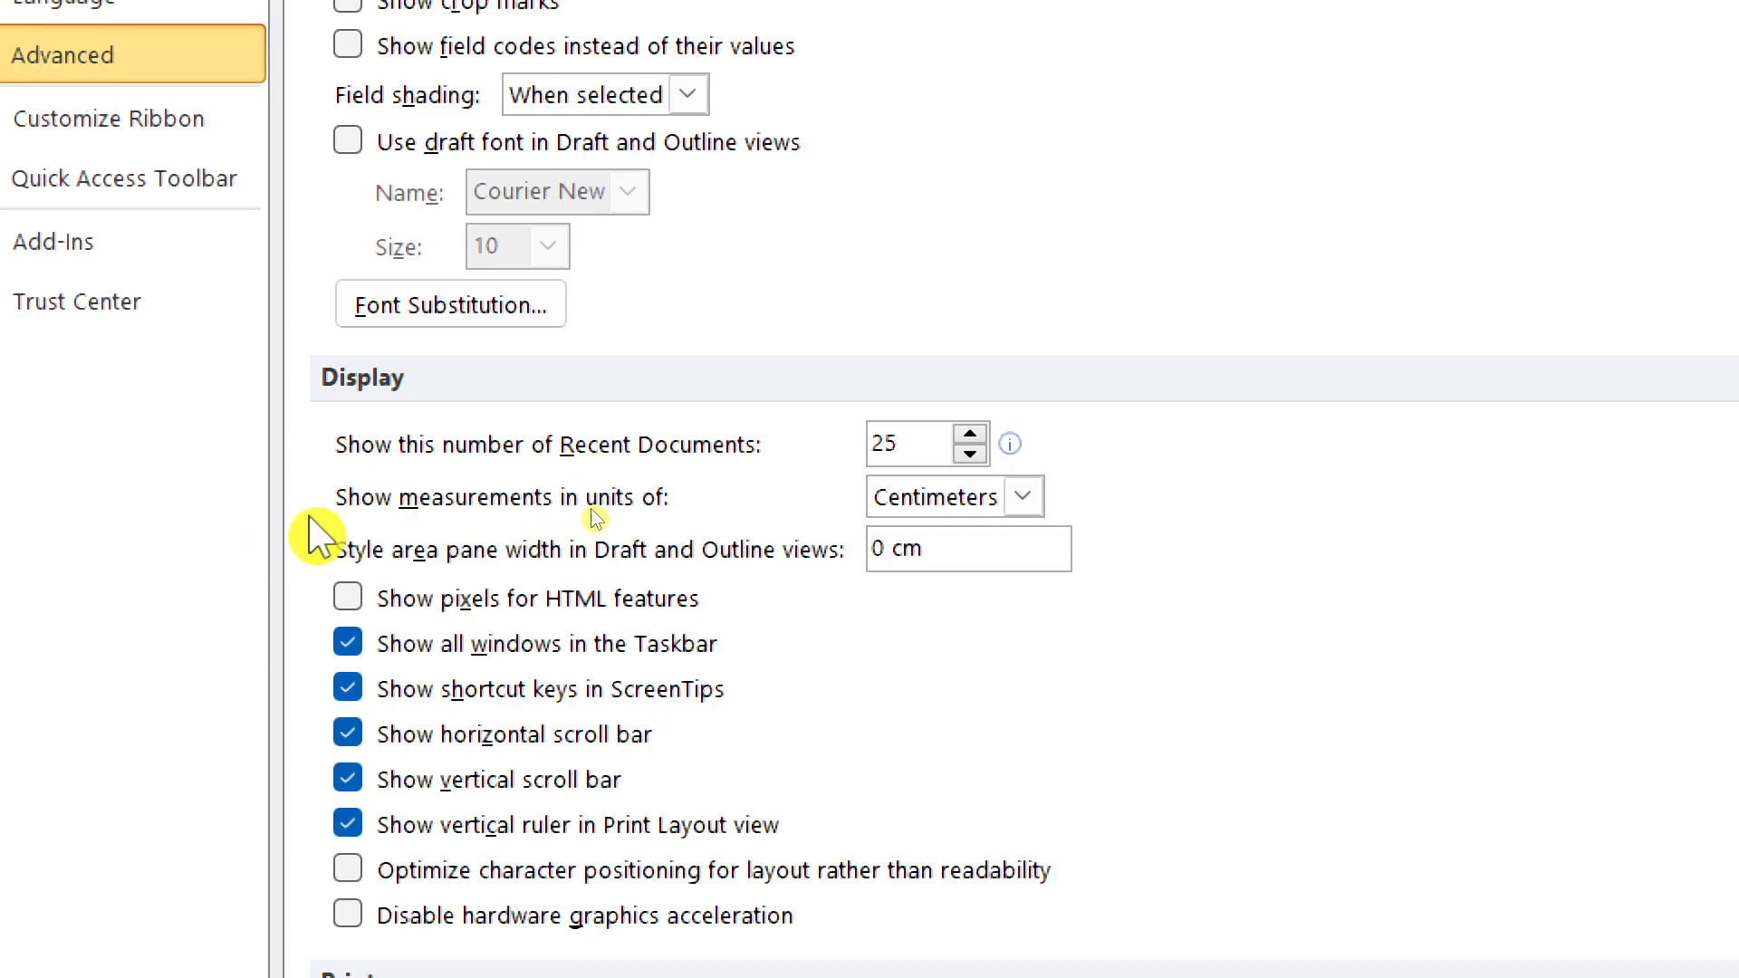
pyautogui.click(1023, 497)
pyautogui.click(1019, 542)
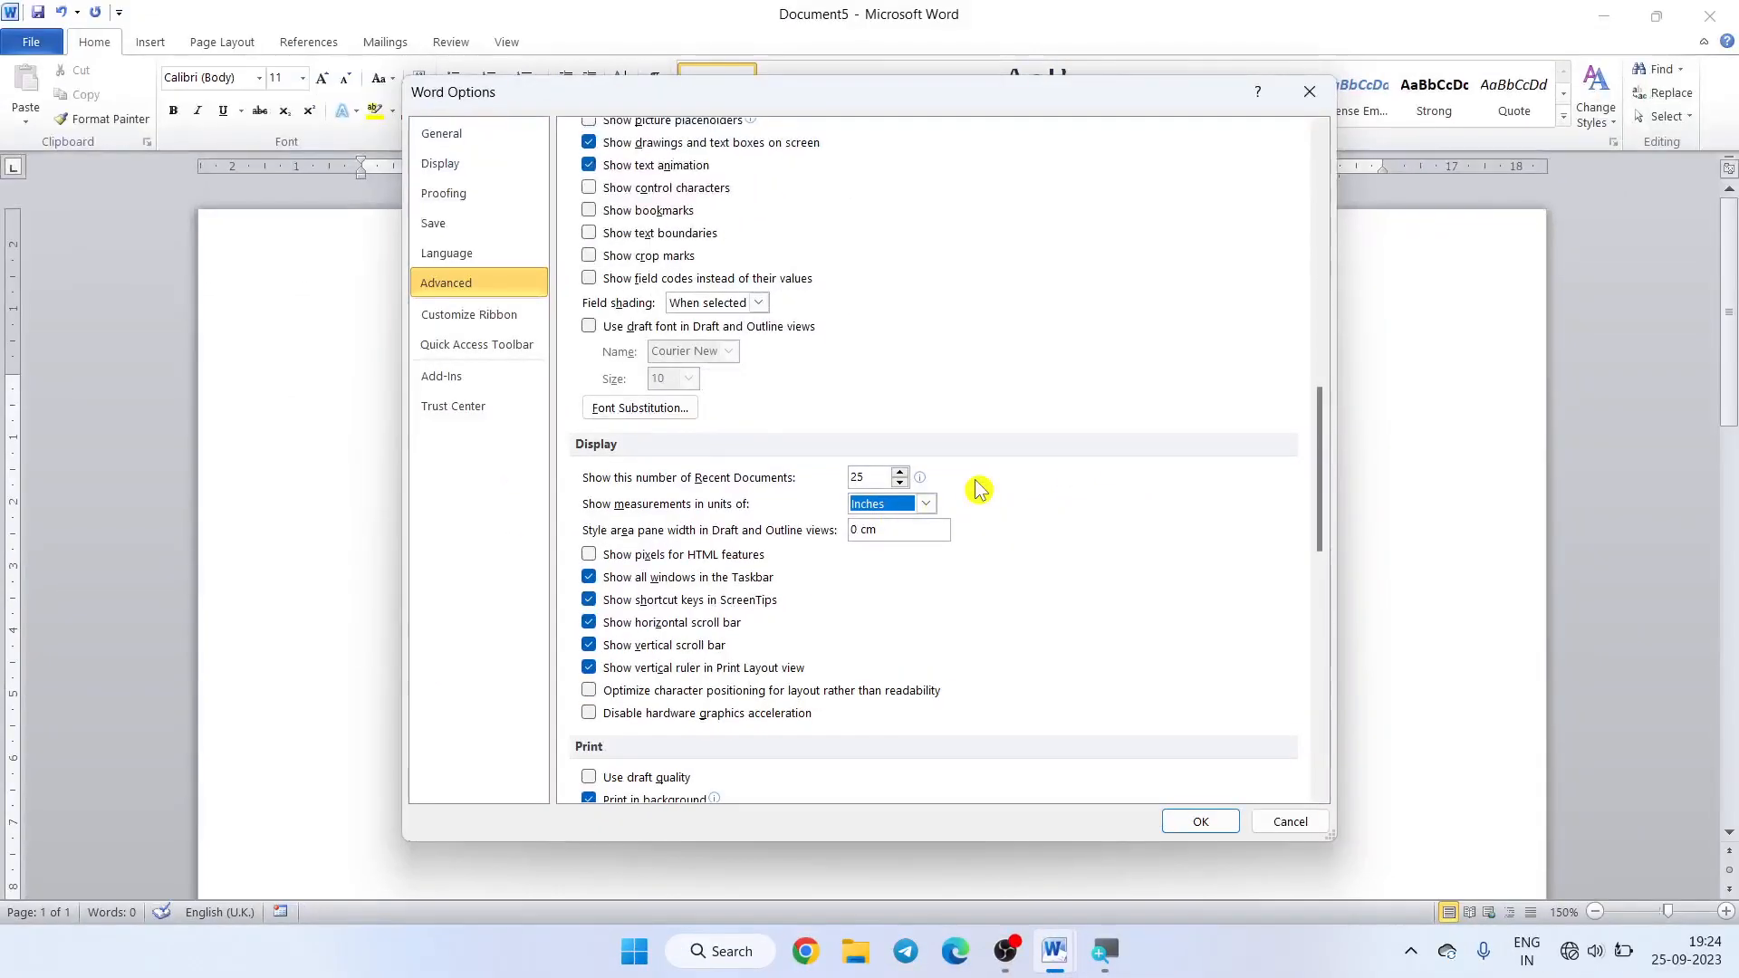
pyautogui.click(1193, 821)
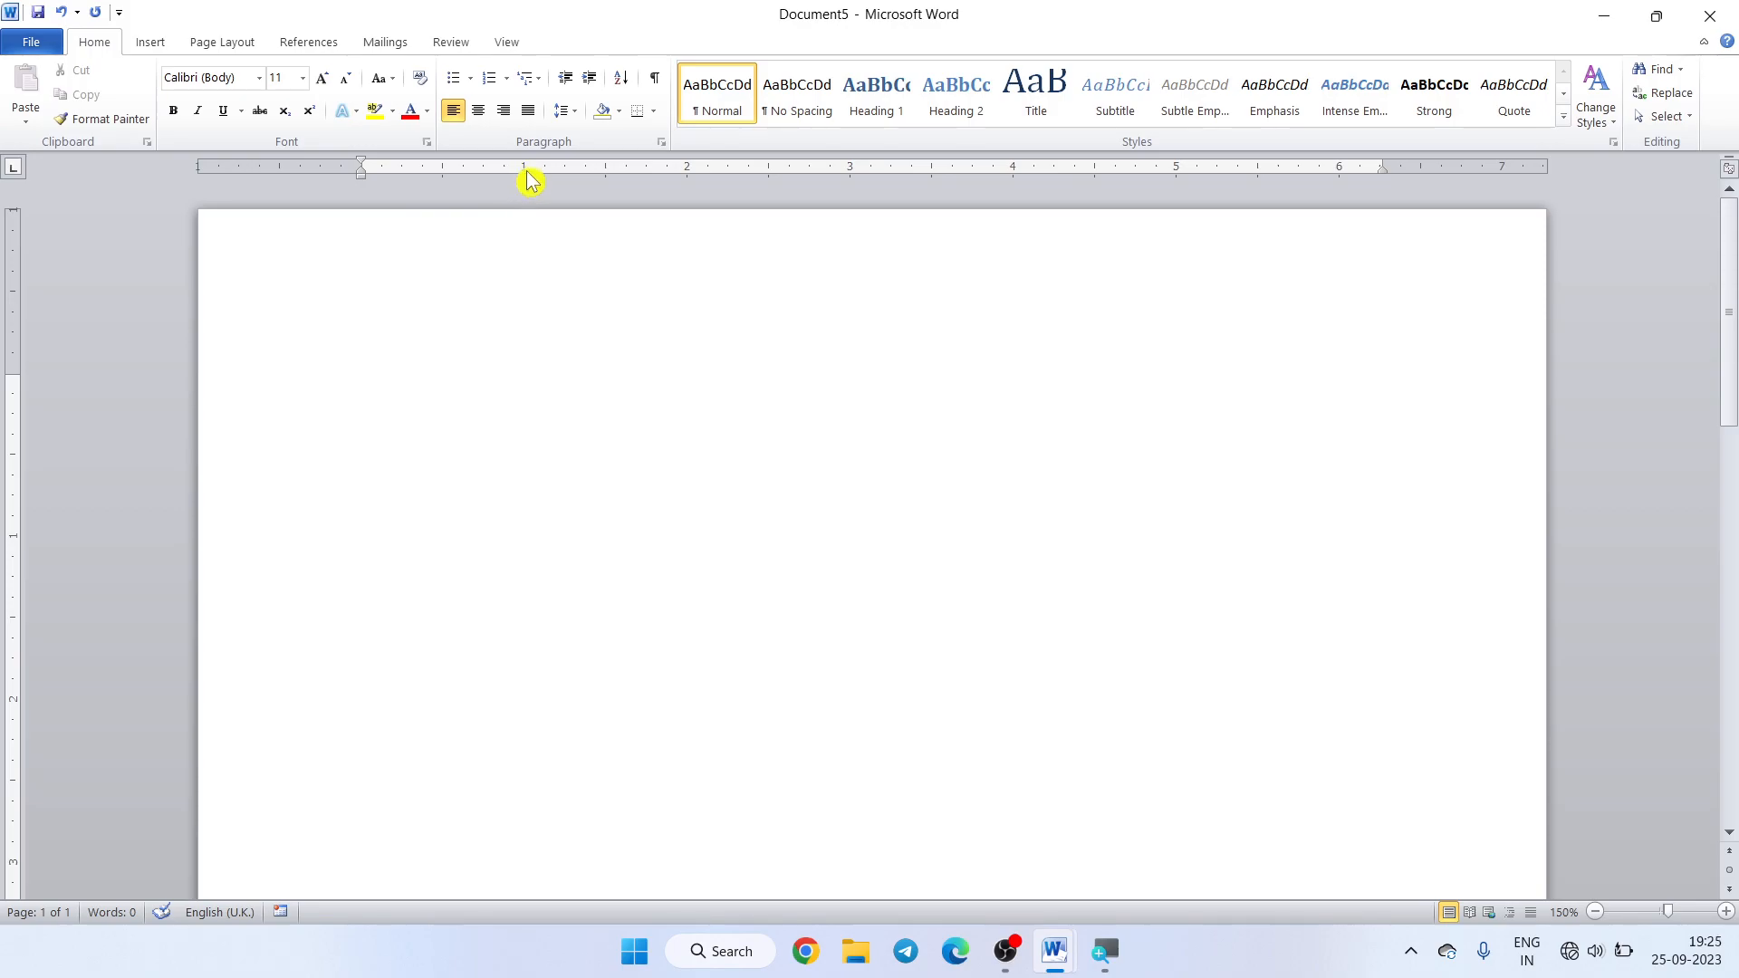
# - Examine the default tab stop spacing with inches as the measurement unit, leaving the tab settings as they are
pyautogui.click(663, 143)
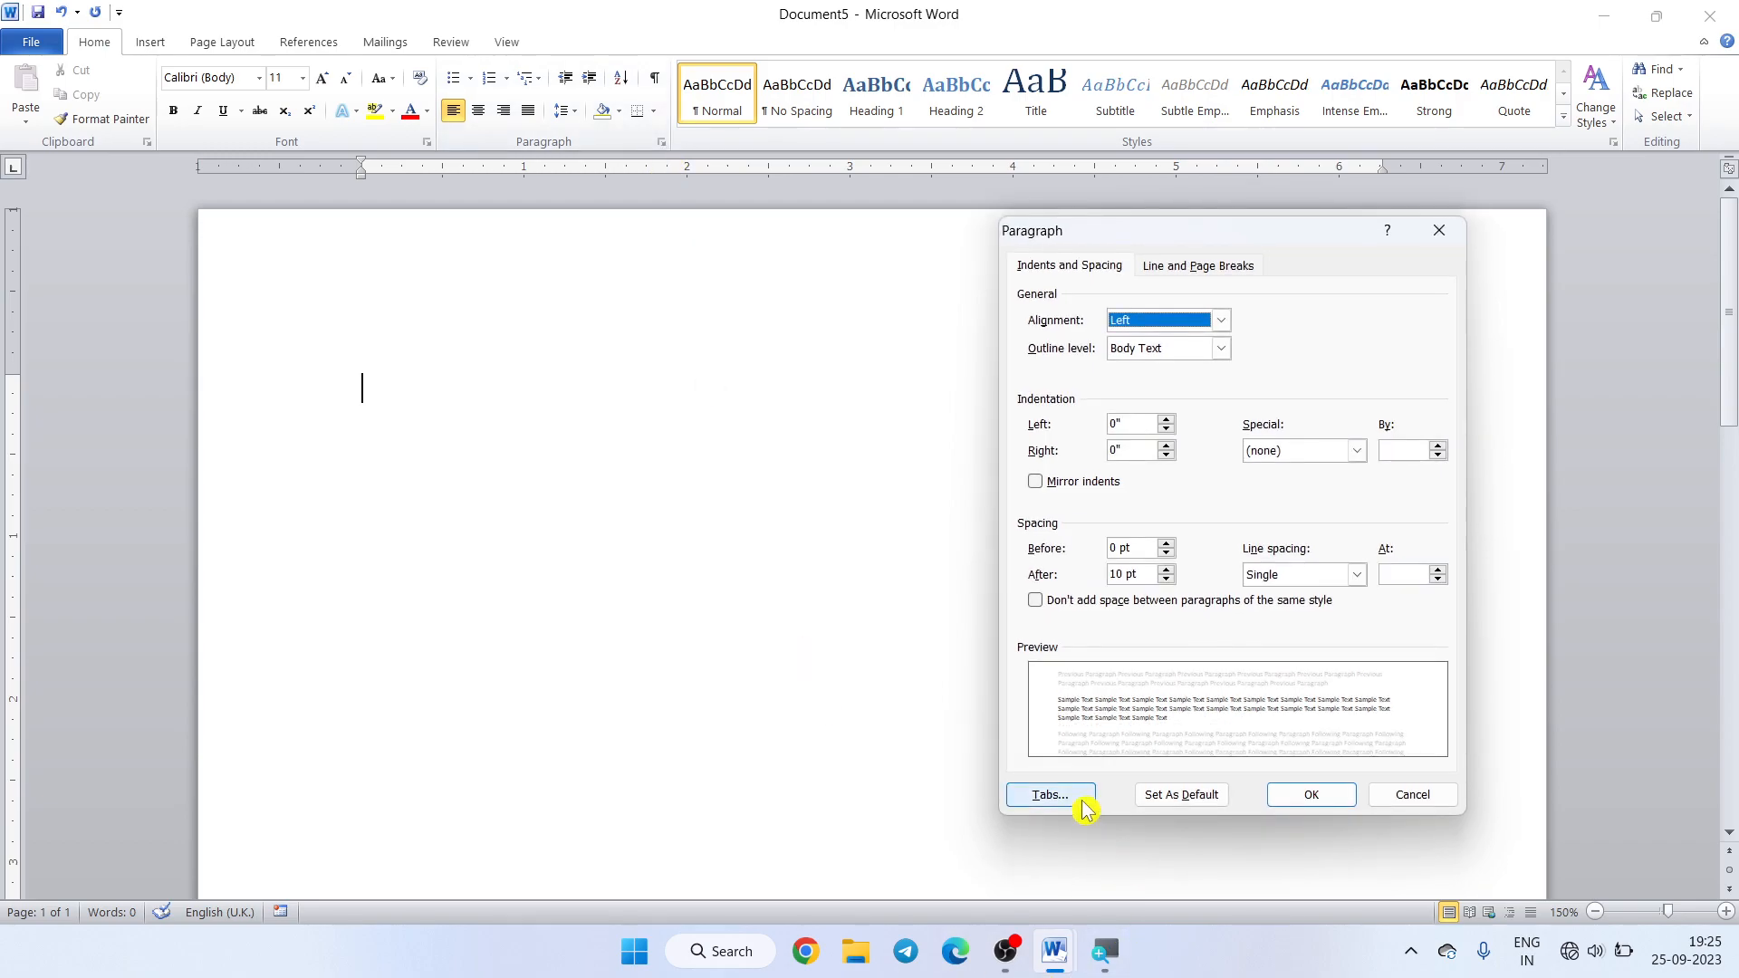
pyautogui.click(1078, 792)
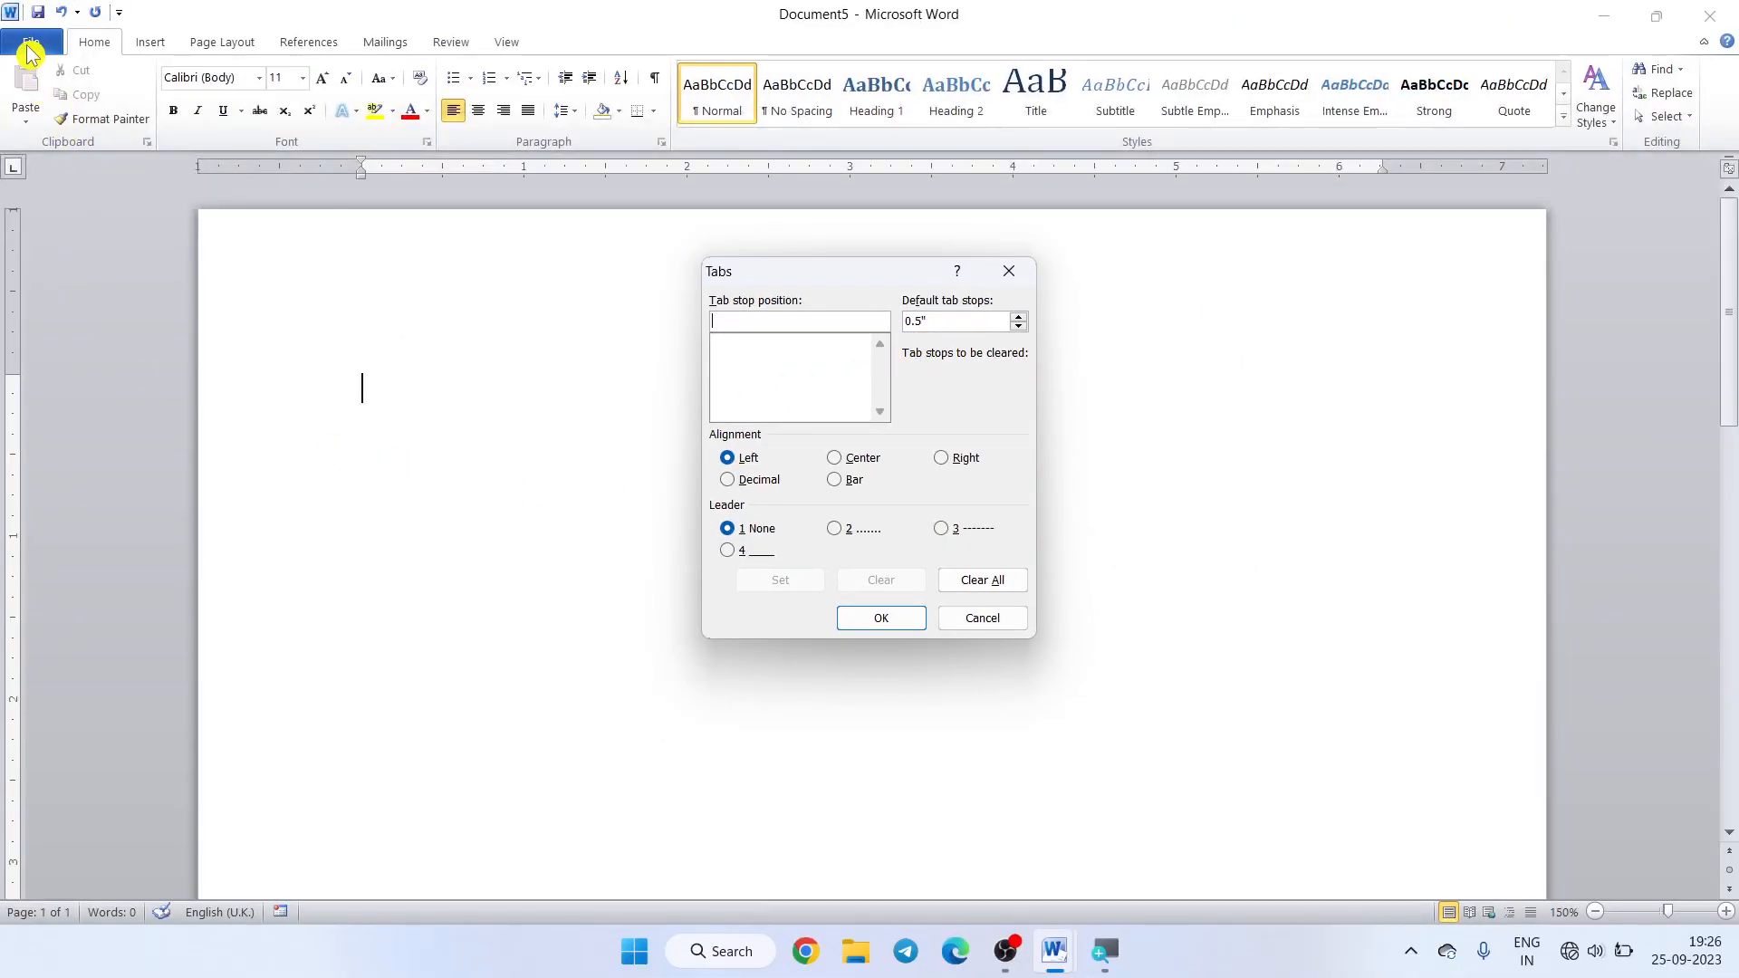
pyautogui.click(996, 619)
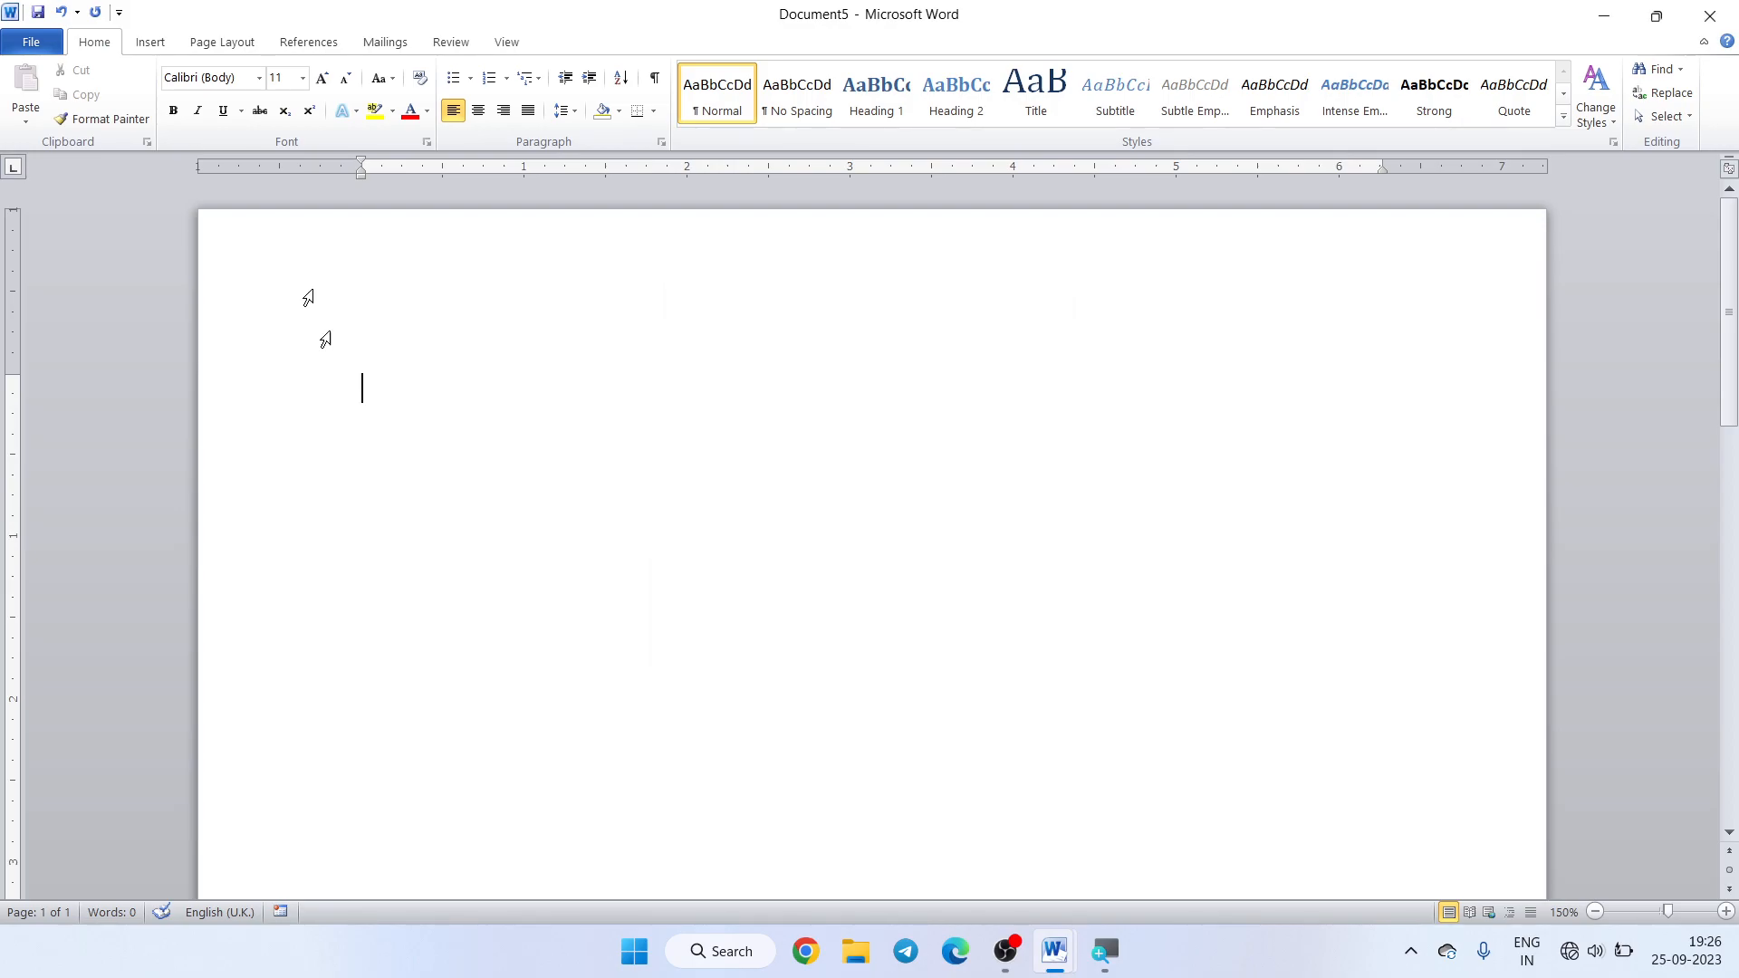
# - Set the measurement units in the advanced display options back to Centimeters
pyautogui.click(31, 45)
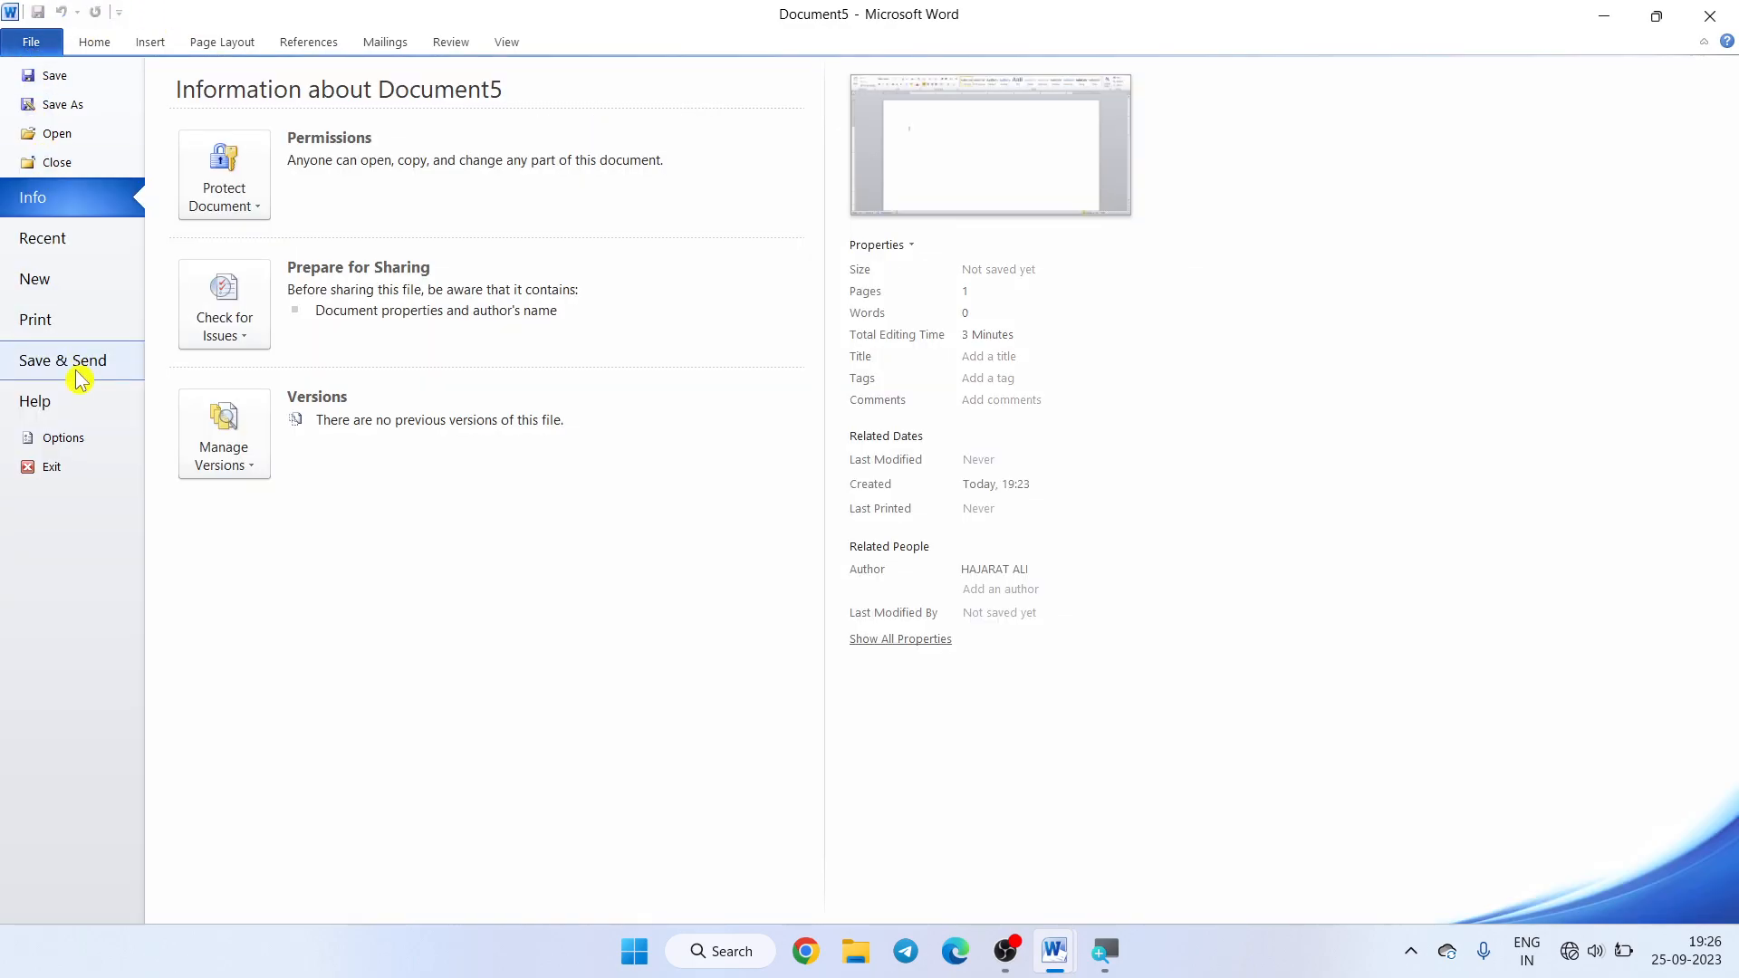
pyautogui.click(82, 444)
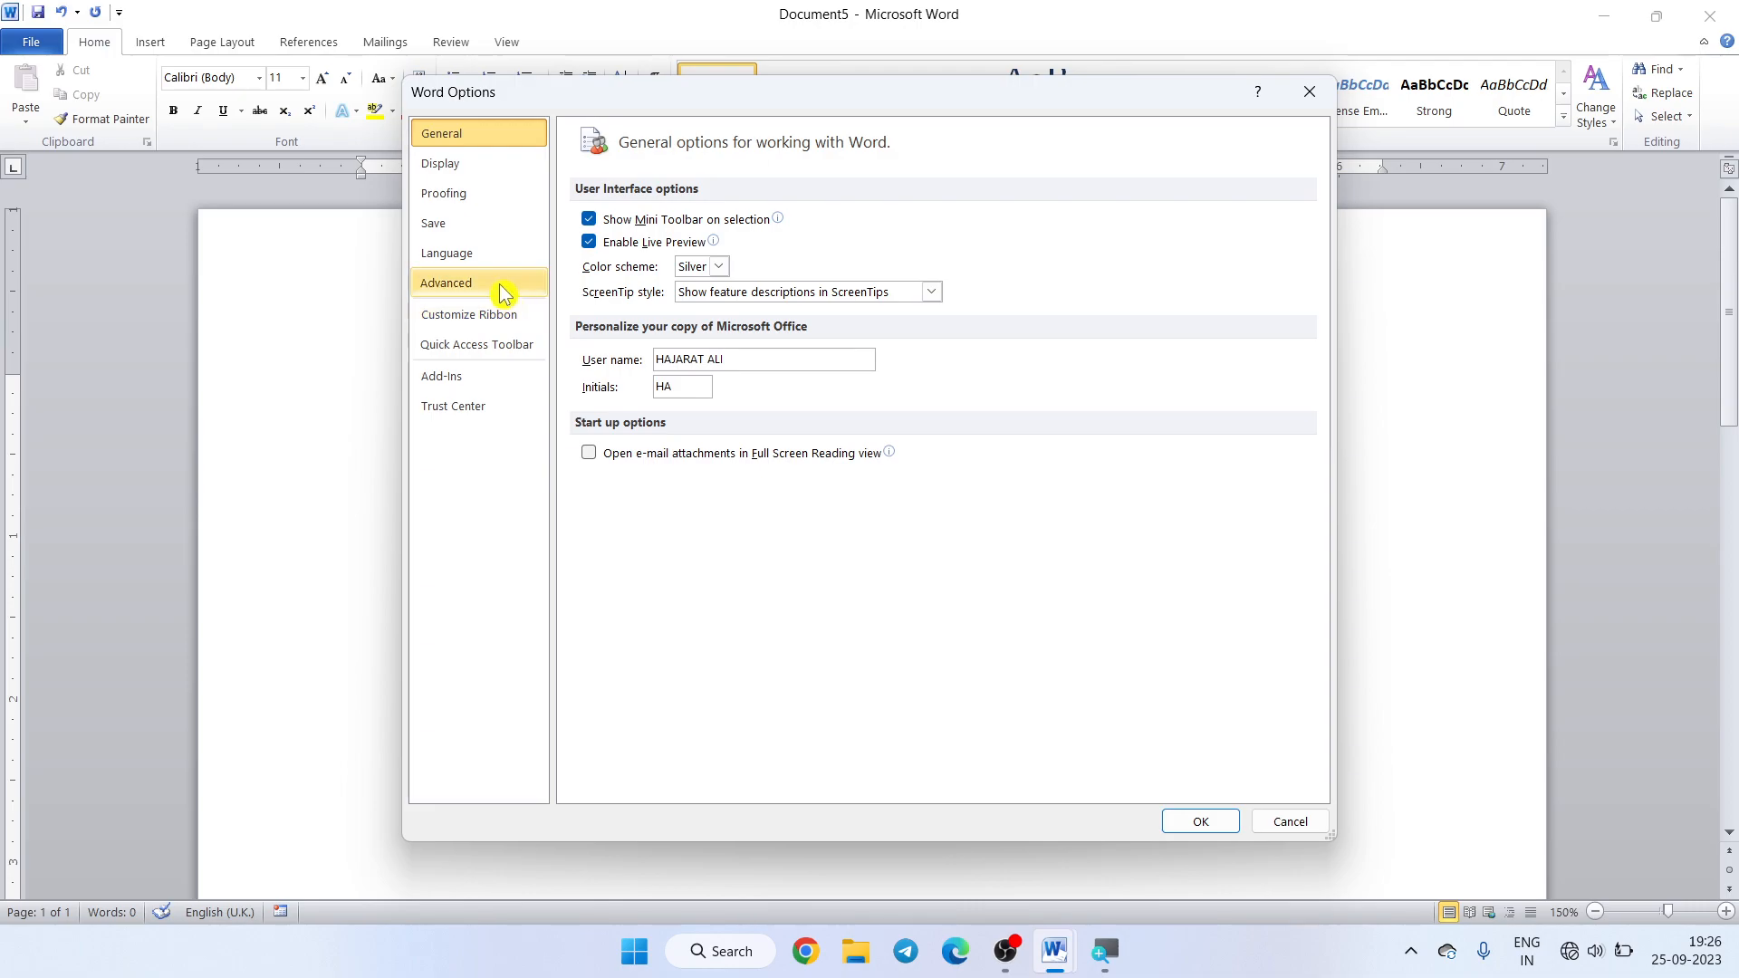
pyautogui.click(503, 286)
pyautogui.scroll(-3, 798, 563)
pyautogui.scroll(-10, 797, 563)
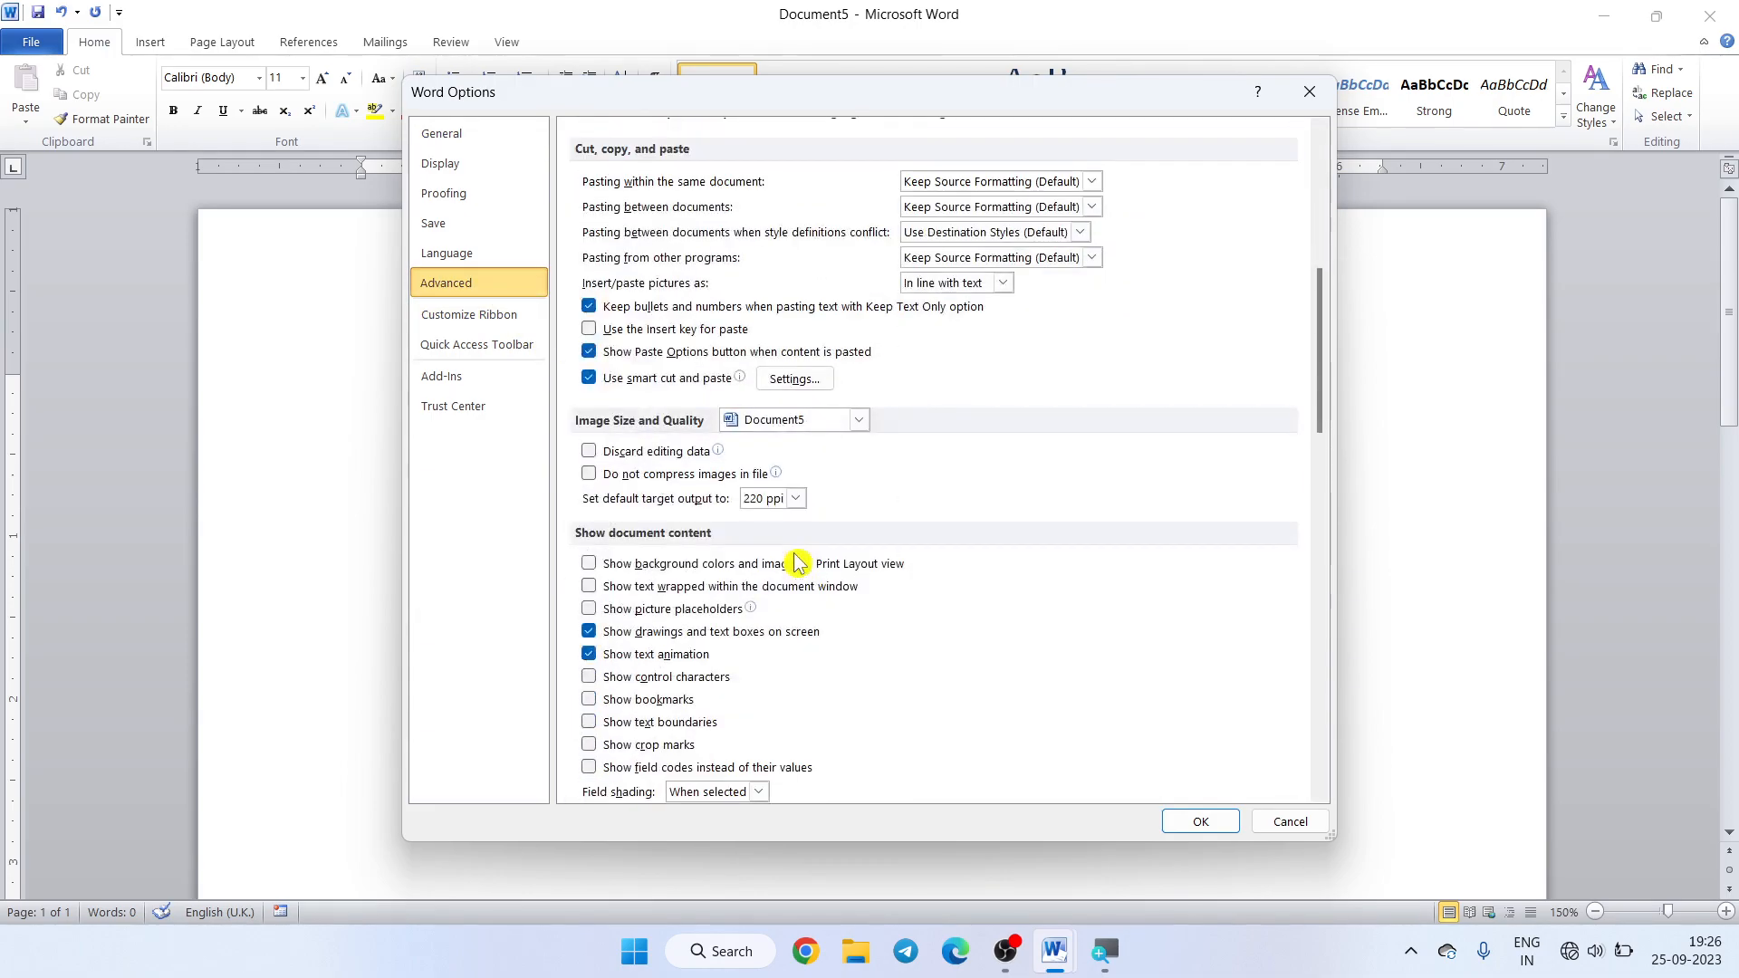
pyautogui.scroll(-1, 796, 560)
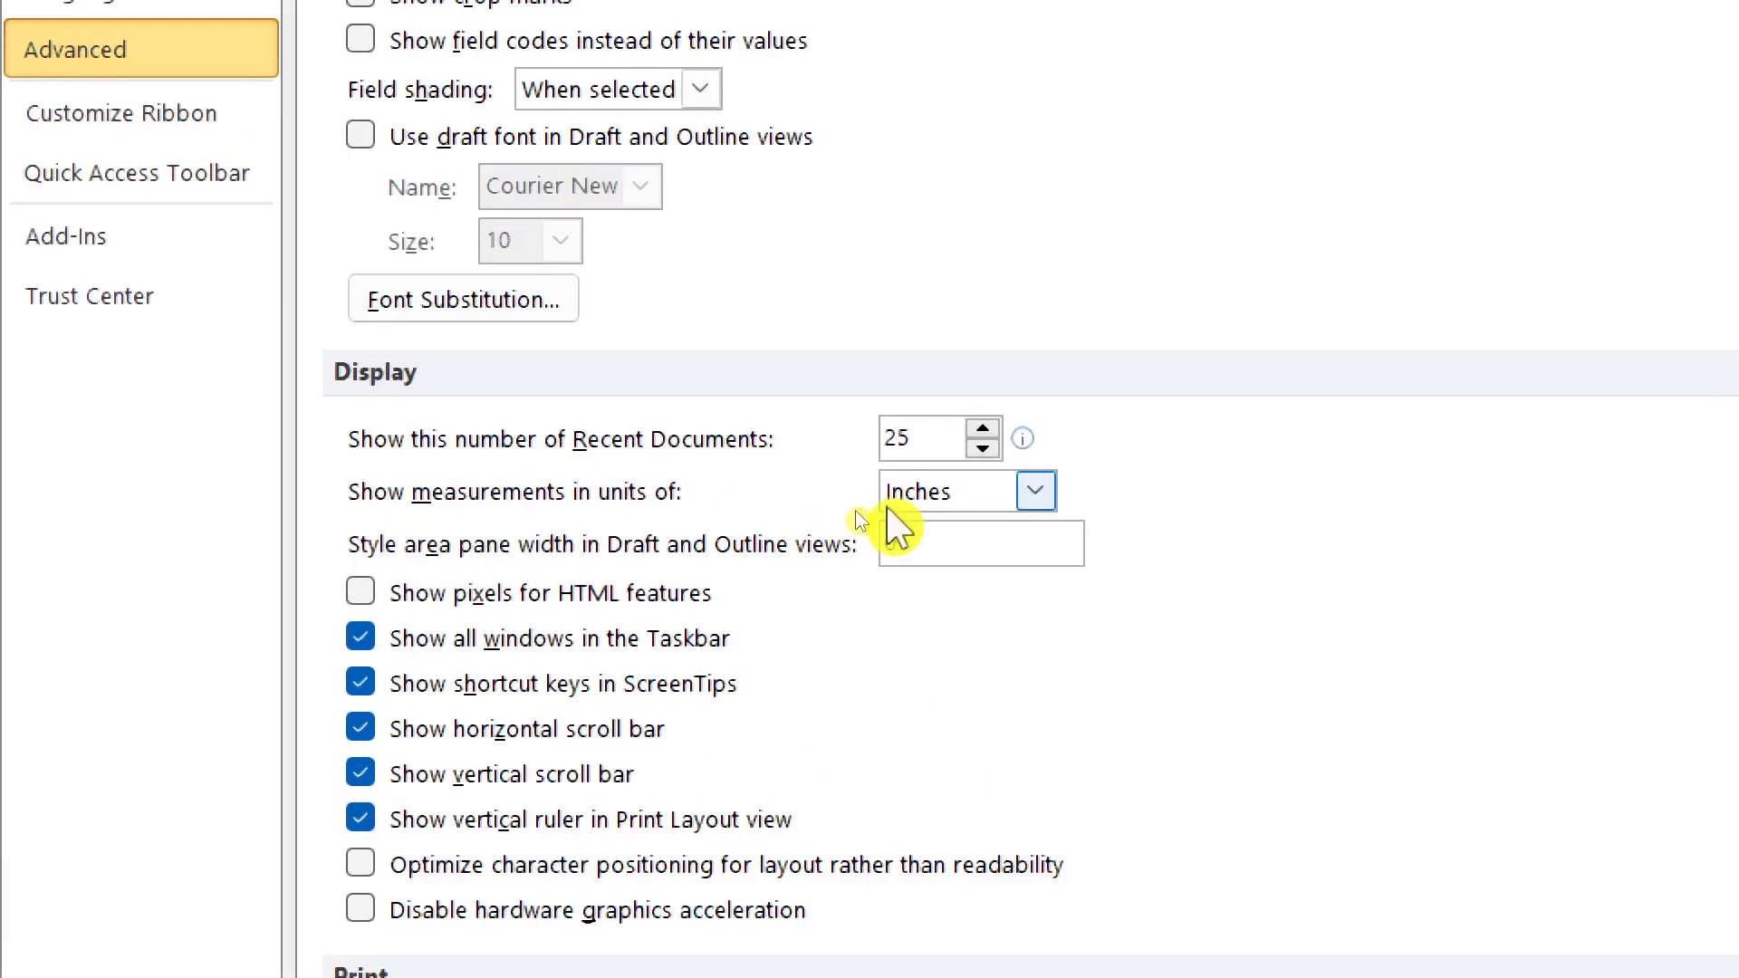
pyautogui.click(1017, 492)
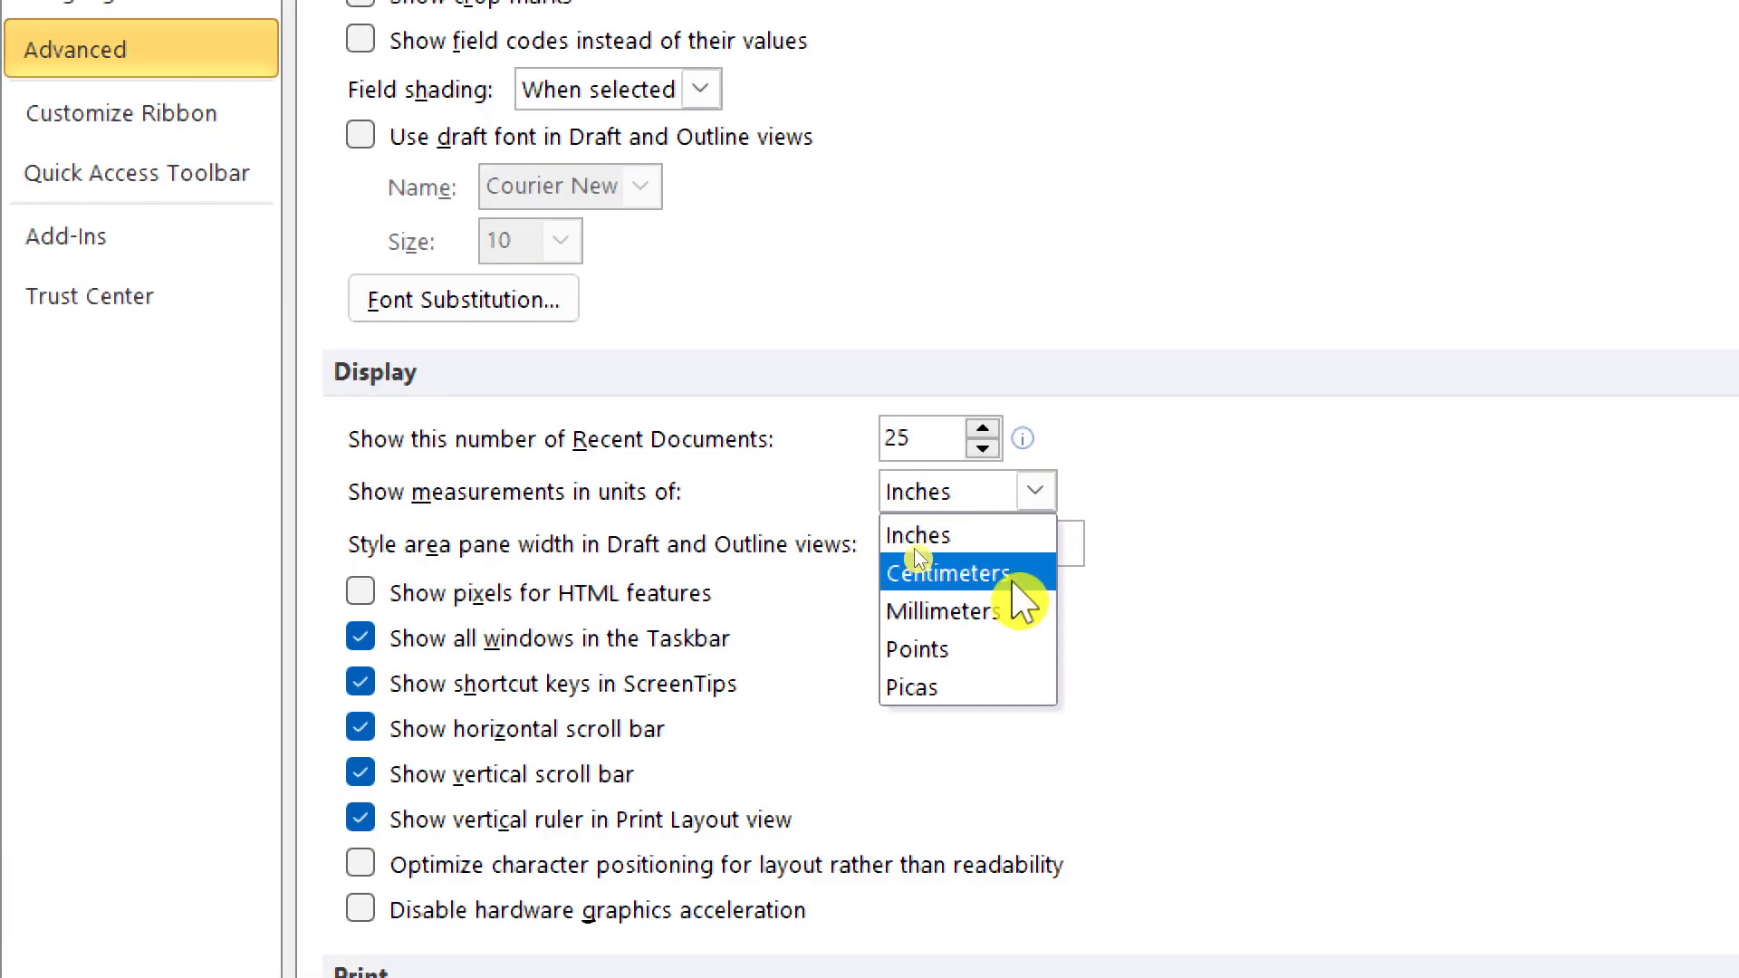
pyautogui.click(1017, 590)
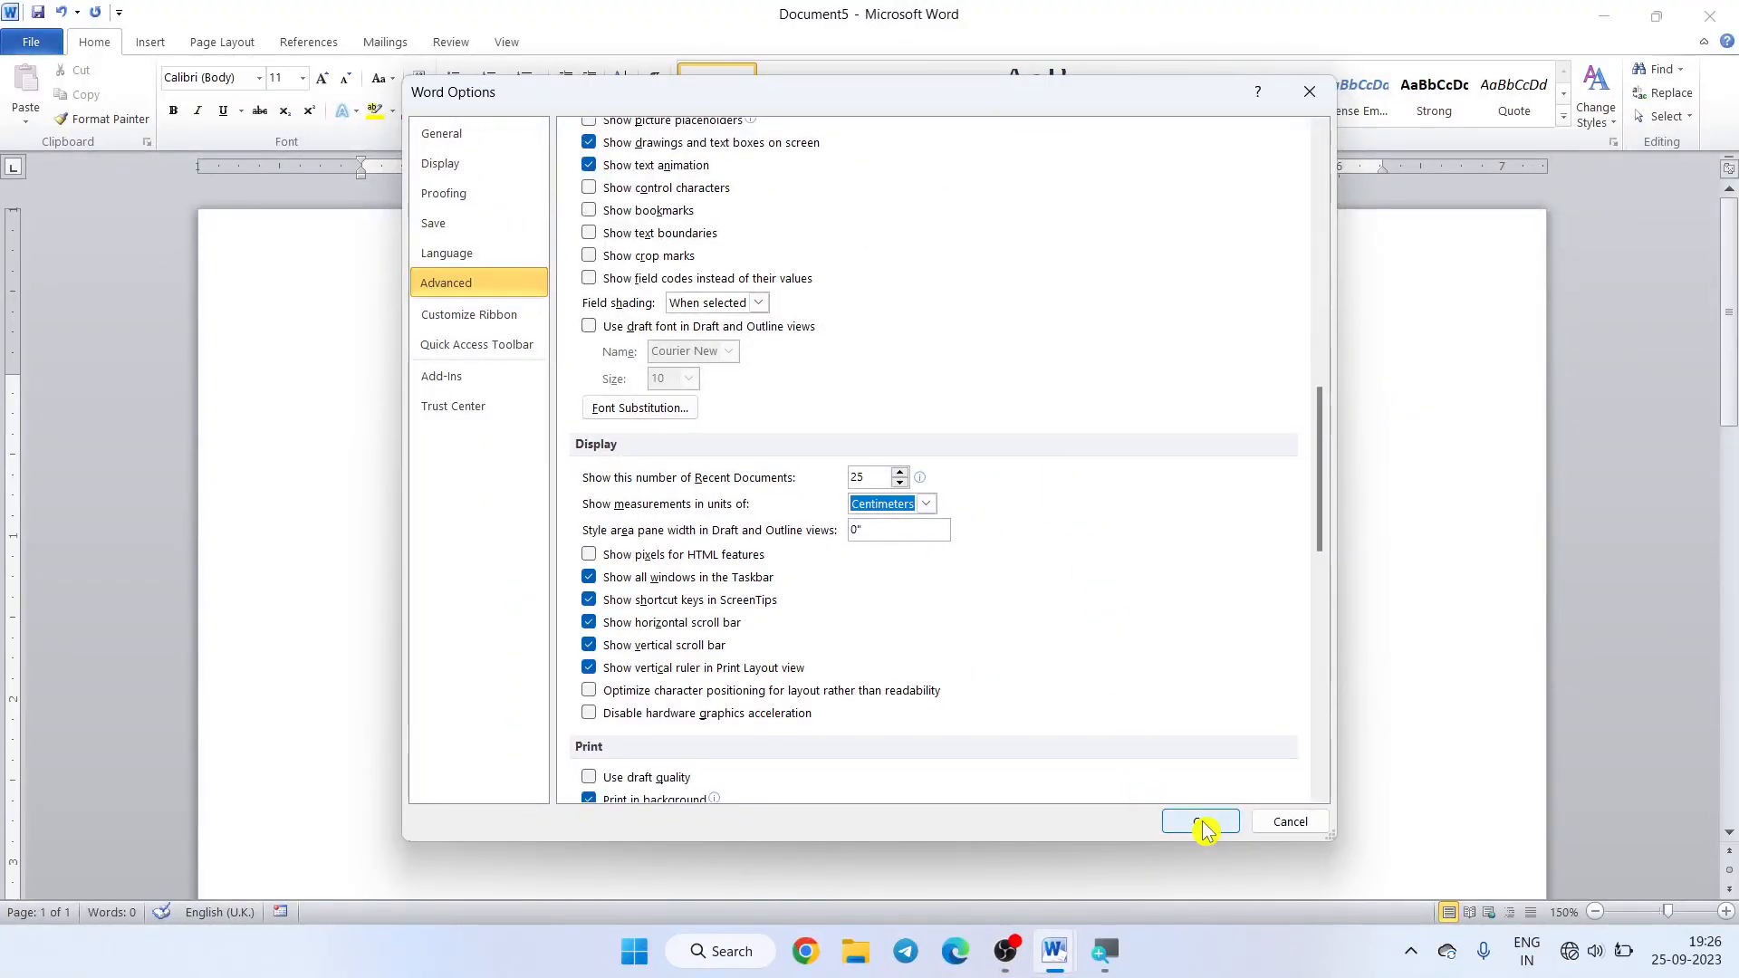
pyautogui.click(1200, 819)
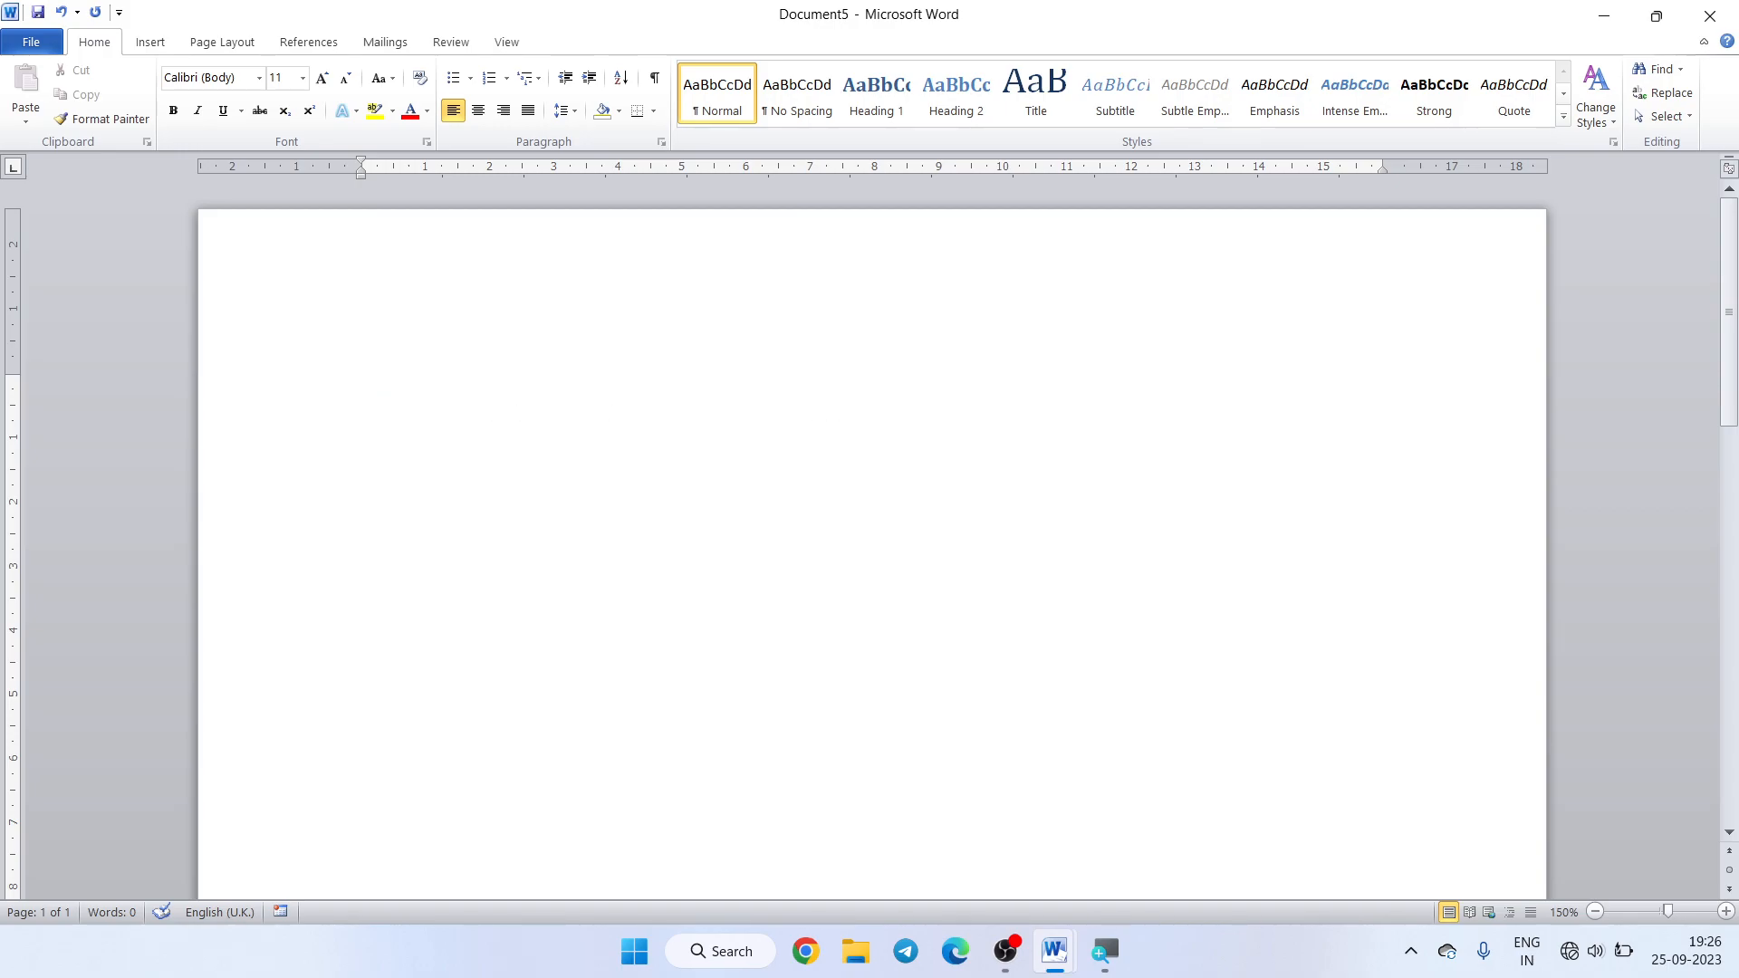
# - Set left-aligned tab stops without a leader at 2, 5, 8 and 10 cm for the blank paragraph
pyautogui.click(661, 142)
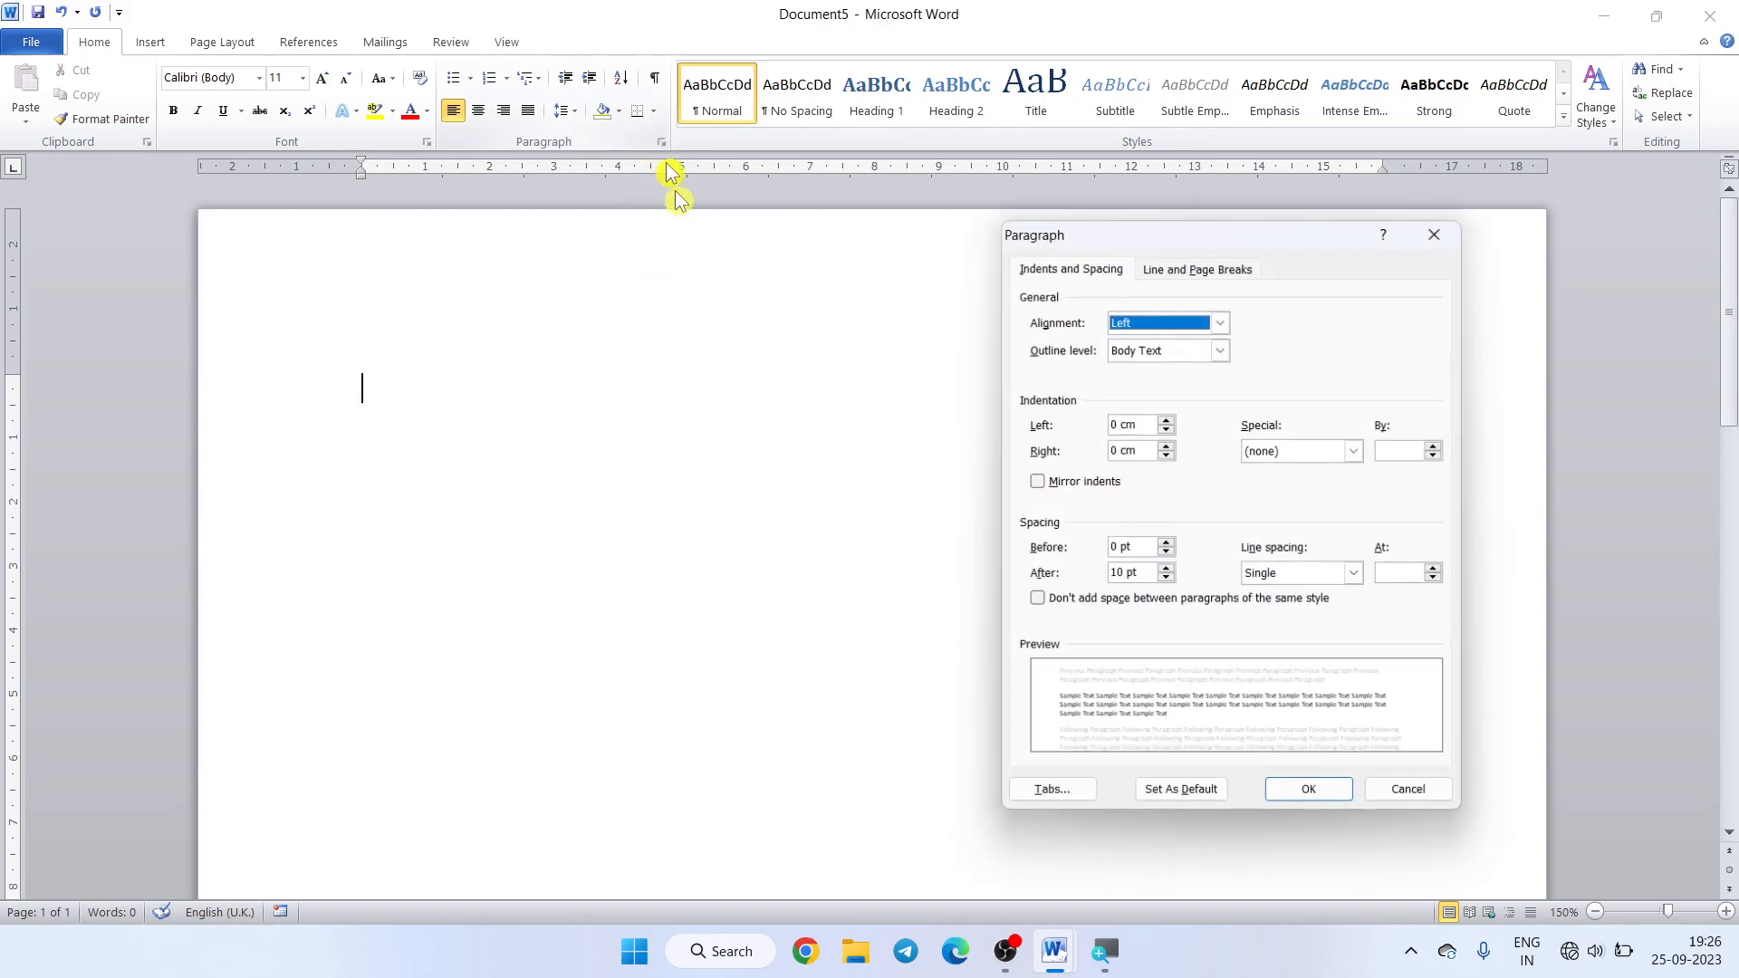
pyautogui.click(1052, 789)
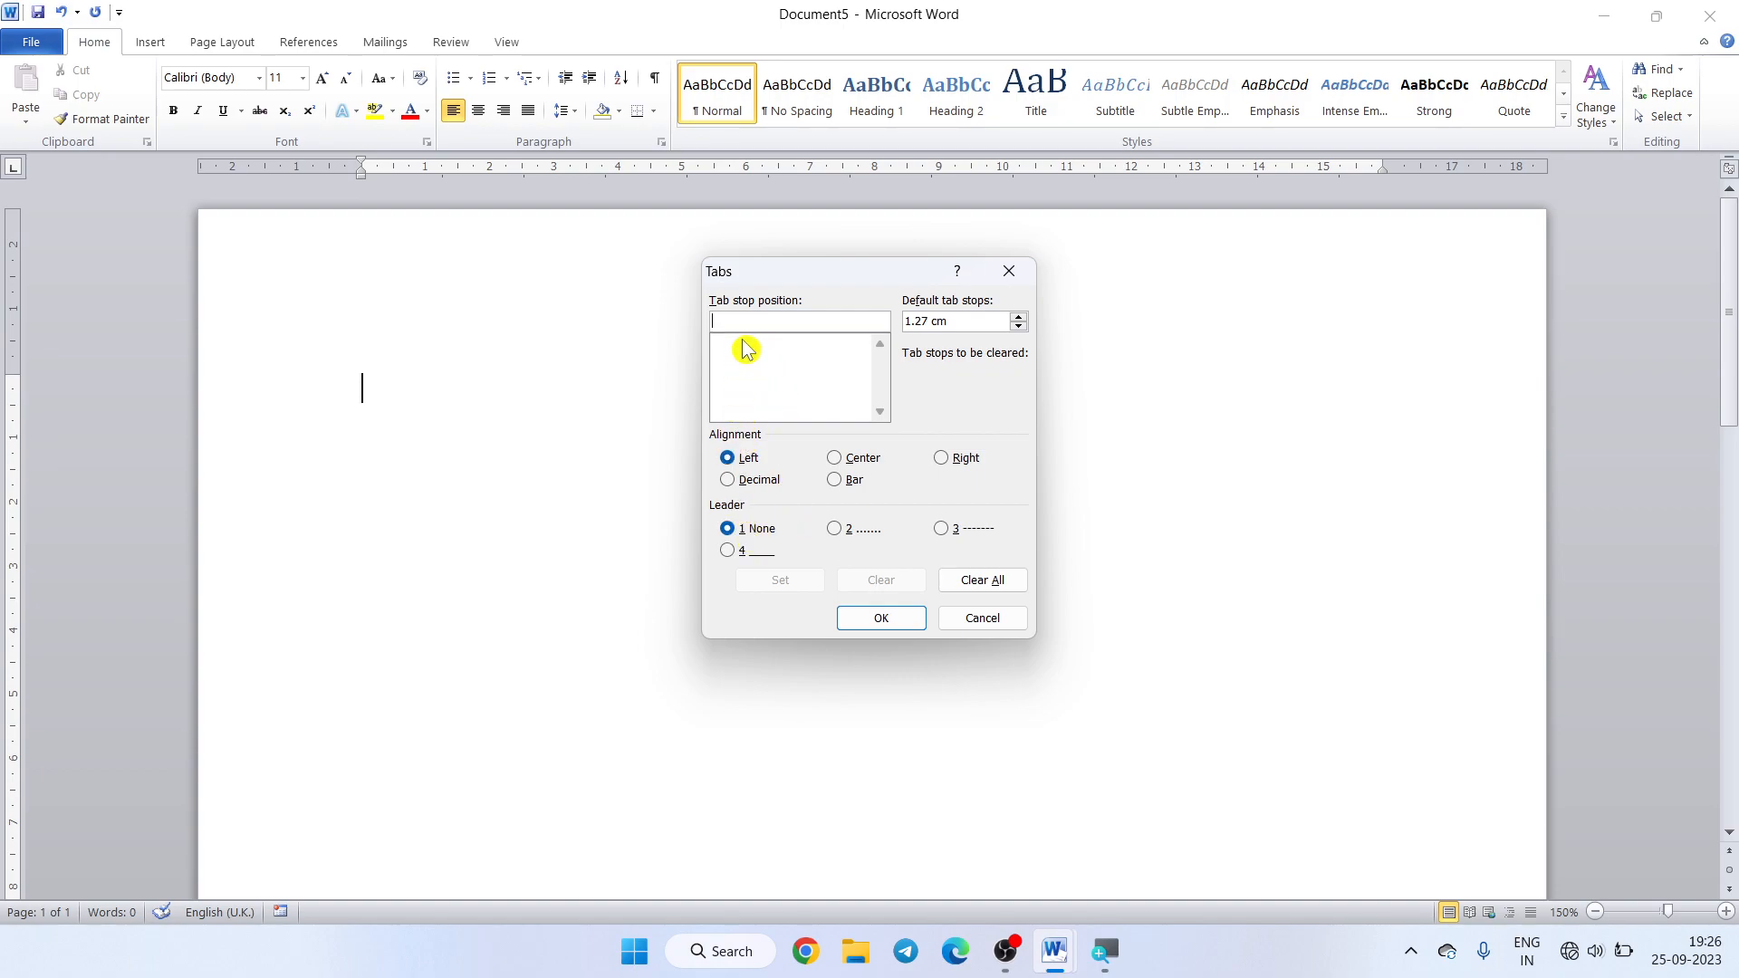
pyautogui.write('2')
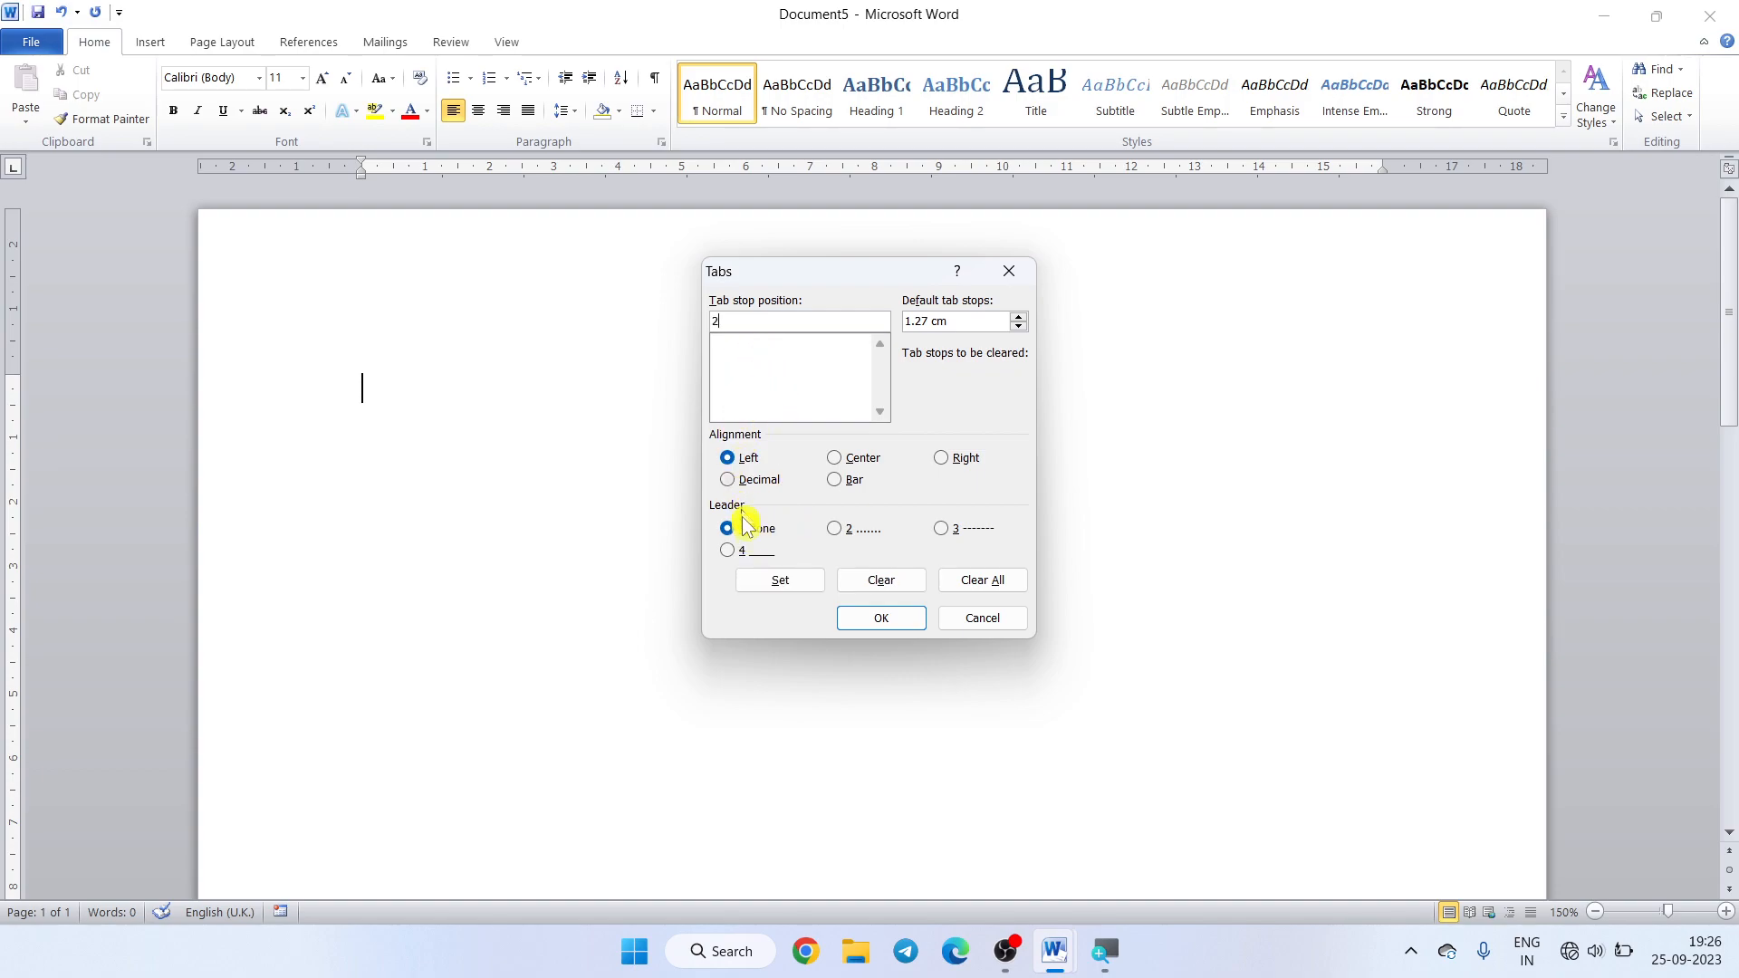
pyautogui.click(763, 584)
pyautogui.write('5')
pyautogui.click(777, 581)
pyautogui.write('8')
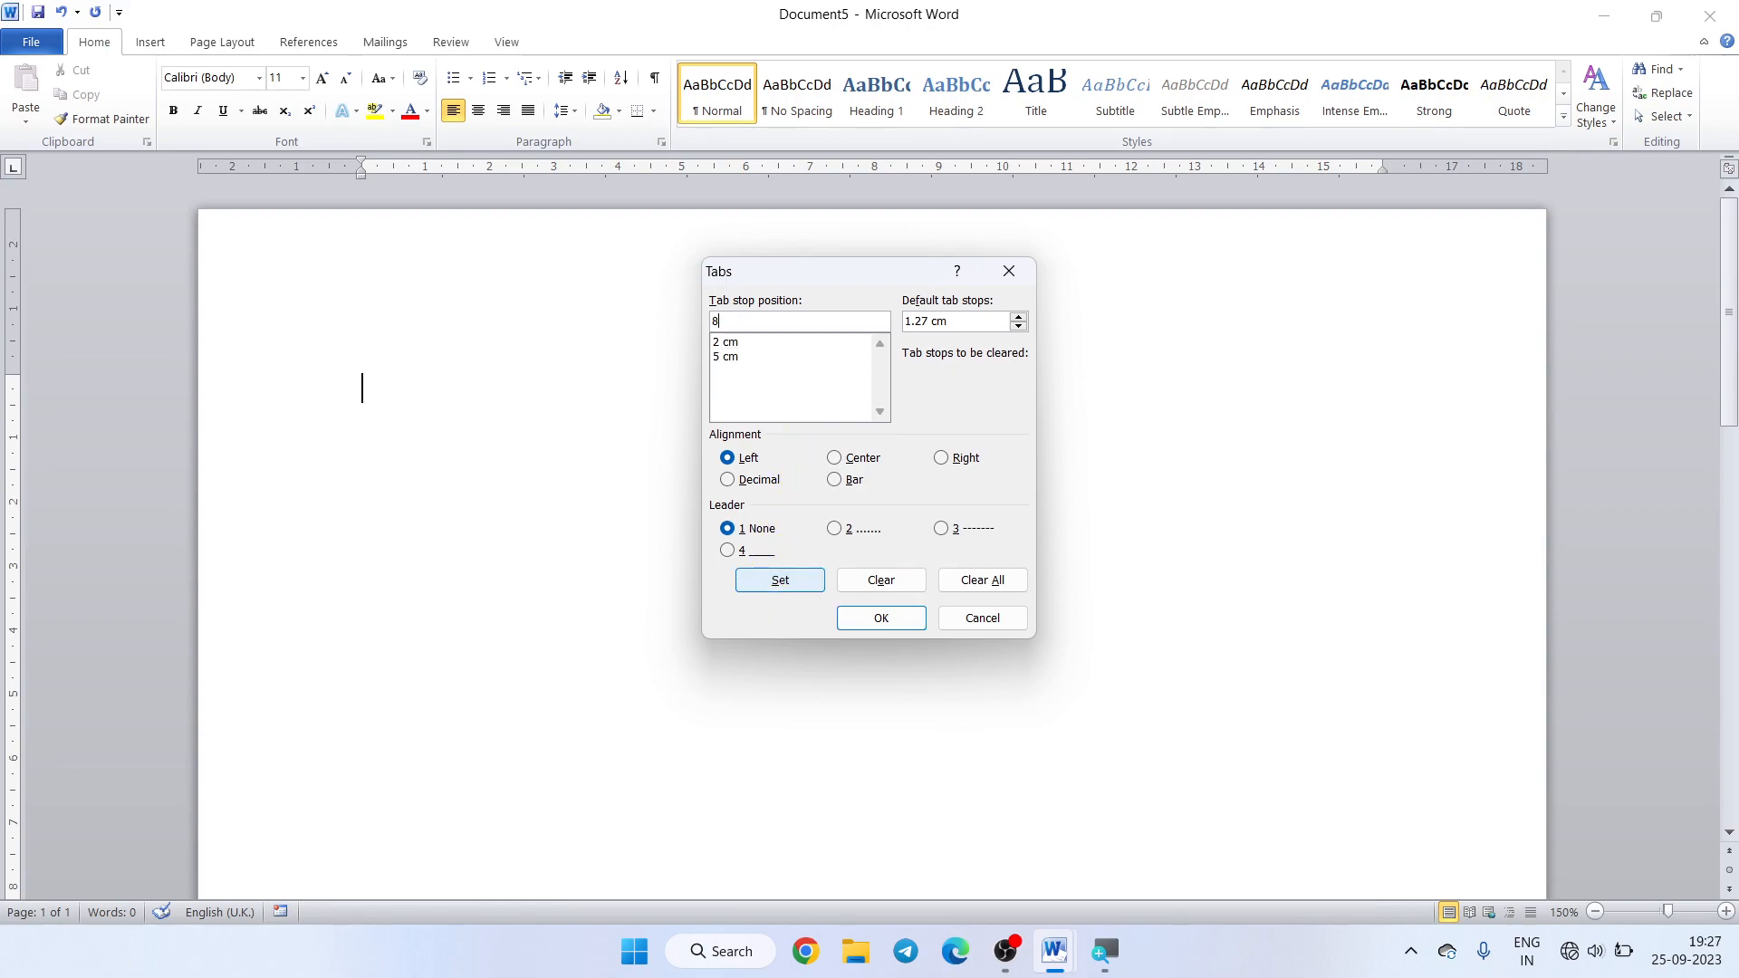
pyautogui.click(780, 584)
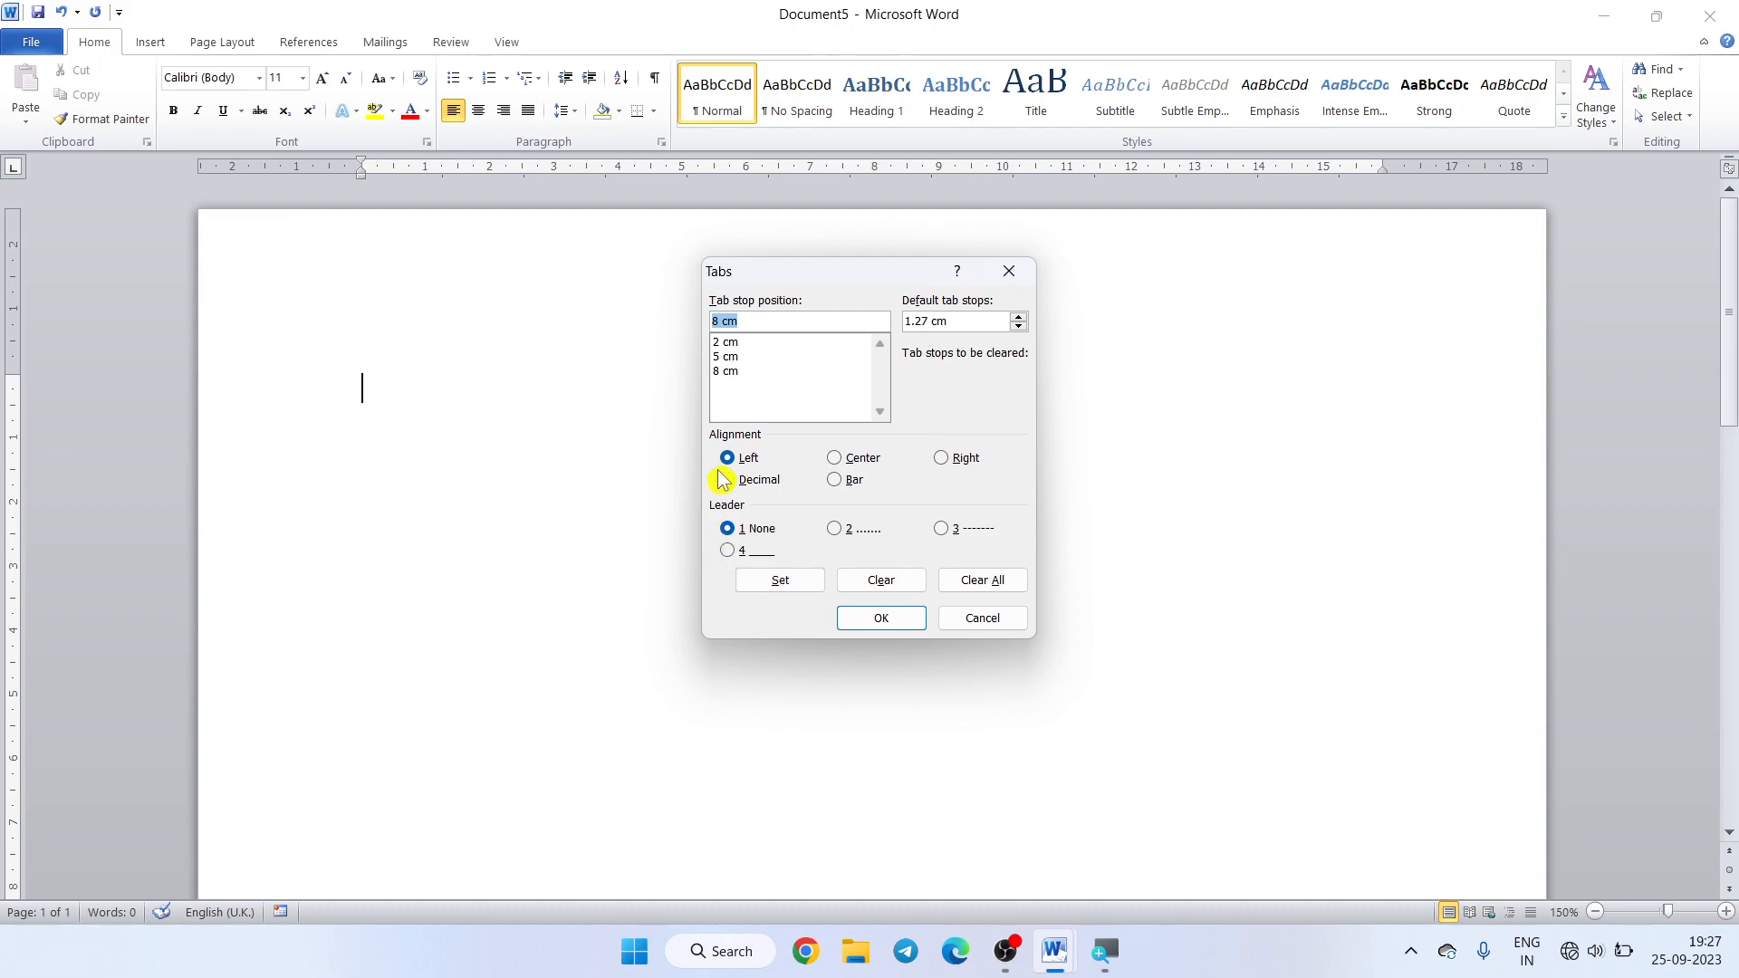
pyautogui.write('10')
pyautogui.click(777, 590)
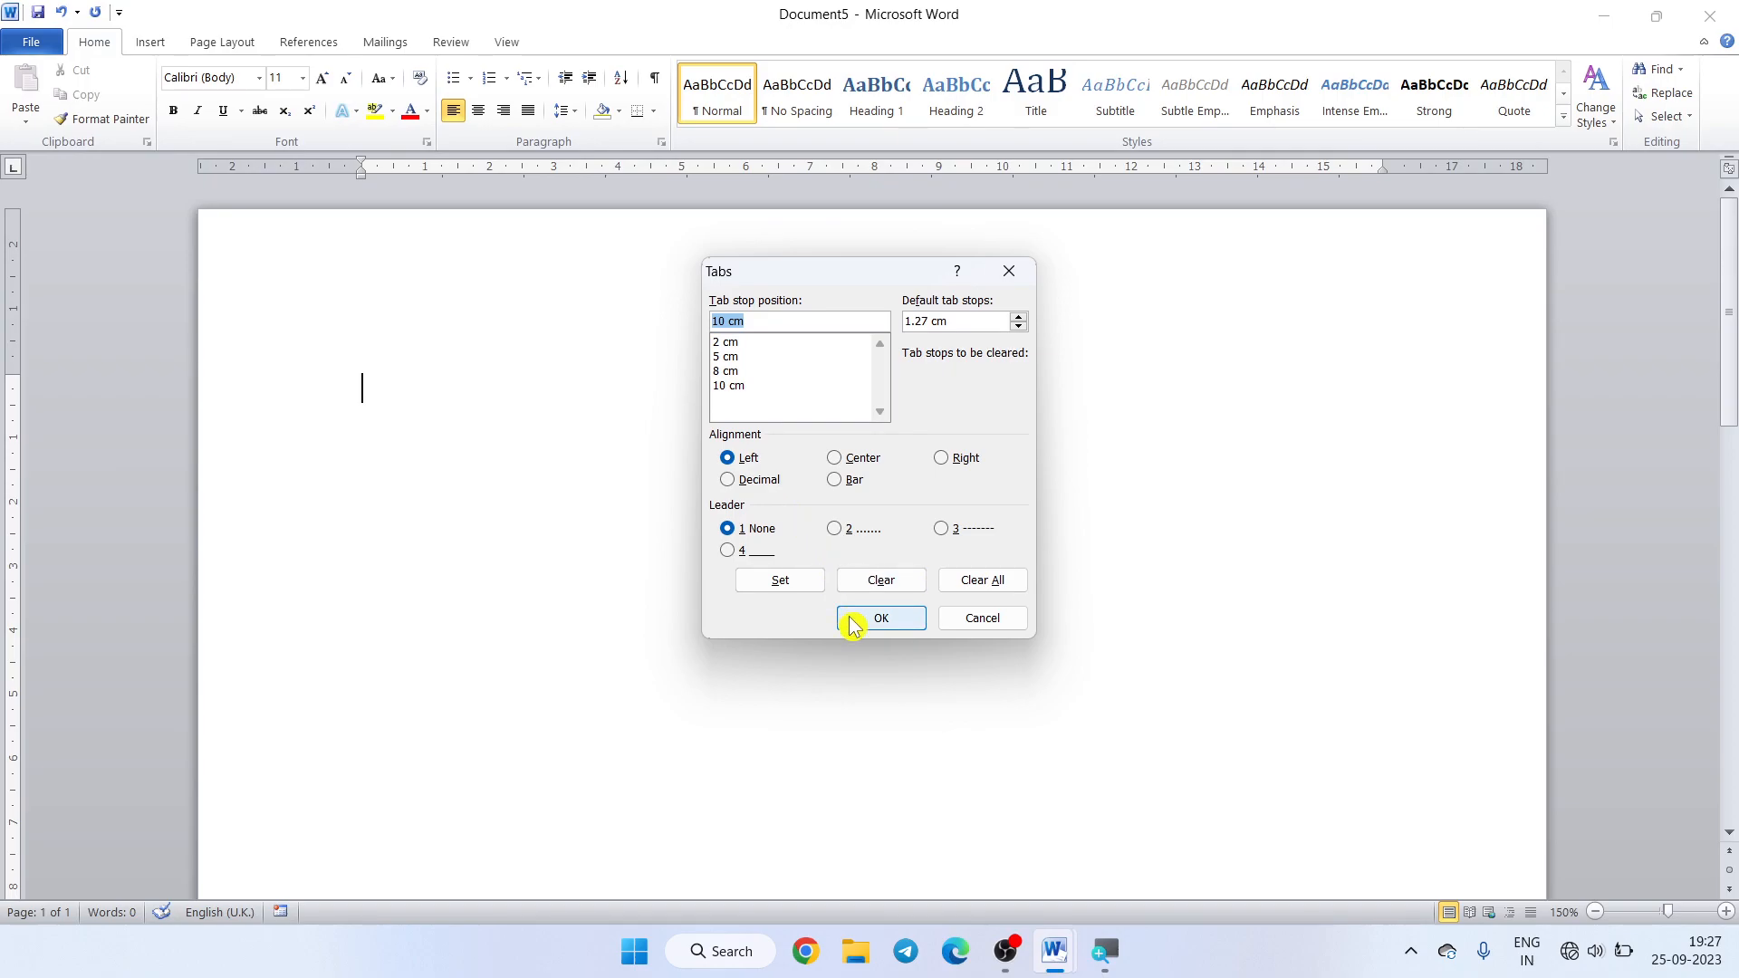
pyautogui.click(956, 890)
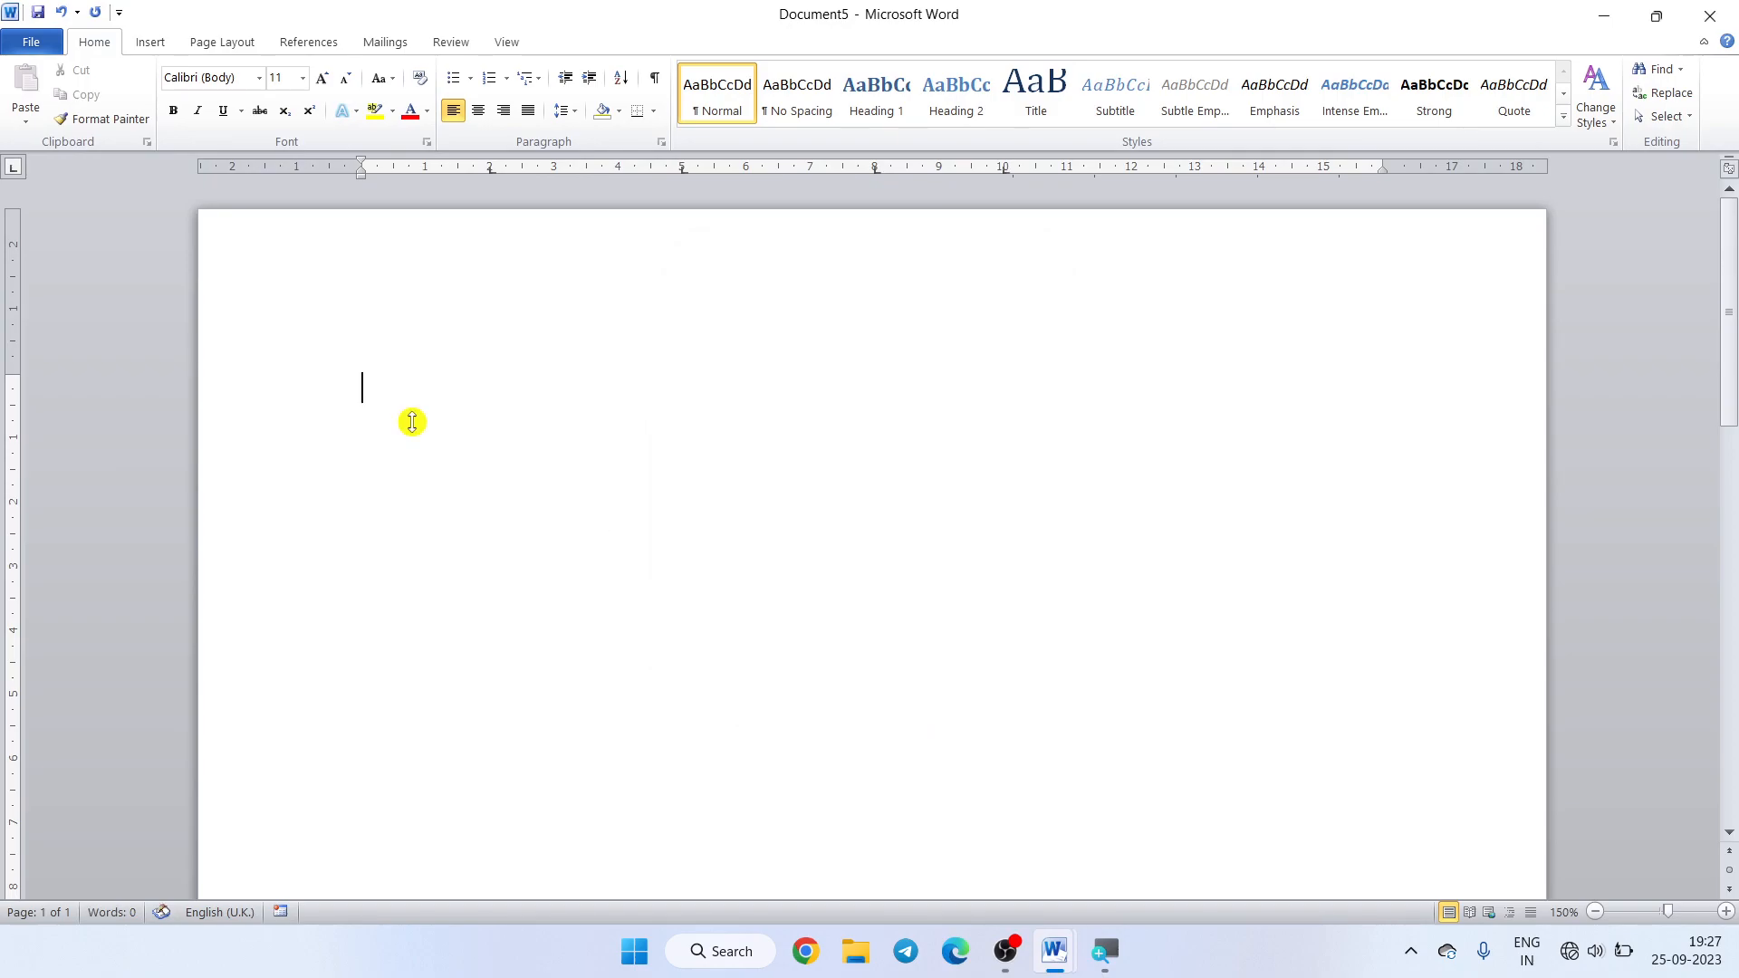
# - Enter the tab-separated headings NAME, ROLL, PHY, CHE and MATHS on one line, and clear the whole document
pyautogui.write('NAME')
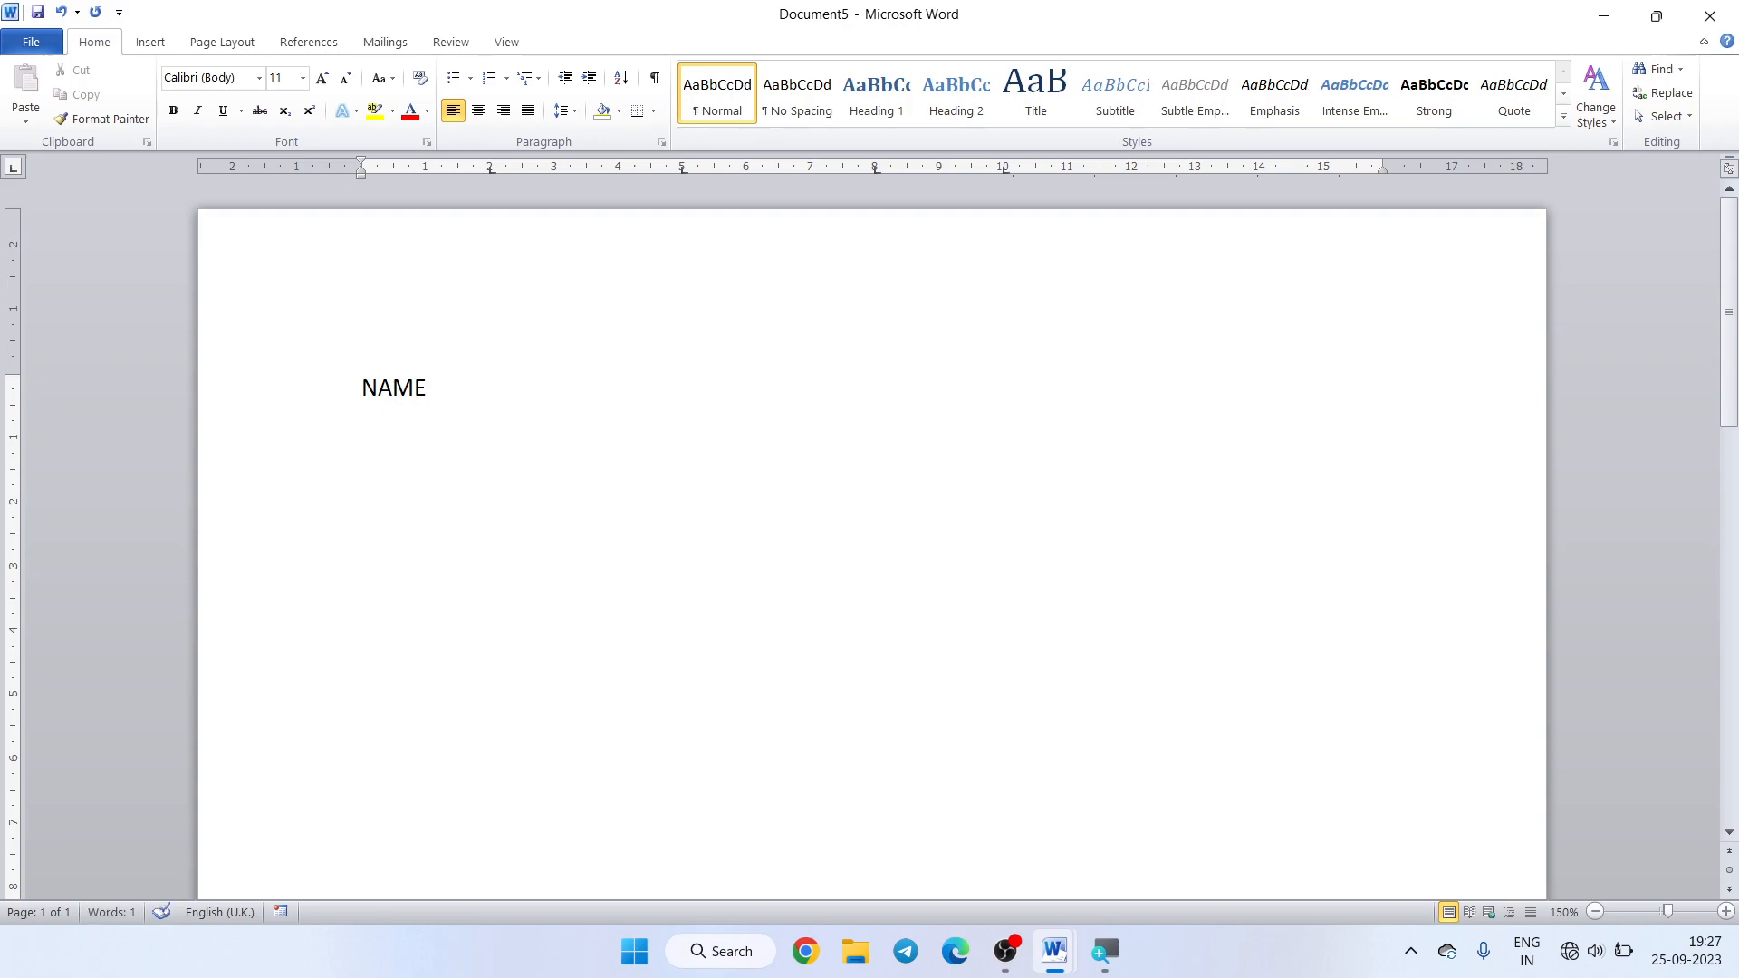
pyautogui.write('\tROLL')
pyautogui.press('Tab')
pyautogui.write('PHY\tCHGE')
pyautogui.press('Tab')
pyautogui.press('BackSpace')
pyautogui.write('E')
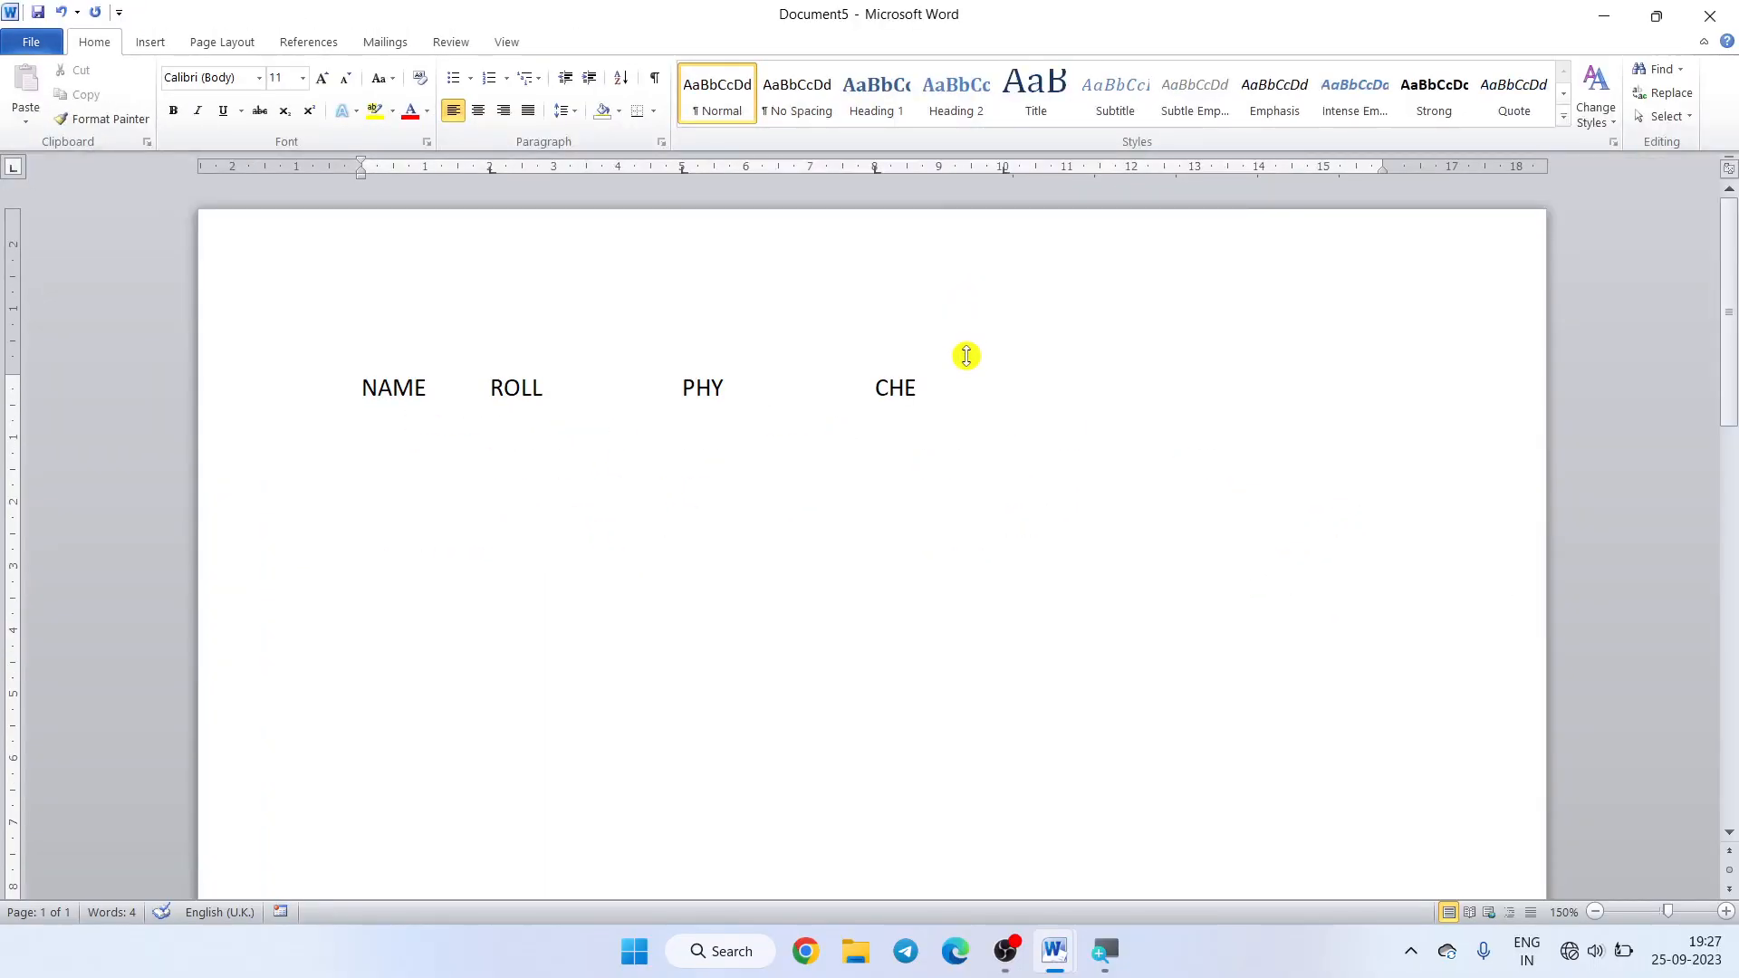
pyautogui.press('Tab')
pyautogui.write('MATHS')
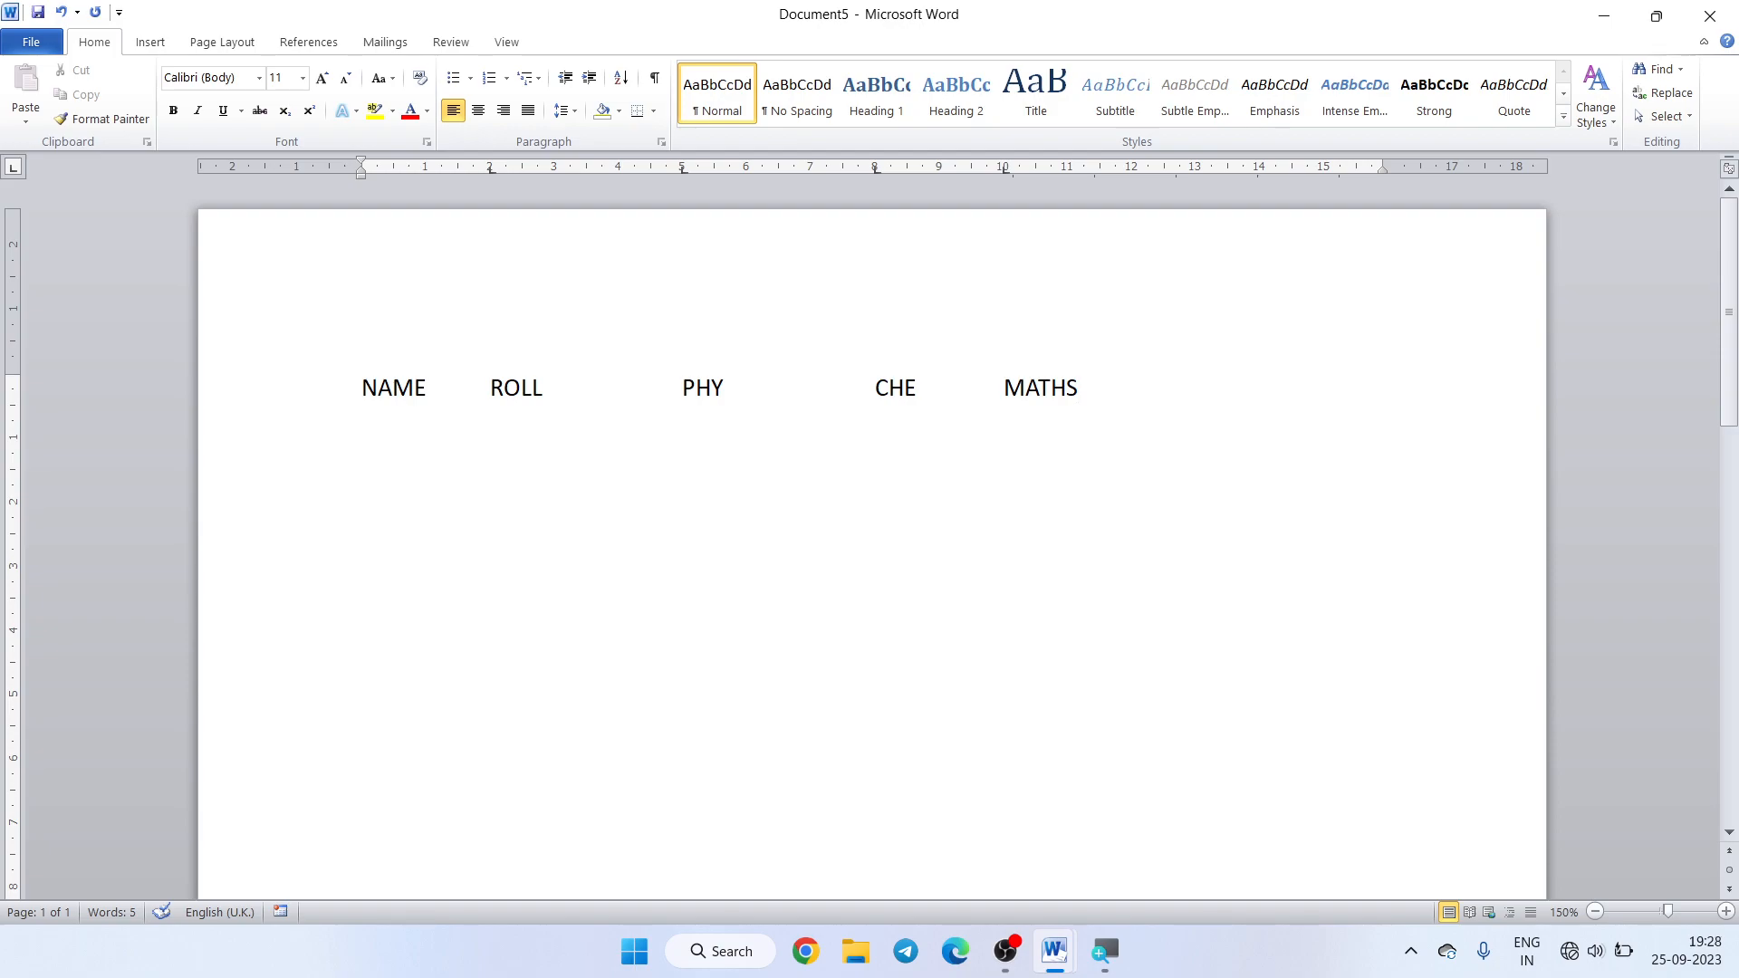
pyautogui.hotkey('ctrl', 'a')
pyautogui.press('BackSpace')
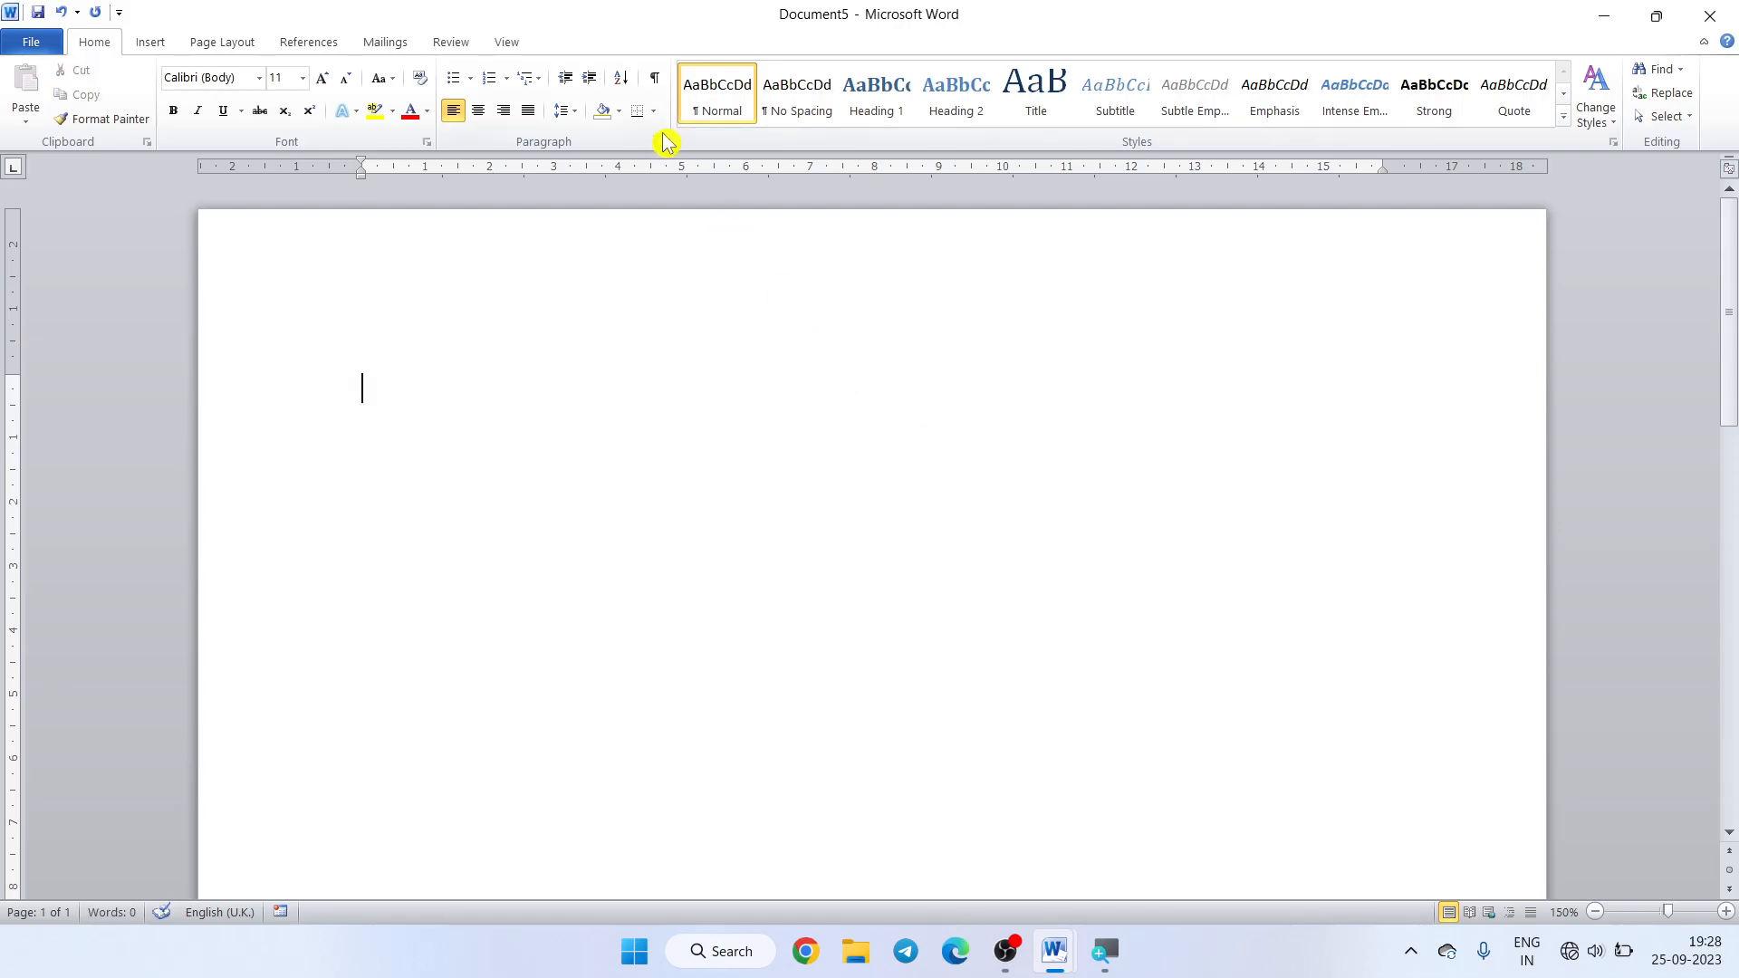
# - Set a left-aligned tab stop at 7 cm with the dotted leader (option 2) for the blank paragraph
pyautogui.click(662, 143)
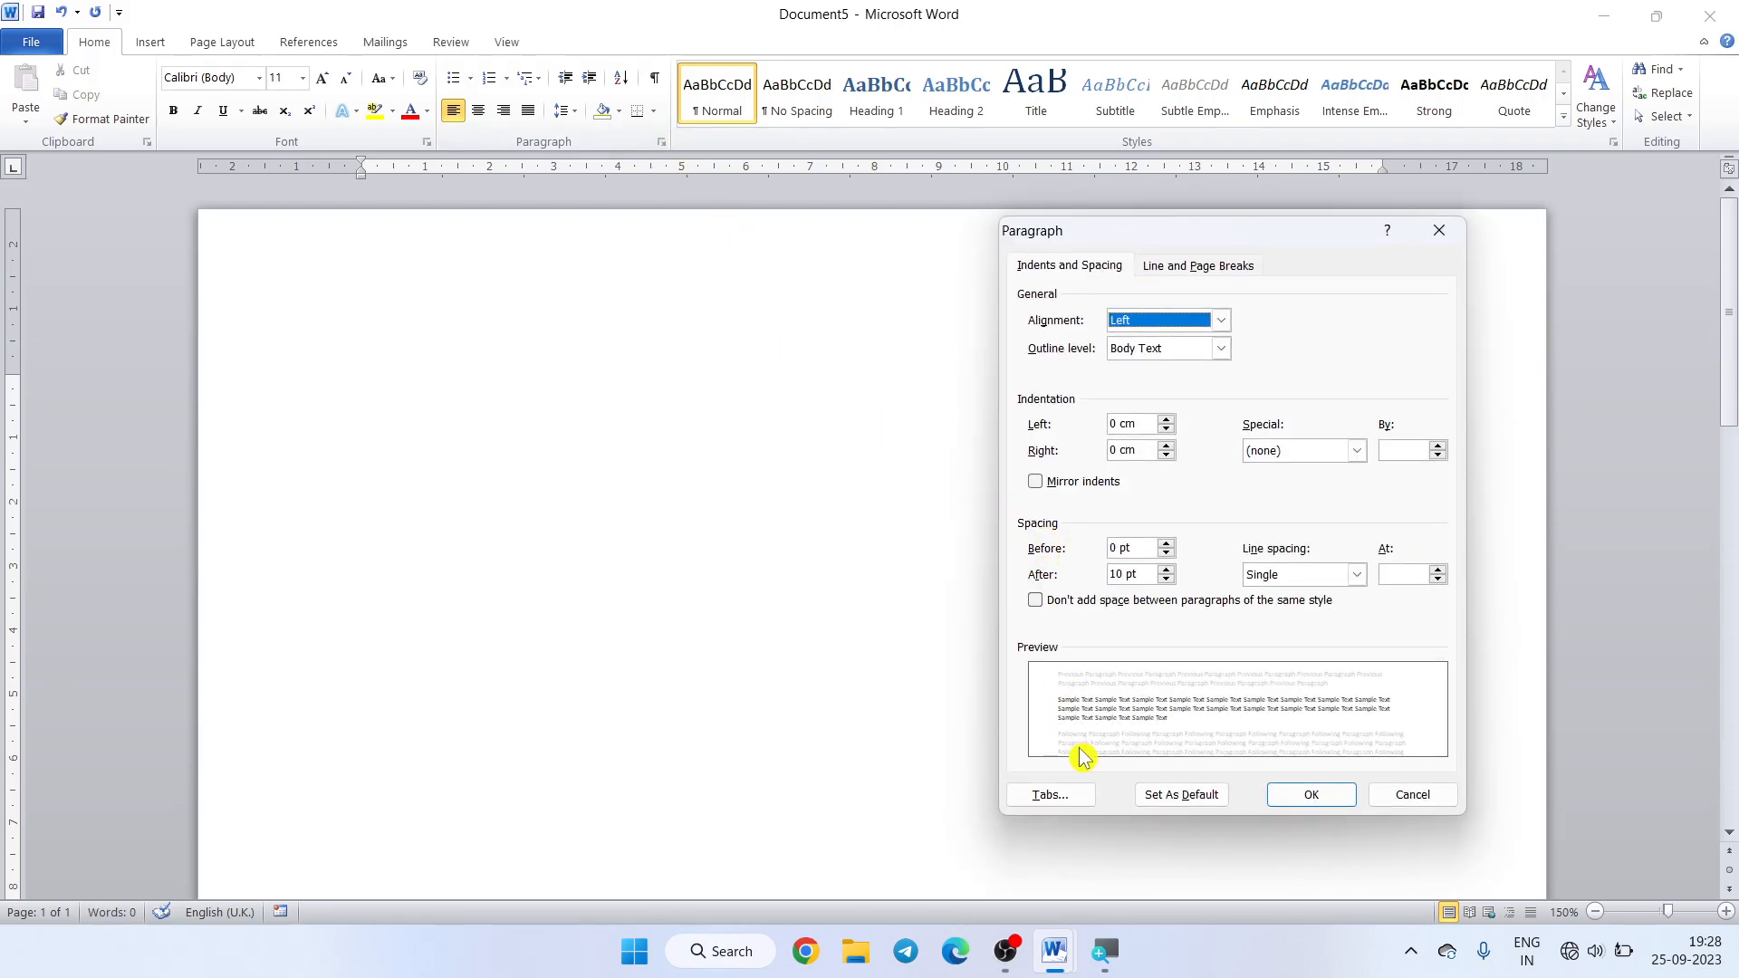
pyautogui.click(1053, 796)
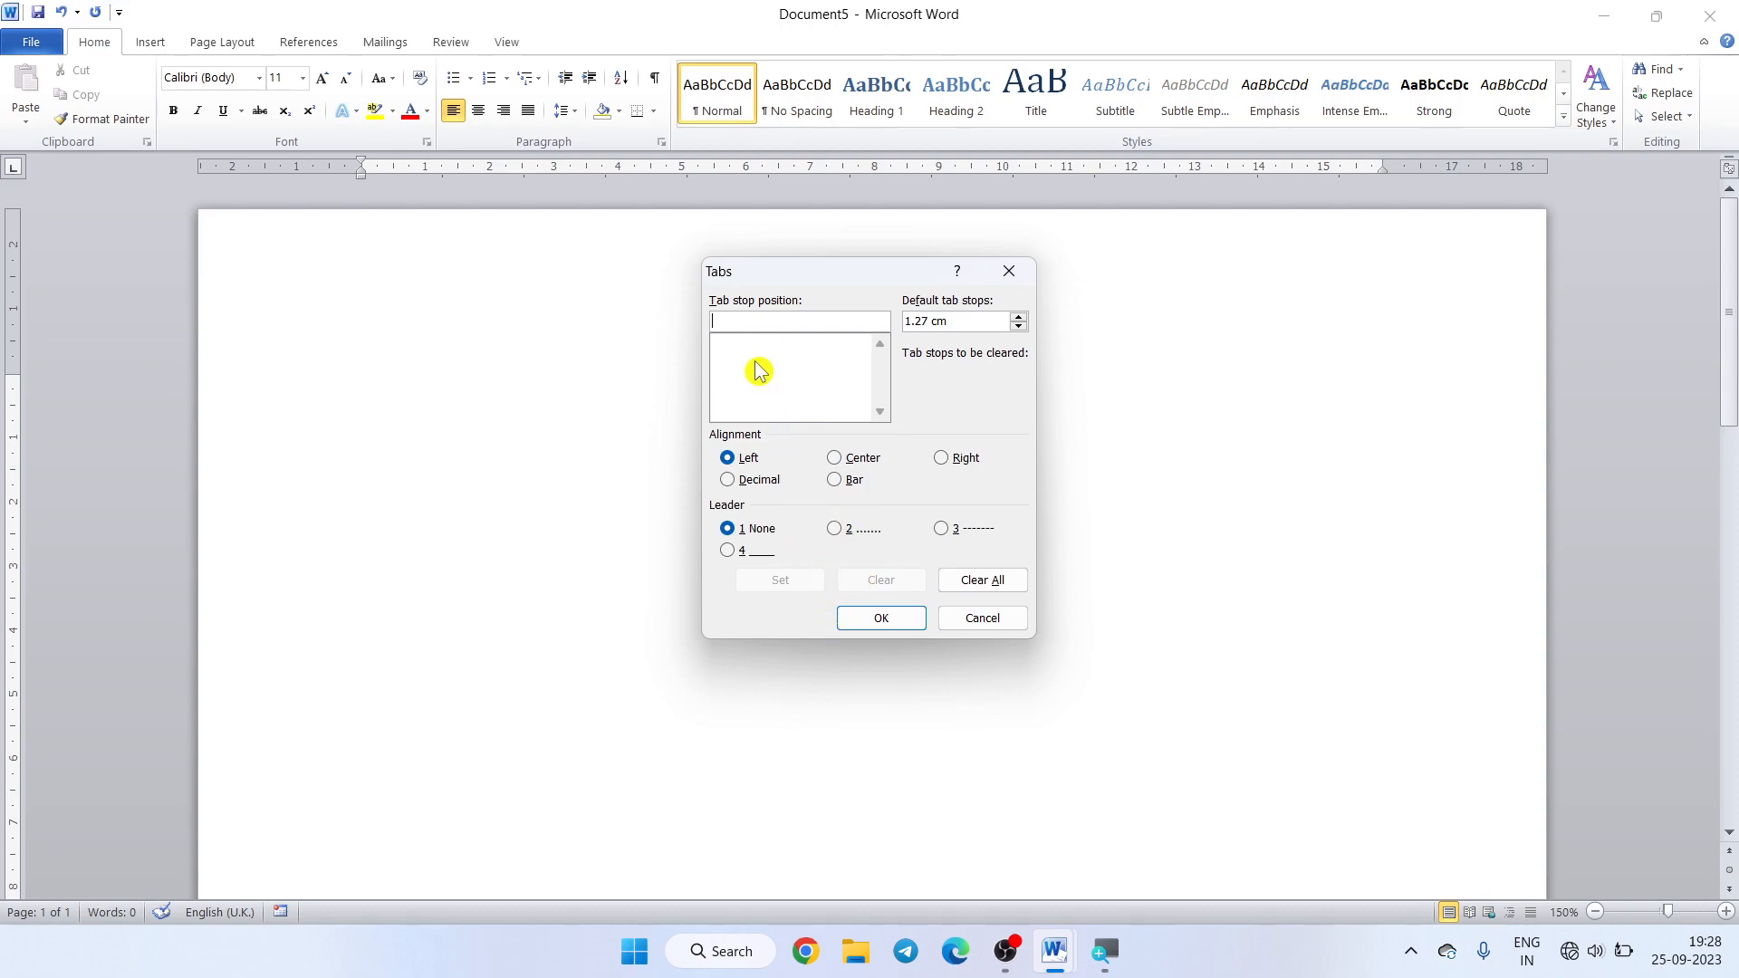
pyautogui.write('2')
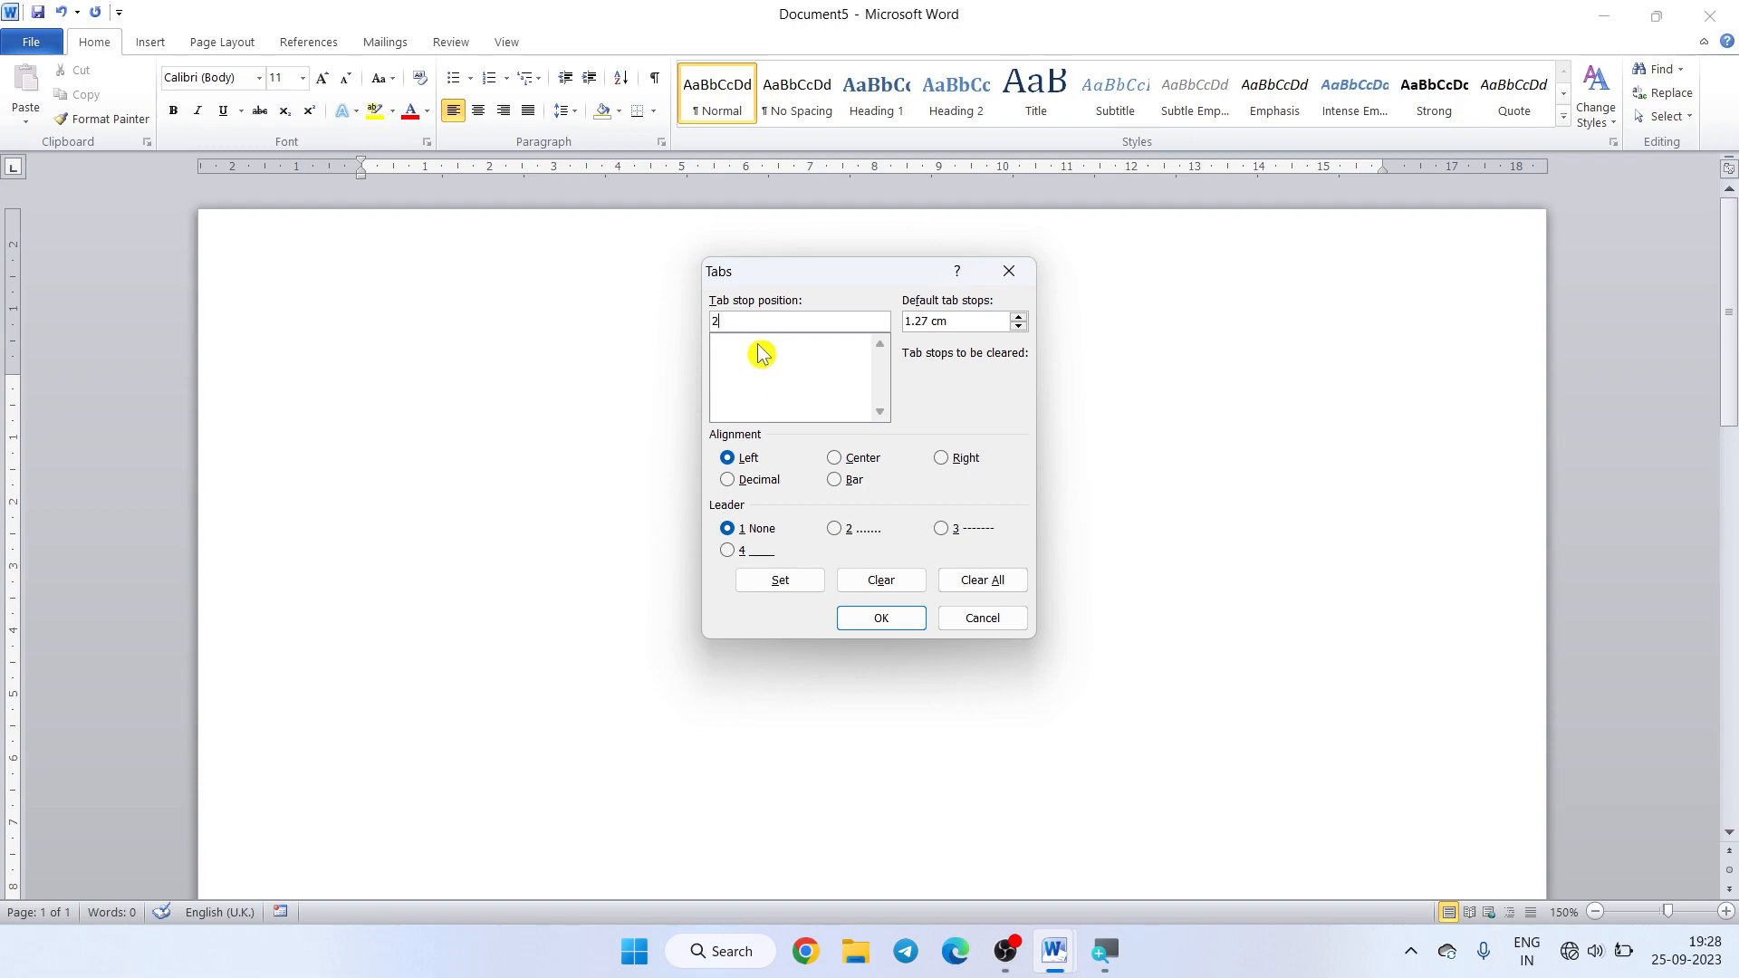
pyautogui.press('BackSpace')
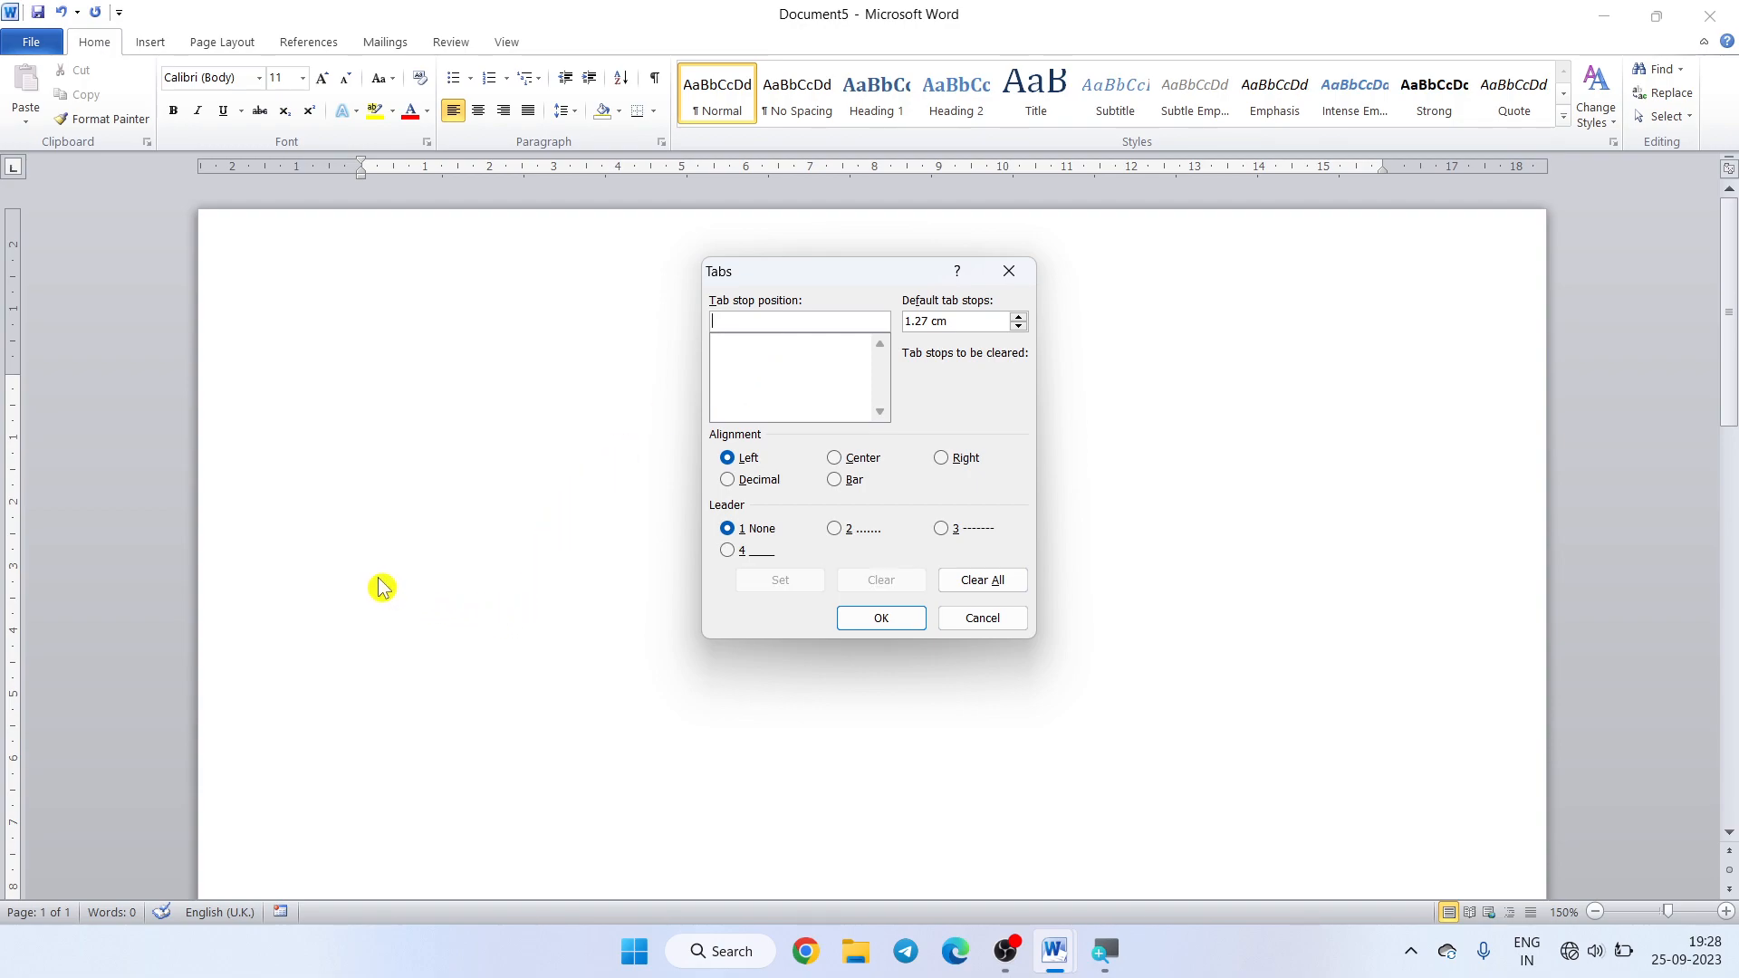
pyautogui.write('7')
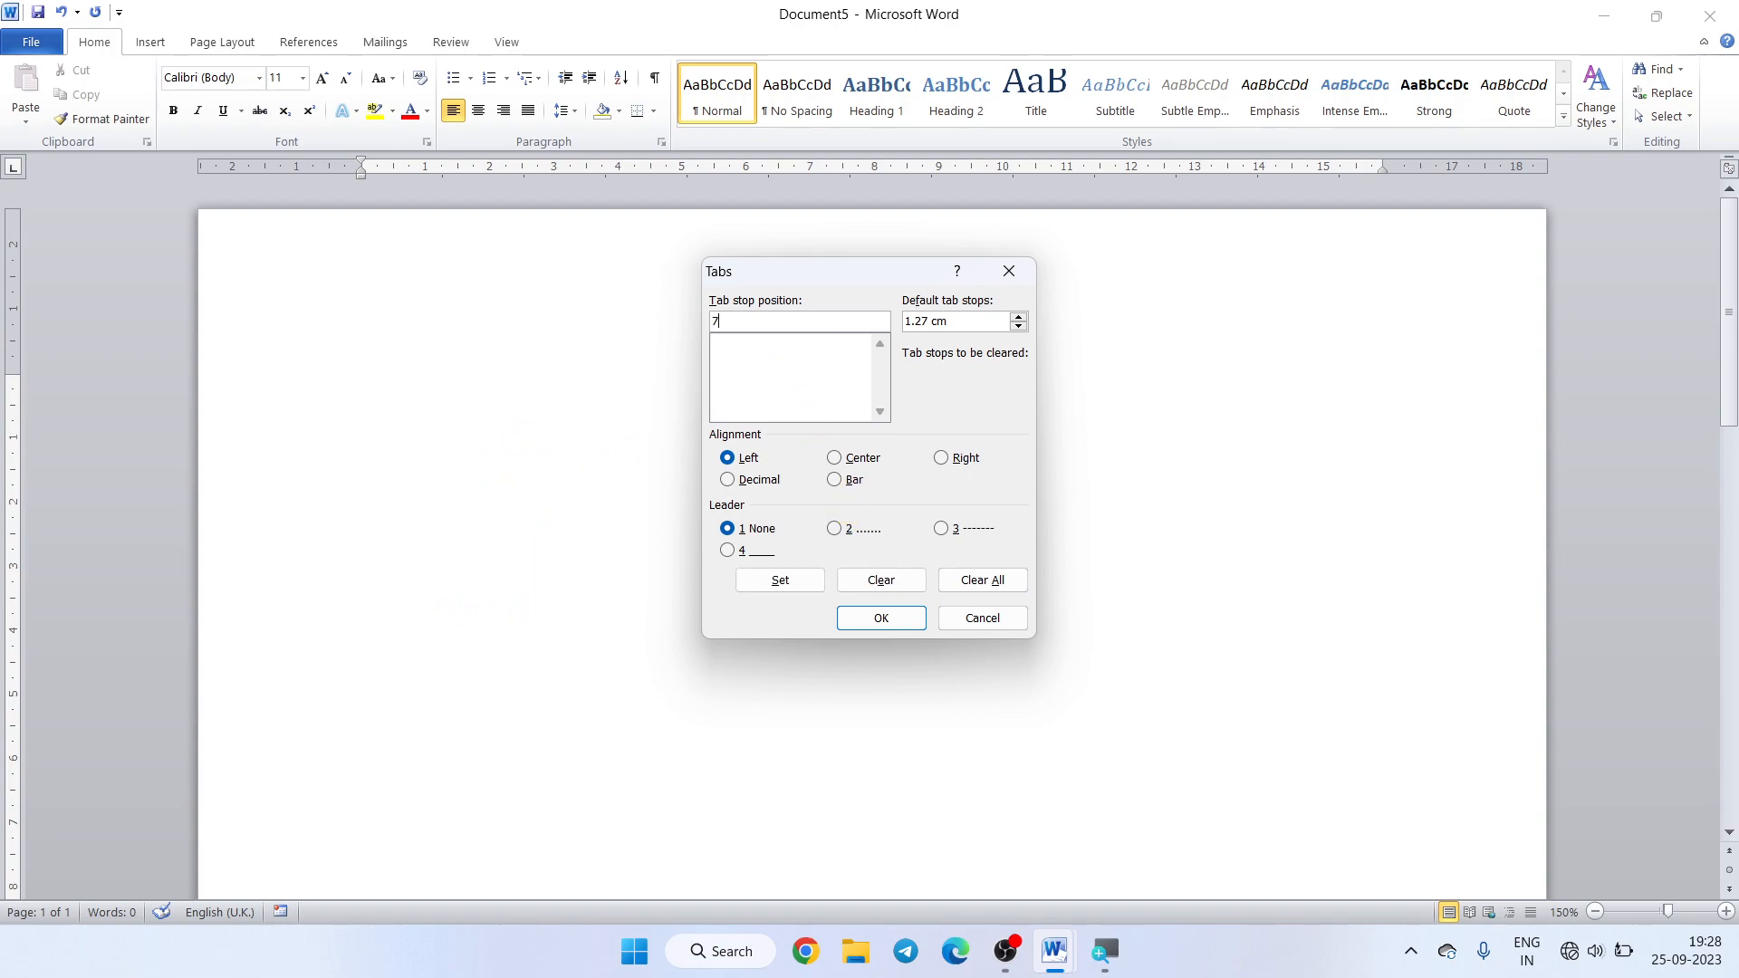
pyautogui.click(839, 535)
pyautogui.click(802, 587)
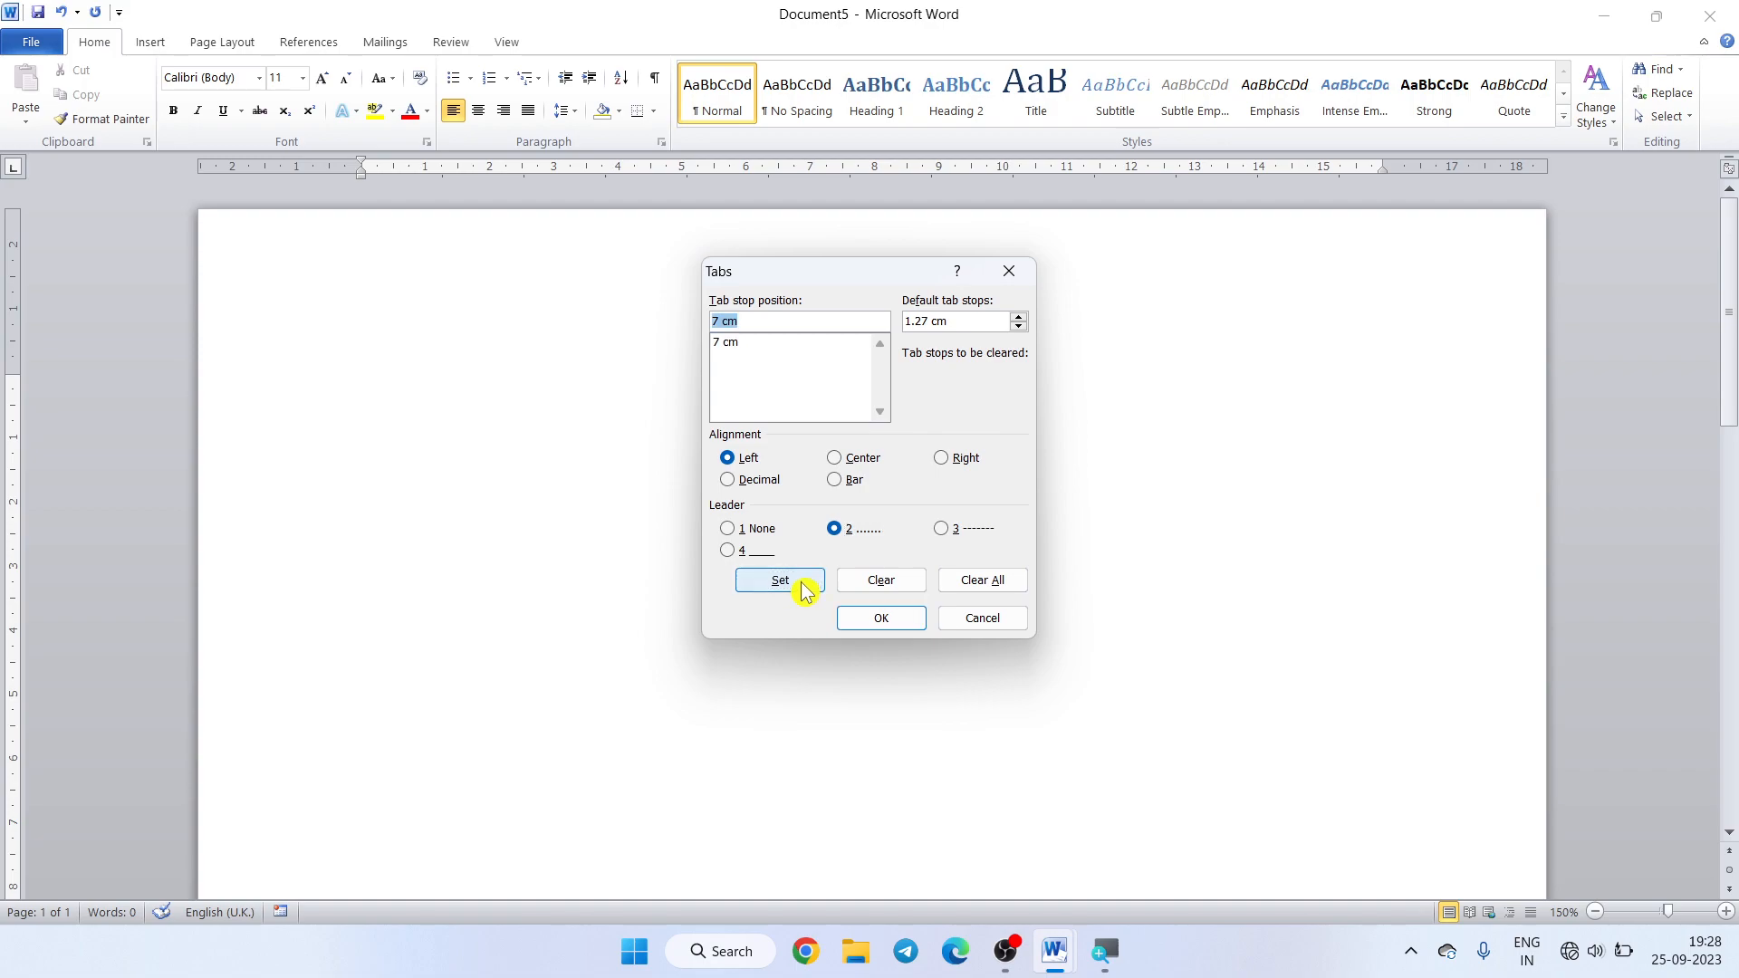
pyautogui.click(879, 616)
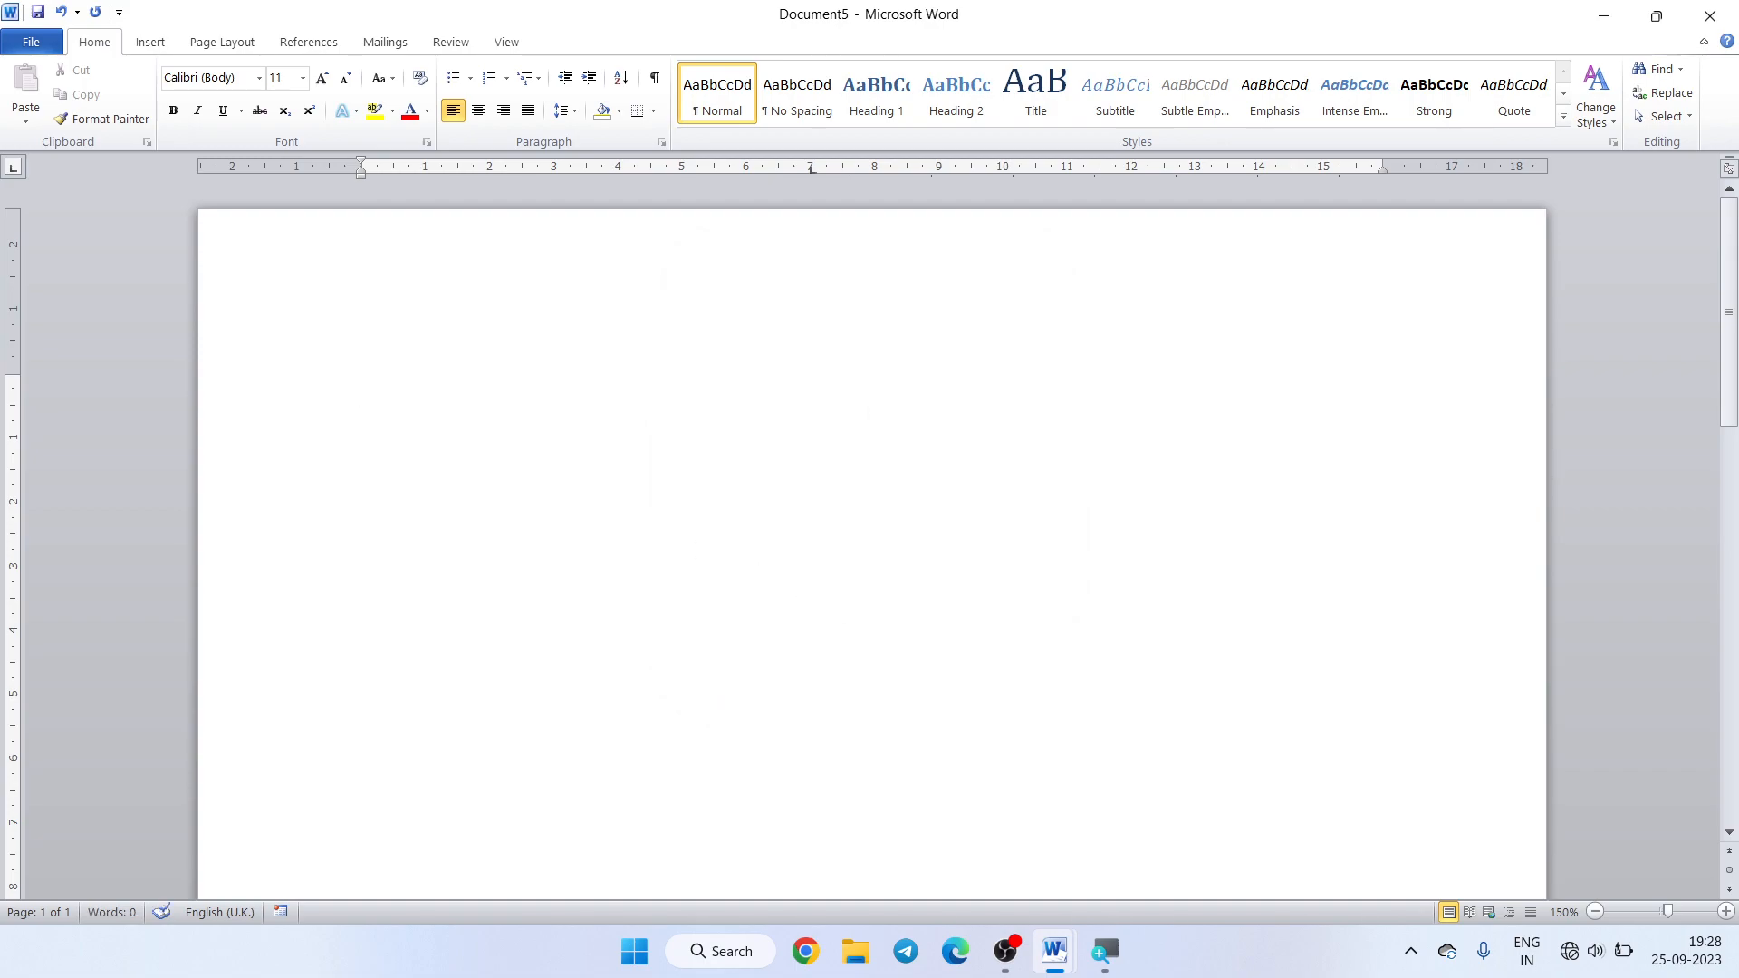
# - Enter the labels NAME, F’NAME and M’NAME on separate lines, each followed by a tab that draws the dotted leader
pyautogui.write('NA')
pyautogui.write('"')
pyautogui.write("'NA")
pyautogui.write('ME')
pyautogui.press('Tab')
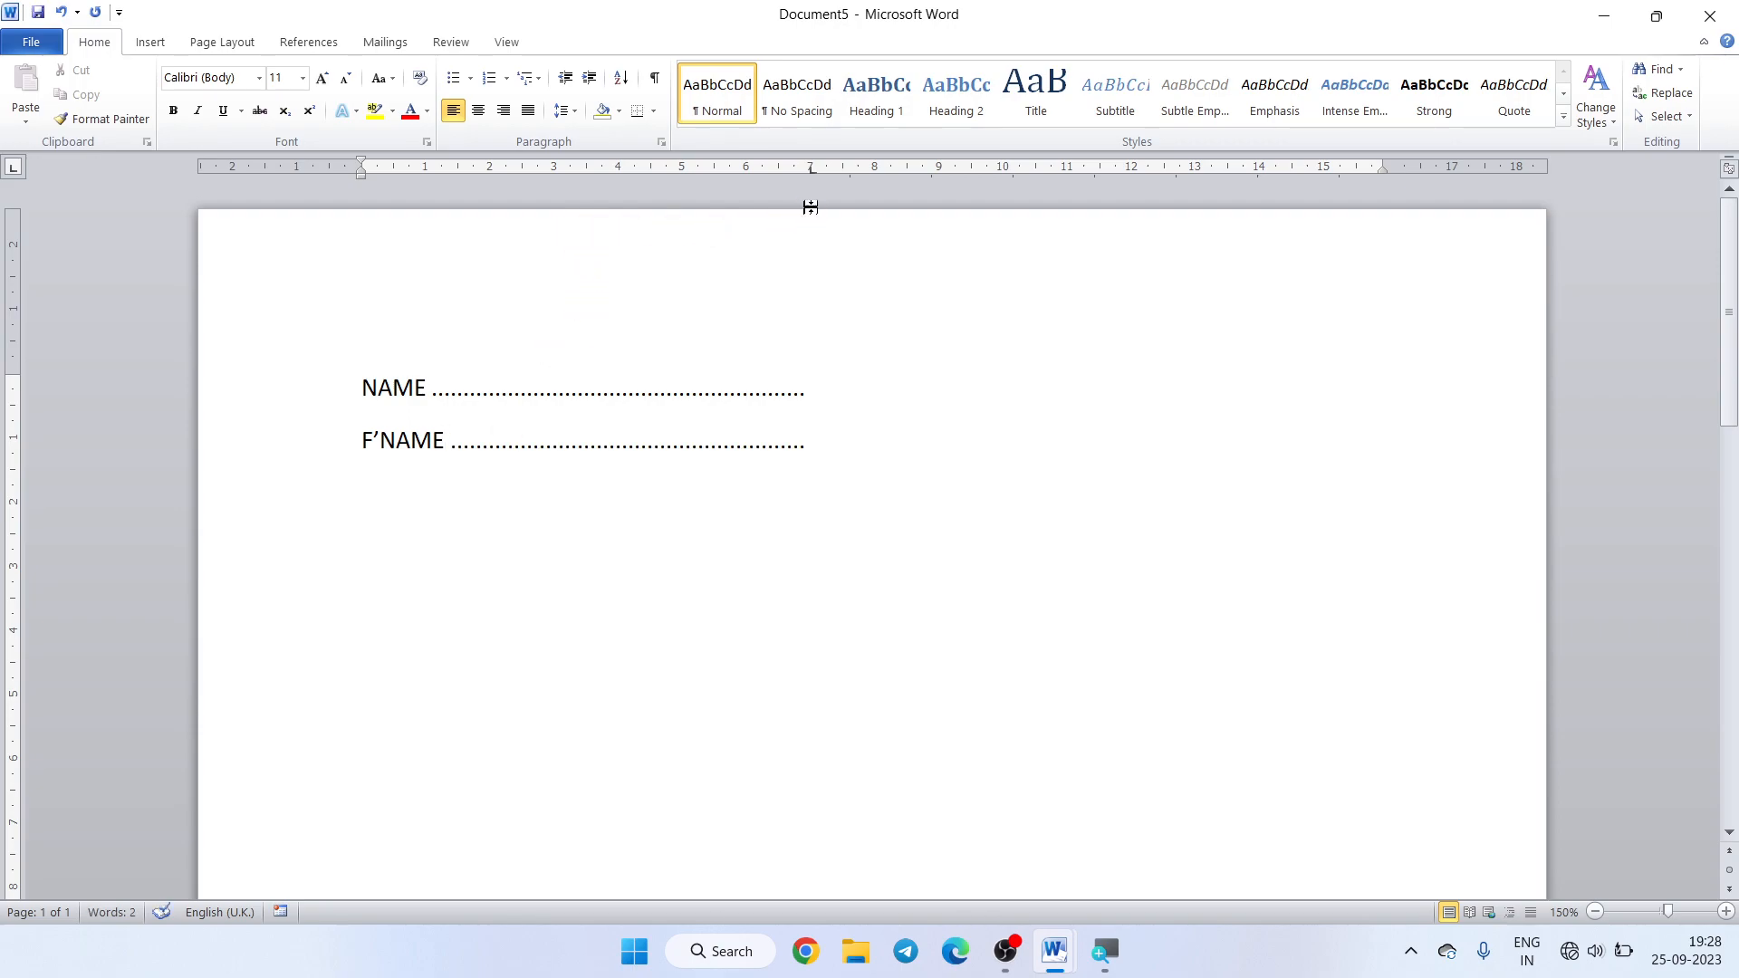
pyautogui.press('Return')
pyautogui.write('M’NAME')
pyautogui.press('Tab')
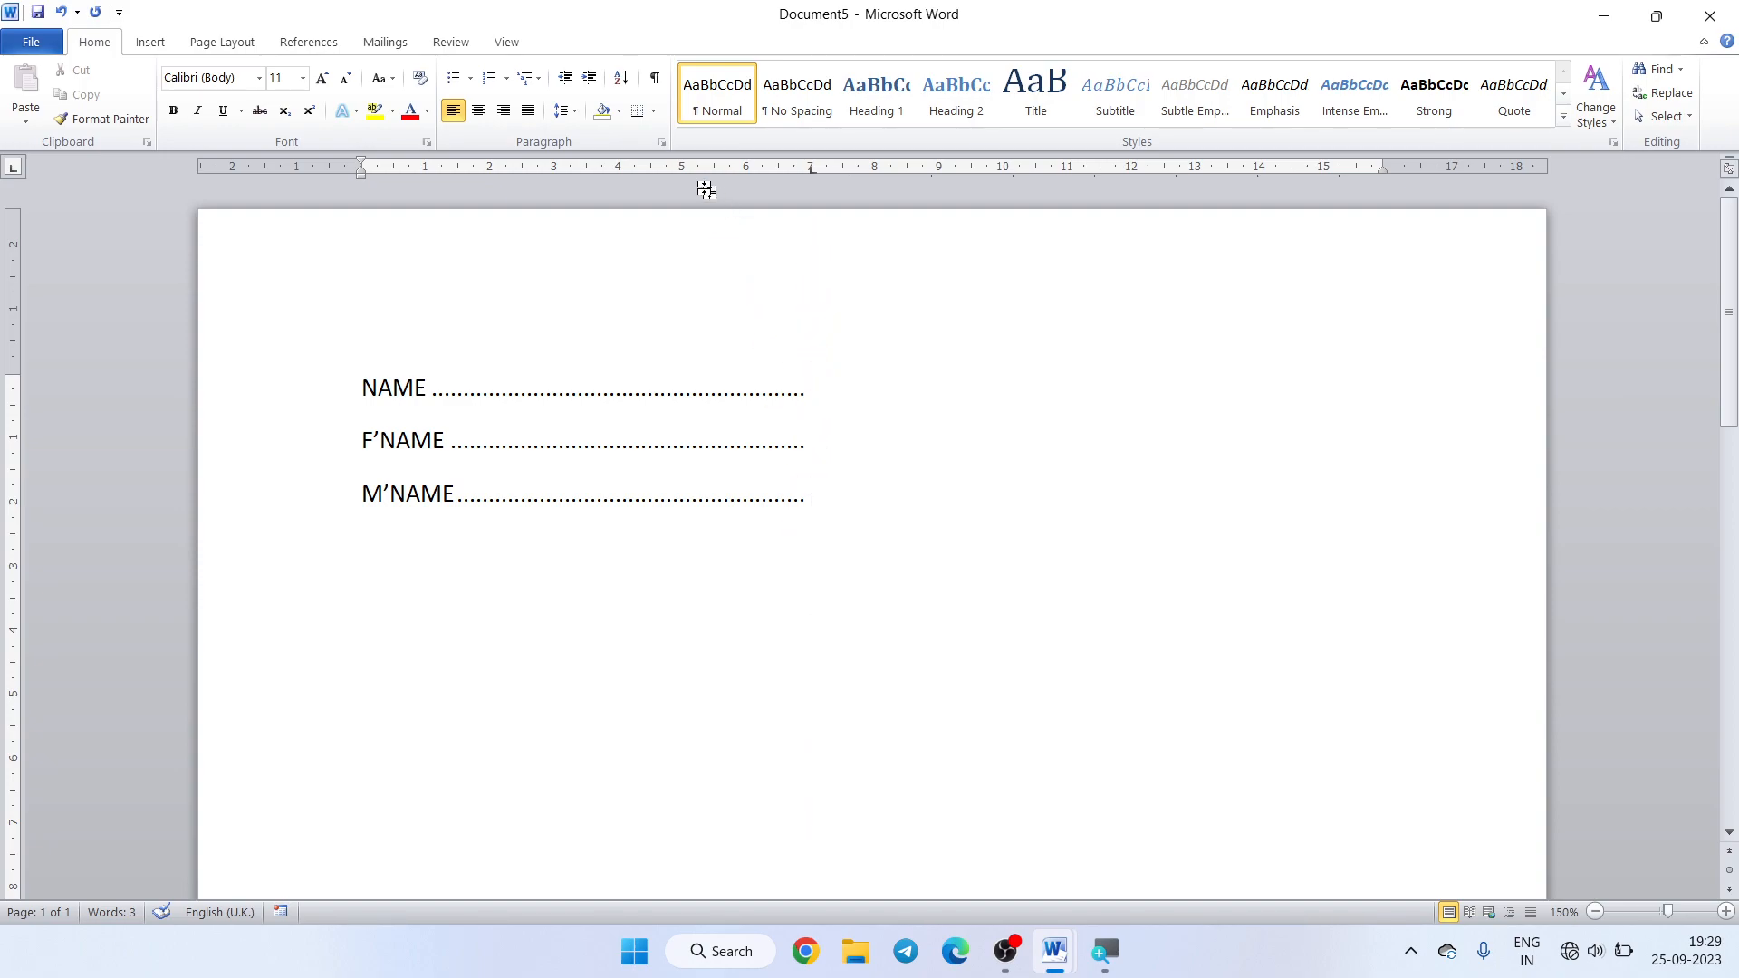
# - Clear the whole document of the dotted form lines
pyautogui.click(661, 142)
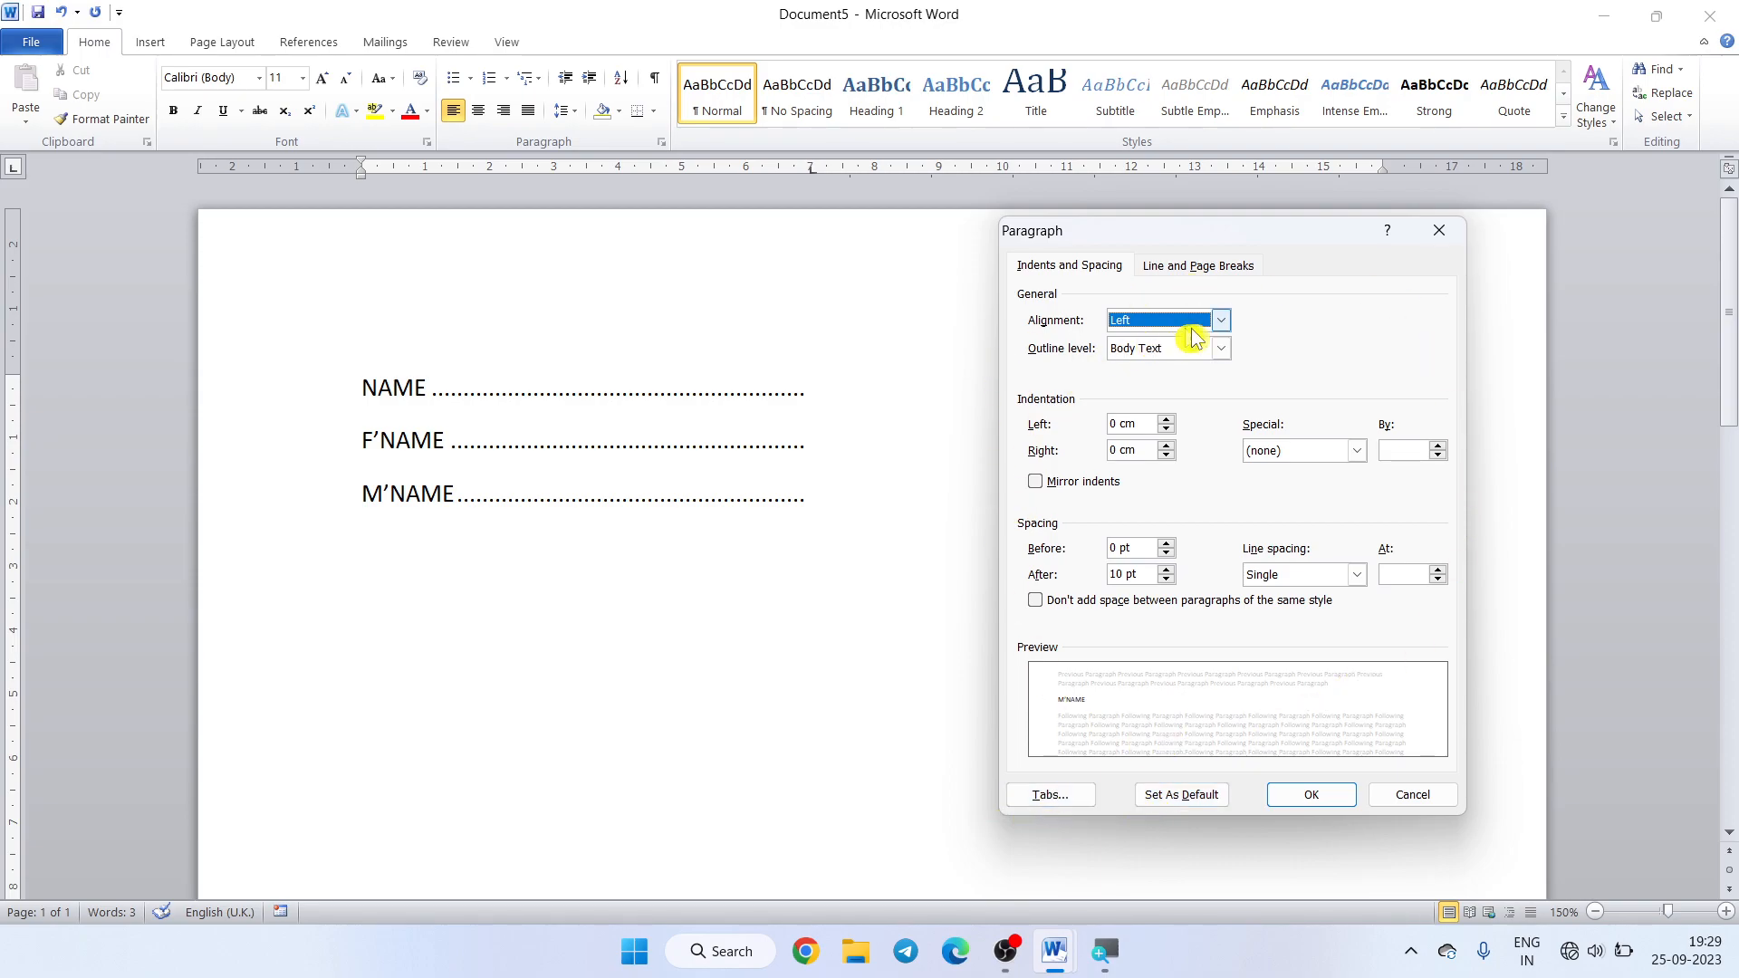
pyautogui.click(1434, 235)
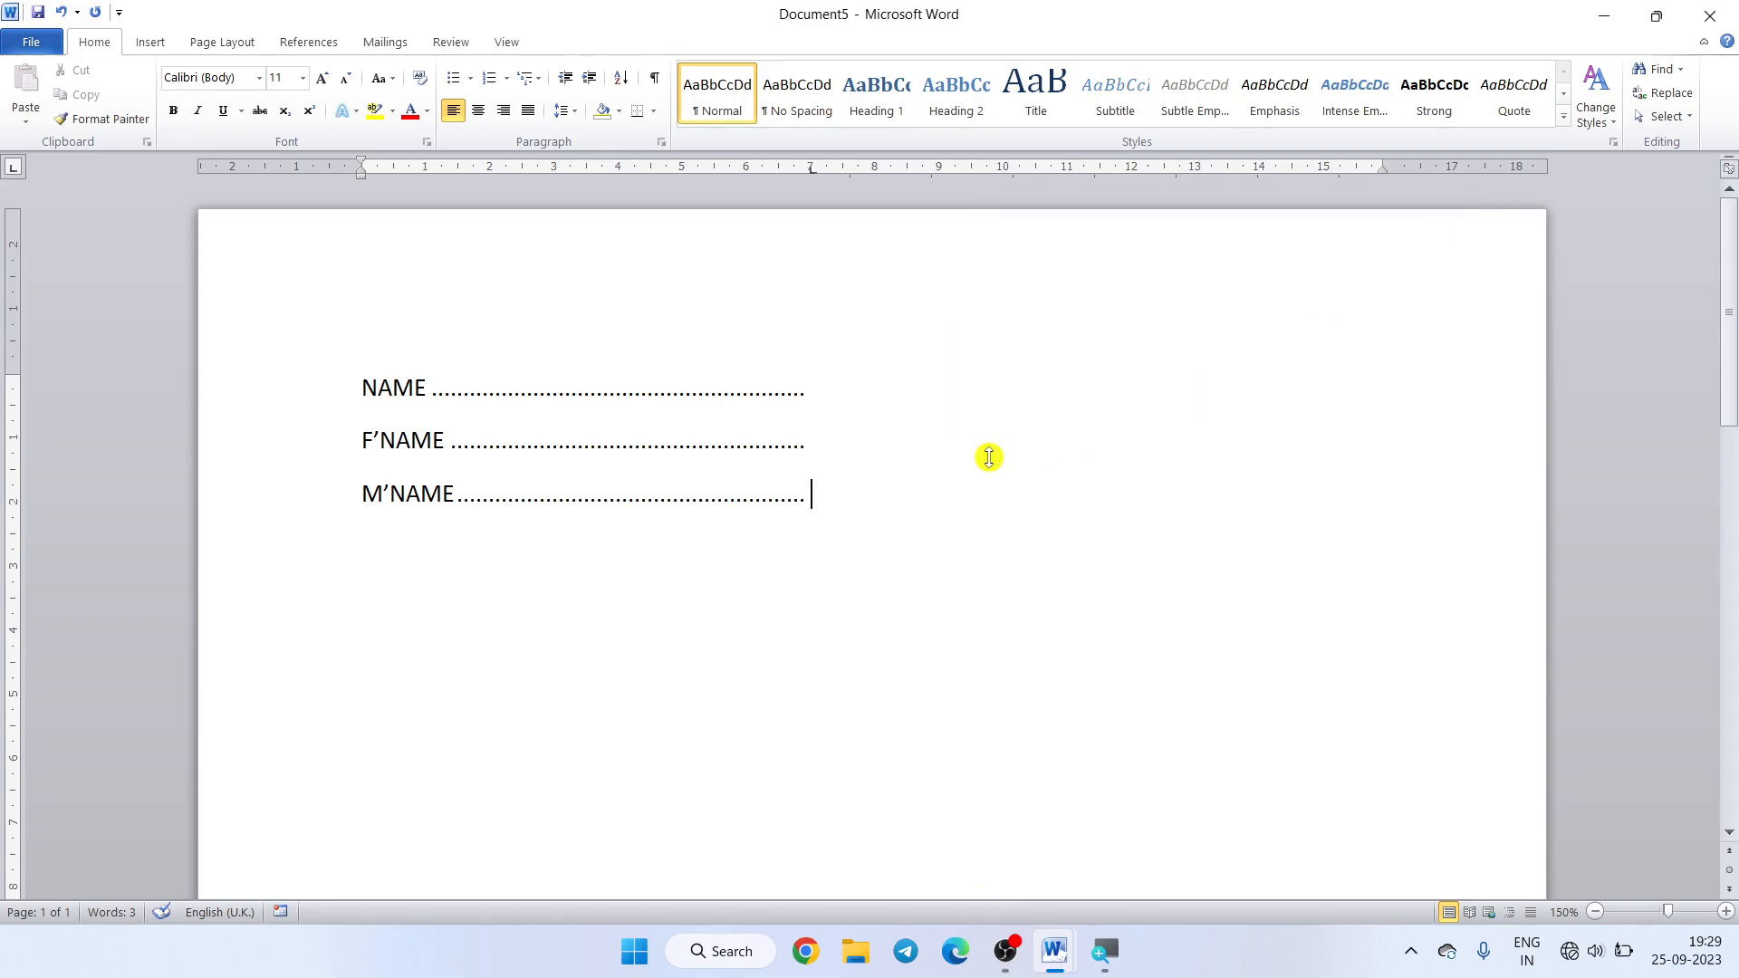
pyautogui.hotkey('ctrl', 'a')
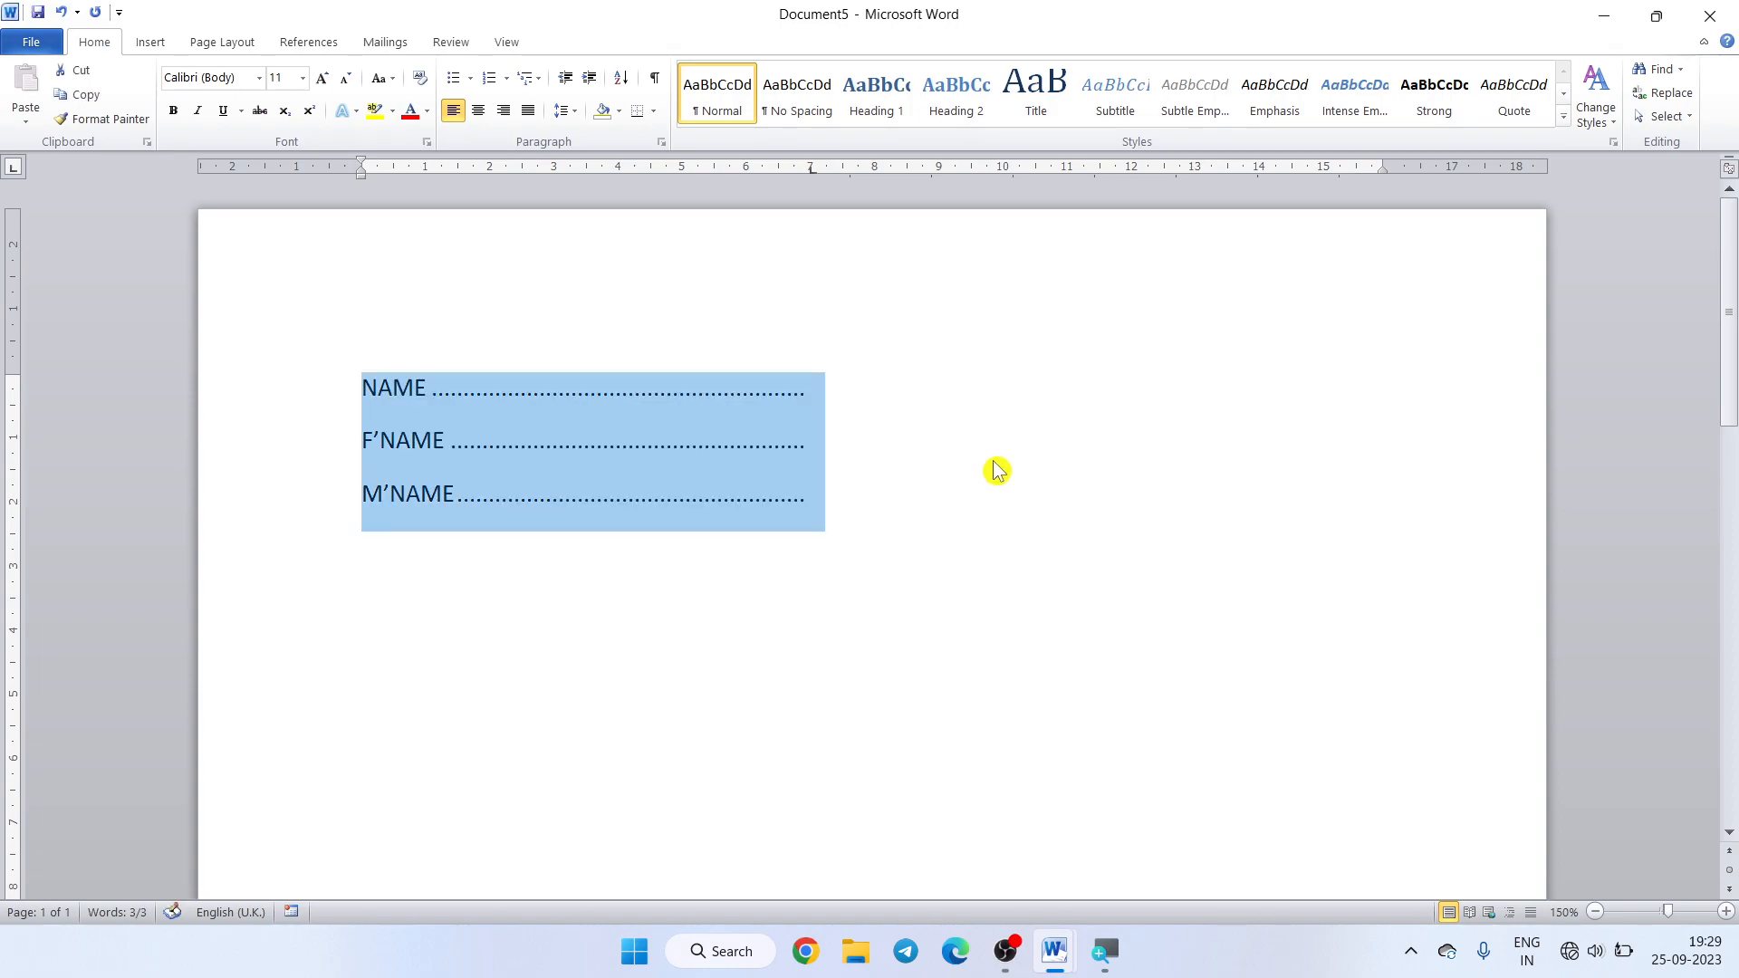
pyautogui.press('Delete')
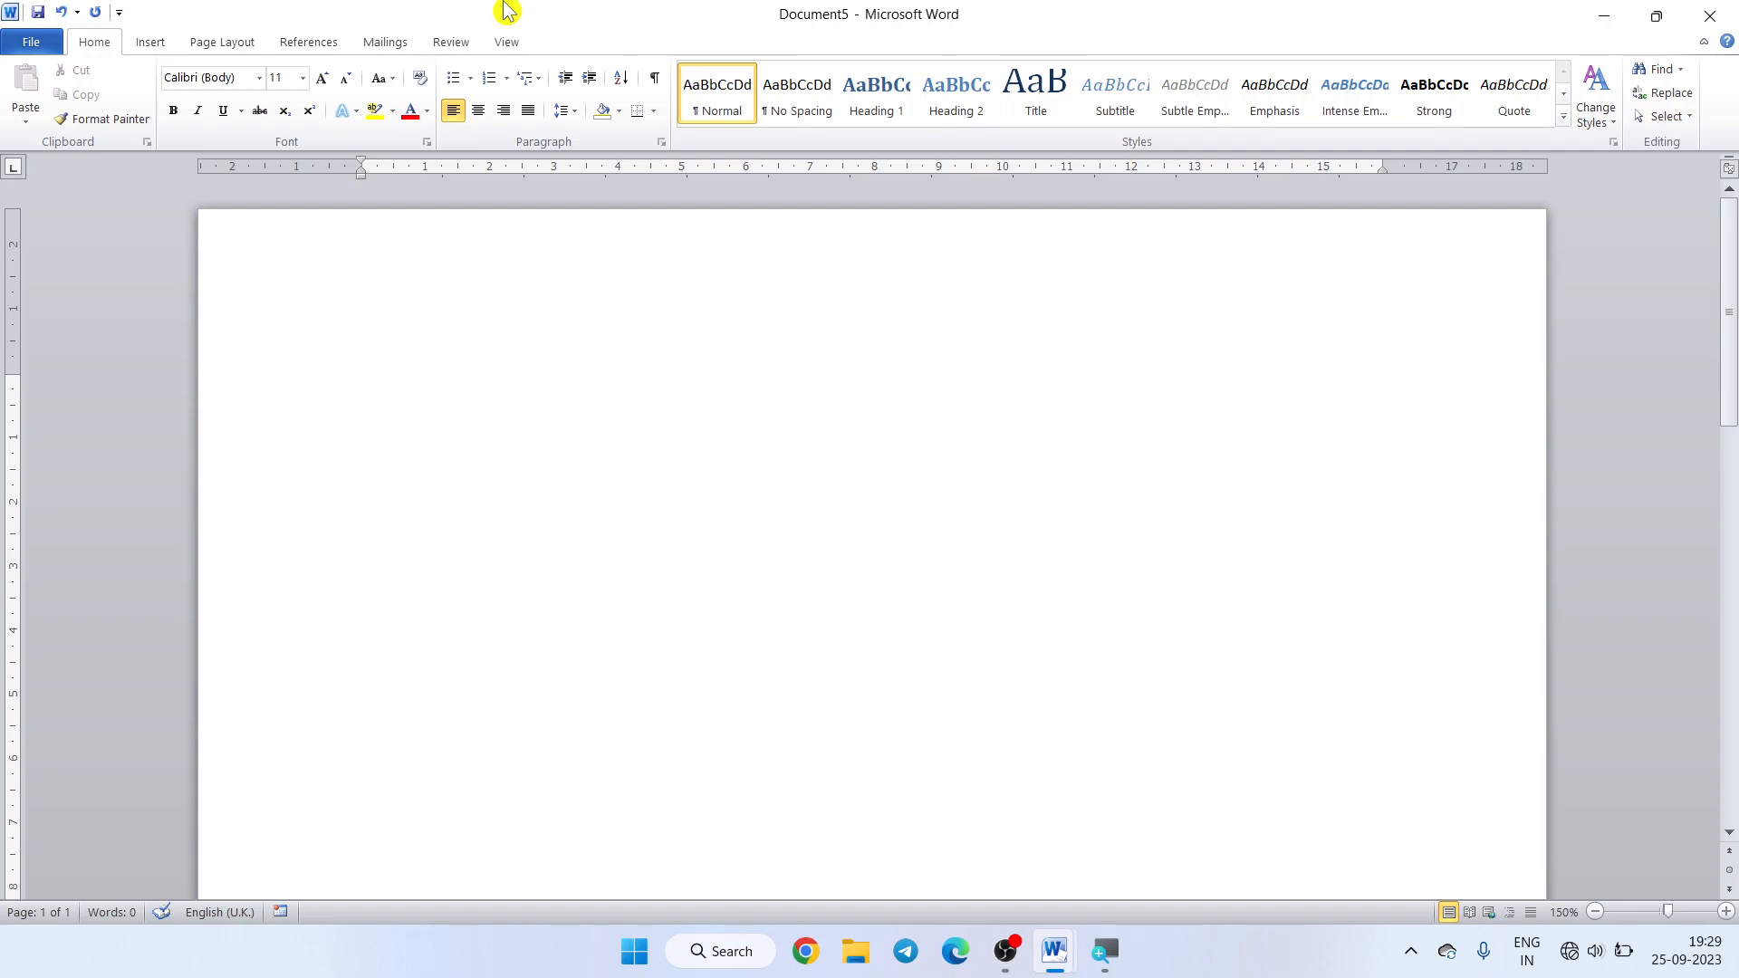
# - Start a list with solid round bullets and enter the items FGHJGJG, JDSGJSDGG and SGGJOGJG
pyautogui.click(506, 80)
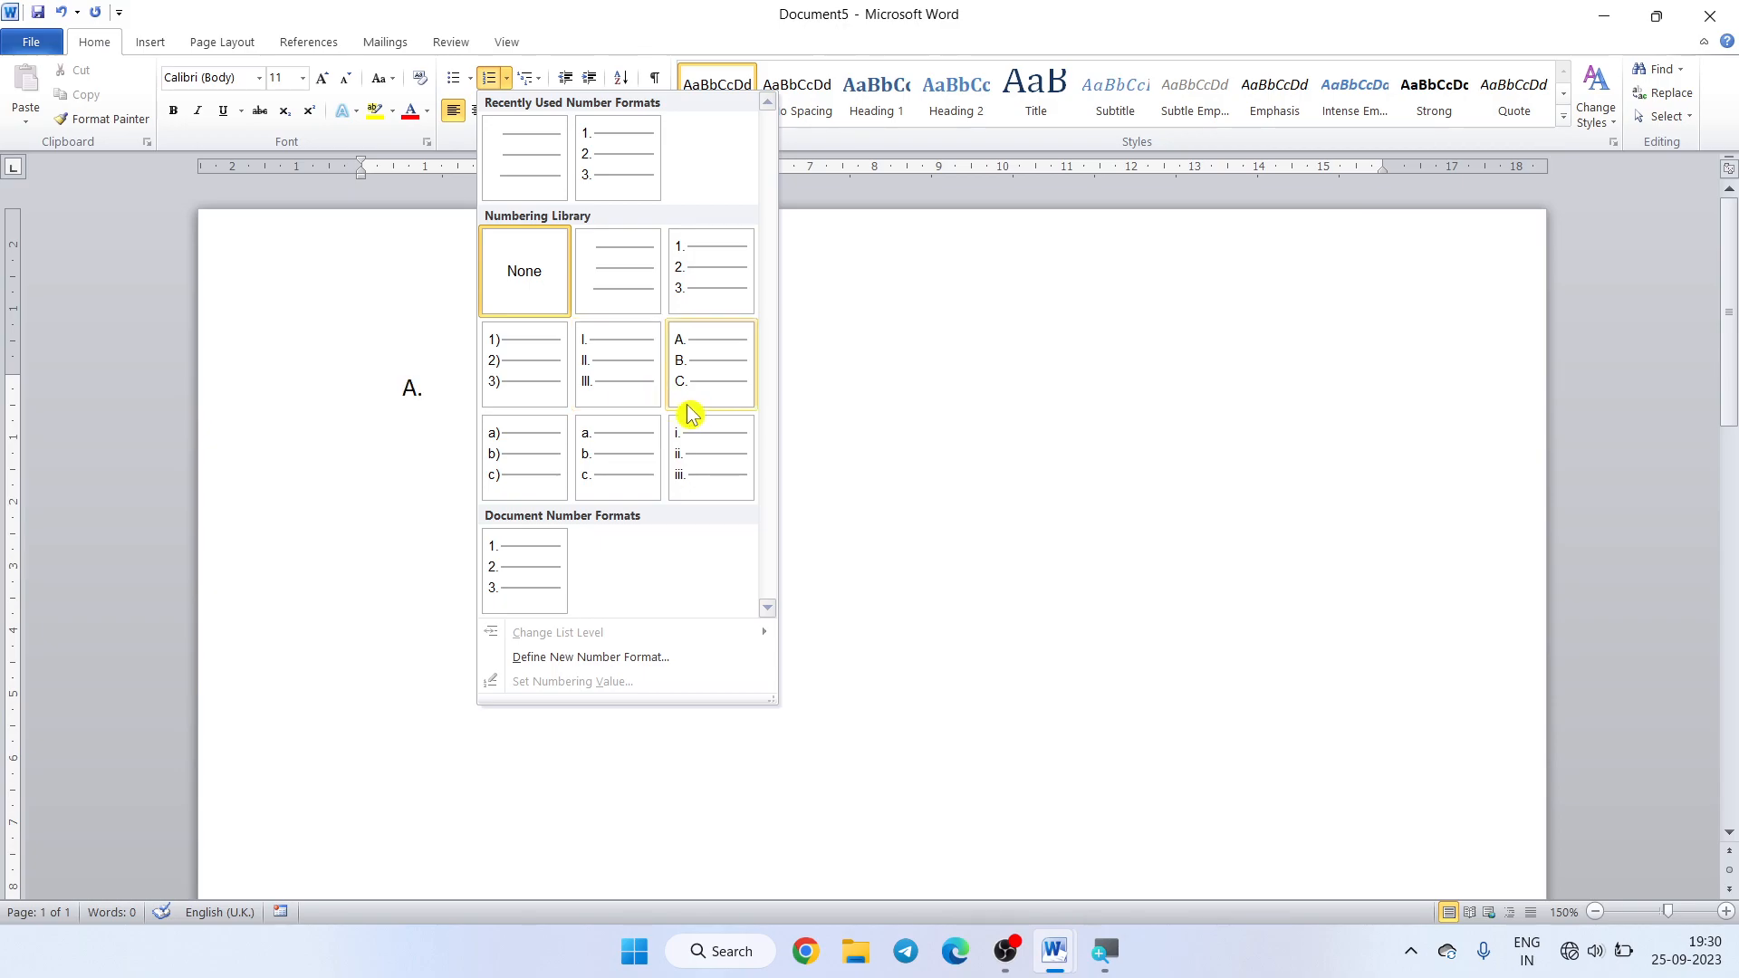
pyautogui.click(802, 393)
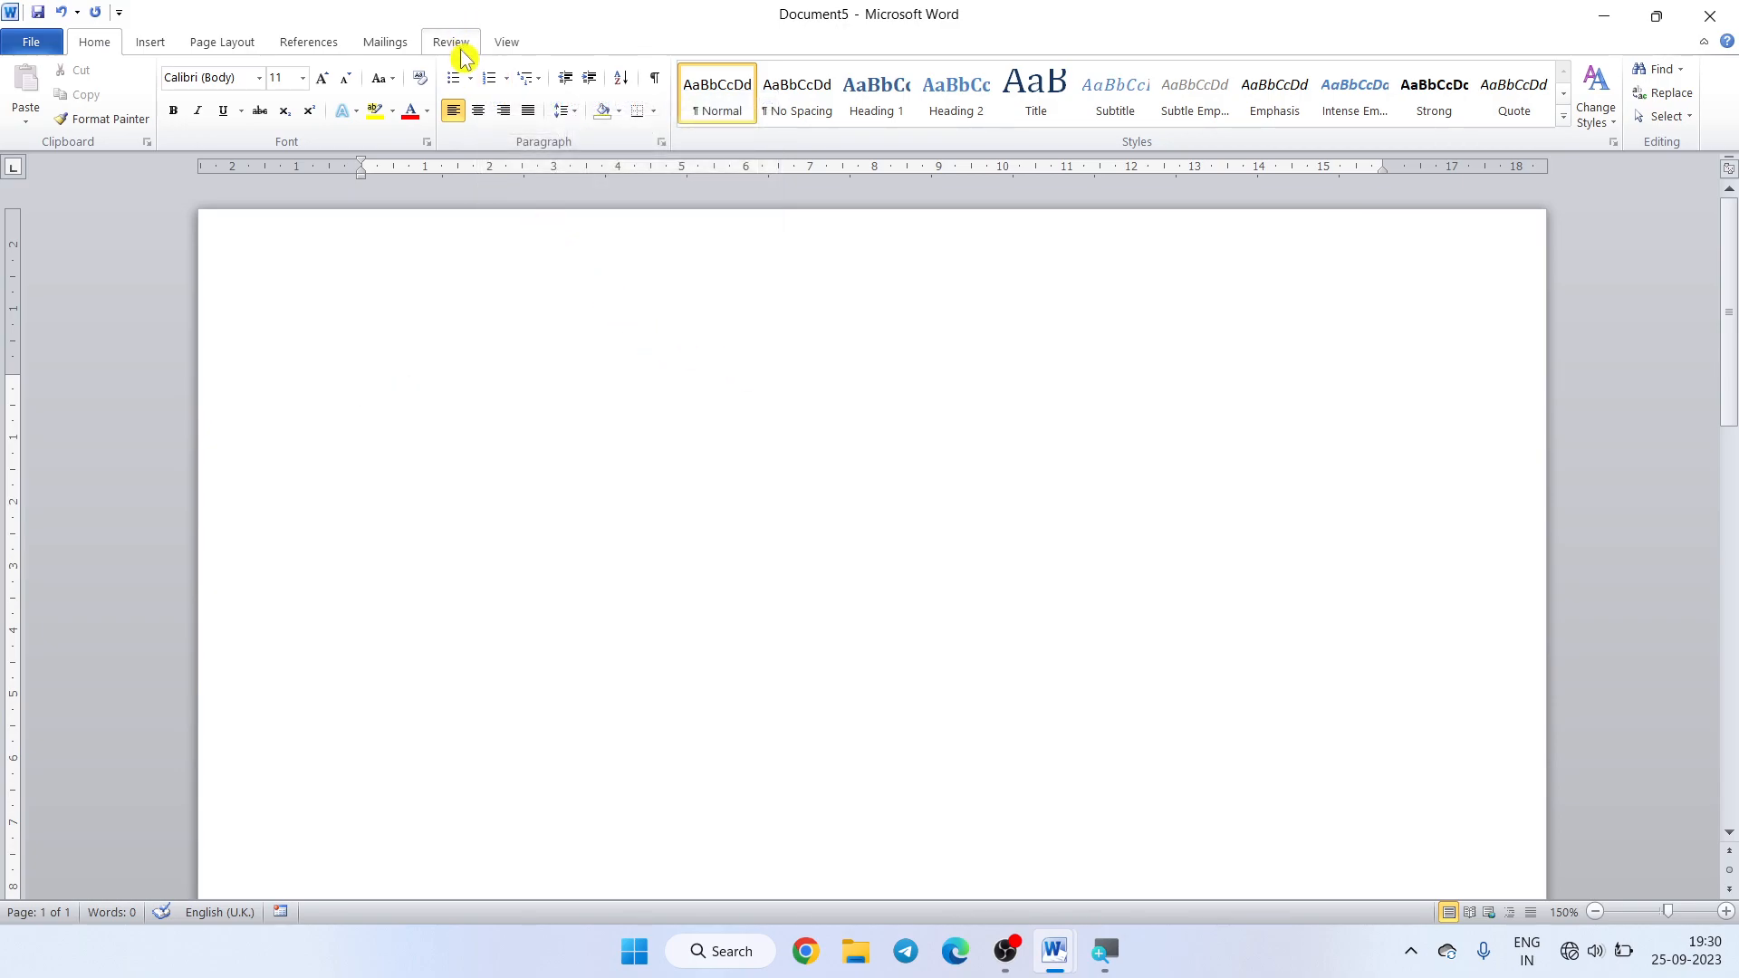
pyautogui.click(472, 84)
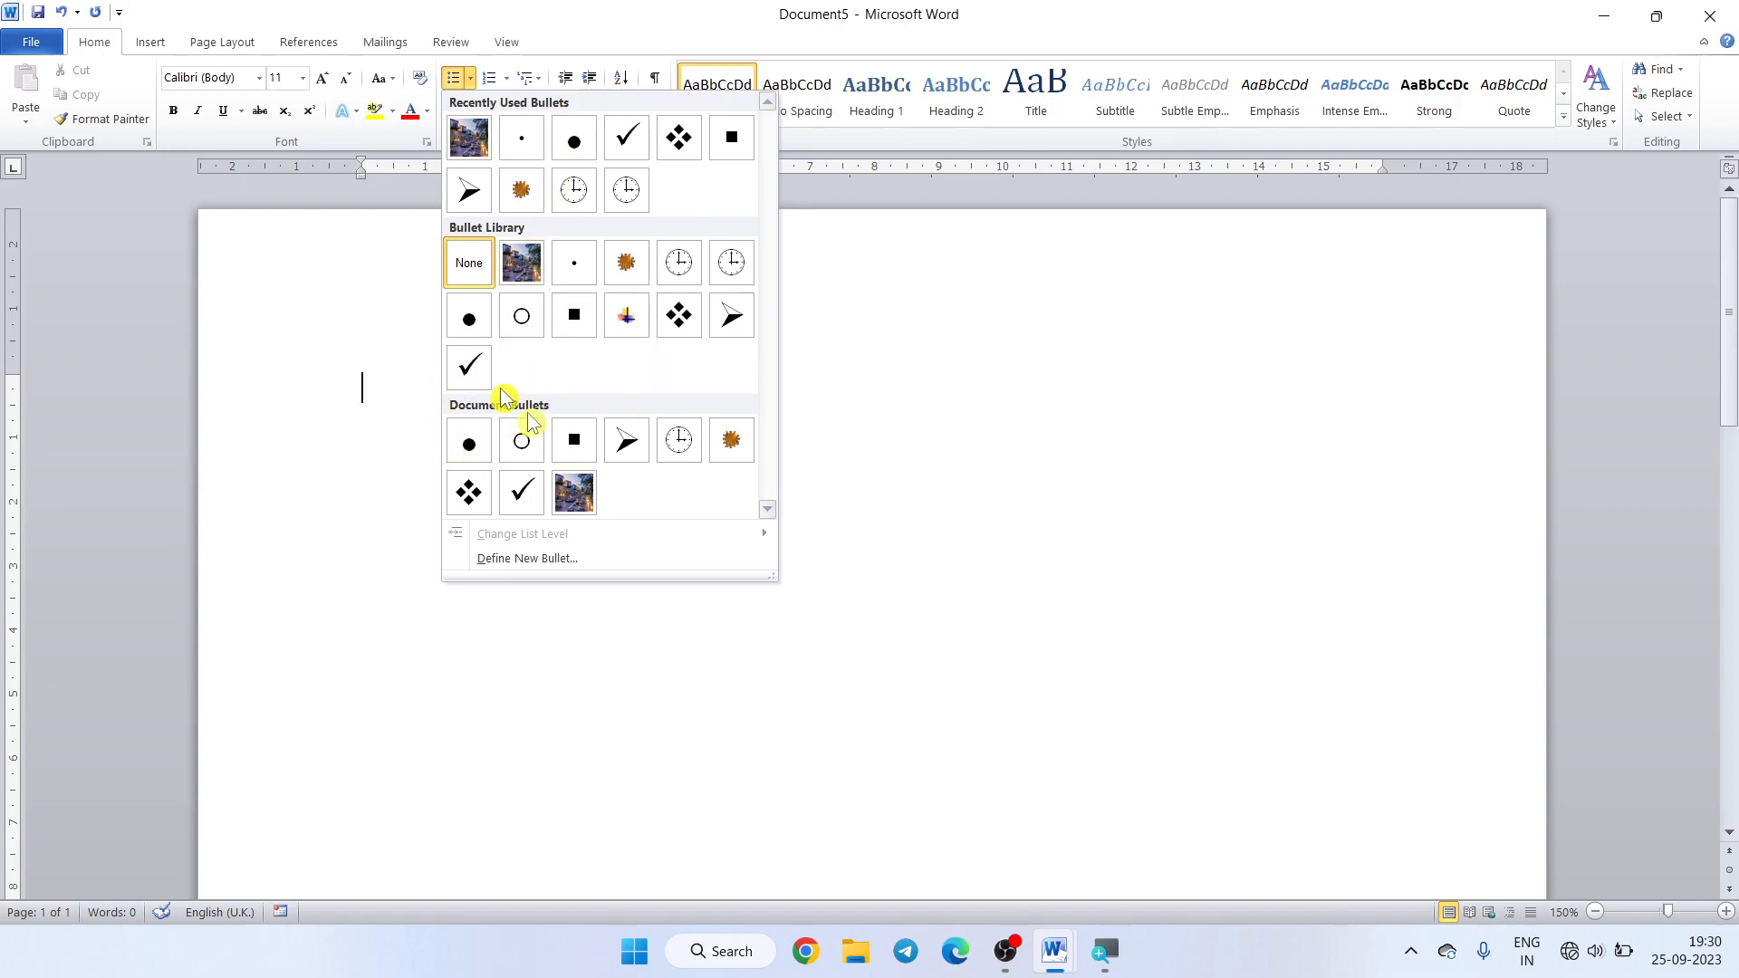
pyautogui.click(477, 325)
pyautogui.write('FGHJGJG ')
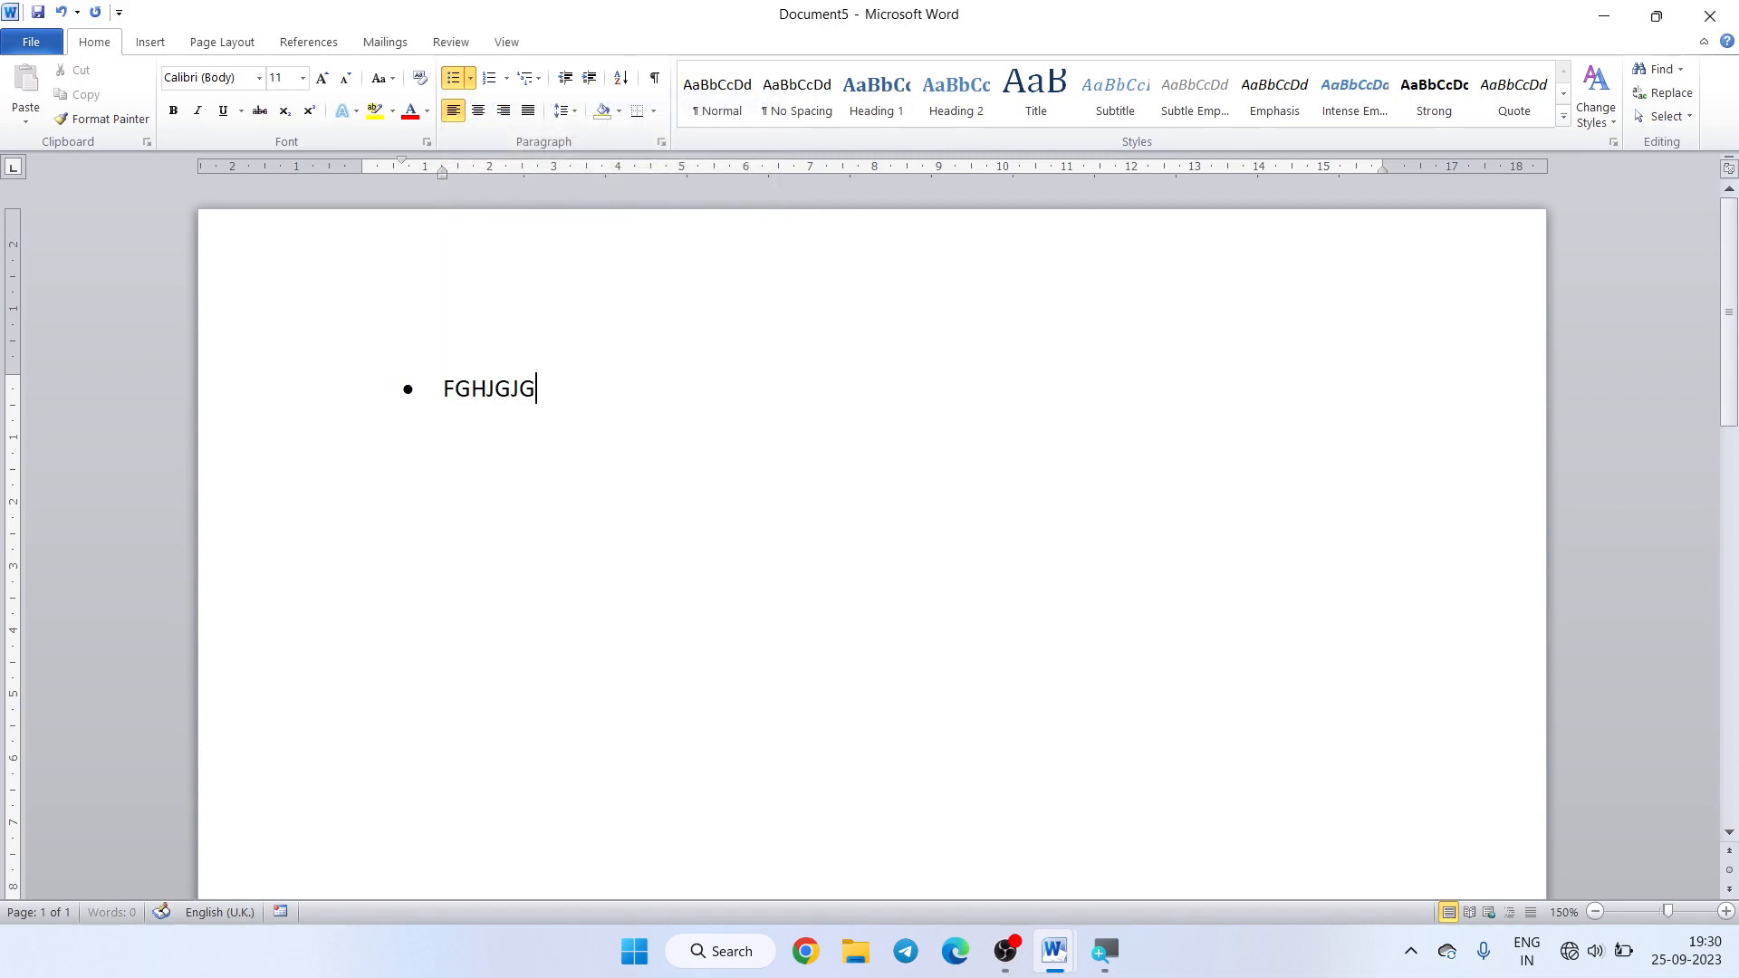
pyautogui.write('JDSGJSDGG')
pyautogui.press('Return')
pyautogui.write('SGGJOGJG')
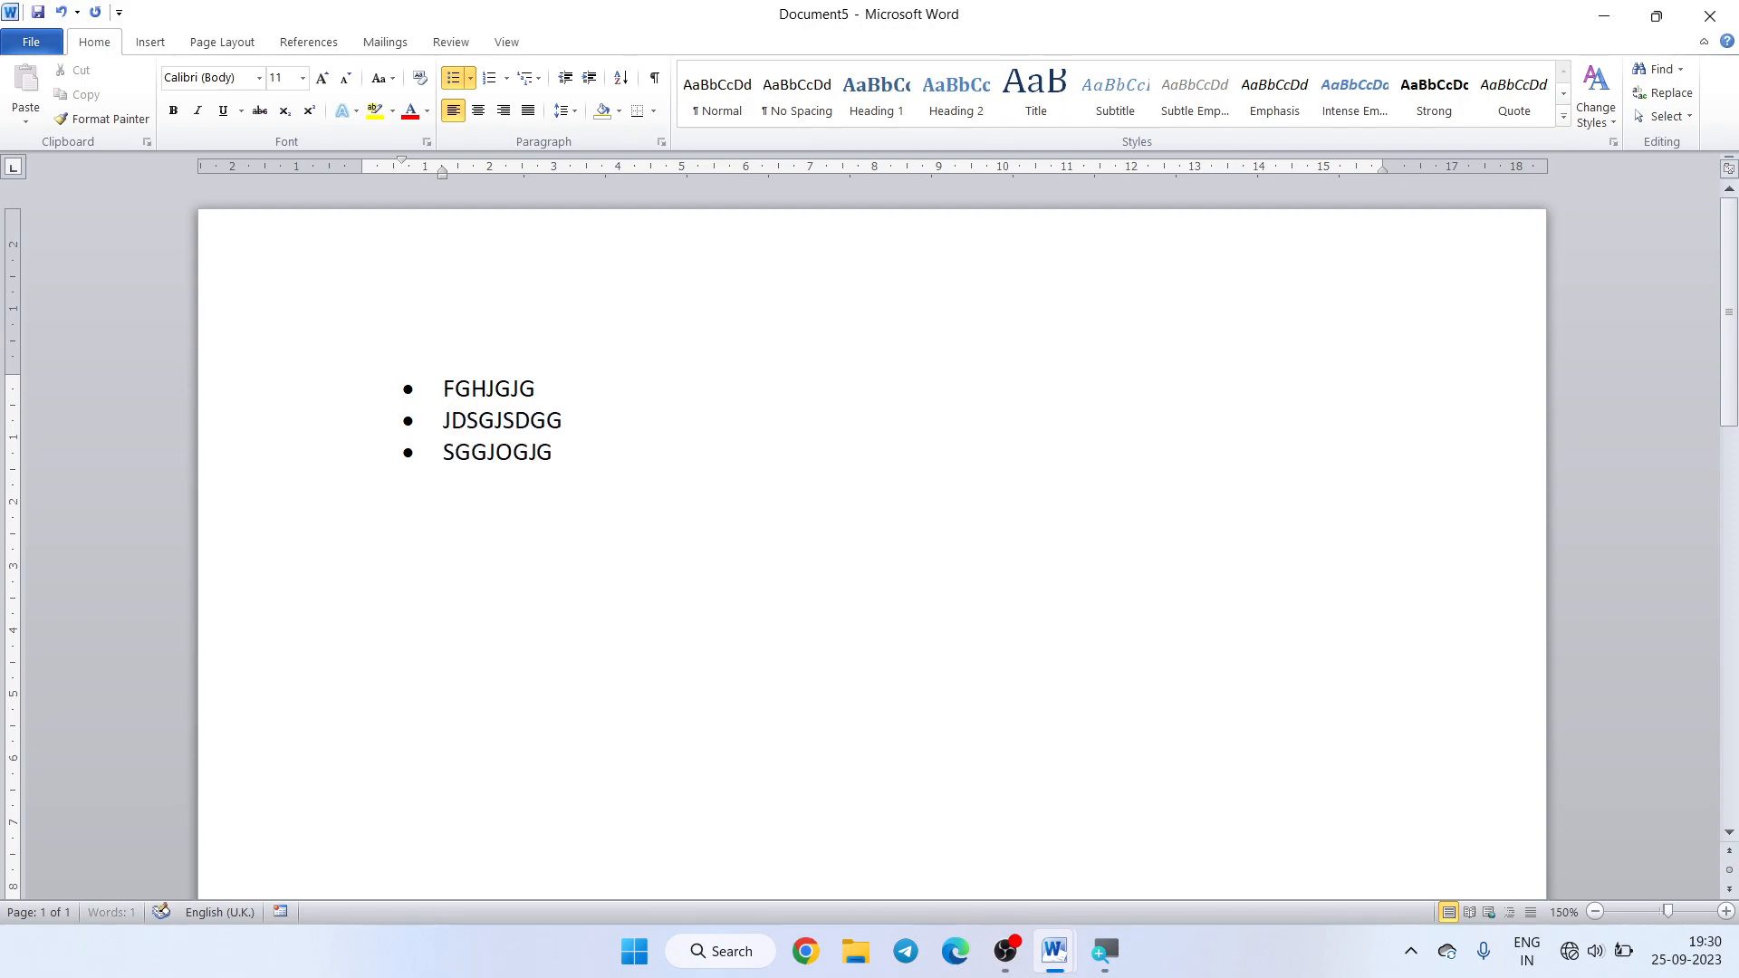
# - Extend the third item to SGGJOGJGGG, add RGRGRGRTER, RTEWRT, TWERTT, T and RT as further round-bulleted items, and end the list
pyautogui.write('GG RGRGRGRTER')
pyautogui.press('Return')
pyautogui.write('RTEWRT')
pyautogui.press('Return')
pyautogui.write('TWERTT')
pyautogui.press('Return')
pyautogui.write('RT')
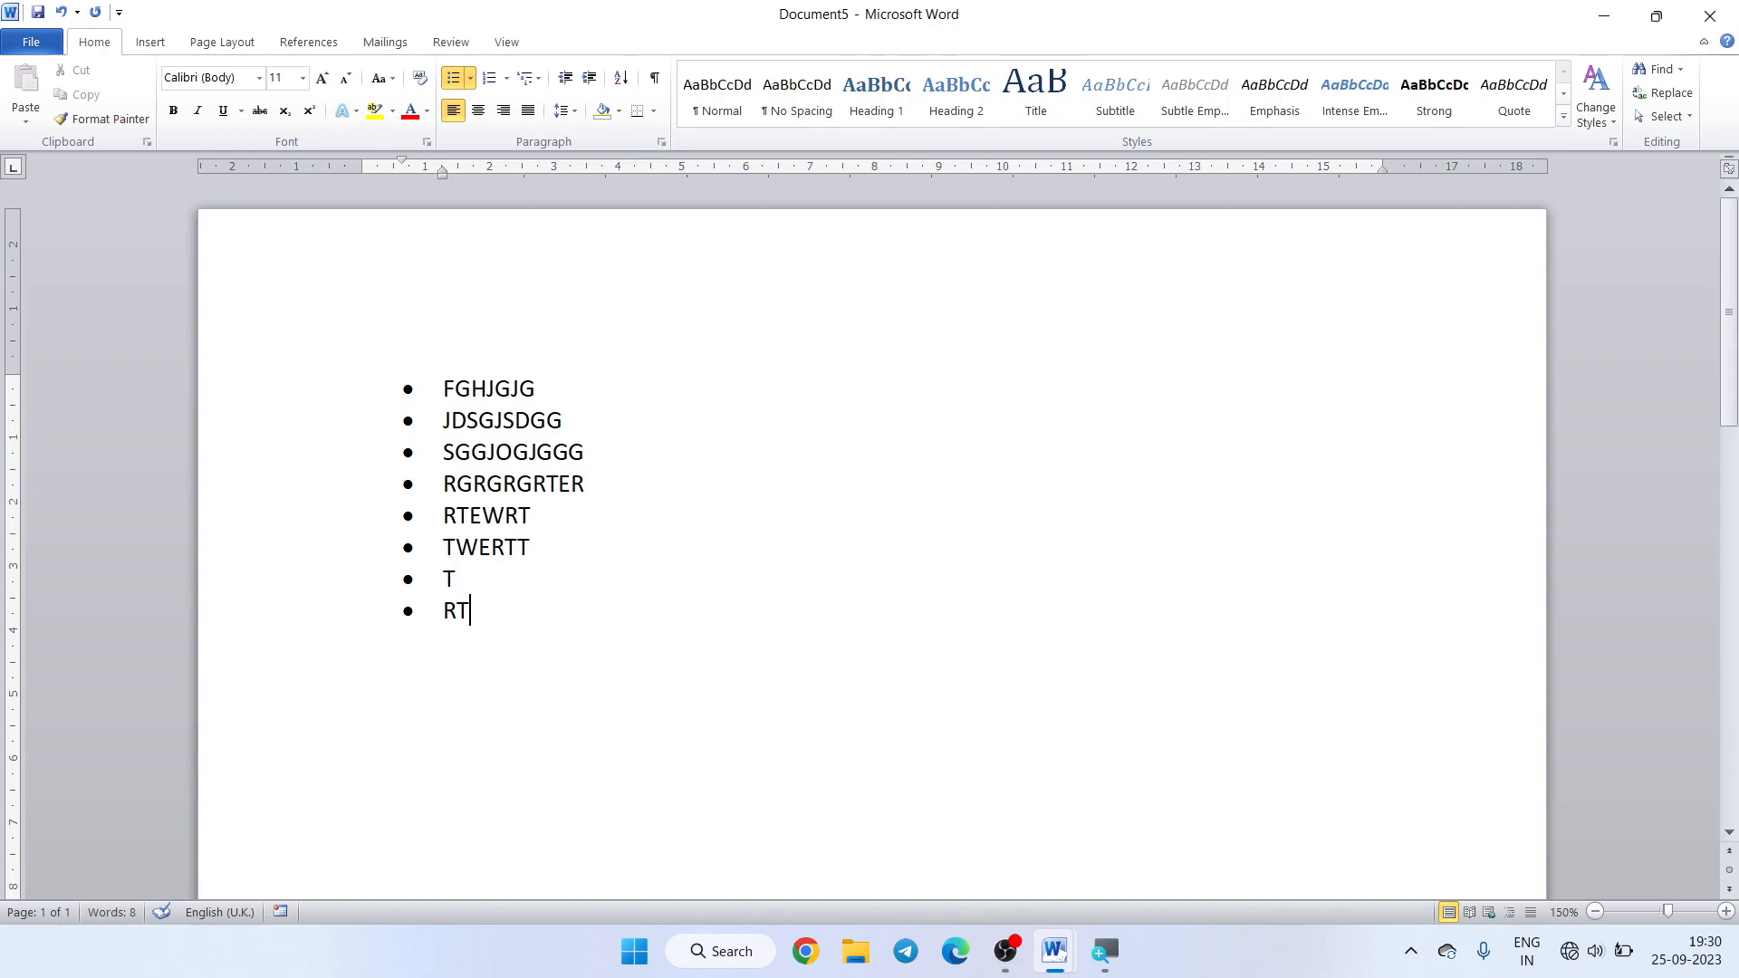
pyautogui.press('Return')
pyautogui.press('Return')
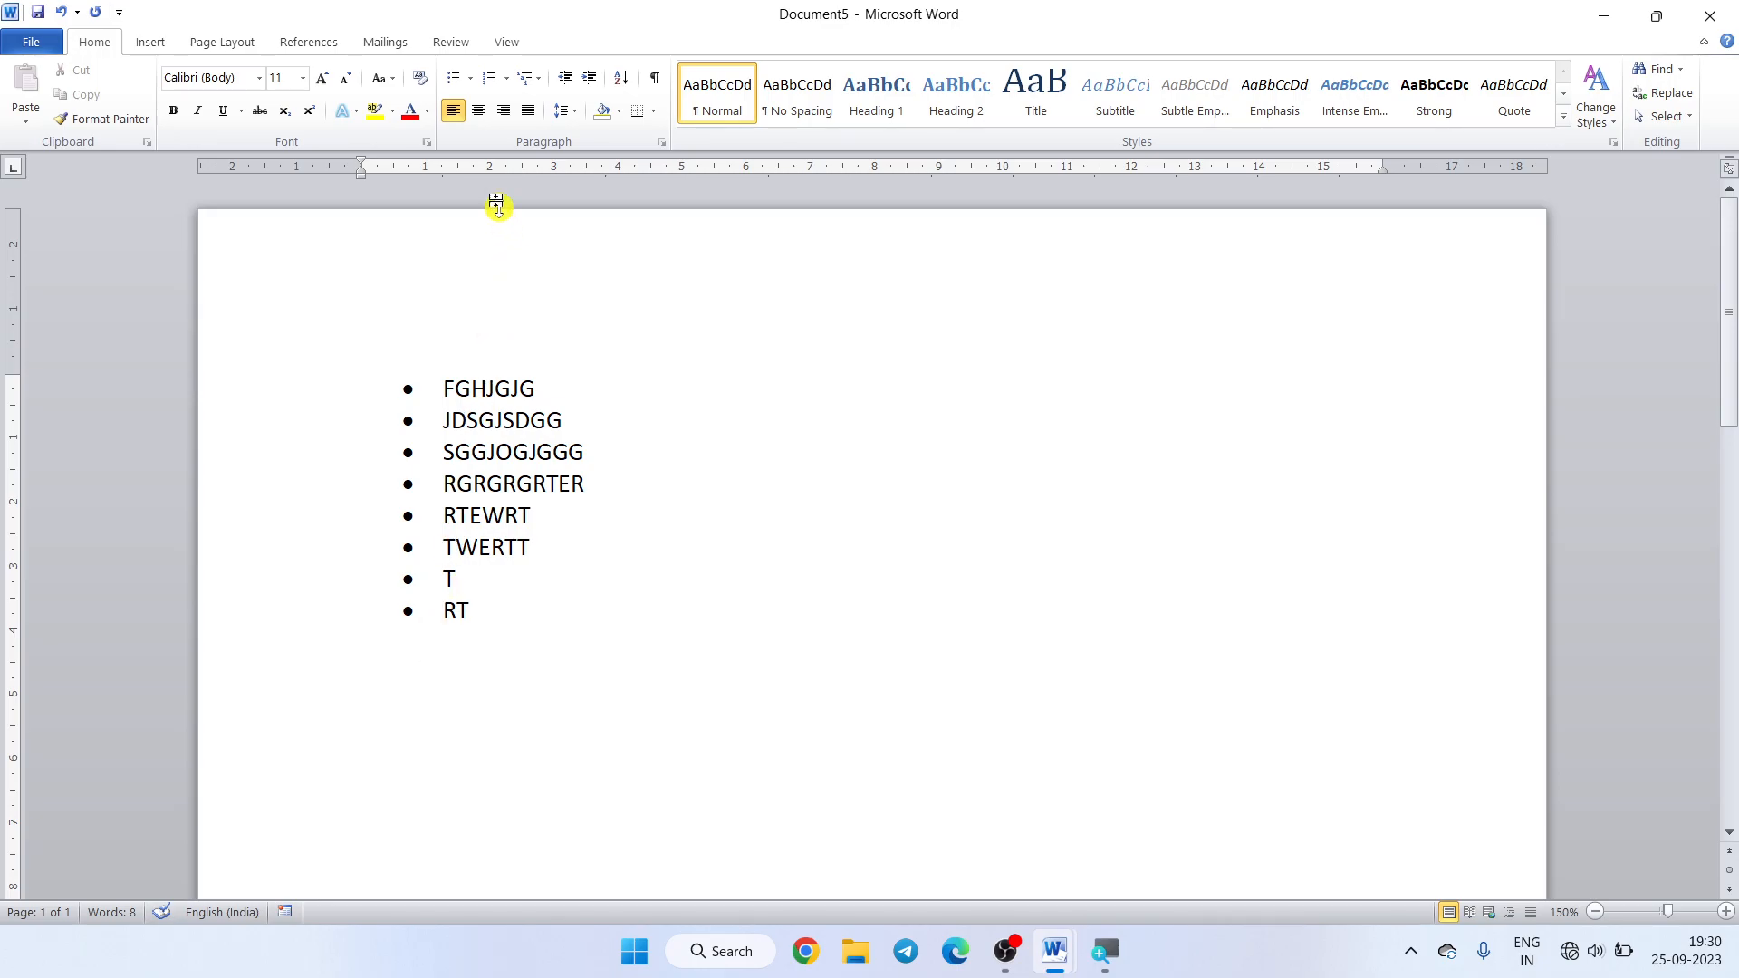
# - Add an arrow-bulleted list below with the items GJRJGRG, GREGKRGREG, REGREJGOJGRG and GREGRG, and end the list
pyautogui.click(470, 78)
pyautogui.click(468, 184)
pyautogui.write('GJRJGRG')
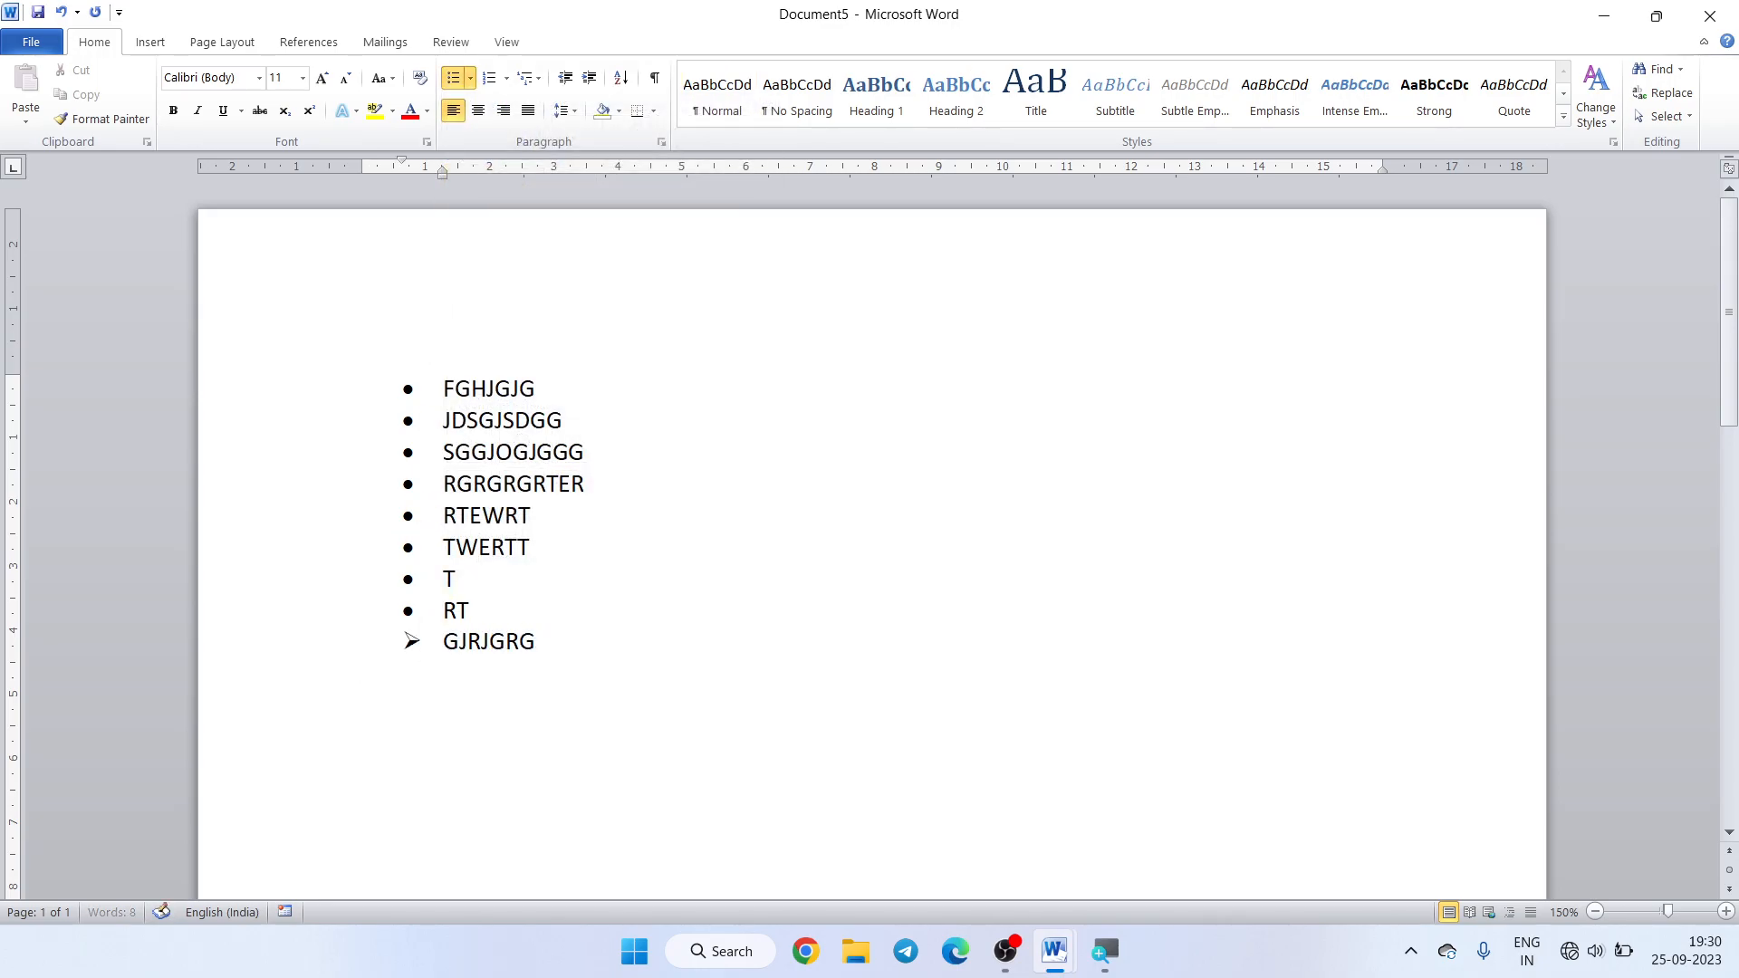
pyautogui.press('Return')
pyautogui.write('GREGKRGREG')
pyautogui.press('Return')
pyautogui.write('REGREJGOJGRG')
pyautogui.press('Return')
pyautogui.write('GREGRG')
pyautogui.press('Return')
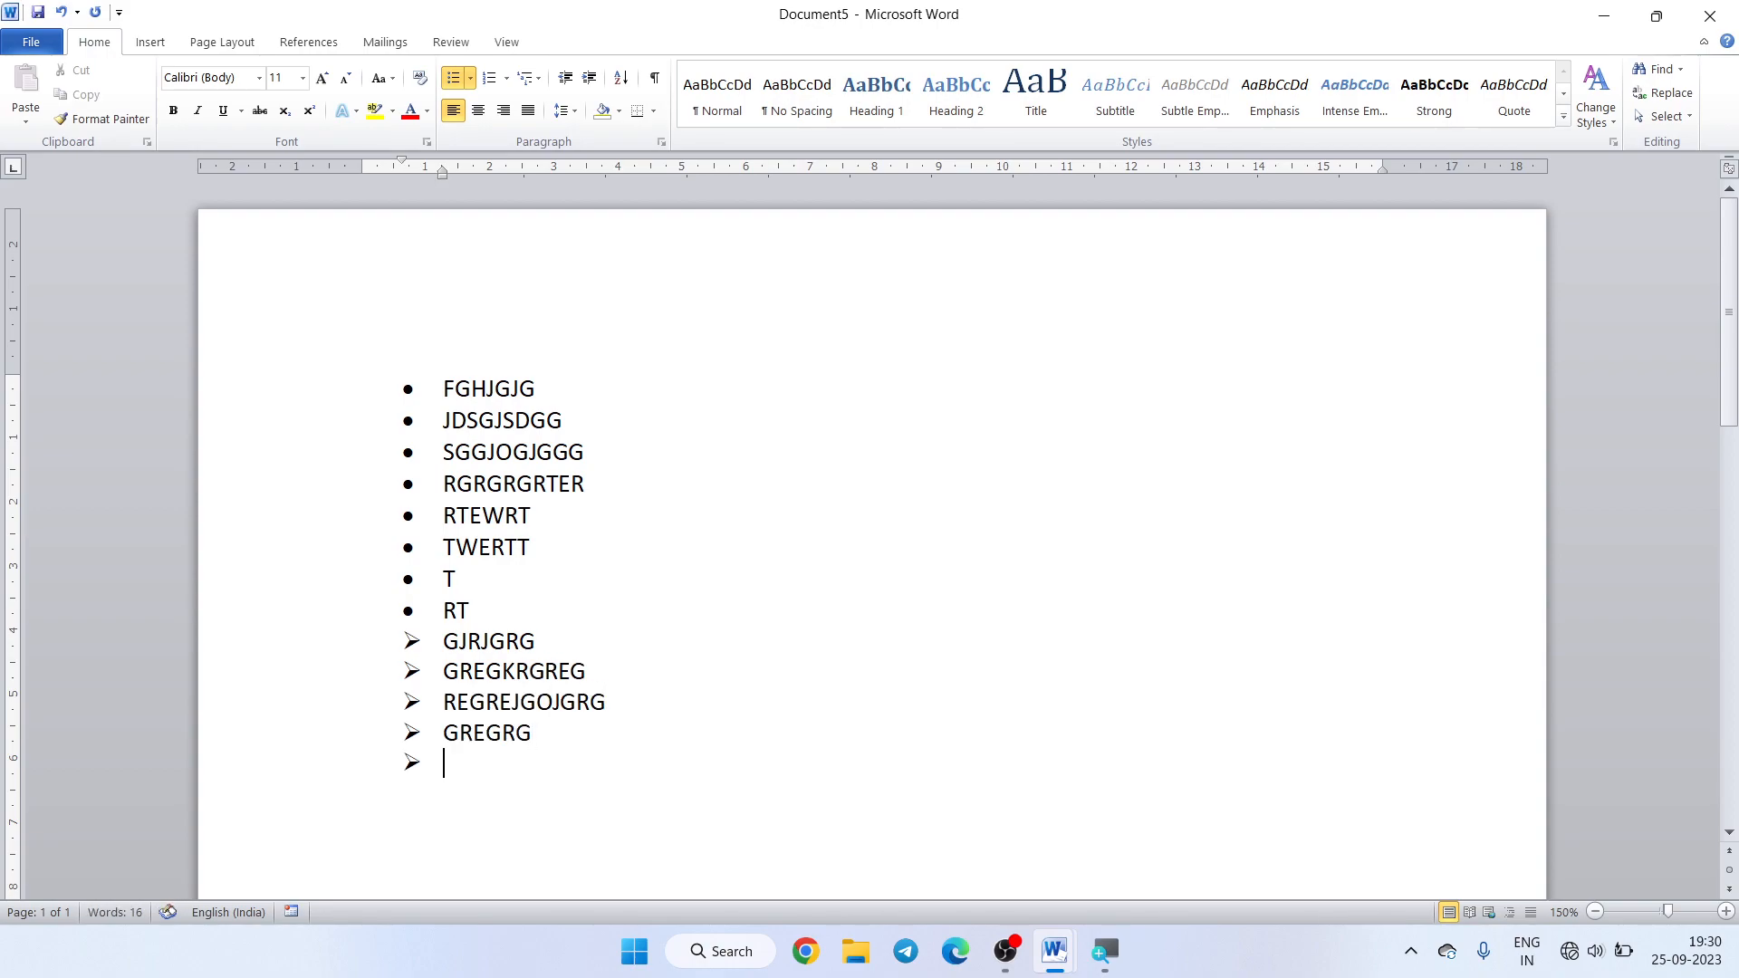
pyautogui.press('Return')
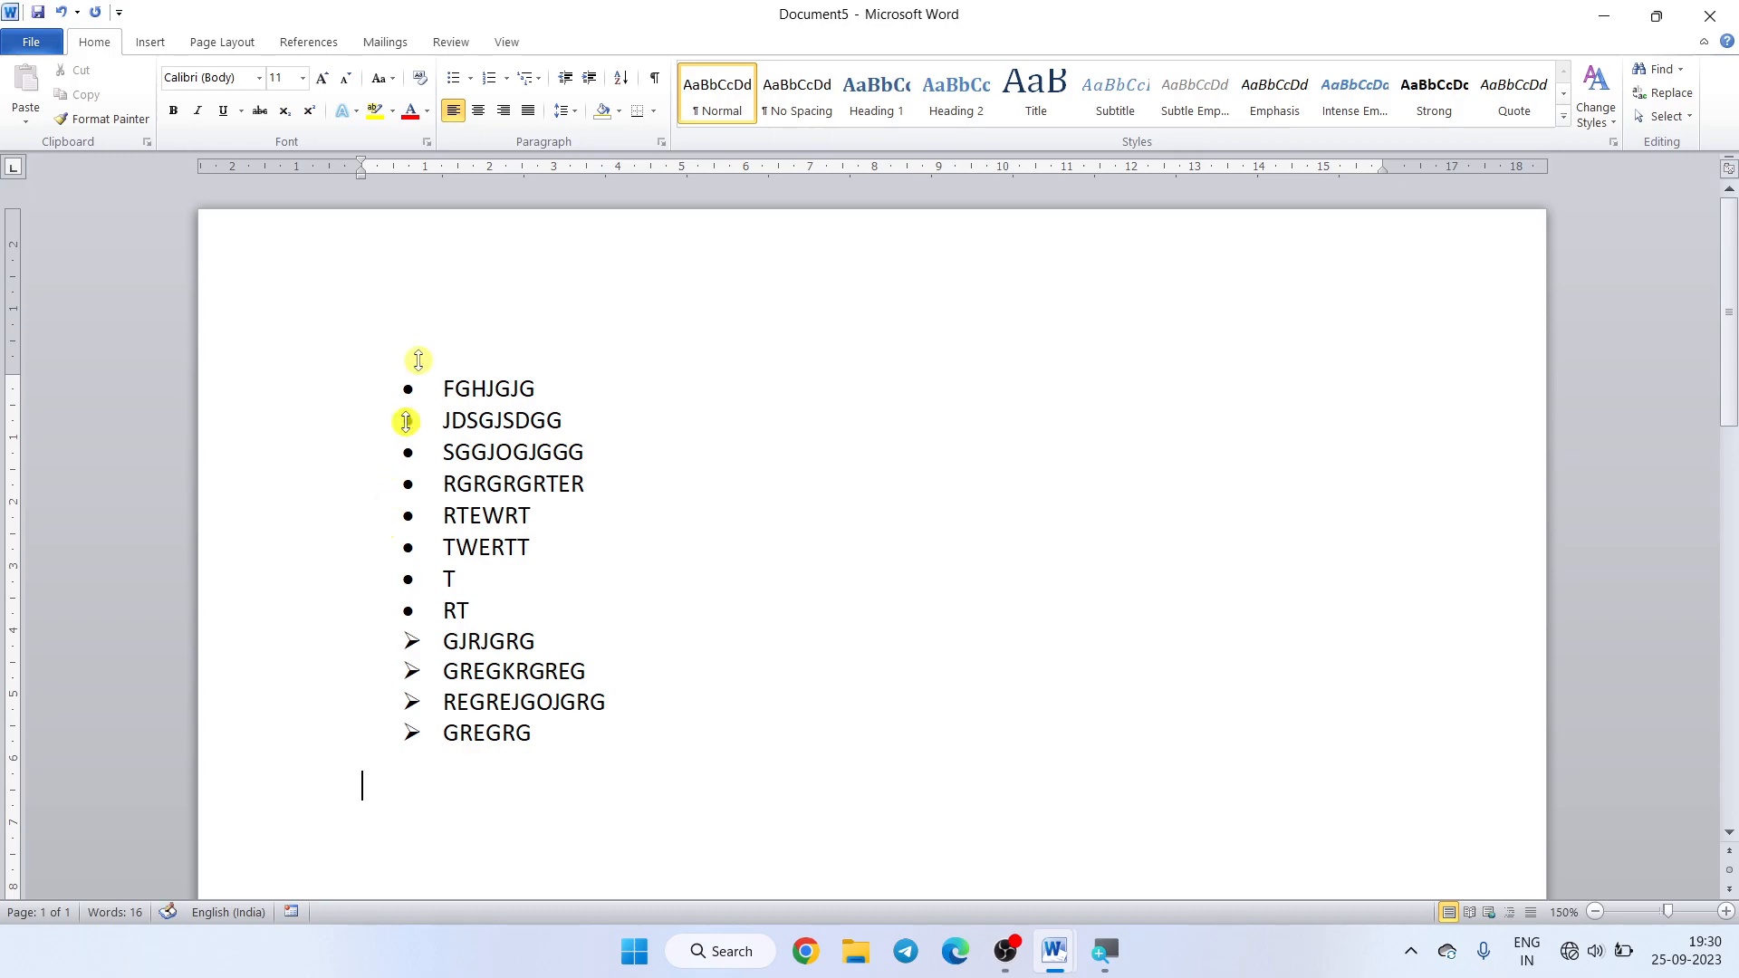
# - Add a check-mark bulleted list below with the items RGJKRDHRHT, HTRHTRIHTRJH, TRJTRJITJT and JTRJOITJTRJ
pyautogui.click(472, 82)
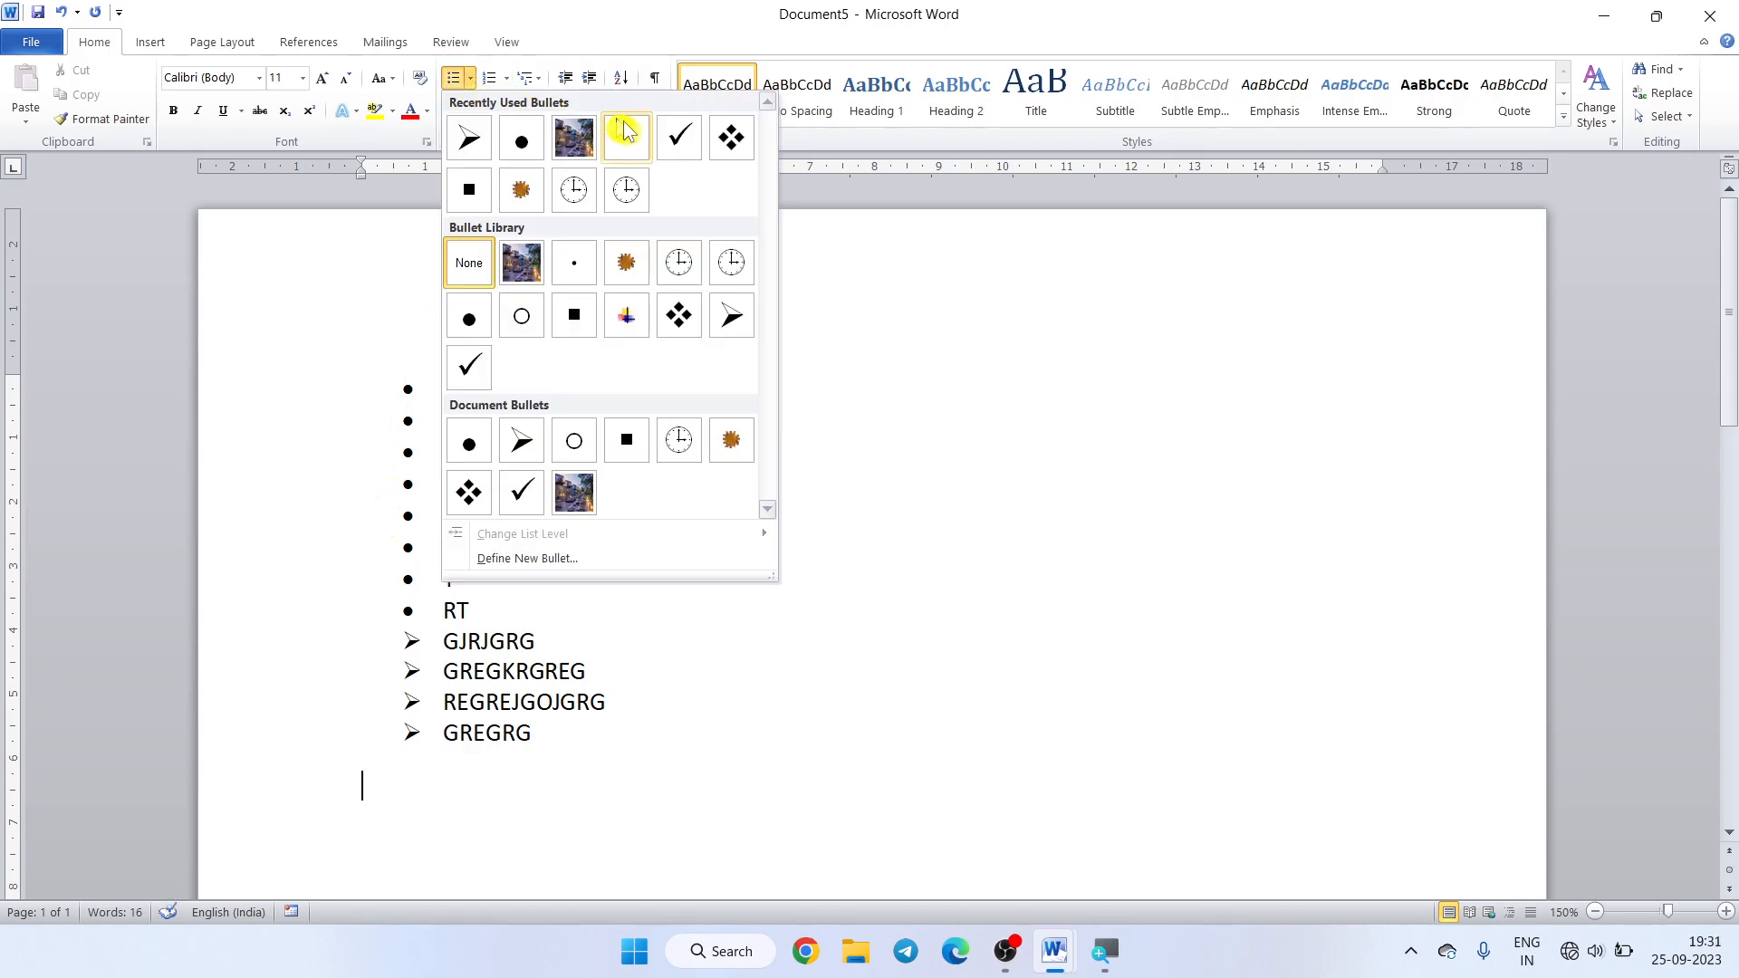
pyautogui.click(666, 147)
pyautogui.write('RGJKRDHRHT')
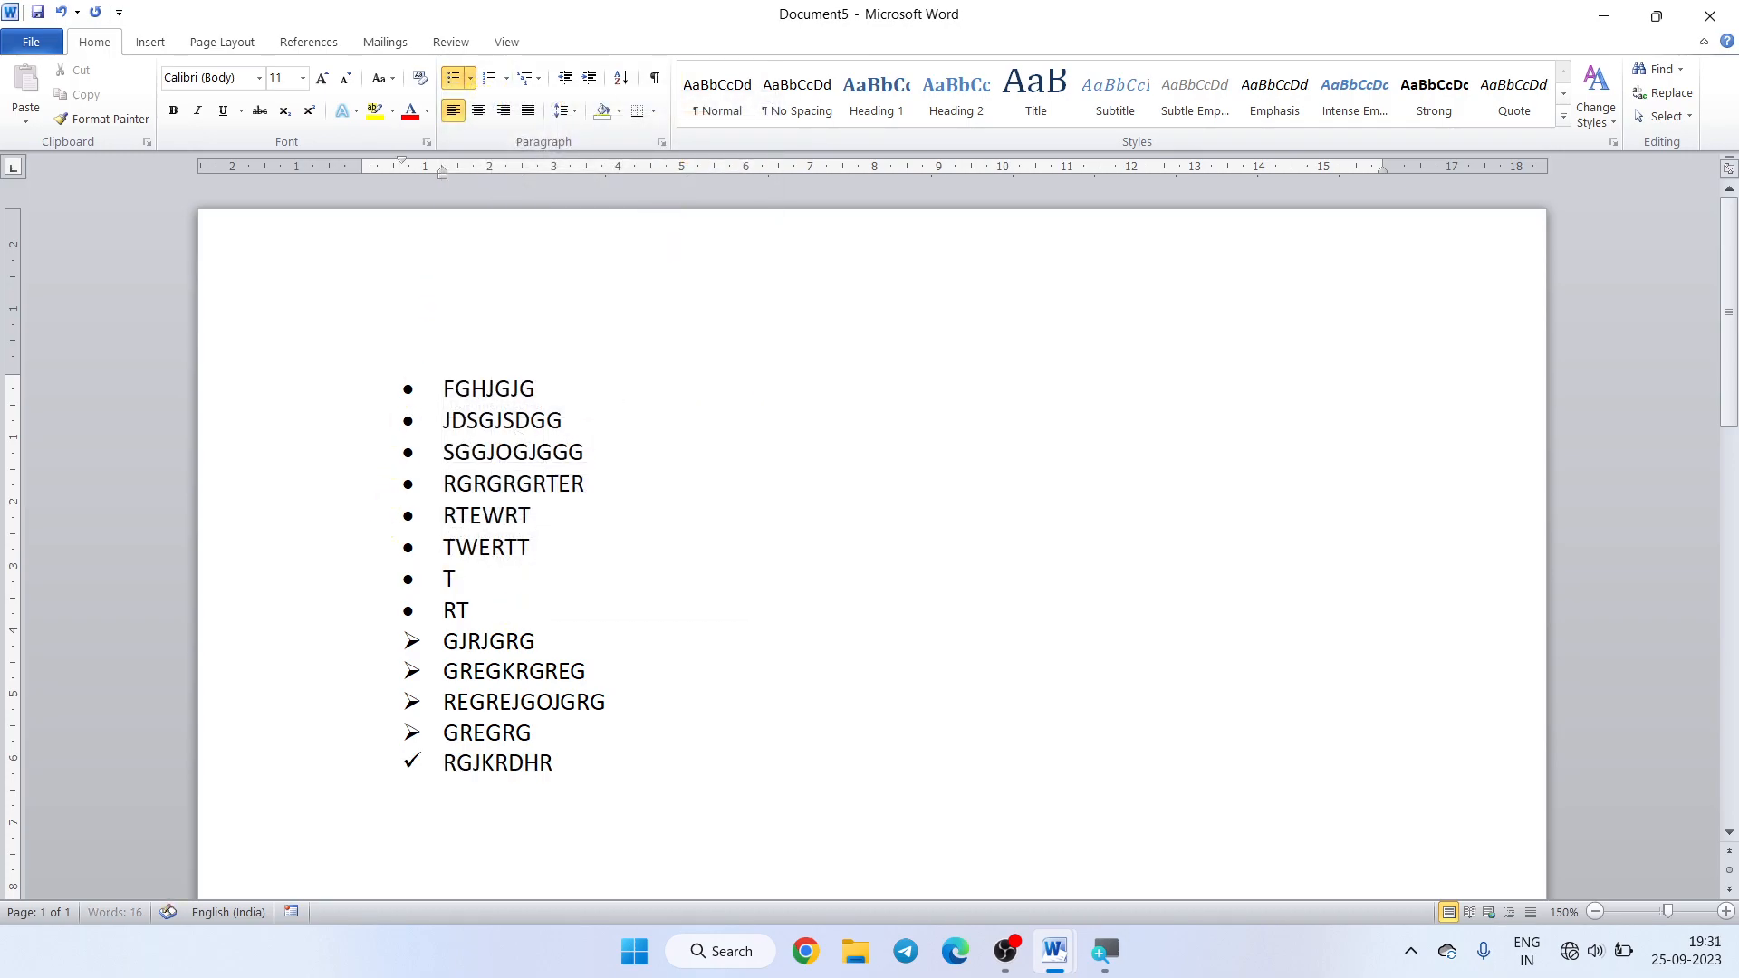
pyautogui.press('Return')
pyautogui.write('HTRHTRIHTRJH')
pyautogui.press('Return')
pyautogui.write('TRJTRJITJT')
pyautogui.press('Return')
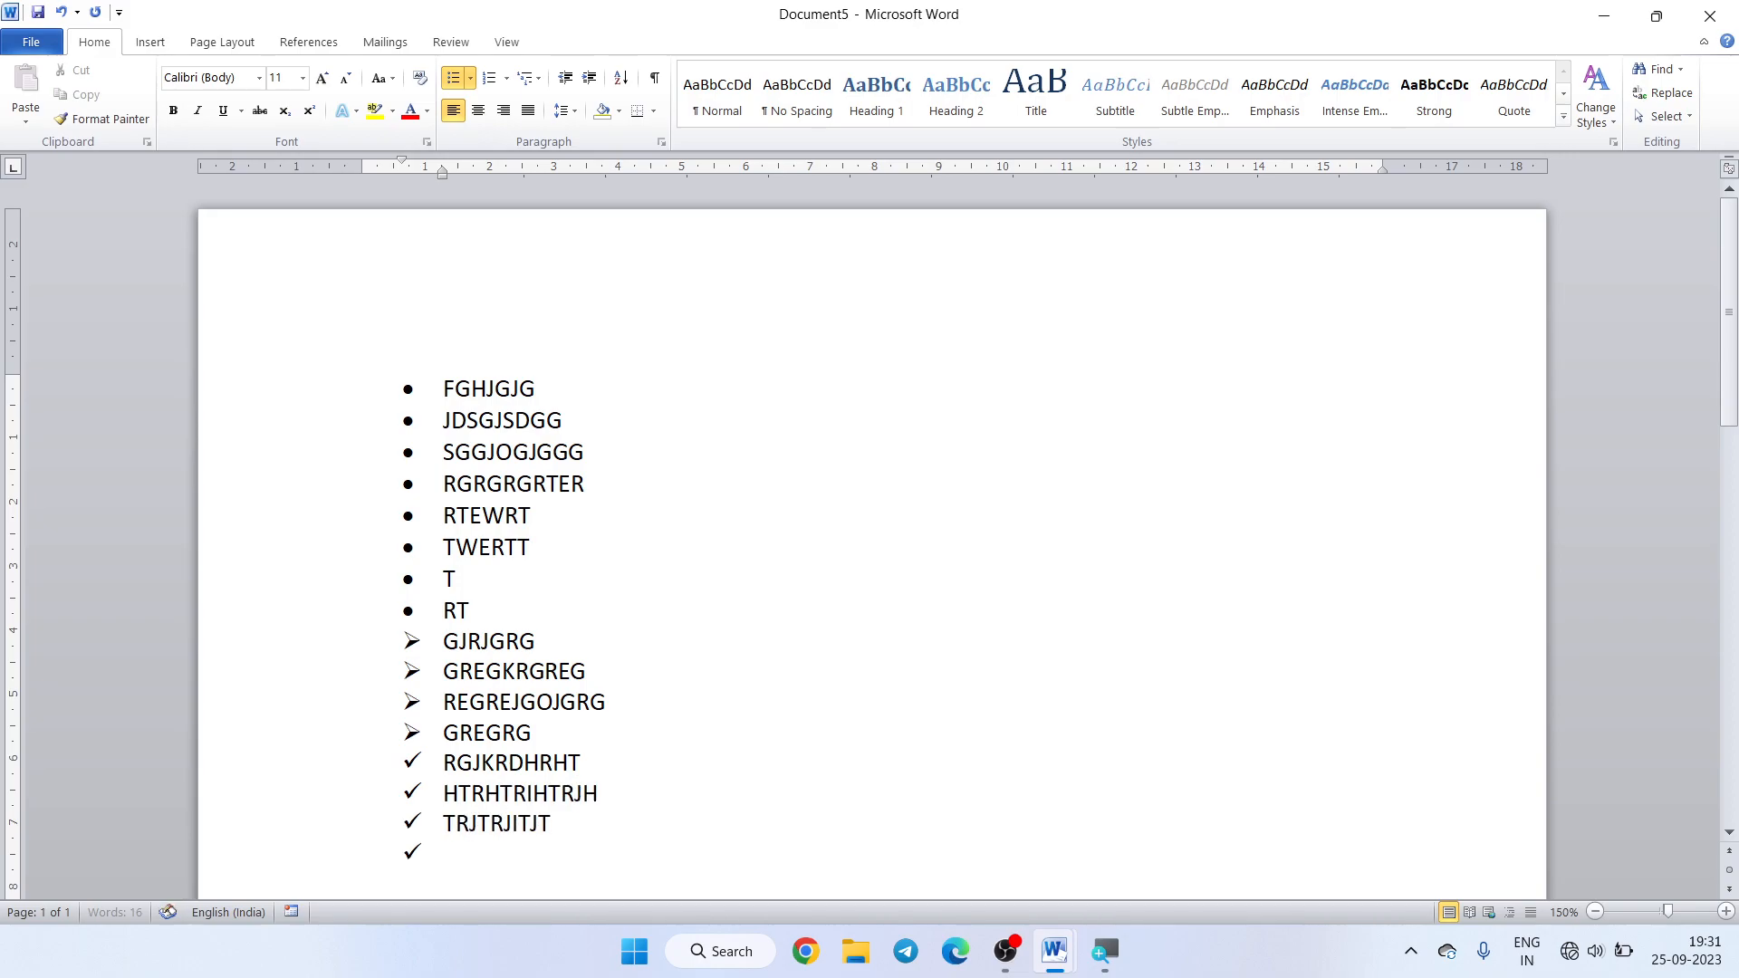
pyautogui.write('JTRJOITJTRJ')
pyautogui.press('Return')
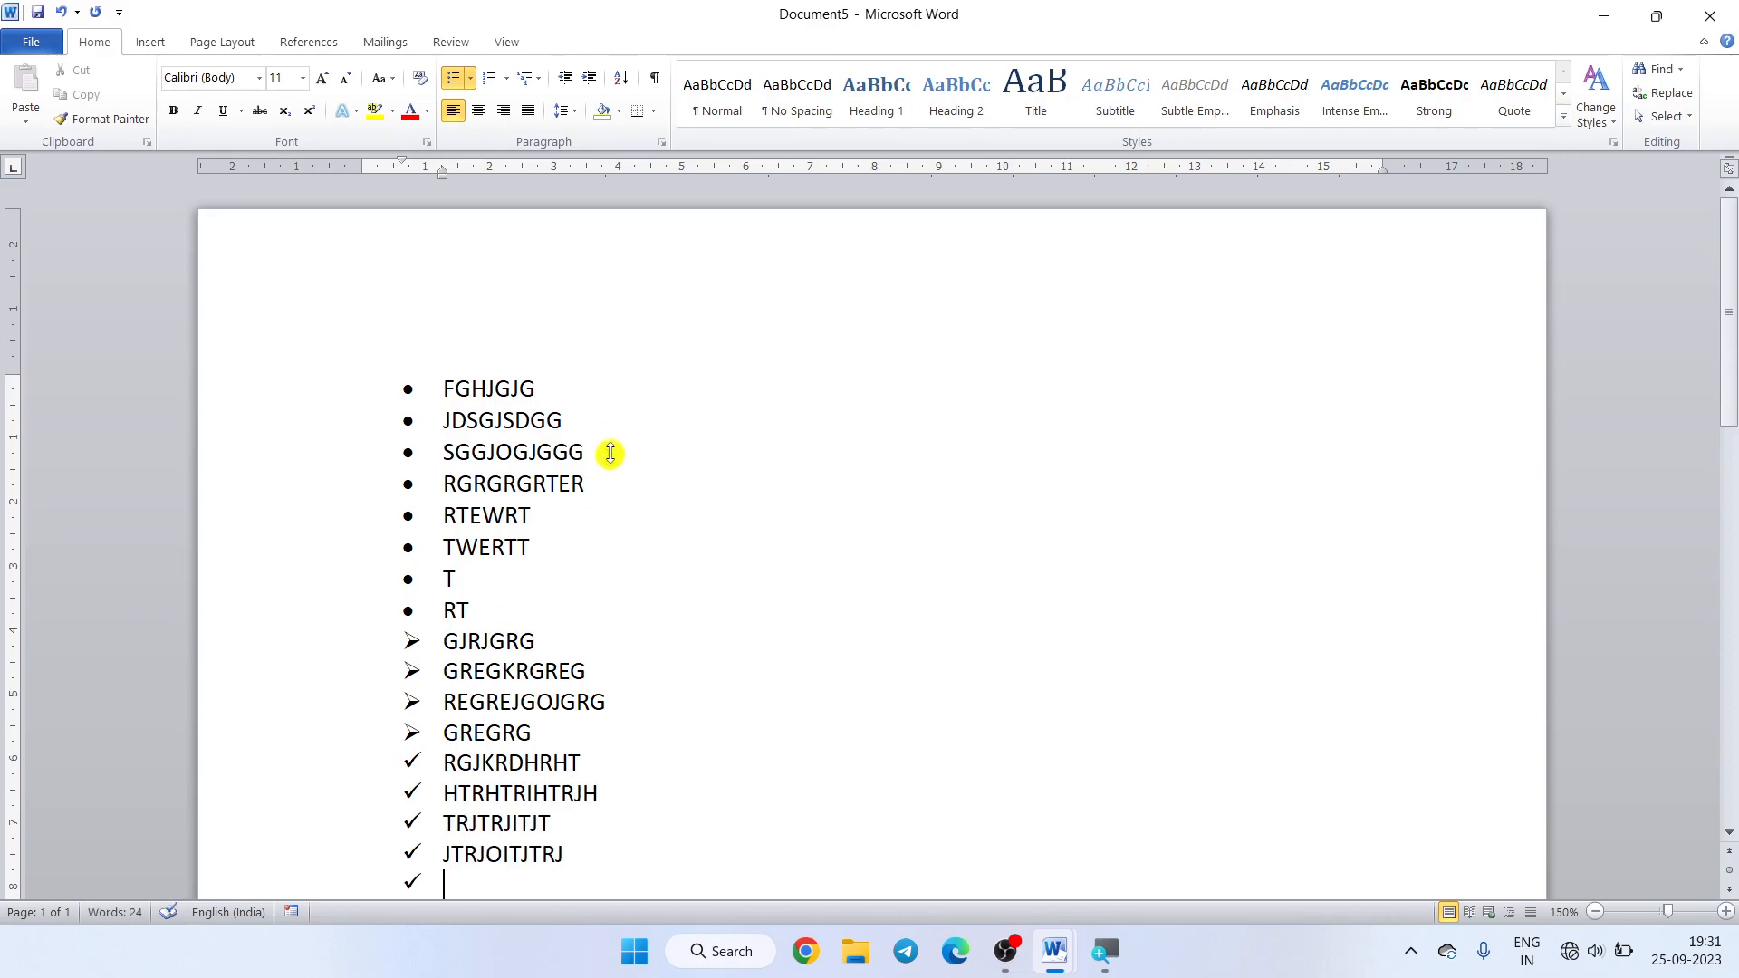
# - Review the three bulleted lists and delete all of the document's content
pyautogui.scroll(-4, 478, 418)
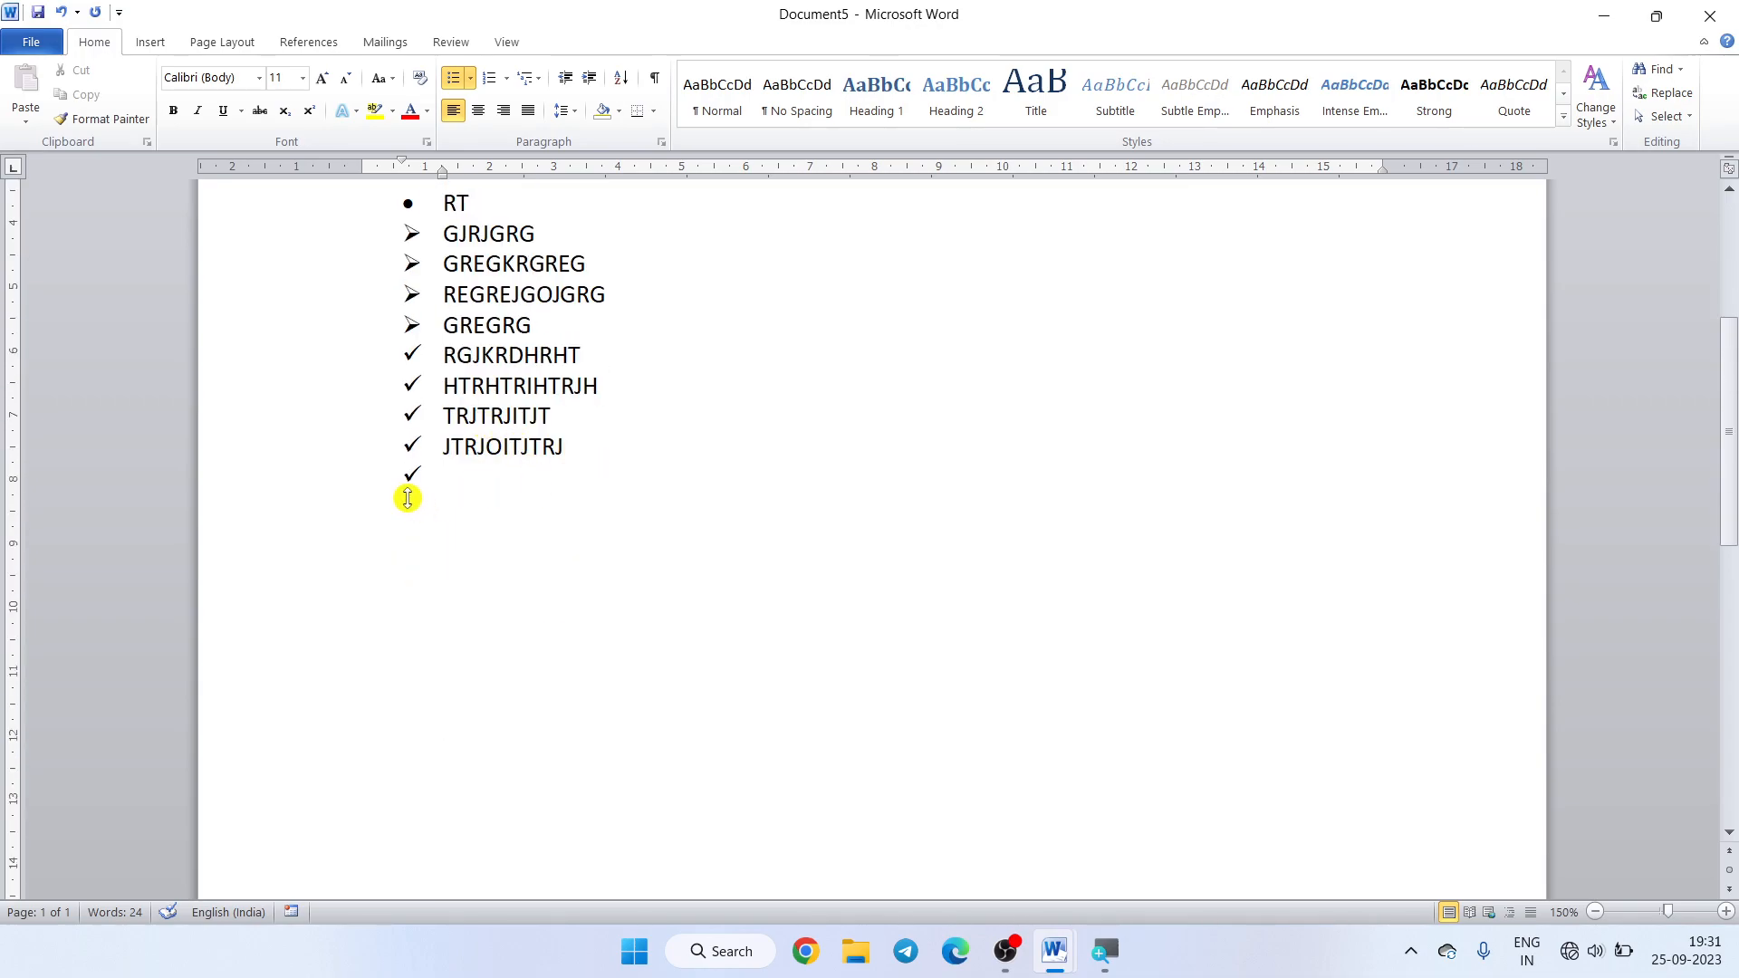
pyautogui.scroll(4, 407, 497)
pyautogui.scroll(-1, 408, 497)
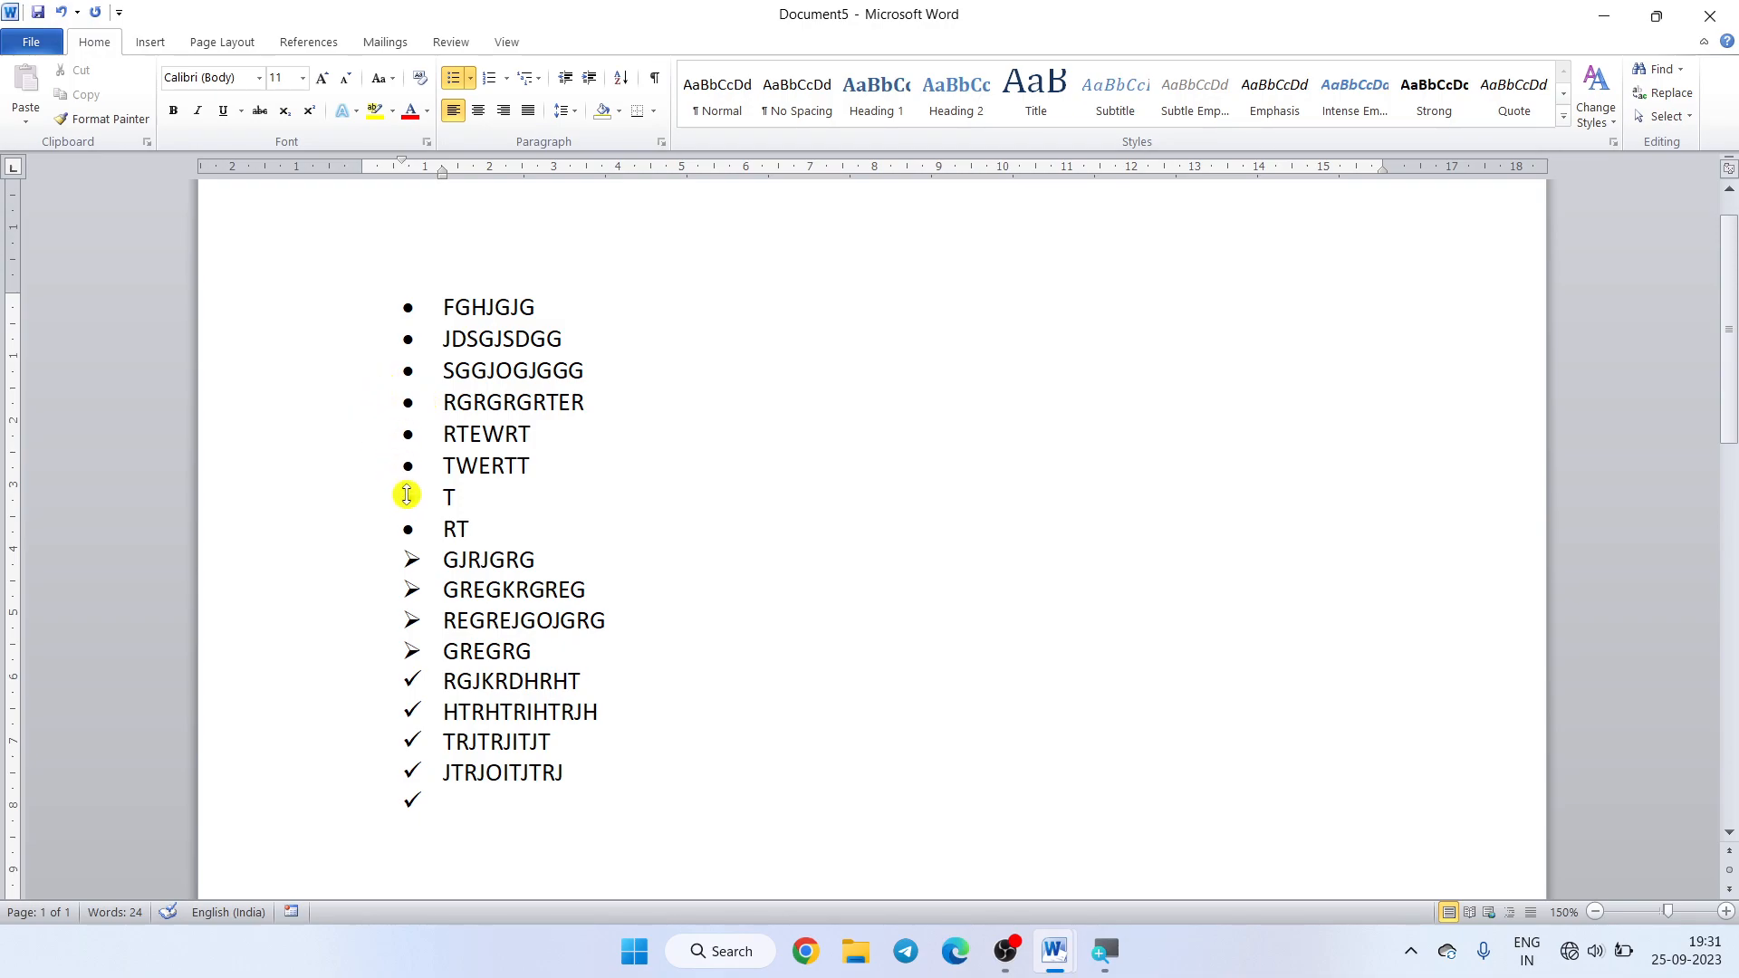
pyautogui.click(470, 78)
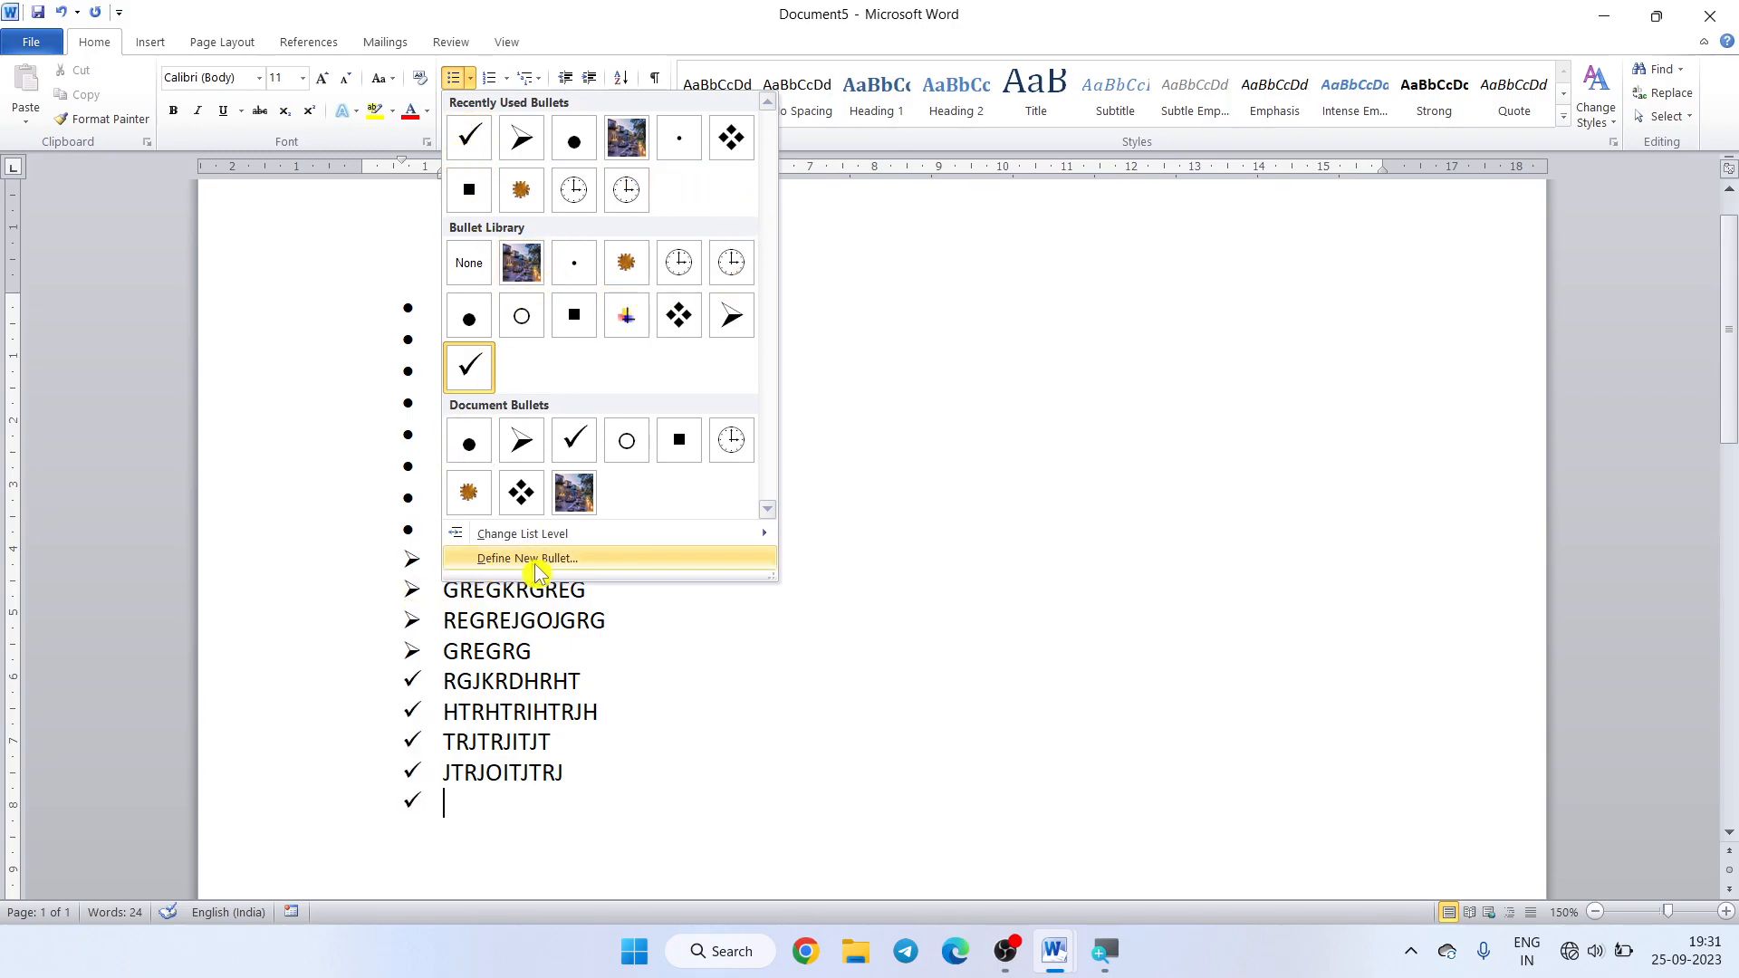
pyautogui.click(537, 806)
pyautogui.hotkey('ctrl', 'a')
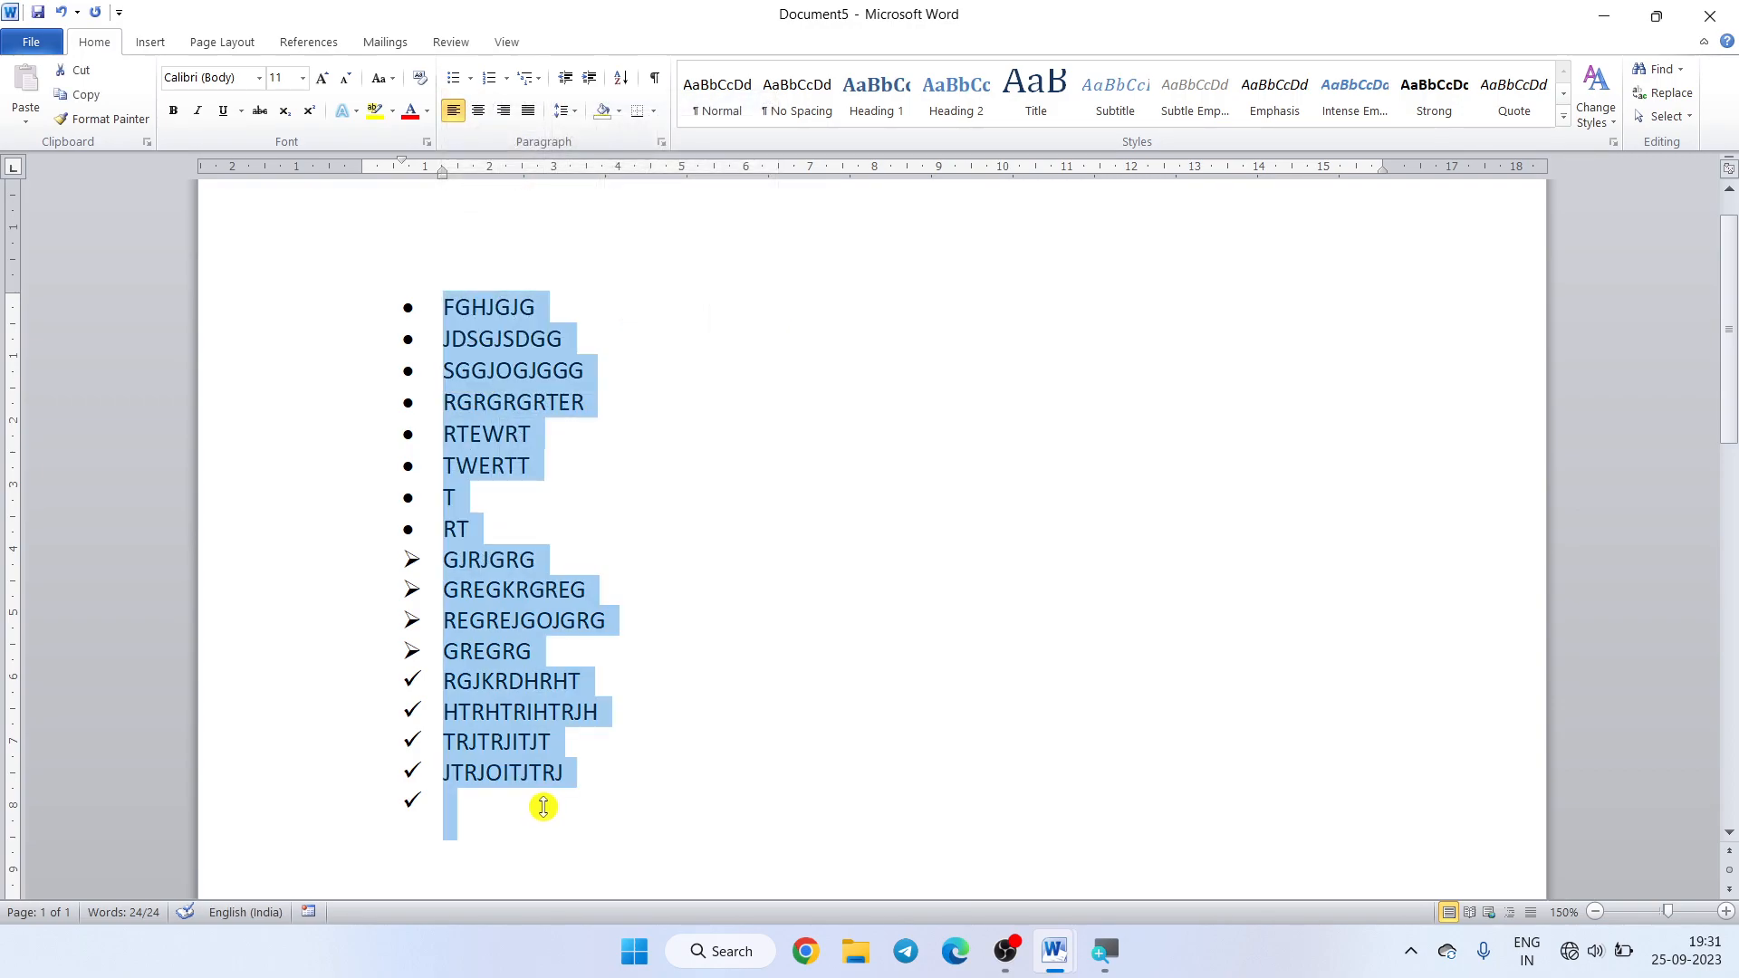
pyautogui.press('Delete')
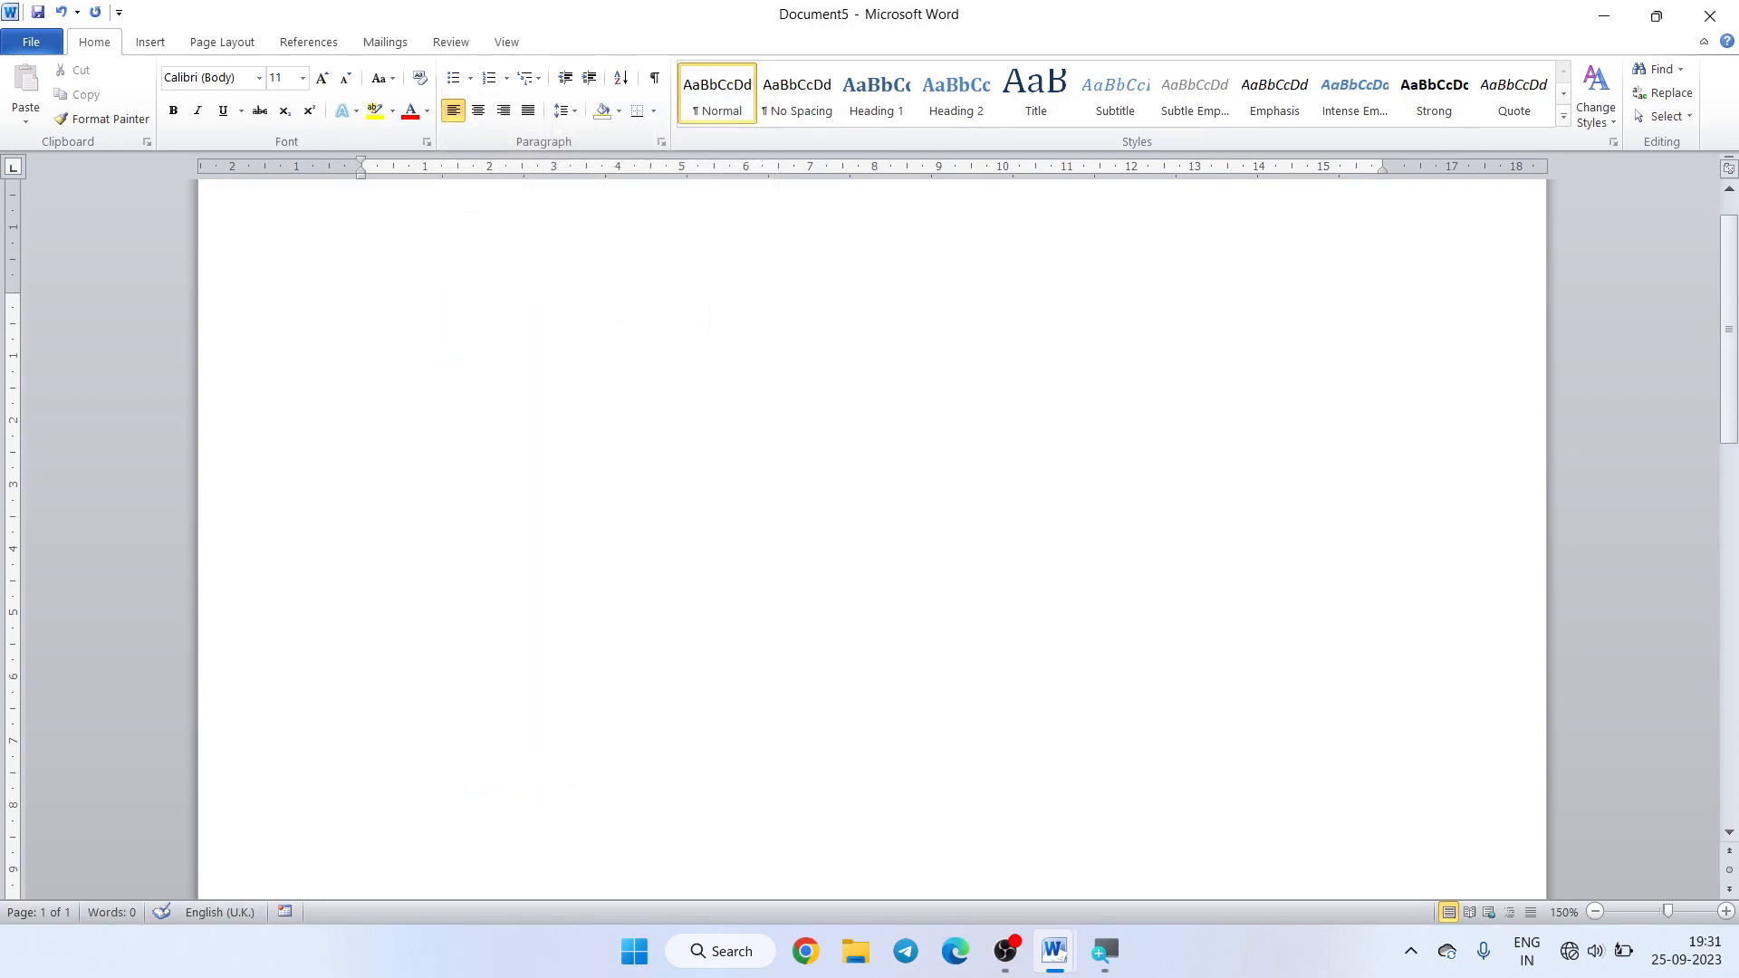
# - Define a new bullet from the Wingdings starburst symbol with character code 174 and apply it to the empty line
pyautogui.click(471, 78)
pyautogui.click(521, 559)
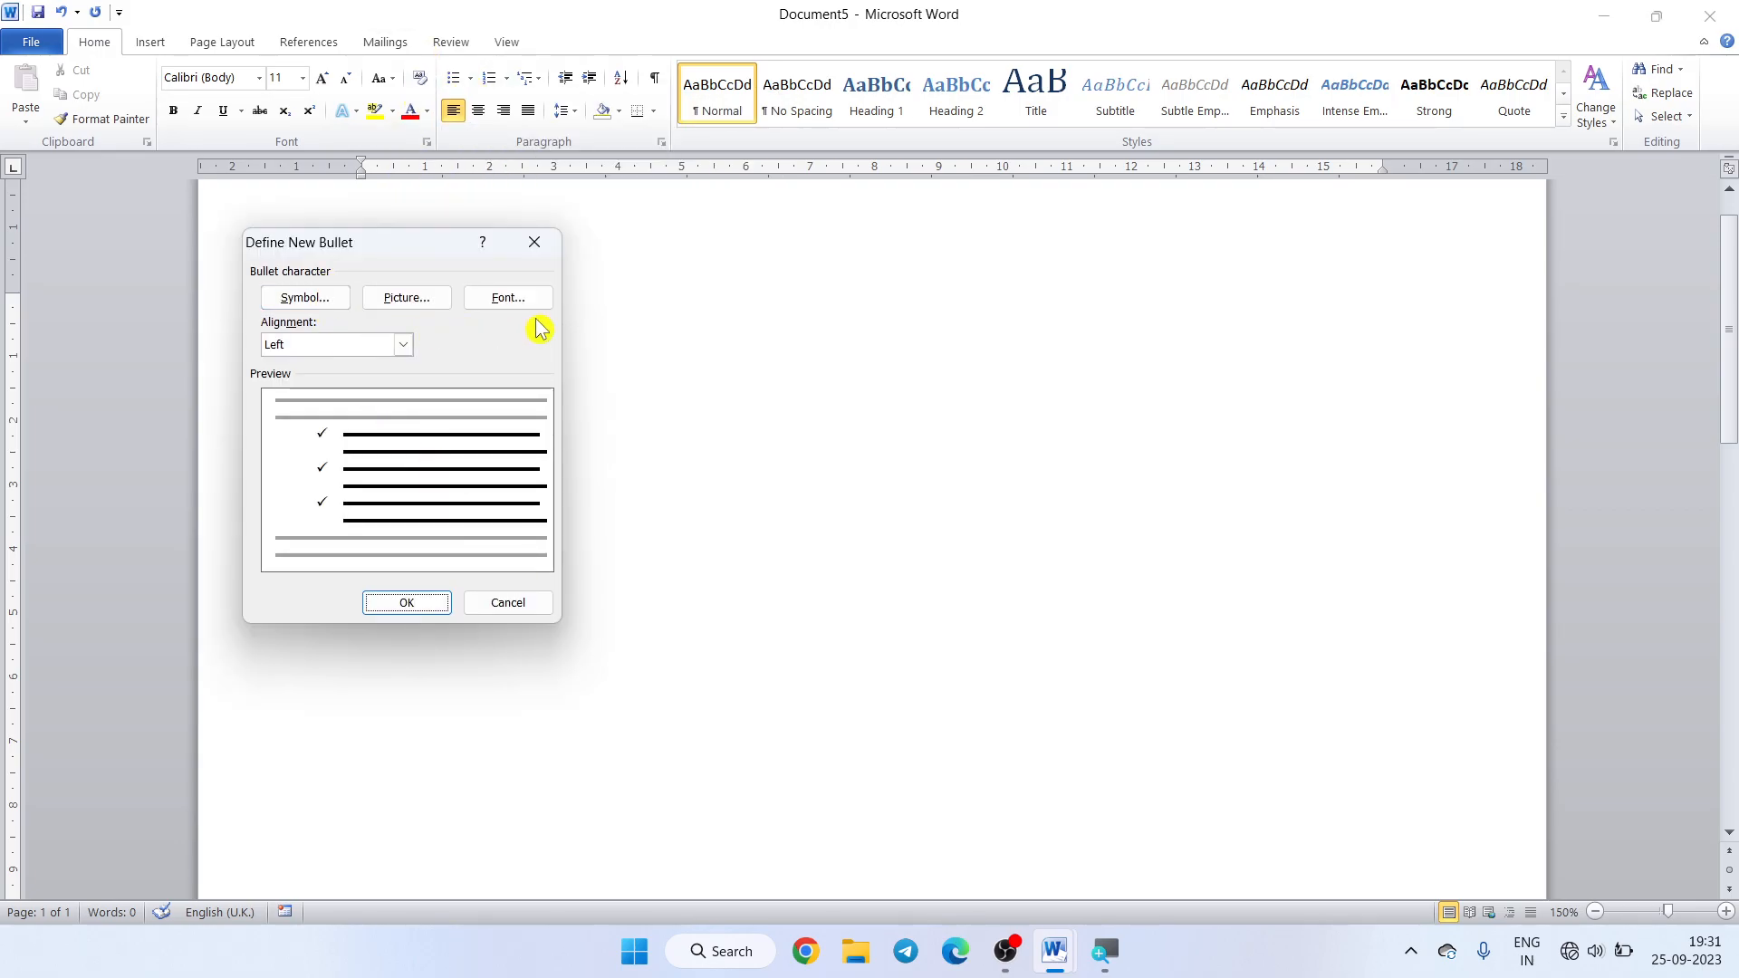
pyautogui.click(308, 307)
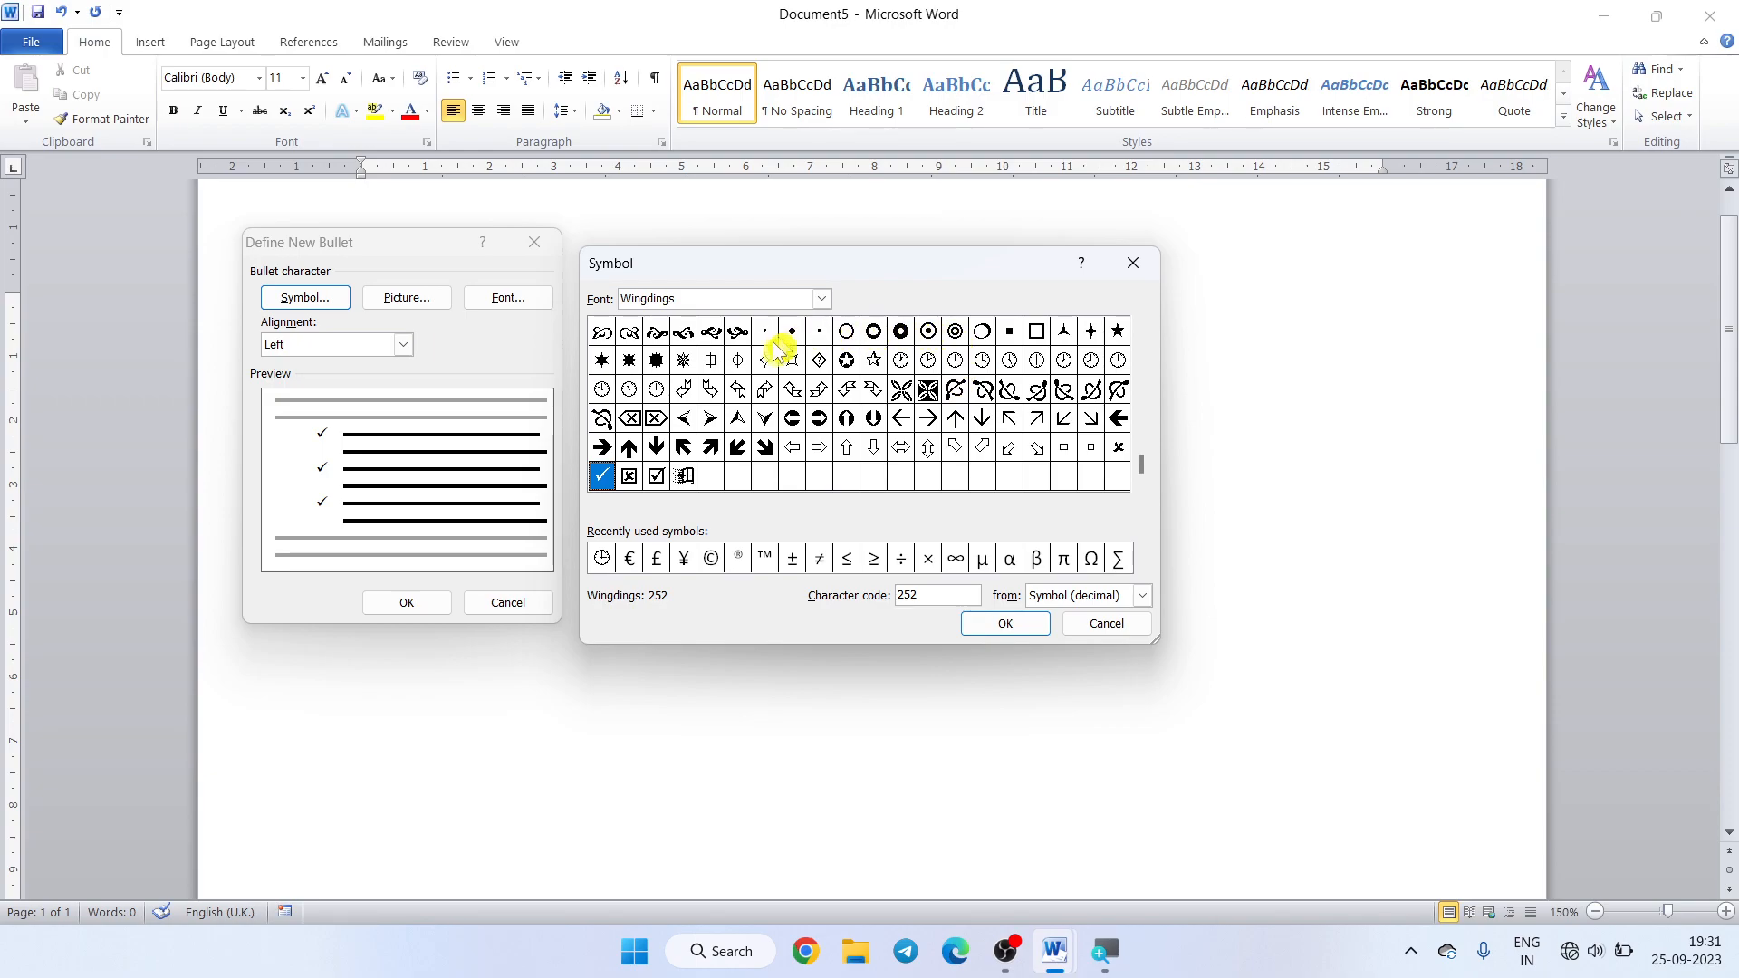
pyautogui.click(656, 362)
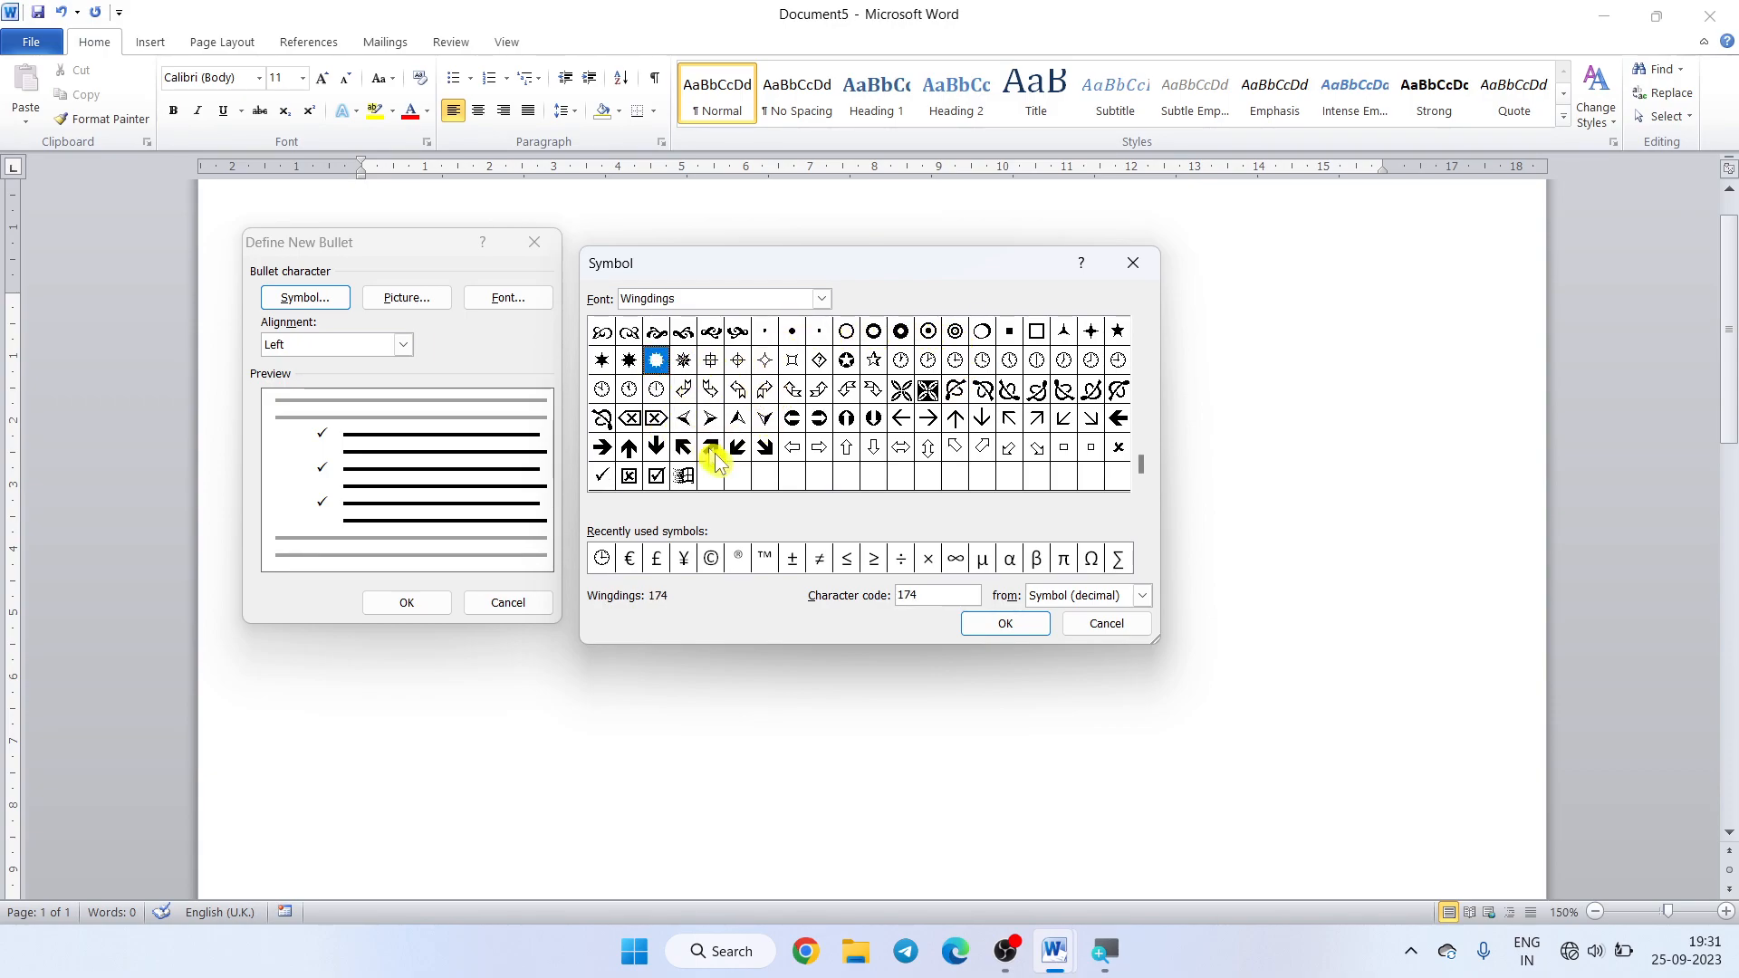
pyautogui.click(1001, 625)
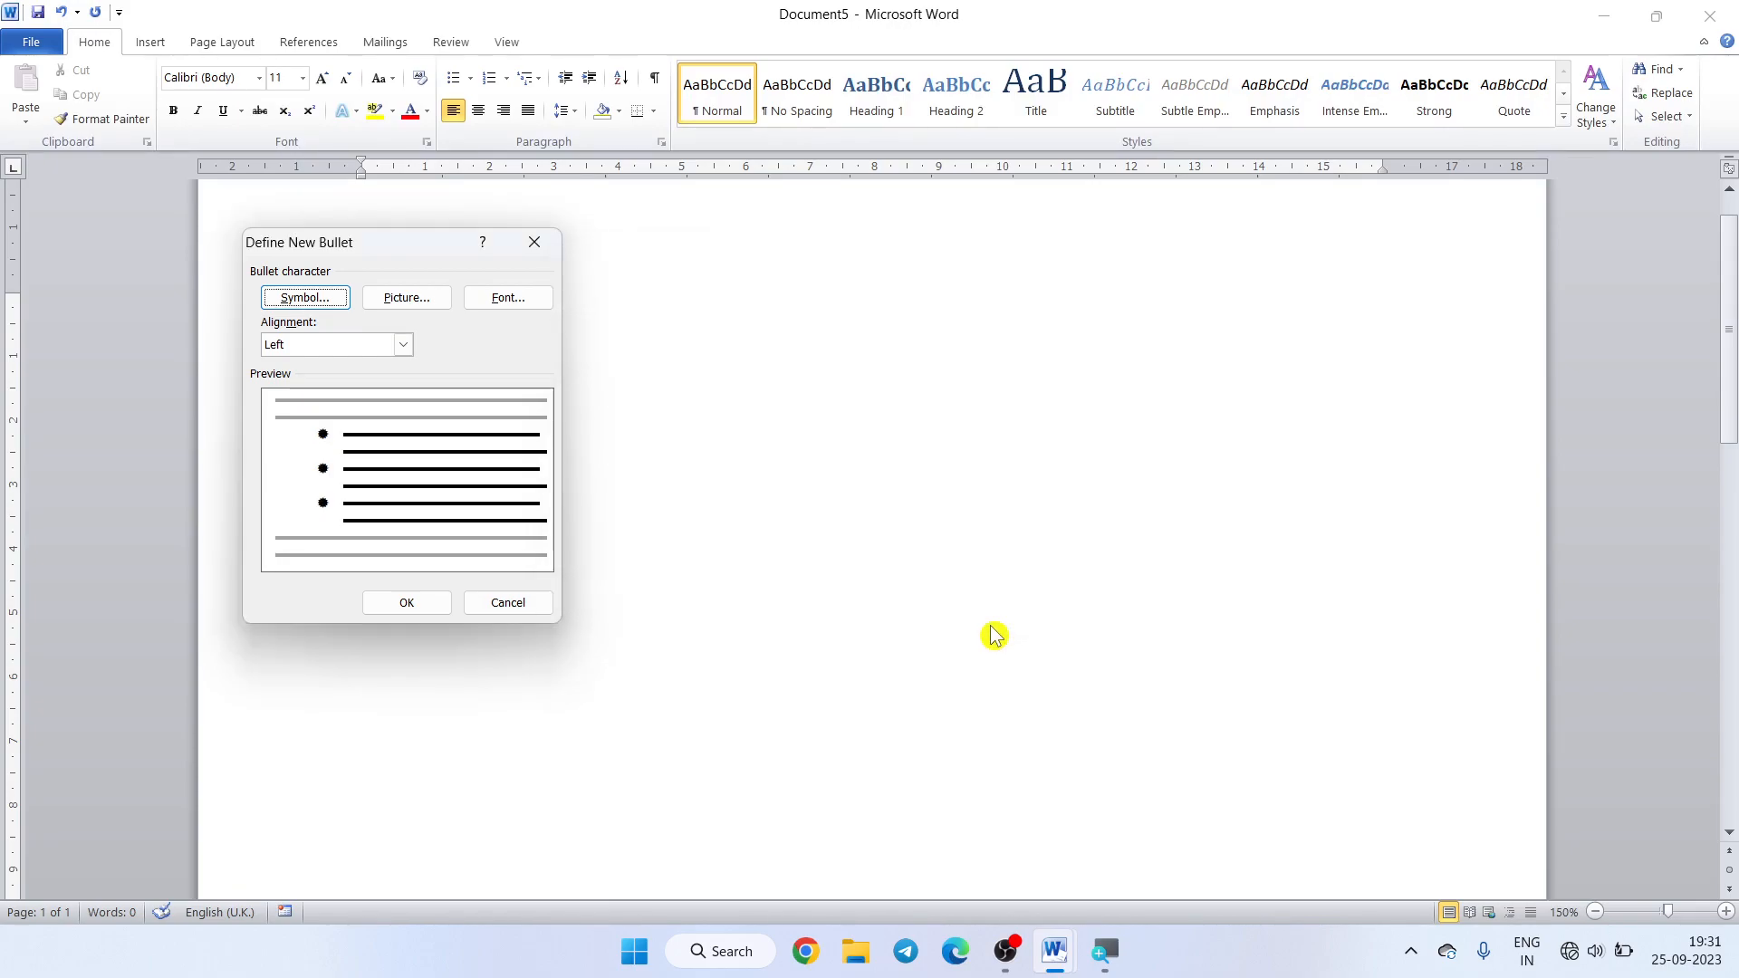
pyautogui.click(396, 604)
# - Enter the bulleted items JHFE, GGJIRGH, RHOIGHFDH, JHGFJGJKFG, JHGFK, KK, K, TK, TYK and J
pyautogui.write('JHFE GGJIRGH')
pyautogui.press('Return')
pyautogui.write('RHOIGHFDH')
pyautogui.press('Return')
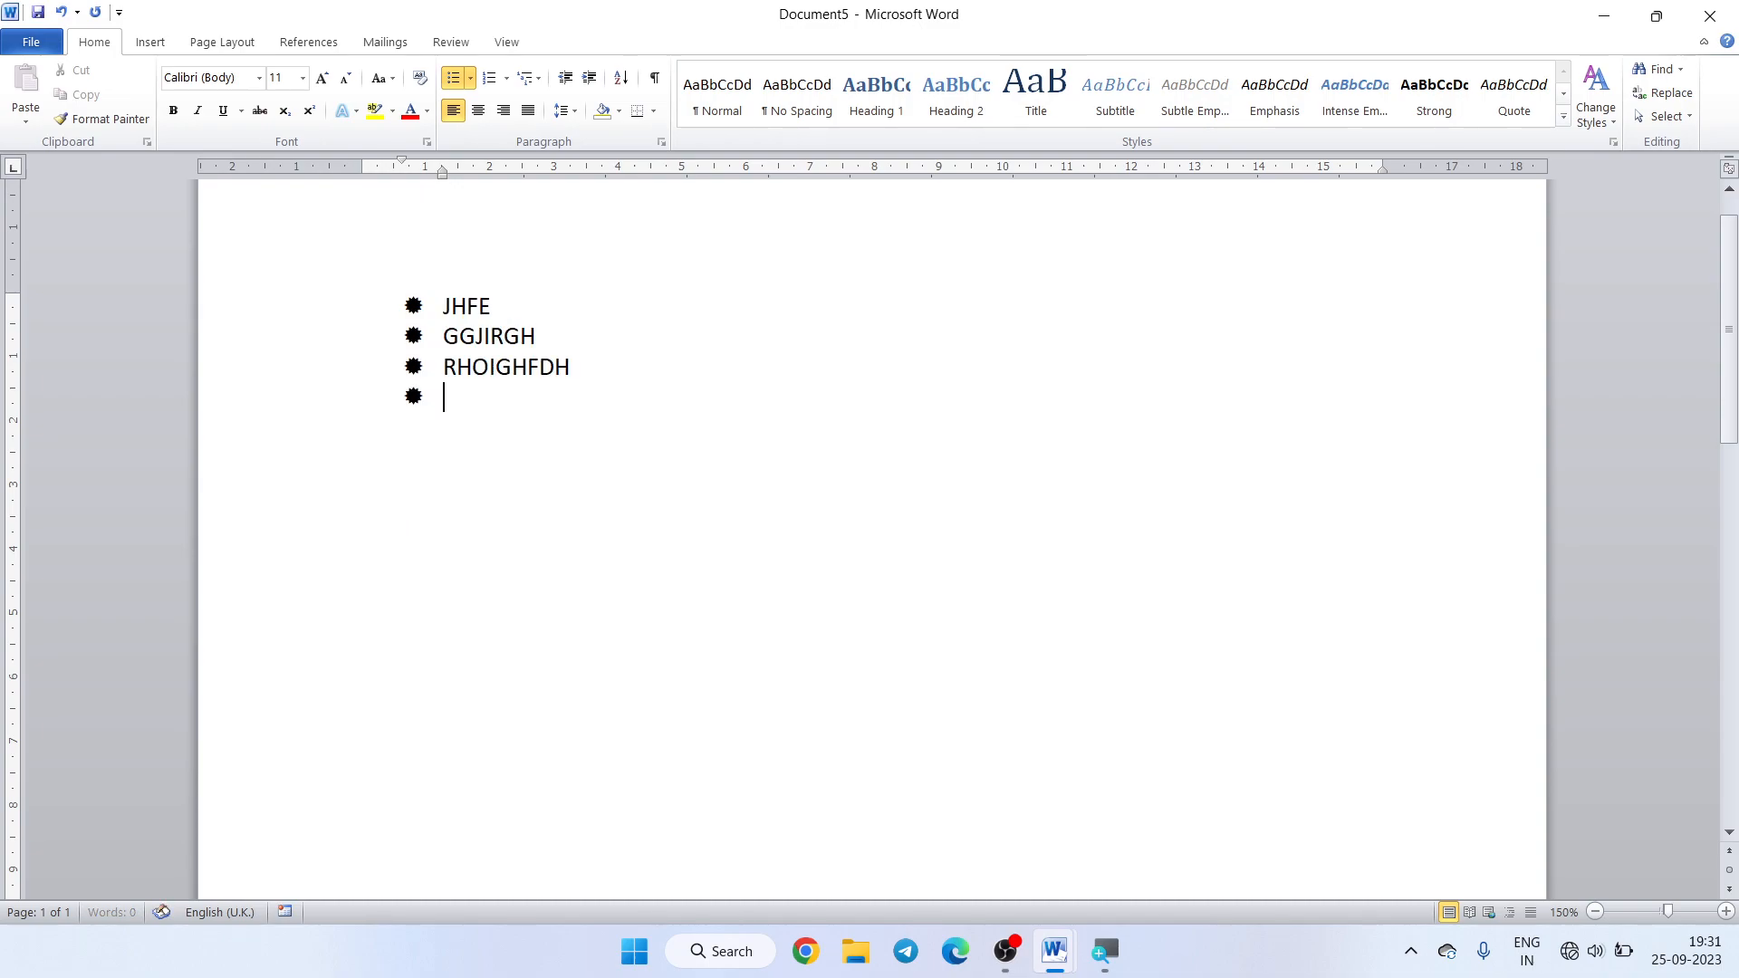
pyautogui.write('JHGFJGJKFG ')
pyautogui.write('JHGFK')
pyautogui.press('Return')
pyautogui.write('KK')
pyautogui.press('Return')
pyautogui.write('K')
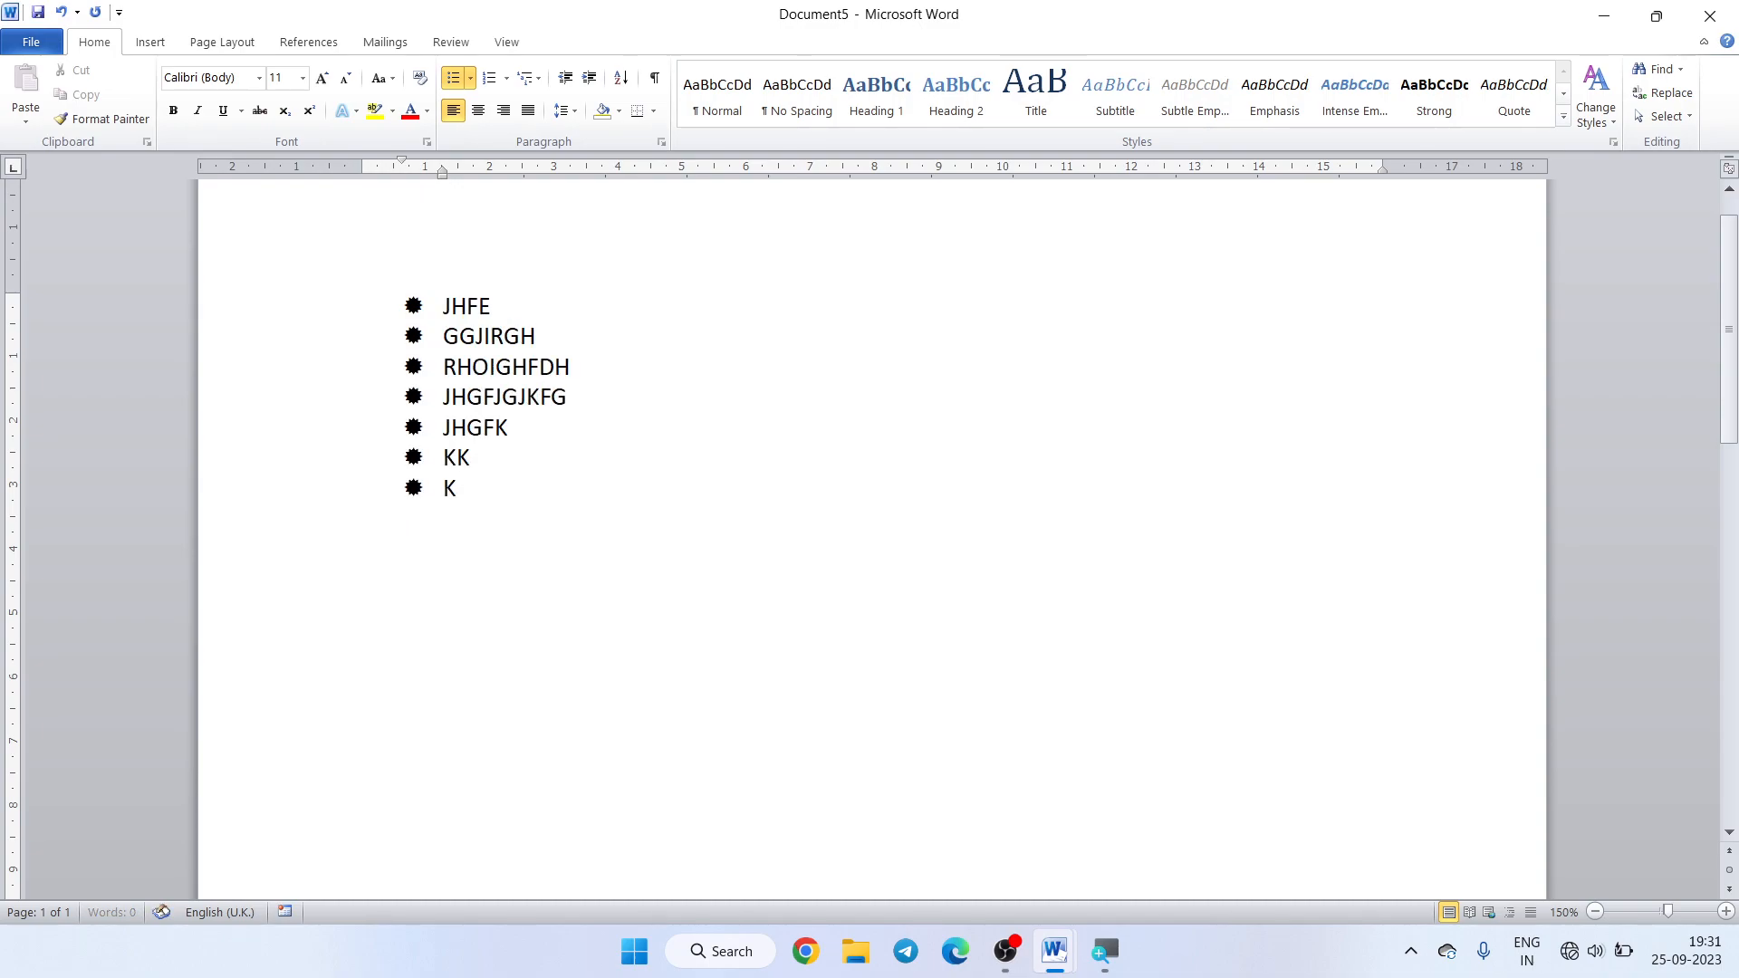
pyautogui.press('Return')
pyautogui.write('TK TYK ')
pyautogui.write('J')
pyautogui.press('Return')
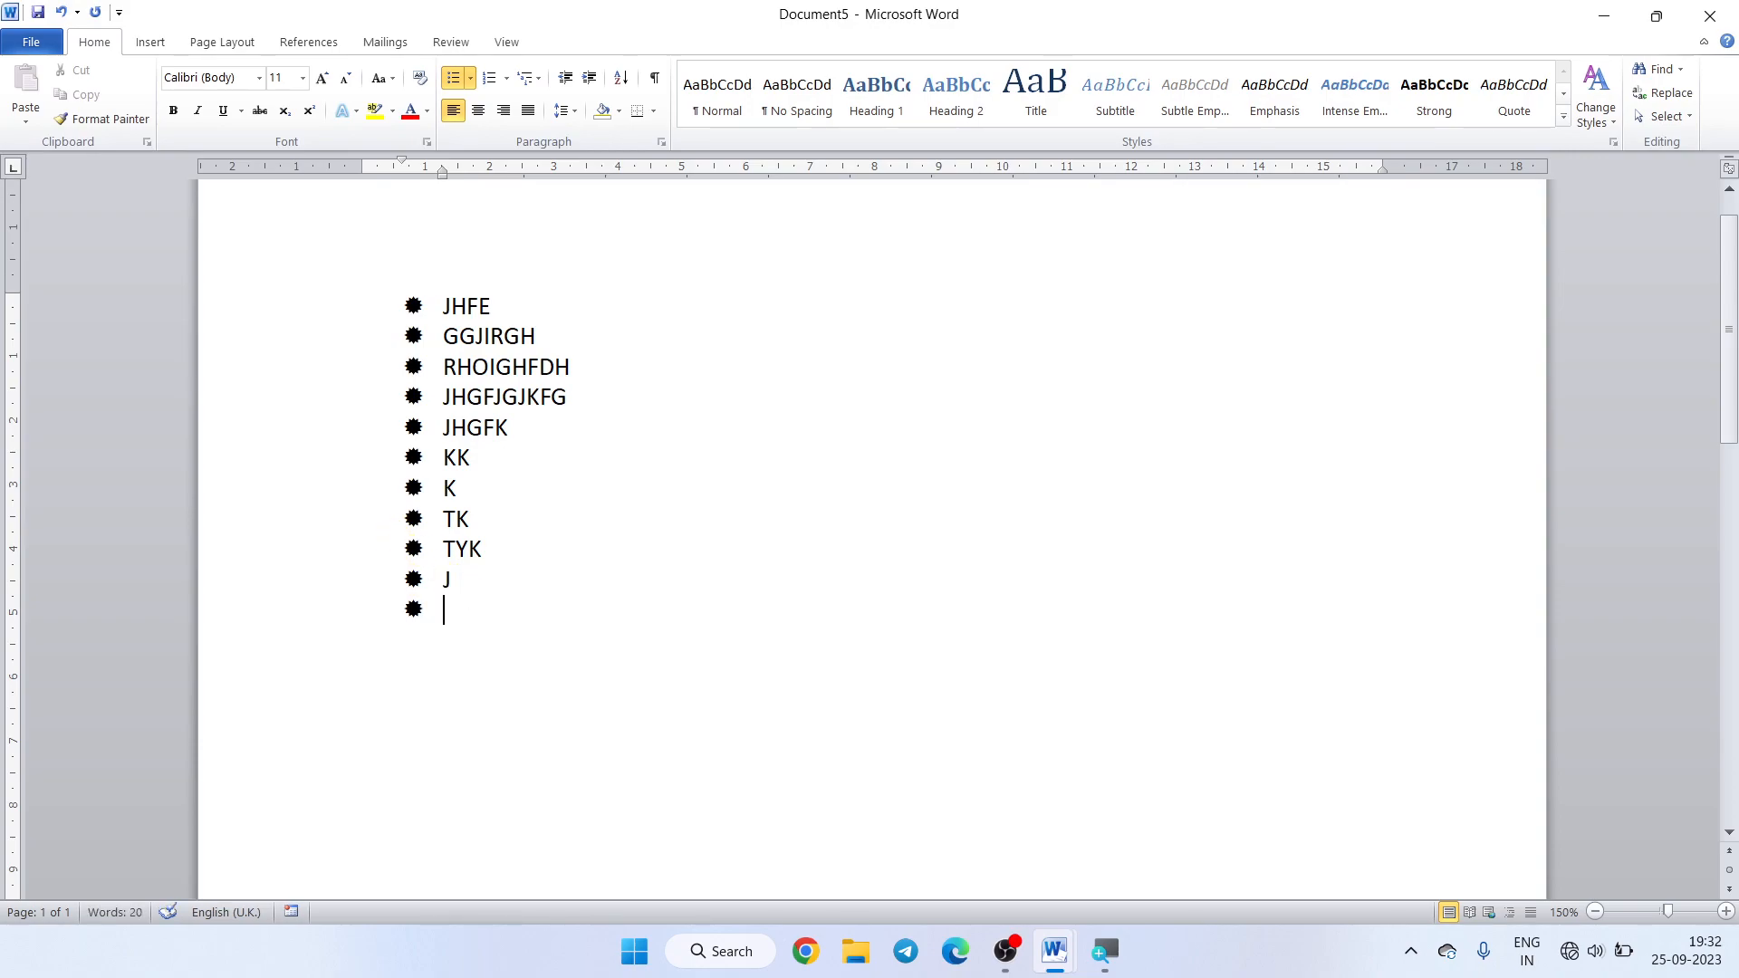
# - Change the list's bullets to a newly defined one using the Wingdings clock symbol with character code 185
pyautogui.click(470, 78)
pyautogui.click(494, 559)
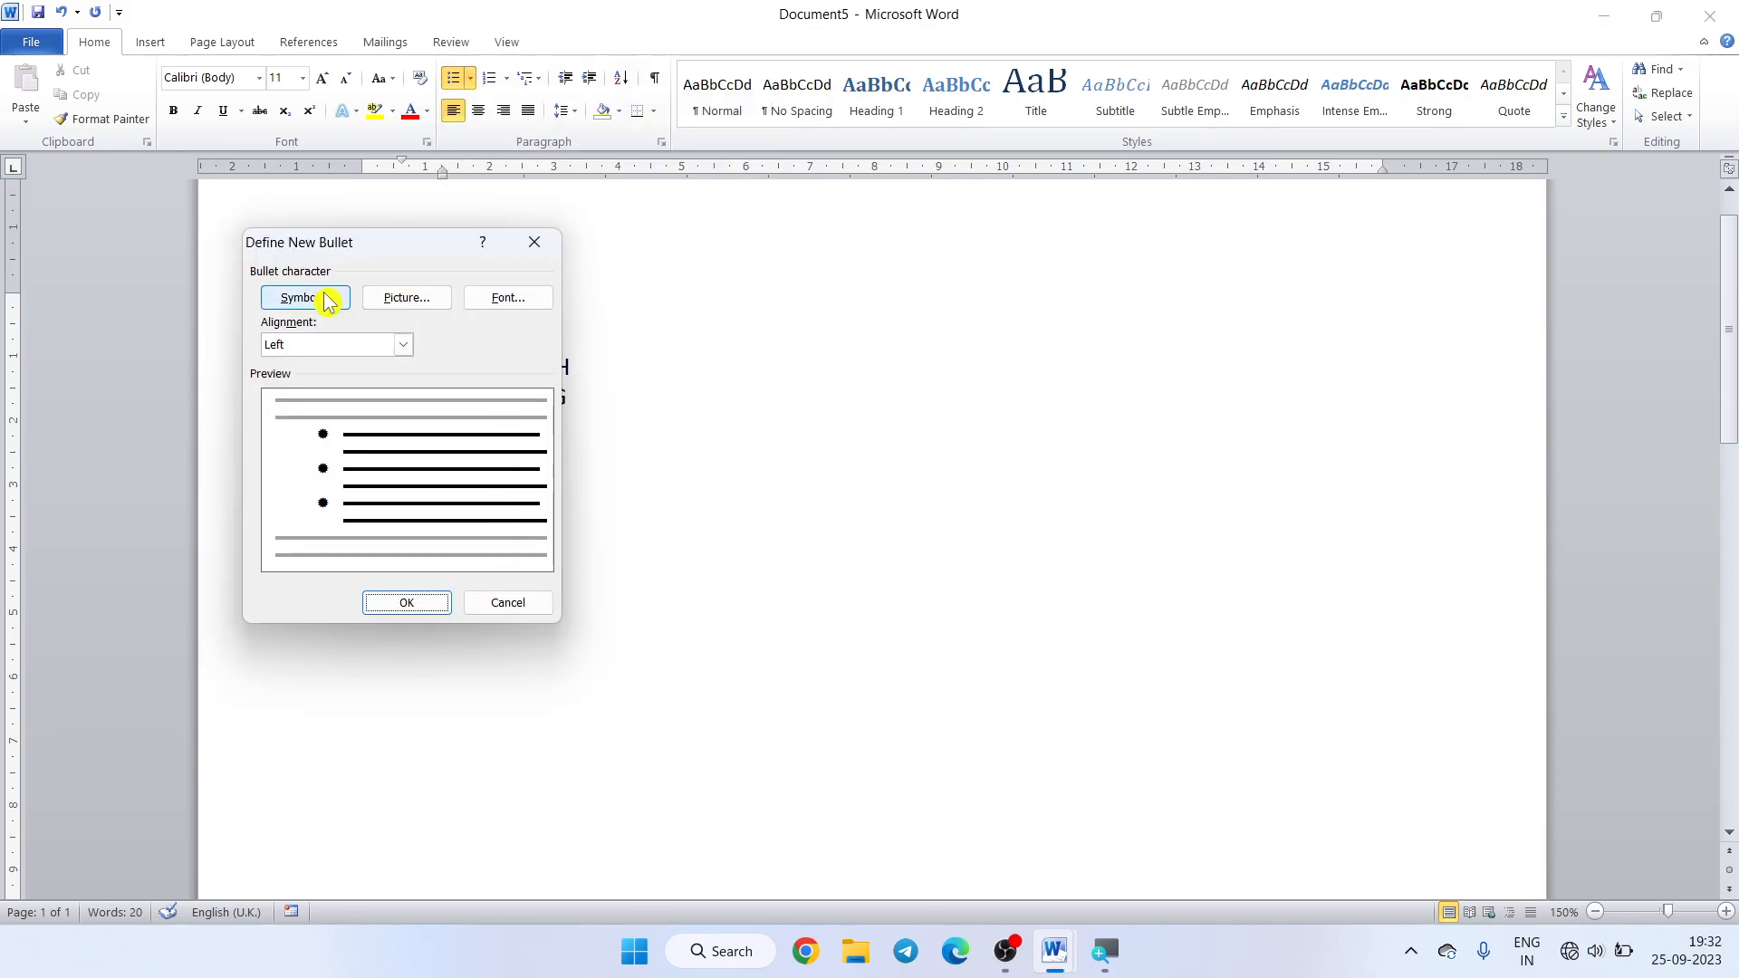
pyautogui.click(327, 301)
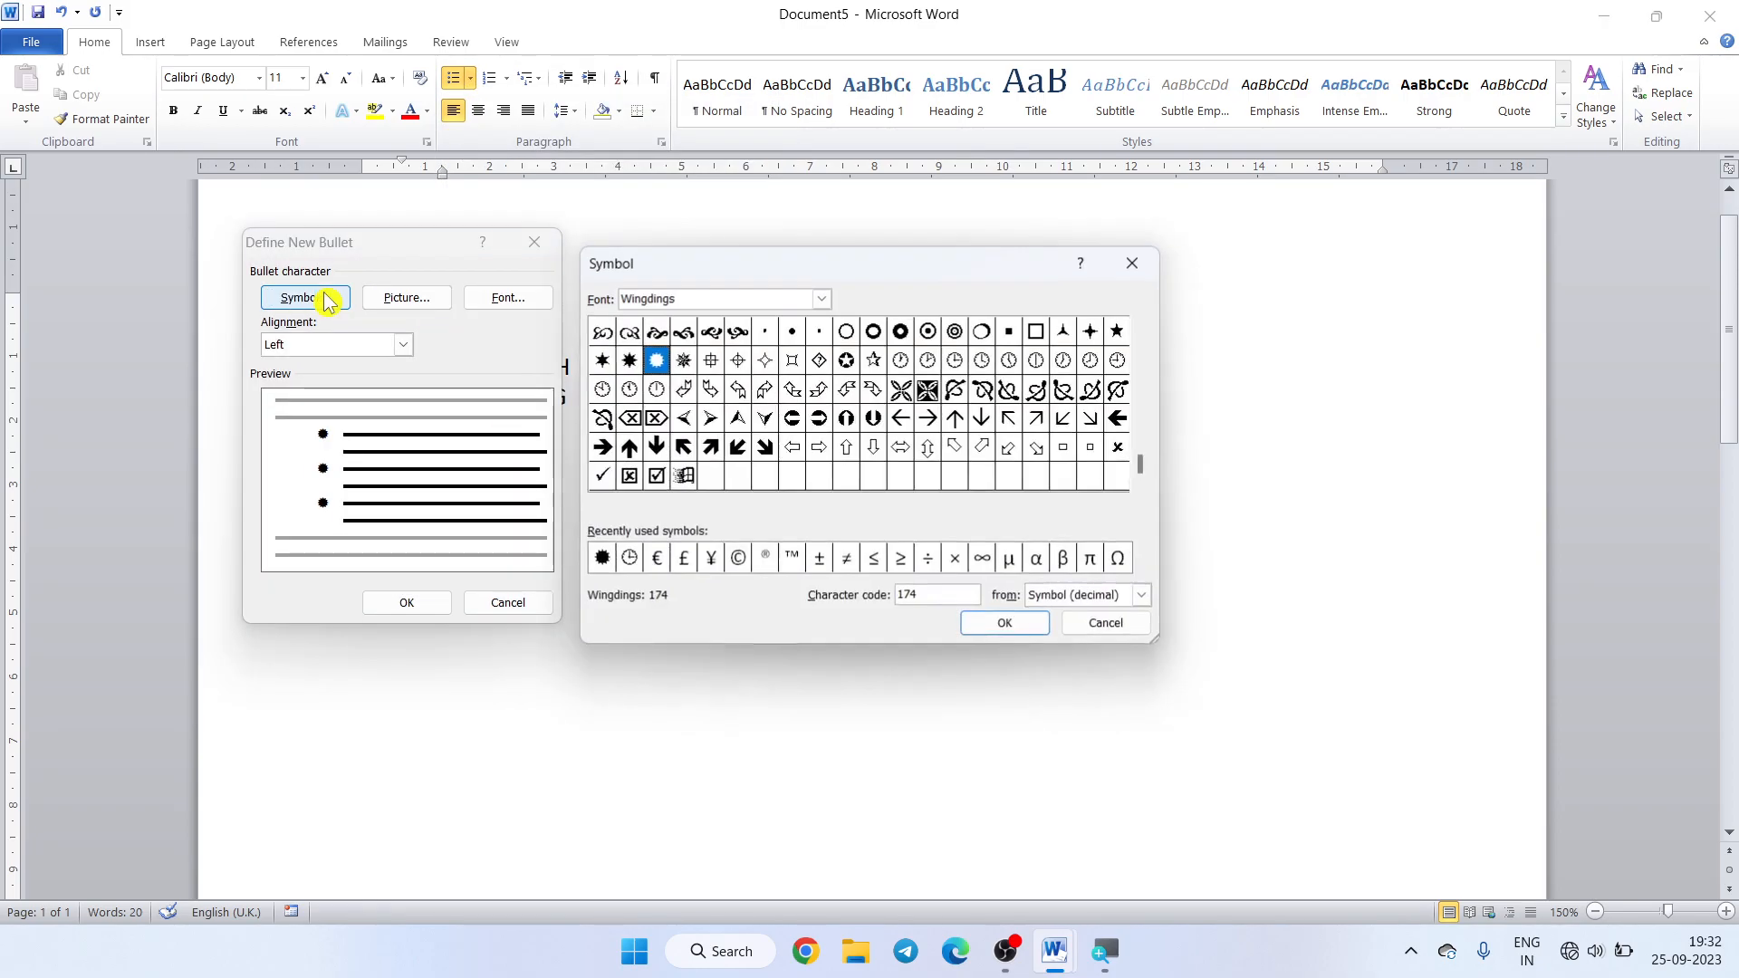
pyautogui.click(953, 360)
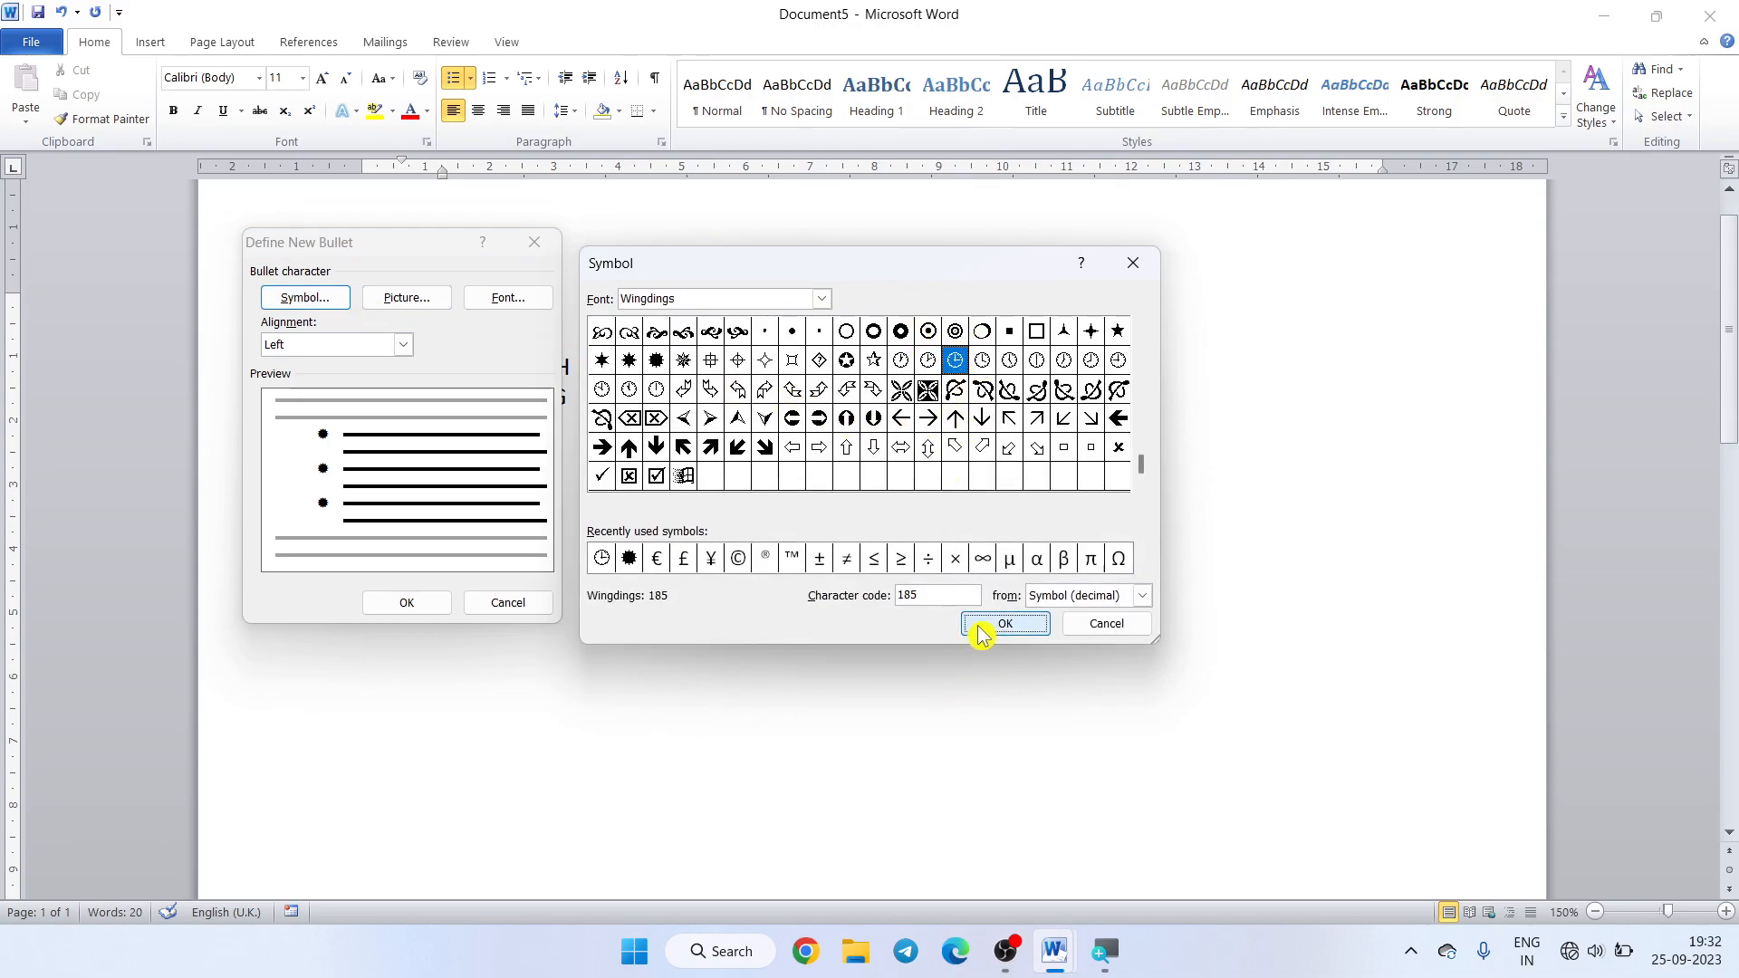
pyautogui.click(981, 634)
pyautogui.click(444, 605)
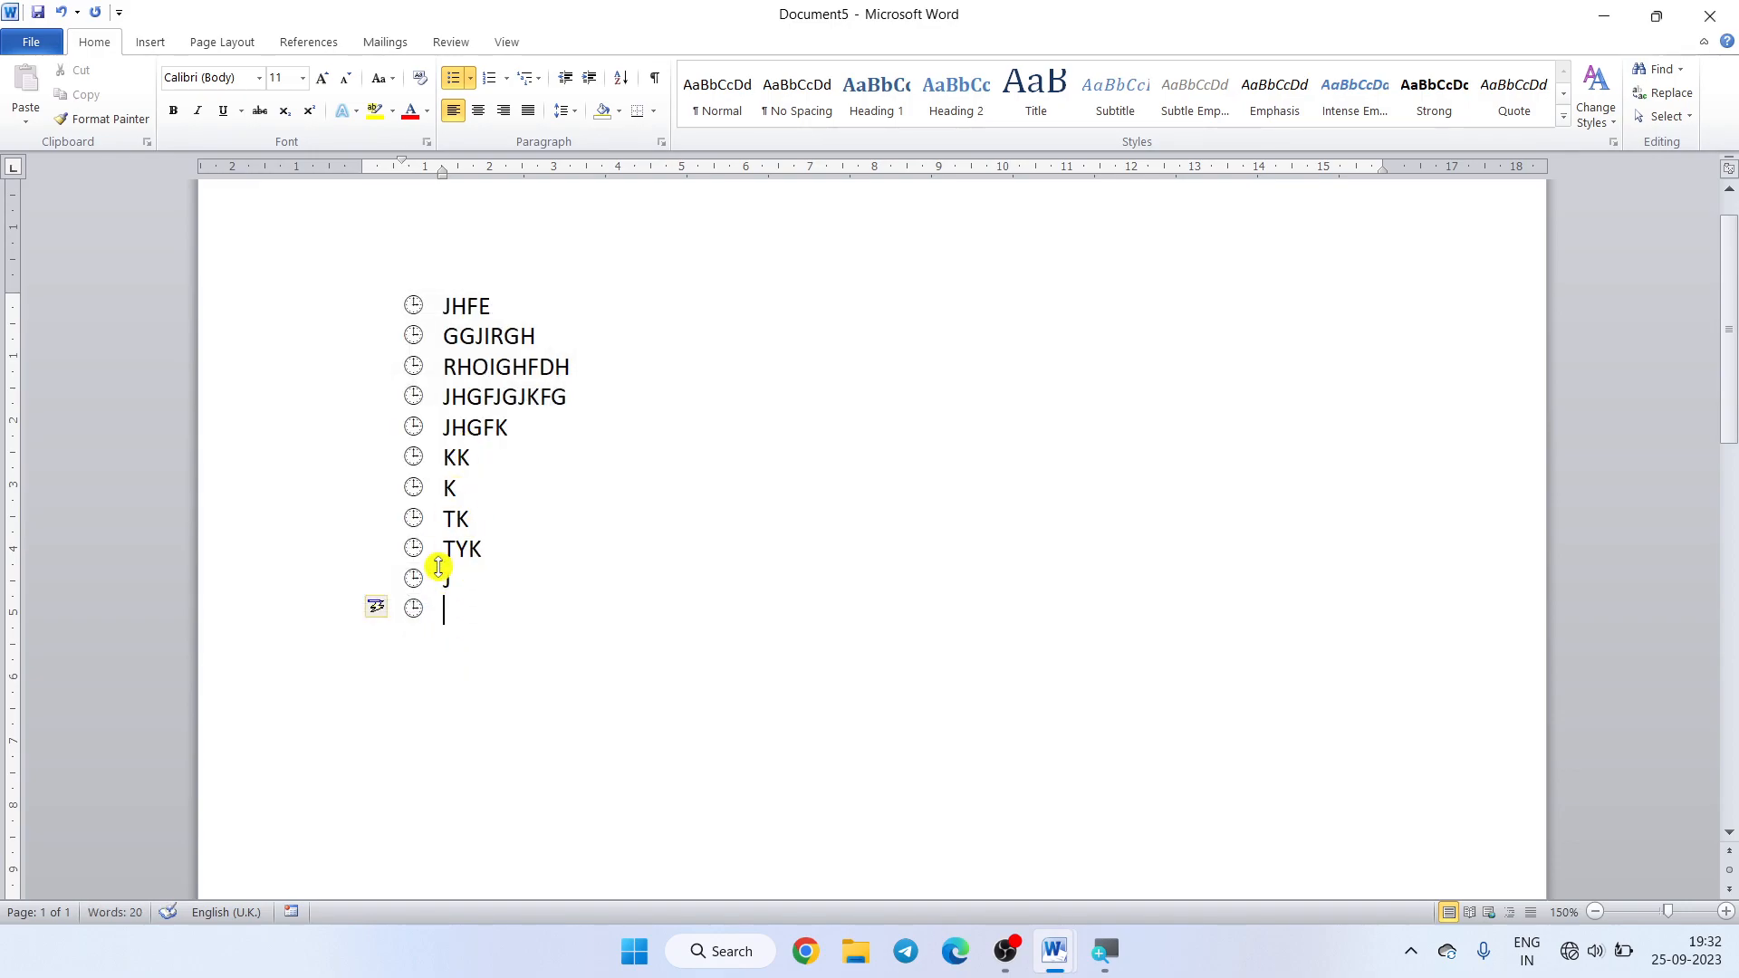
# - Replace the last item, J, with JTOIHTHJTR, add JTRJ as another clock-bulleted item, and end the list
pyautogui.press('Return')
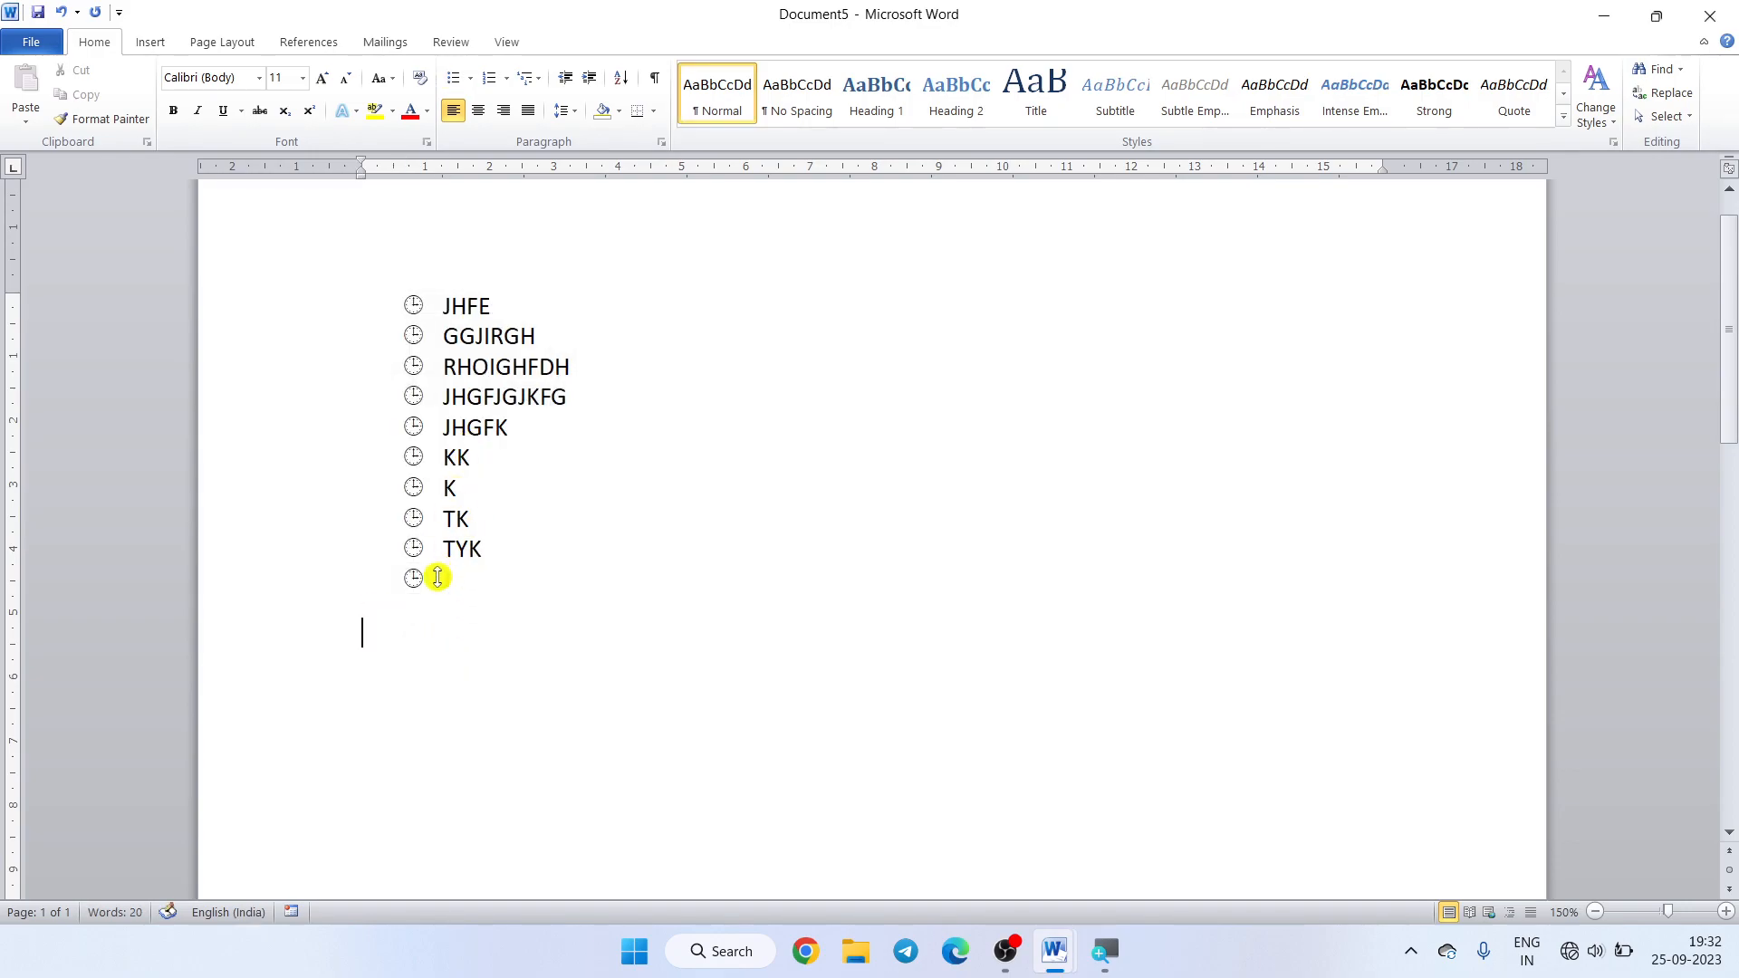
pyautogui.write('JTOIHTHJTR')
pyautogui.press('Return')
pyautogui.write('JTRJ')
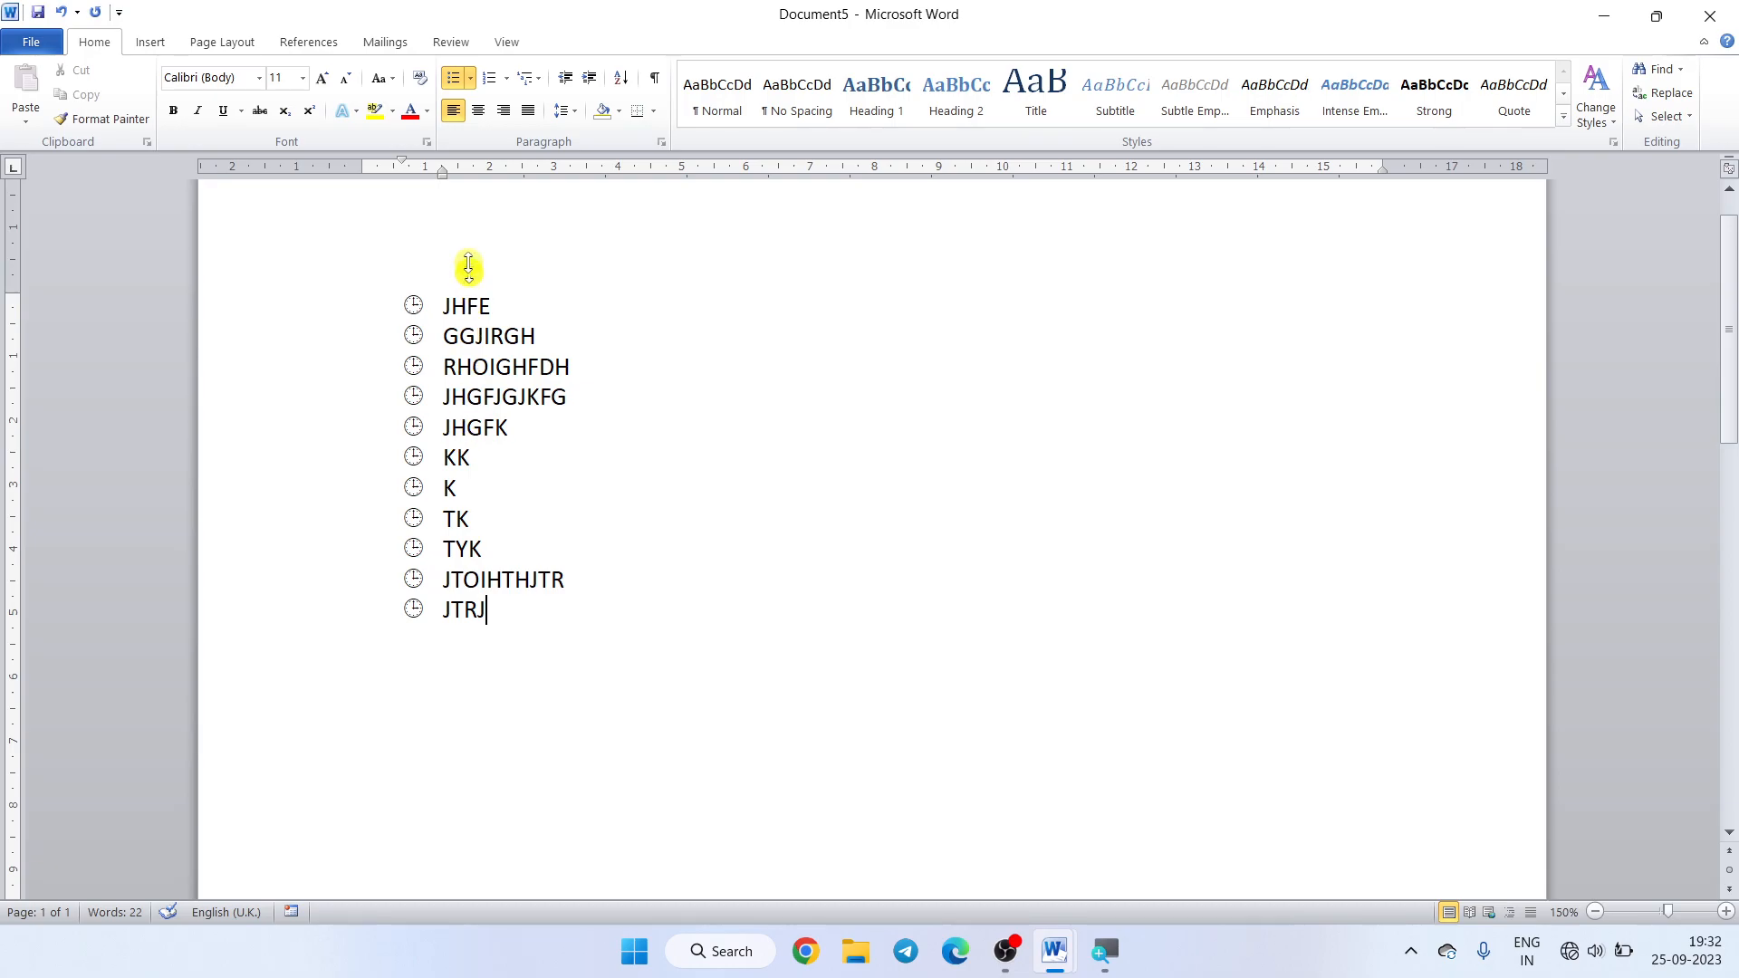
pyautogui.press('Return')
pyautogui.press('Return')
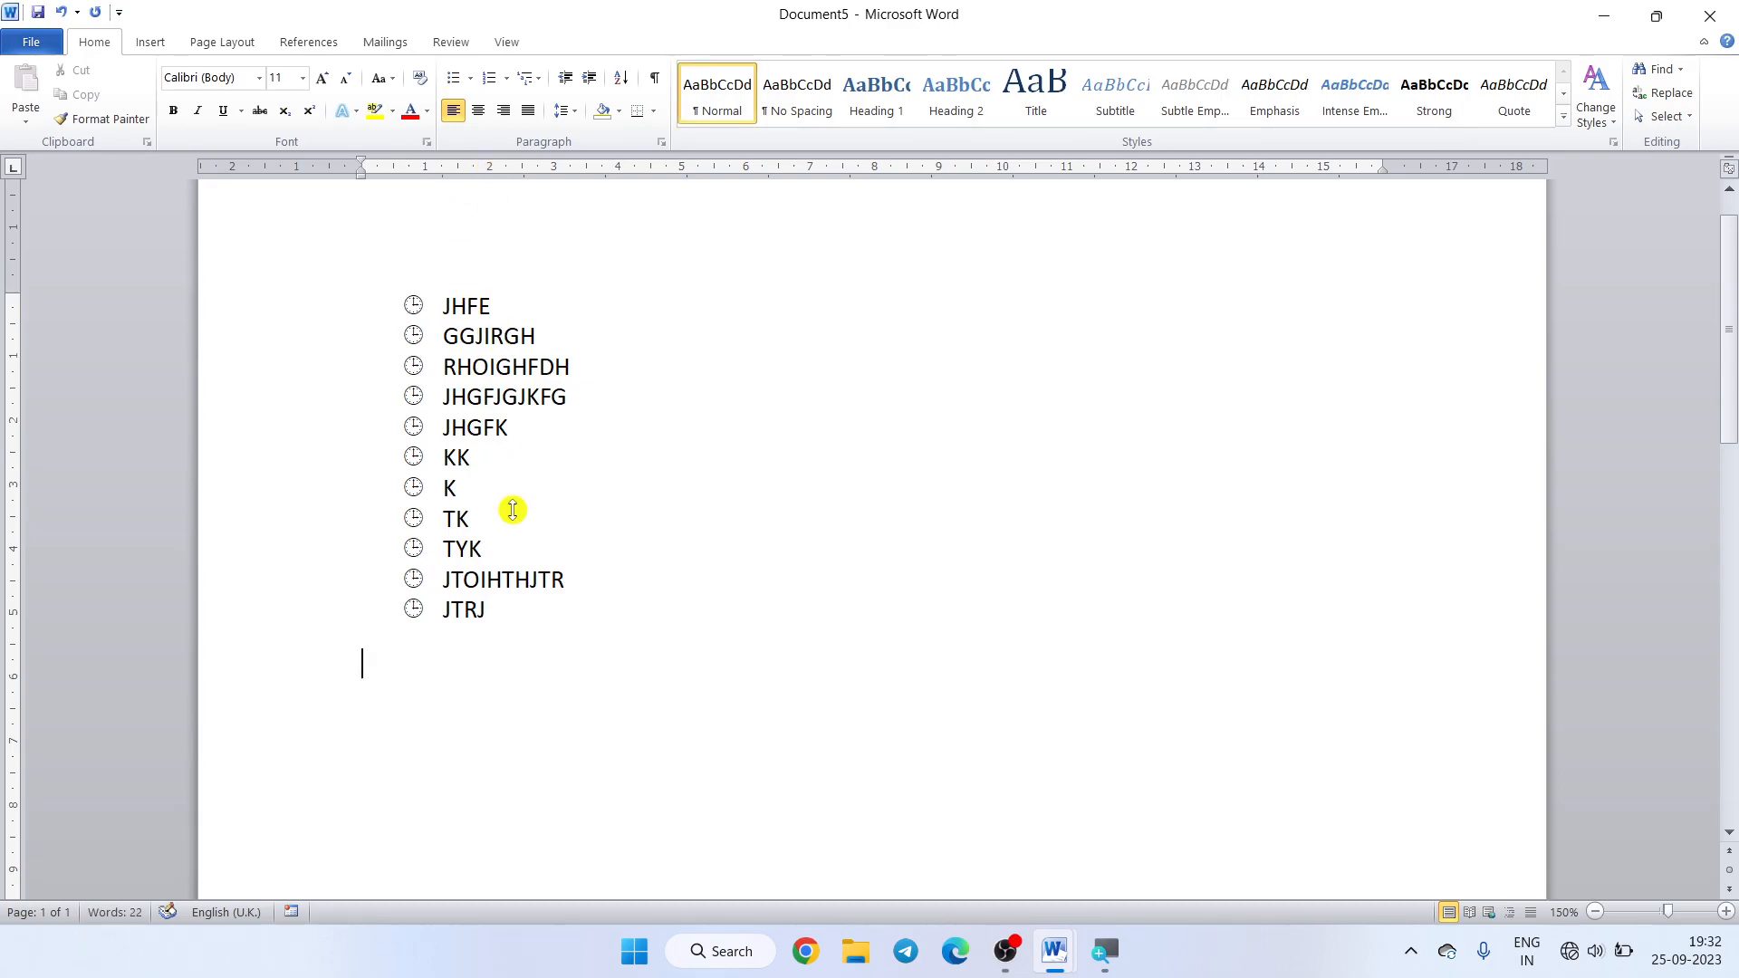
# - Start defining another new bullet below the list and browse the available picture bullets
pyautogui.click(470, 80)
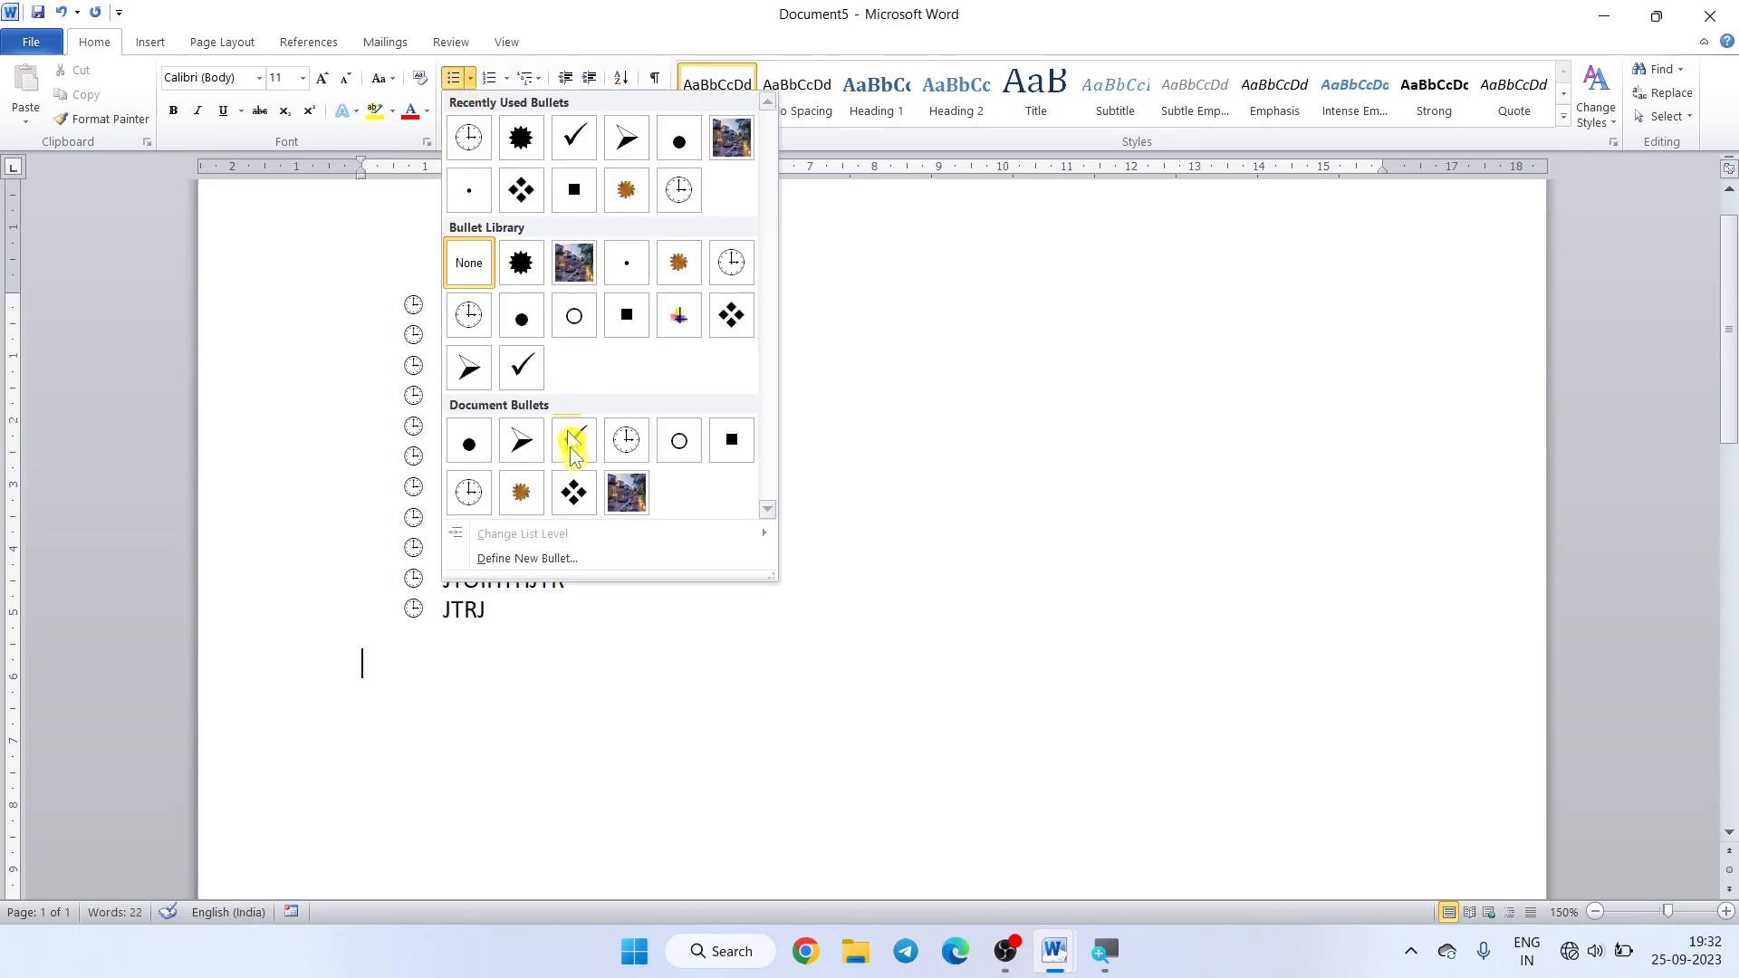
pyautogui.click(575, 559)
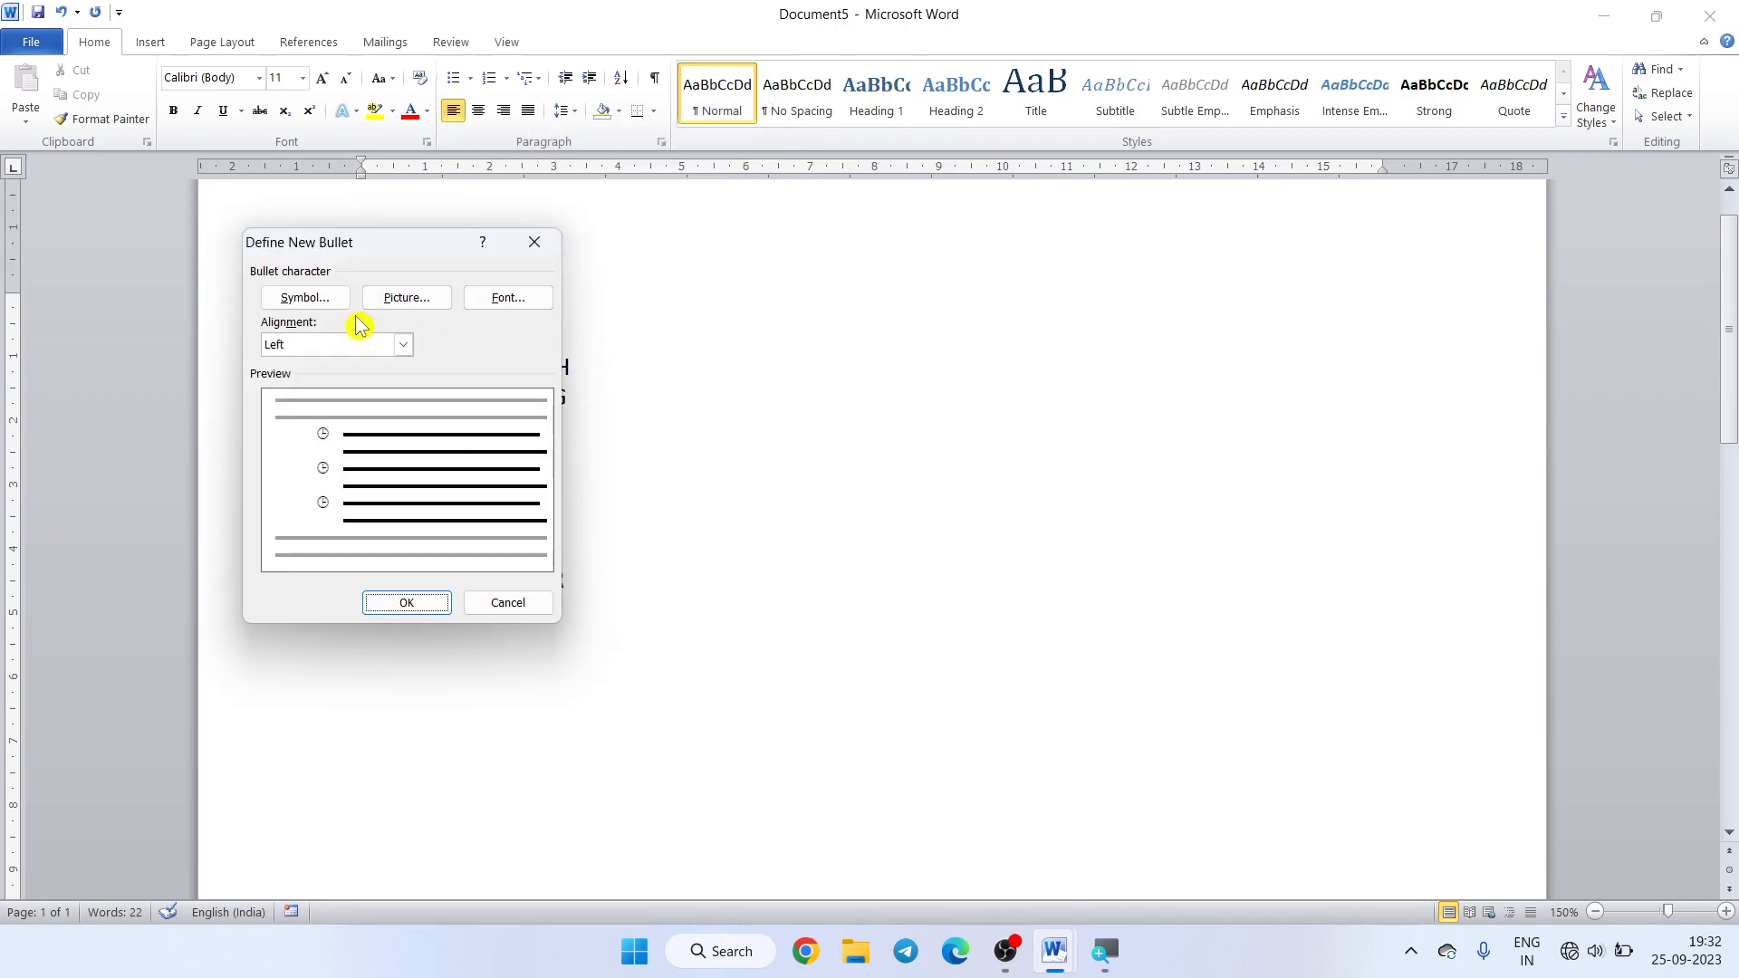
pyautogui.click(332, 297)
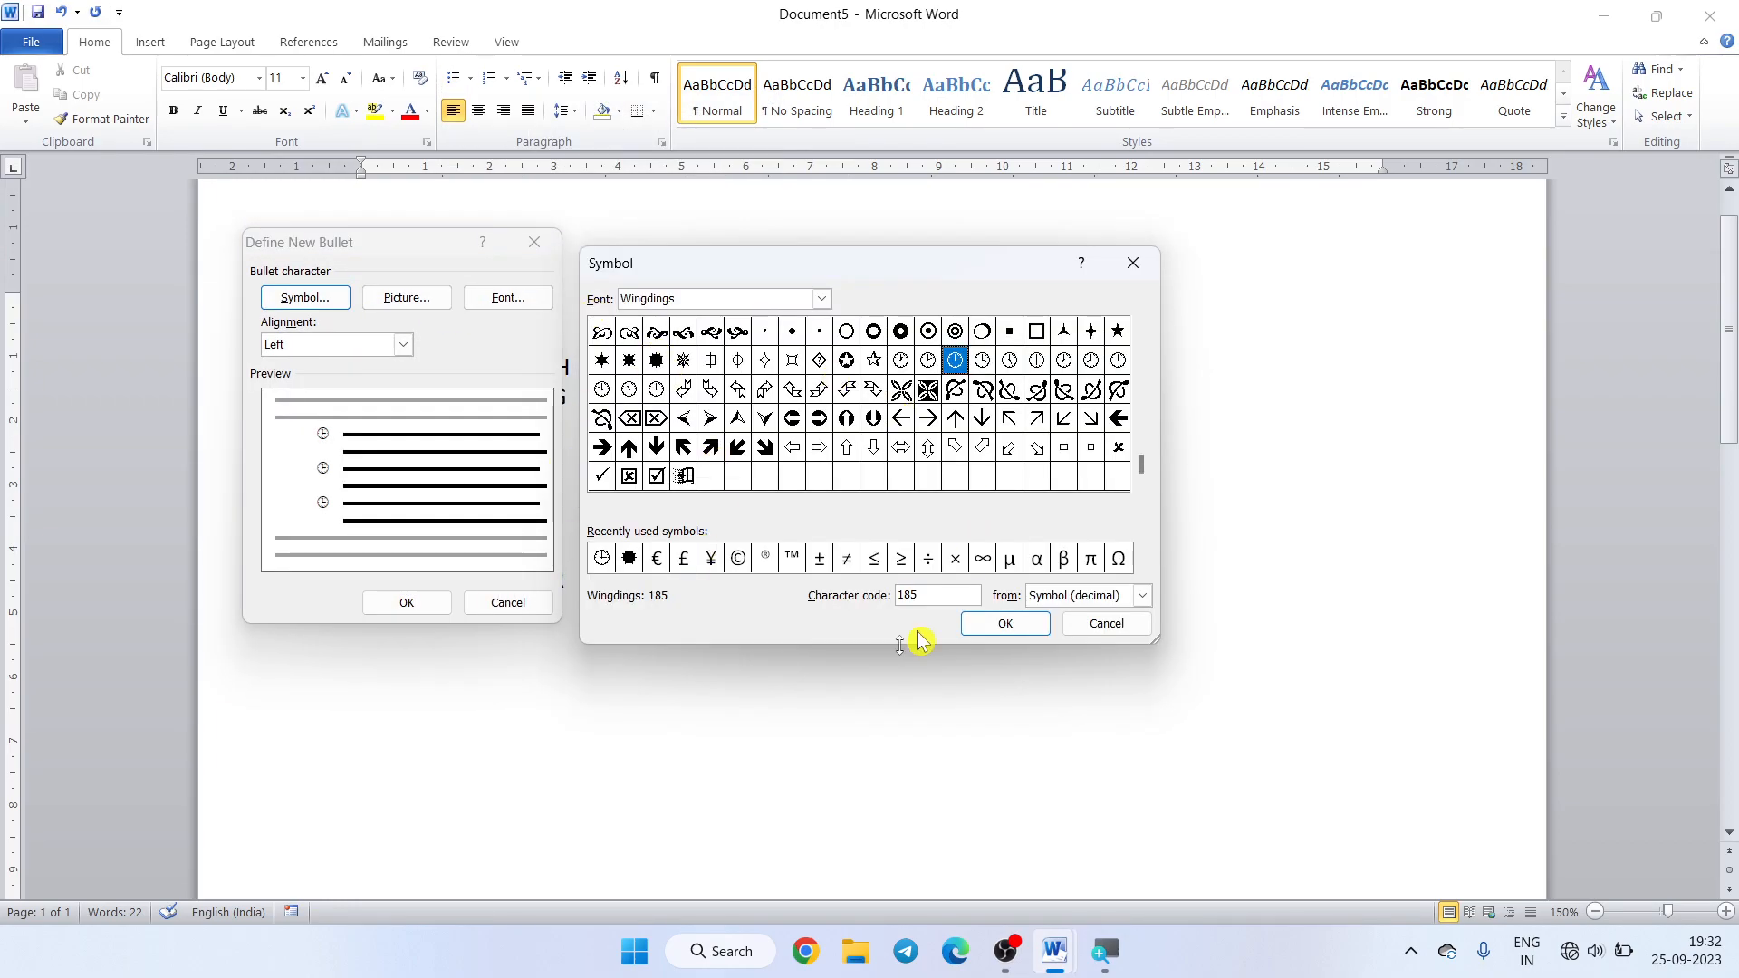
pyautogui.click(1123, 625)
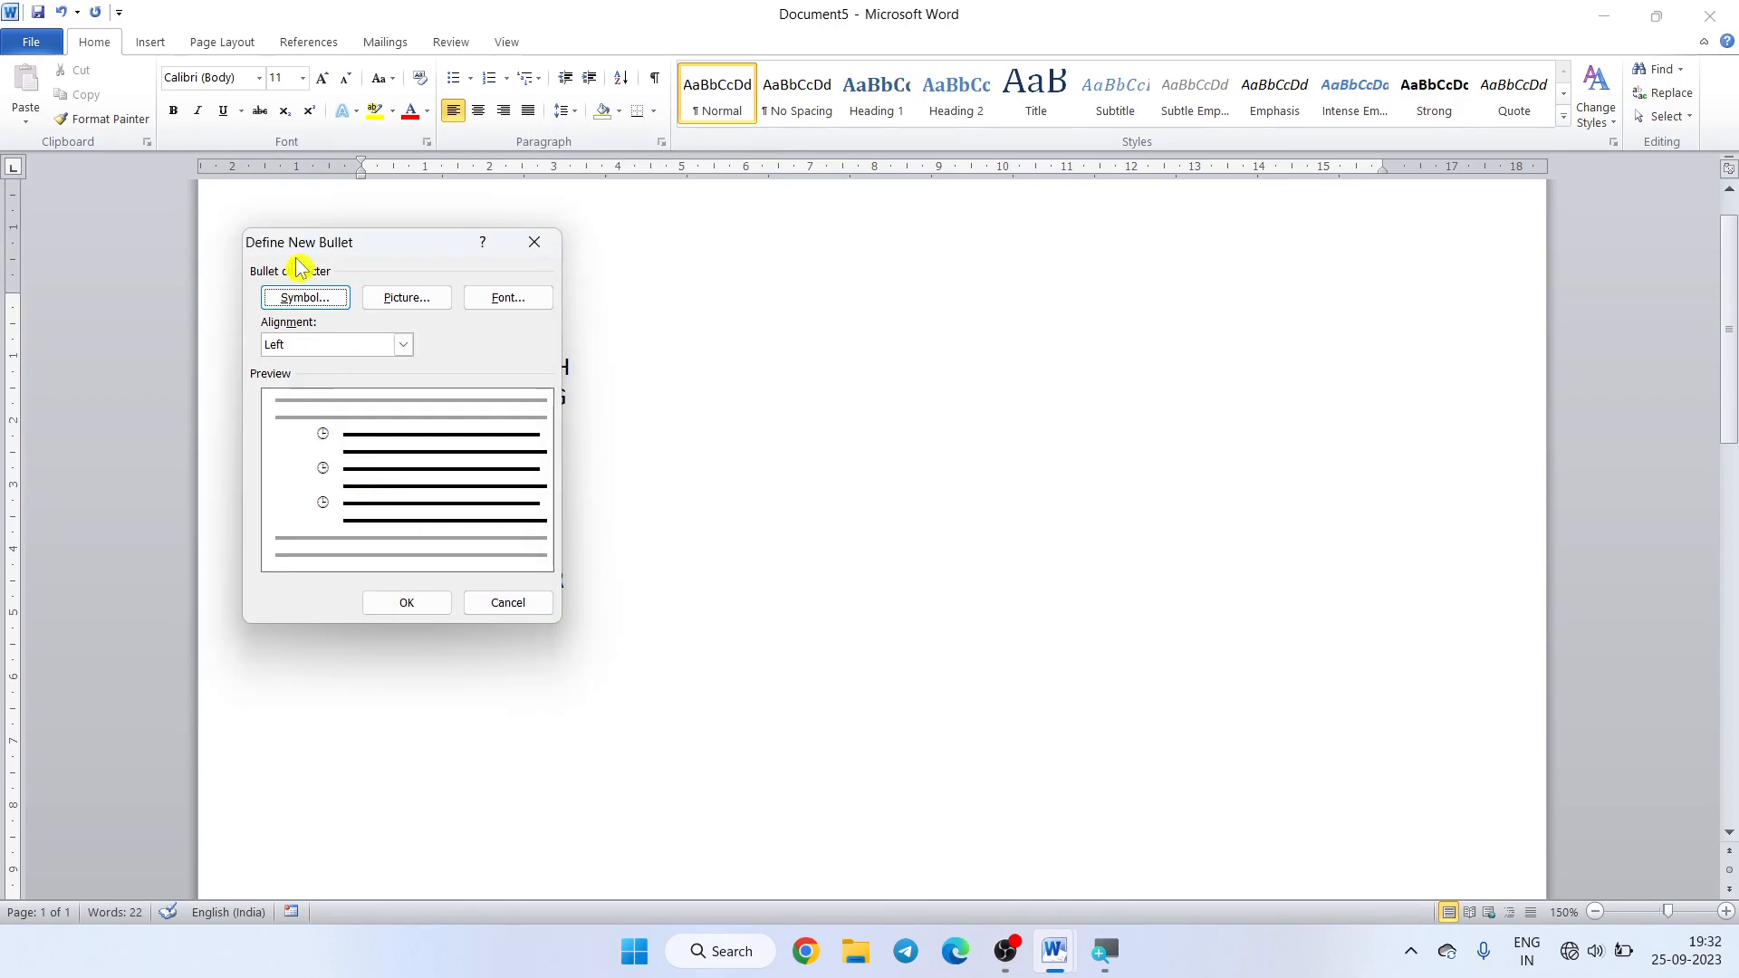
pyautogui.click(380, 300)
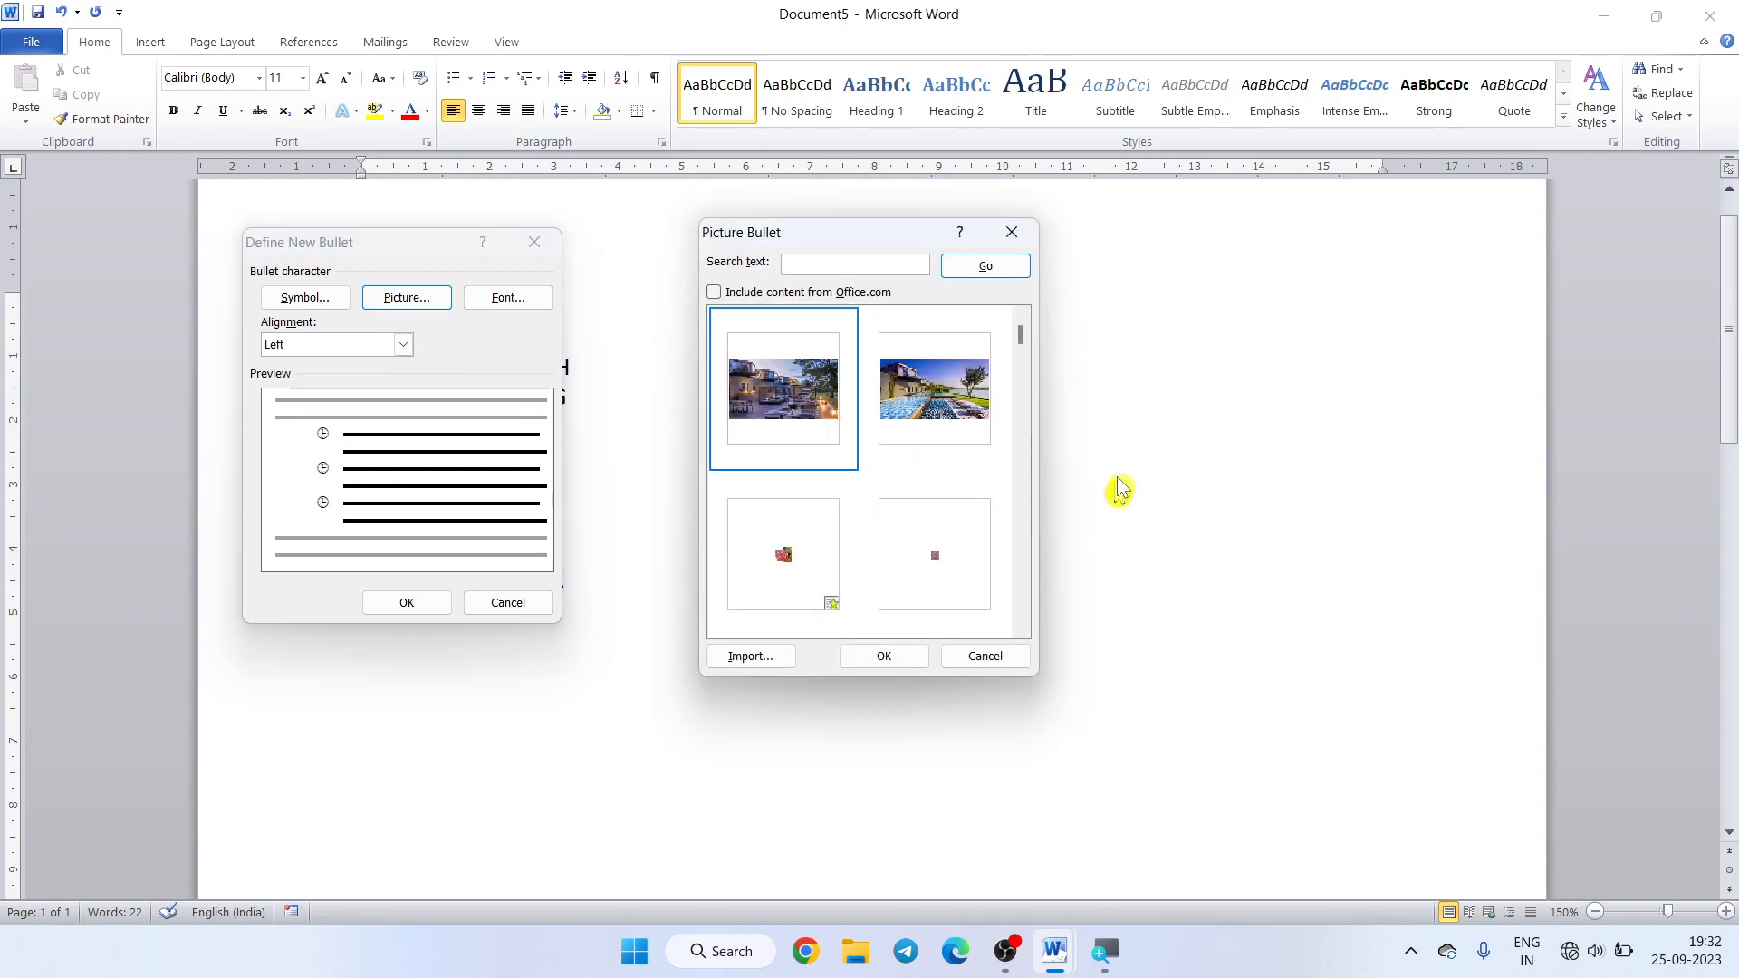
pyautogui.moveTo(1031, 339)
pyautogui.mouseDown()
pyautogui.moveTo(1007, 430)
pyautogui.moveTo(1021, 349)
pyautogui.mouseUp()
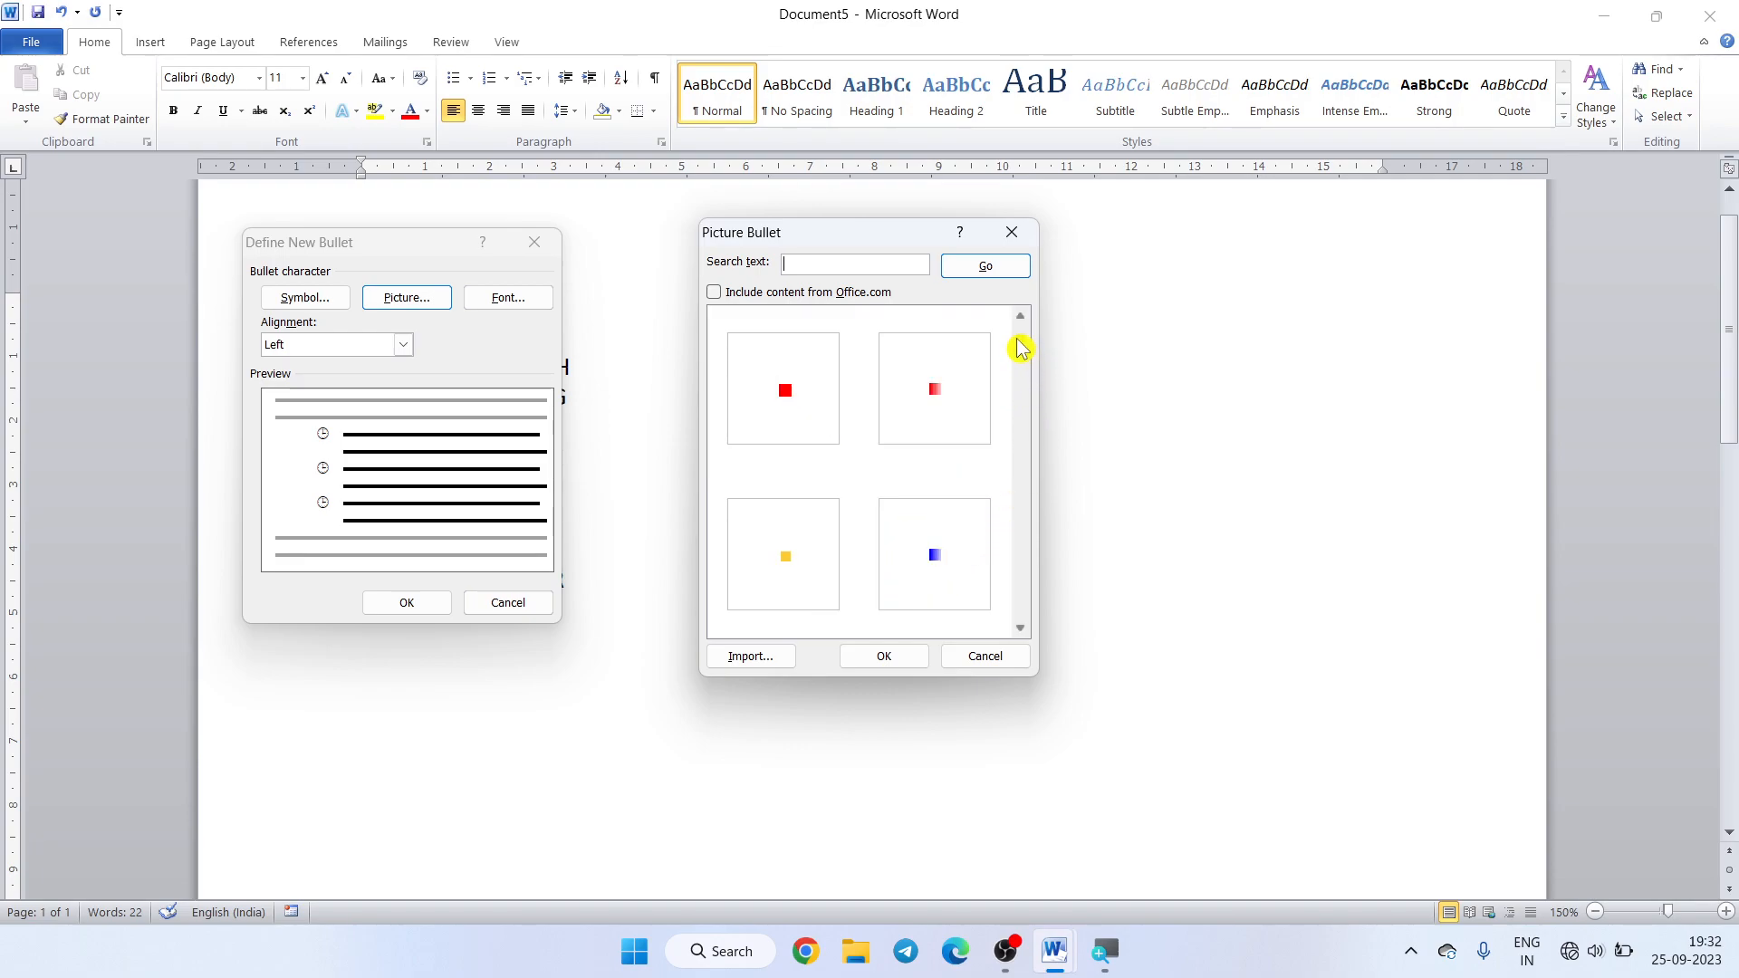
# - Try to import the wall image from the Pictures folder into the picture bullet collection
pyautogui.click(728, 661)
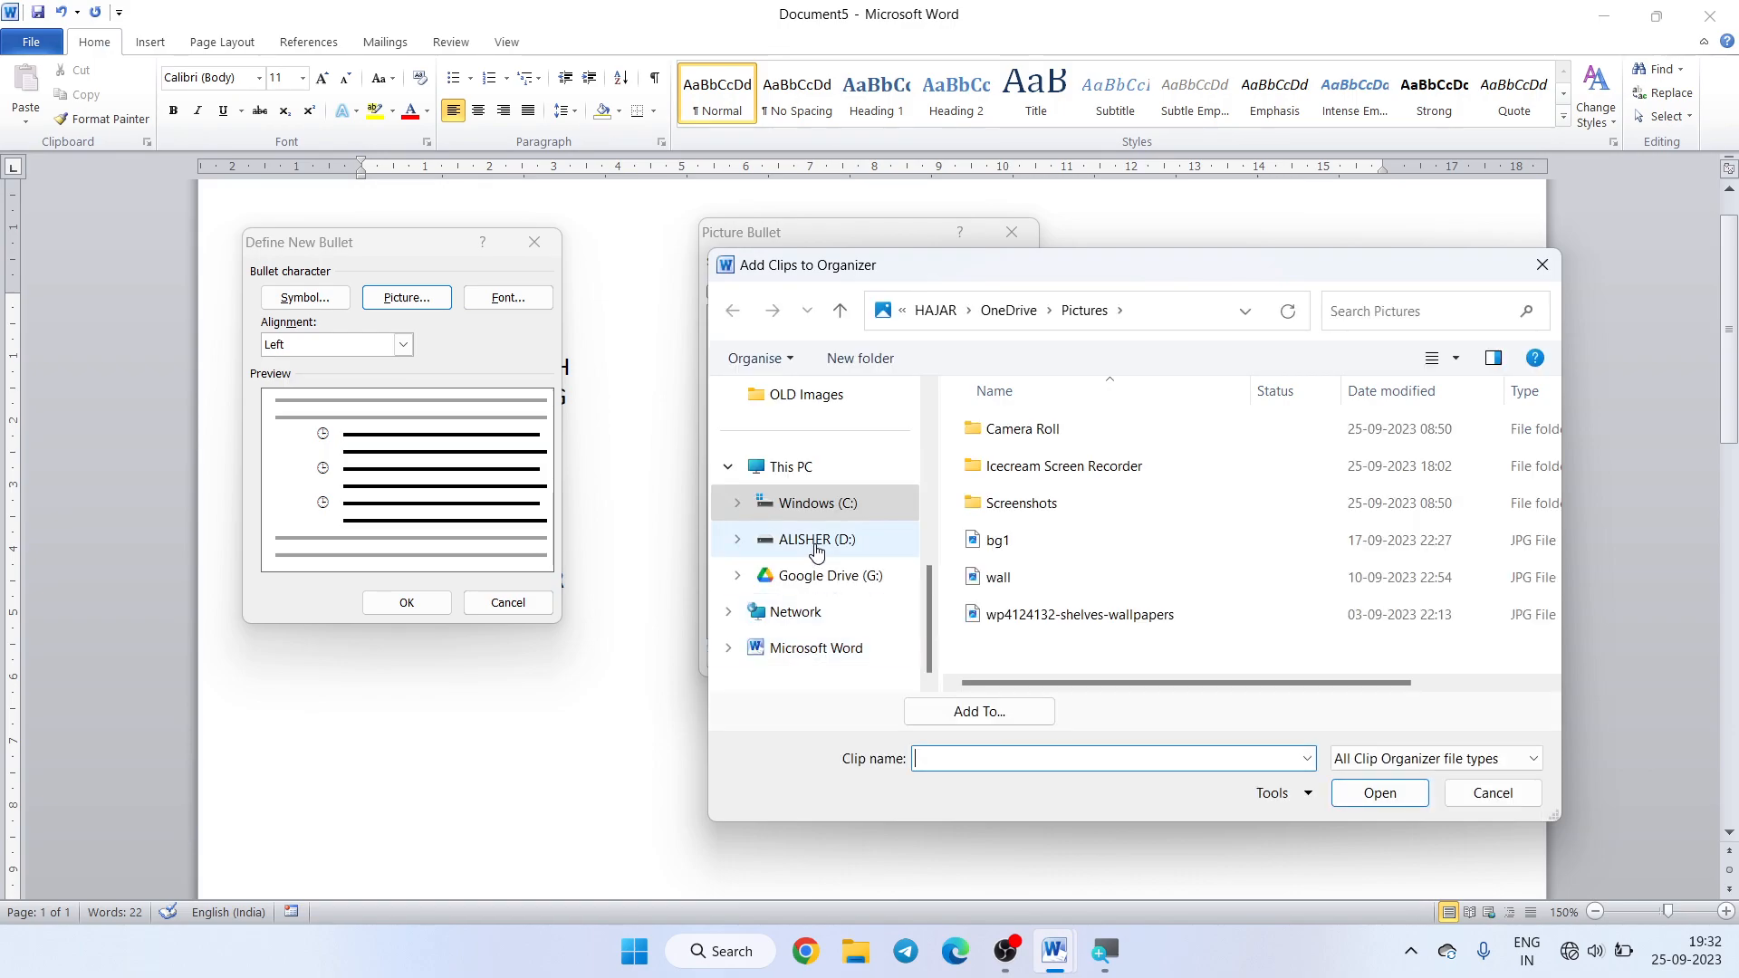
pyautogui.scroll(1, 815, 550)
pyautogui.click(1062, 581)
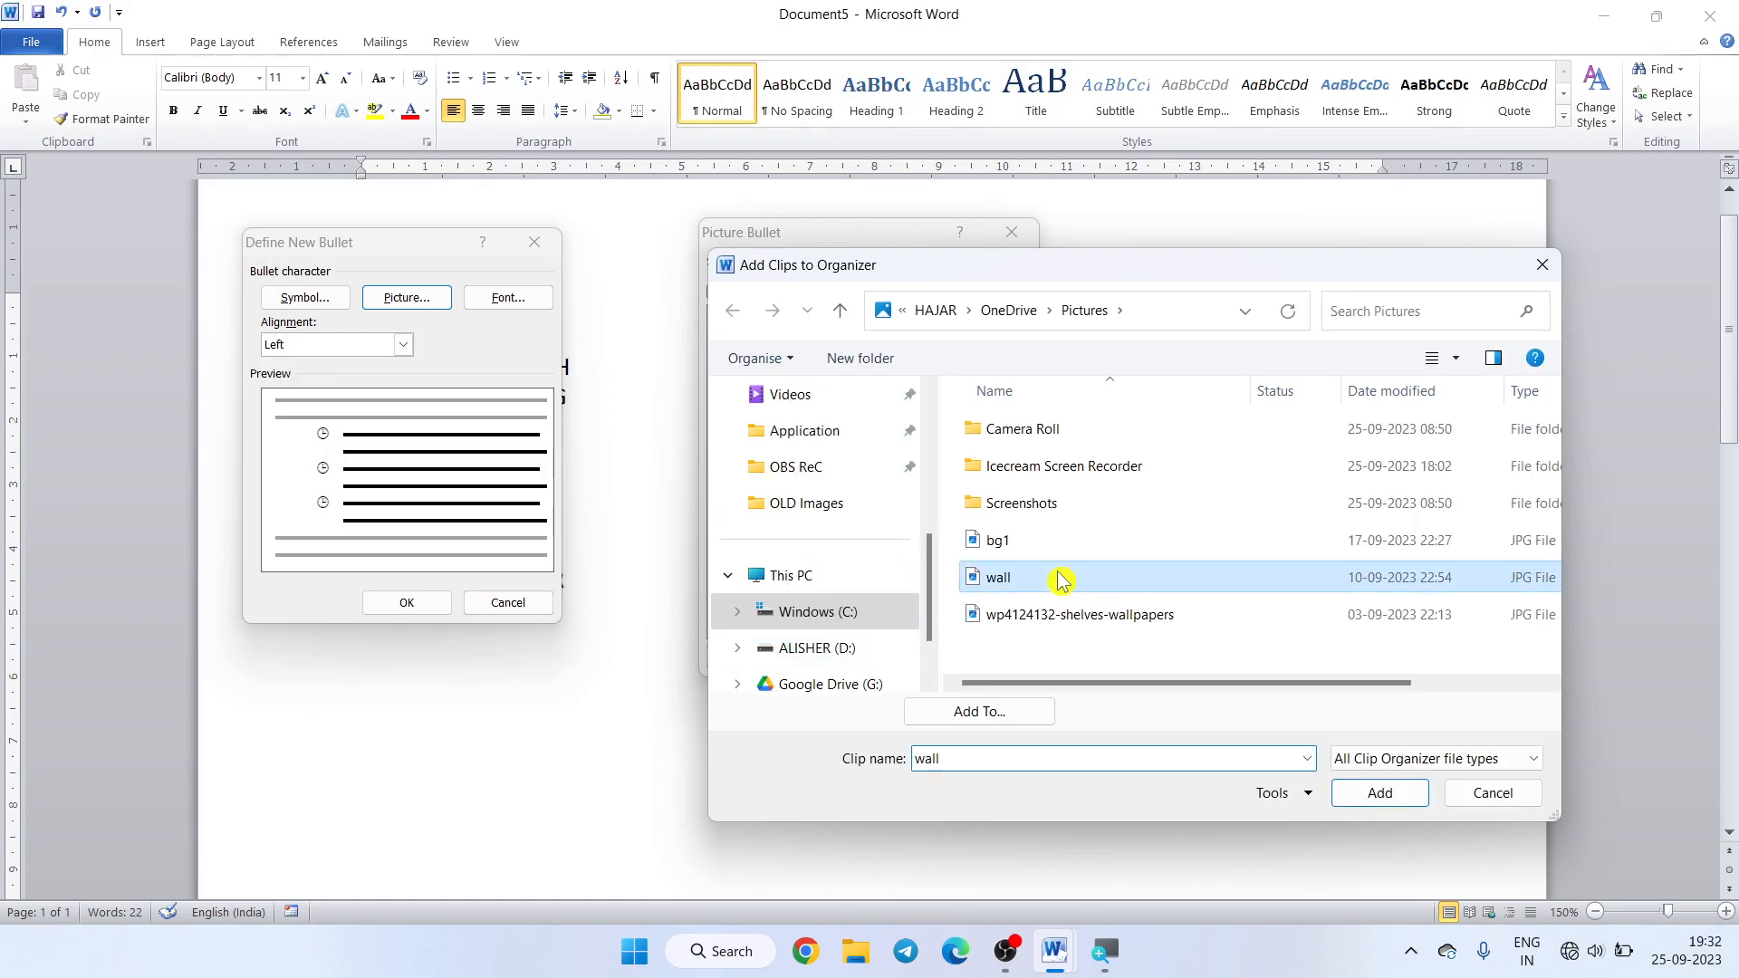
pyautogui.click(1060, 545)
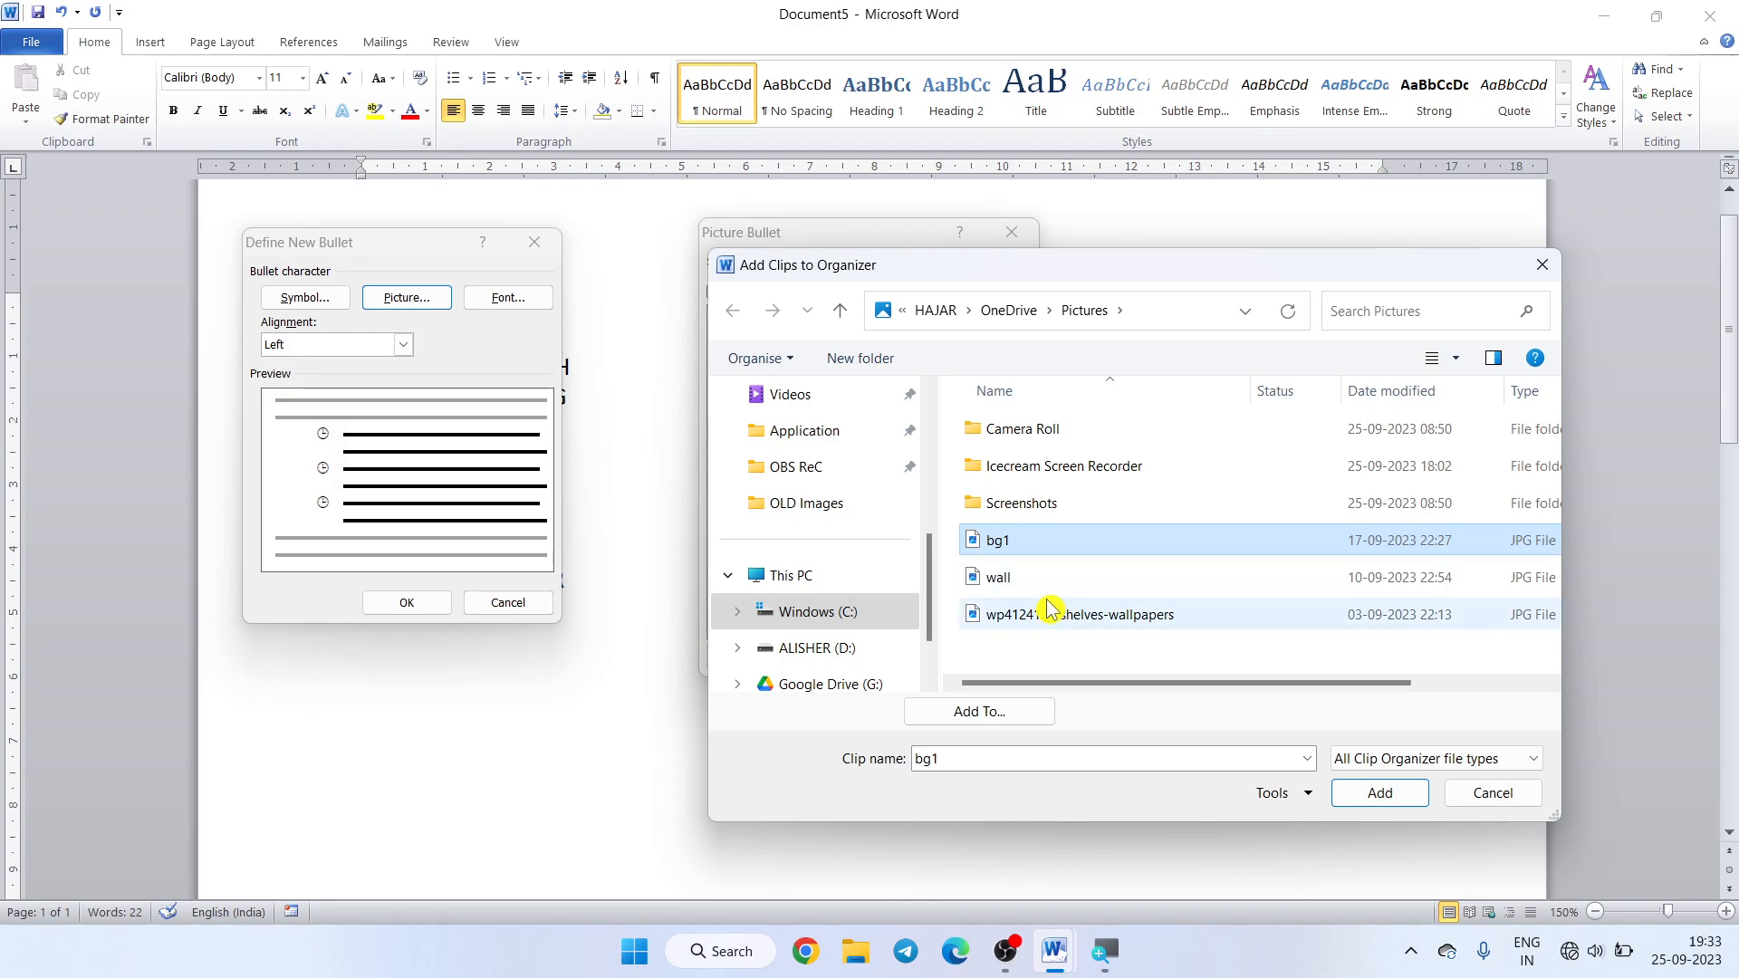
pyautogui.click(1050, 614)
pyautogui.click(1031, 575)
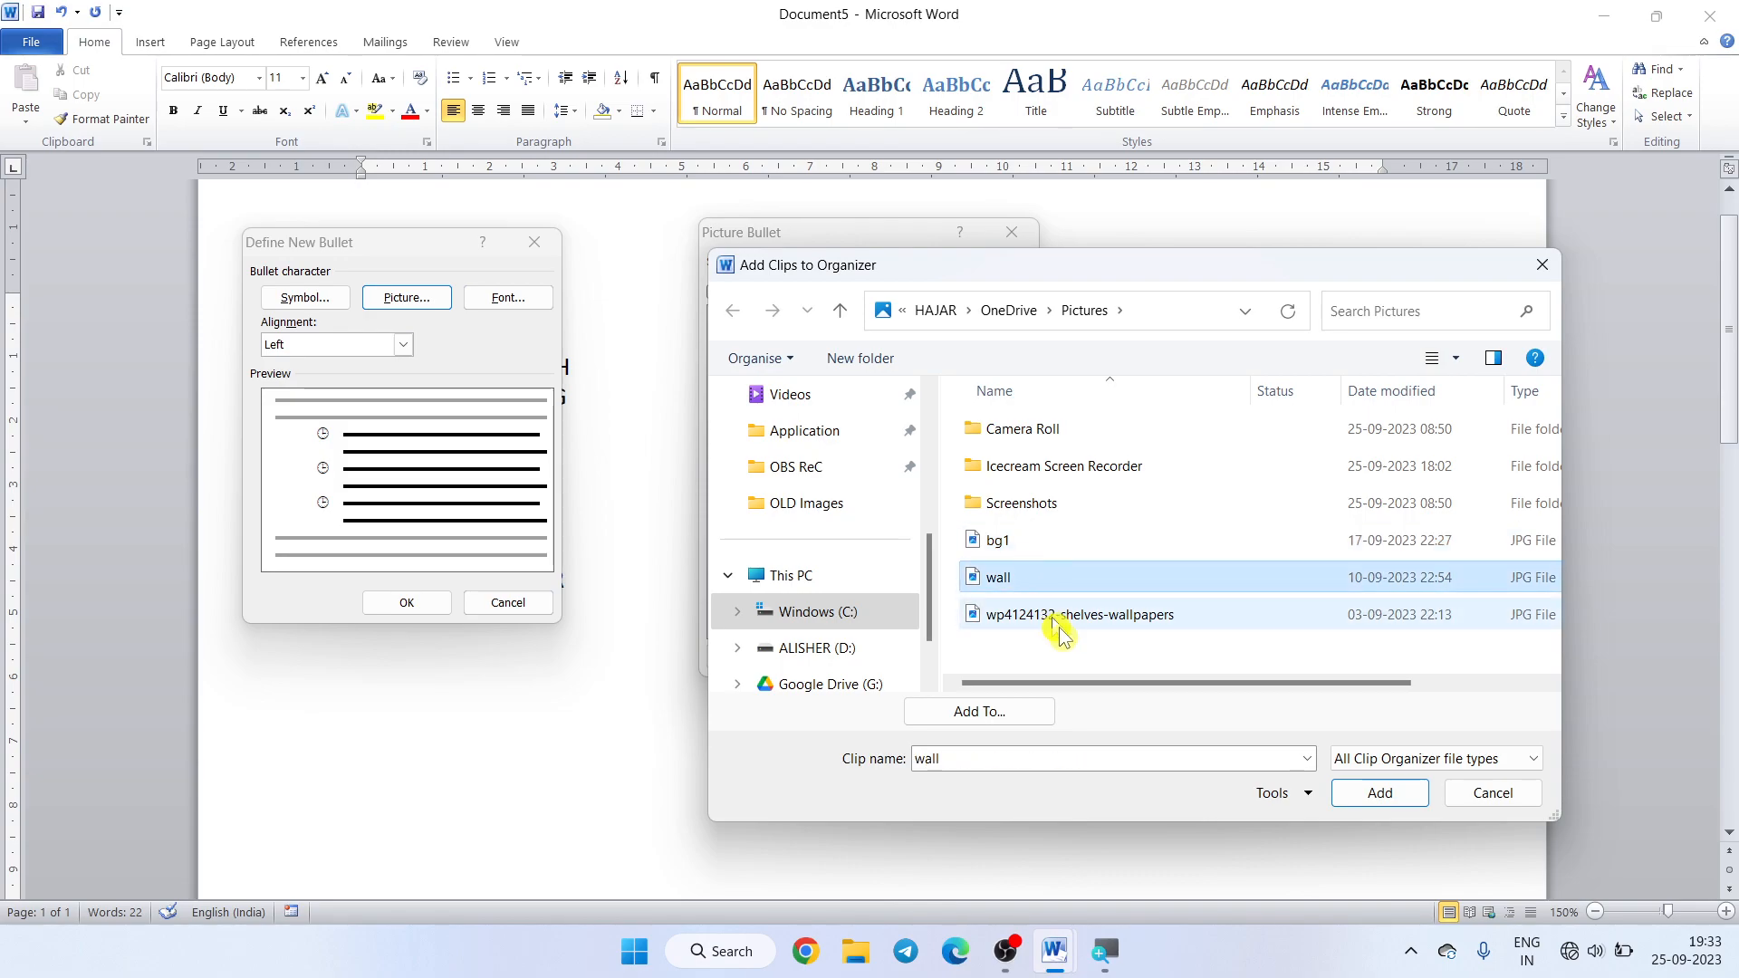
pyautogui.click(1405, 797)
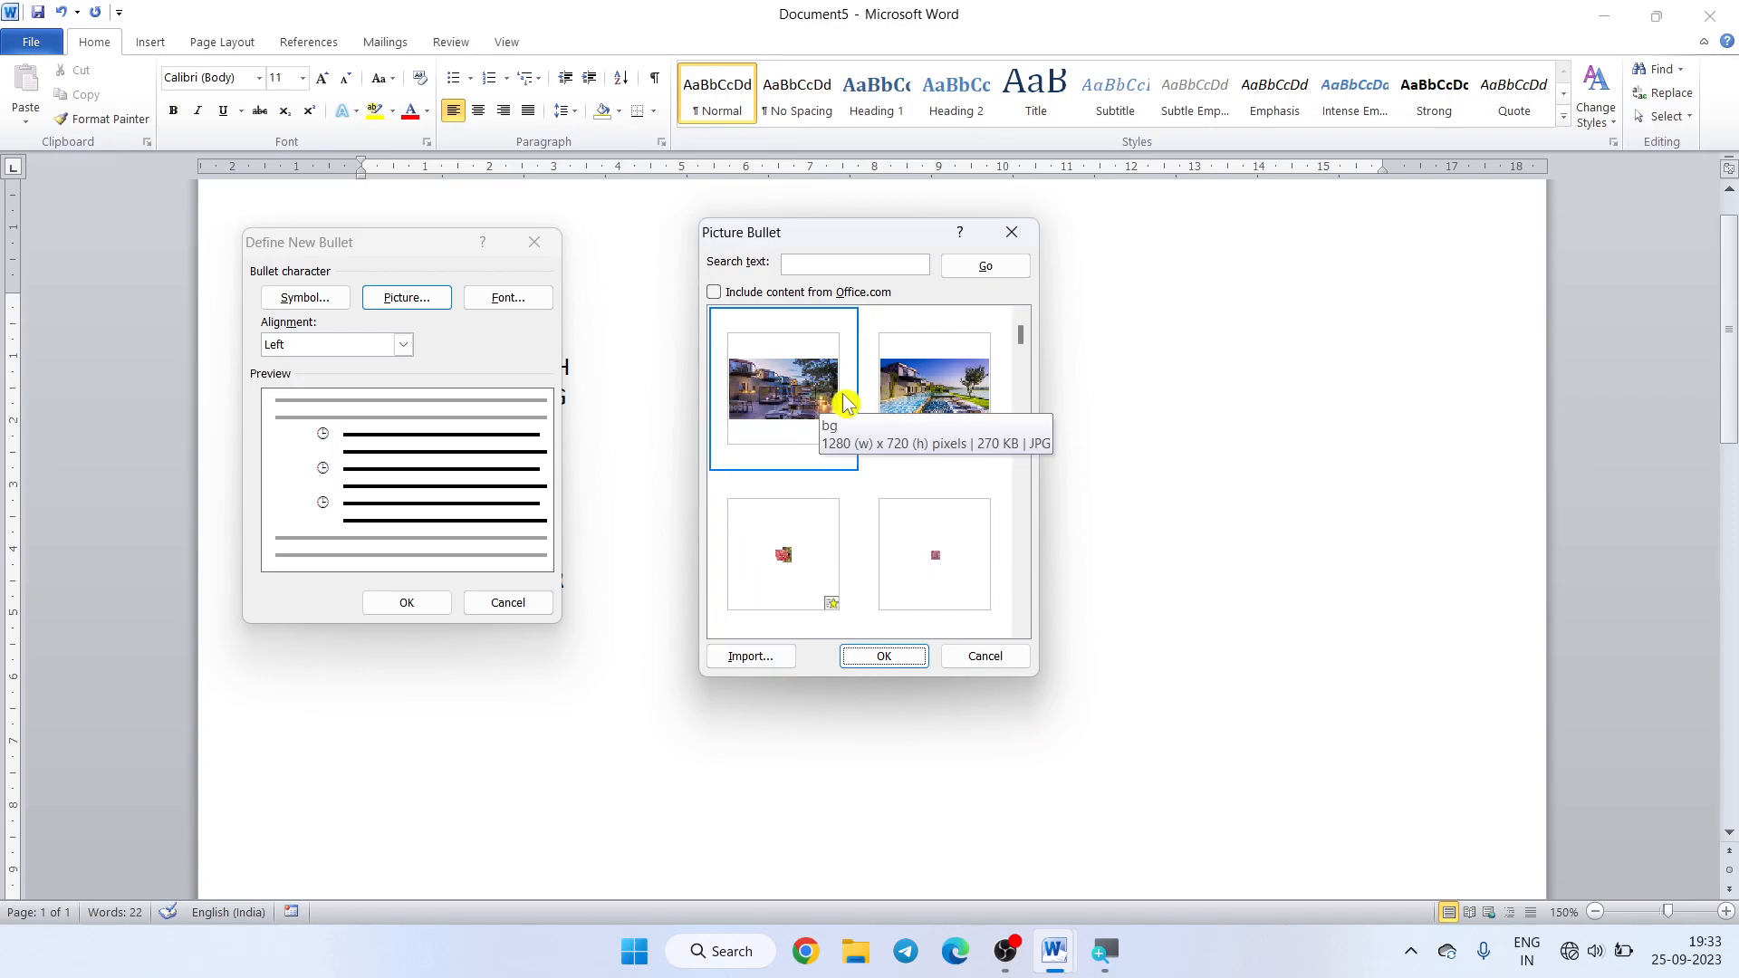
# - Apply the bg picture as the bullet, enter GHFDJKGHJKGH, GFJGIODGJDFG, FDHGFDHJDHD, HRFHDFHDFH and HFDKHDFOH as items, and end the list
pyautogui.click(879, 660)
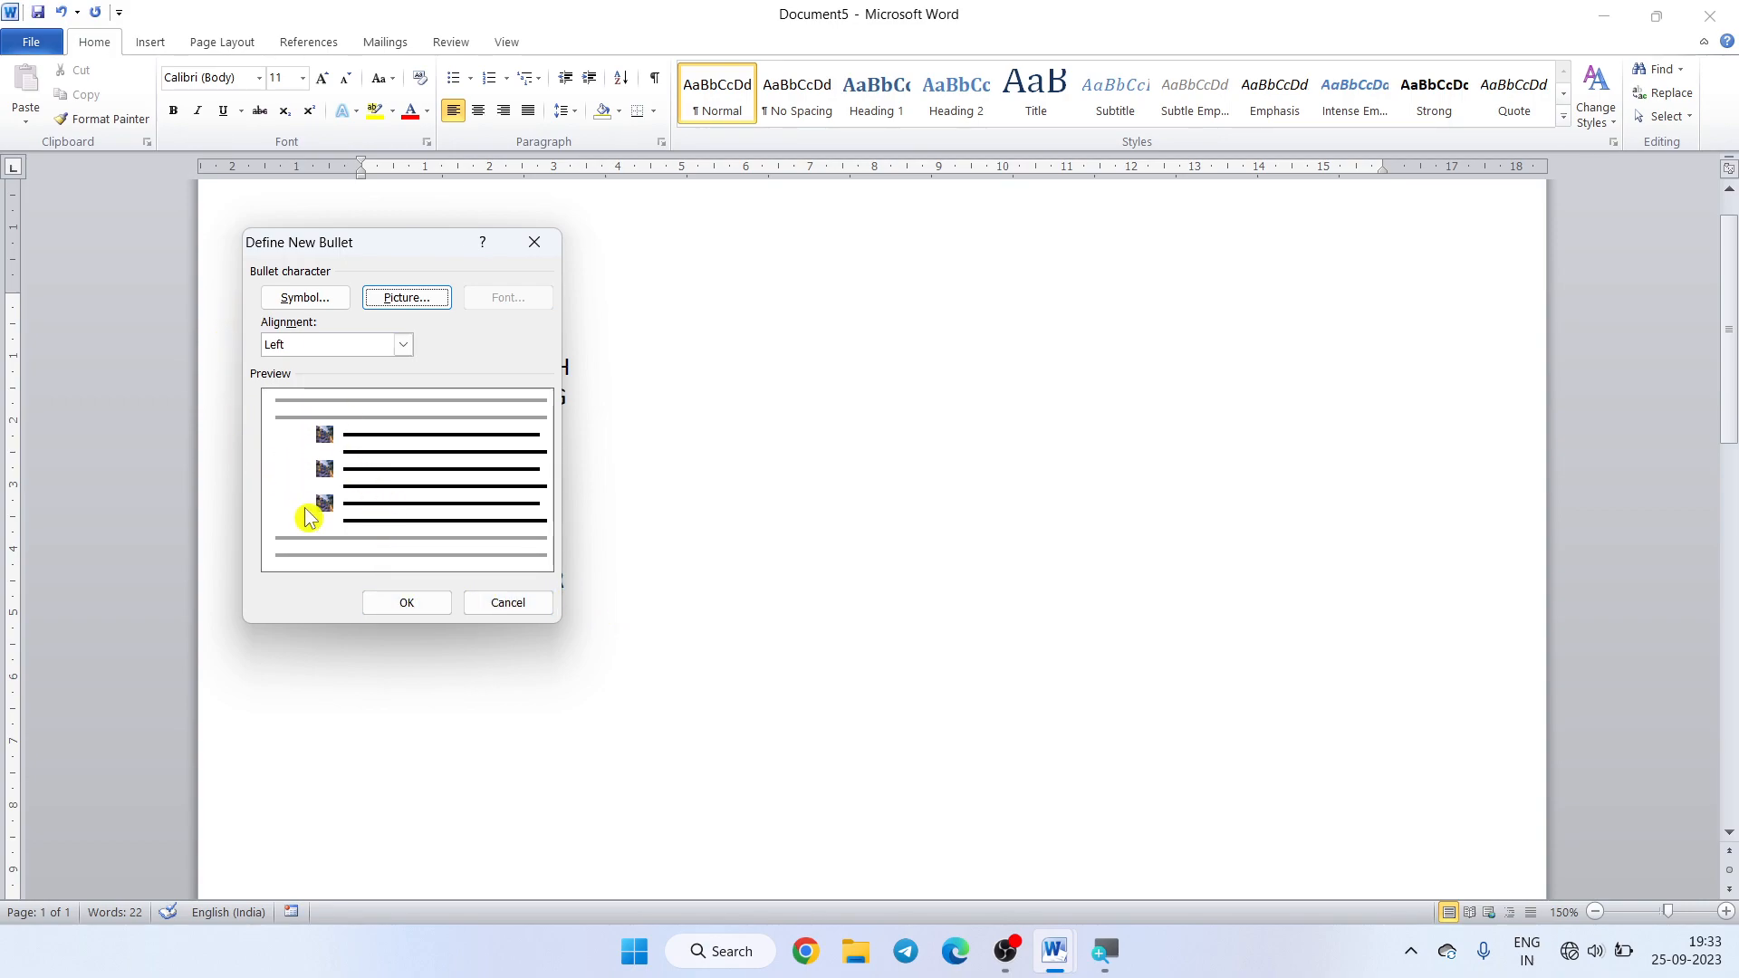
pyautogui.click(385, 598)
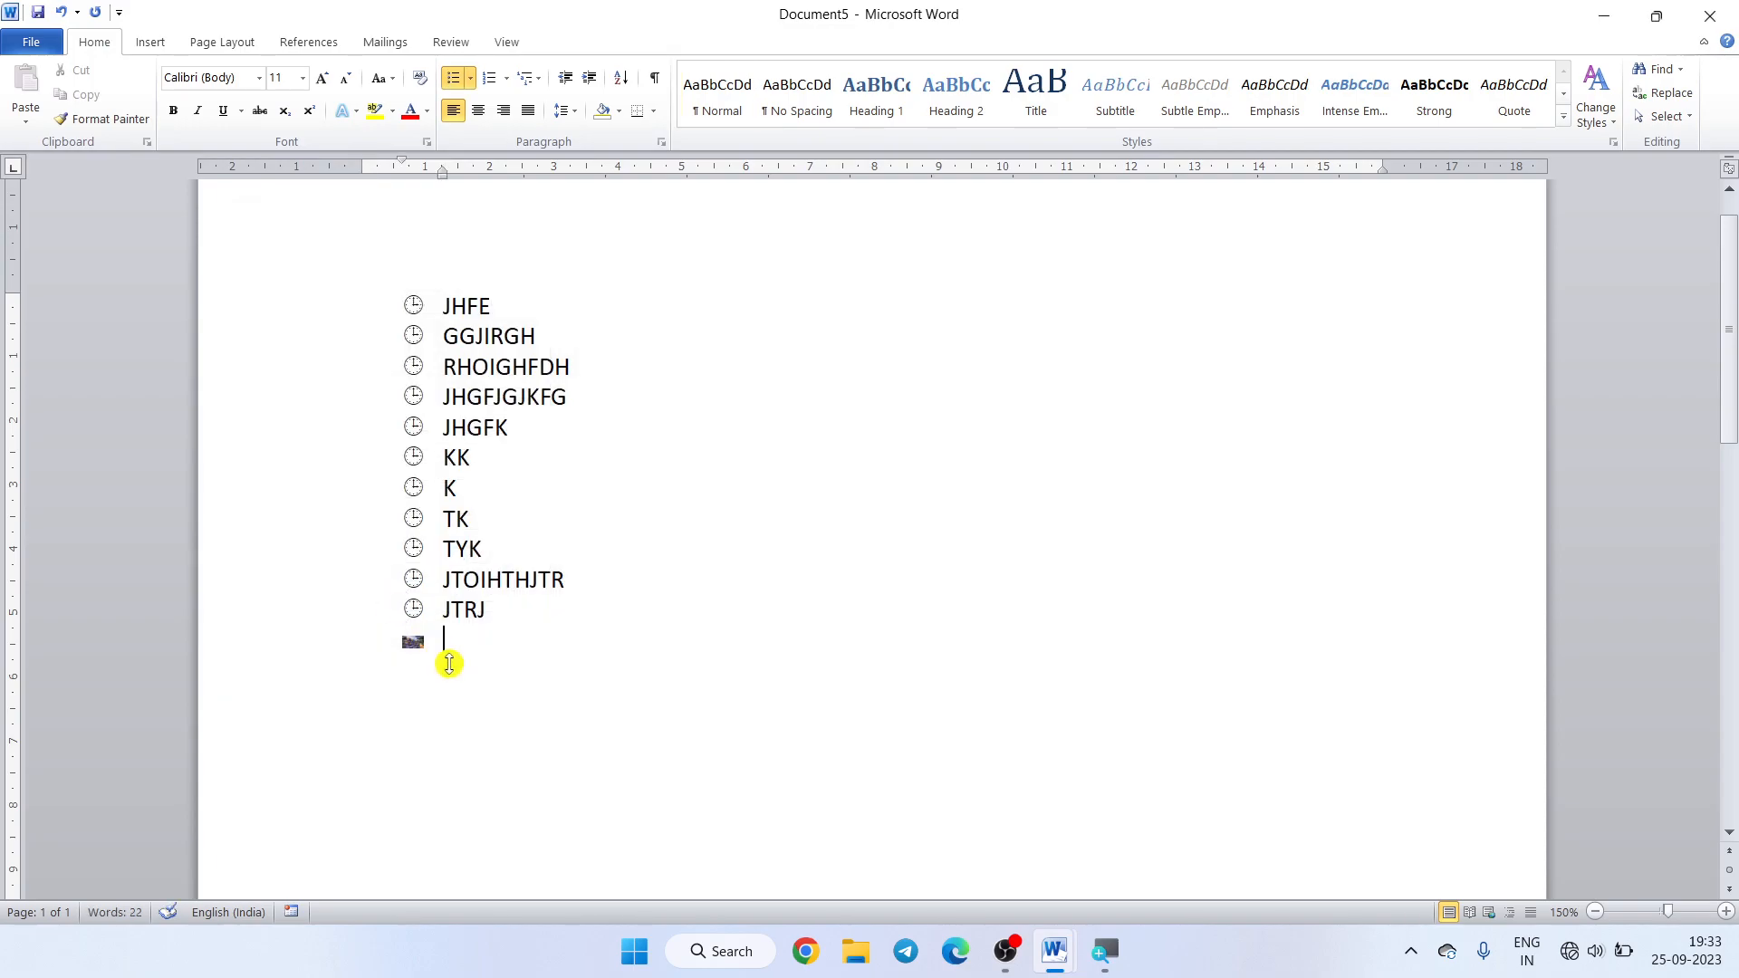
pyautogui.write('GHFDJKGH')
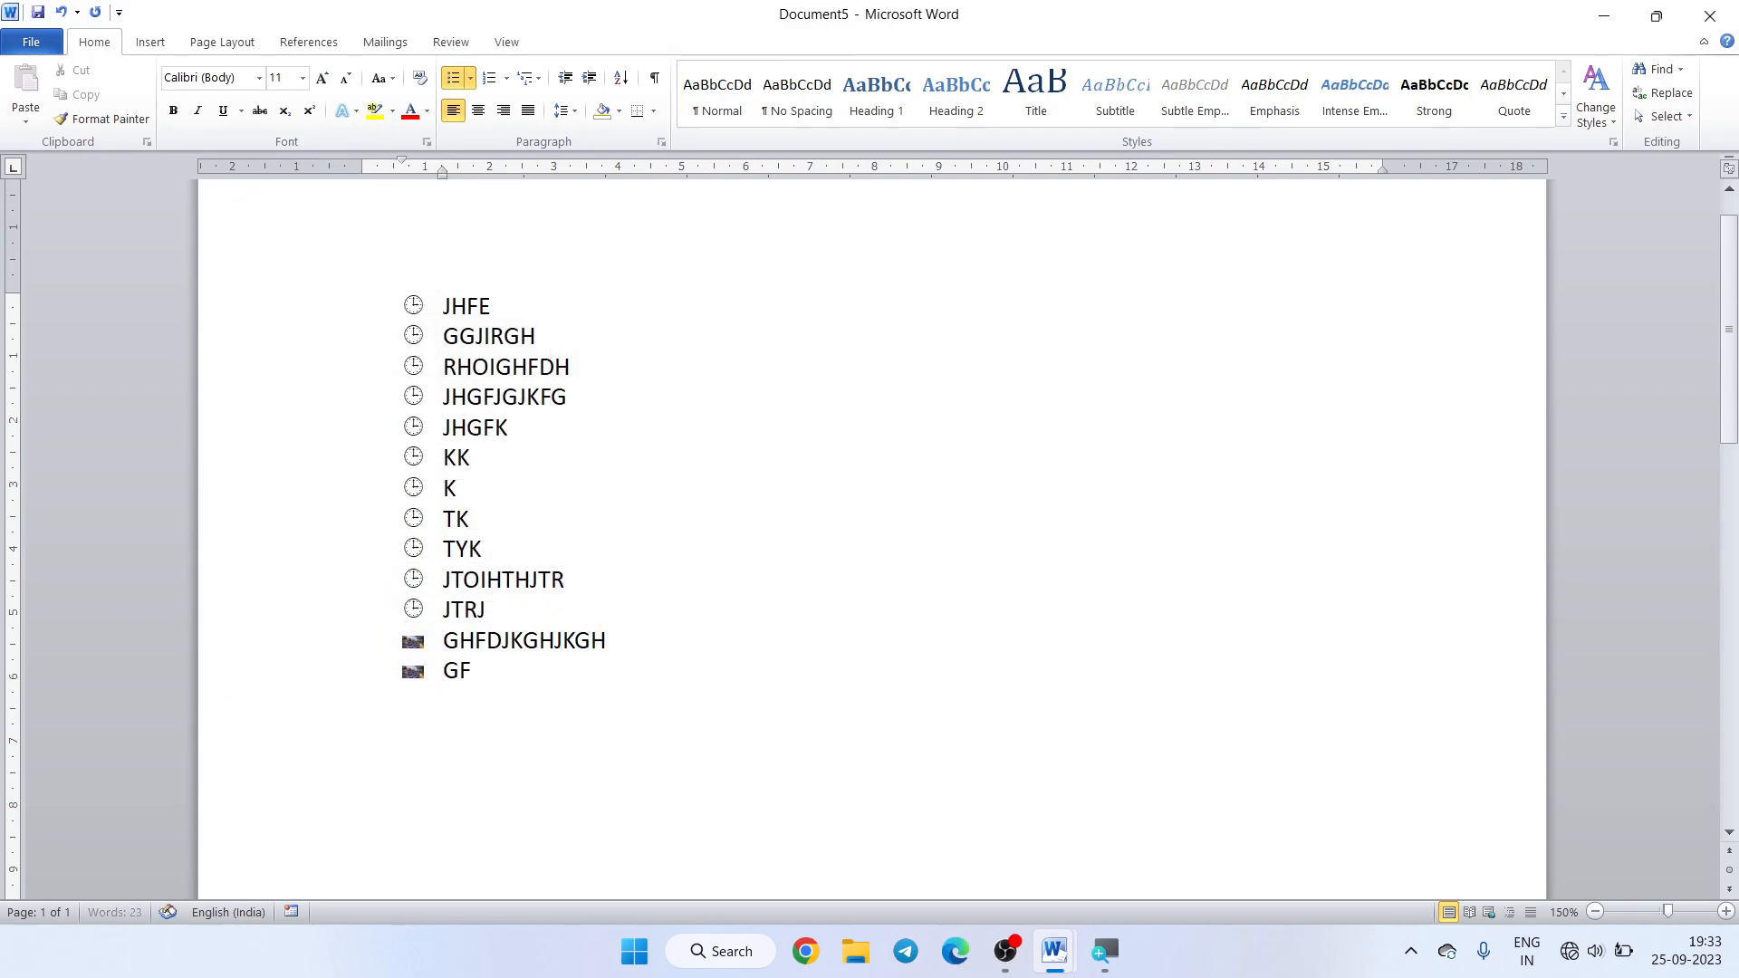
pyautogui.write('JKGH GFJGIODGJDFG F')
pyautogui.write('D')
pyautogui.press('Return')
pyautogui.write('HRF')
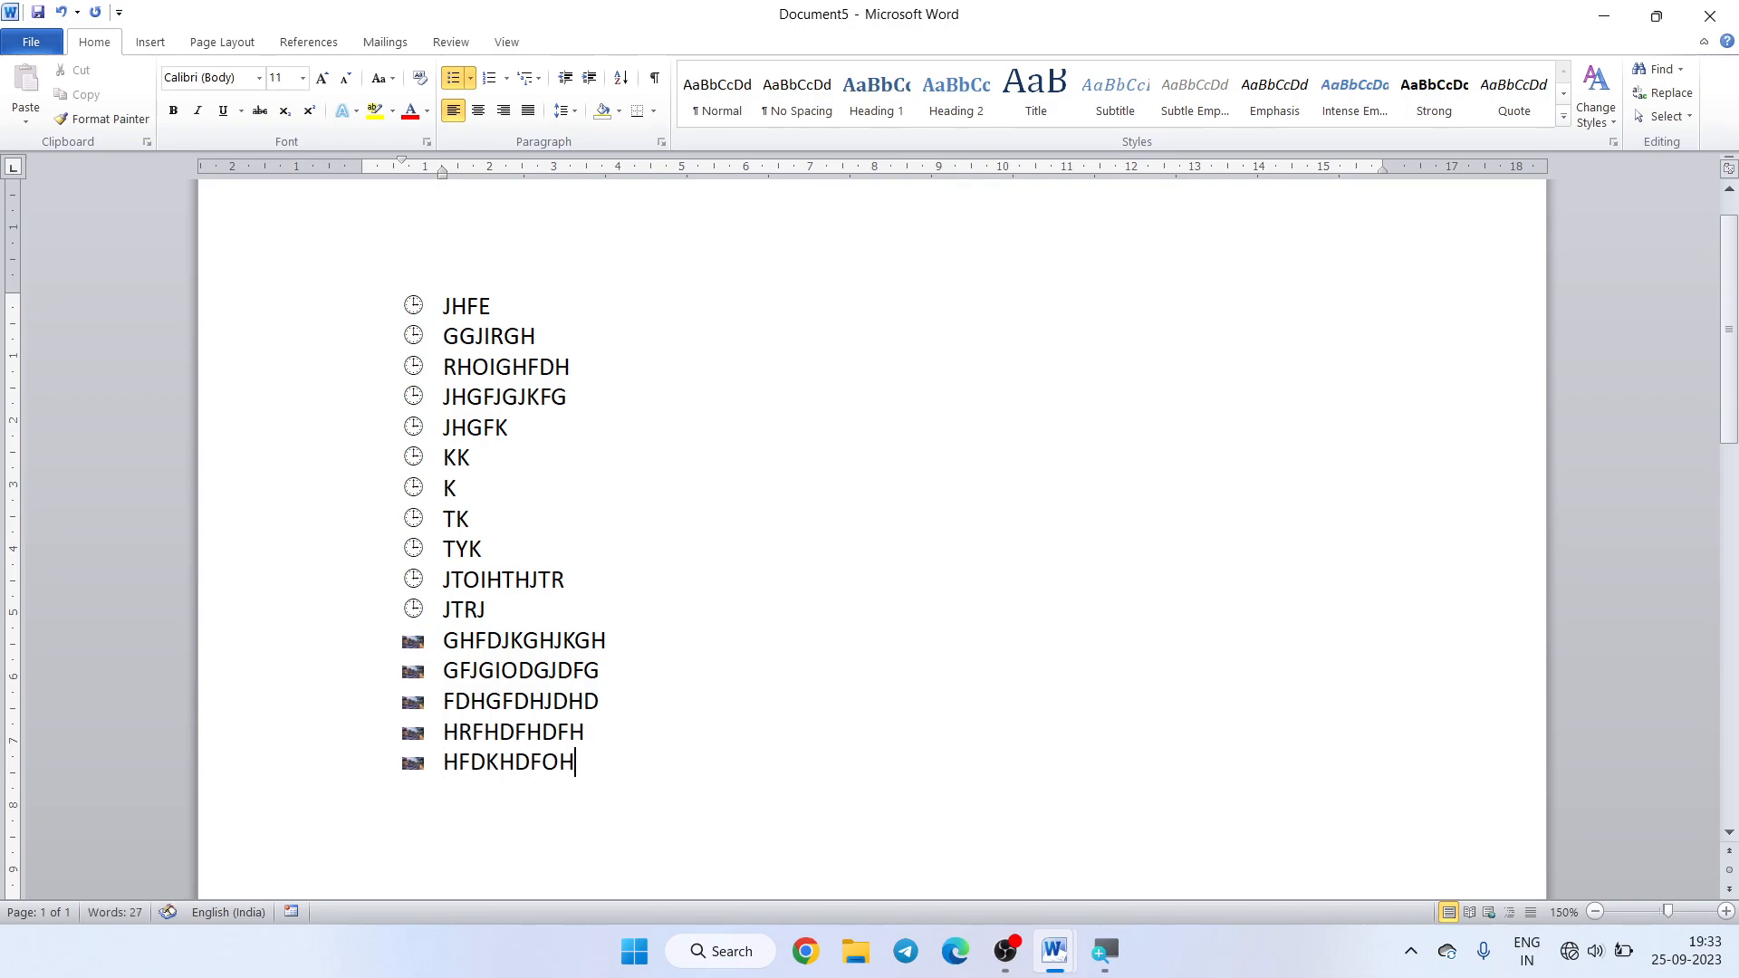
pyautogui.press('Return')
pyautogui.press('Return')
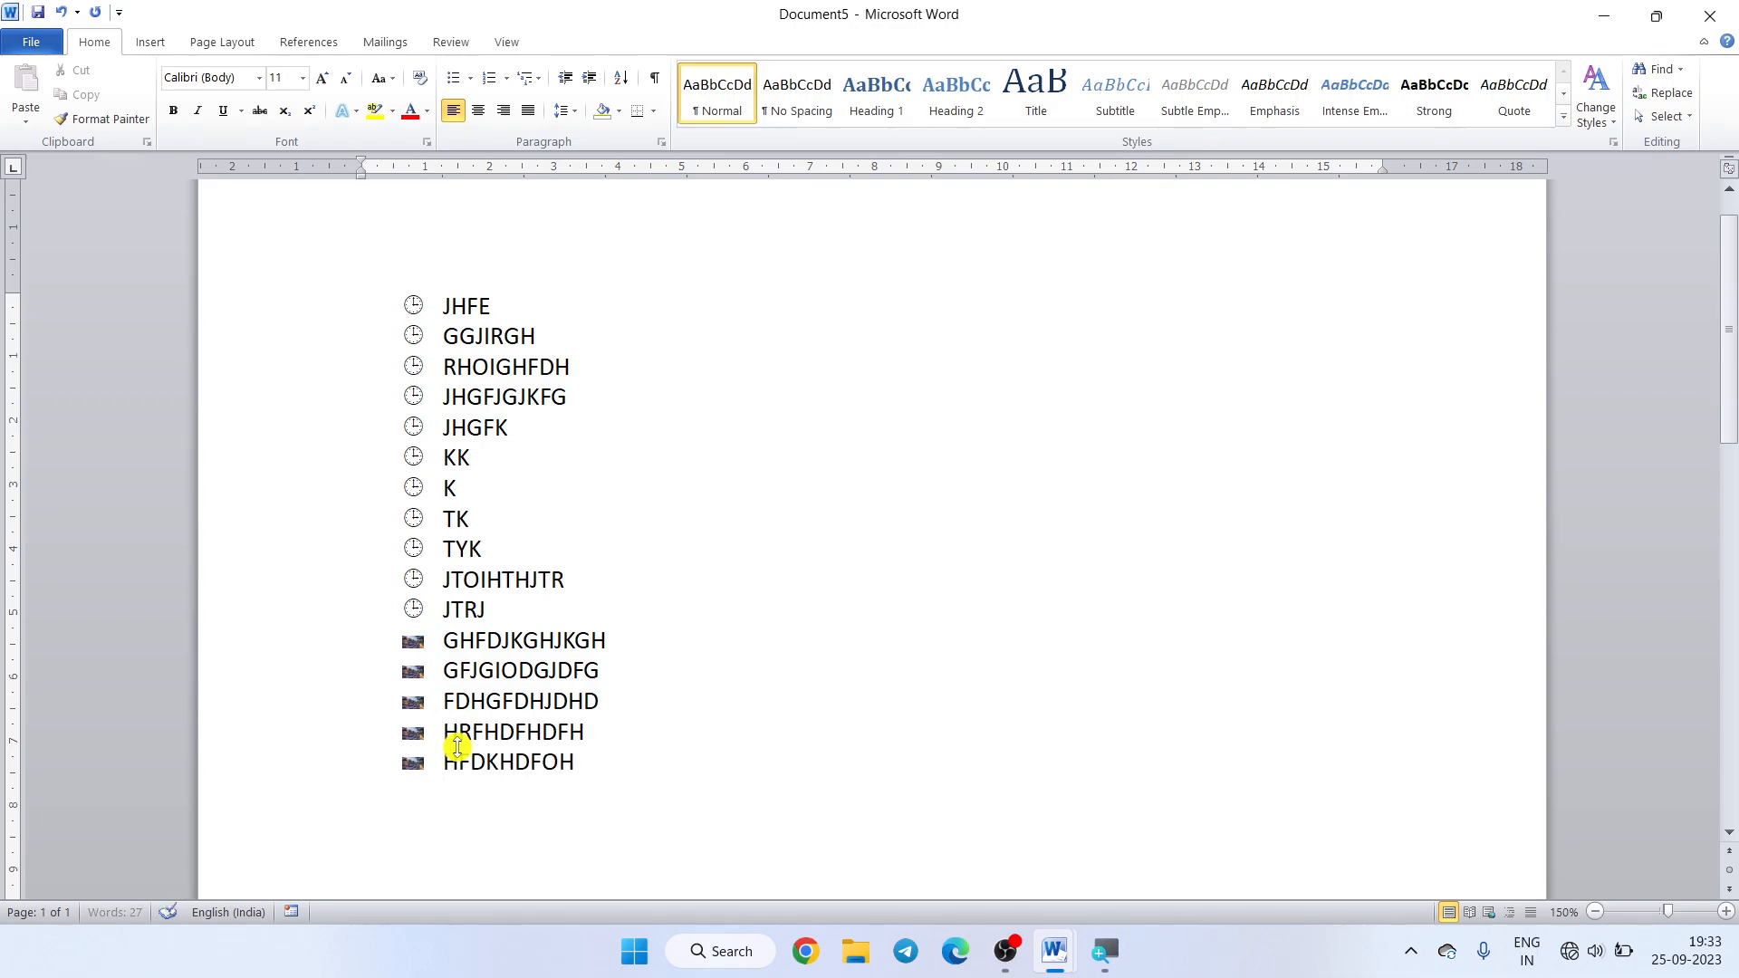
# - Apply 1., 2., 3. numbering below the bulleted items and enter JTJYIOTYJTHUJR, THTHTRJTR, HTHTHTHJTRH, THTRHTHTRJJ, ETTTRT, TTRTRETTWERR and ERTEWTTT as items
pyautogui.click(470, 78)
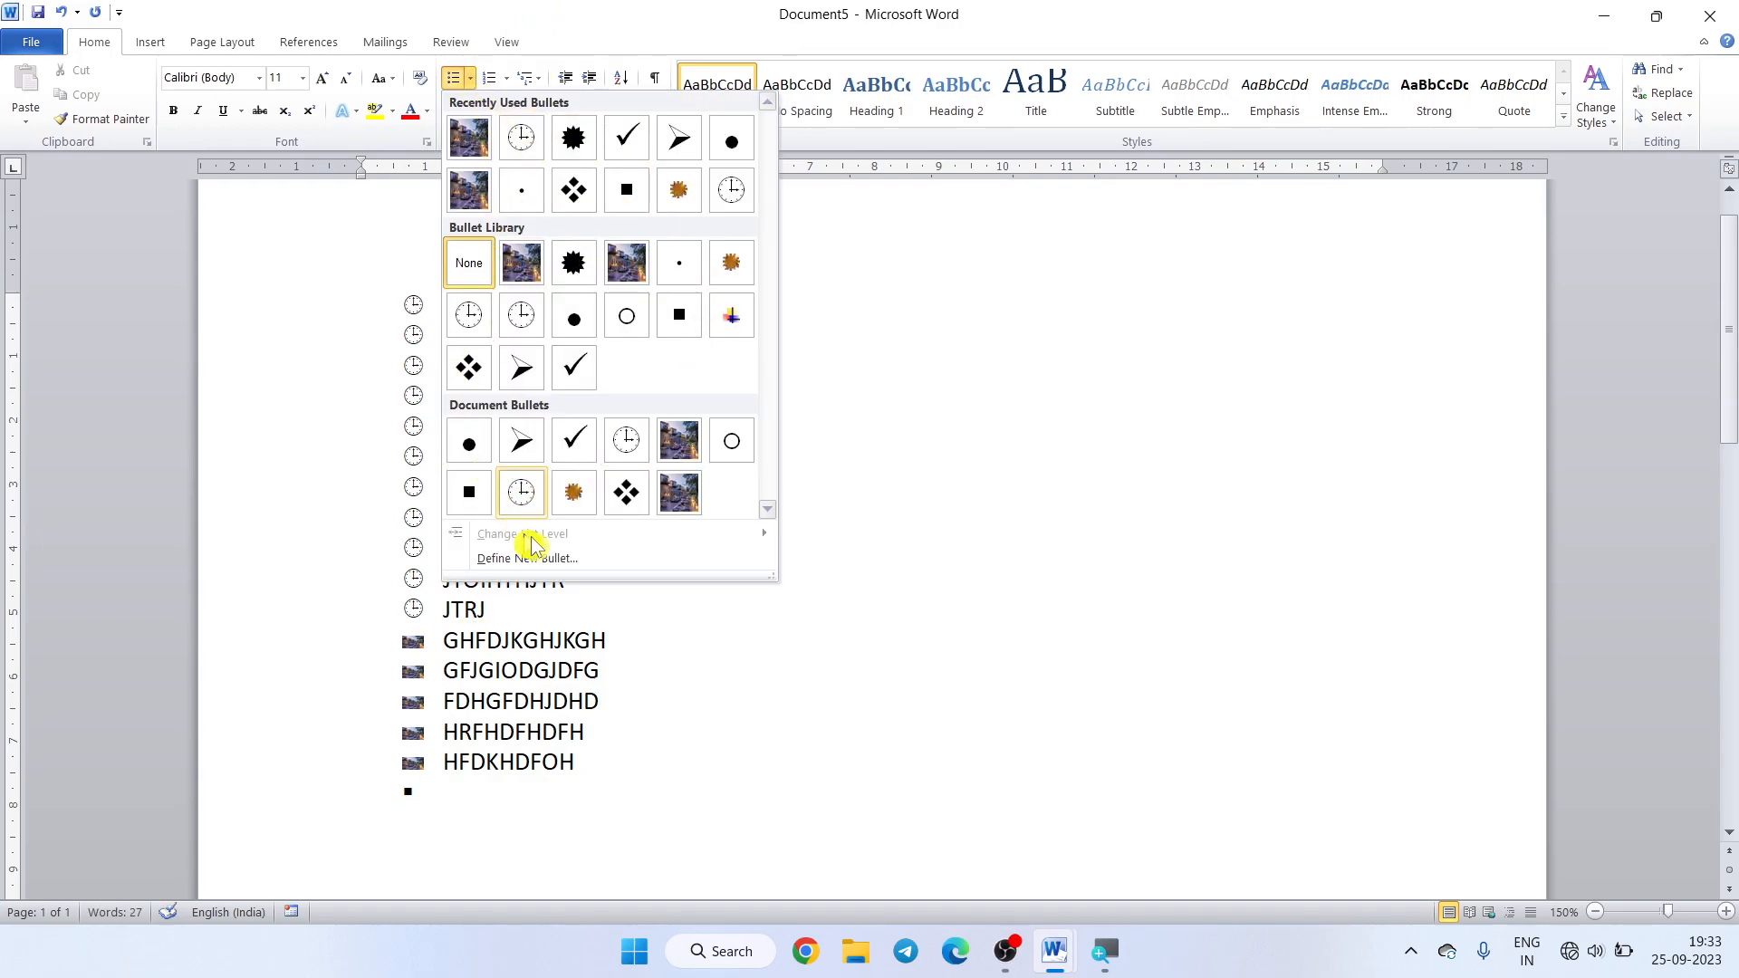
pyautogui.click(804, 302)
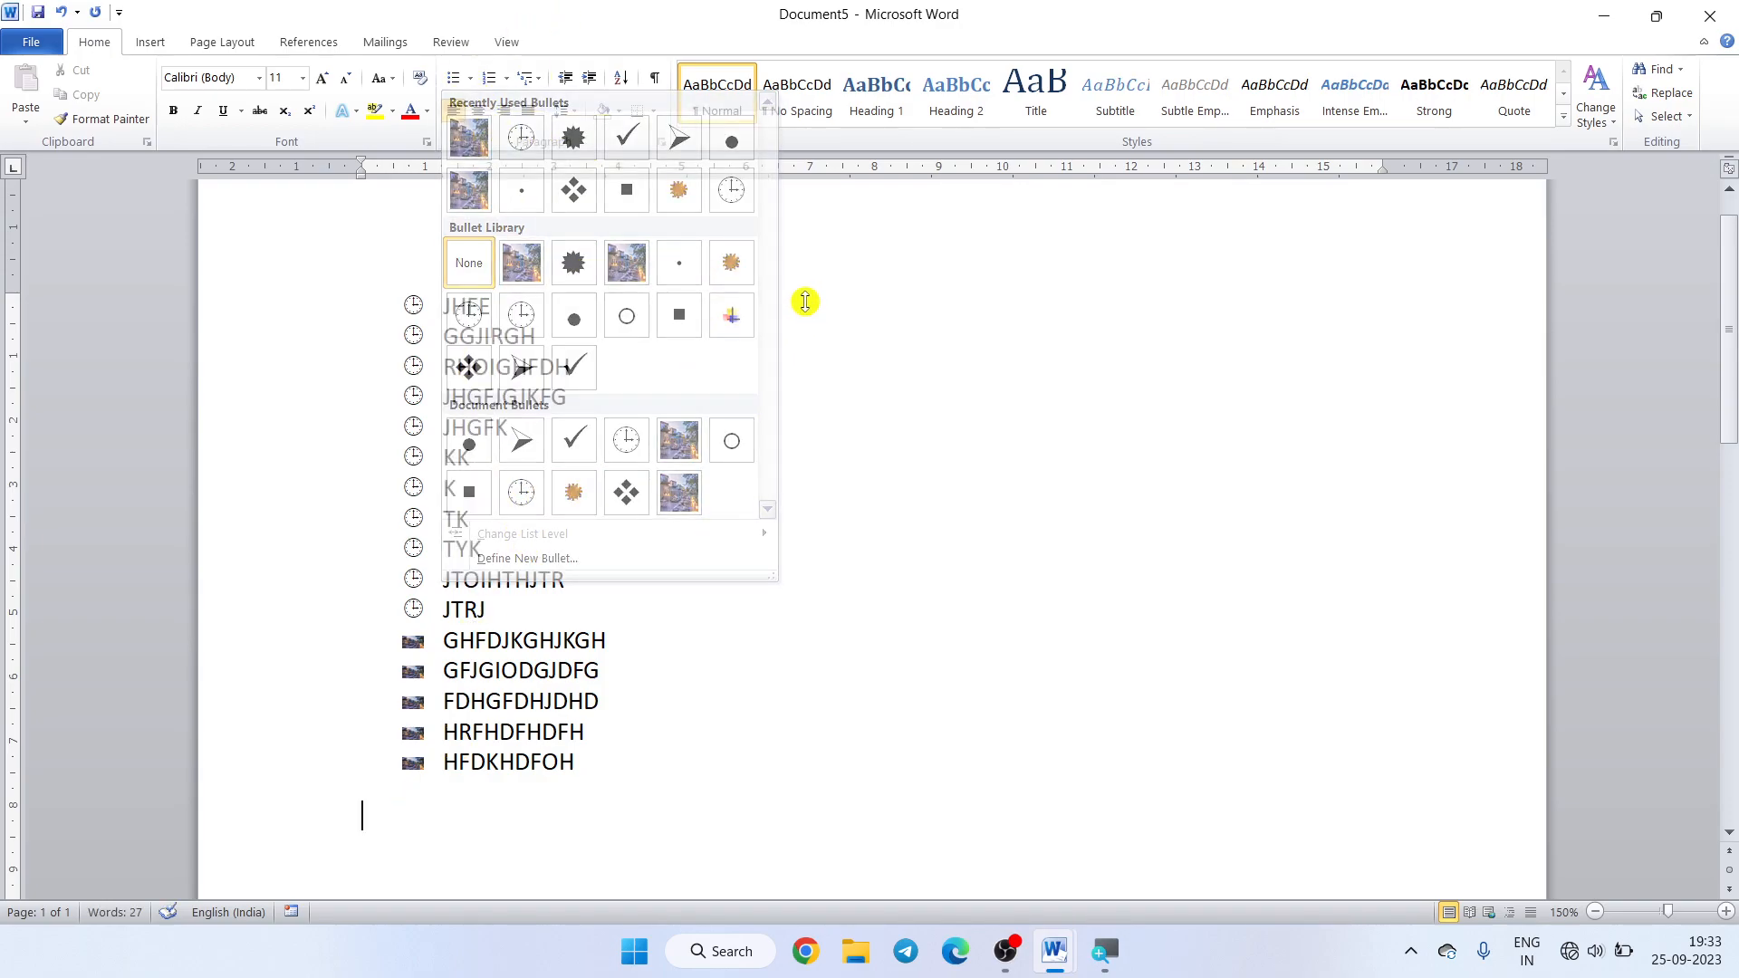
pyautogui.click(506, 79)
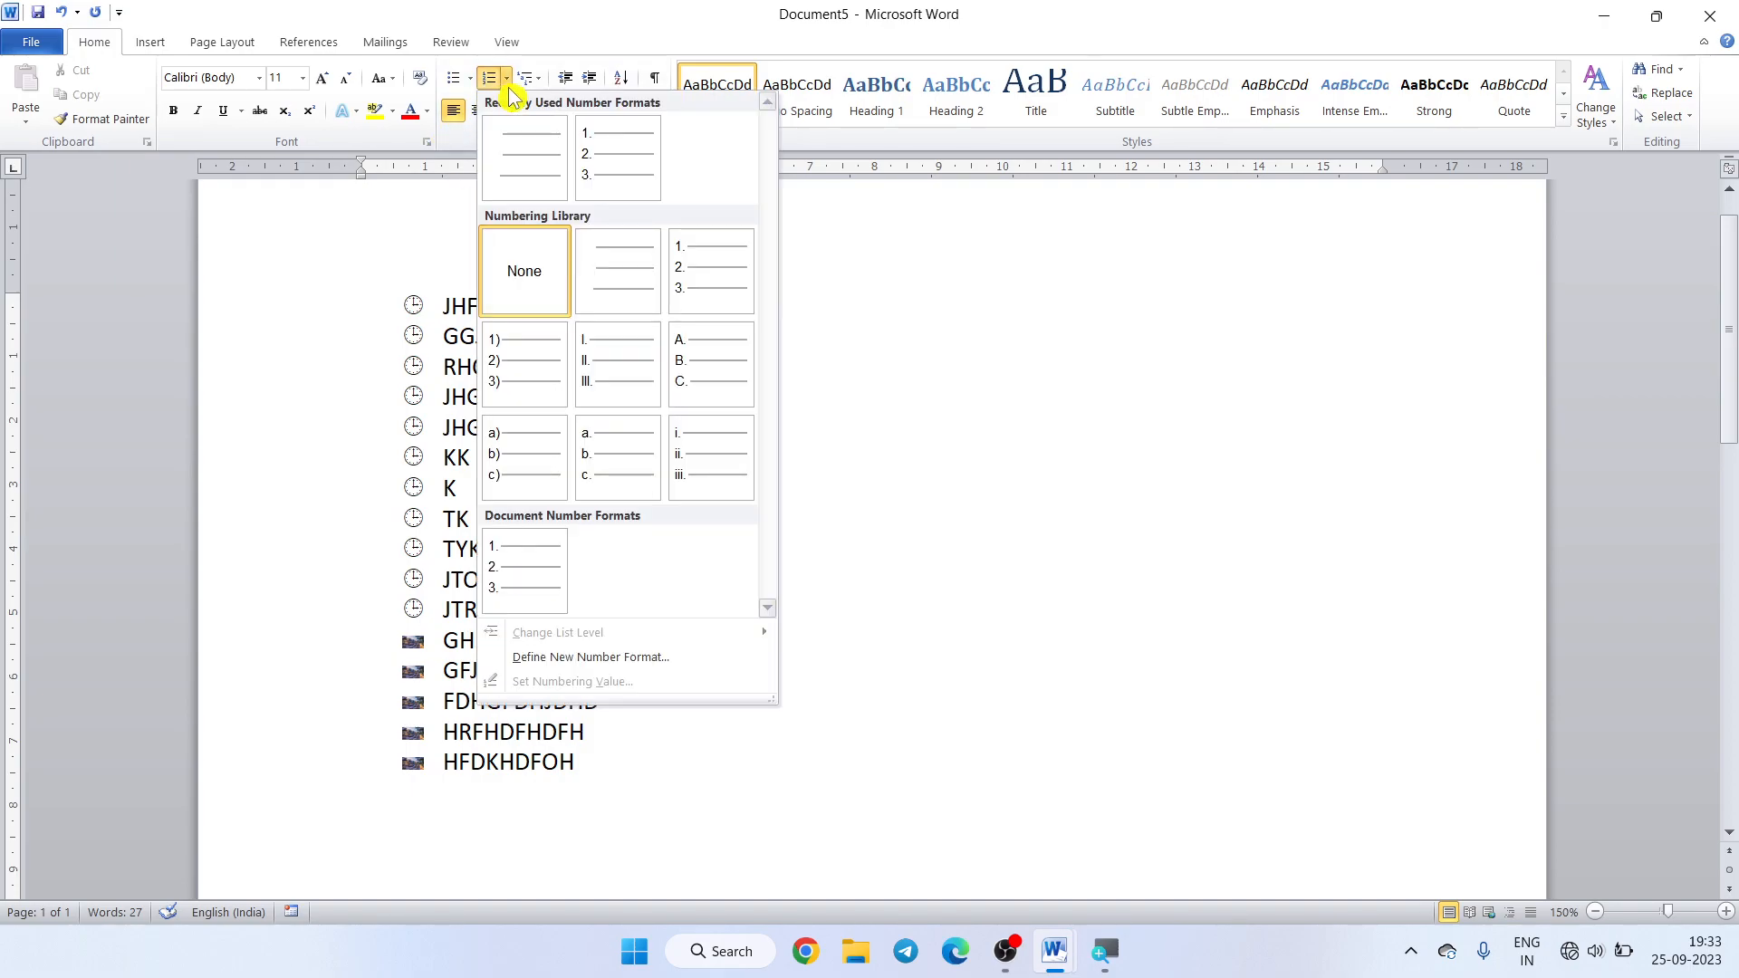
pyautogui.click(632, 149)
pyautogui.write('JTJYIOTYJTHUJR')
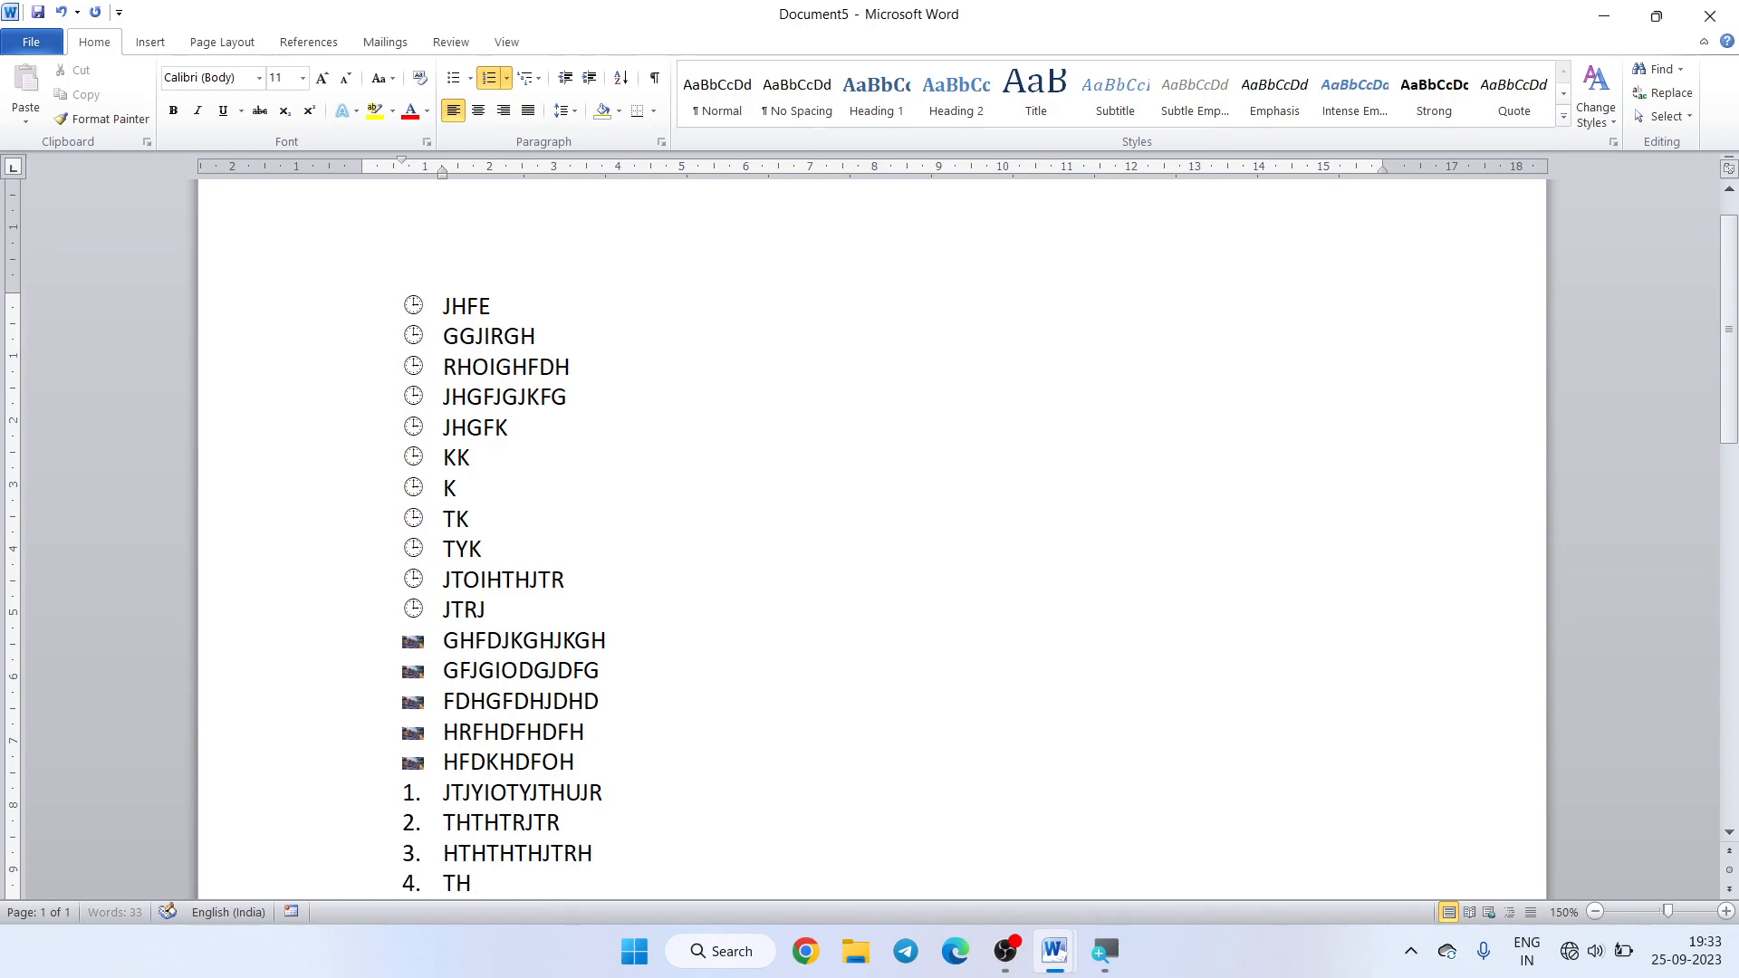
pyautogui.press('Return')
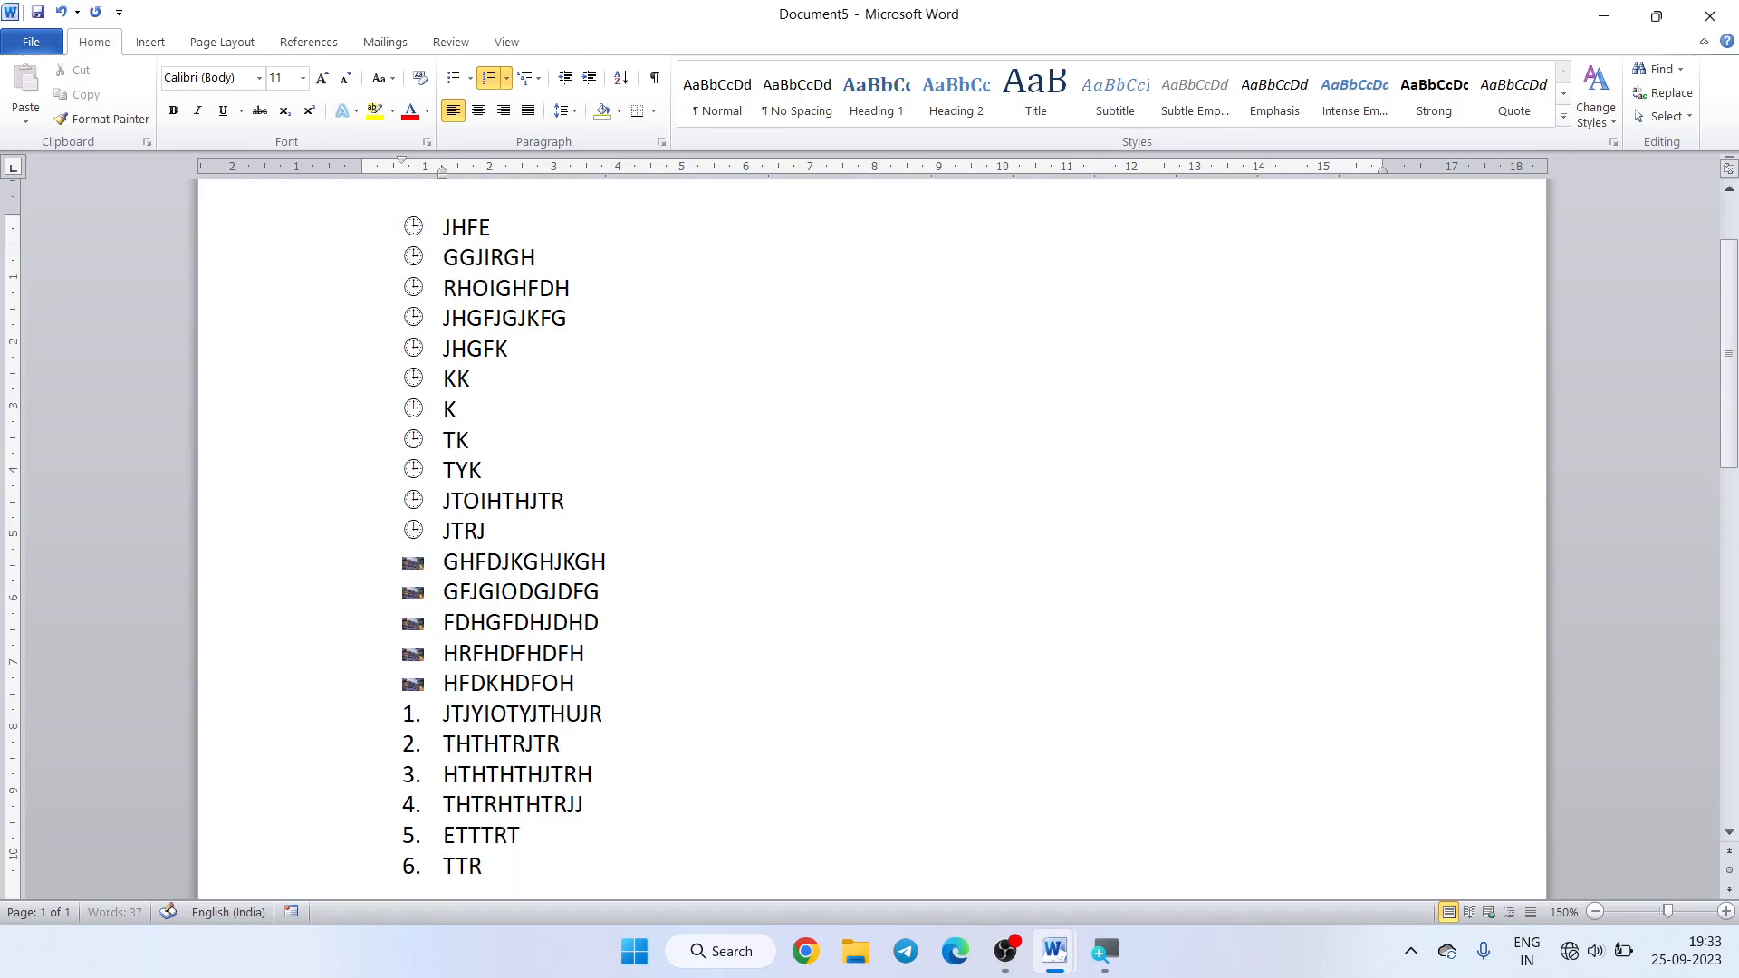
pyautogui.press('Return')
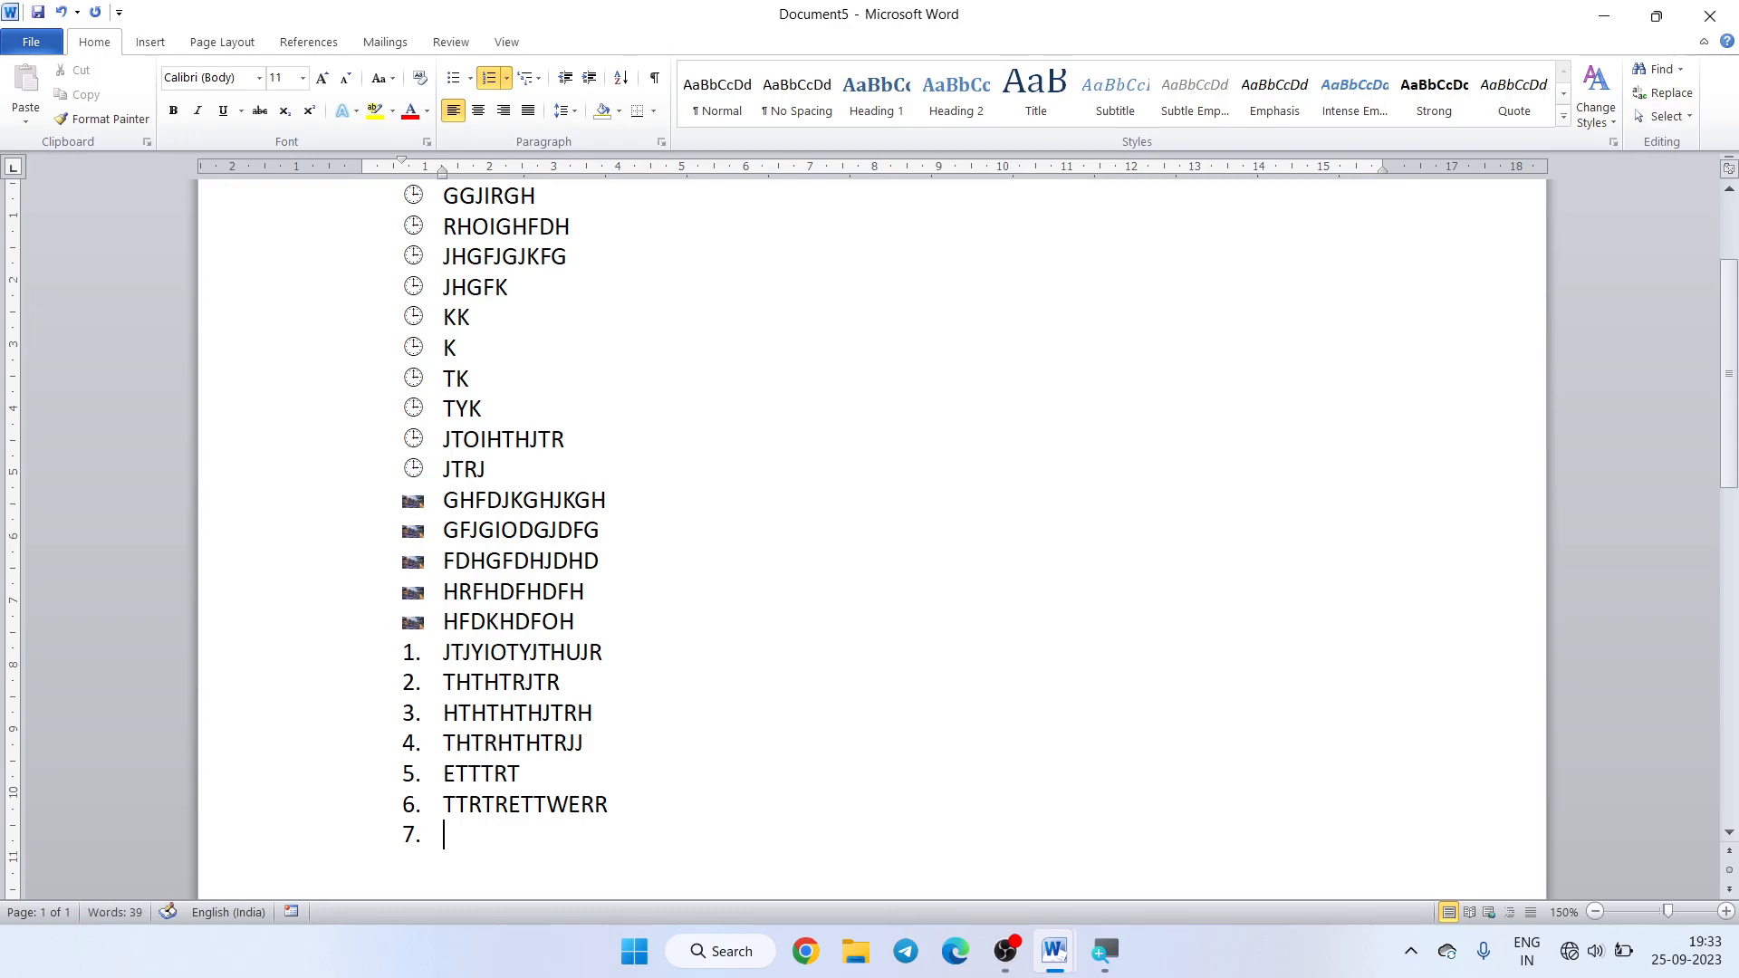
pyautogui.click(559, 436)
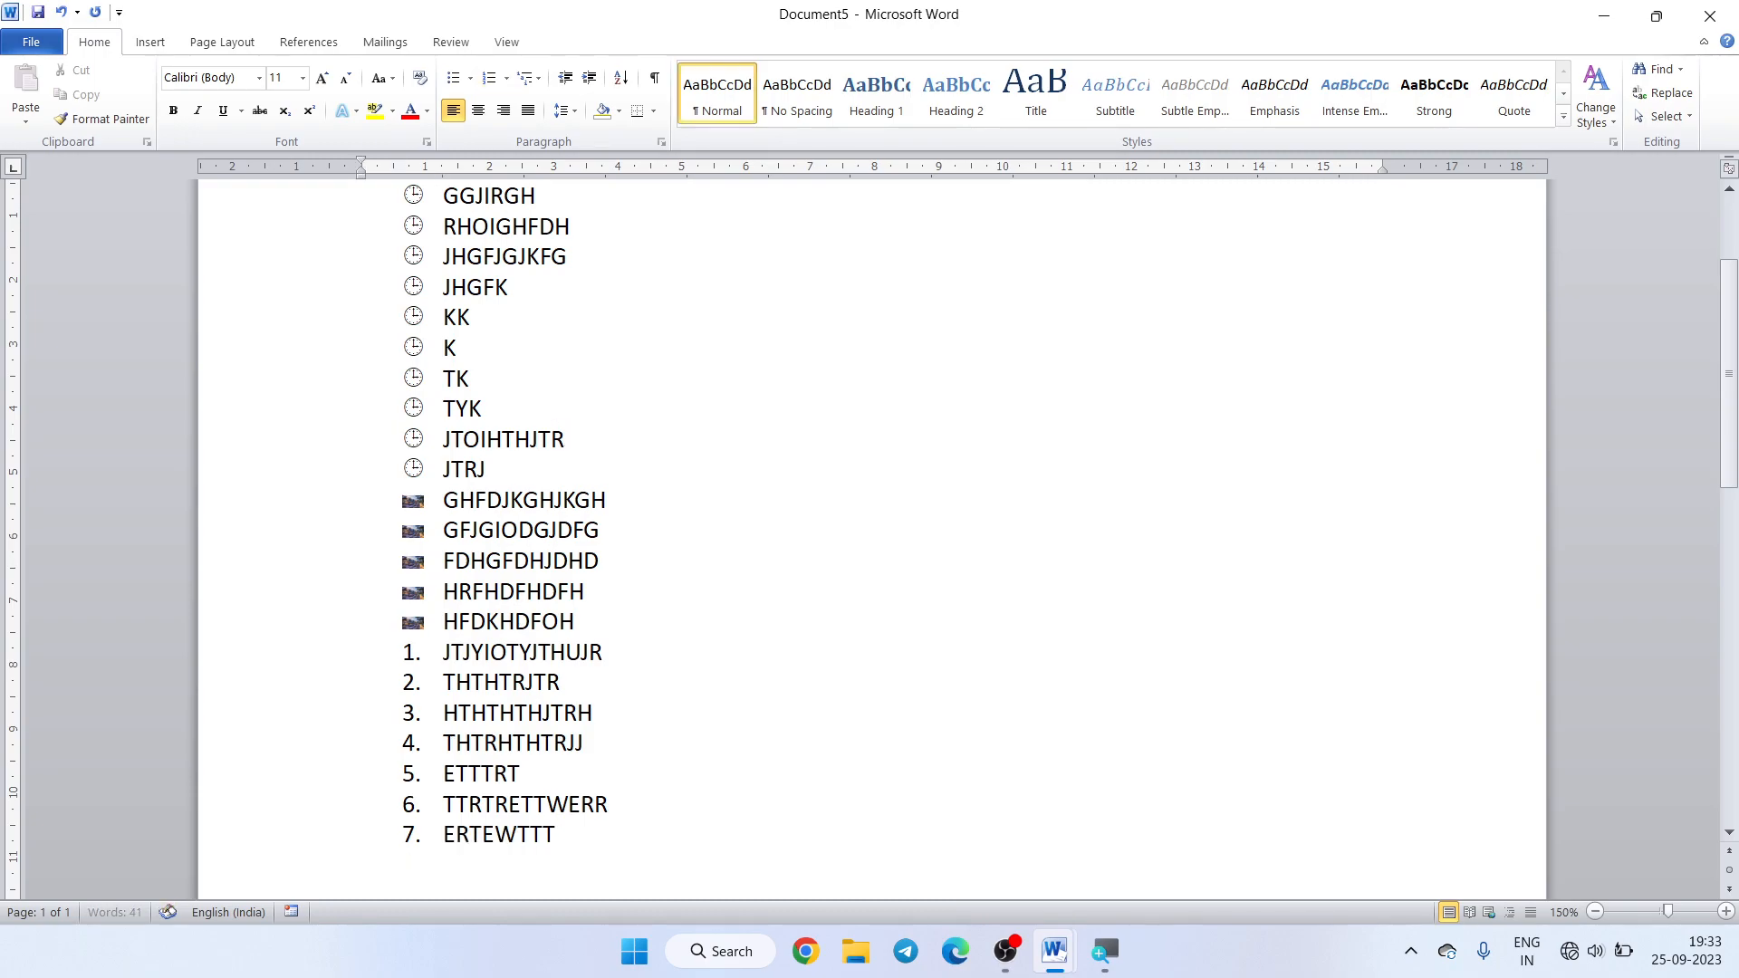
# - Start an a), b), c) list below item 7 and enter HBUHJUTIH, HJTRJHOTJTJ, TJTRJJ and UJ as items
pyautogui.click(506, 78)
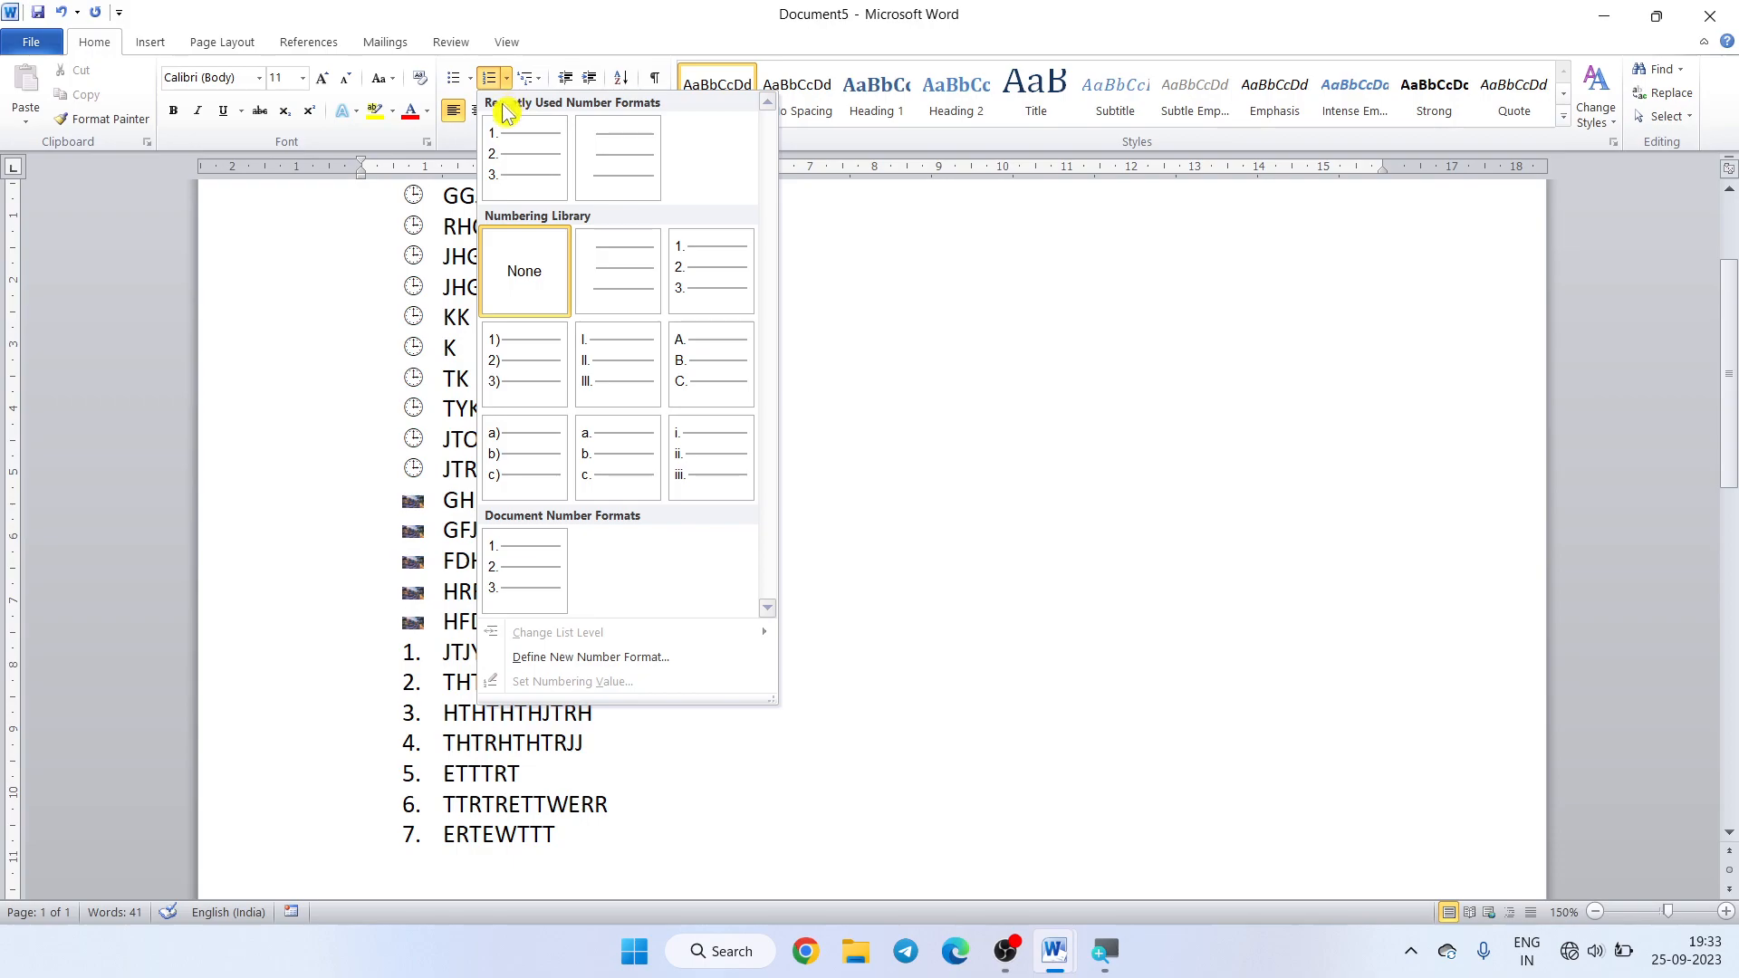
pyautogui.click(522, 463)
pyautogui.write('HBUHJUTIH')
pyautogui.press('Return')
pyautogui.write('HJT')
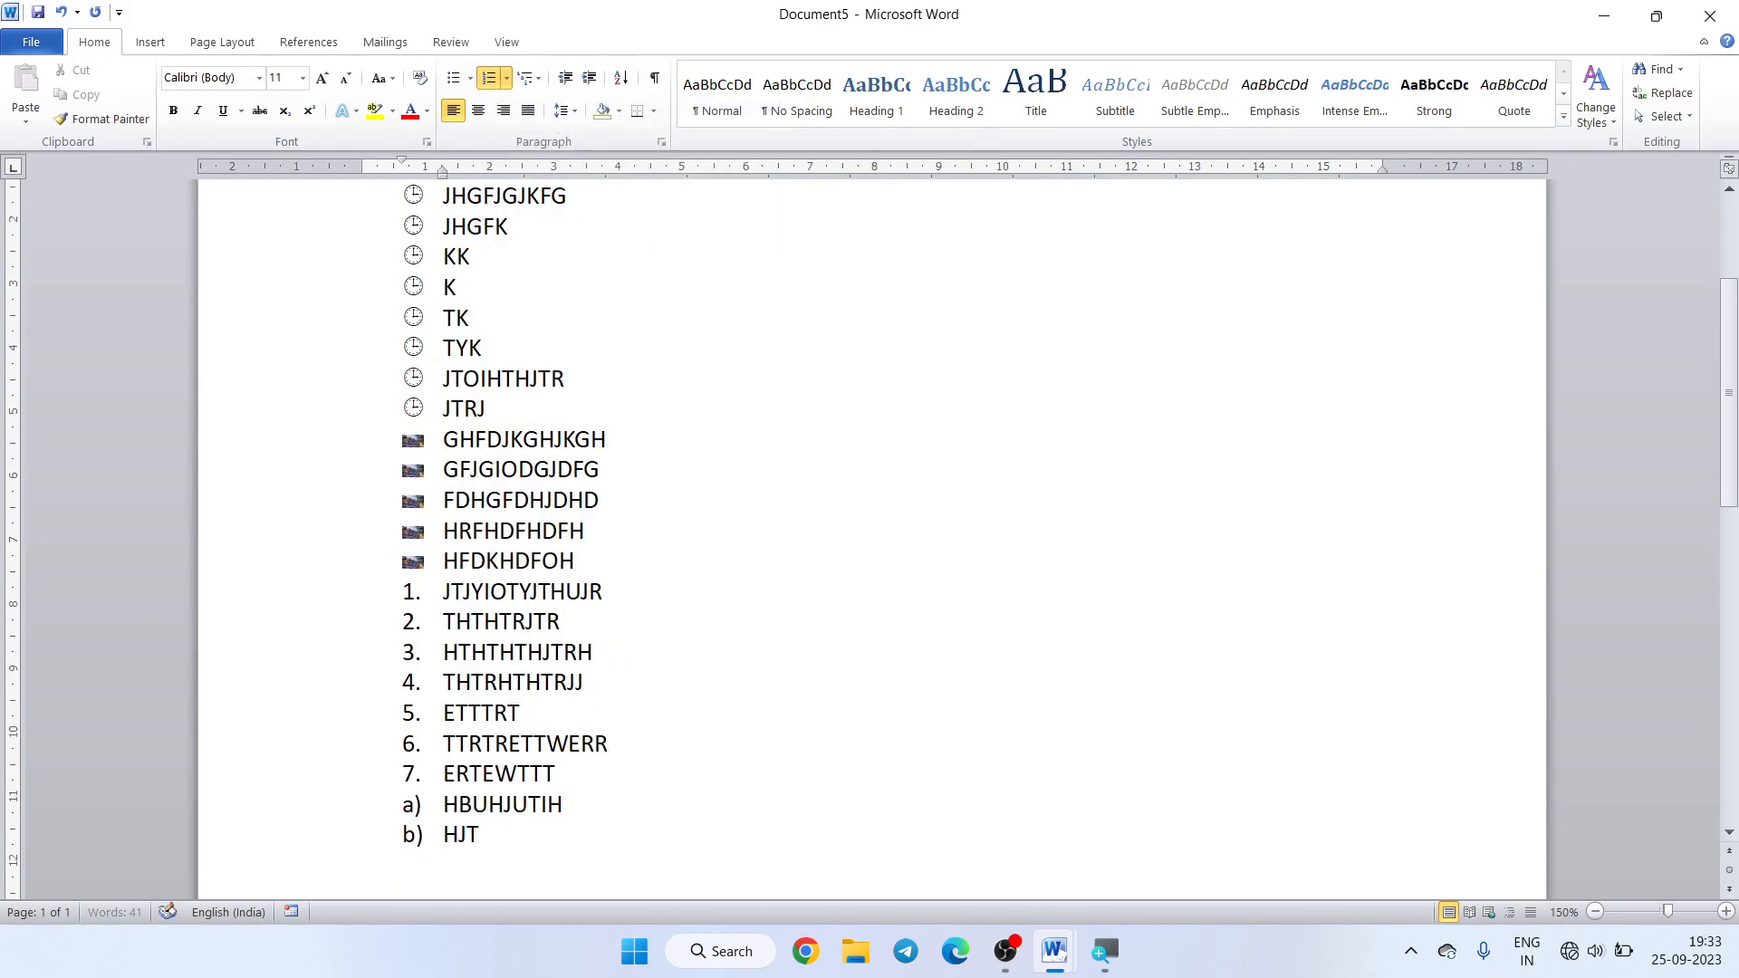
pyautogui.write('RJHOTJ')
pyautogui.press('Return')
pyautogui.write('UJ')
# - Remove the stray lines below the lettered list, extend its last item to UJGFJFJ and add JYJKYKYKYU as another item
pyautogui.press('Return')
pyautogui.press('Return')
pyautogui.write('J J')
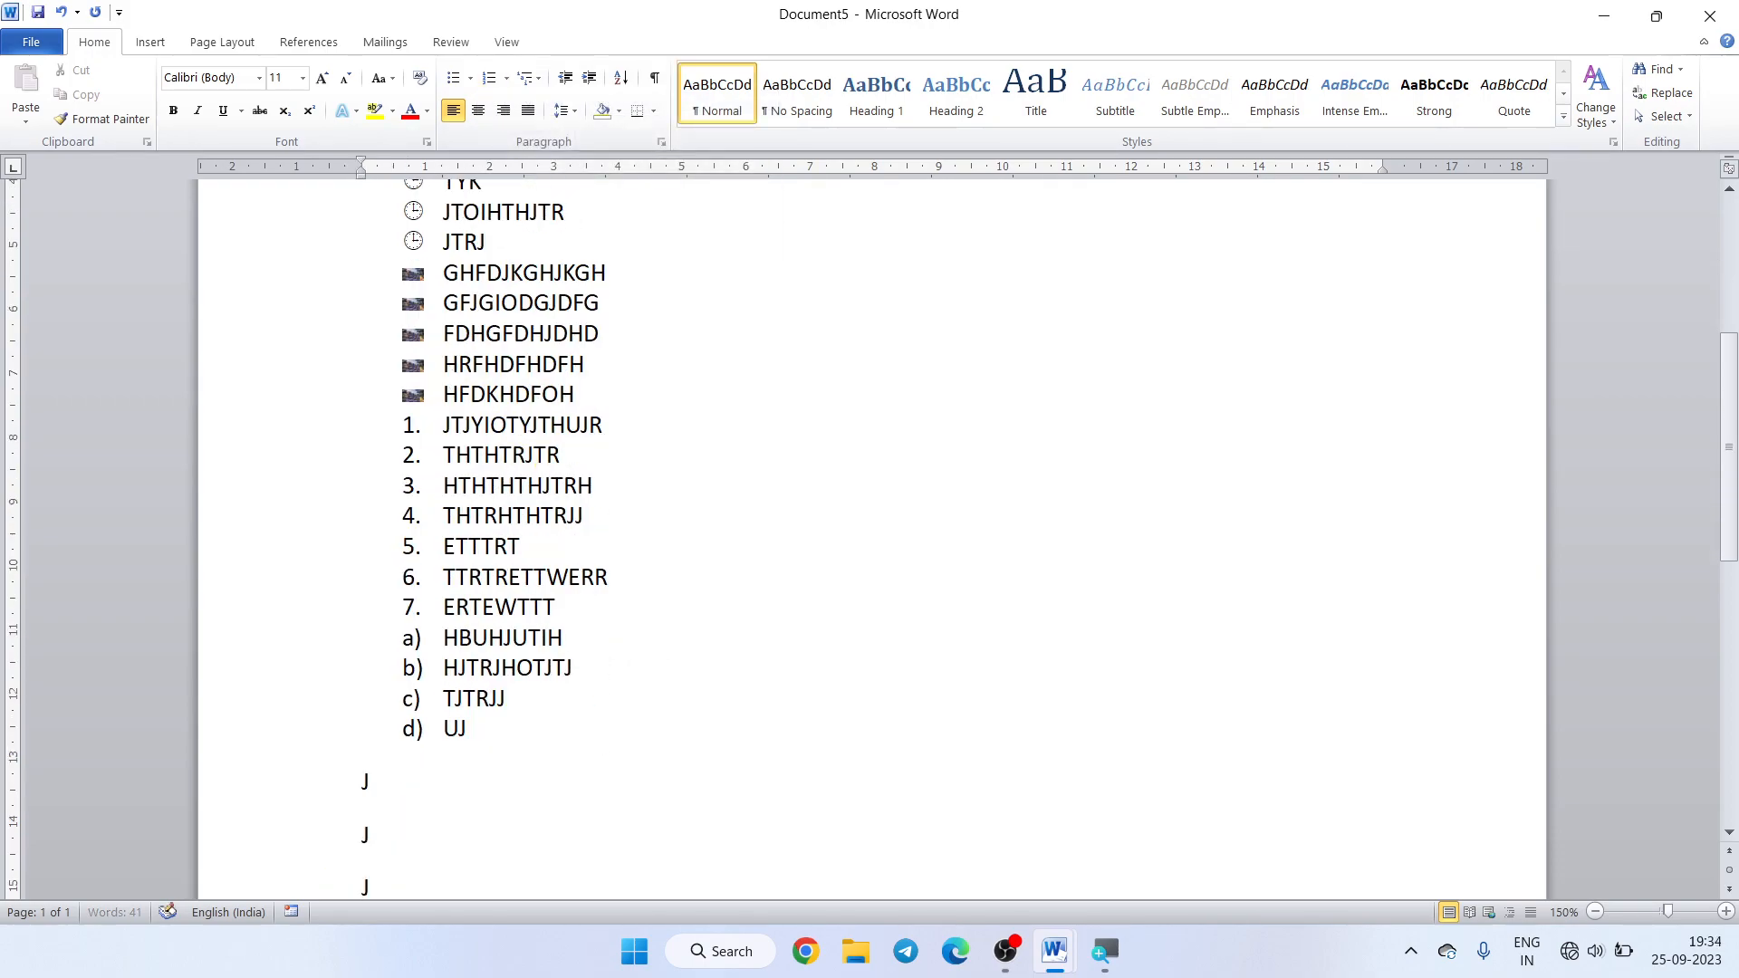
pyautogui.press('Return')
pyautogui.write('JT  T')
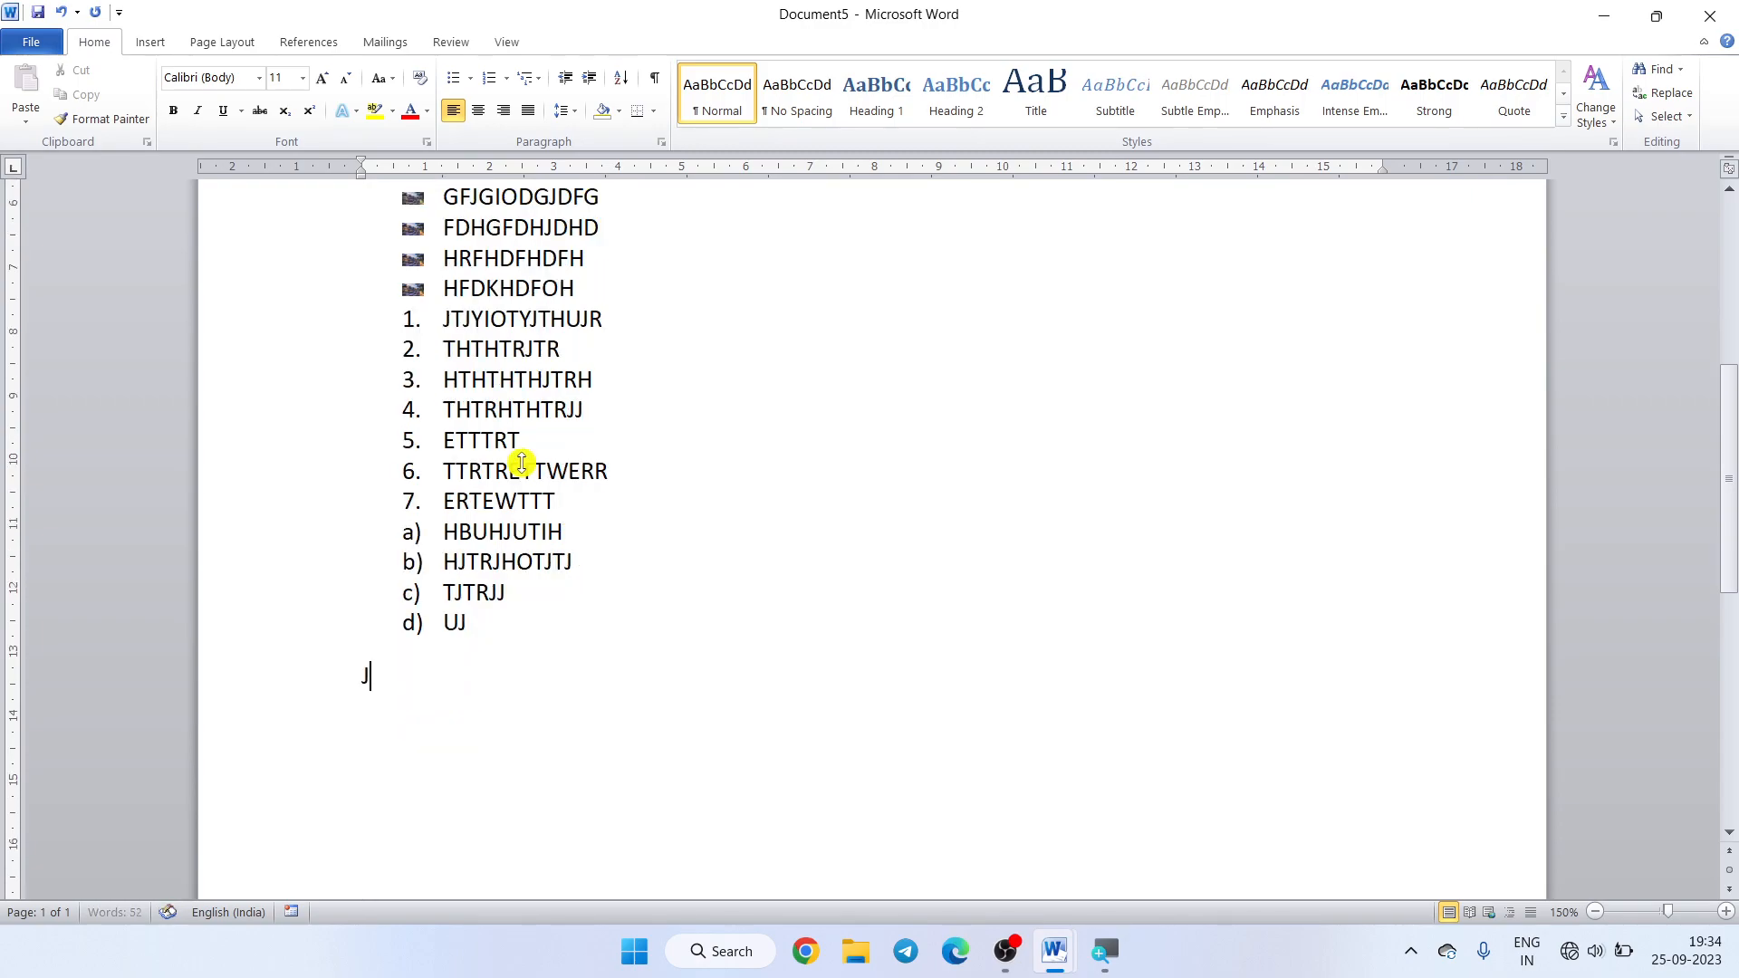
pyautogui.press('BackSpace')
pyautogui.write('GFJFJ')
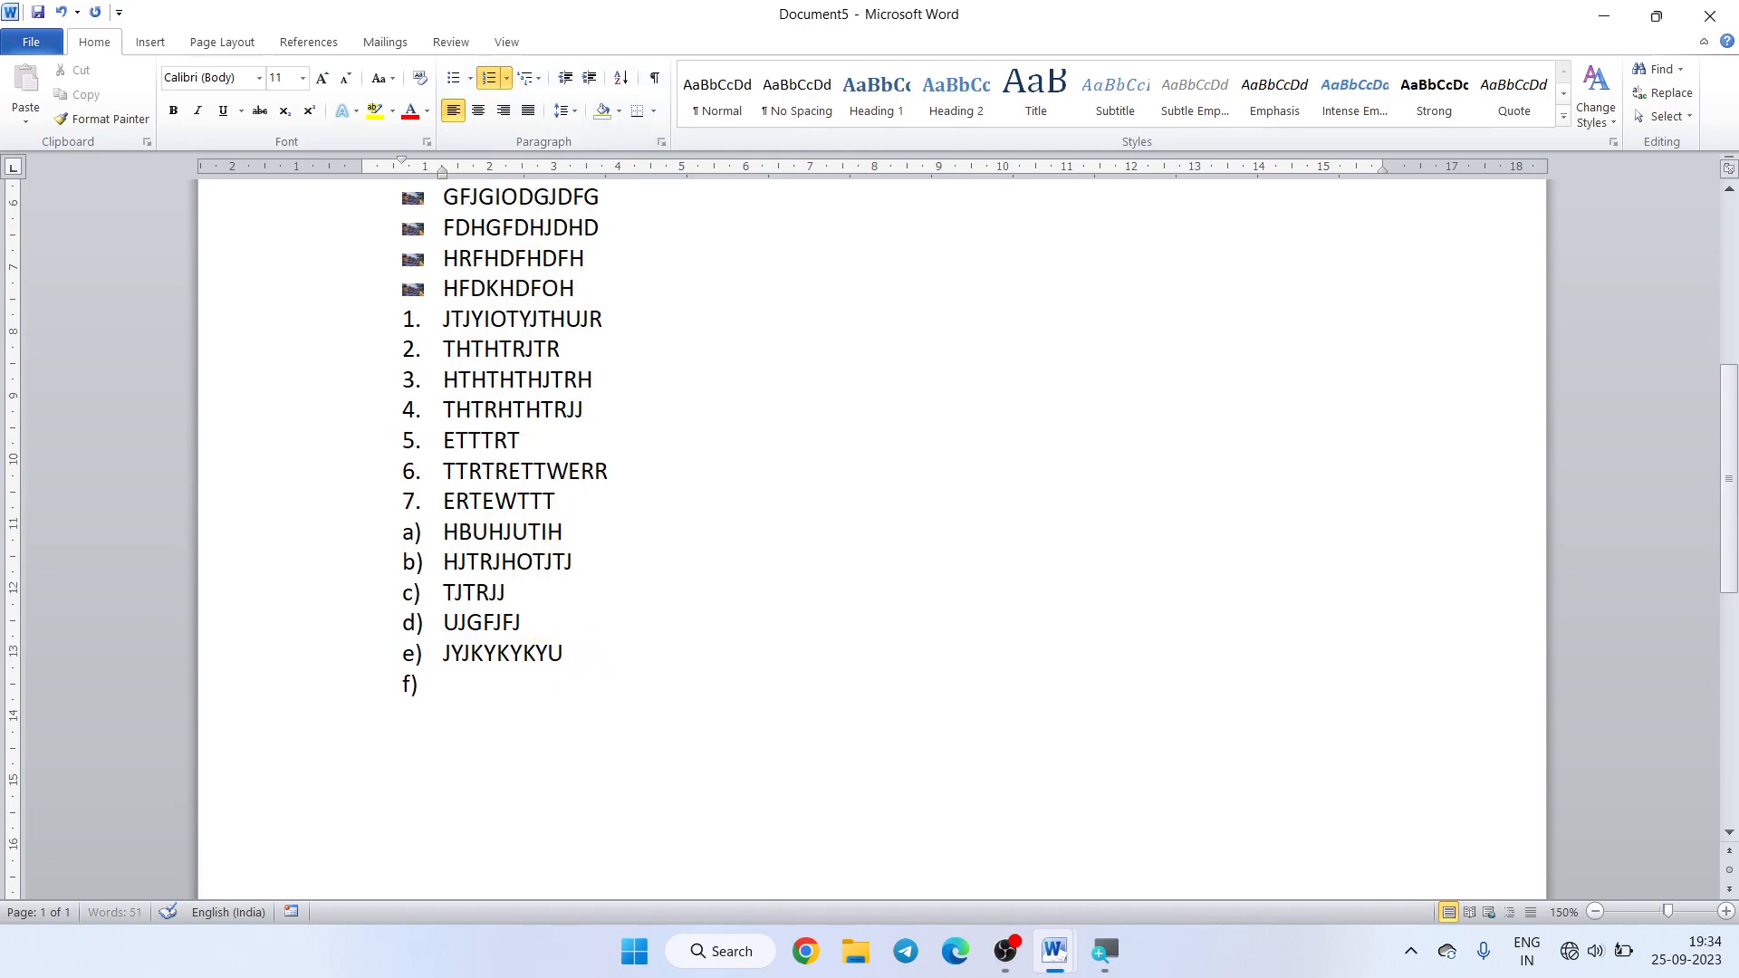
# - Define a new number format with the 1st, 2nd, 3rd number style for the lettered list
pyautogui.click(507, 80)
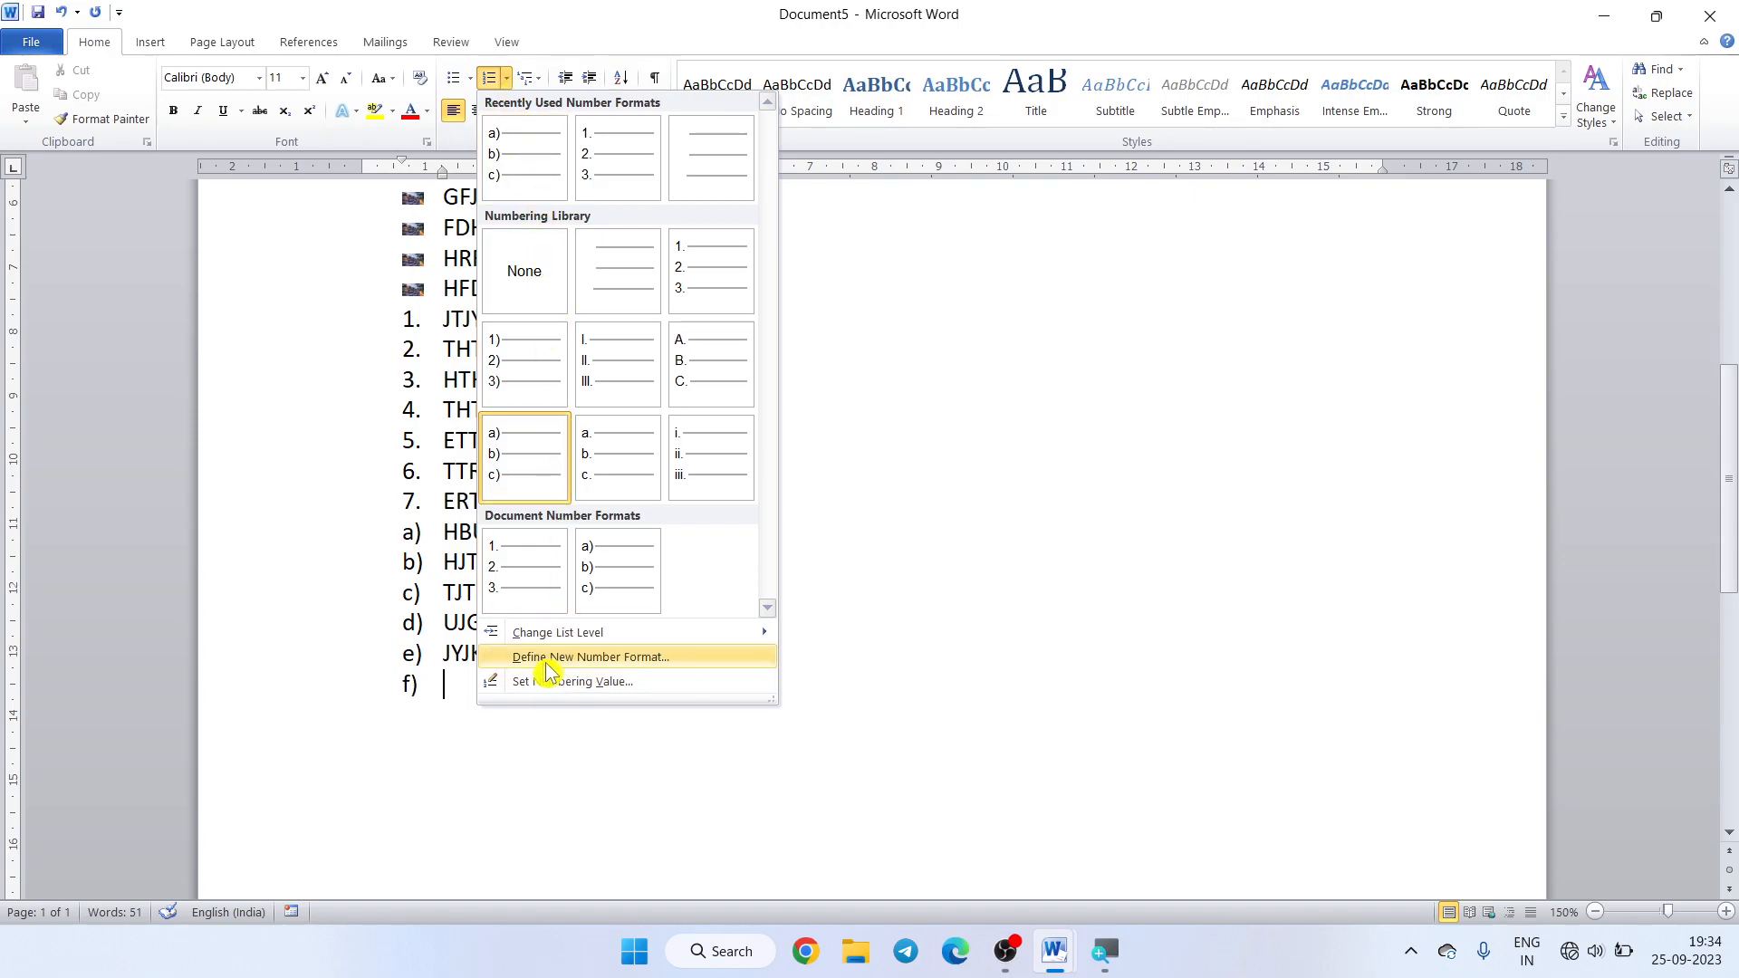
pyautogui.click(674, 657)
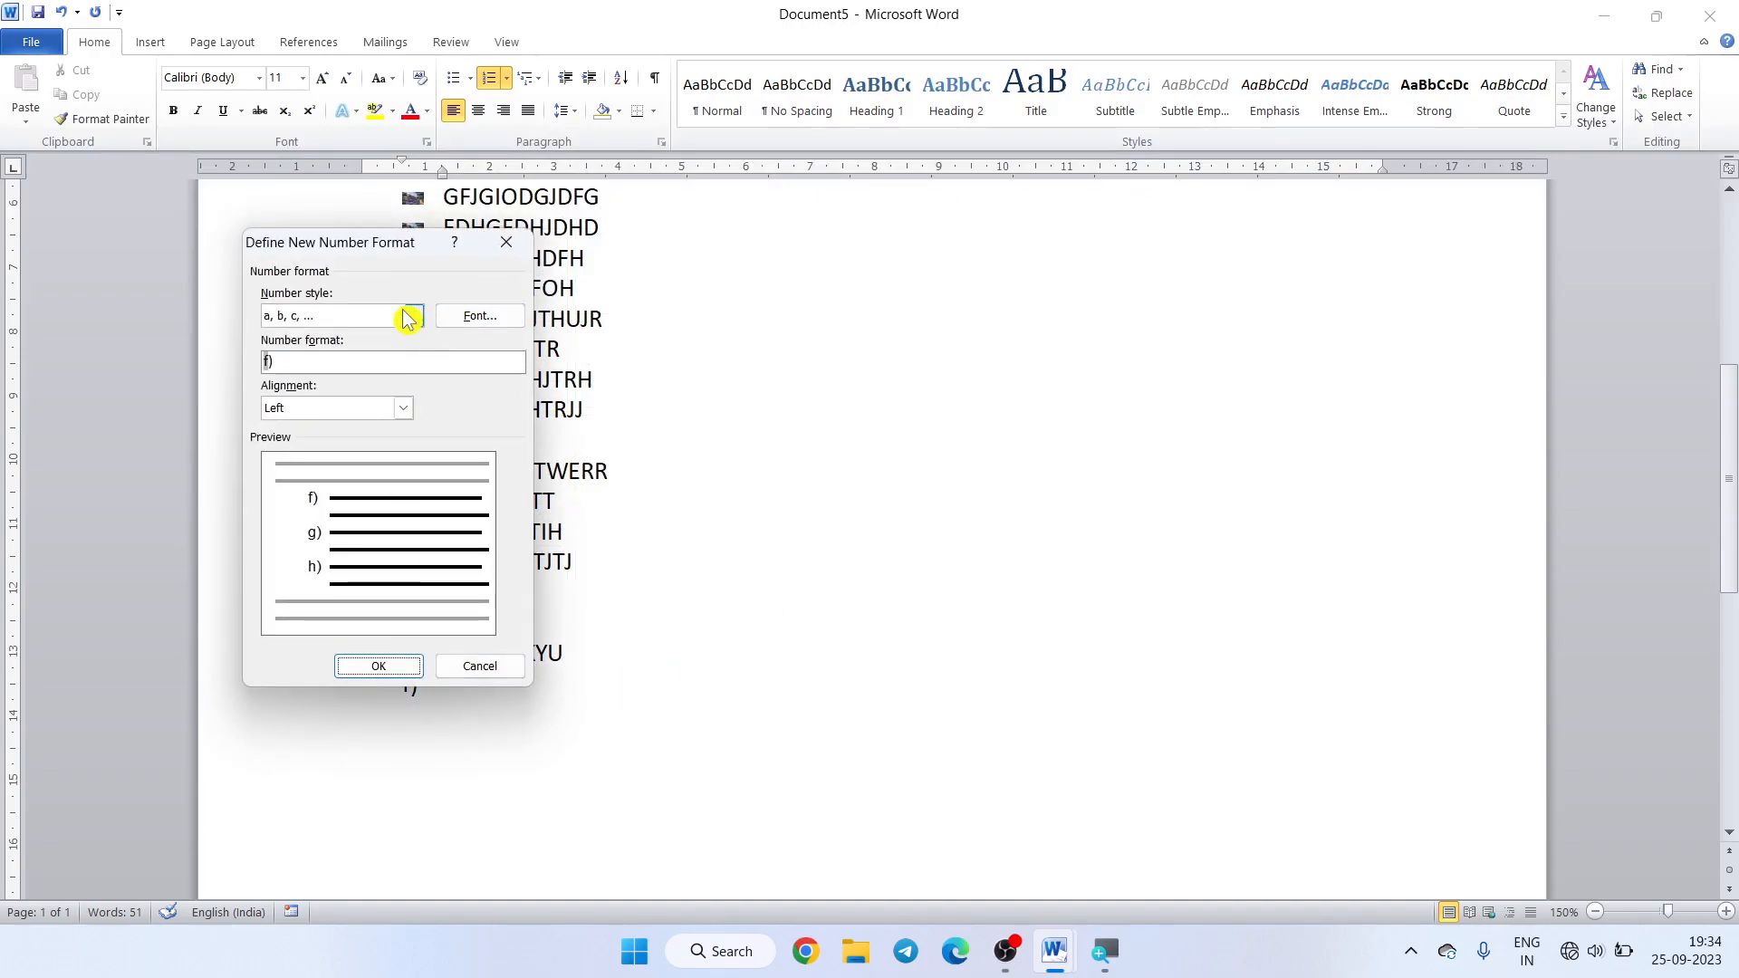
pyautogui.click(413, 317)
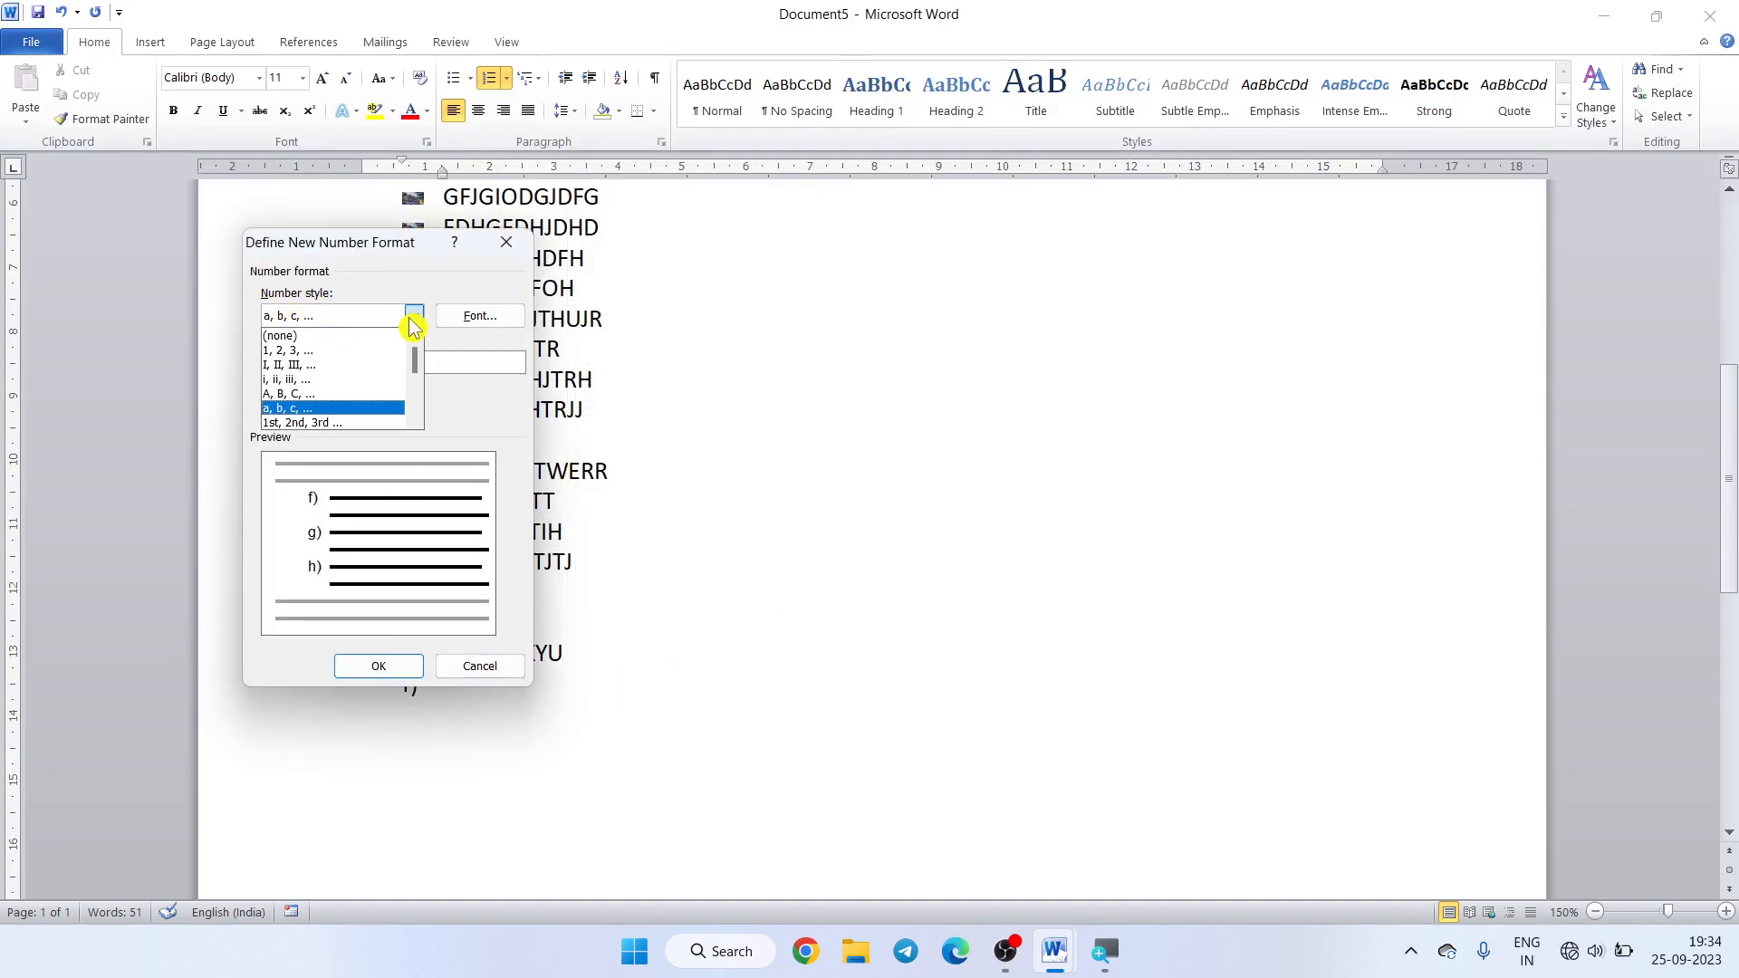
pyautogui.moveTo(412, 367); pyautogui.dragTo(414, 373)
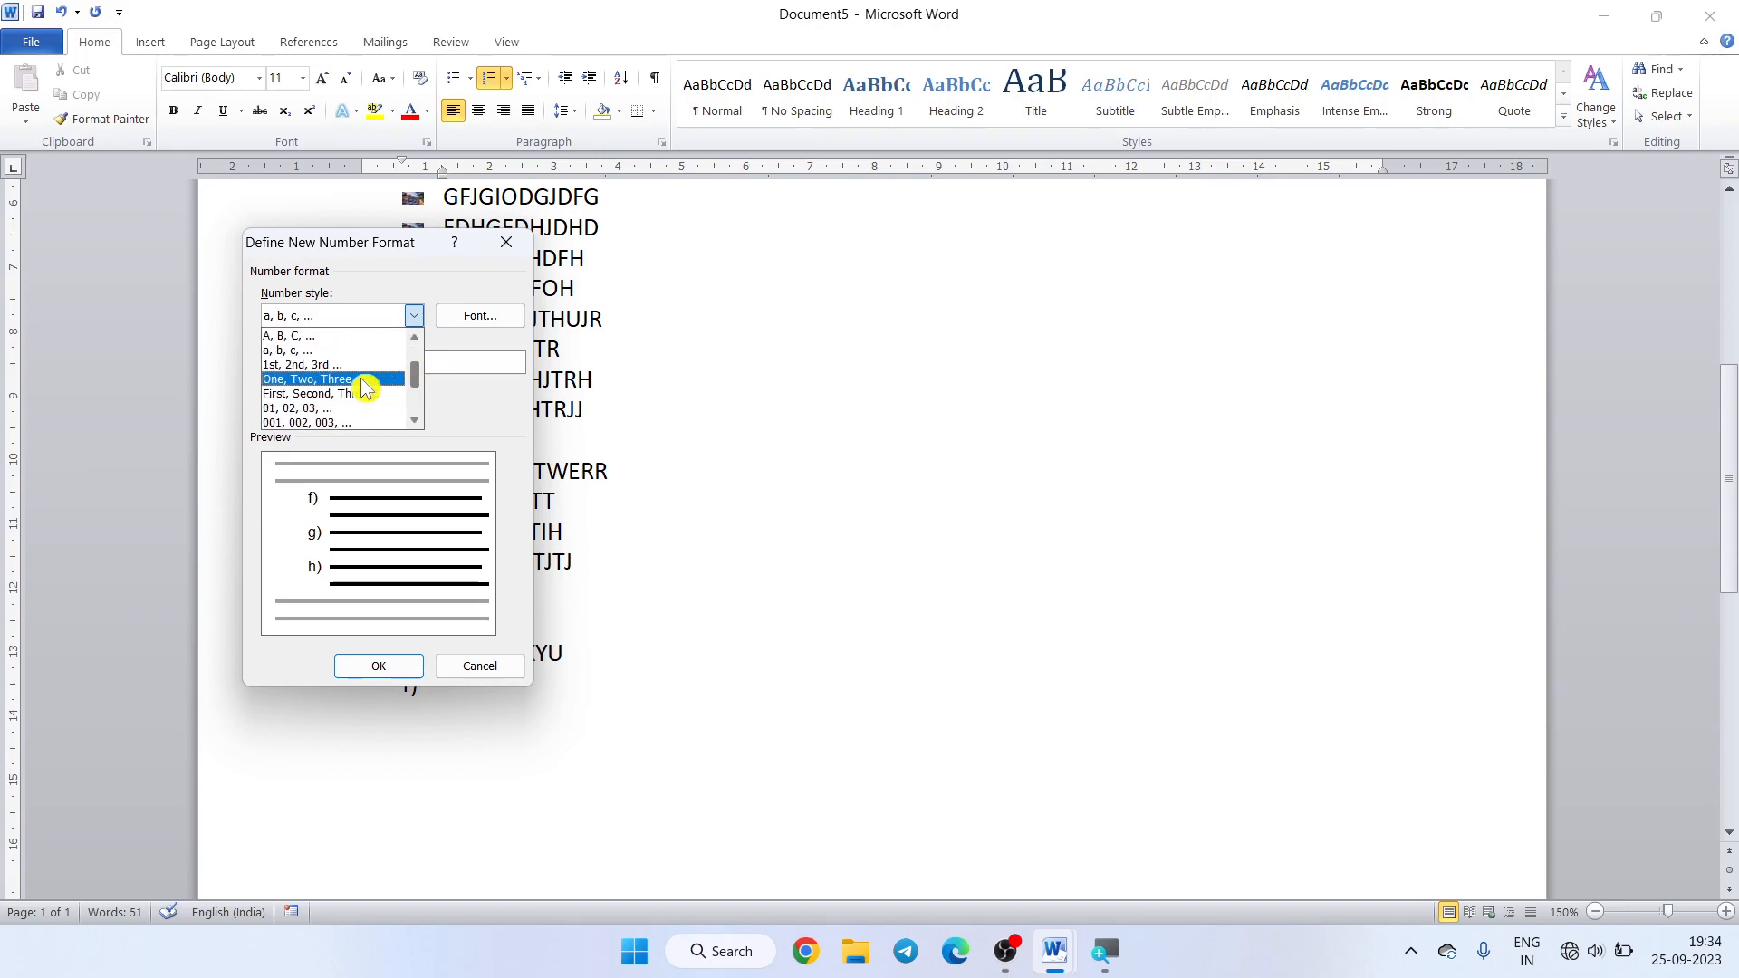
pyautogui.click(349, 365)
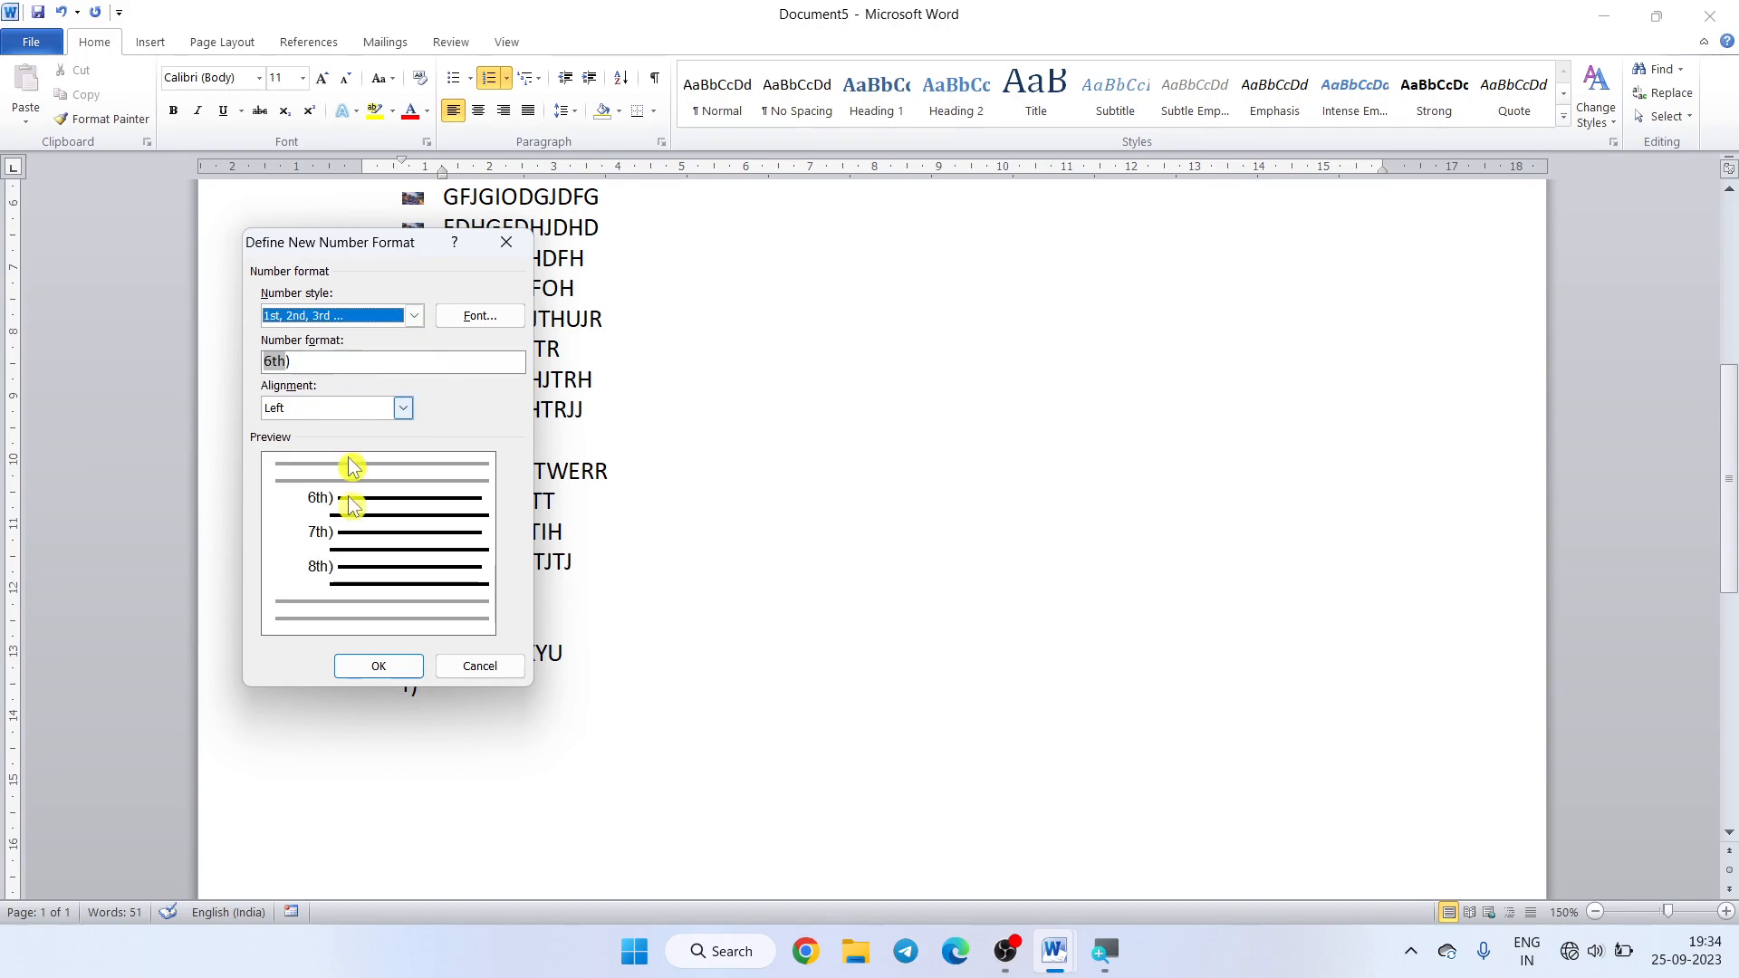
pyautogui.click(371, 667)
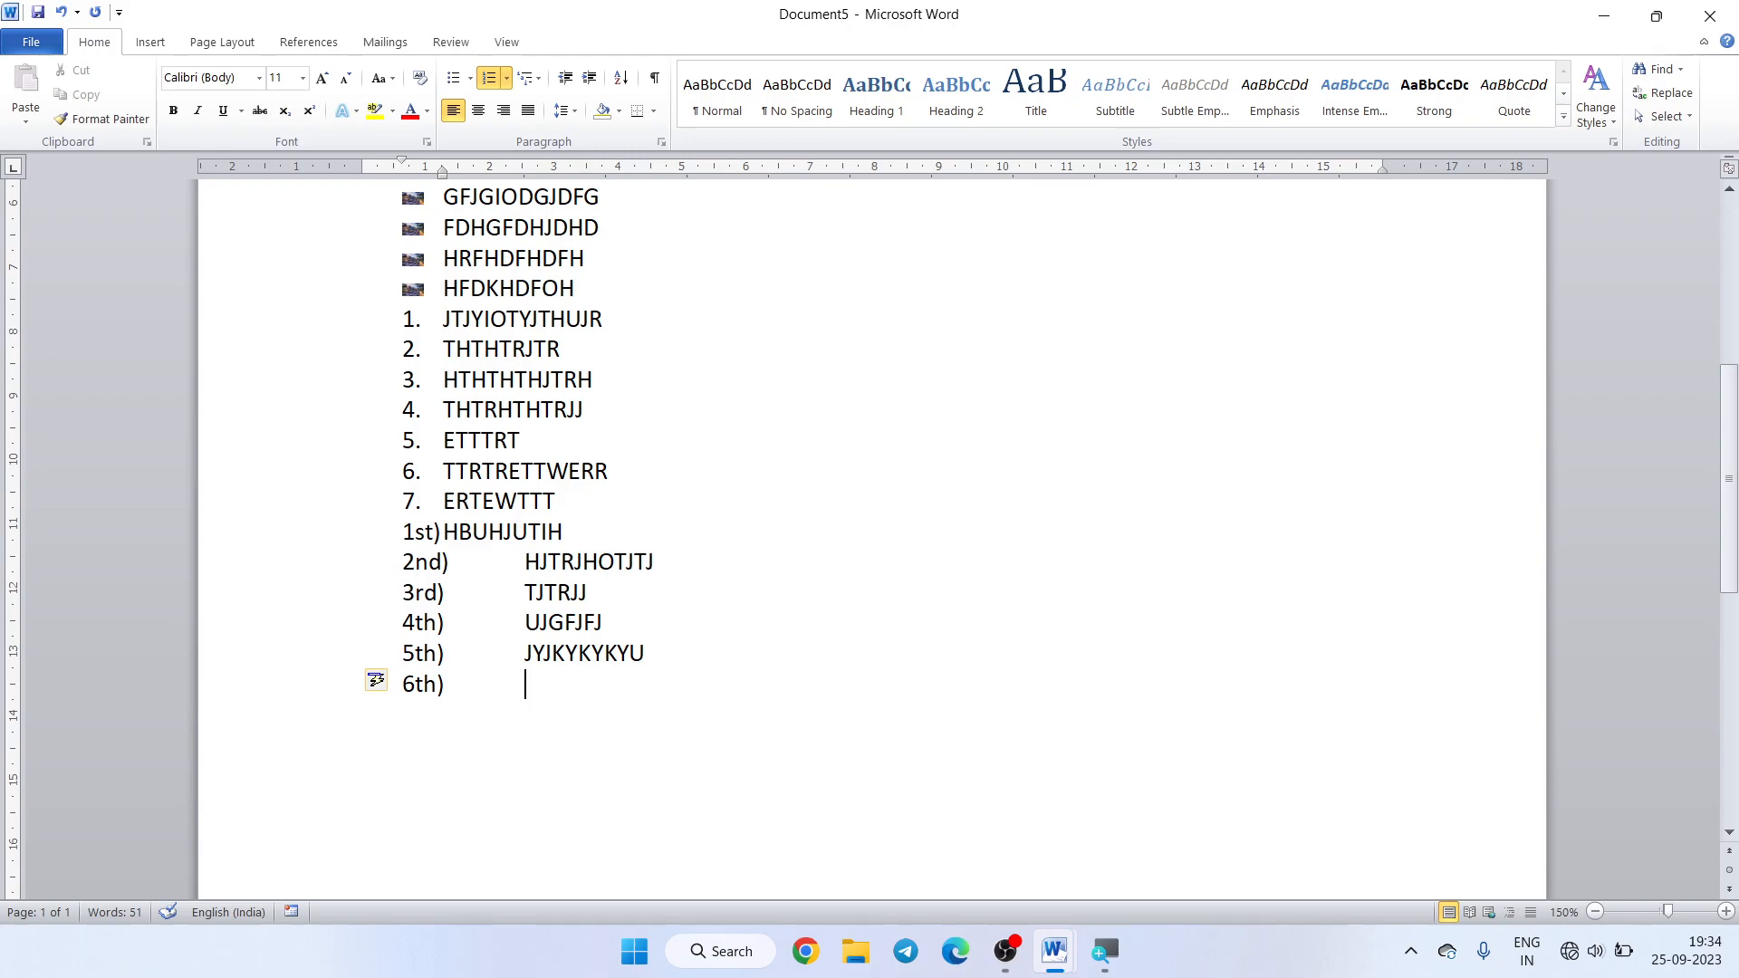
# - Delete the items from THTRHTHTRJJ through JYJKYKYKYU and remove the number from the blank line after HTHTHTHJTRH
pyautogui.moveTo(632, 755); pyautogui.dragTo(342, 409)
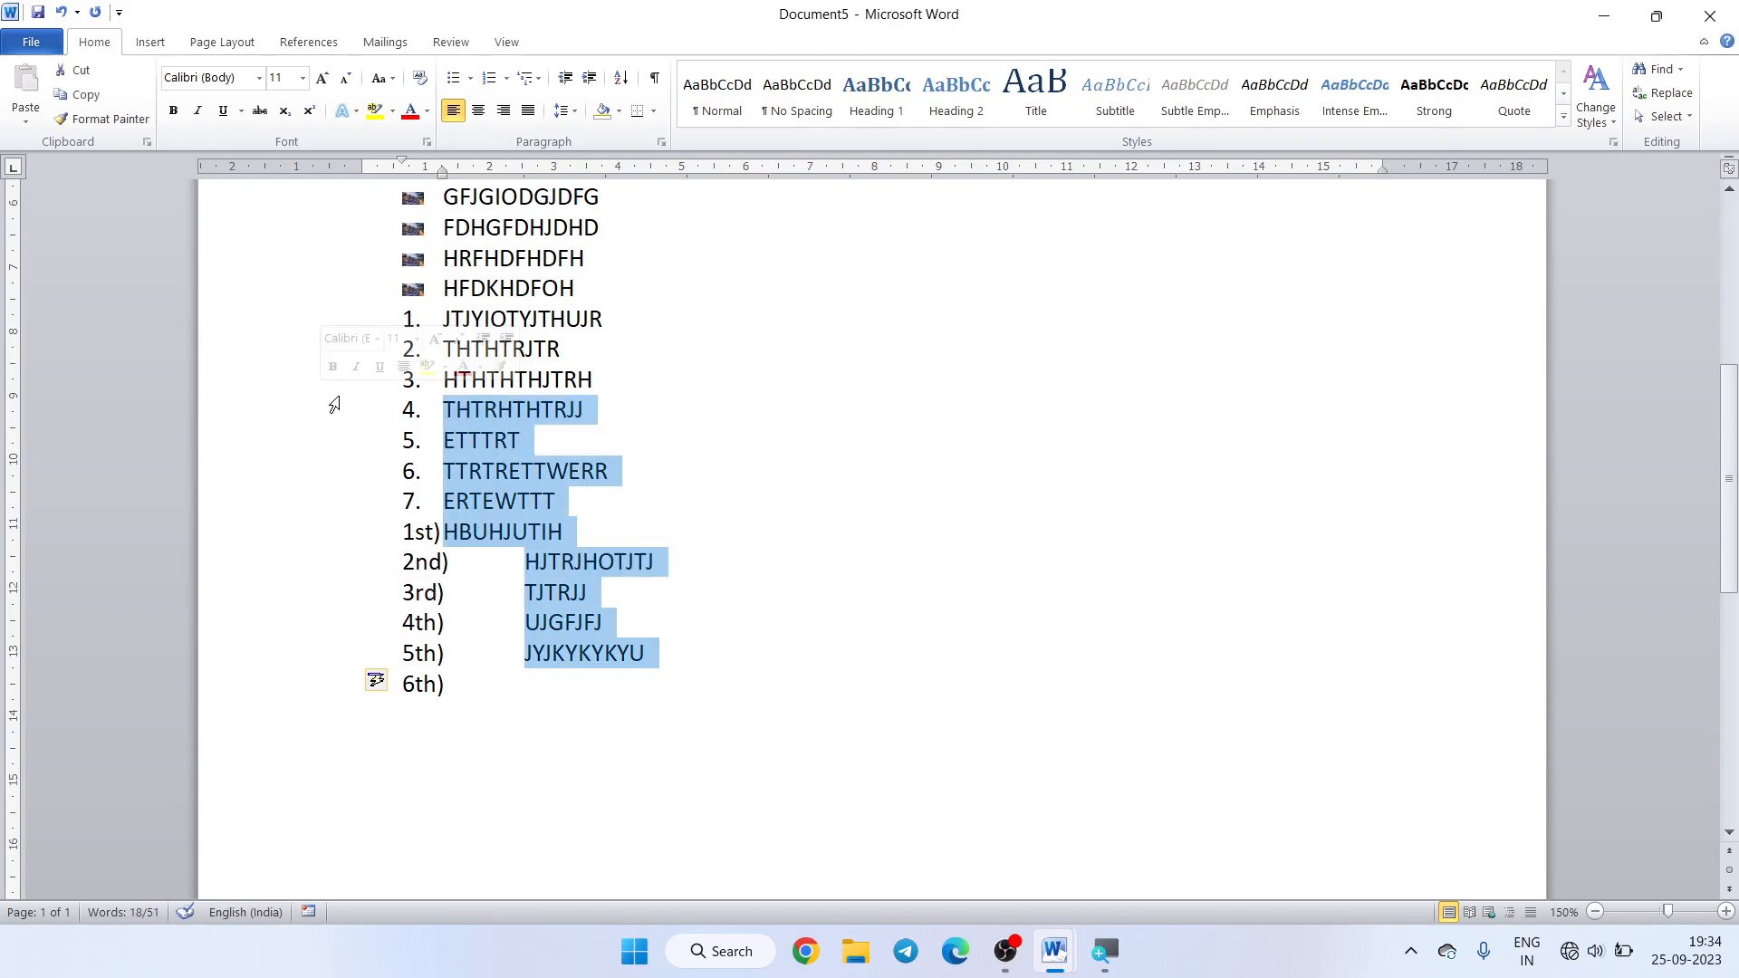
pyautogui.press('Delete')
pyautogui.click(667, 380)
pyautogui.press('Return')
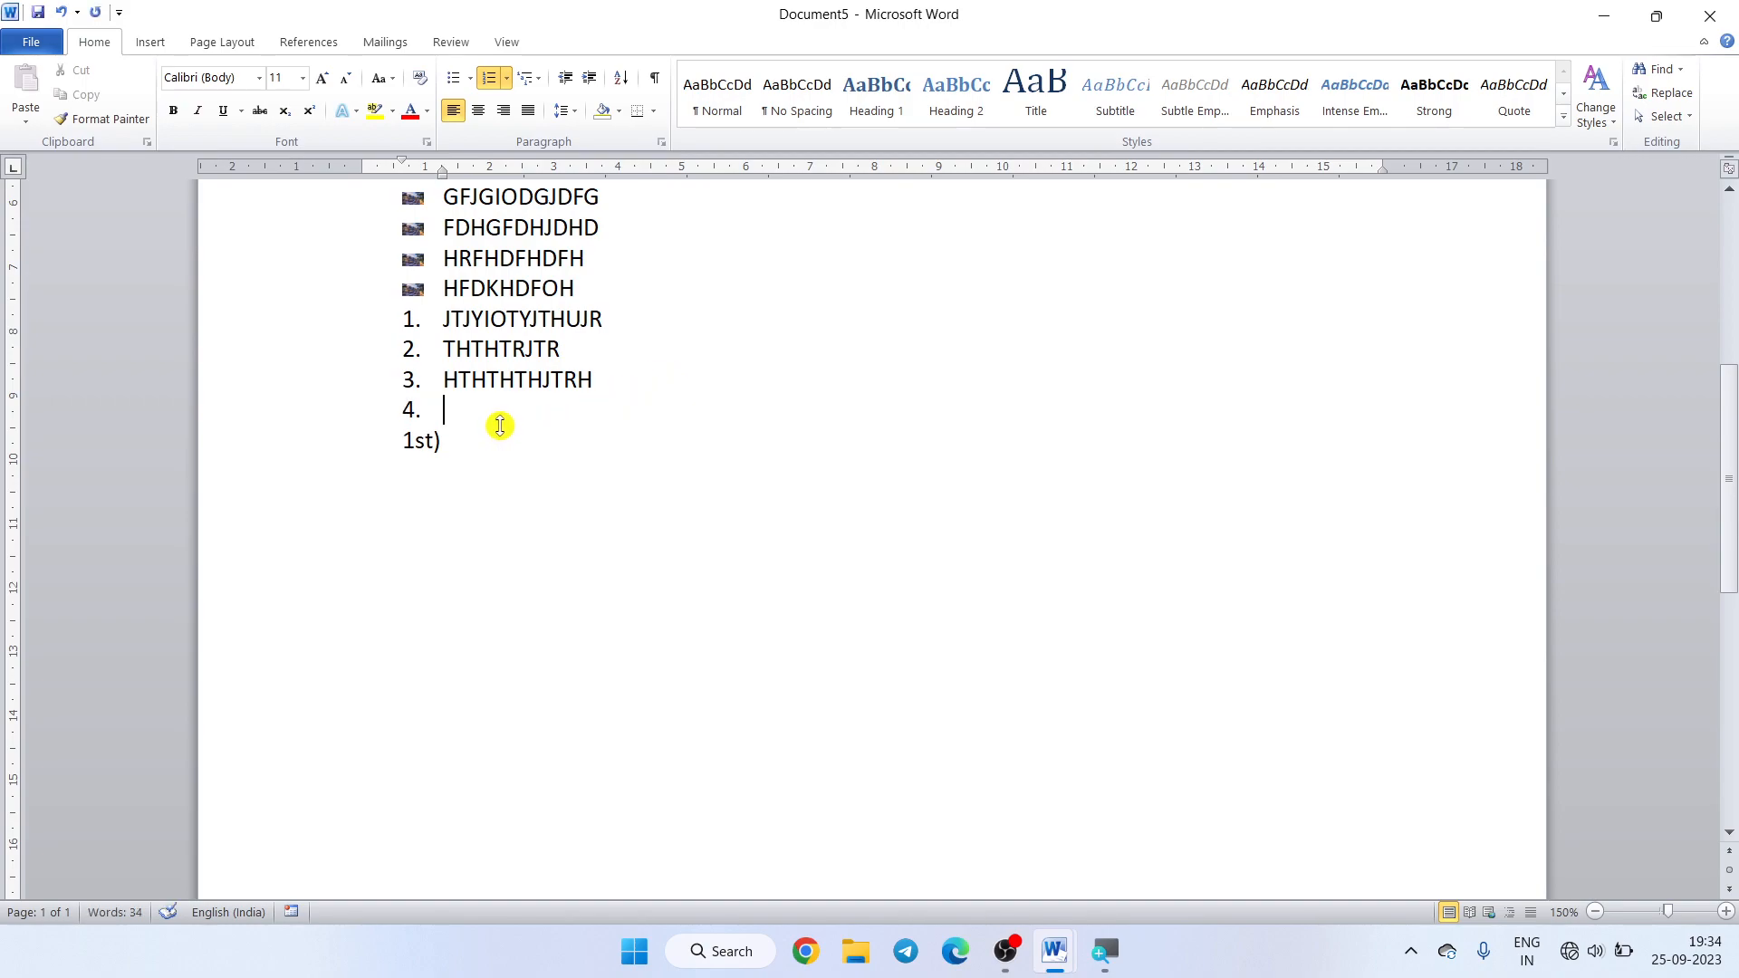
pyautogui.press('BackSpace')
# - Enter HTJHTRJTYK, JUTUOITRUJPTRUJ, RTJTRIUJTRJ, RTJRT, JTR, JKTJ, TRJ and J as items of the ordinal list, and JTR on a plain line below it
pyautogui.click(466, 446)
pyautogui.write('HTJHTRJTYK')
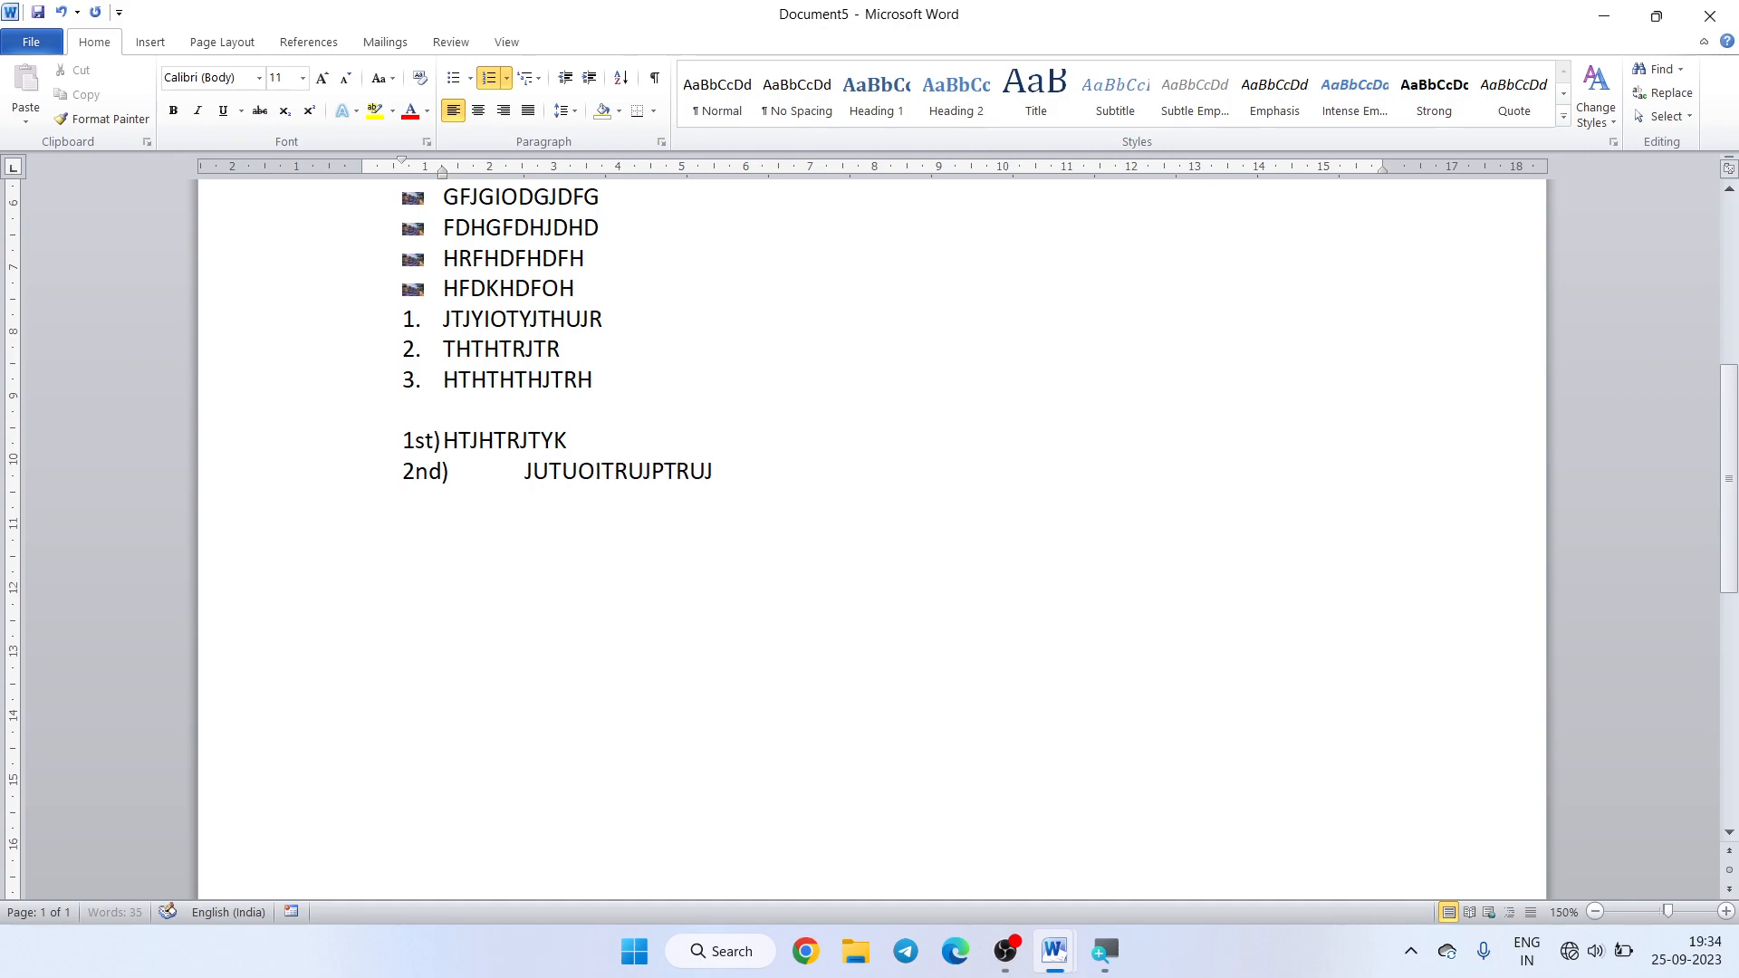
pyautogui.press('Return')
pyautogui.write('RTJTRIUJTRJ')
pyautogui.press('Return')
pyautogui.write('RTJRT')
pyautogui.press('Return')
pyautogui.write('JTR')
pyautogui.press('Return')
pyautogui.write('JKTJ')
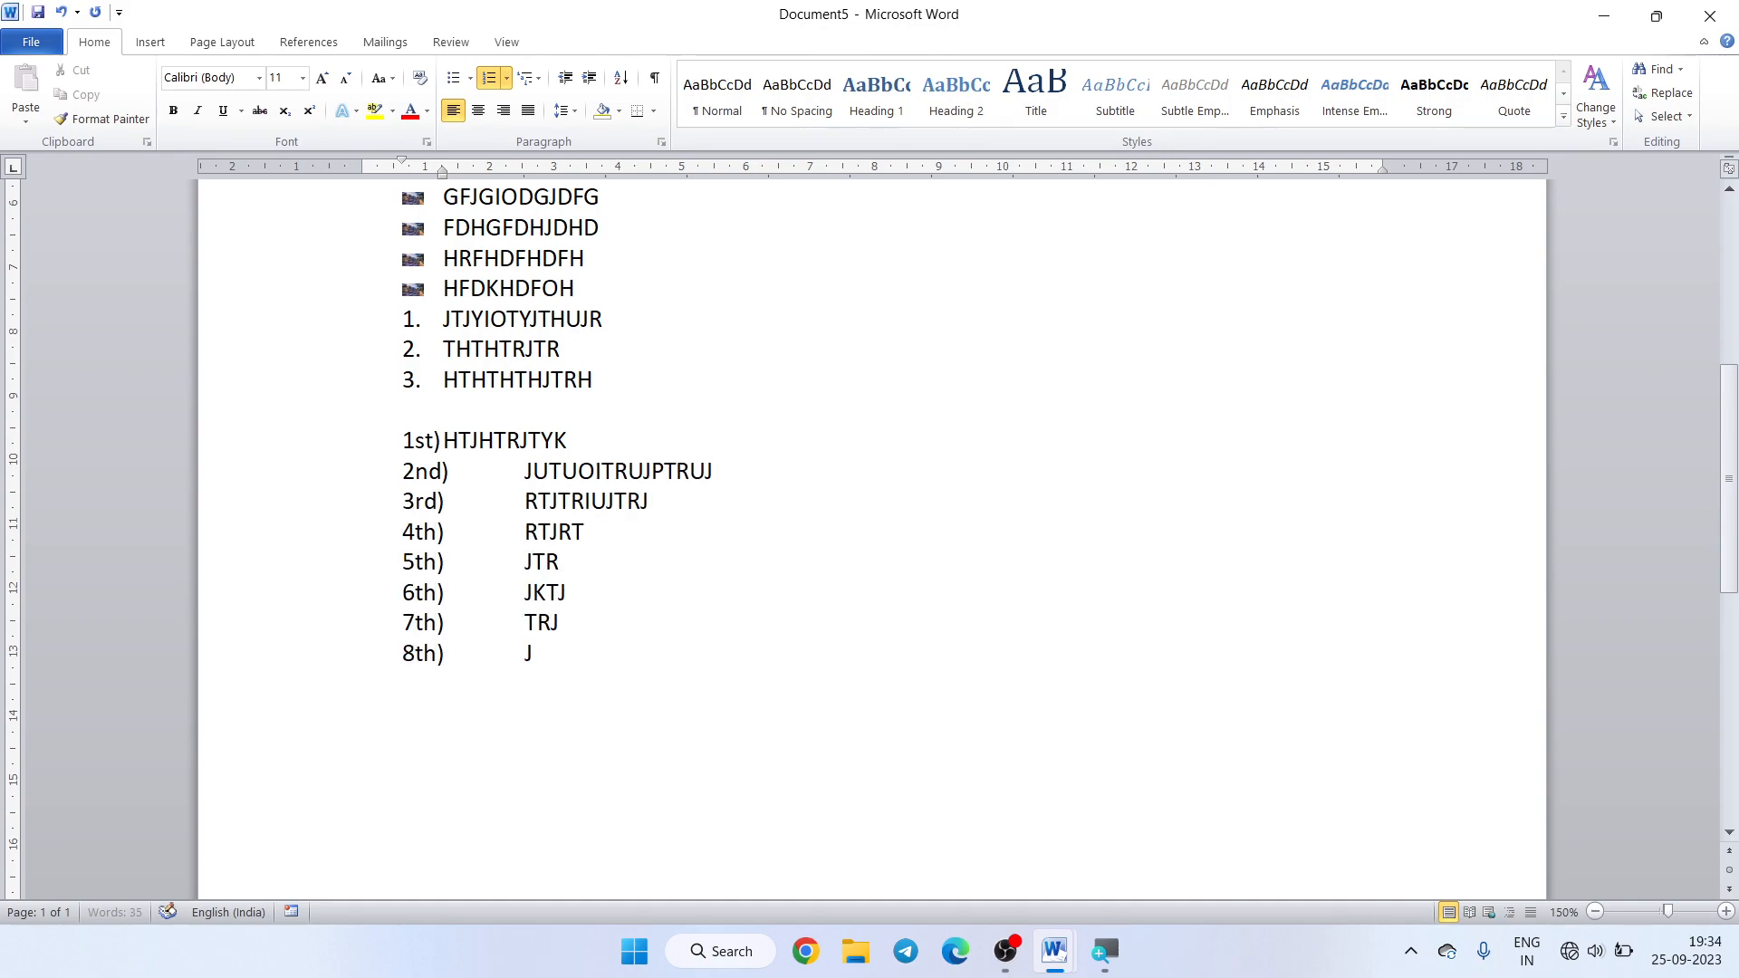
pyautogui.press('Return')
pyautogui.press('Return')
pyautogui.write('JTR')
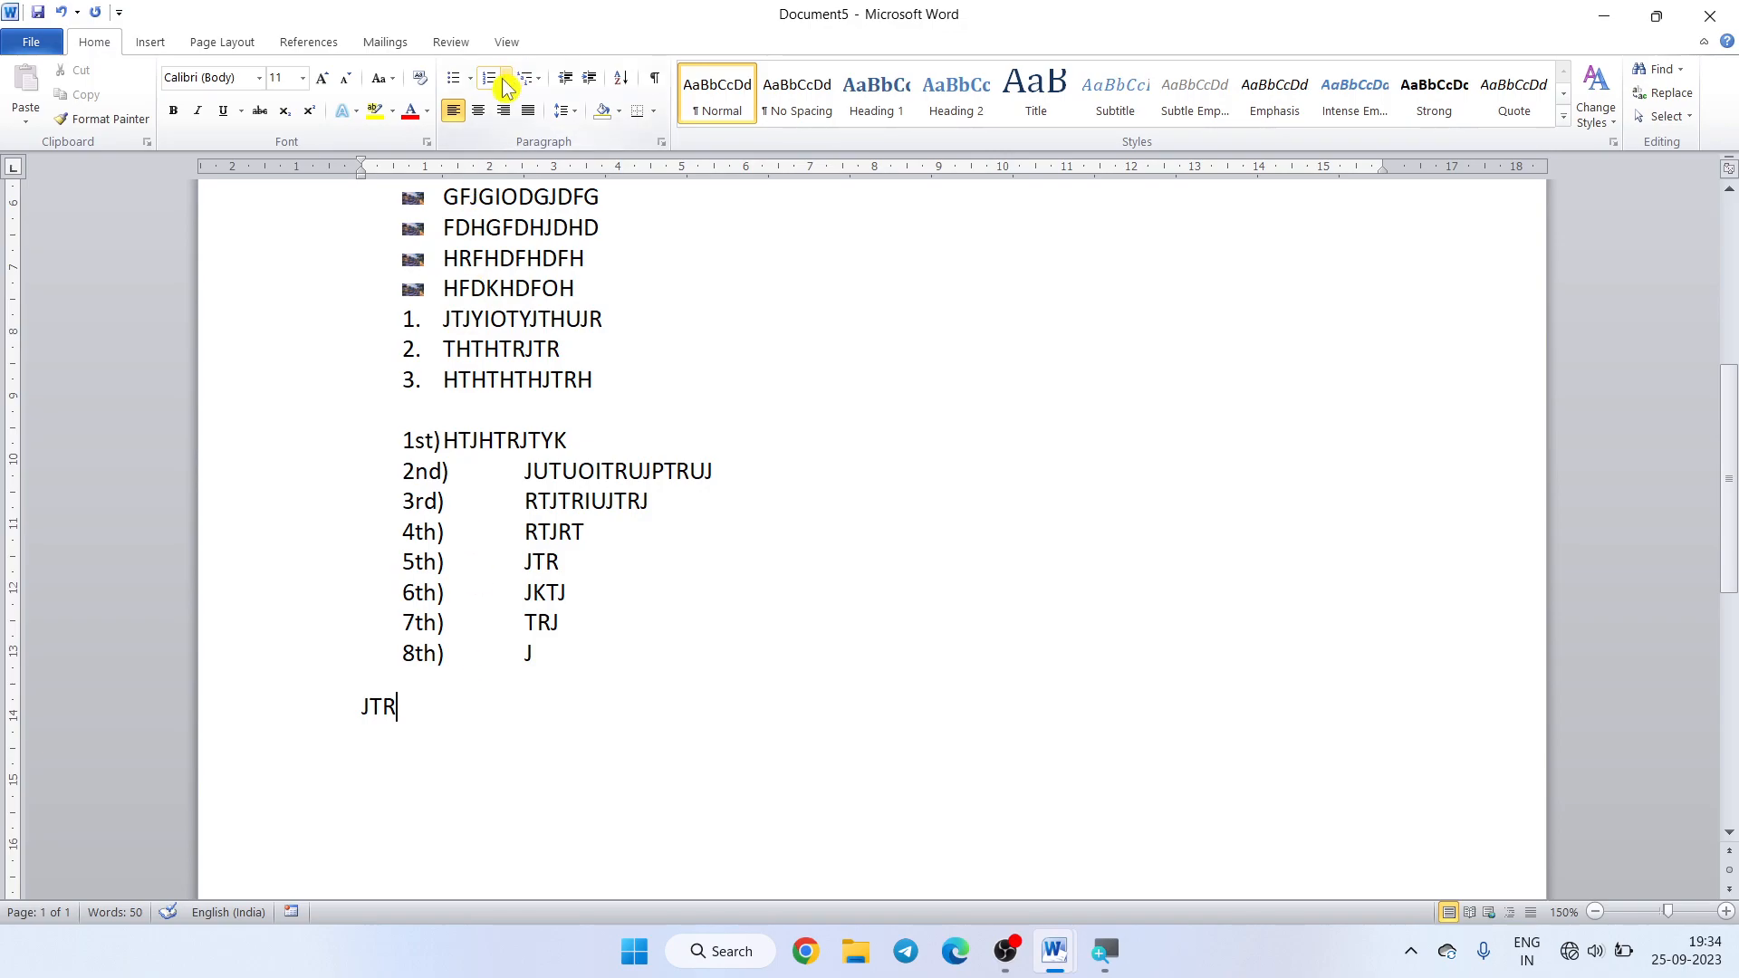
# - Clear the whole document and define a new number format with the First, Second, Third number style
pyautogui.hotkey('ctrl', 'a')
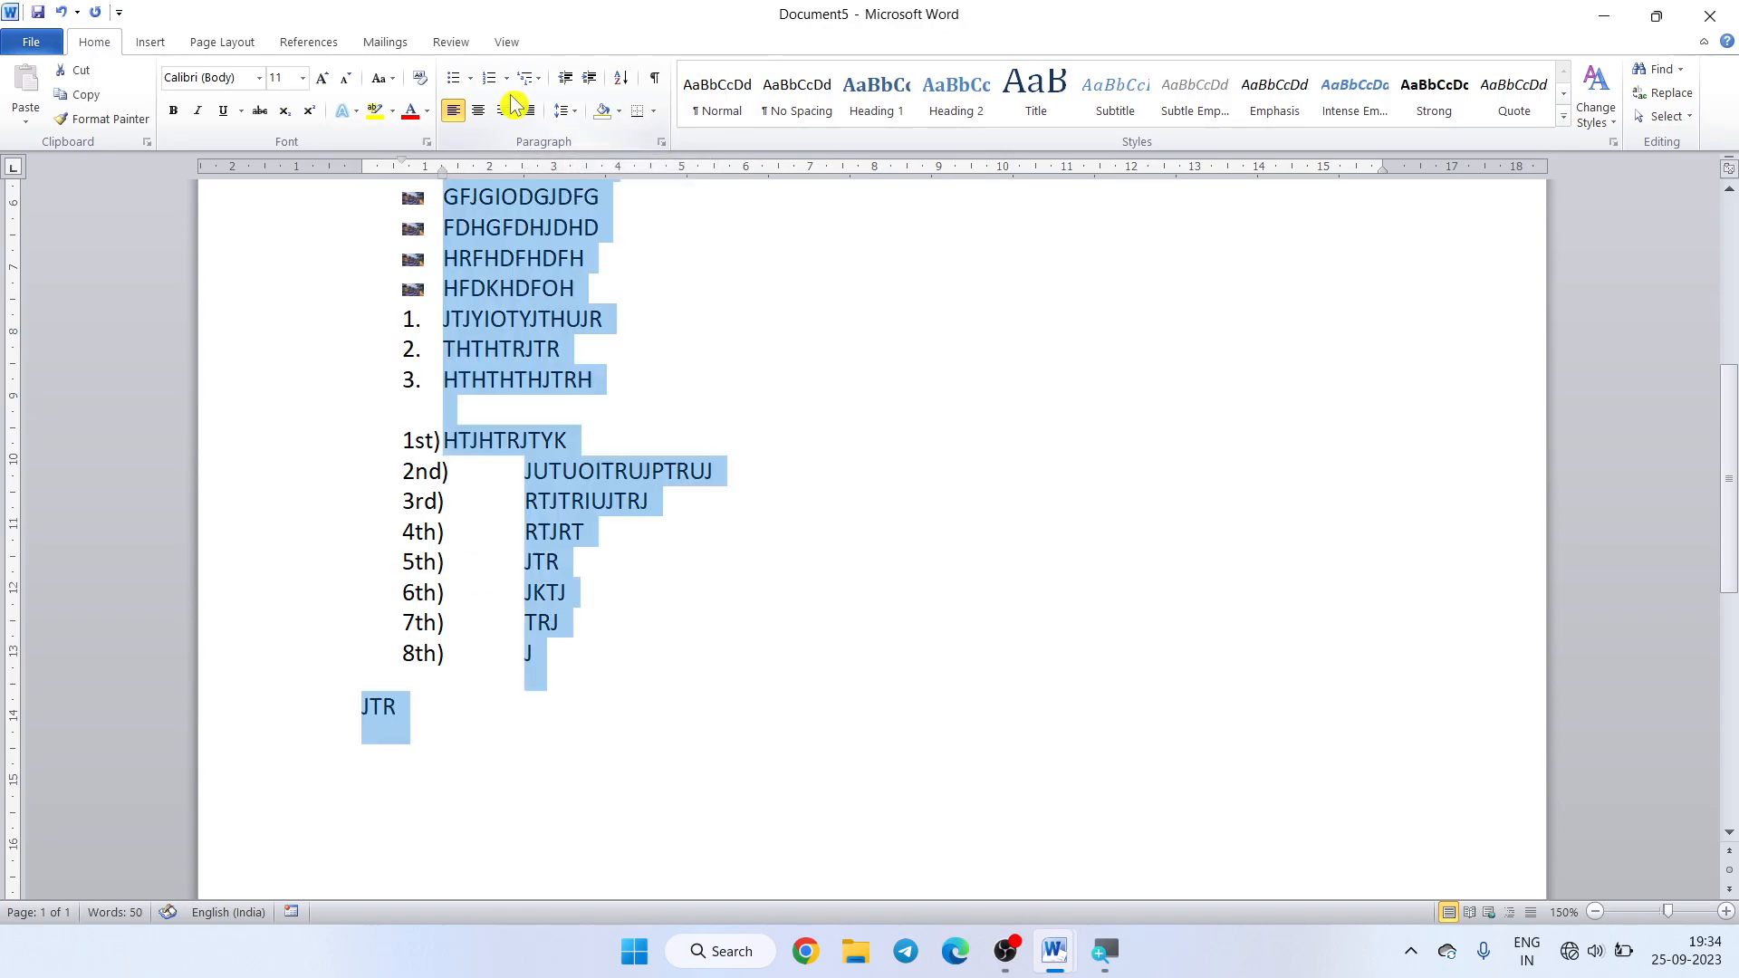
pyautogui.press('Delete')
pyautogui.click(506, 78)
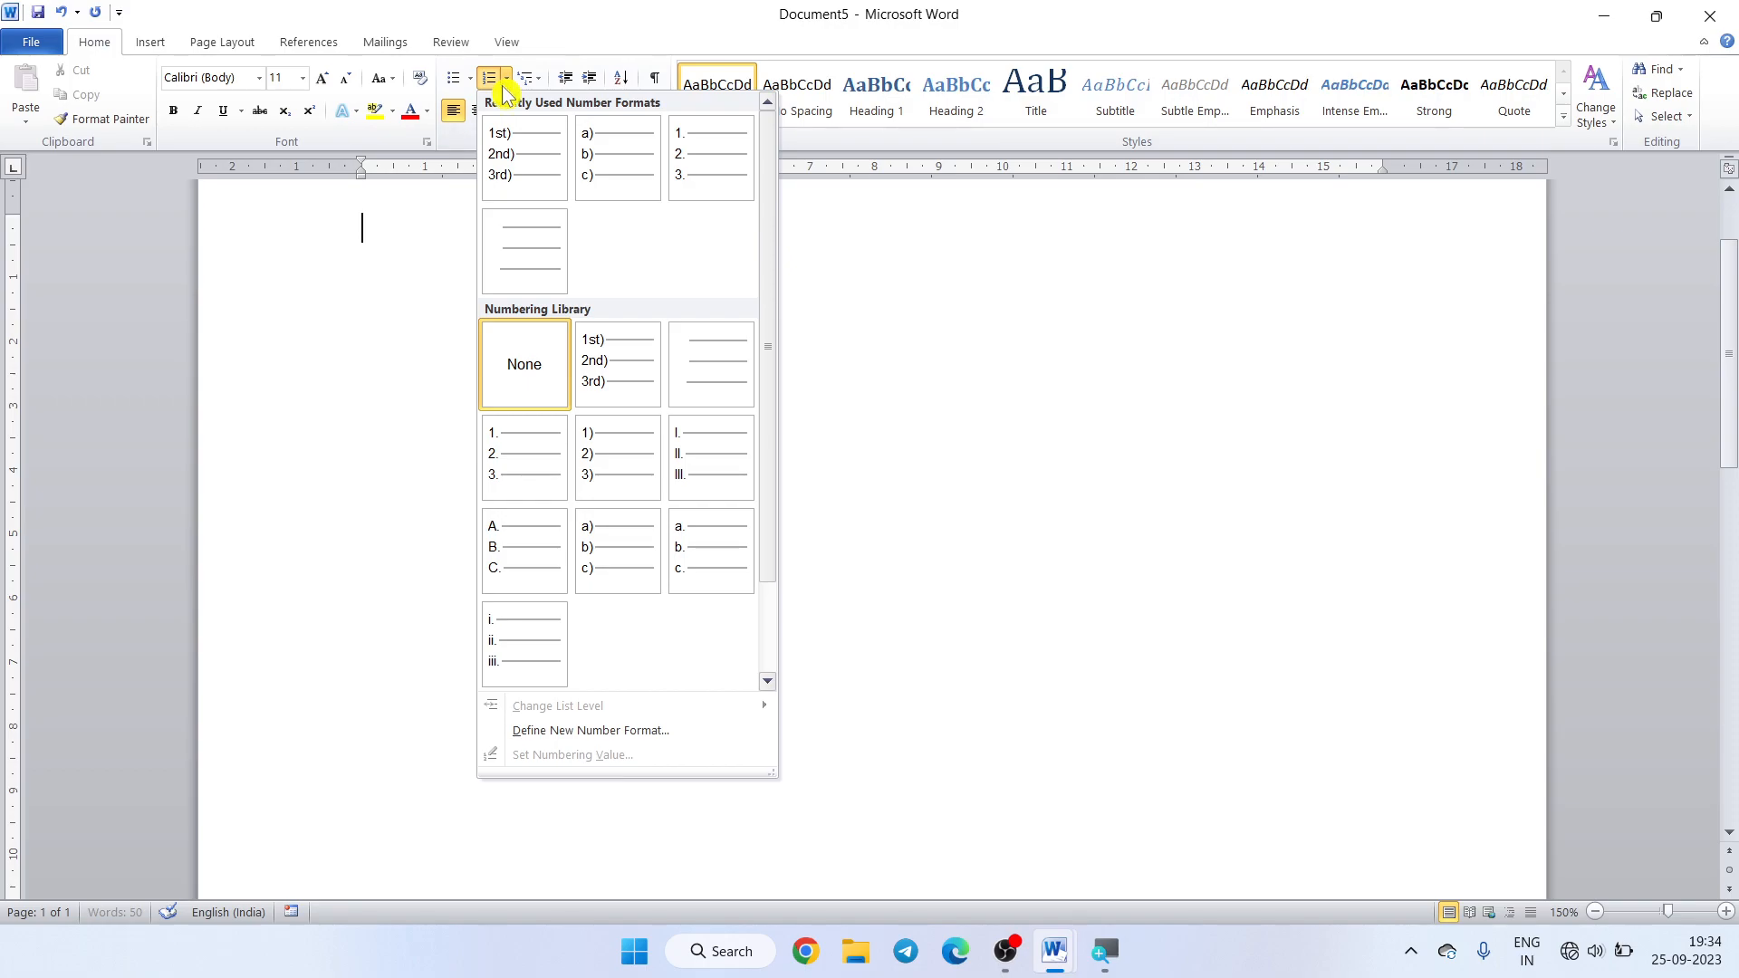
pyautogui.click(580, 731)
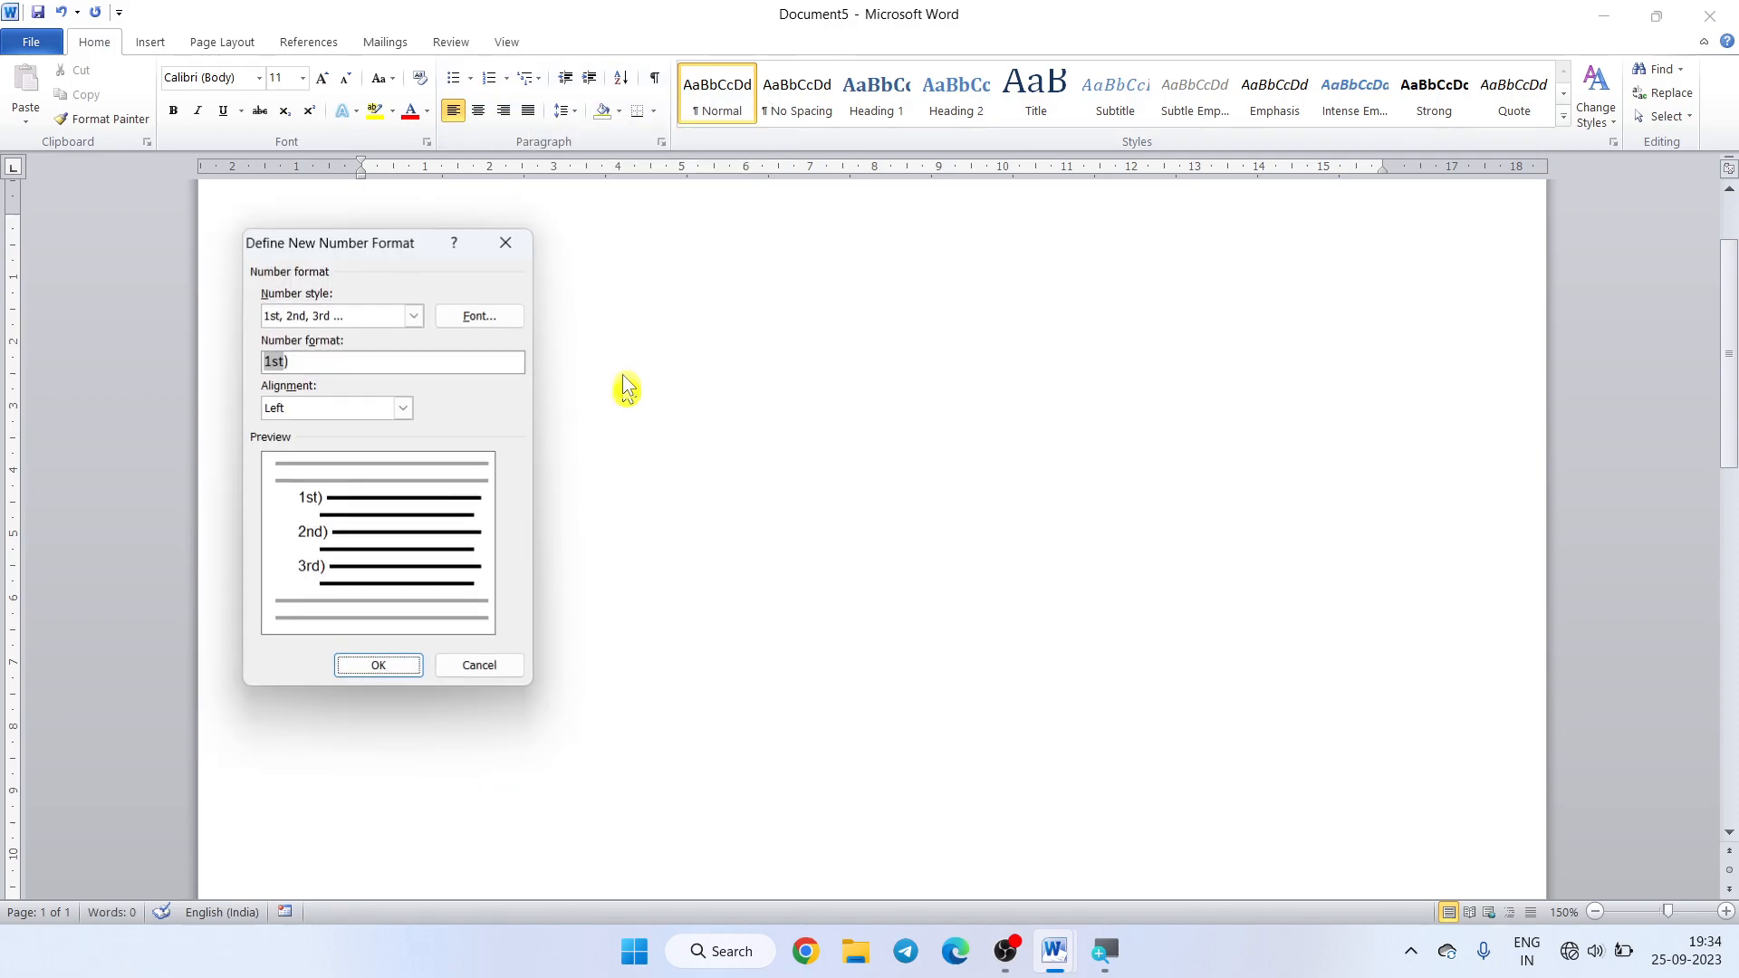
pyautogui.click(414, 315)
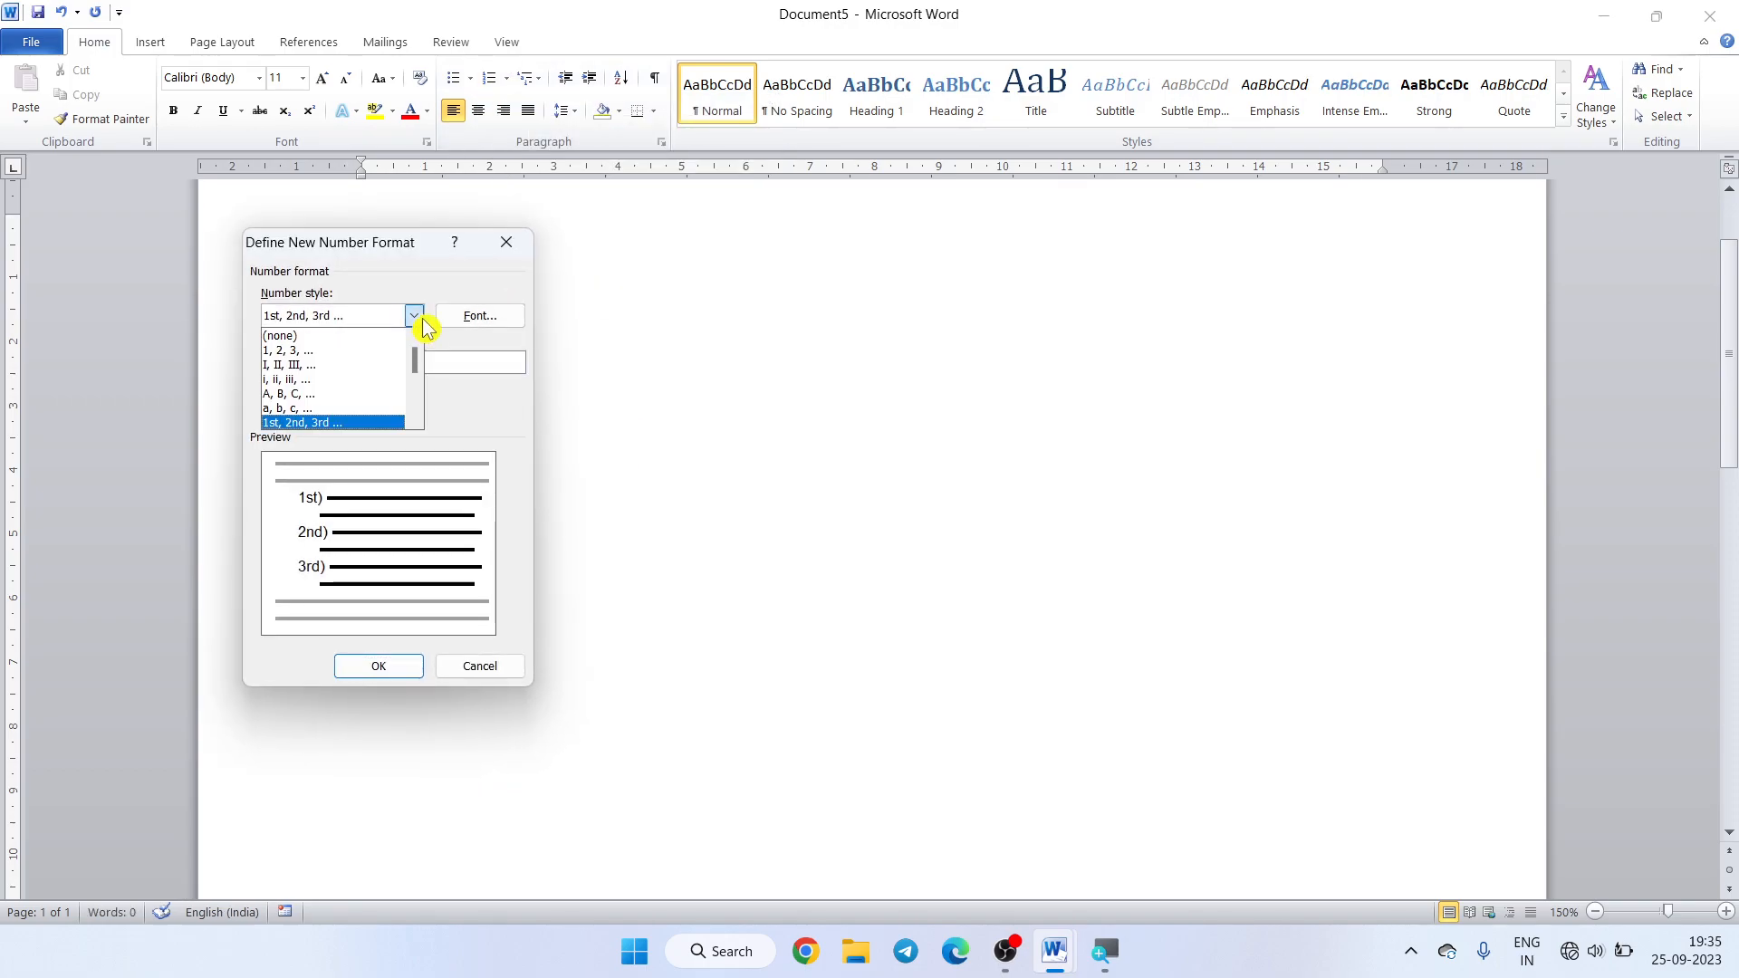
pyautogui.click(417, 419)
pyautogui.click(417, 419)
pyautogui.click(418, 420)
pyautogui.click(418, 420)
pyautogui.click(418, 419)
pyautogui.click(418, 420)
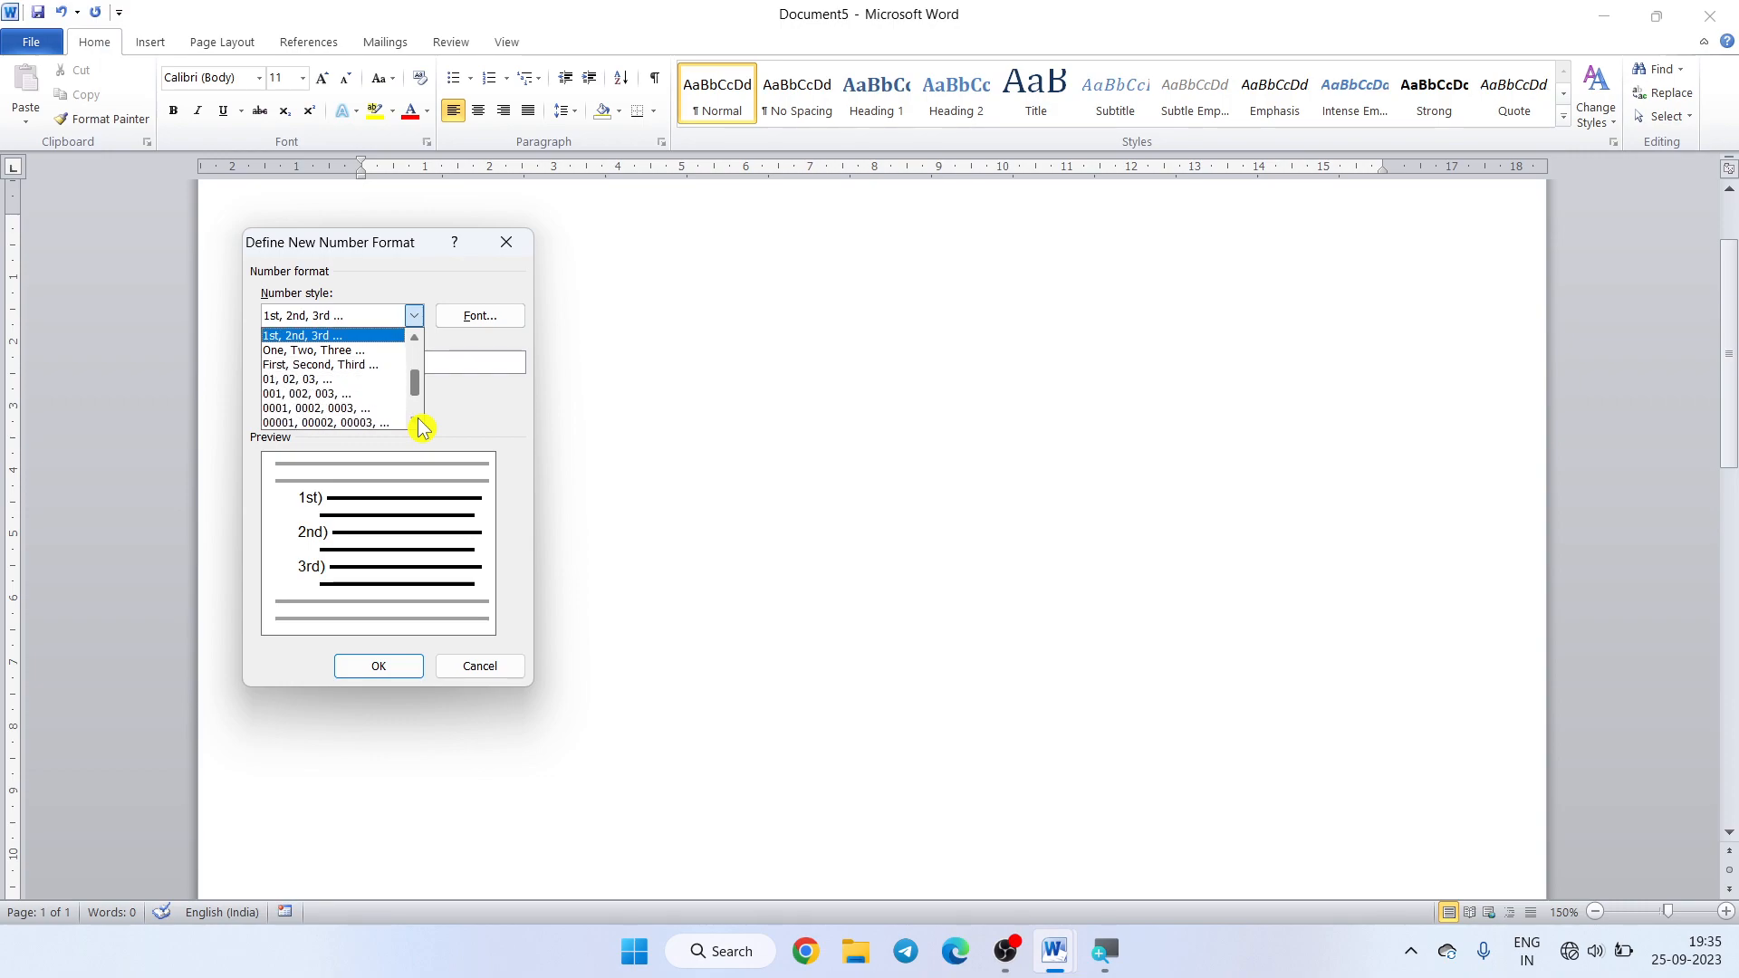
pyautogui.click(389, 365)
pyautogui.click(361, 665)
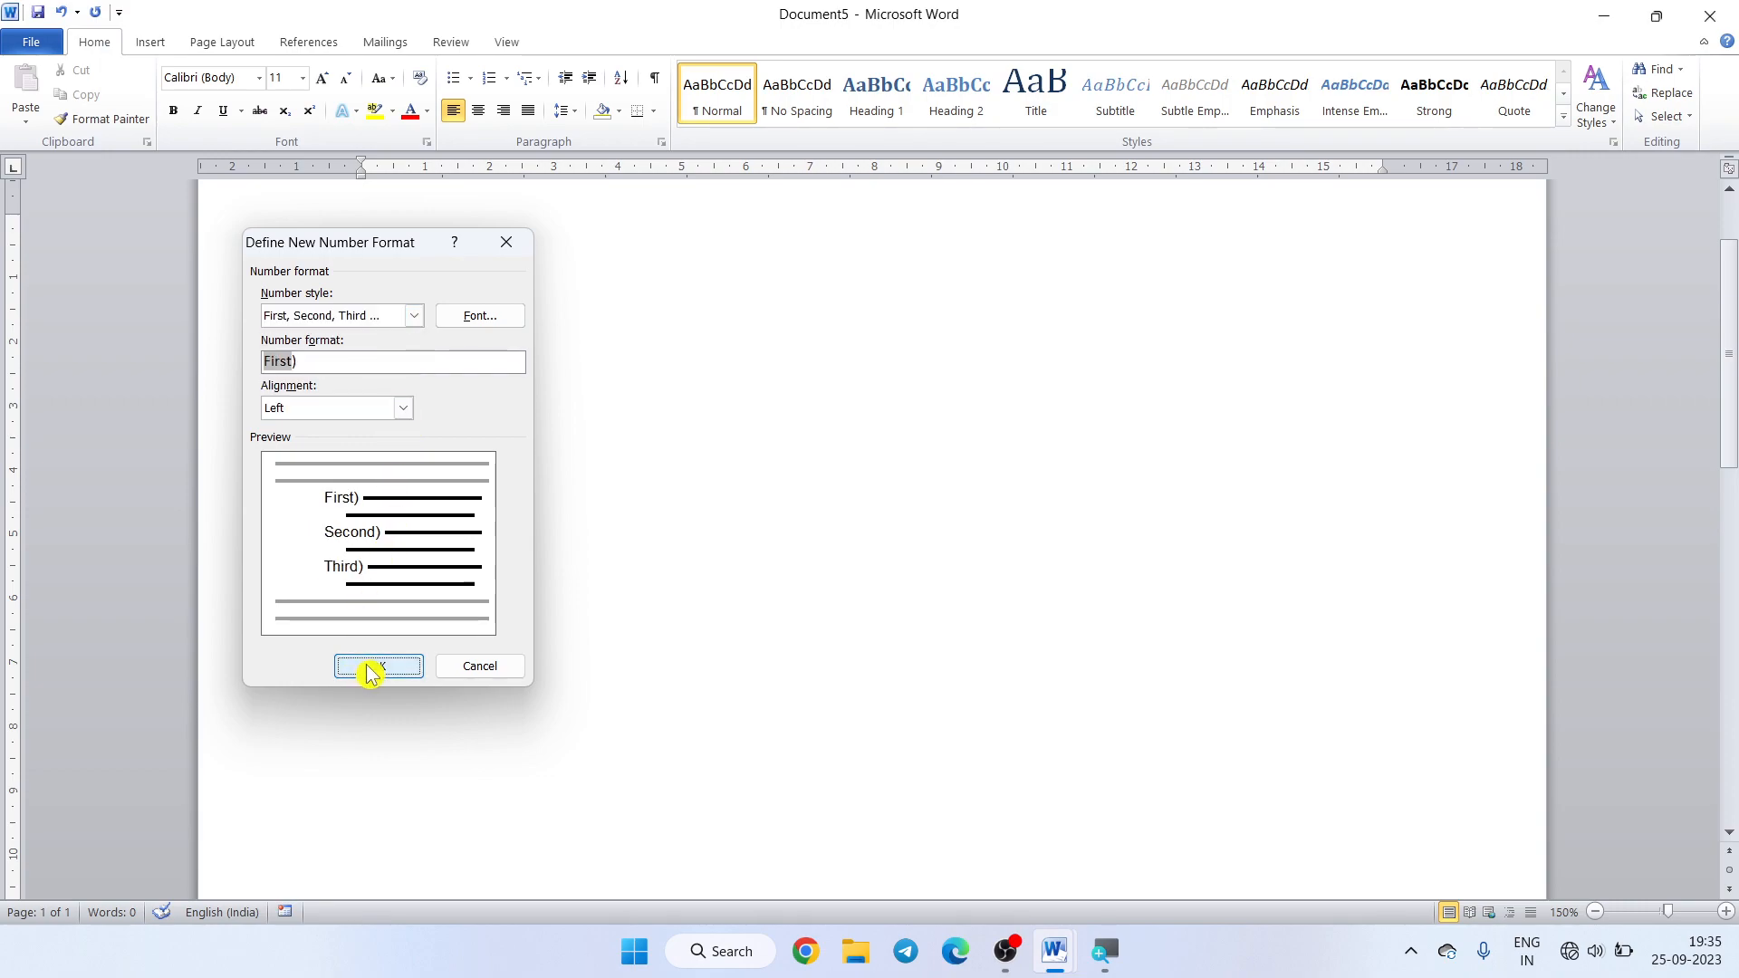
# - Enter HGTJHTRH, HTRHIOTRJHTRH, TRHTRHKTKHT and GHTRHTRHTH as list items and start a fifth item
pyautogui.write('HGTJHTRH')
pyautogui.press('Return')
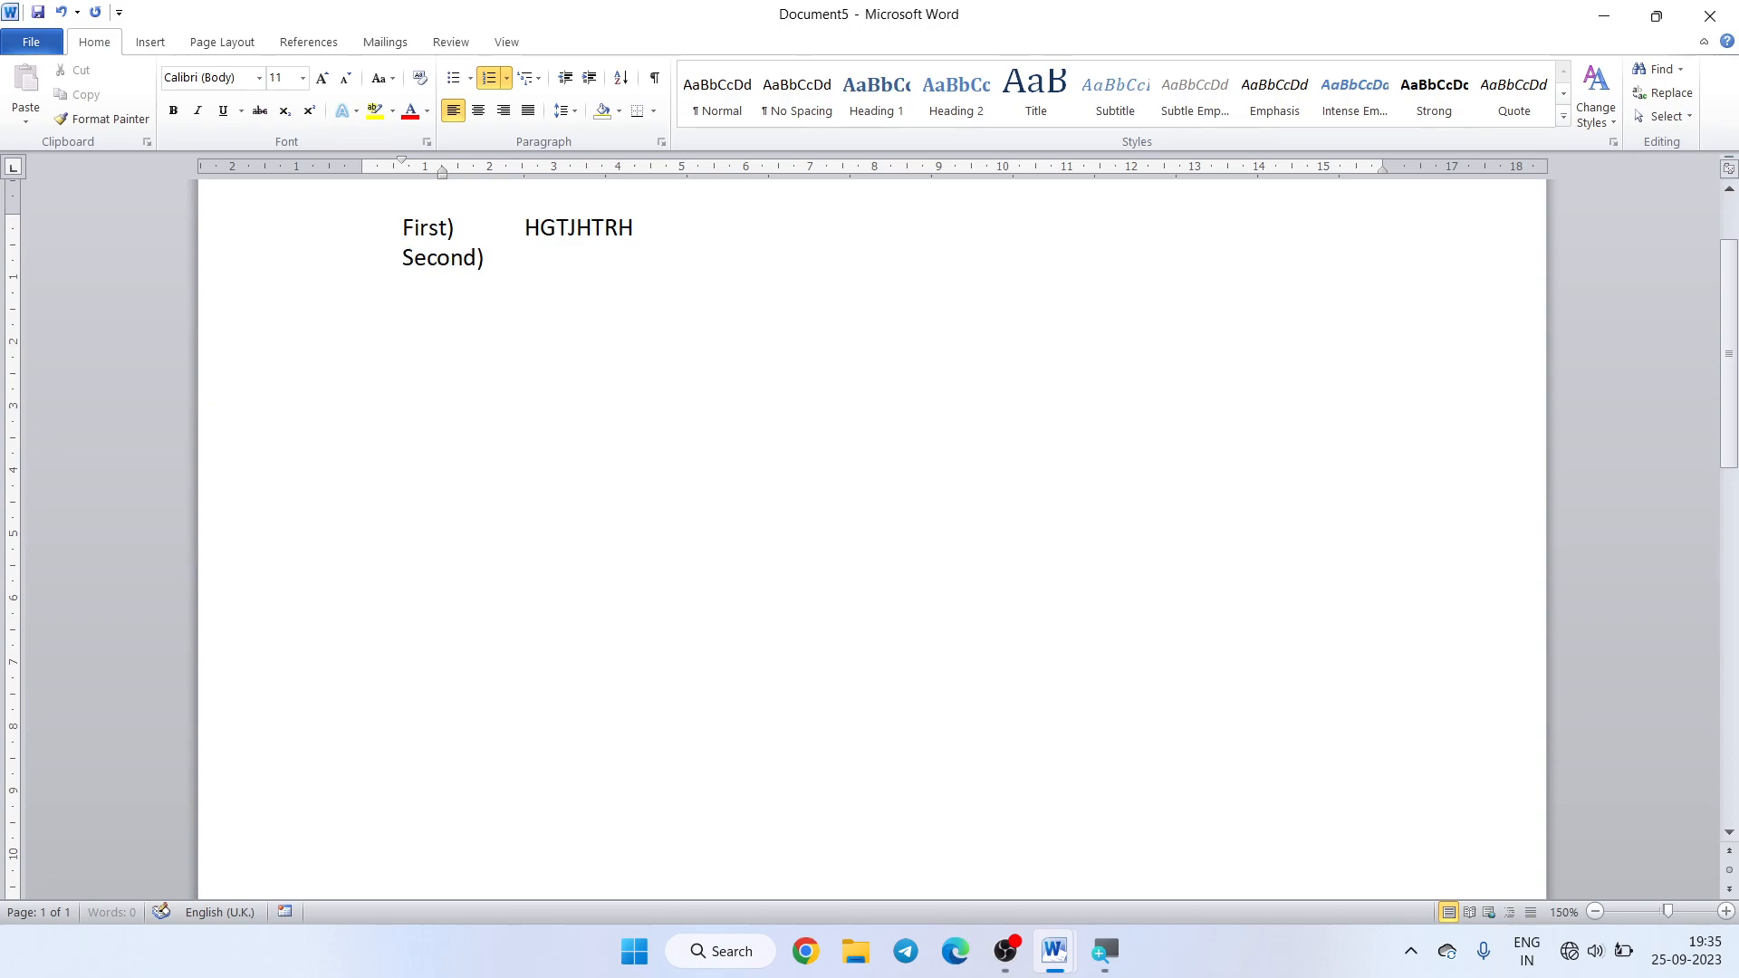
pyautogui.write('HTRHIOTRJHTRH')
pyautogui.press('Return')
pyautogui.write('TRHTRHKTKHT')
pyautogui.press('Return')
pyautogui.write('GHTRH')
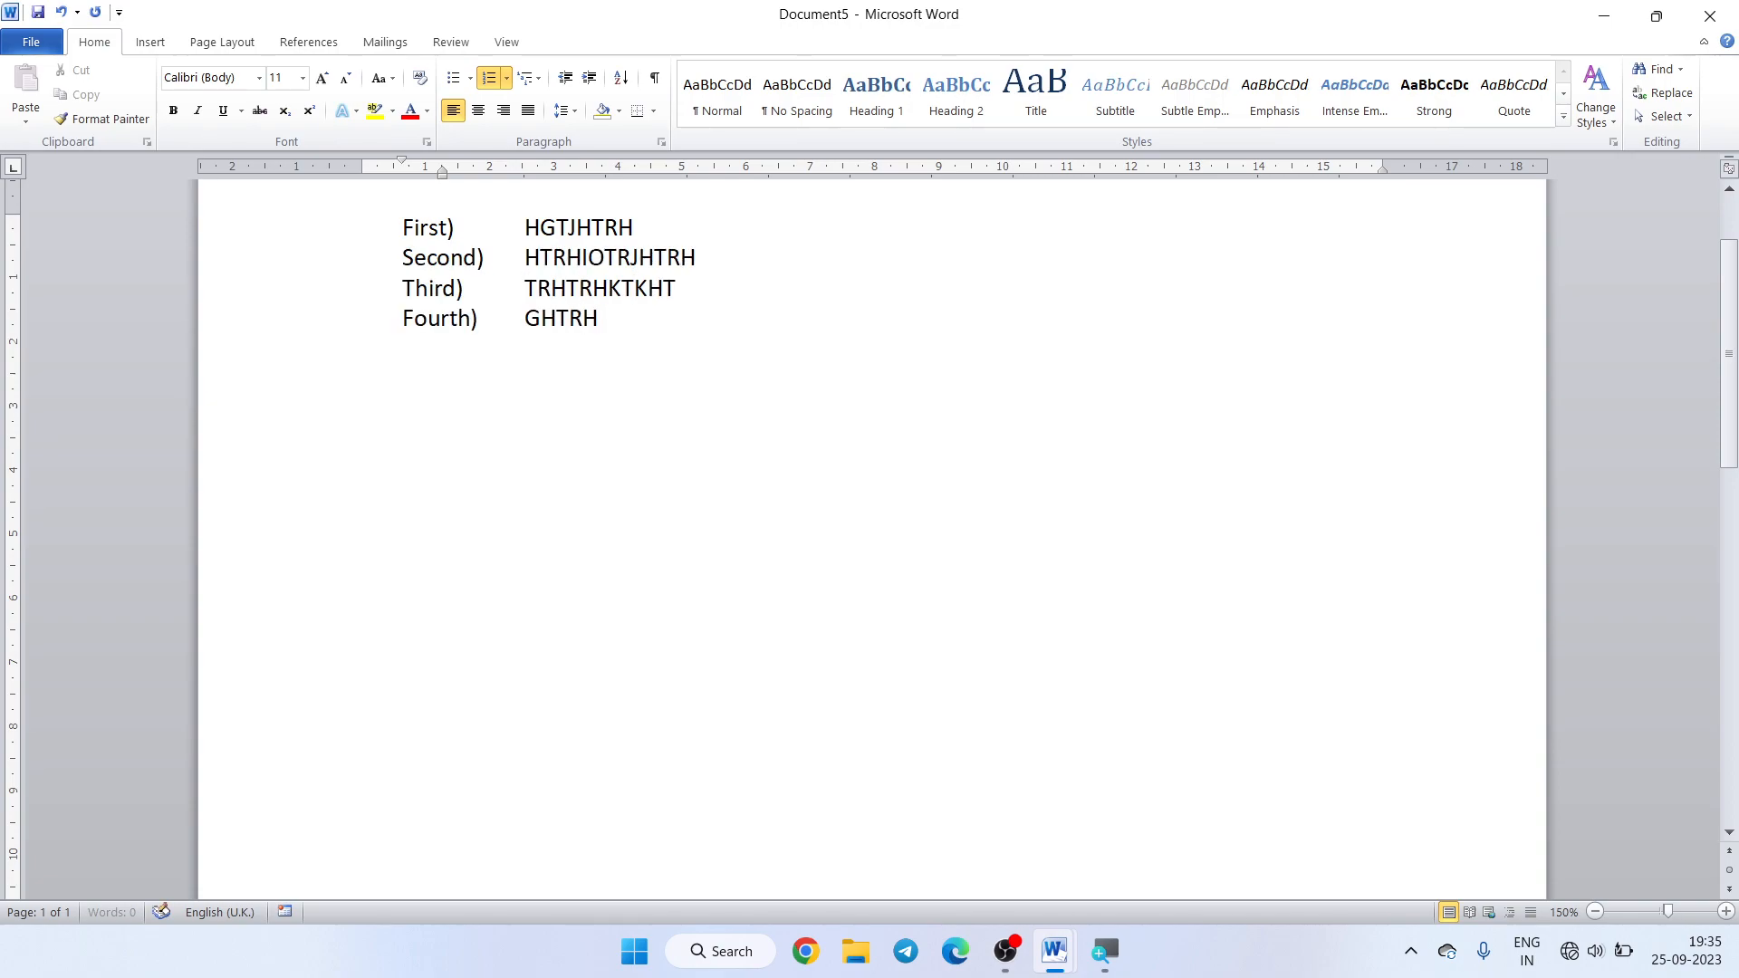
pyautogui.write('TRHTH')
pyautogui.press('Return')
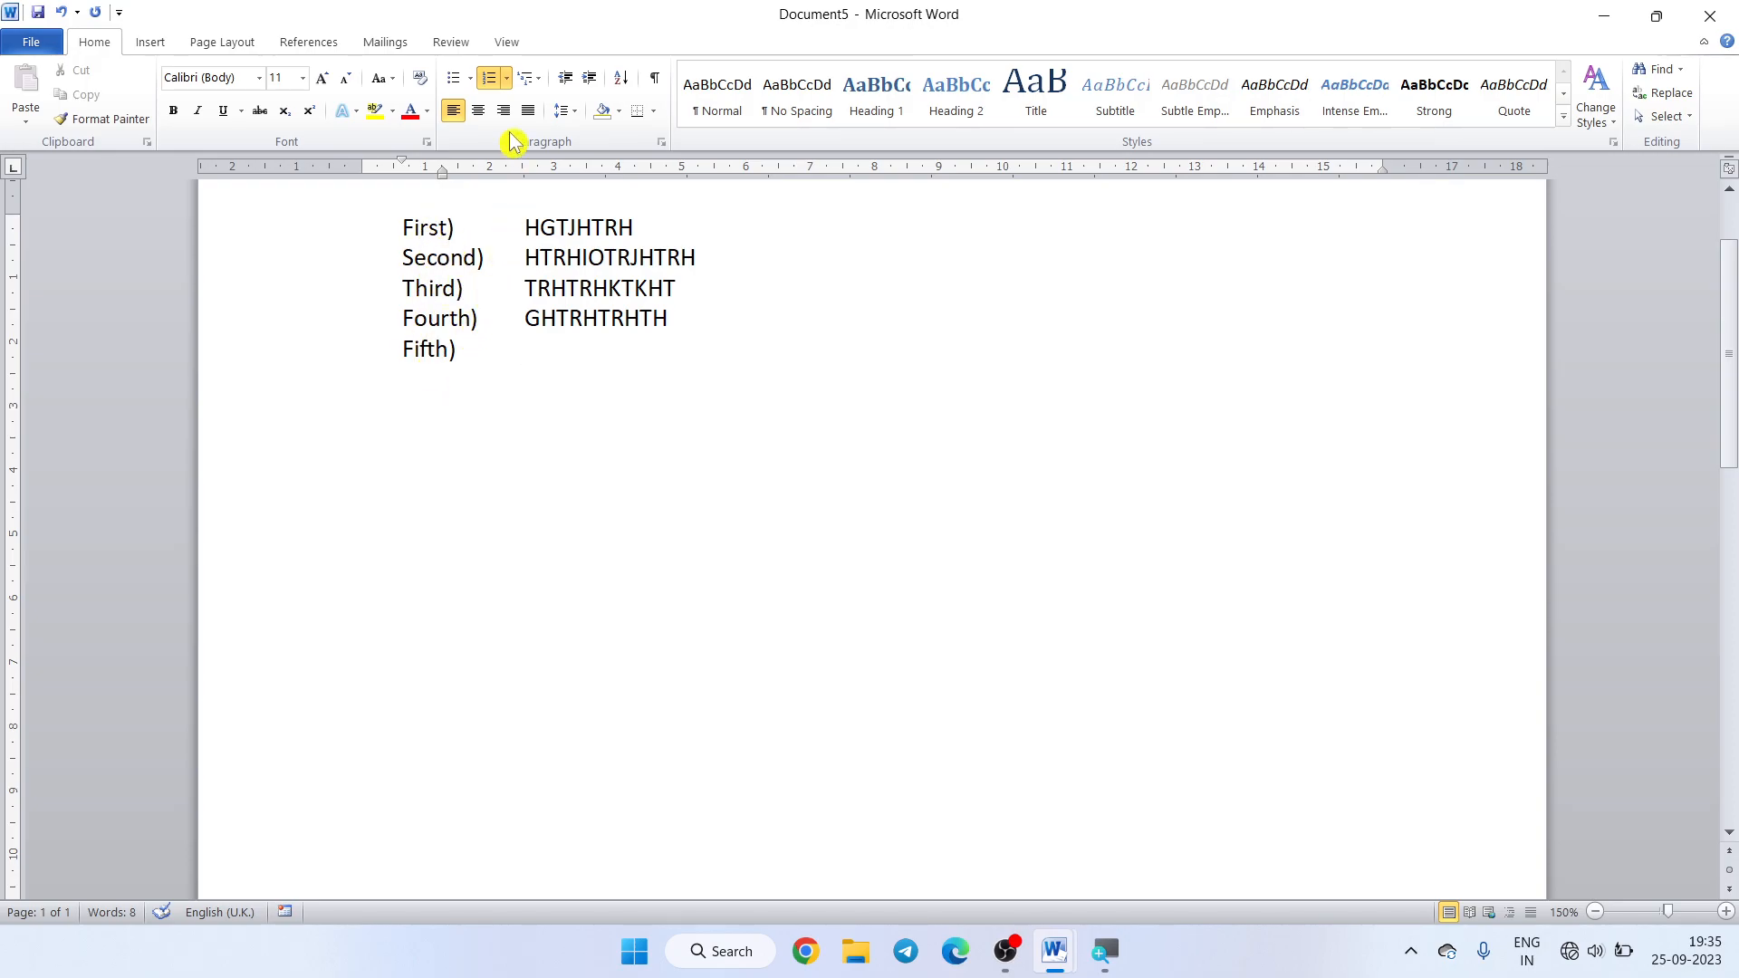
# - Define a new number format with the क,ख,ग number style for the list
pyautogui.click(505, 78)
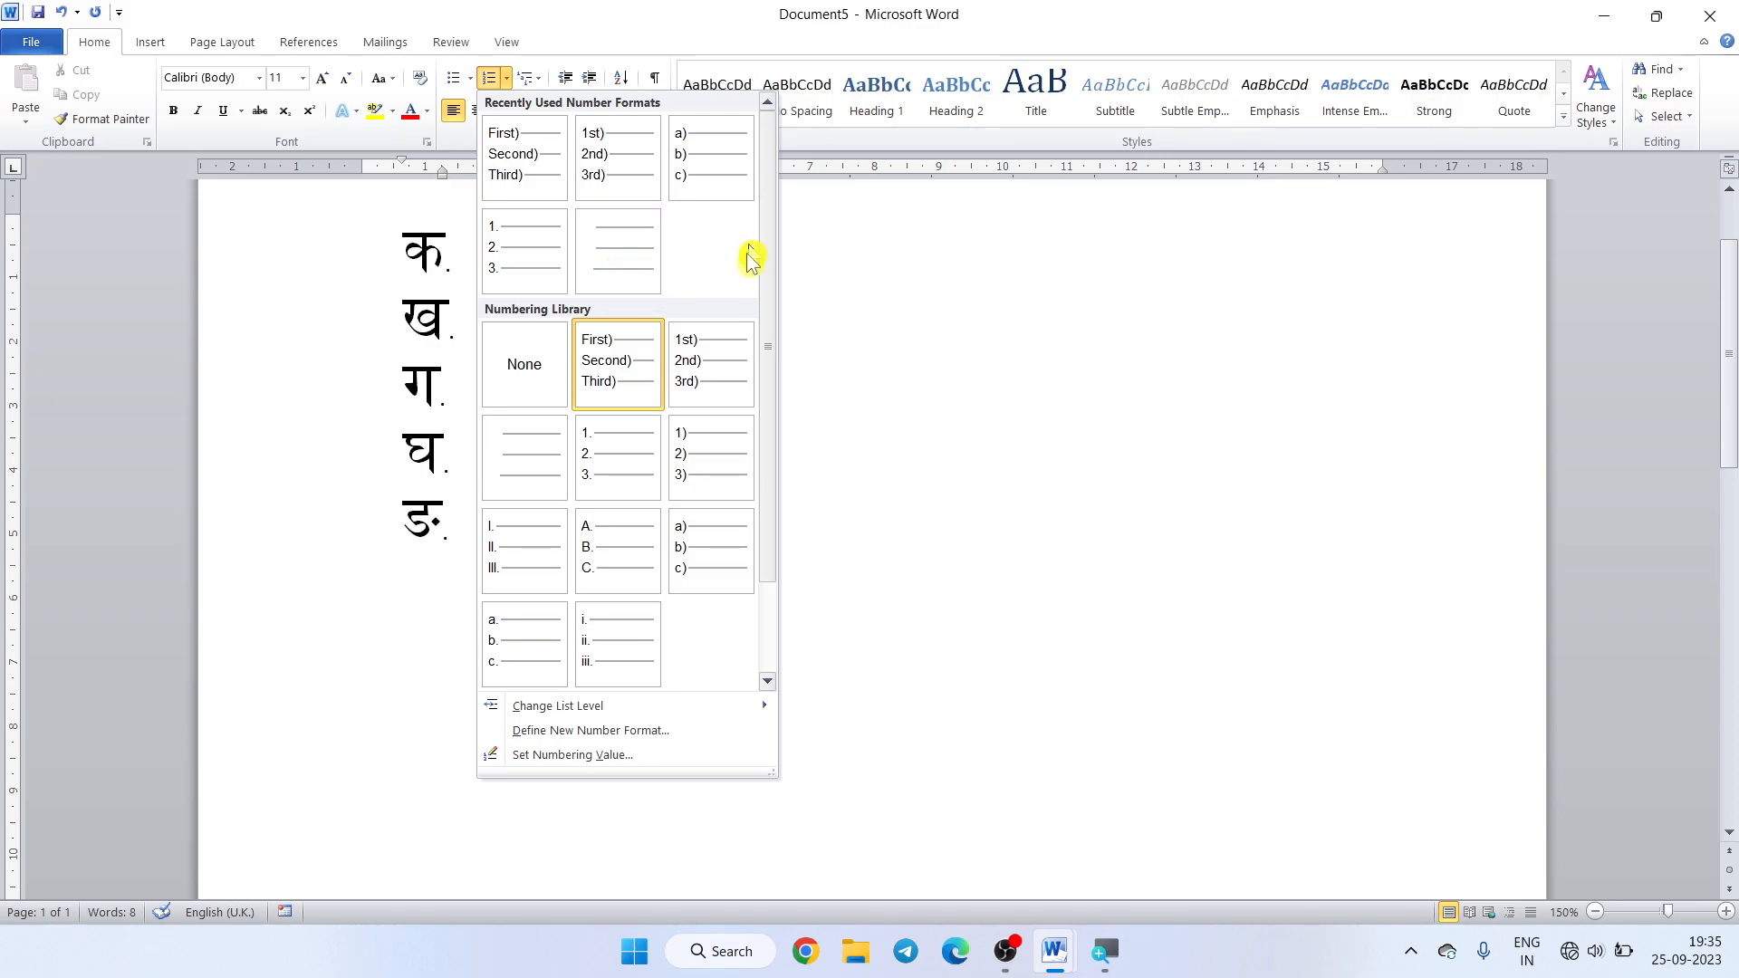
pyautogui.click(605, 734)
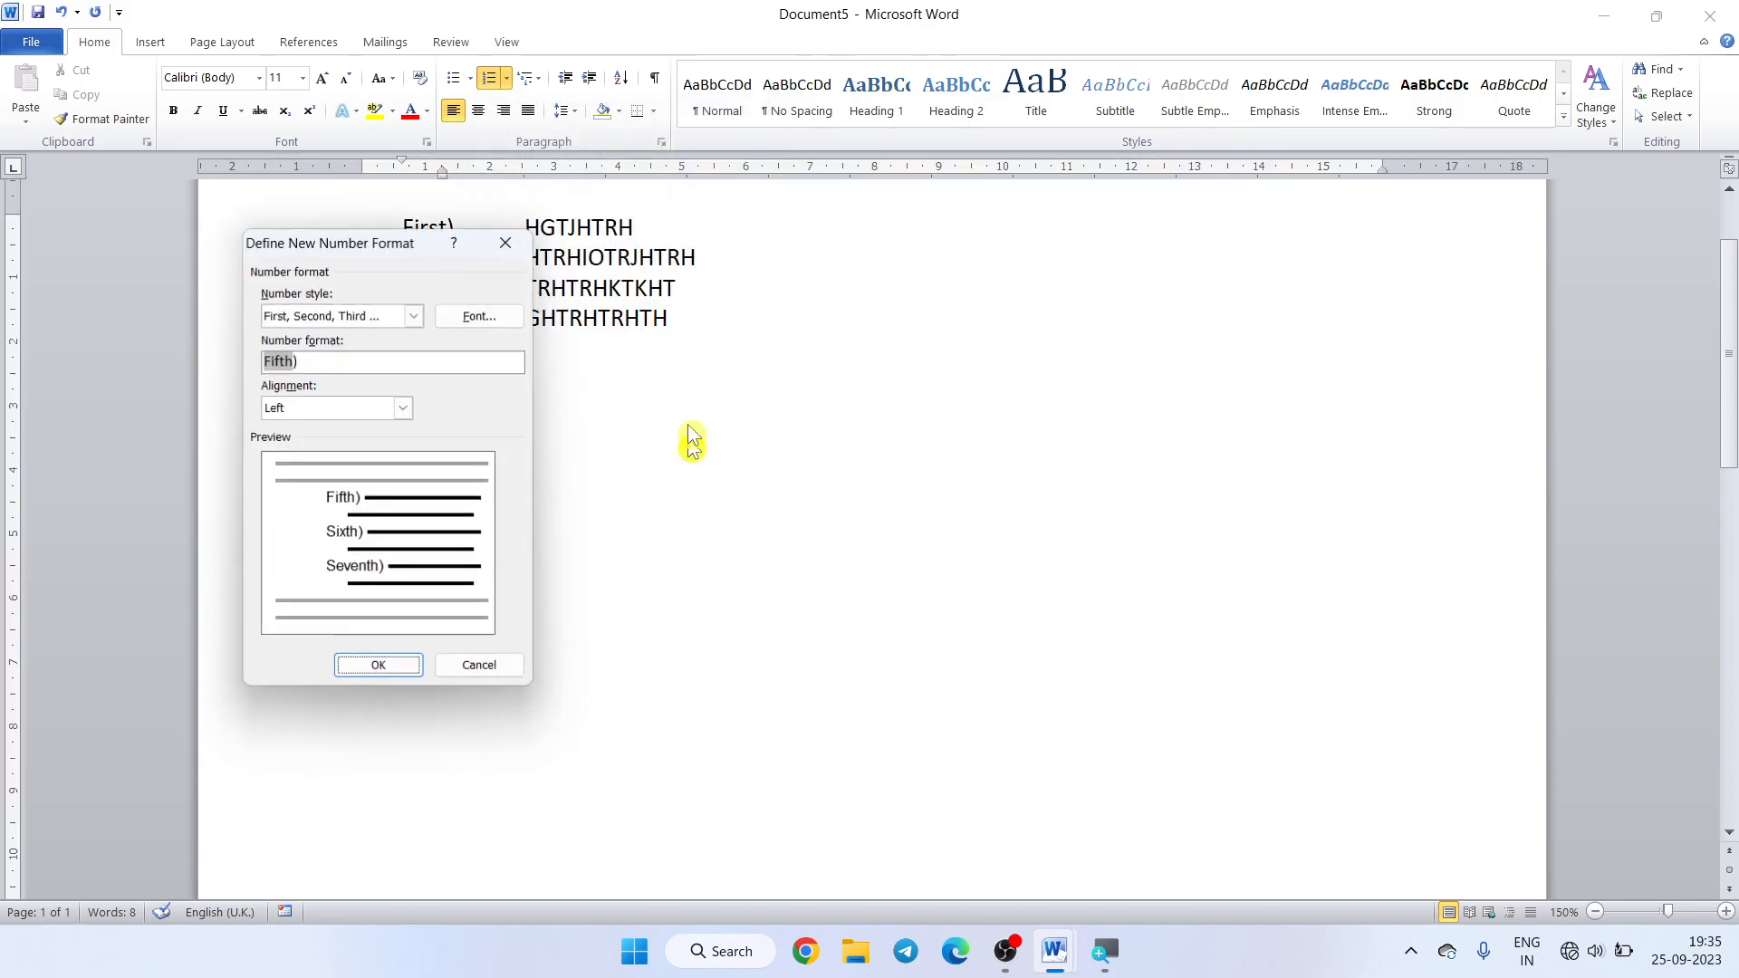
pyautogui.click(414, 315)
pyautogui.scroll(-2, 412, 349)
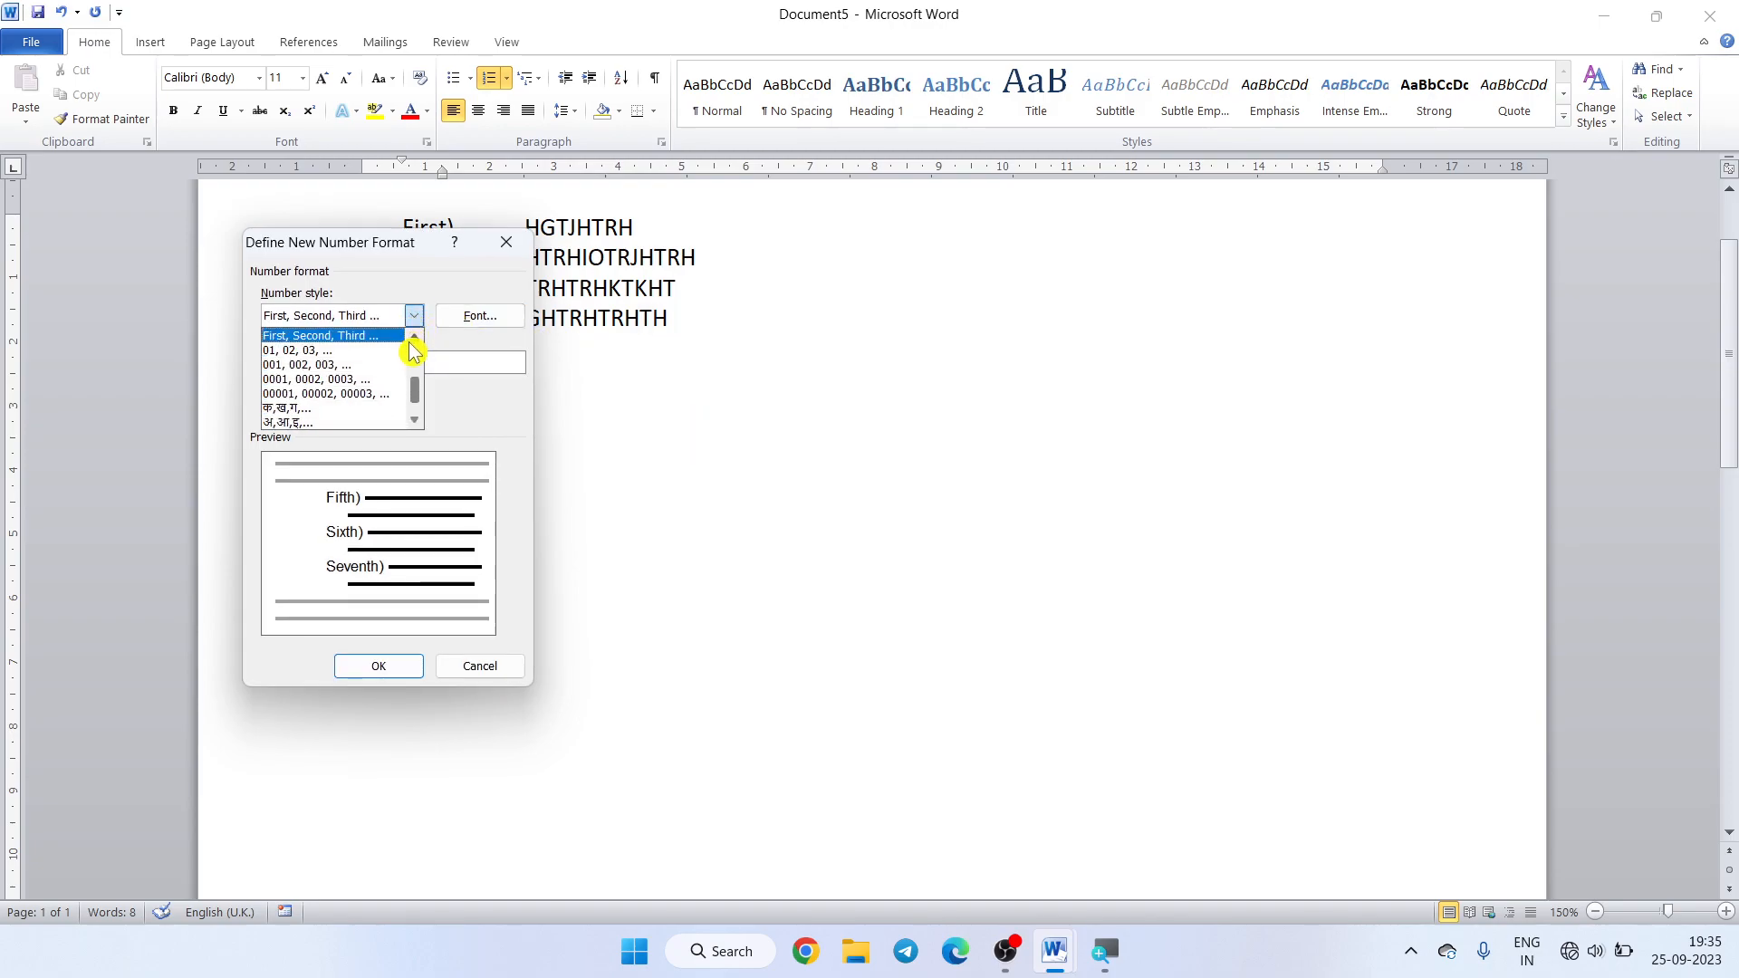
pyautogui.scroll(-1, 412, 349)
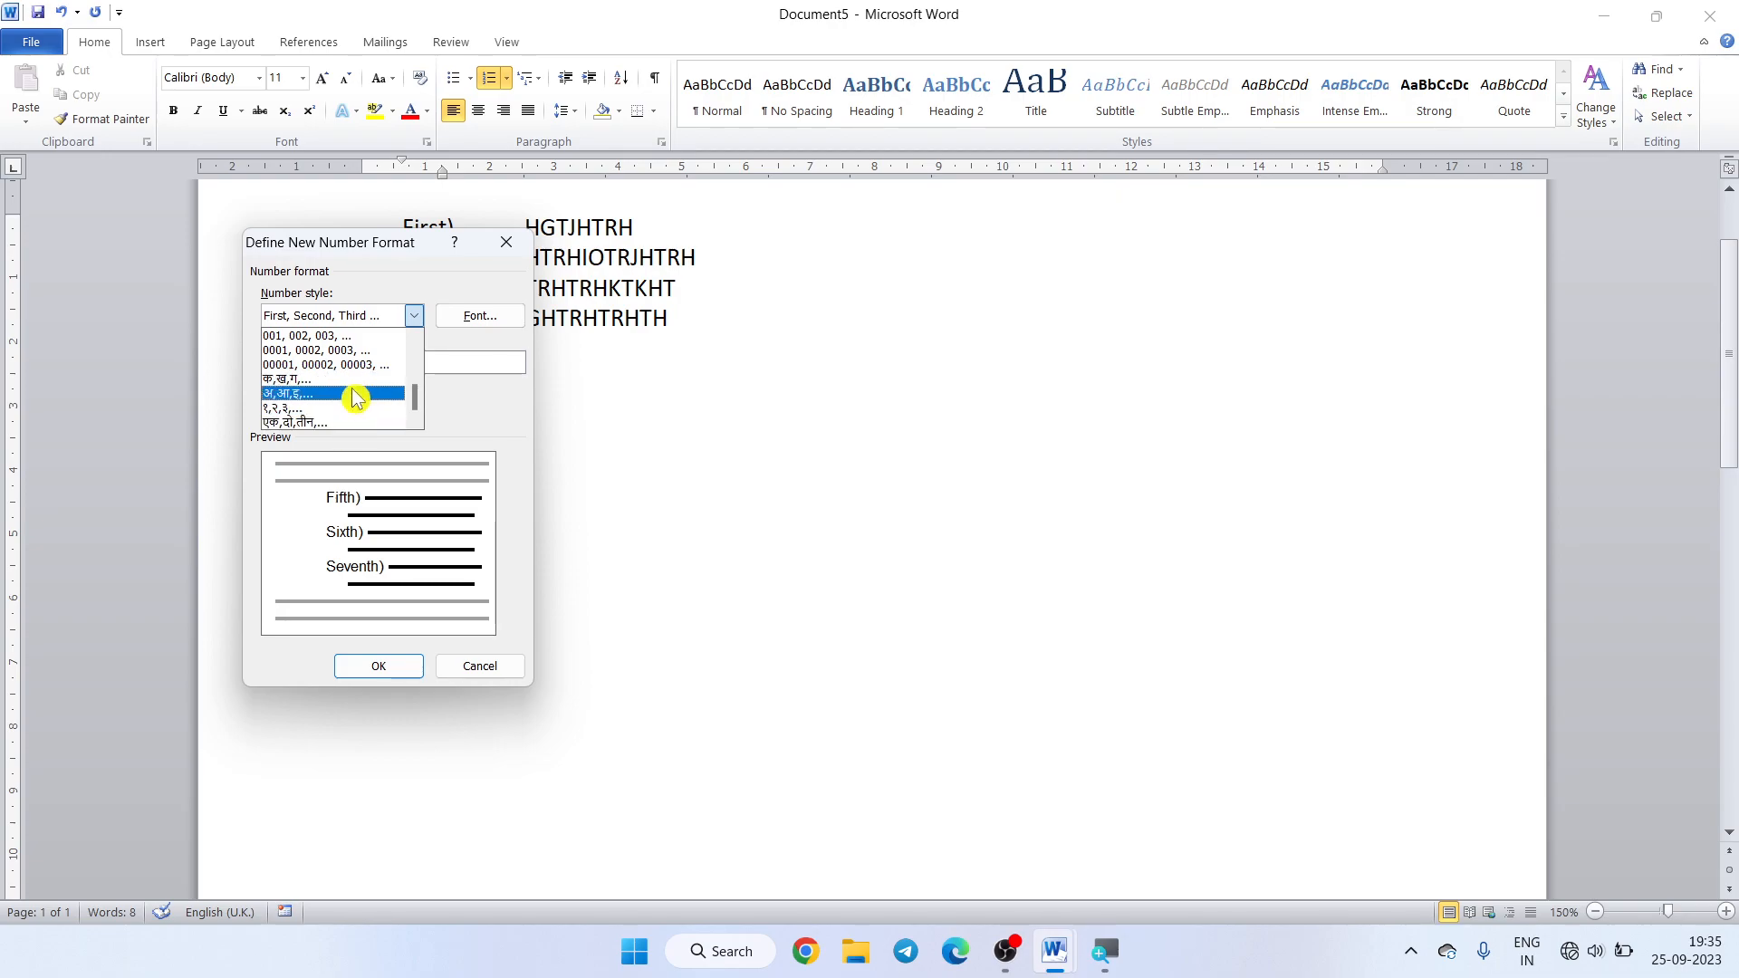
pyautogui.click(349, 379)
pyautogui.click(379, 666)
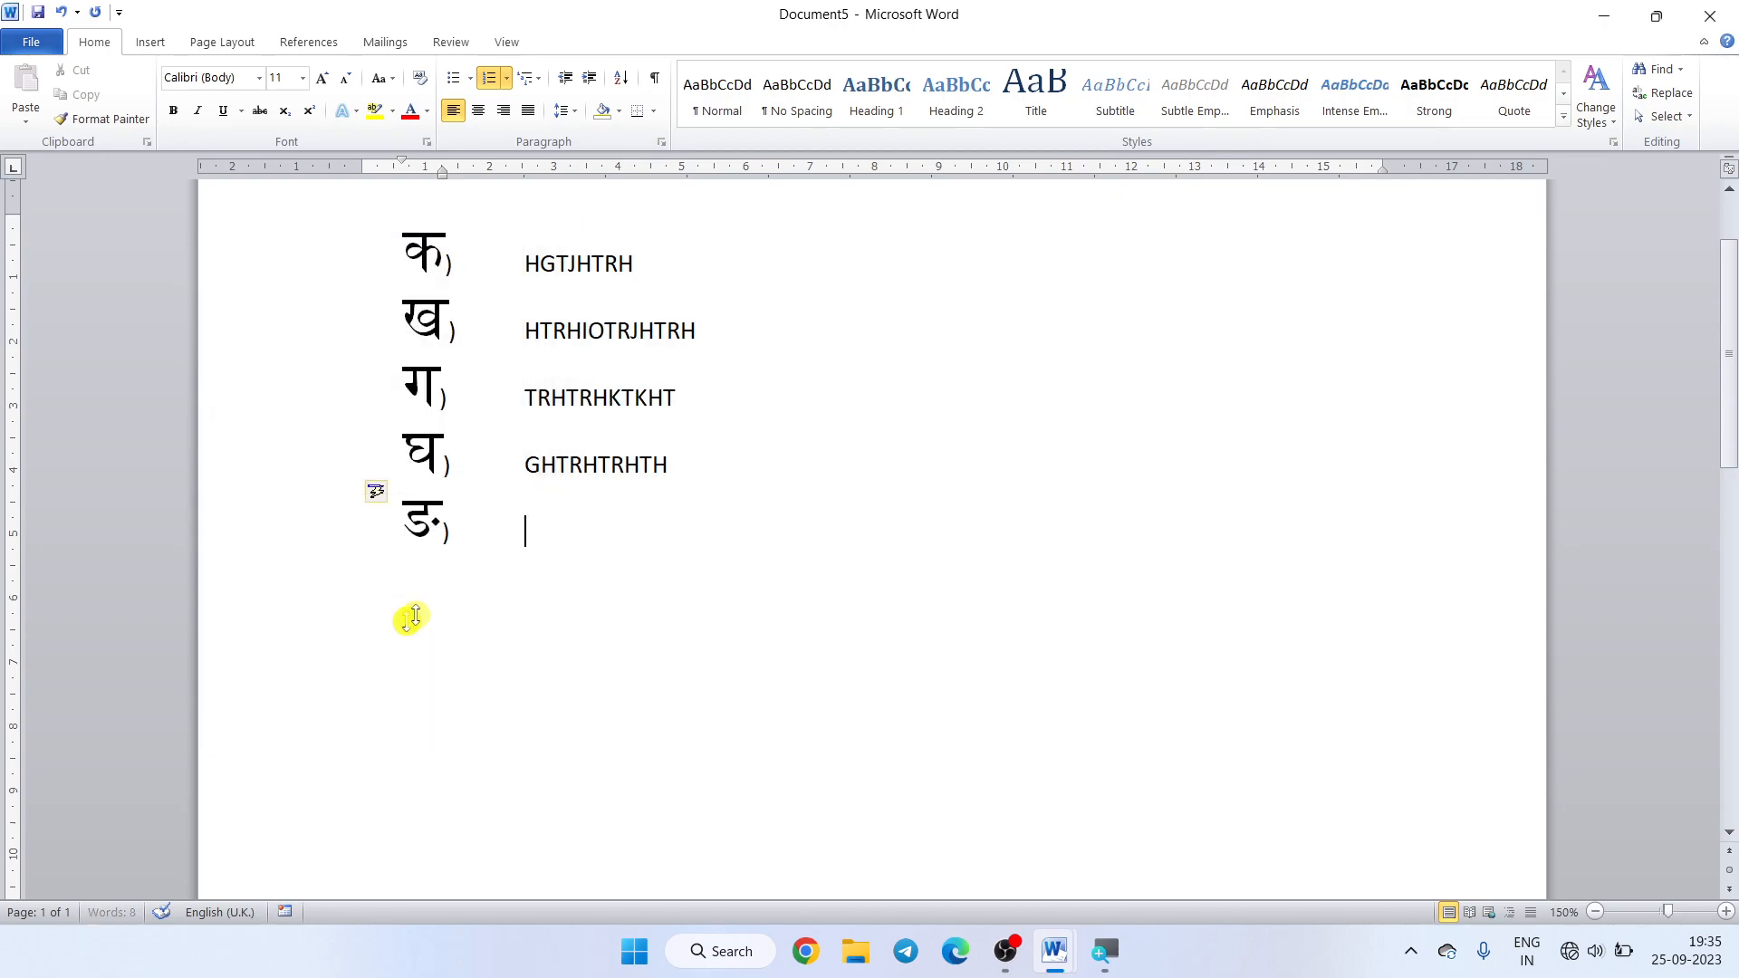
# - Enter UKIHLIU;L, UYOUYOUYIP and YOUYOUYP as the next list items and start another item
pyautogui.write('UKIHLIU;L')
pyautogui.press('Return')
pyautogui.write('UYO')
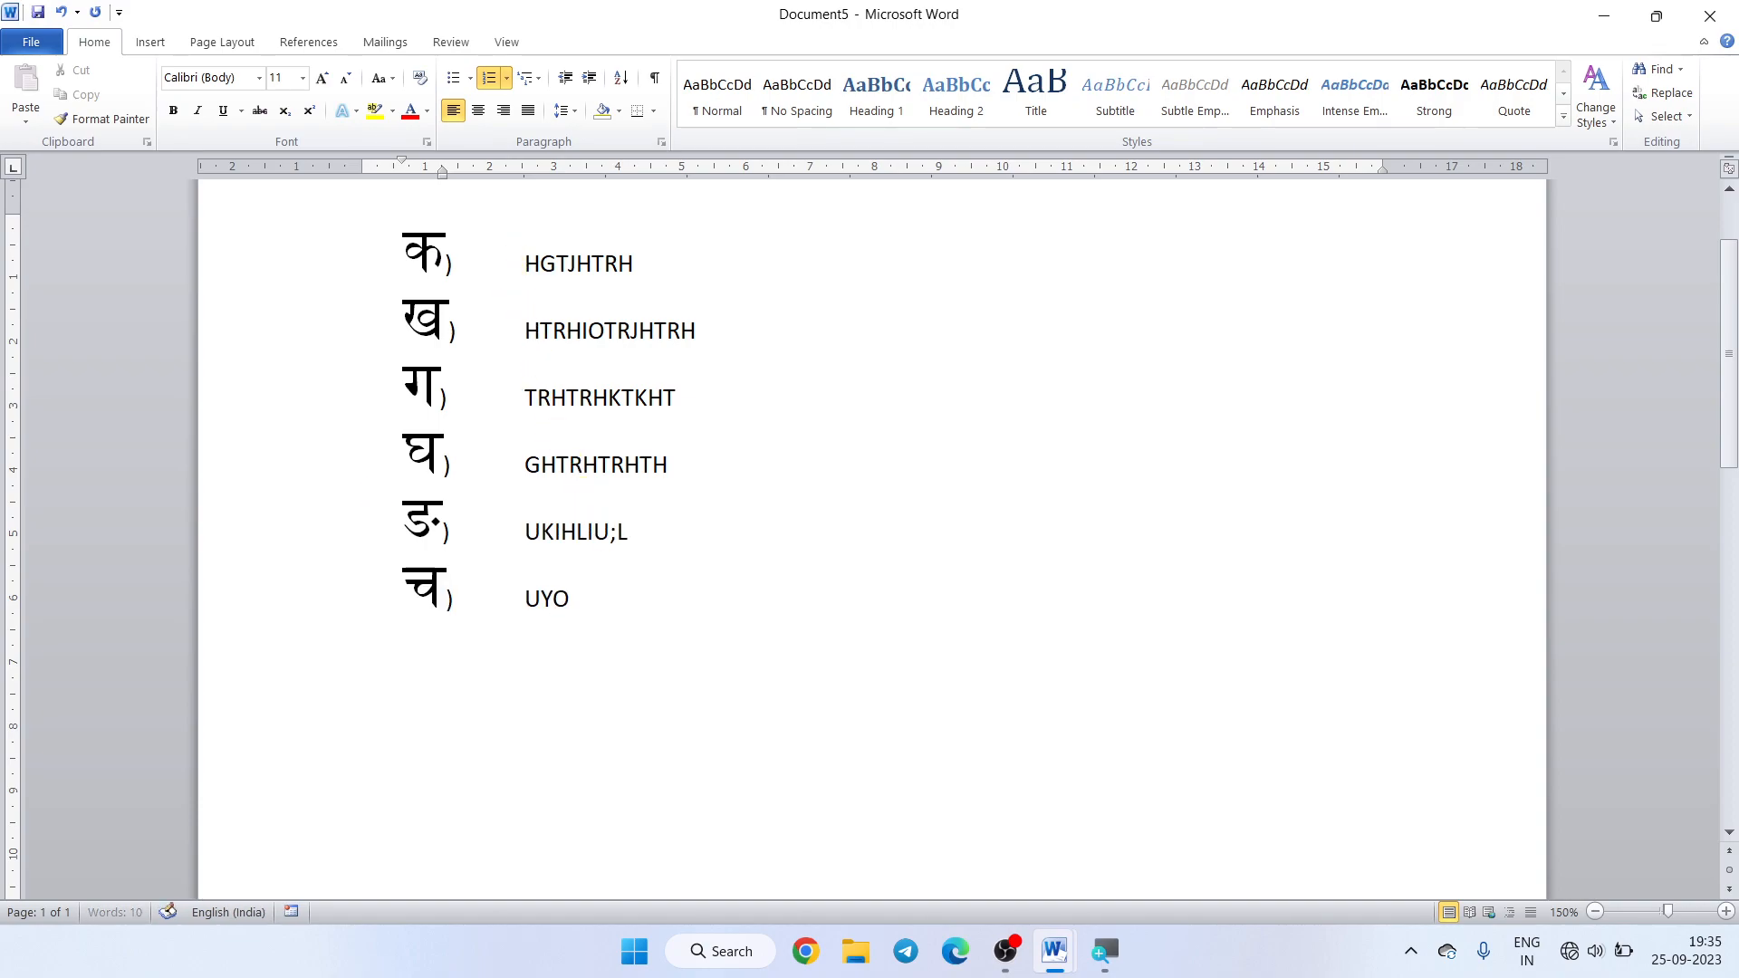
pyautogui.write('UYOUYIP')
pyautogui.press('Return')
pyautogui.write('YOUYOUYP')
pyautogui.press('Return')
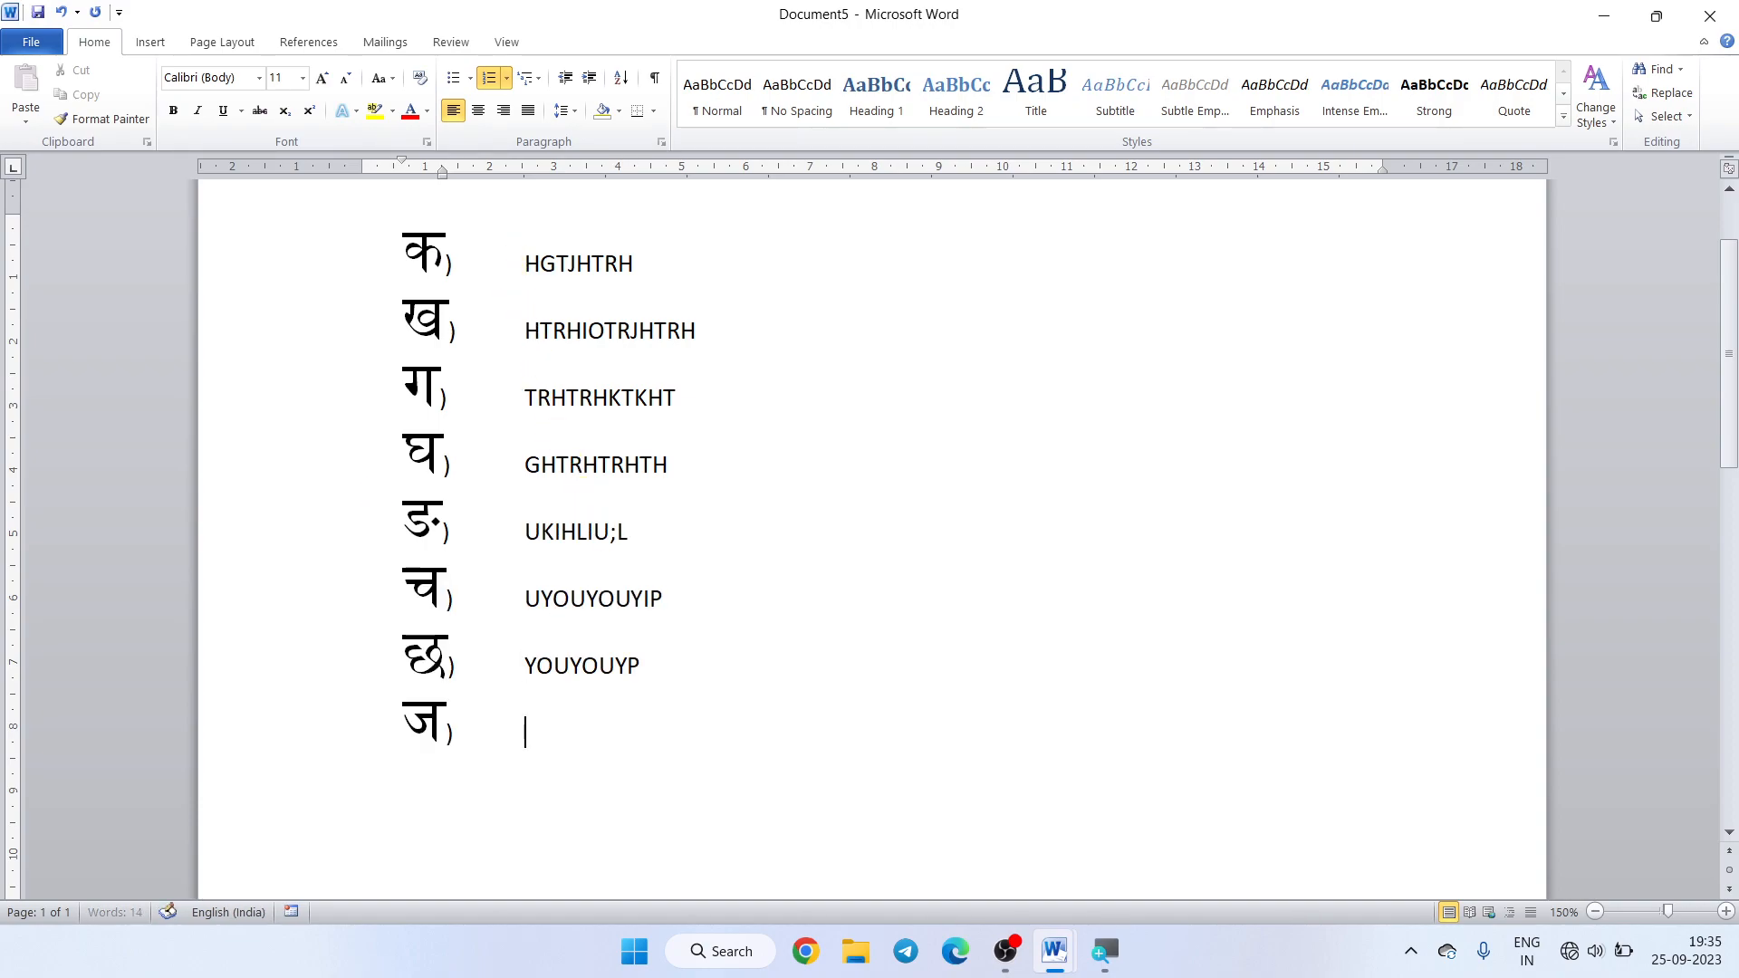
# - Delete the whole Hindi-lettered list and remove the leftover numbering and indent from the blank line
pyautogui.moveTo(528, 780); pyautogui.dragTo(353, 214)
pyautogui.press('BackSpace')
pyautogui.press('BackSpace')
pyautogui.press('BackSpace')
pyautogui.press('BackSpace')
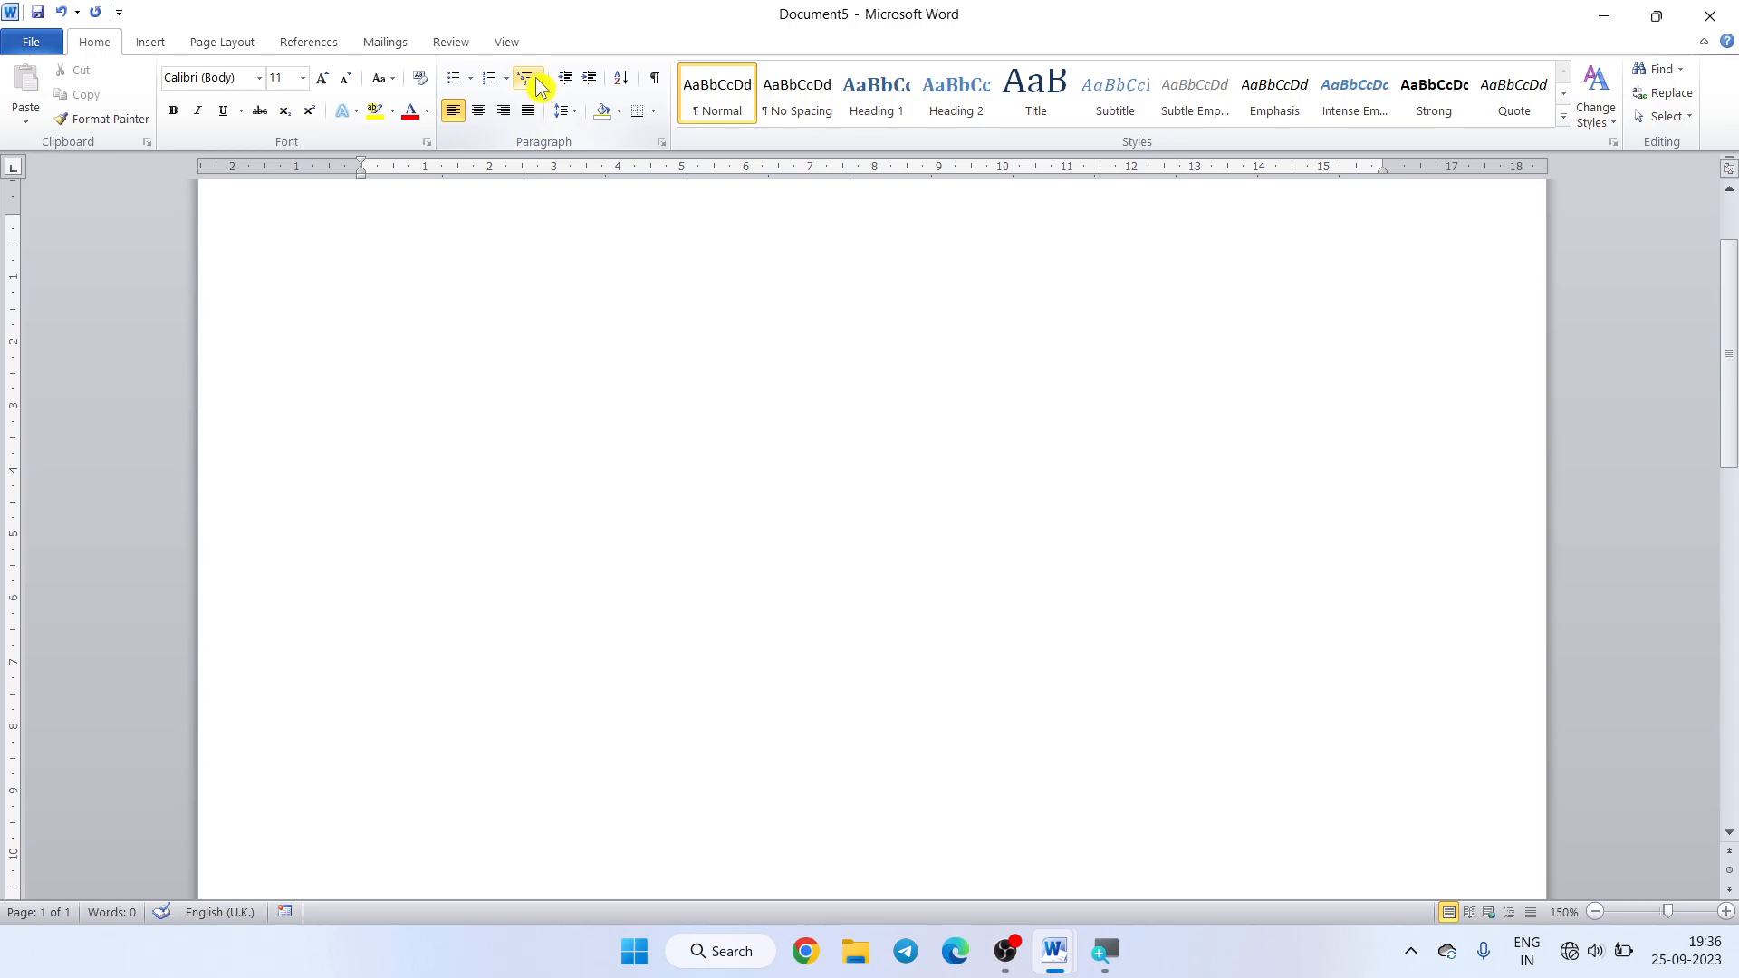
# - Apply the 1), a), i) multilevel list and enter COMPUTER CLASS as its first item
pyautogui.click(538, 85)
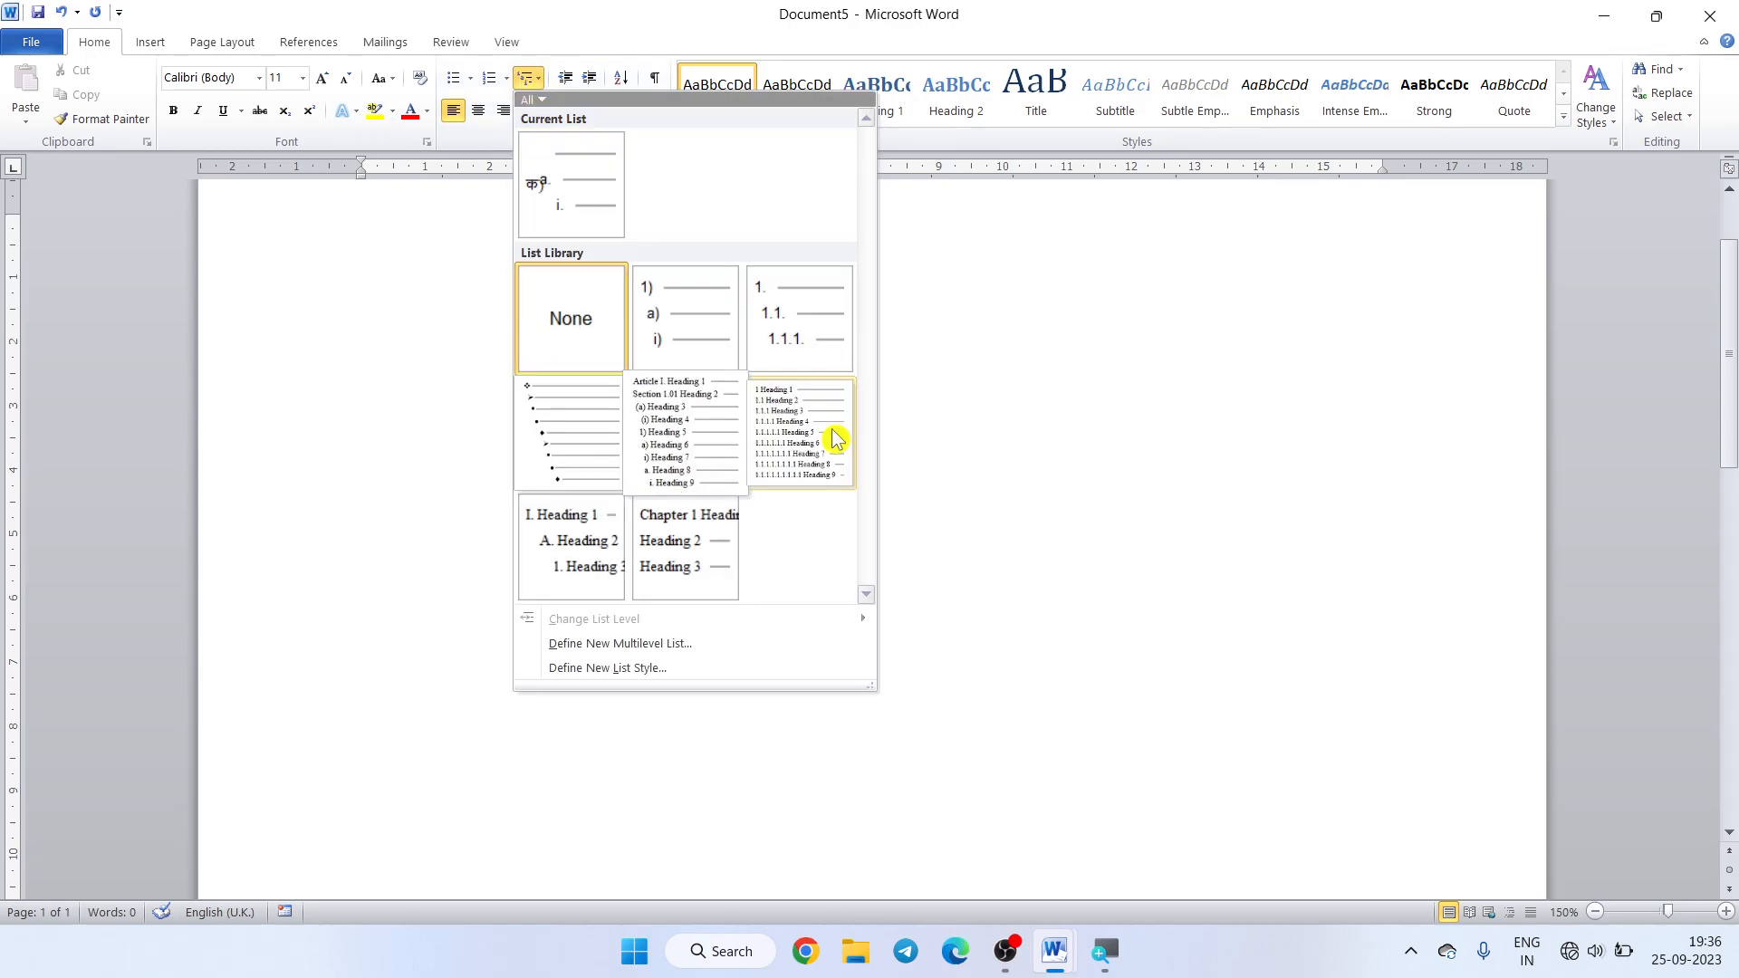
pyautogui.click(698, 316)
pyautogui.click(404, 229)
pyautogui.write('COMPUT')
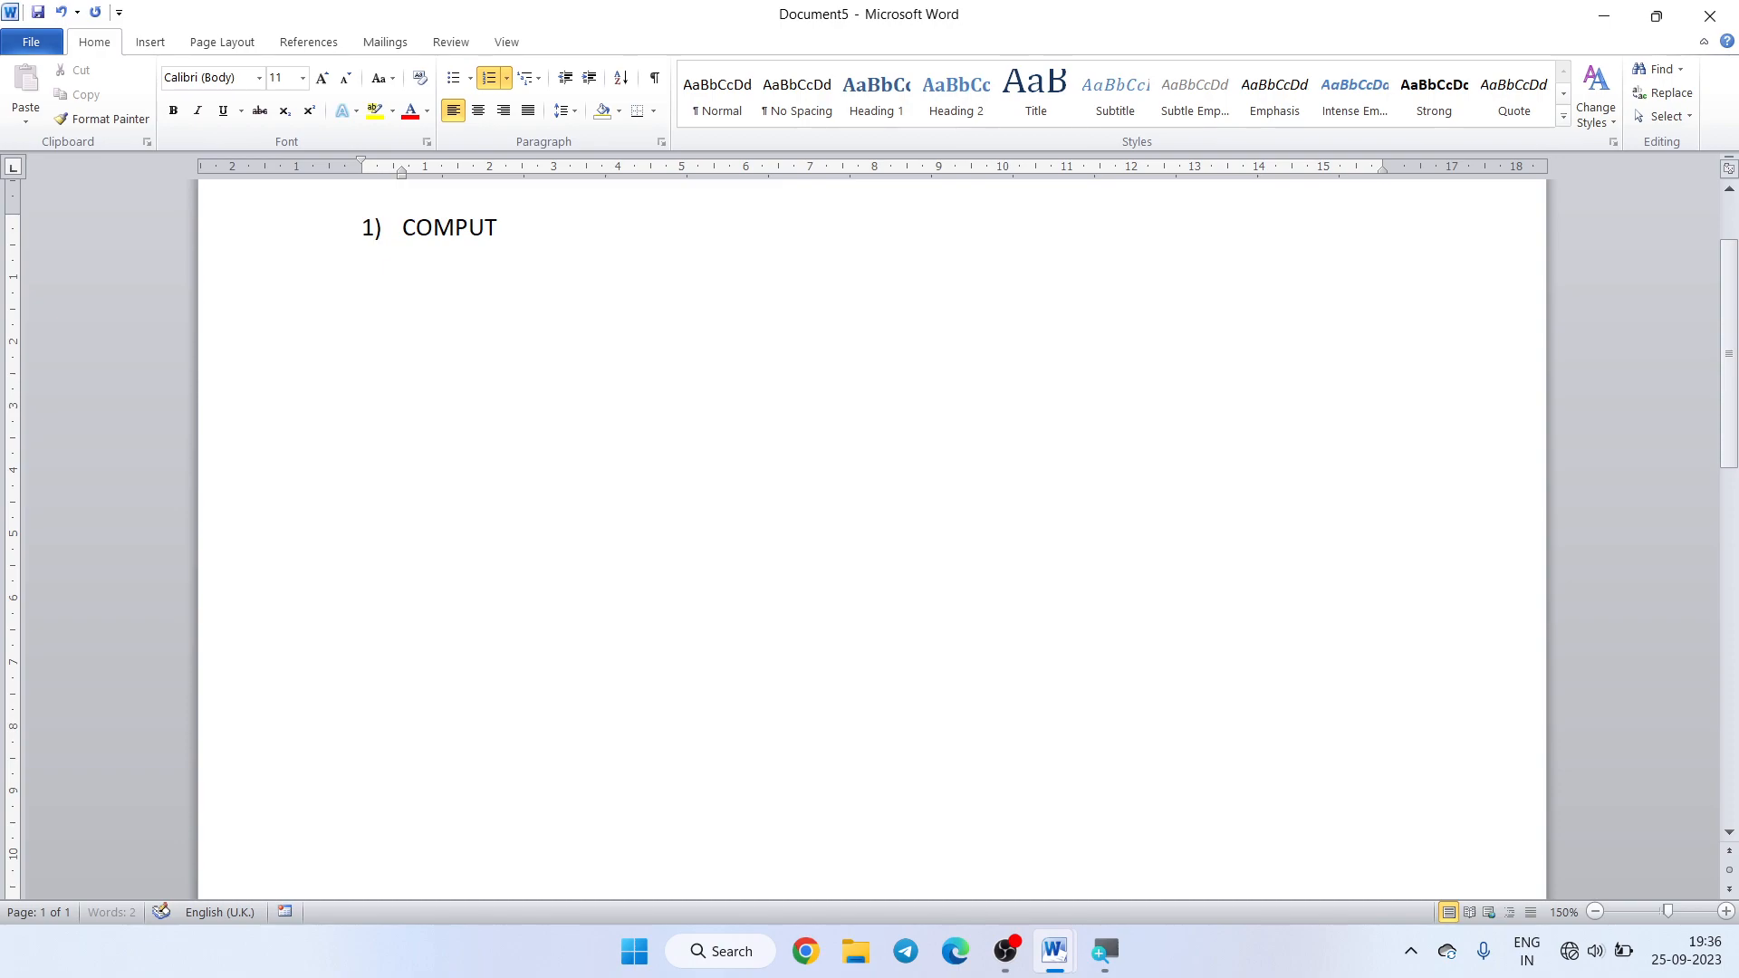
pyautogui.write('ER CLASS')
pyautogui.press('Return')
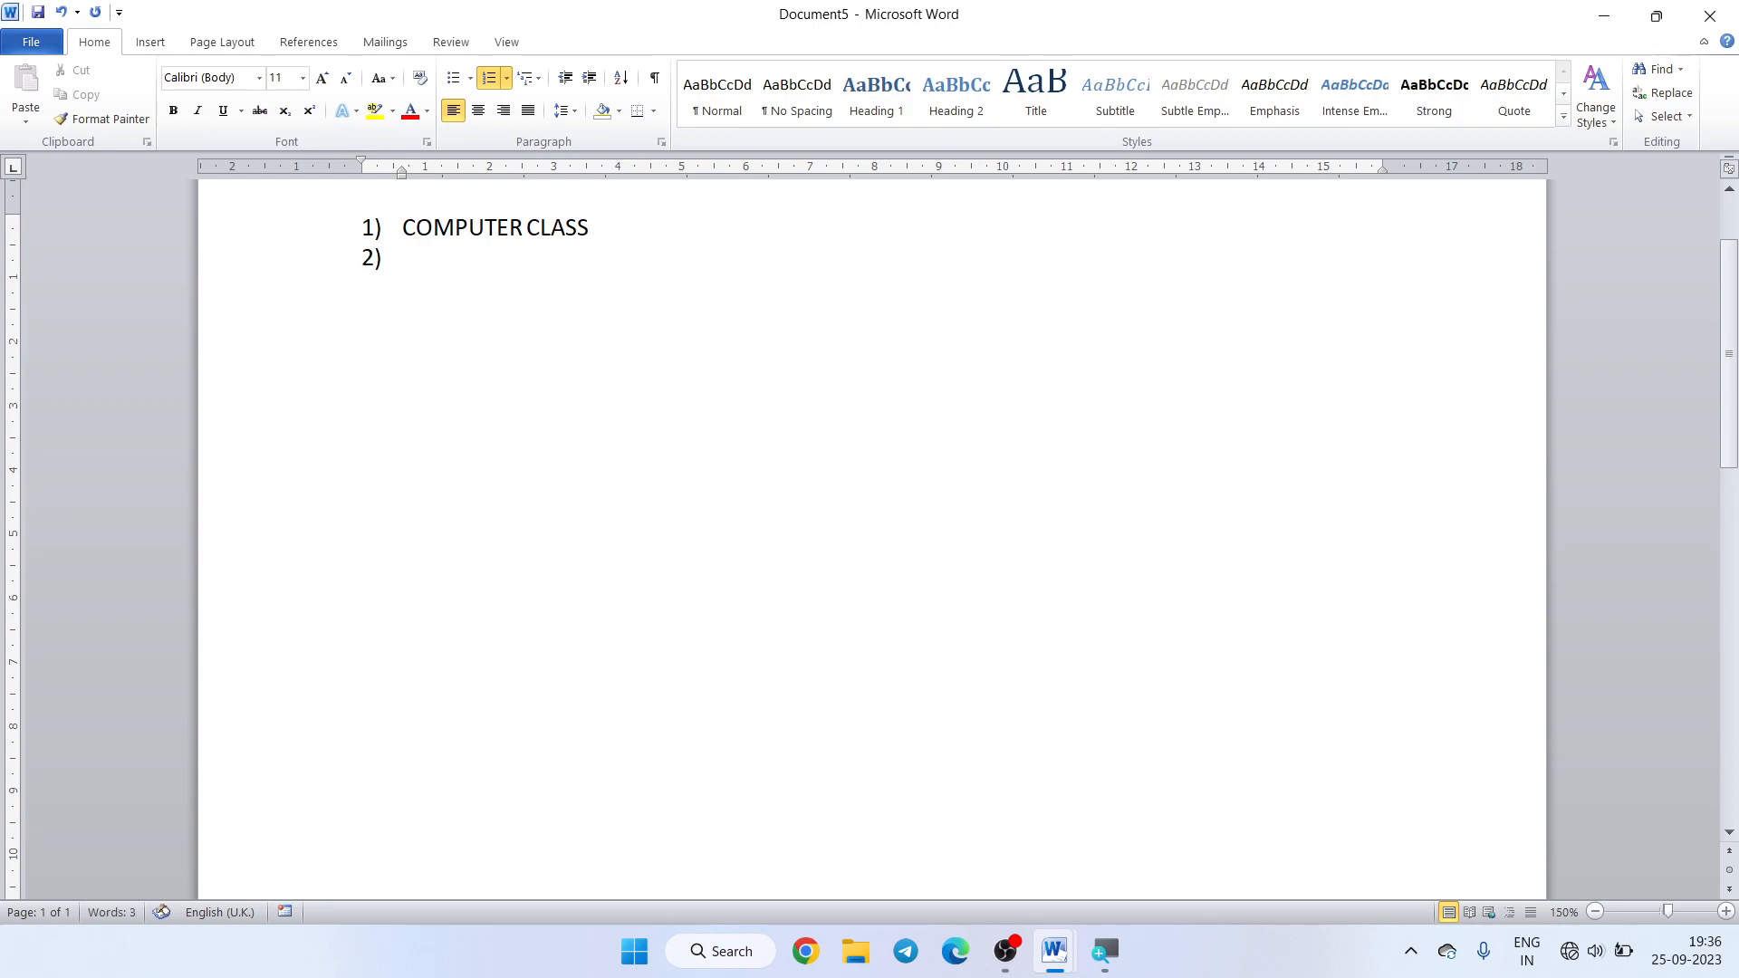
# - Enter 7 ABJE BATCH and 8 BAJE BATCH as second-level items under COMPUTER CLASS
pyautogui.press('Tab')
pyautogui.write('7 ABJE BATCG')
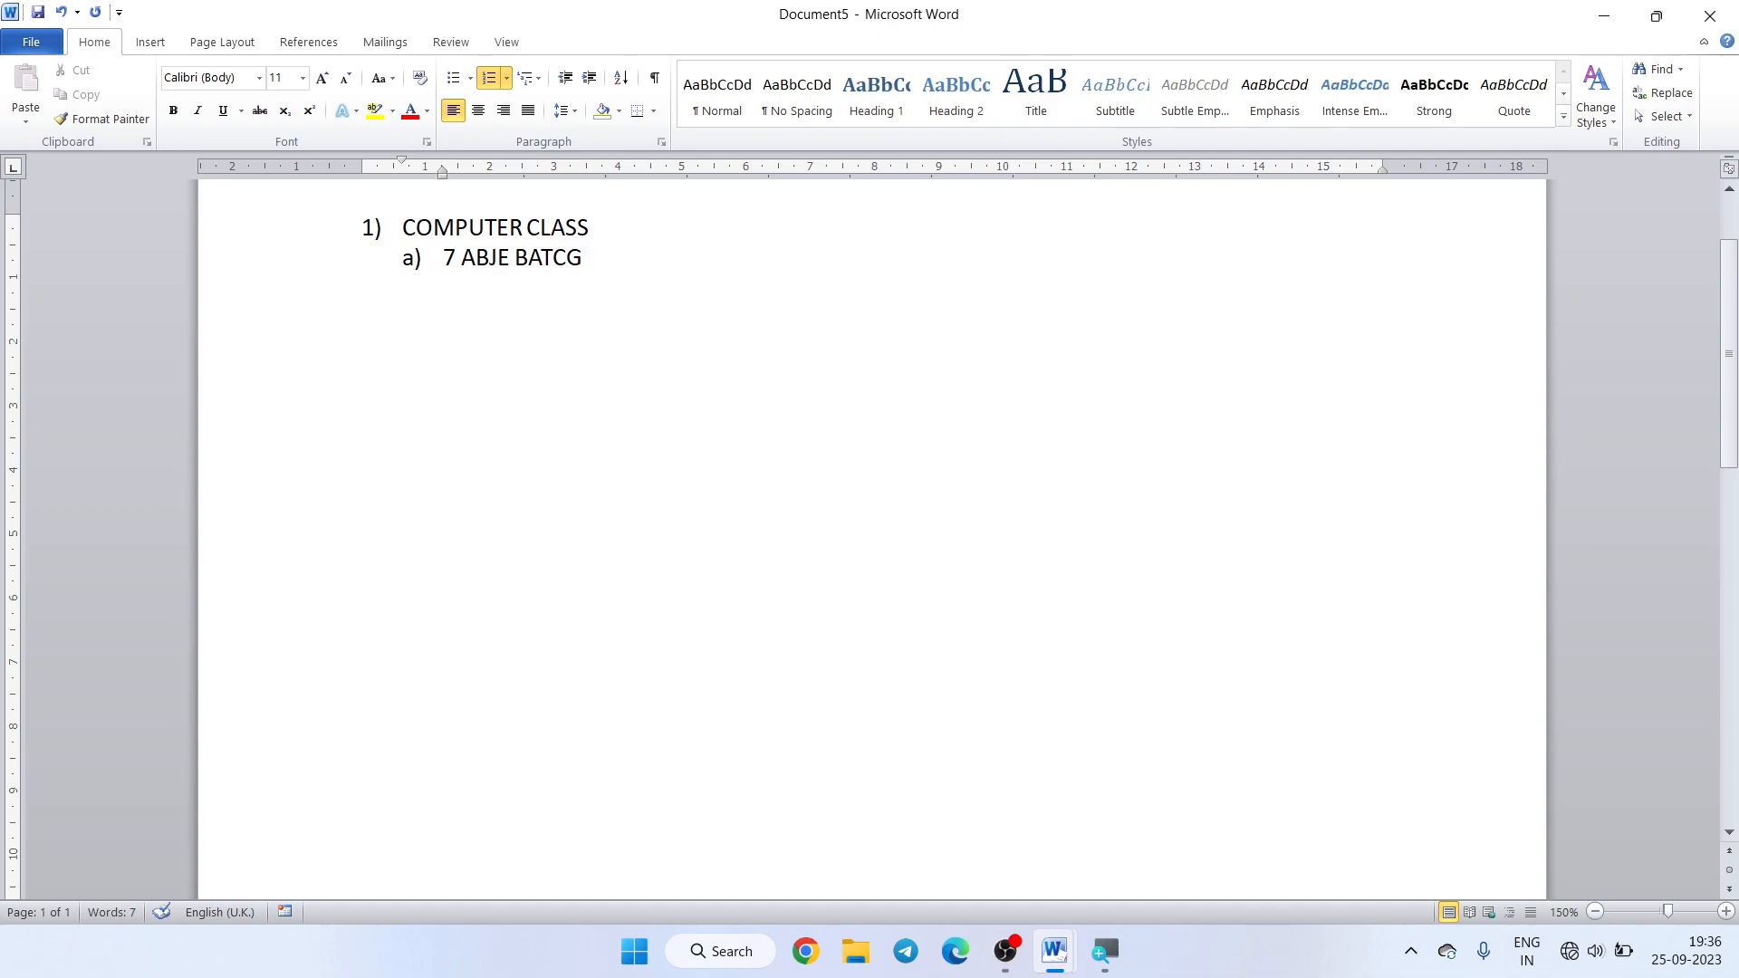
pyautogui.press('BackSpace')
pyautogui.write('H')
pyautogui.press('Return')
pyautogui.write('8 BAJE BATCH')
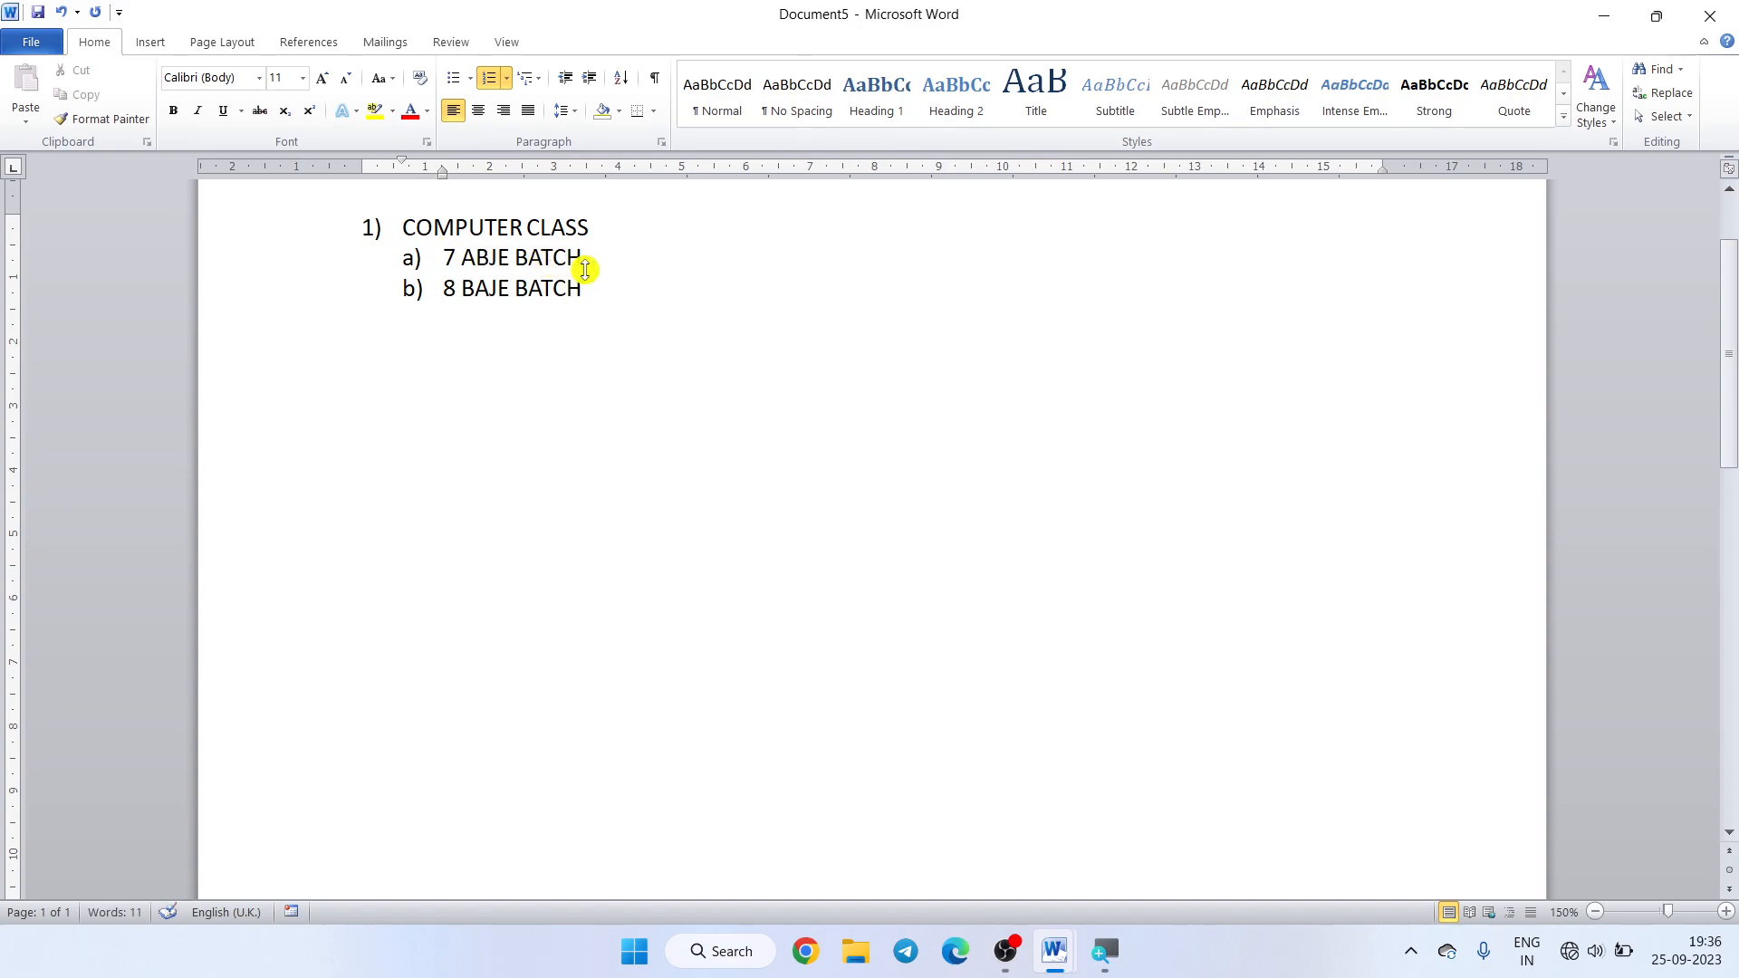
# - Enter BOYS and GIRLS as third-level items under 8 BAJE BATCH and start another item
pyautogui.press('Return')
pyautogui.press('Tab')
pyautogui.write('BOYS')
pyautogui.press('Return')
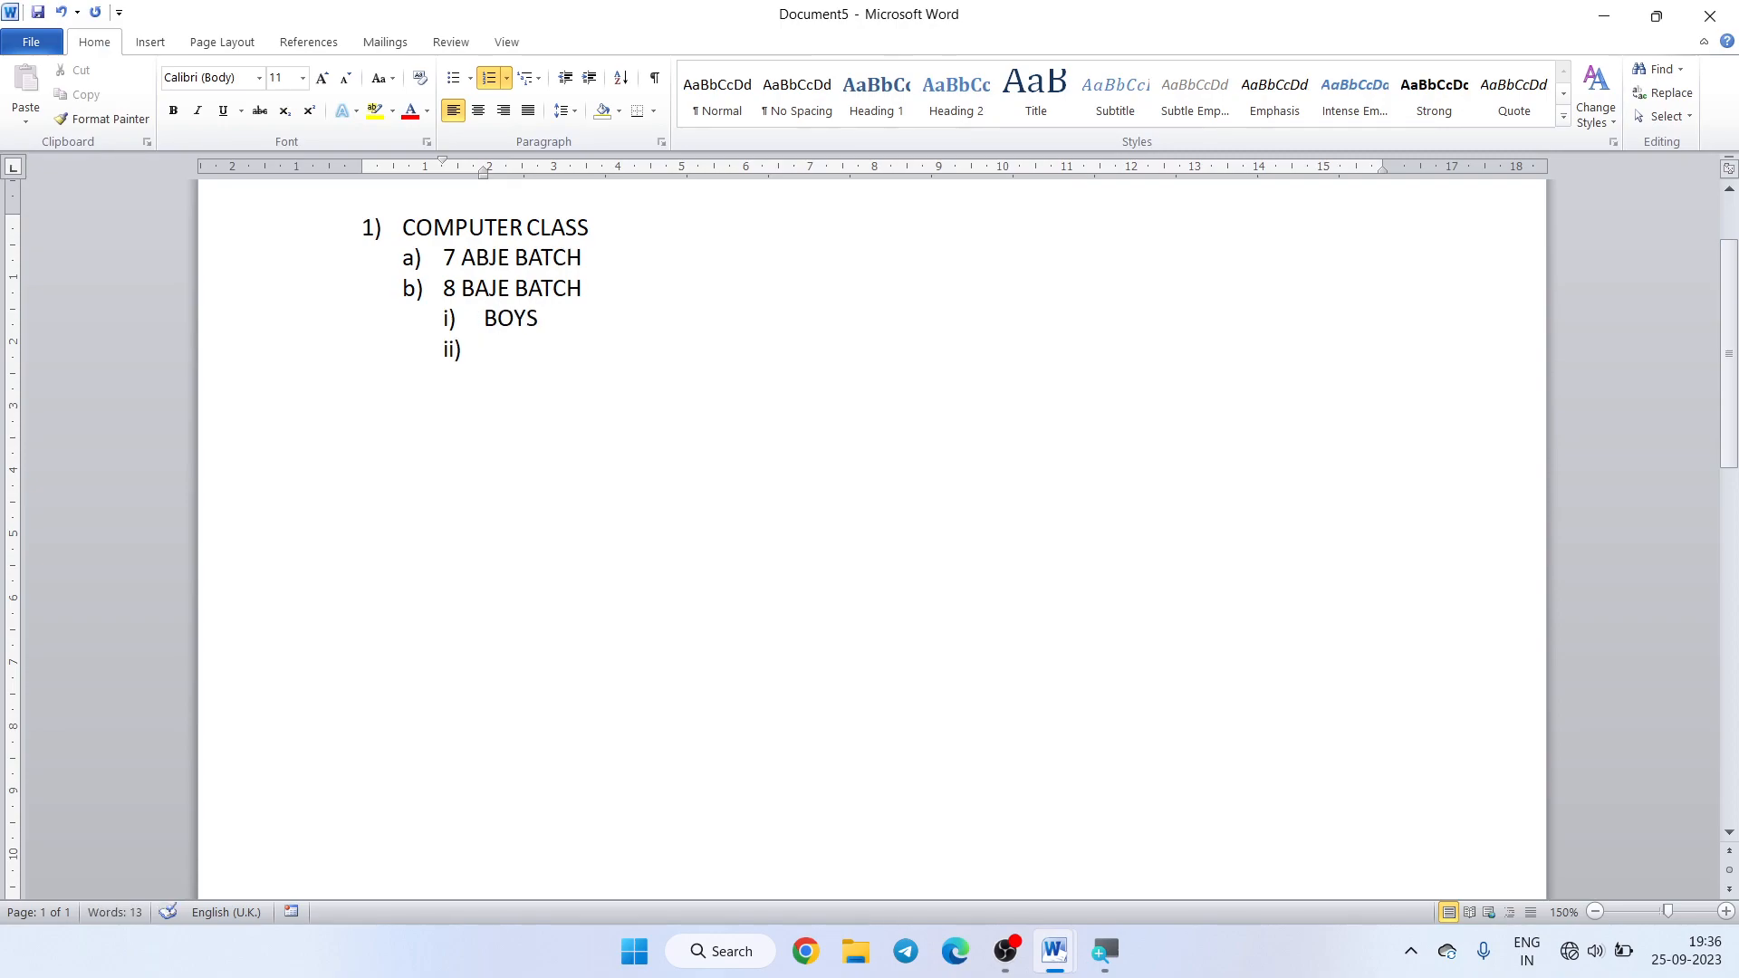
pyautogui.write('GIRLS')
pyautogui.press('Return')
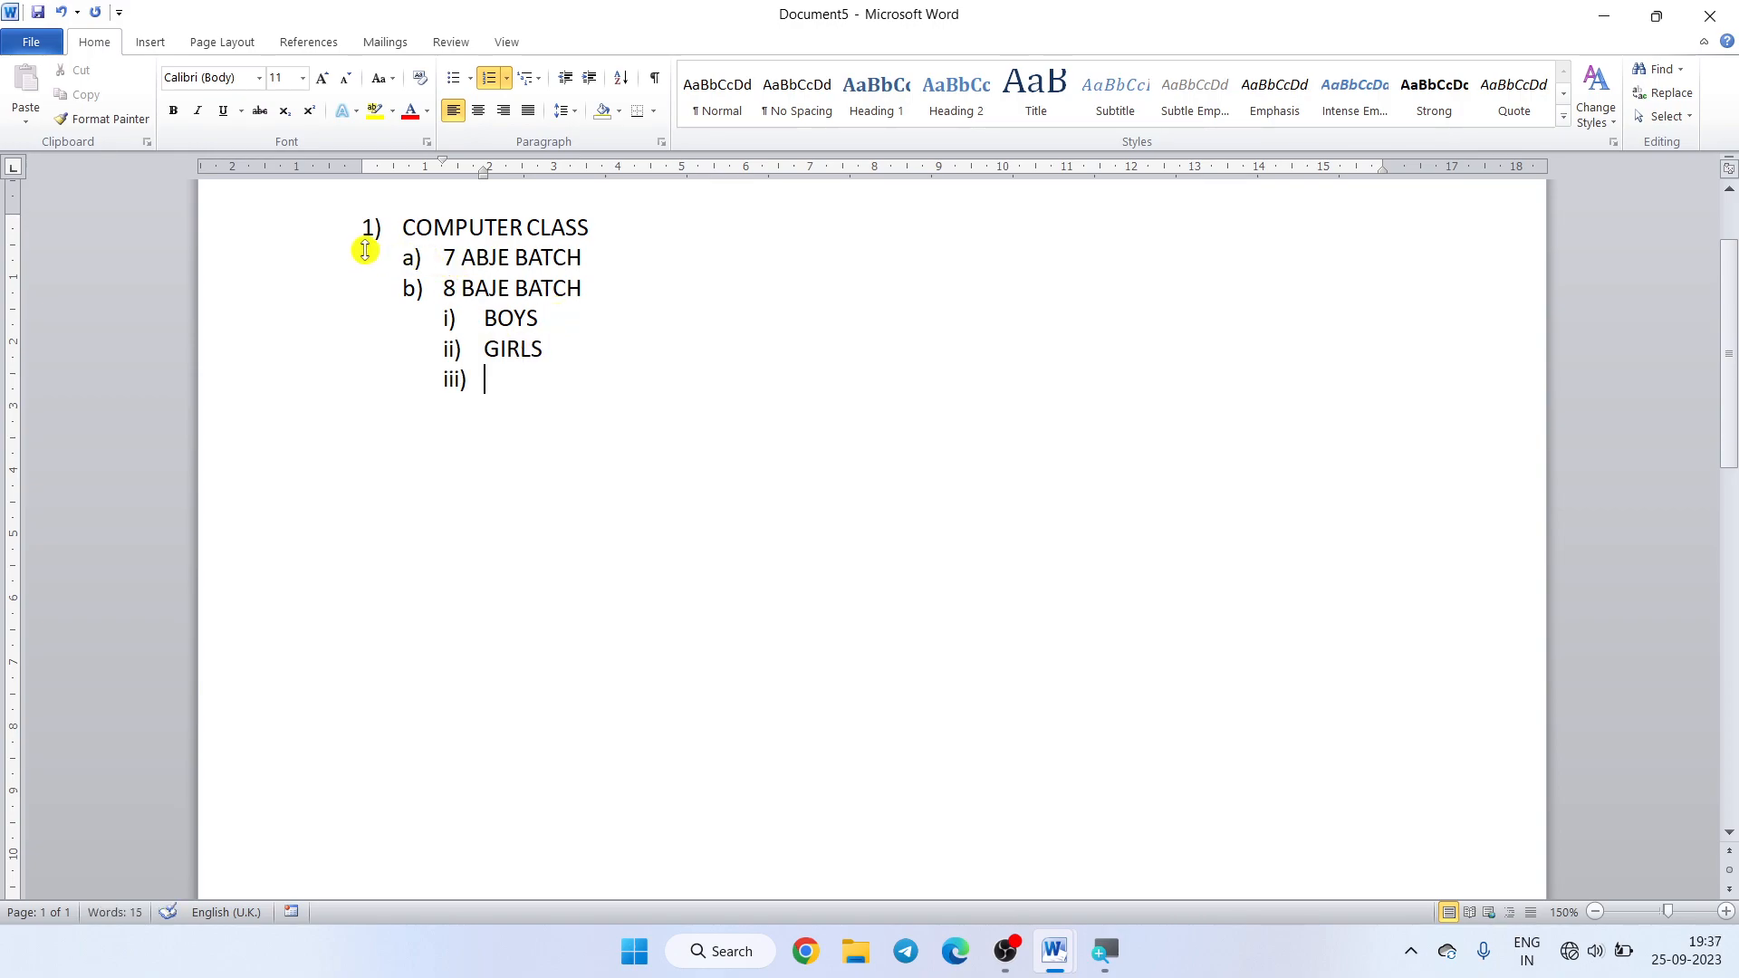
# - Delete the COMPUTER CLASS multilevel list and clear the numbering from the remaining blank line
pyautogui.moveTo(485, 377); pyautogui.dragTo(330, 201)
pyautogui.press('Delete')
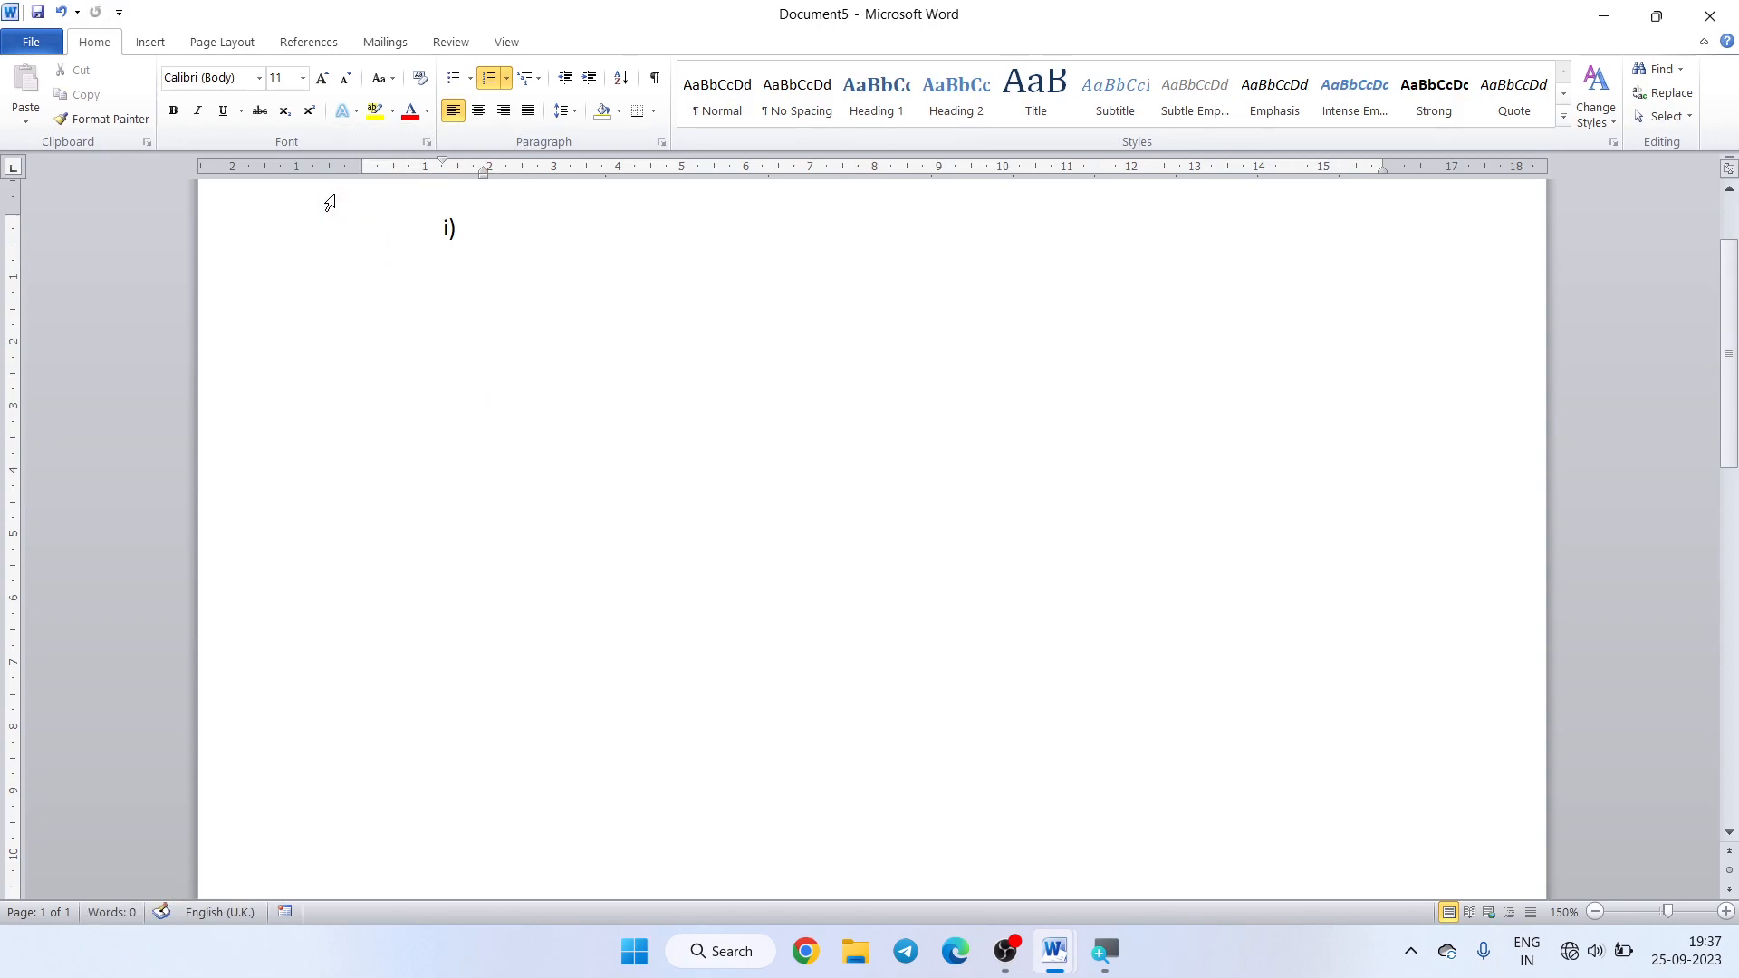
pyautogui.press('BackSpace')
pyautogui.press('BackSpace')
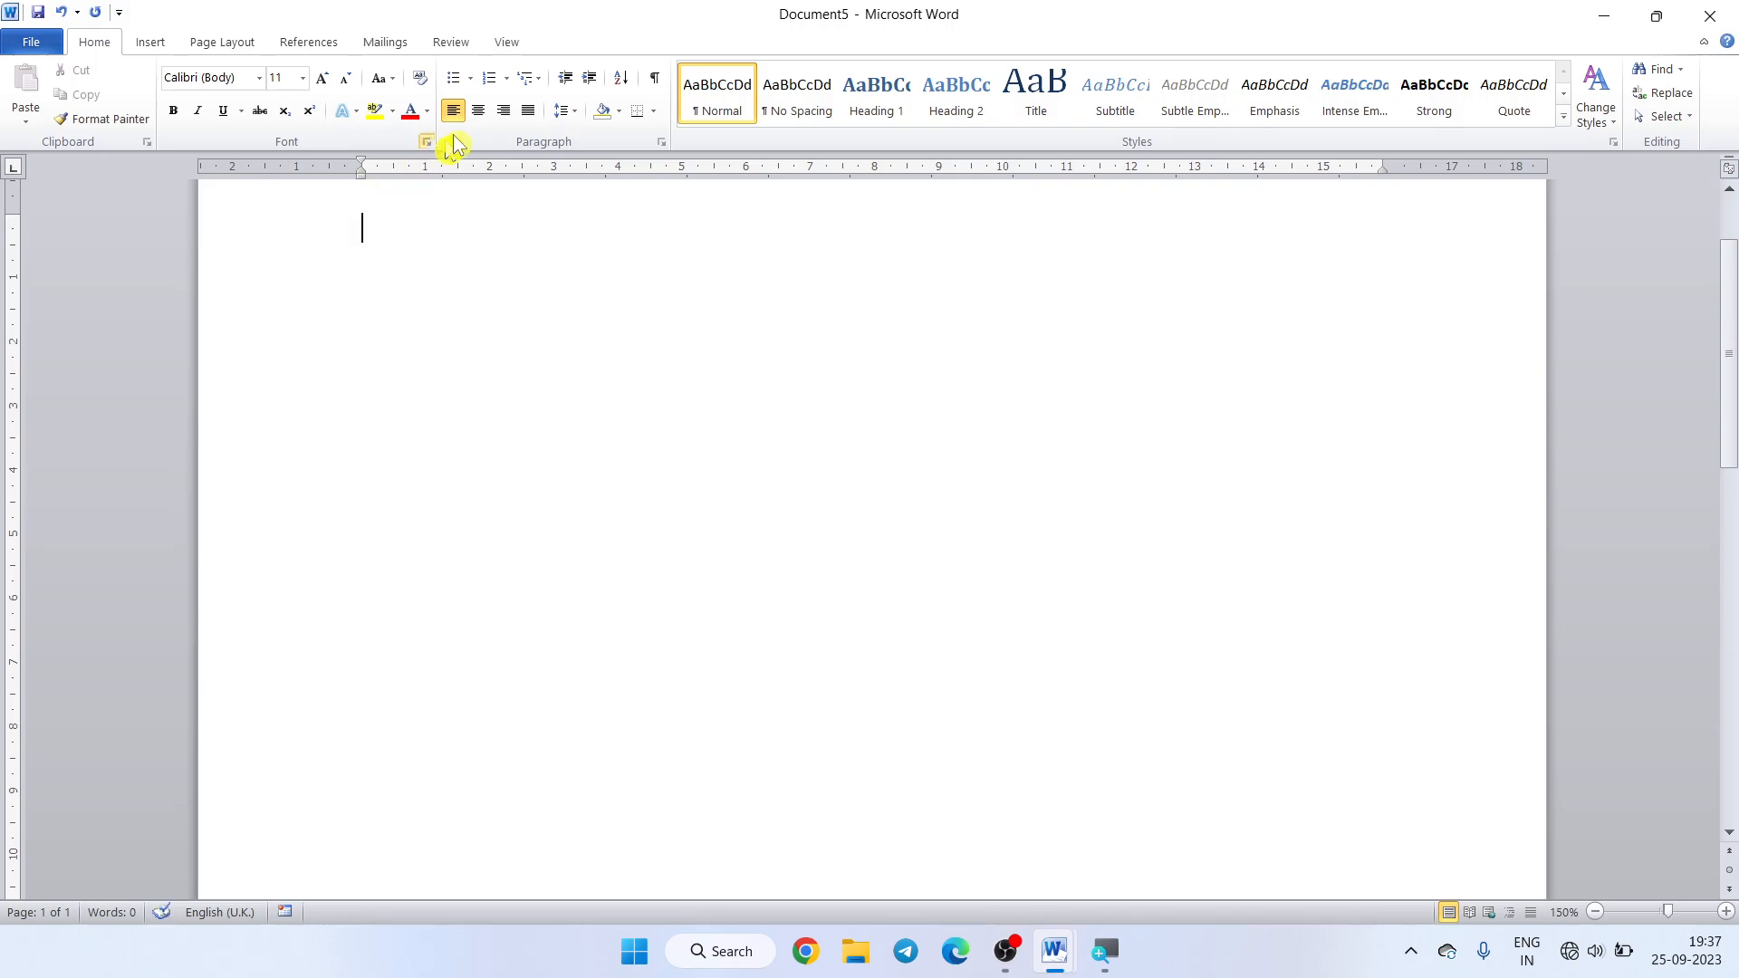
# - Apply the 1), a), i) multilevel list and enter FEGHFEFGEWF with the second-level items GHRTGHJGHERJK and RGRJGGH
pyautogui.click(524, 88)
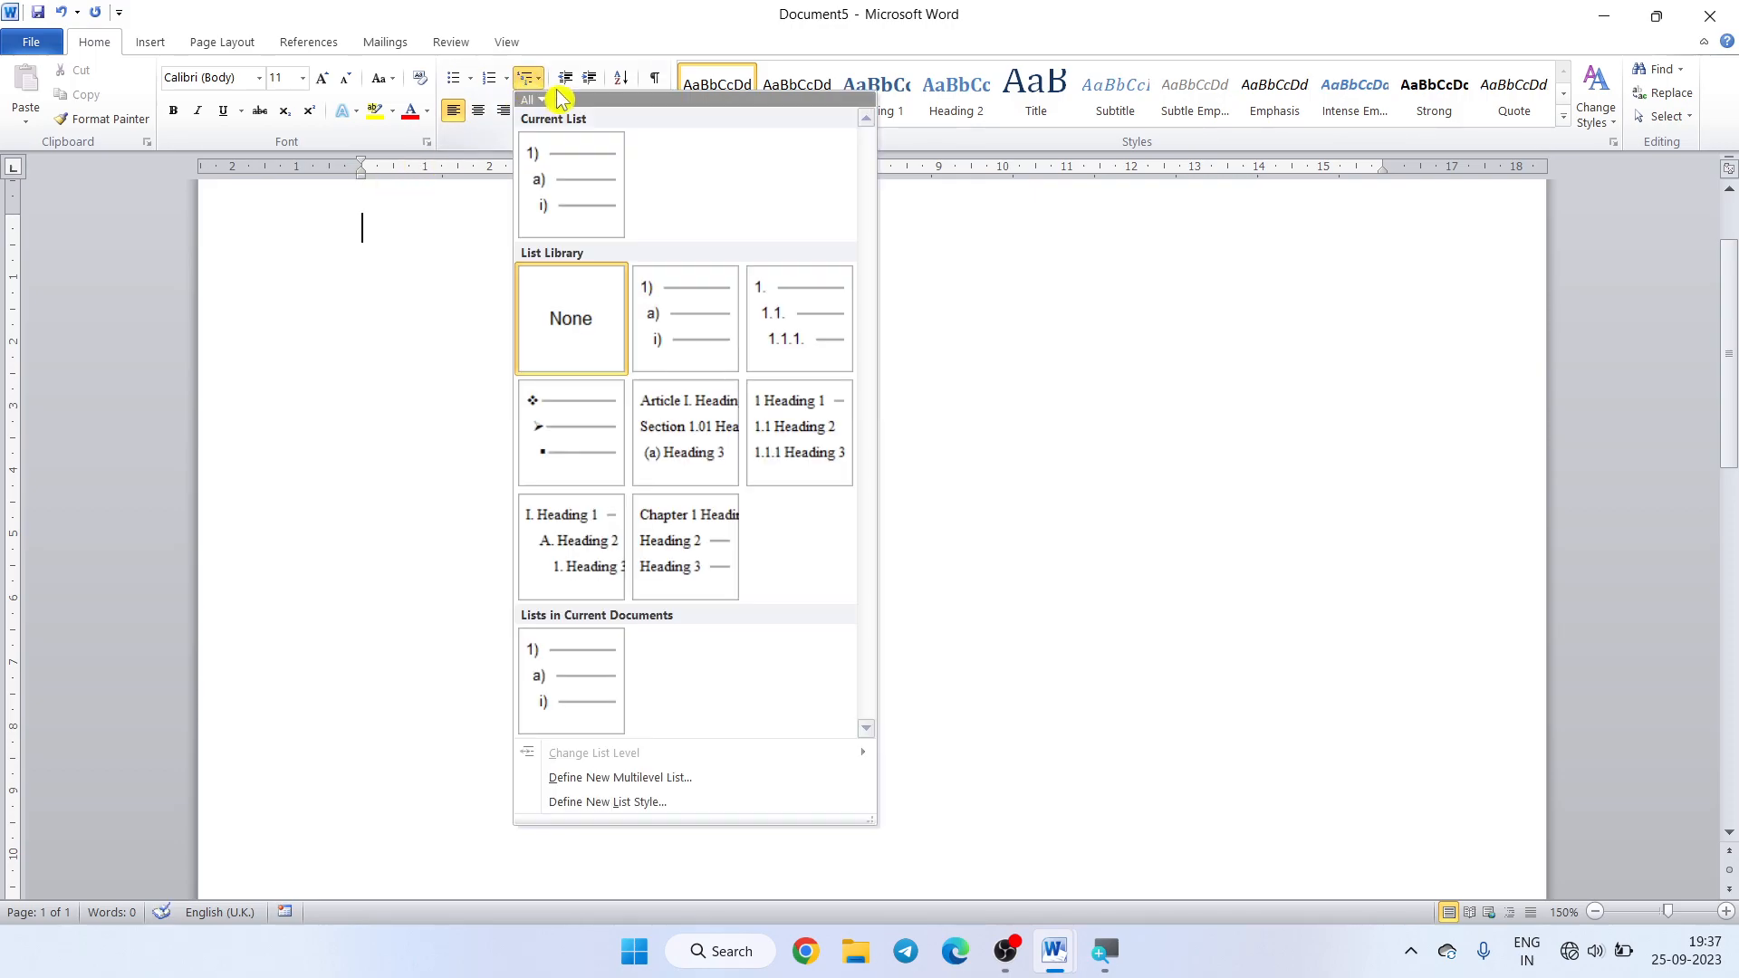
pyautogui.click(676, 329)
pyautogui.write('FEGHFEFGEWF')
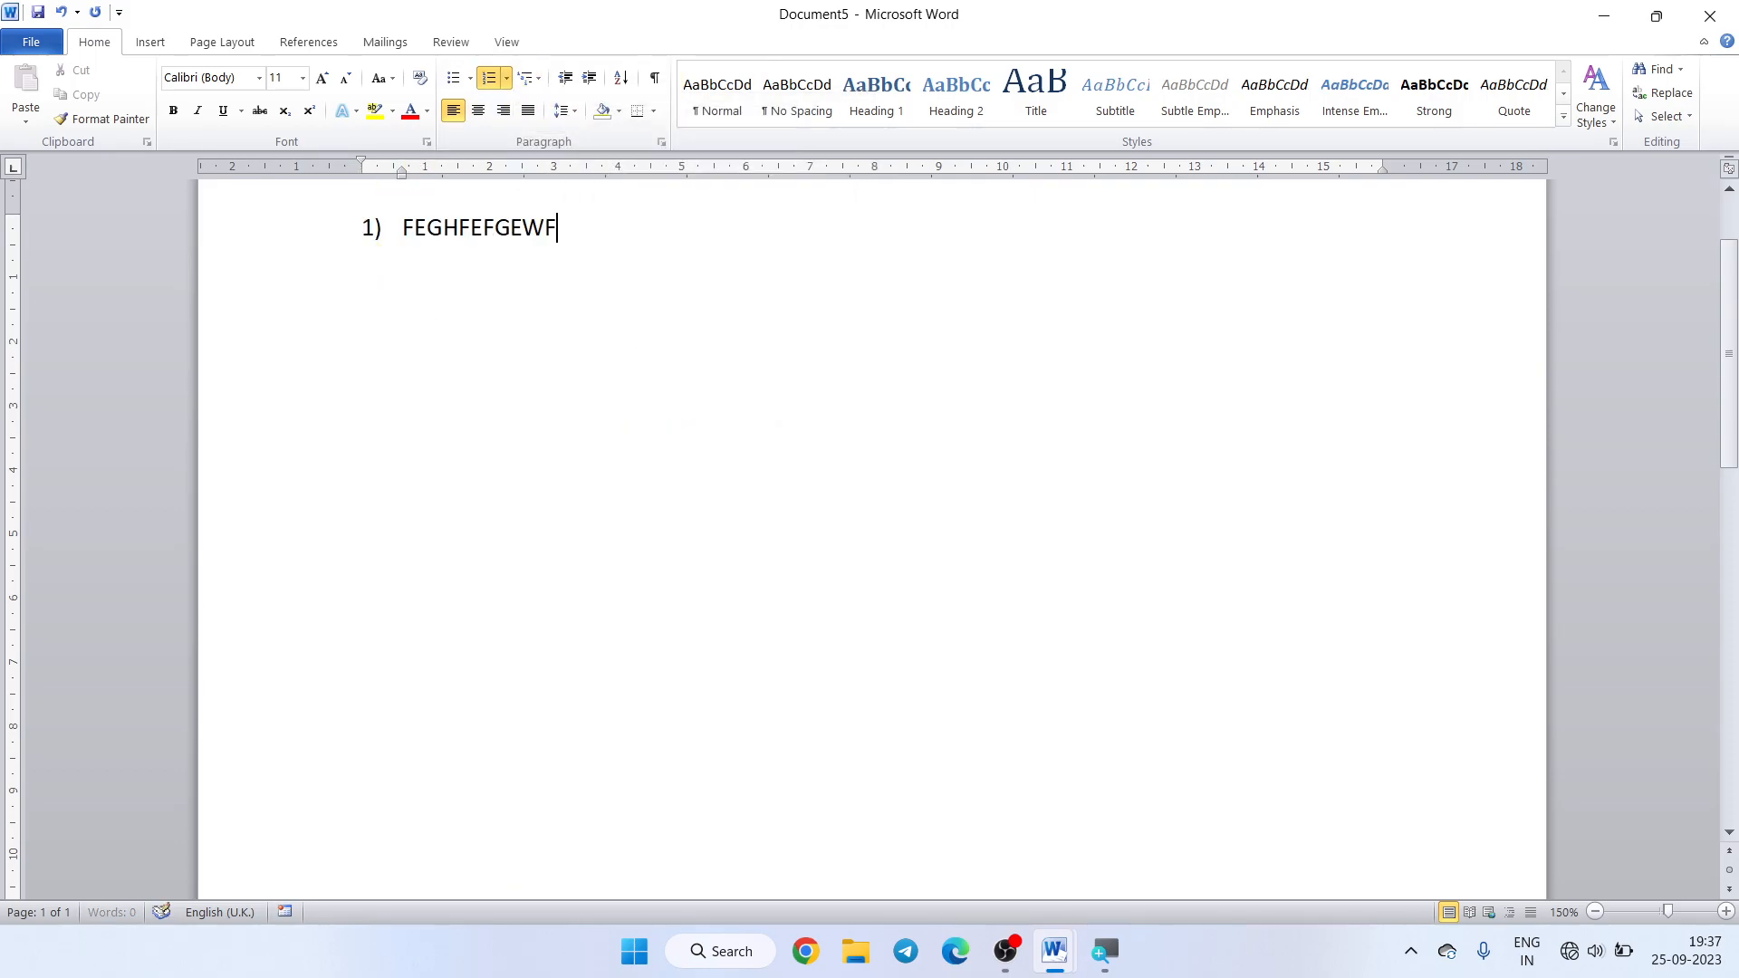
pyautogui.press('Return')
pyautogui.press('Tab')
pyautogui.write('GHRTGHJGHERJK')
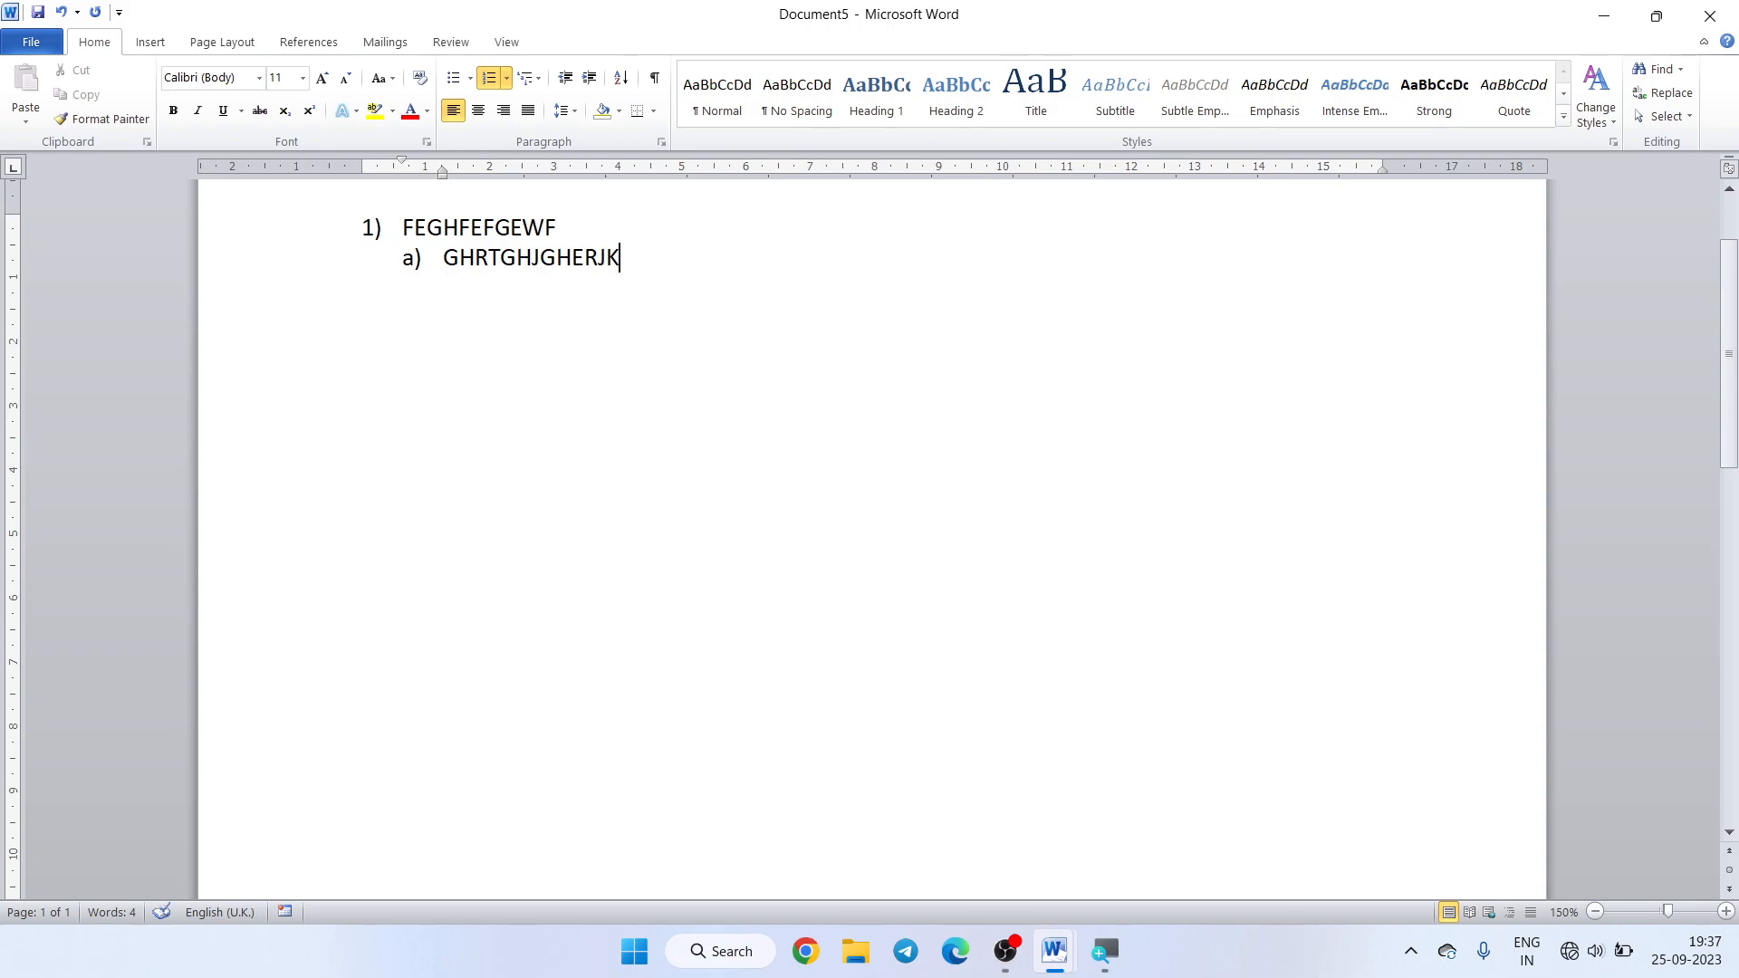
pyautogui.press('Return')
pyautogui.write('RGRJGGH')
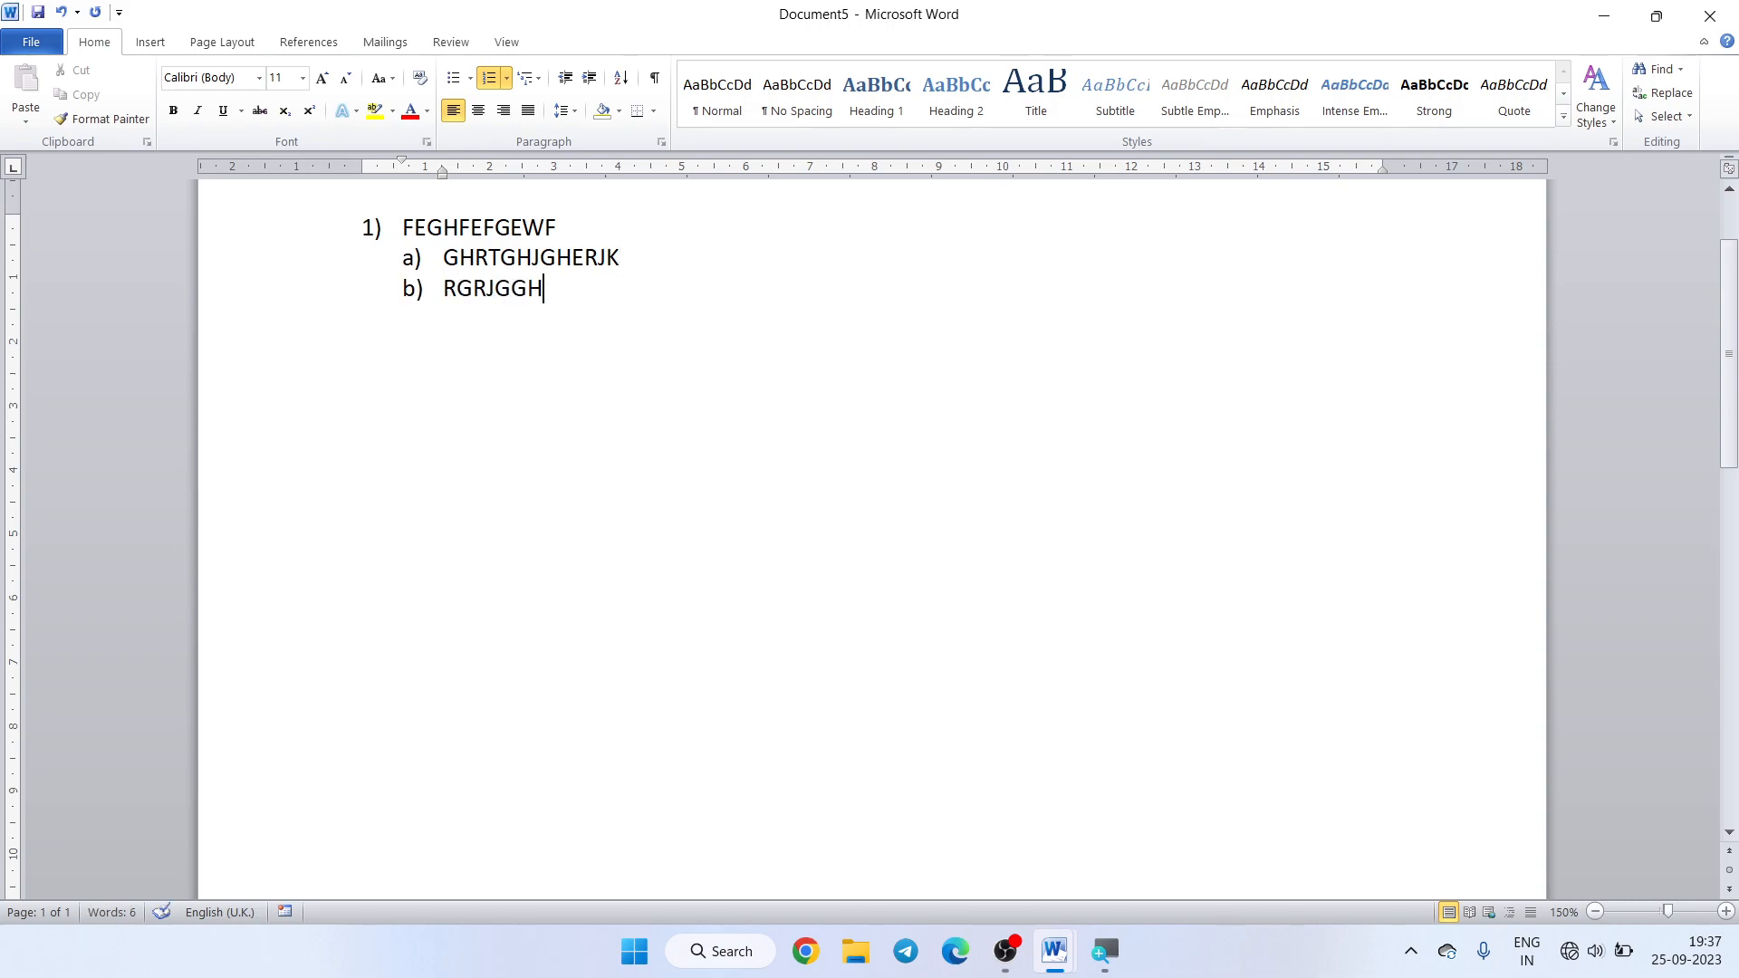
# - Enter LKHJHJHTH and HTRHKTHKTRJH as third-level items under RGRJGGH
pyautogui.press('Return')
pyautogui.press('Tab')
pyautogui.write('LKHJHJHTH')
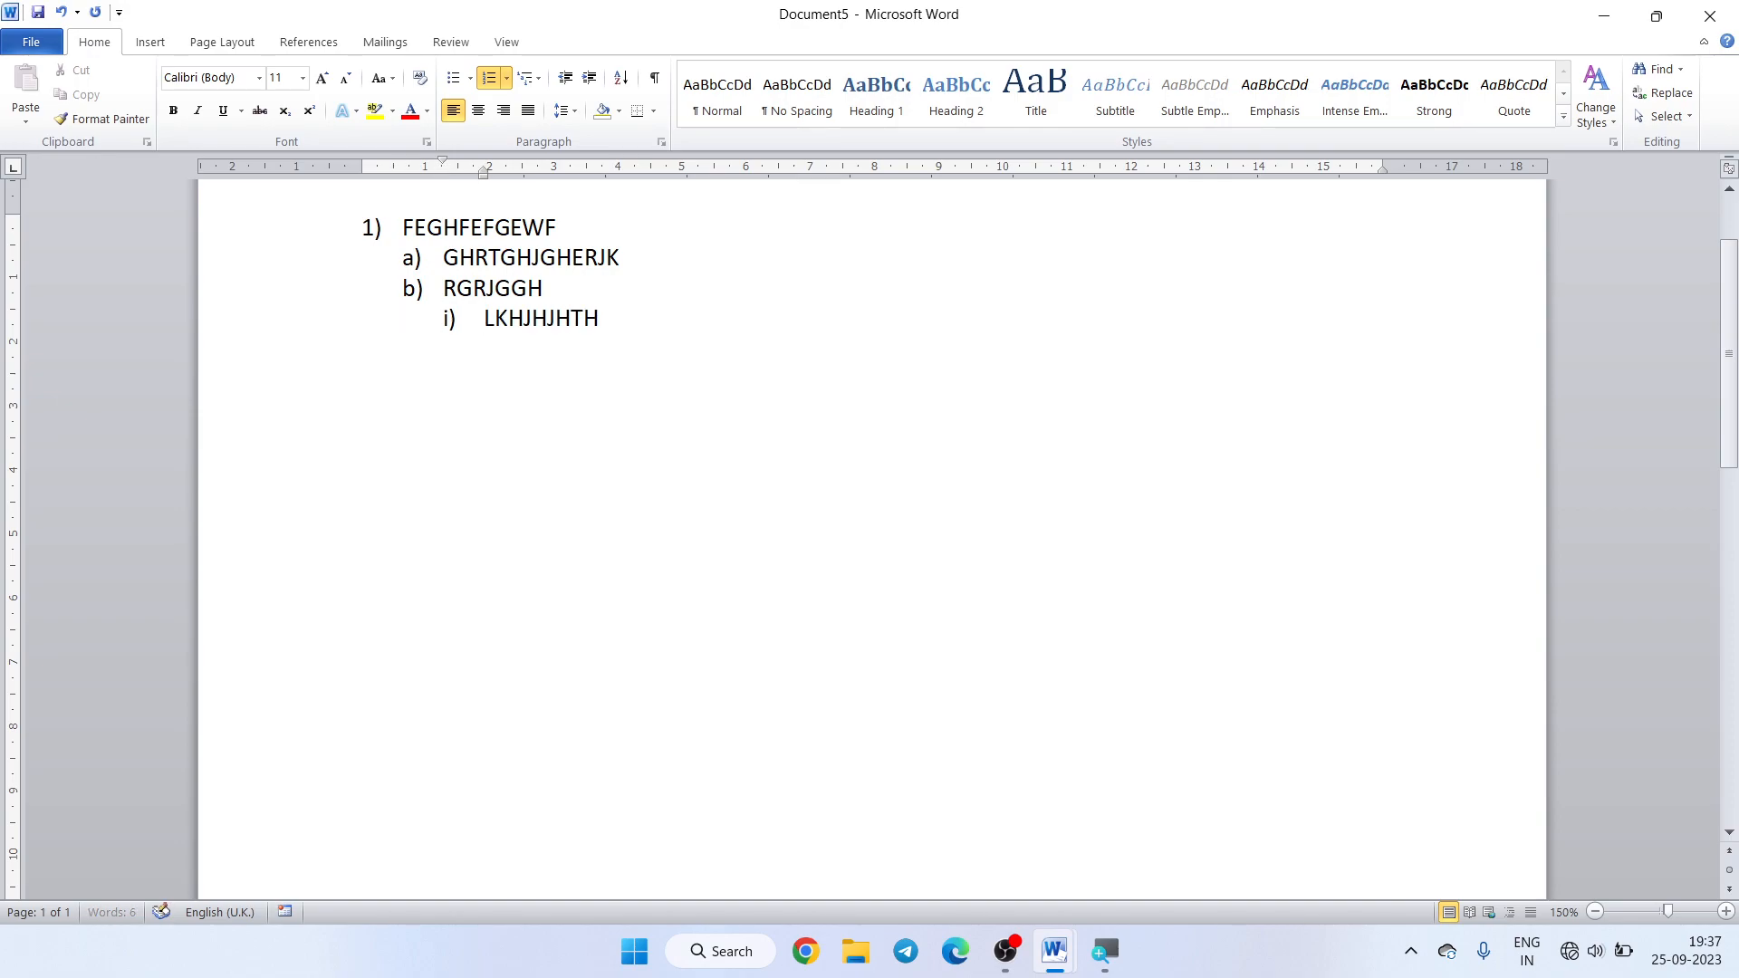
pyautogui.press('Return')
pyautogui.write('HTRHKTHKTRJH')
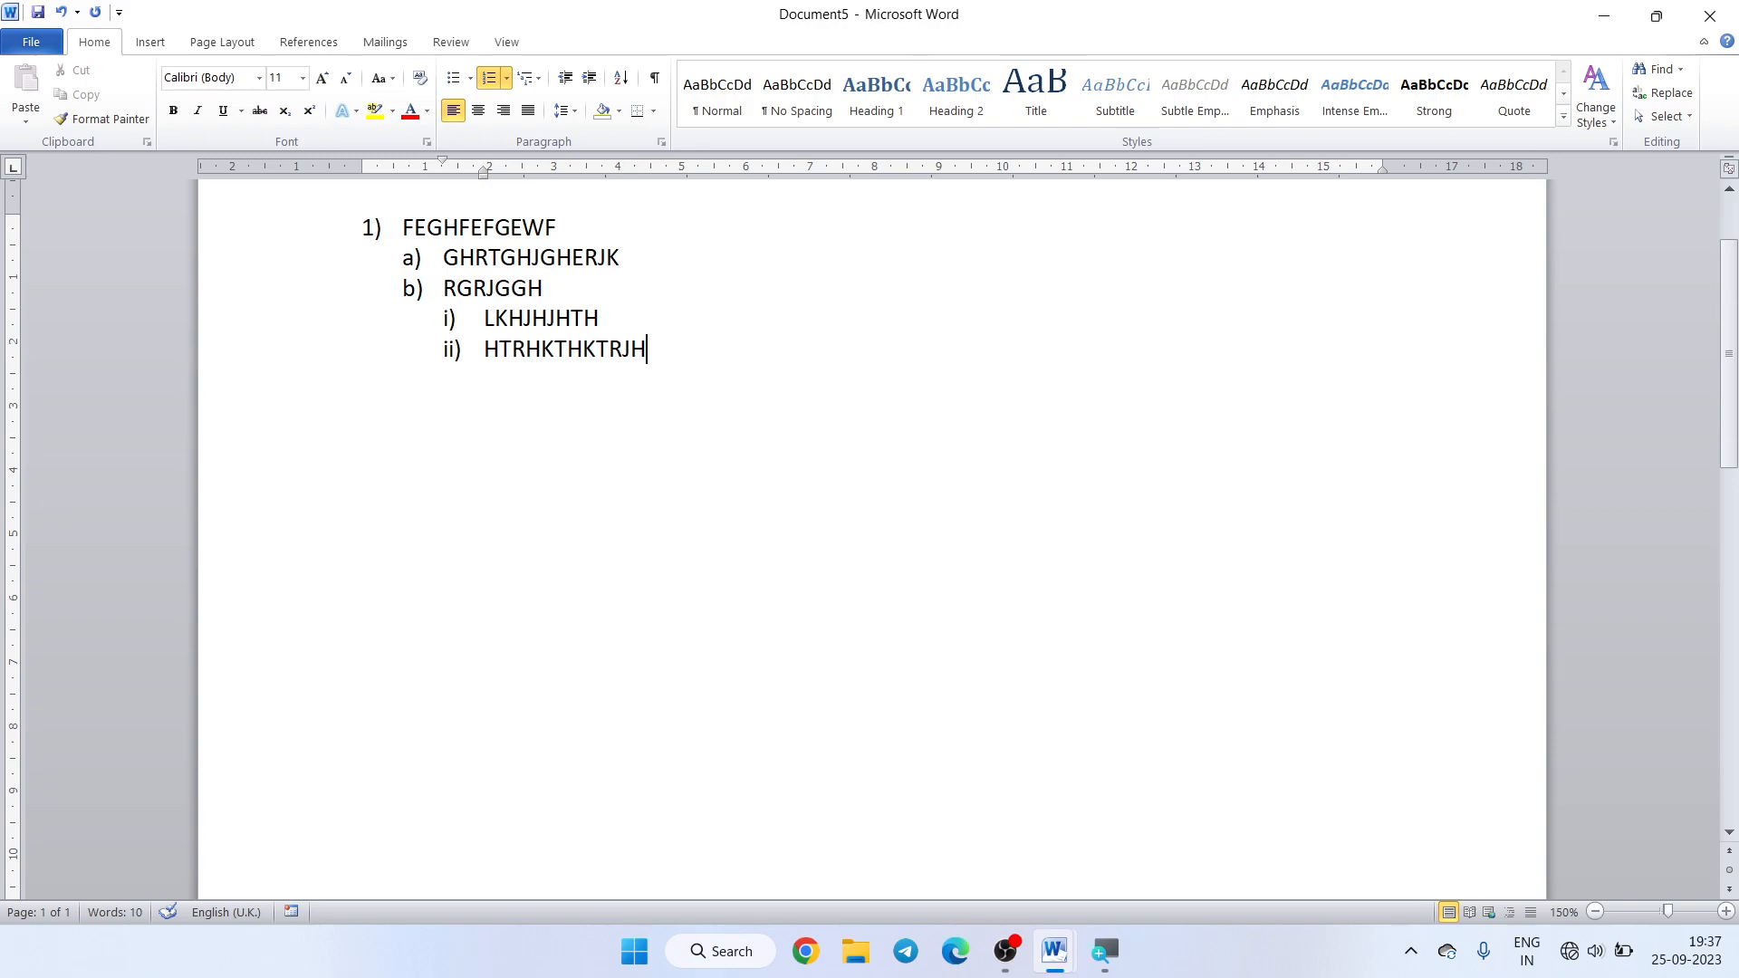
# - Return to the second list level and enter JRHGRTJHTRH, \HTJHTHTH, \HTHHTRH and HTRHKTHK as items
pyautogui.press('Return')
pyautogui.hotkey('shift', 'Tab')
pyautogui.write('JRHGRTJHTRH')
pyautogui.press('Return')
pyautogui.write('\\HTJHTHTH')
pyautogui.press('Return')
pyautogui.write('\\HTHHTRH')
pyautogui.press('Return')
pyautogui.write('HTRHKTHK')
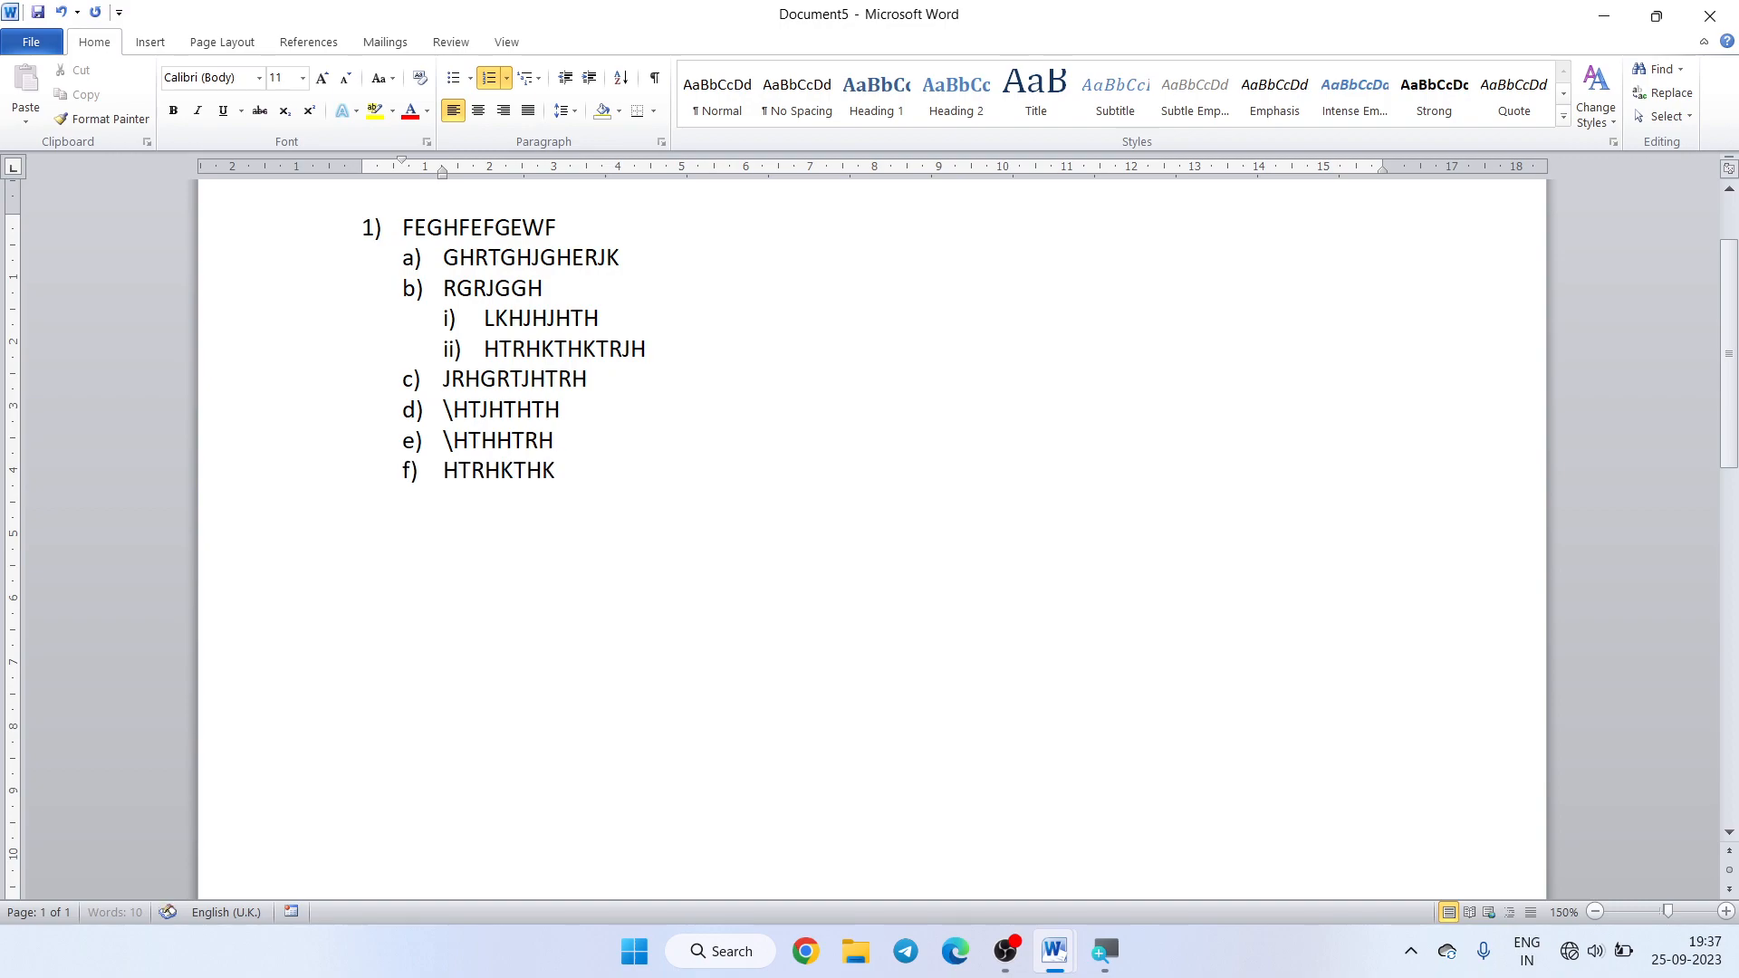
# - Return to the first list level and enter GRJGRGJRGJ, ERKJGREG and GREGRE as items
pyautogui.press('Return')
pyautogui.hotkey('shift', 'Tab')
pyautogui.write('GRJGRGJRGJ')
pyautogui.press('Return')
pyautogui.write('ERKJGREG')
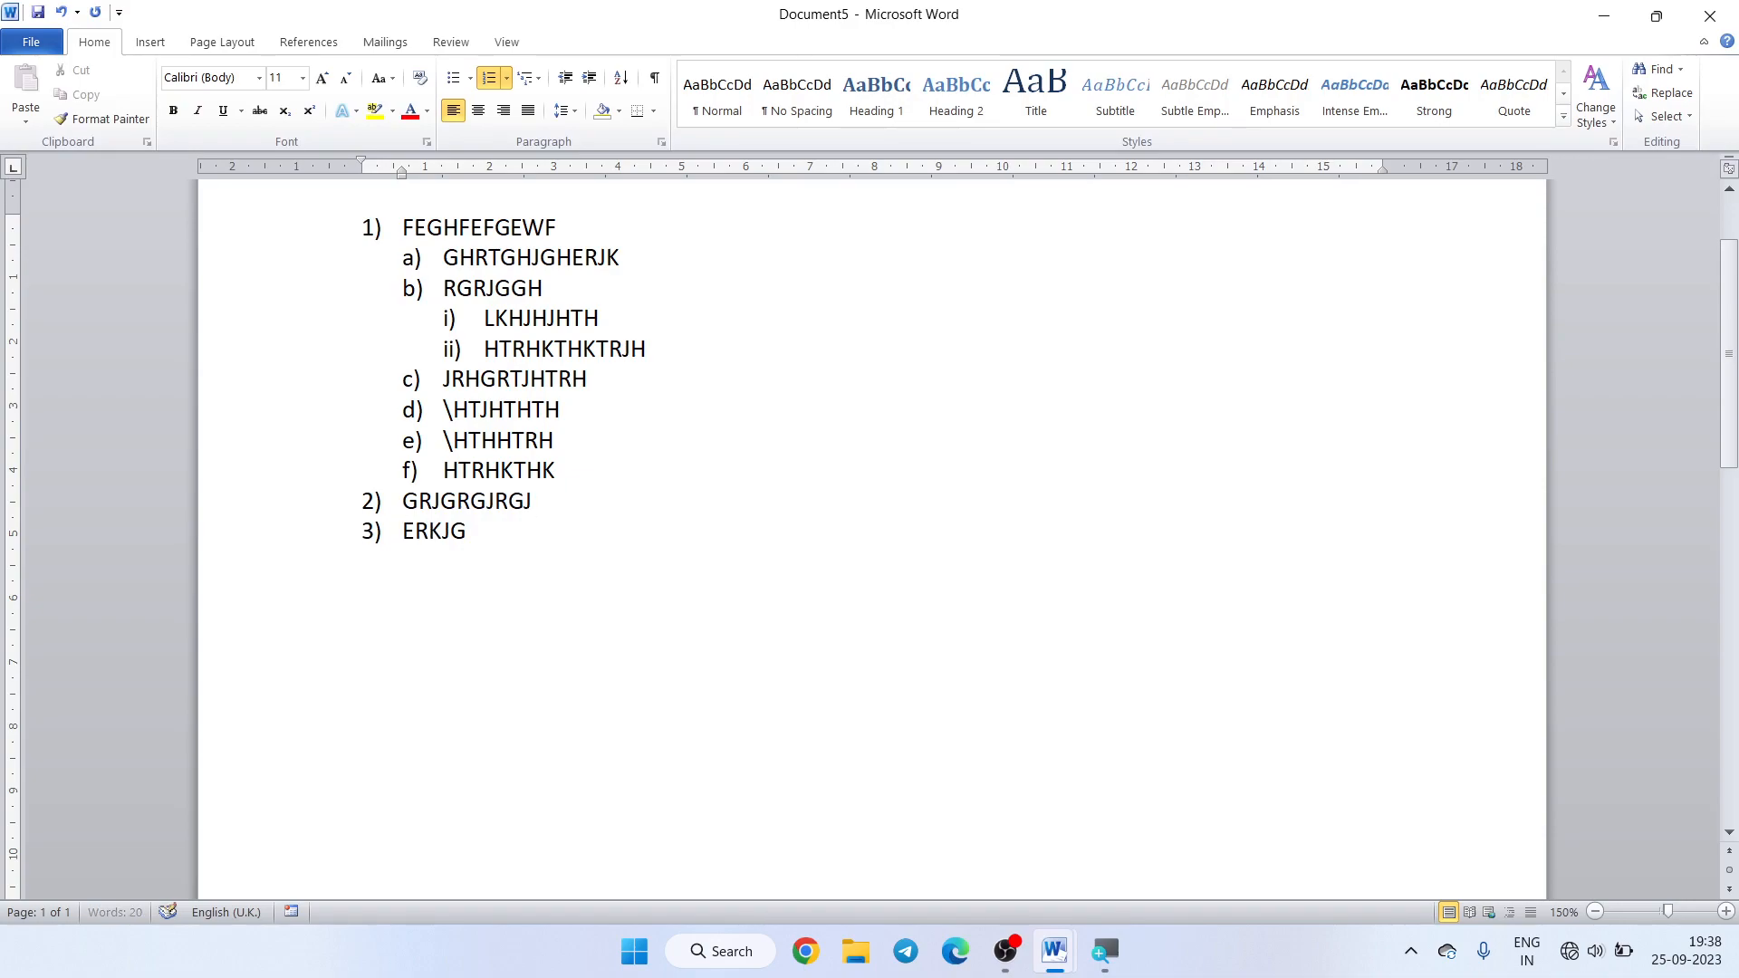
pyautogui.press('Return')
pyautogui.write('GREGRE')
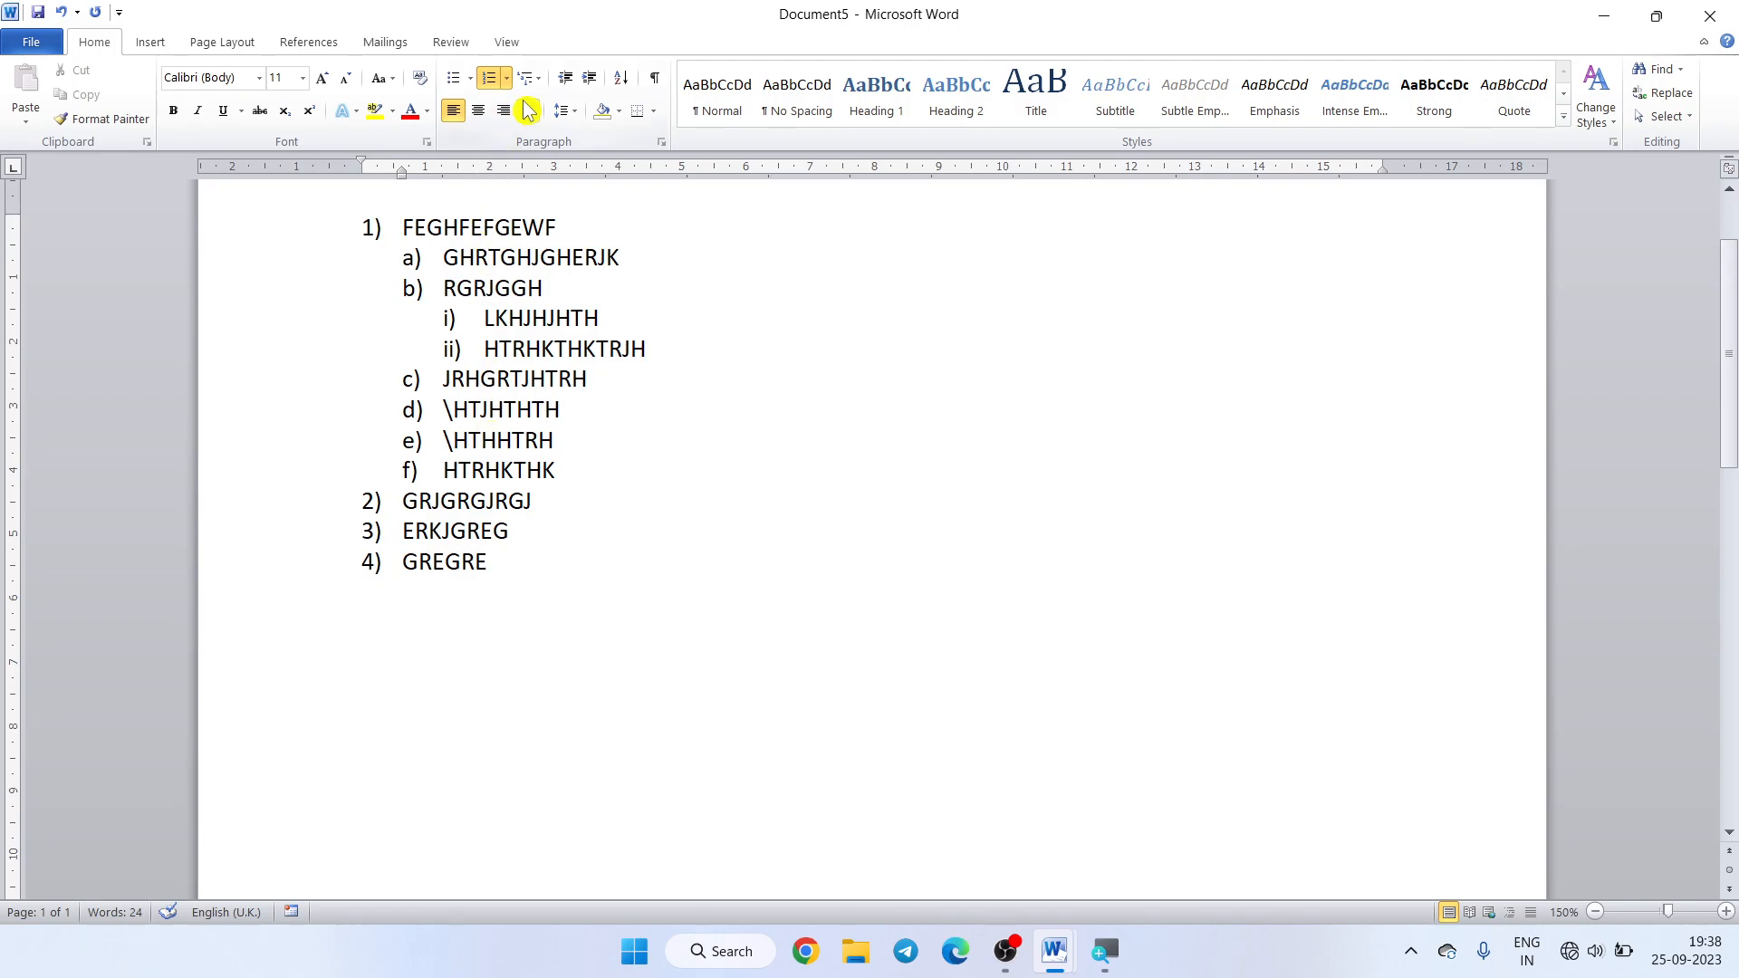
# - Clear the whole document and set level 1 of a new multilevel list to the A, B, C number style
pyautogui.moveTo(521, 593); pyautogui.dragTo(381, 234)
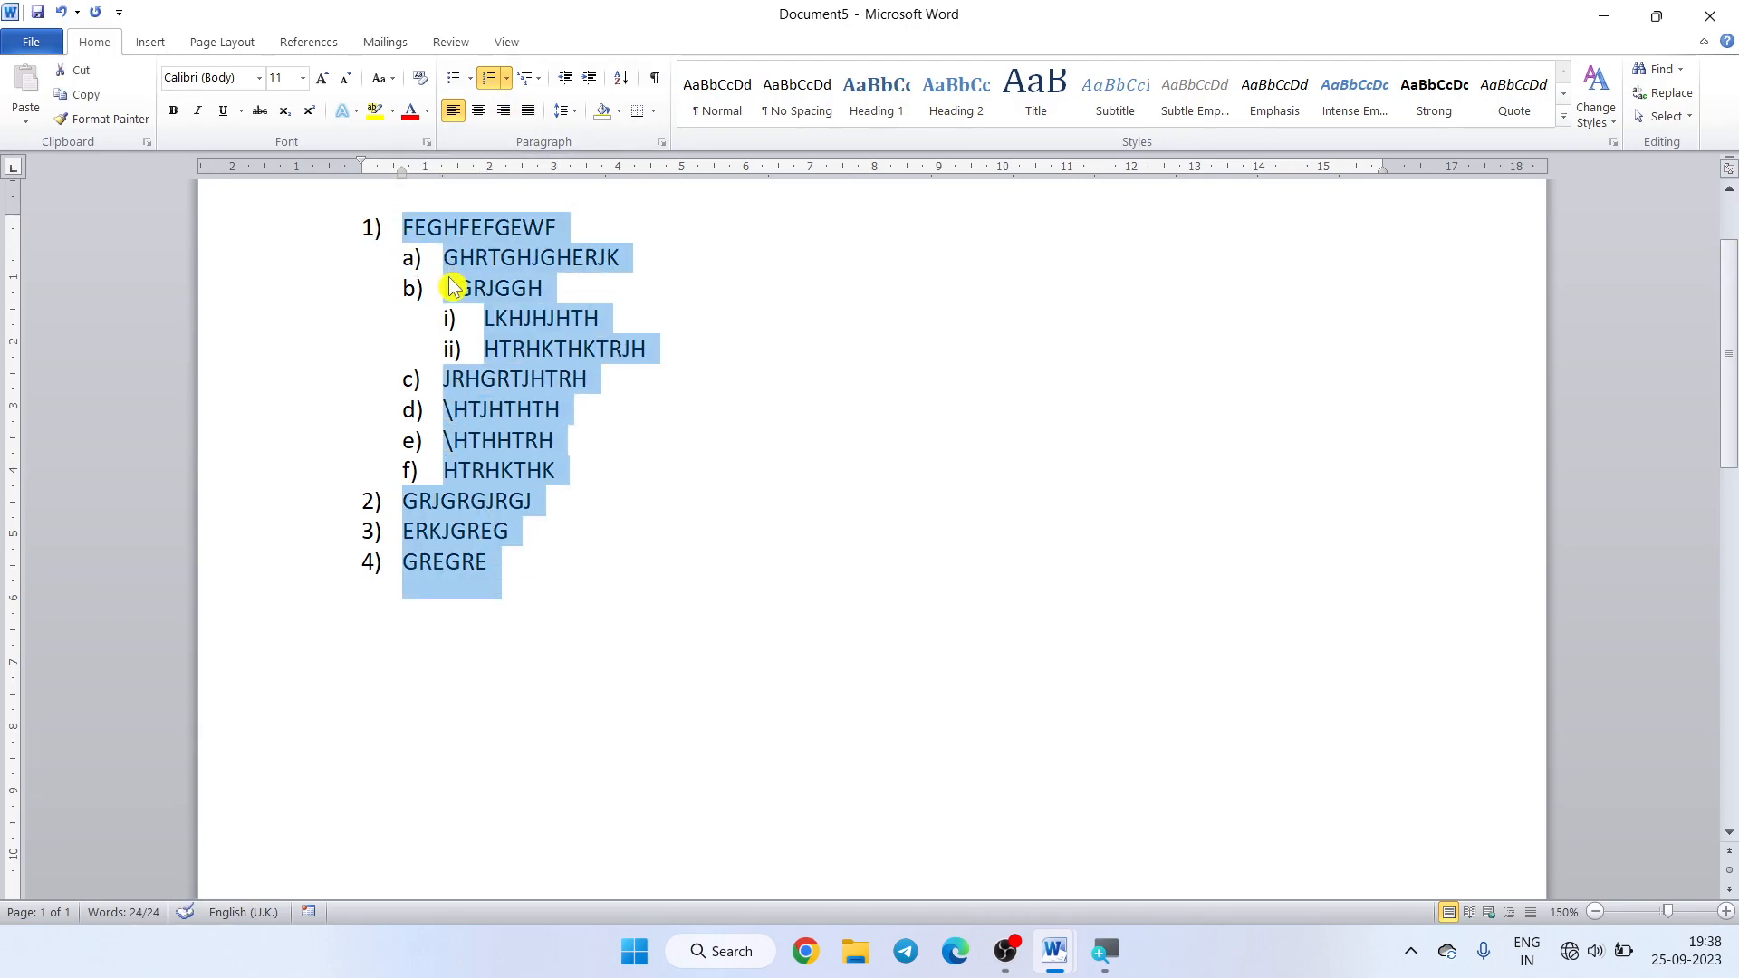
pyautogui.press('Delete')
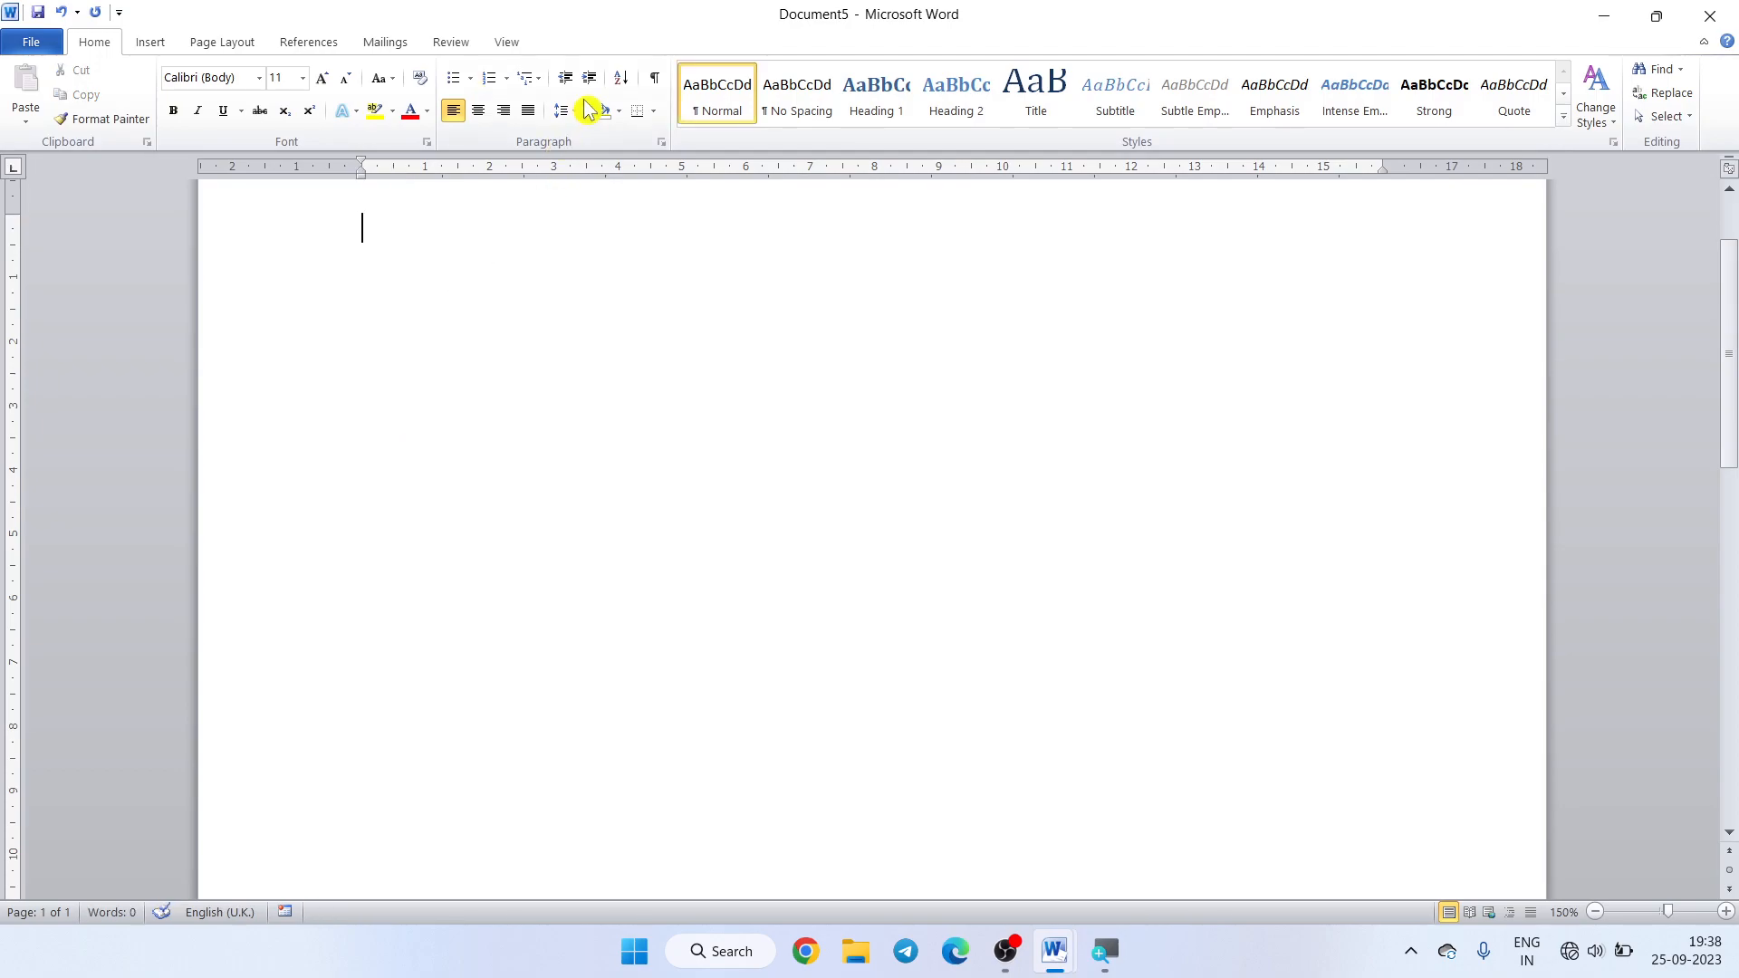
pyautogui.click(529, 79)
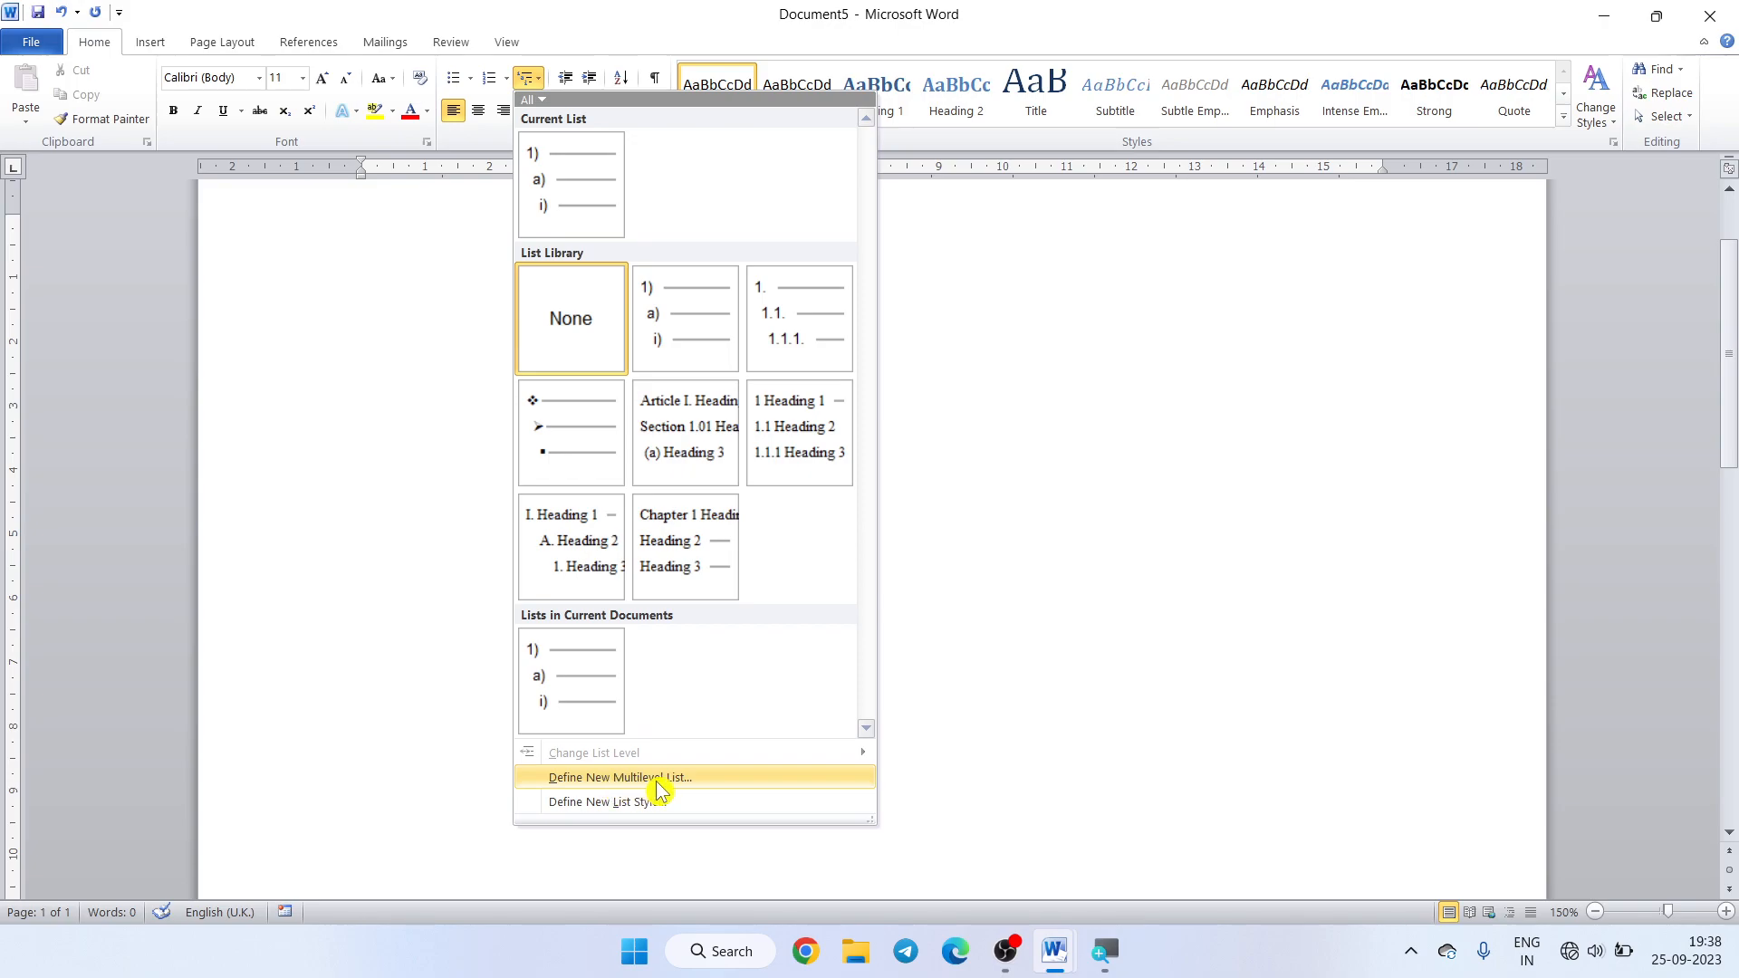
pyautogui.click(708, 784)
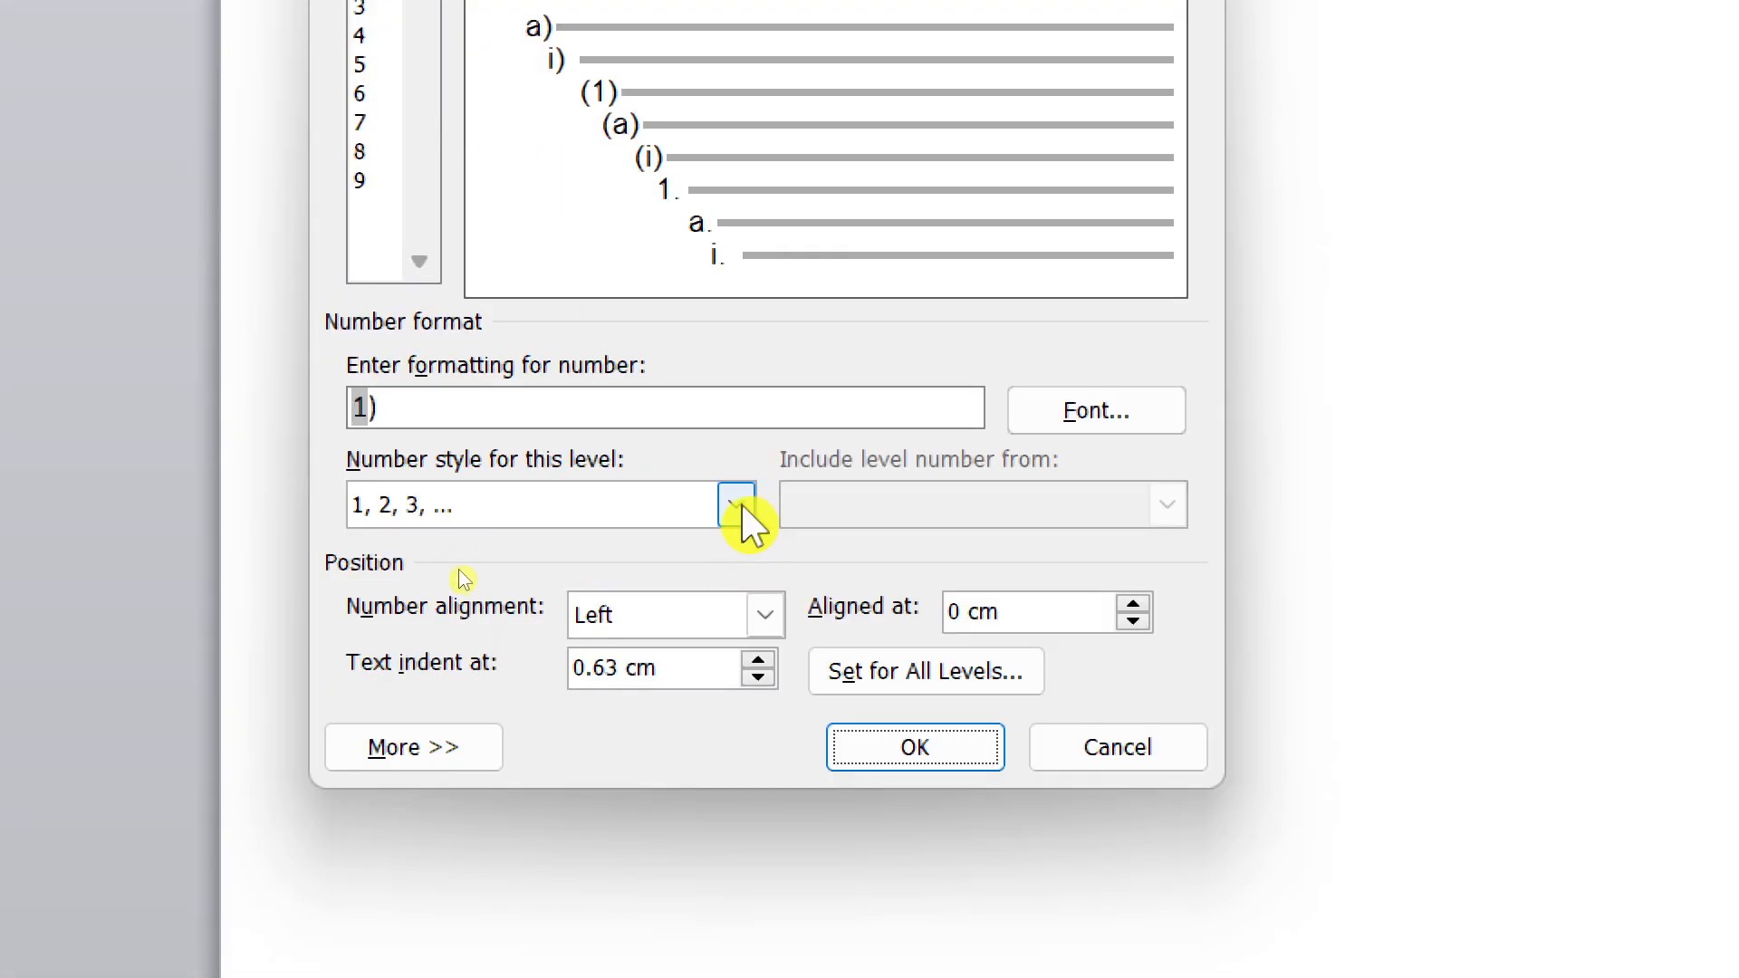
pyautogui.click(736, 505)
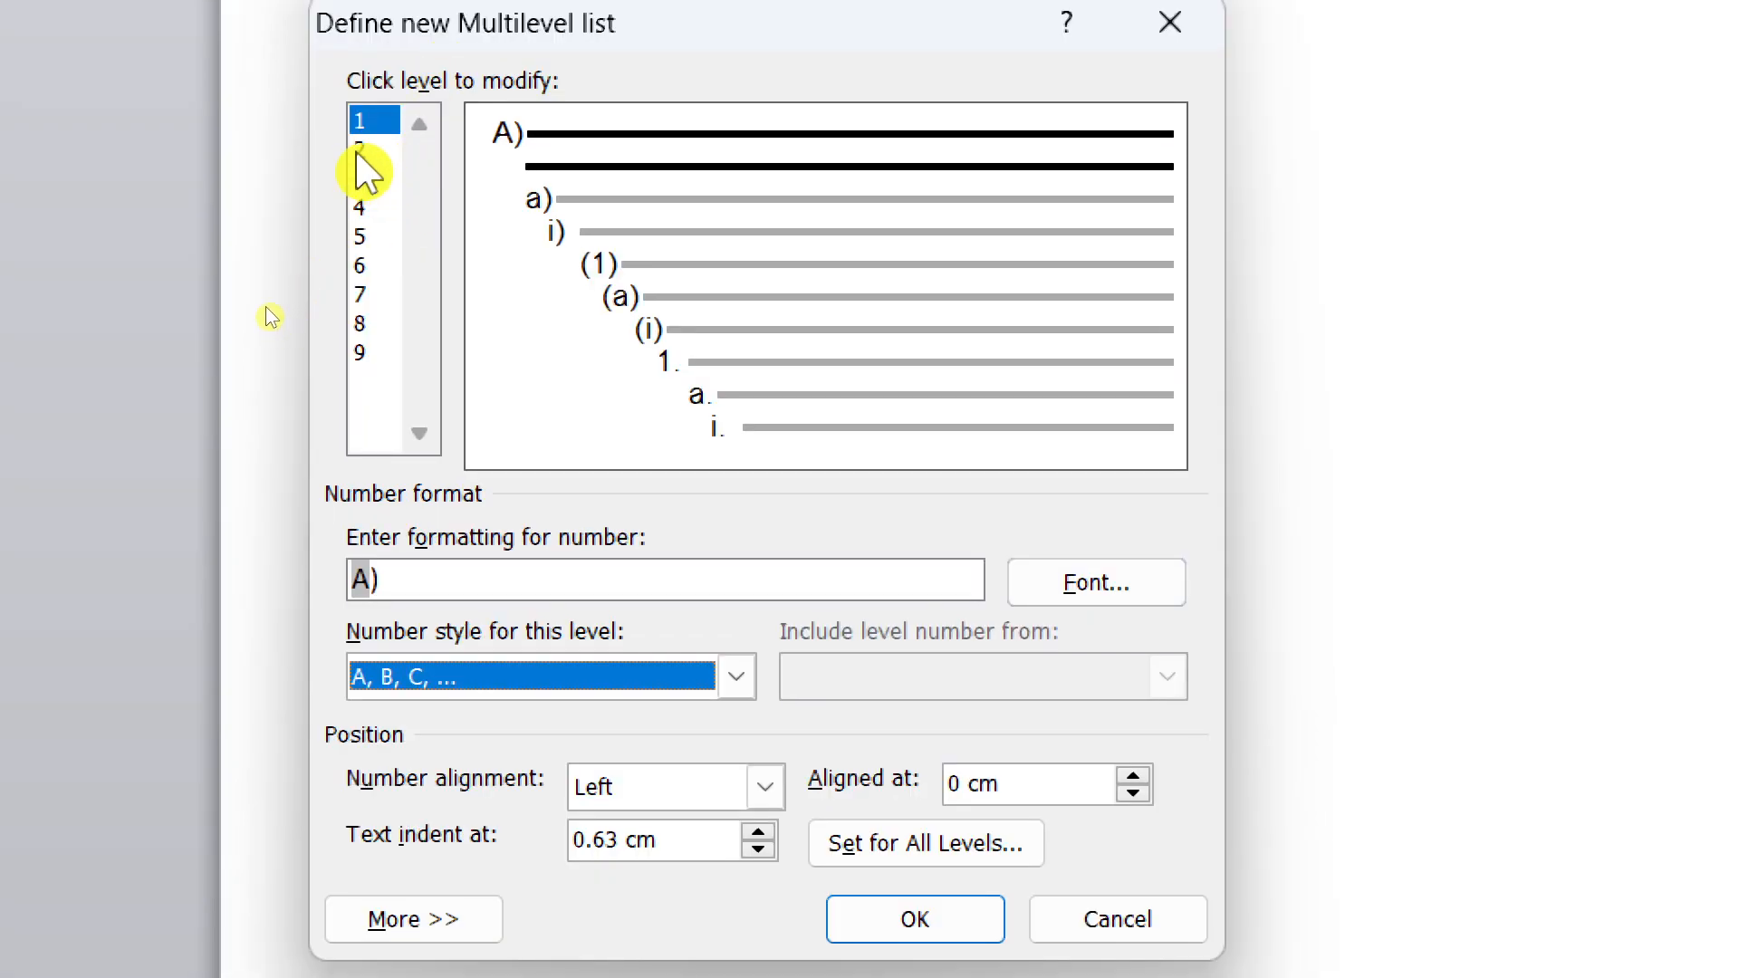
# - Set level 2 of the new multilevel list to the i, ii, iii number style and remove its closing parenthesis
pyautogui.click(360, 151)
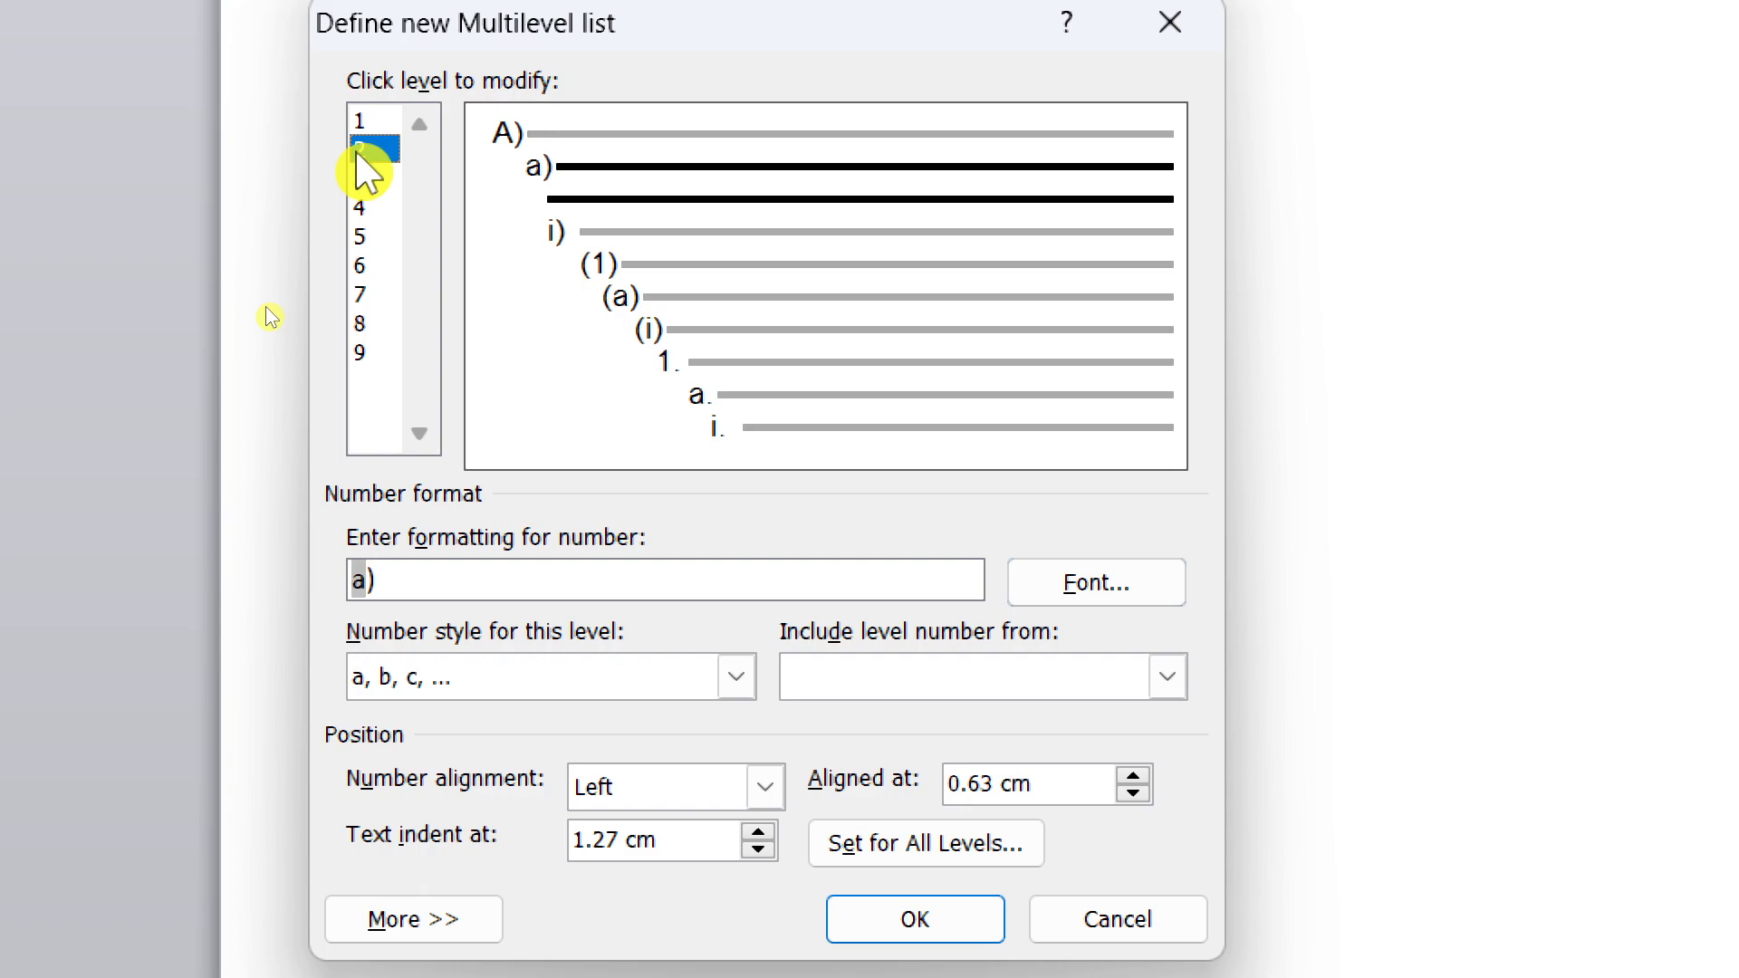
pyautogui.click(735, 679)
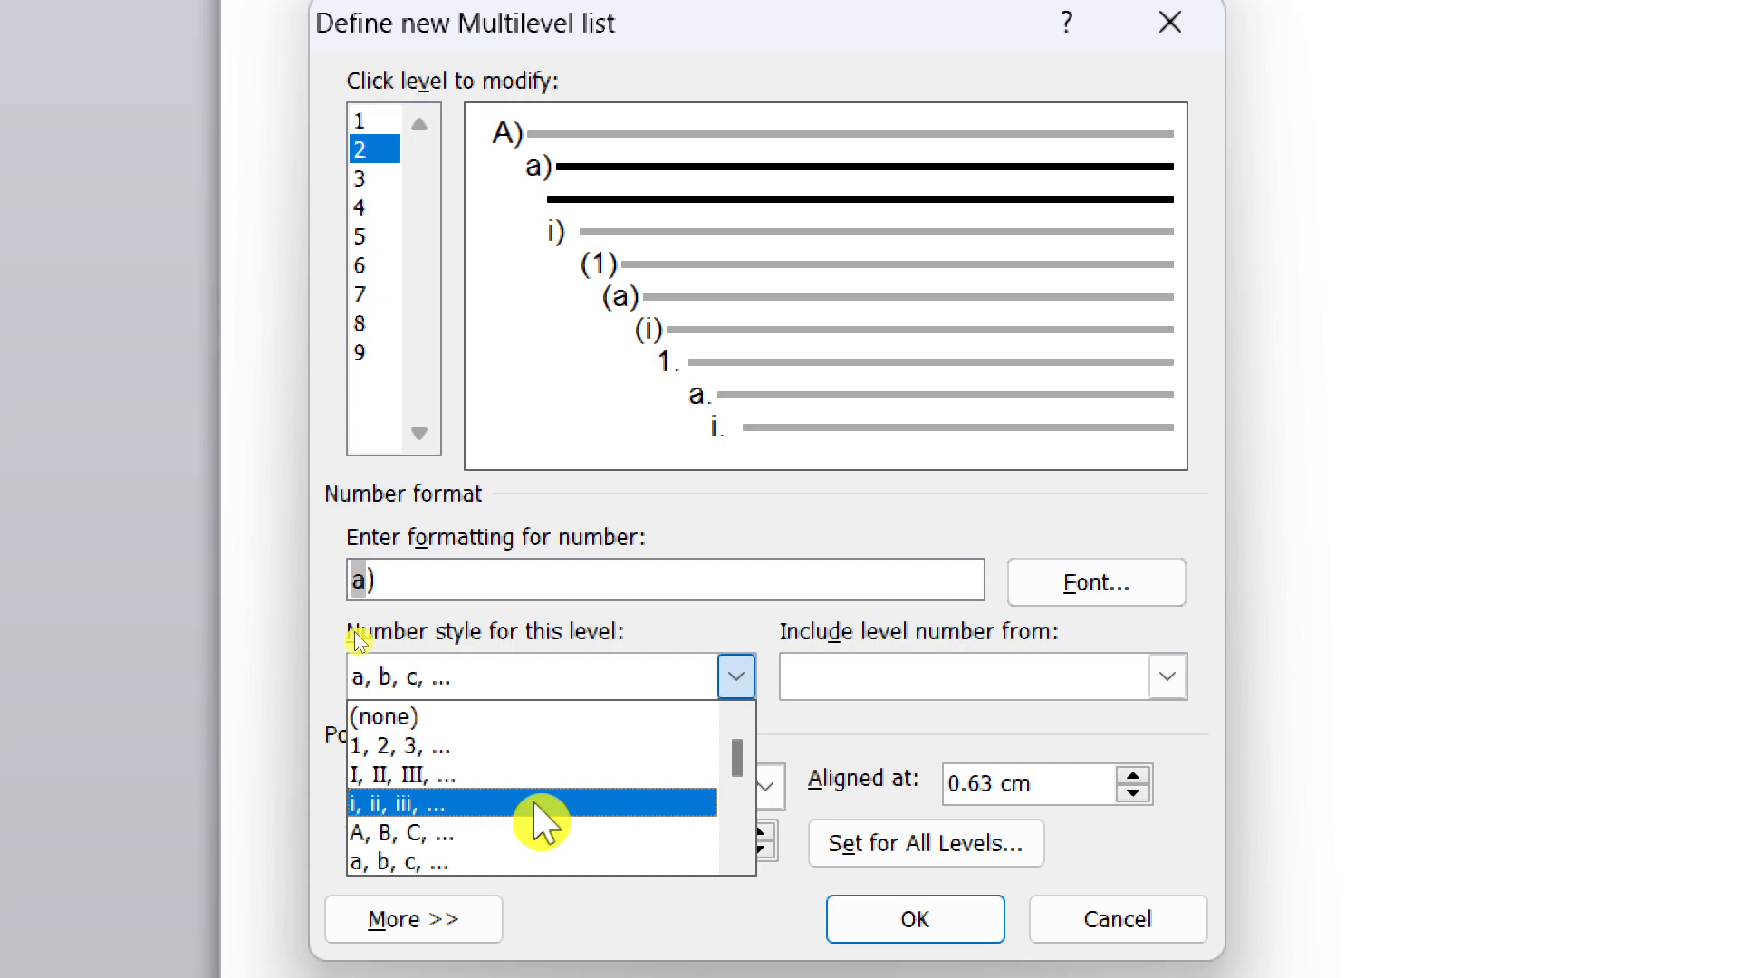
pyautogui.click(541, 822)
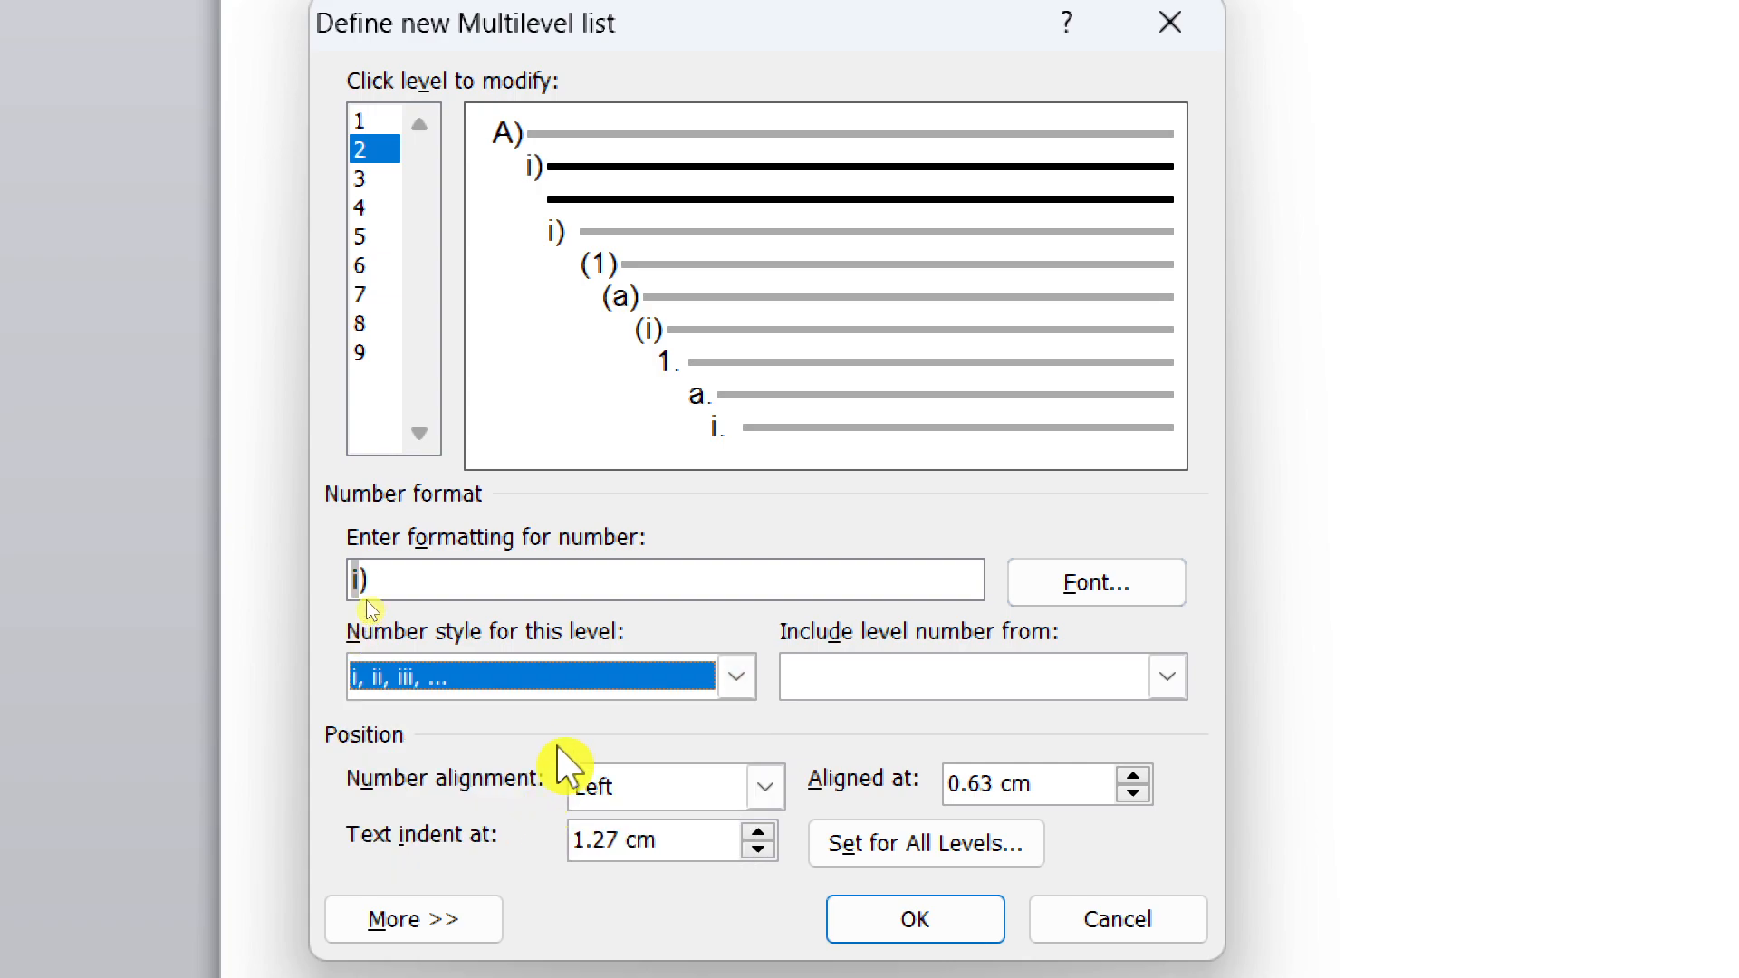
pyautogui.click(508, 576)
pyautogui.press('BackSpace')
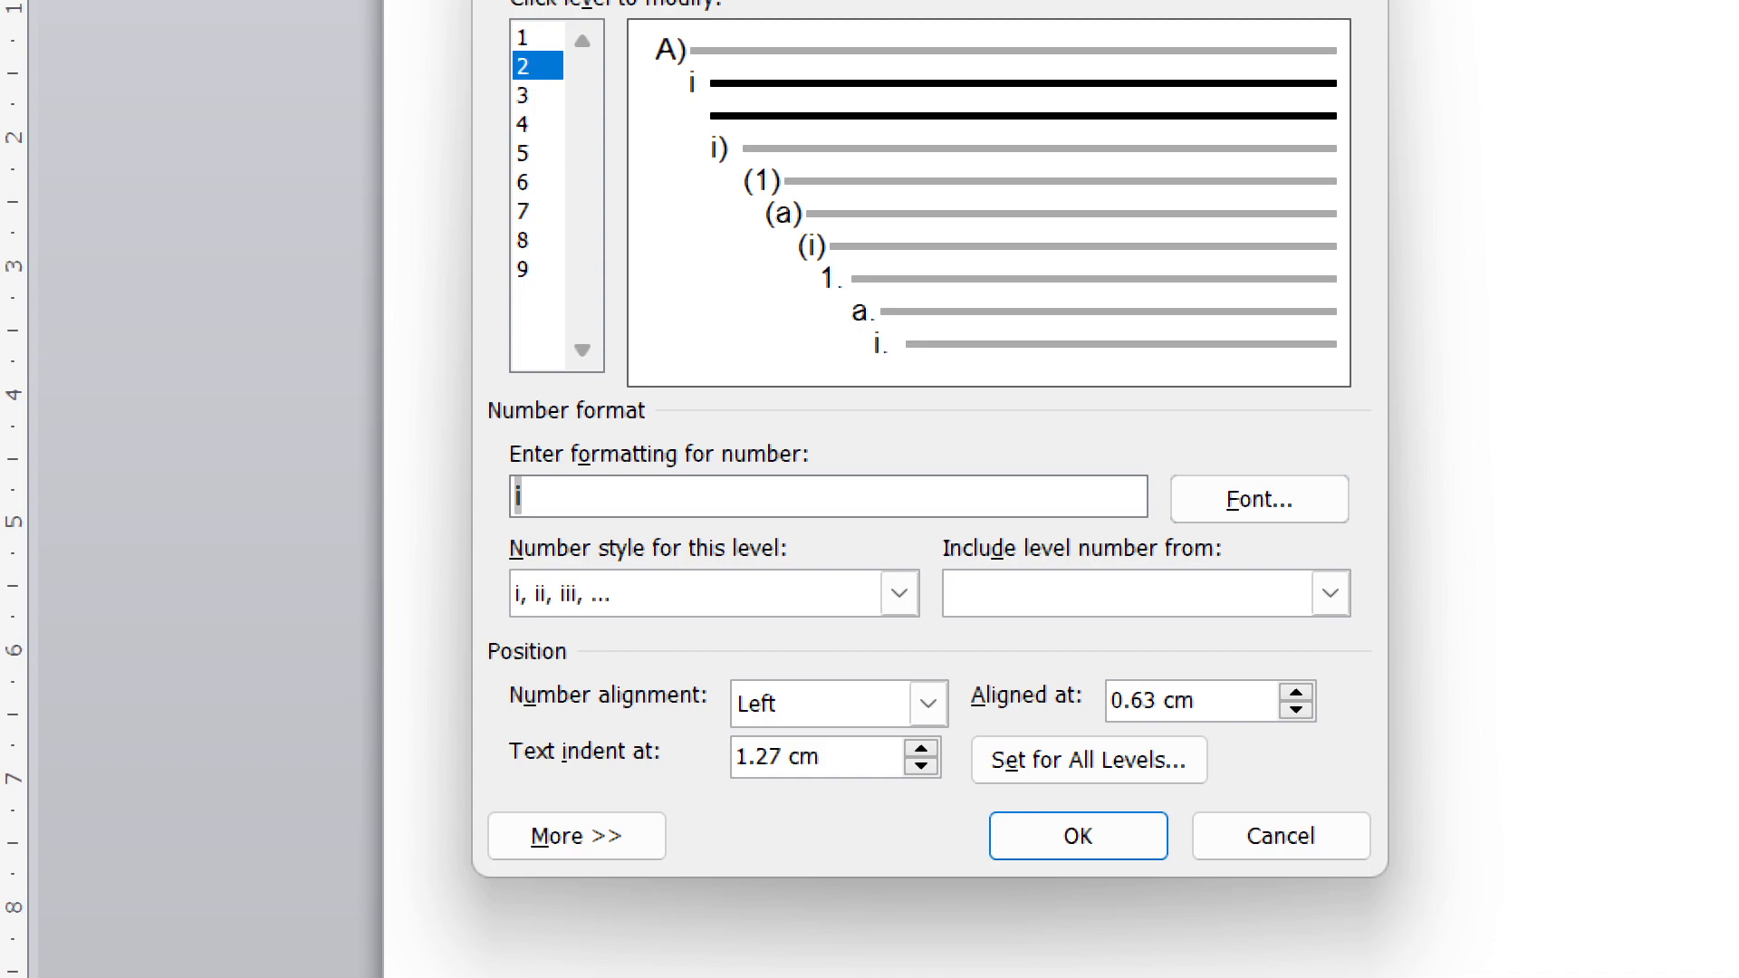
# - Add a closing brace after the level 2 number, and give level 3 the One, Two, Three number style followed by >
pyautogui.write('}')
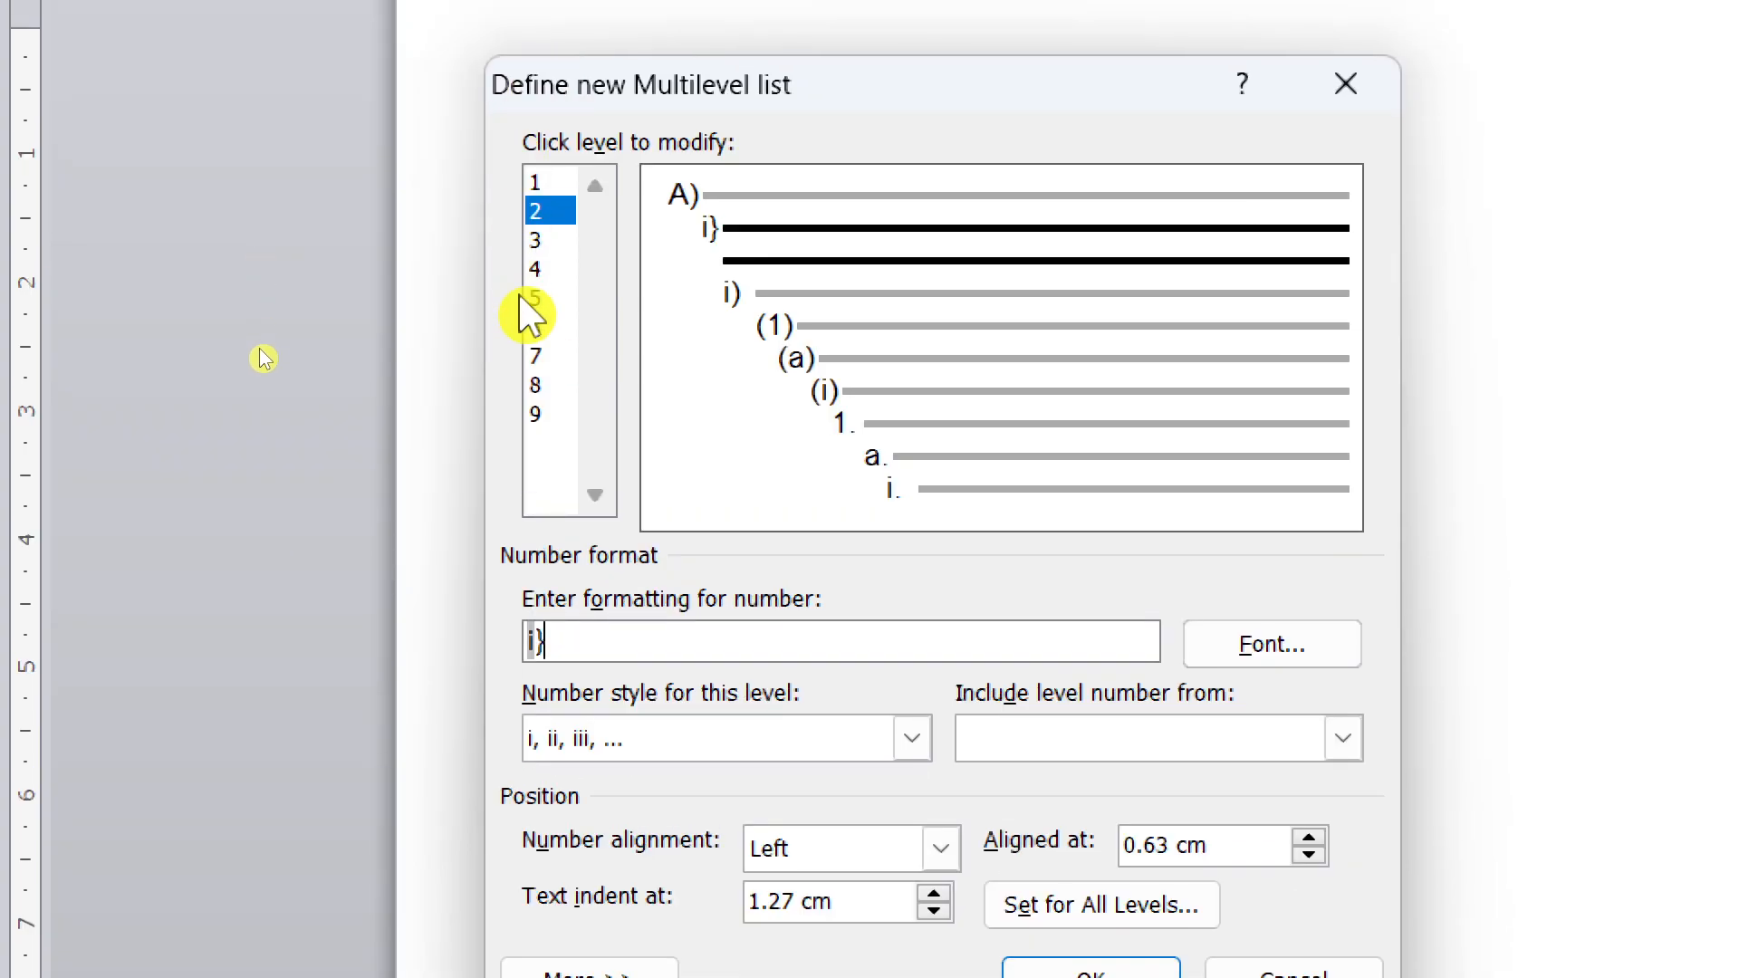
pyautogui.click(541, 241)
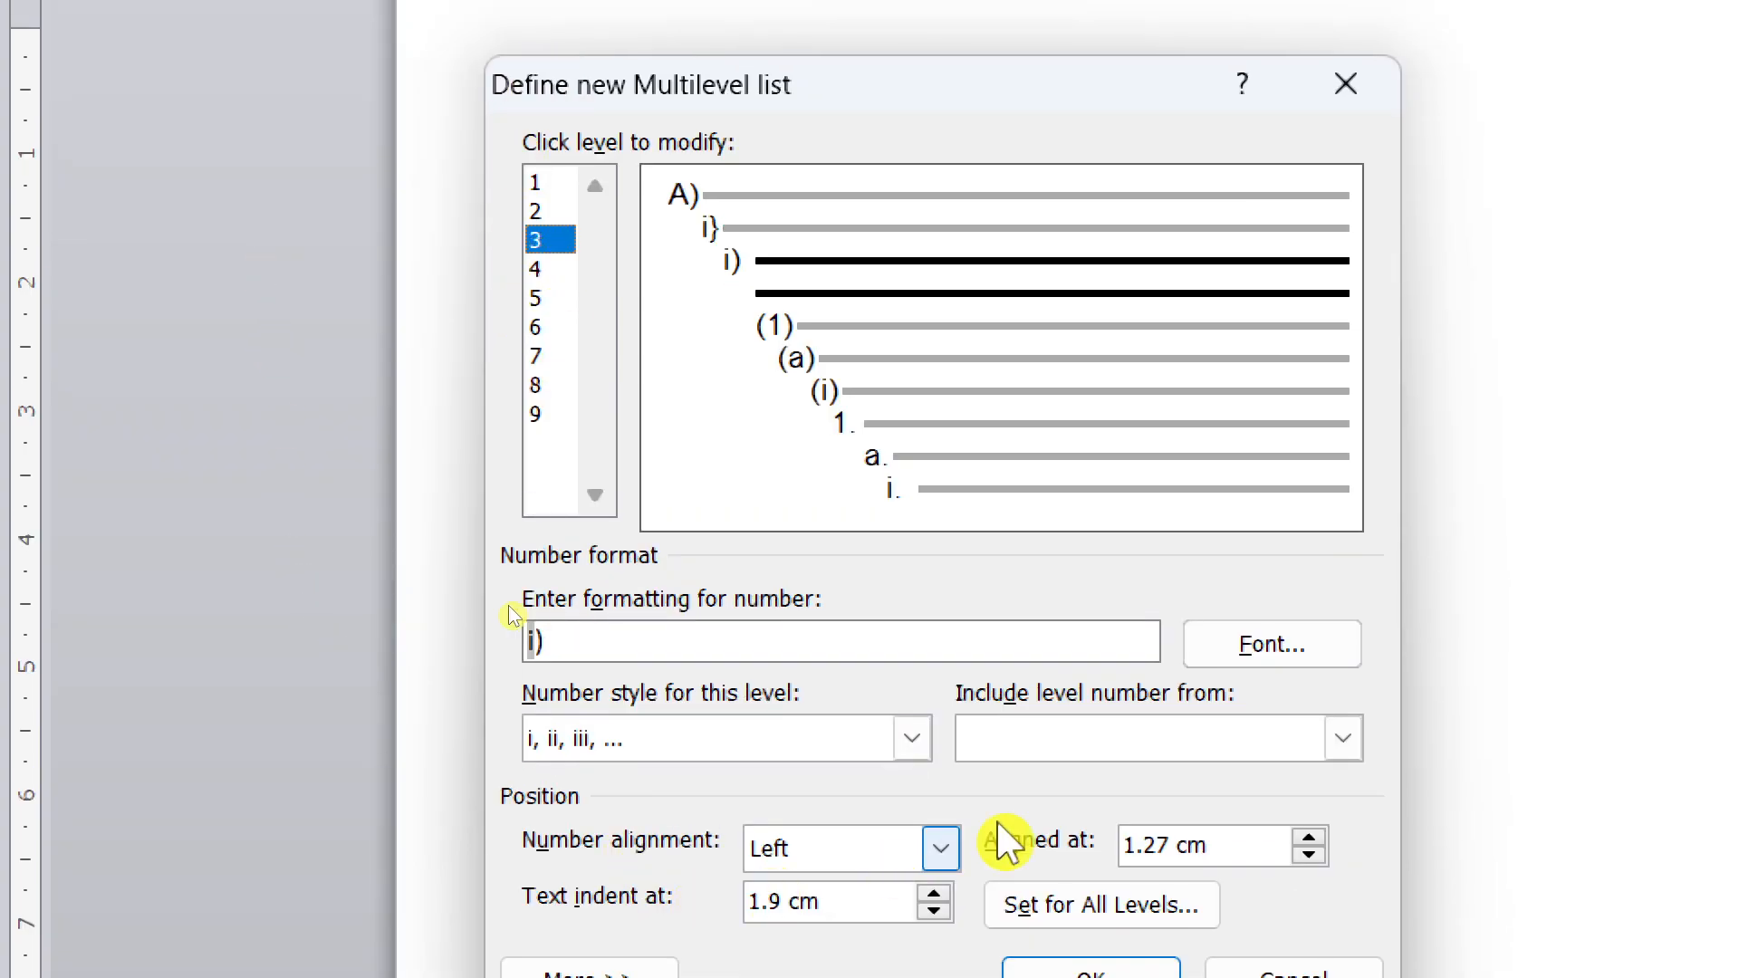
pyautogui.click(912, 738)
pyautogui.scroll(-2, 824, 894)
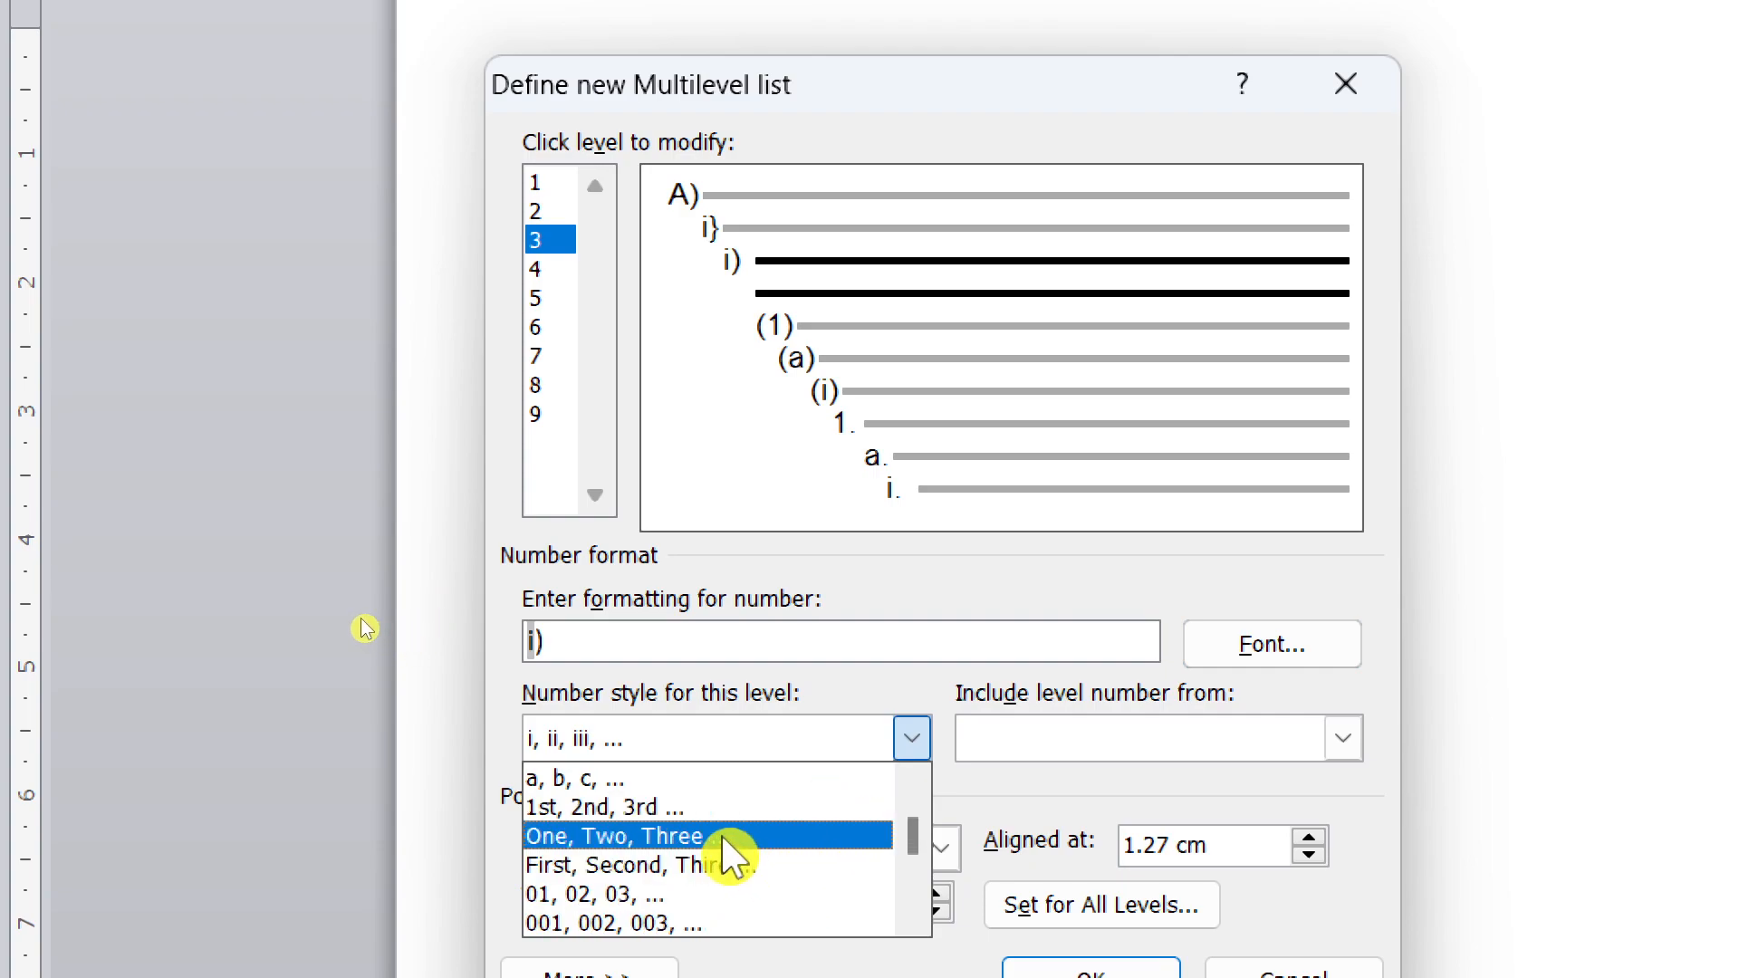
pyautogui.click(727, 839)
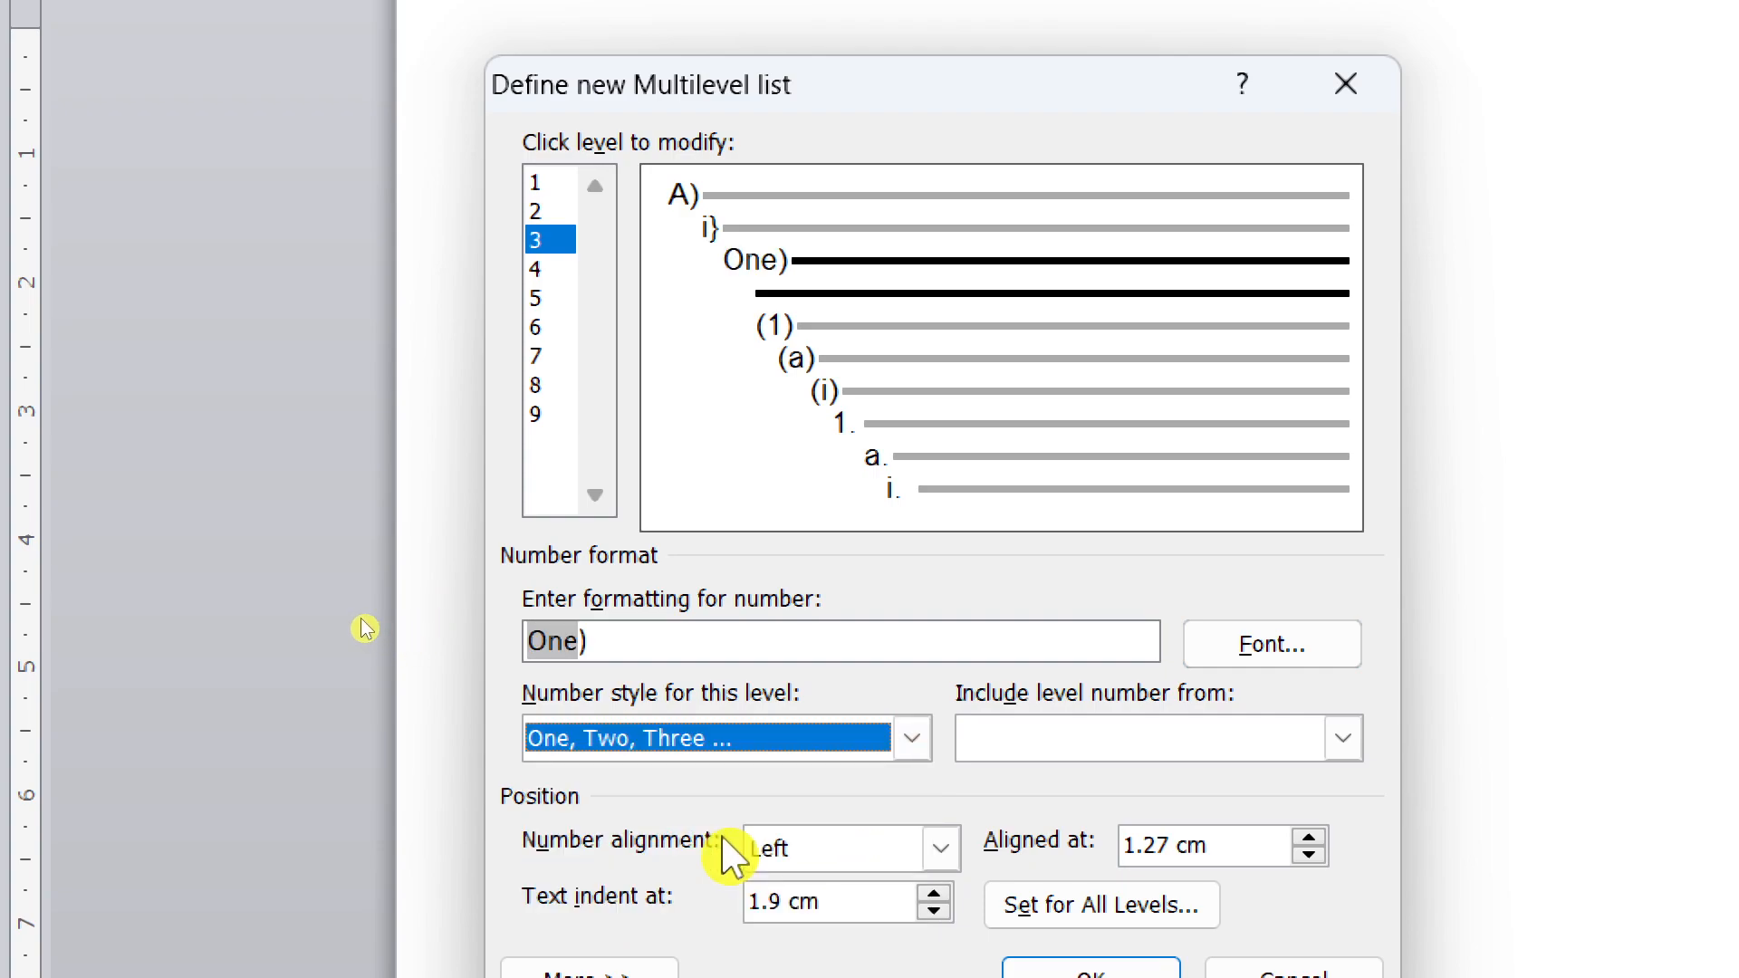
pyautogui.click(753, 644)
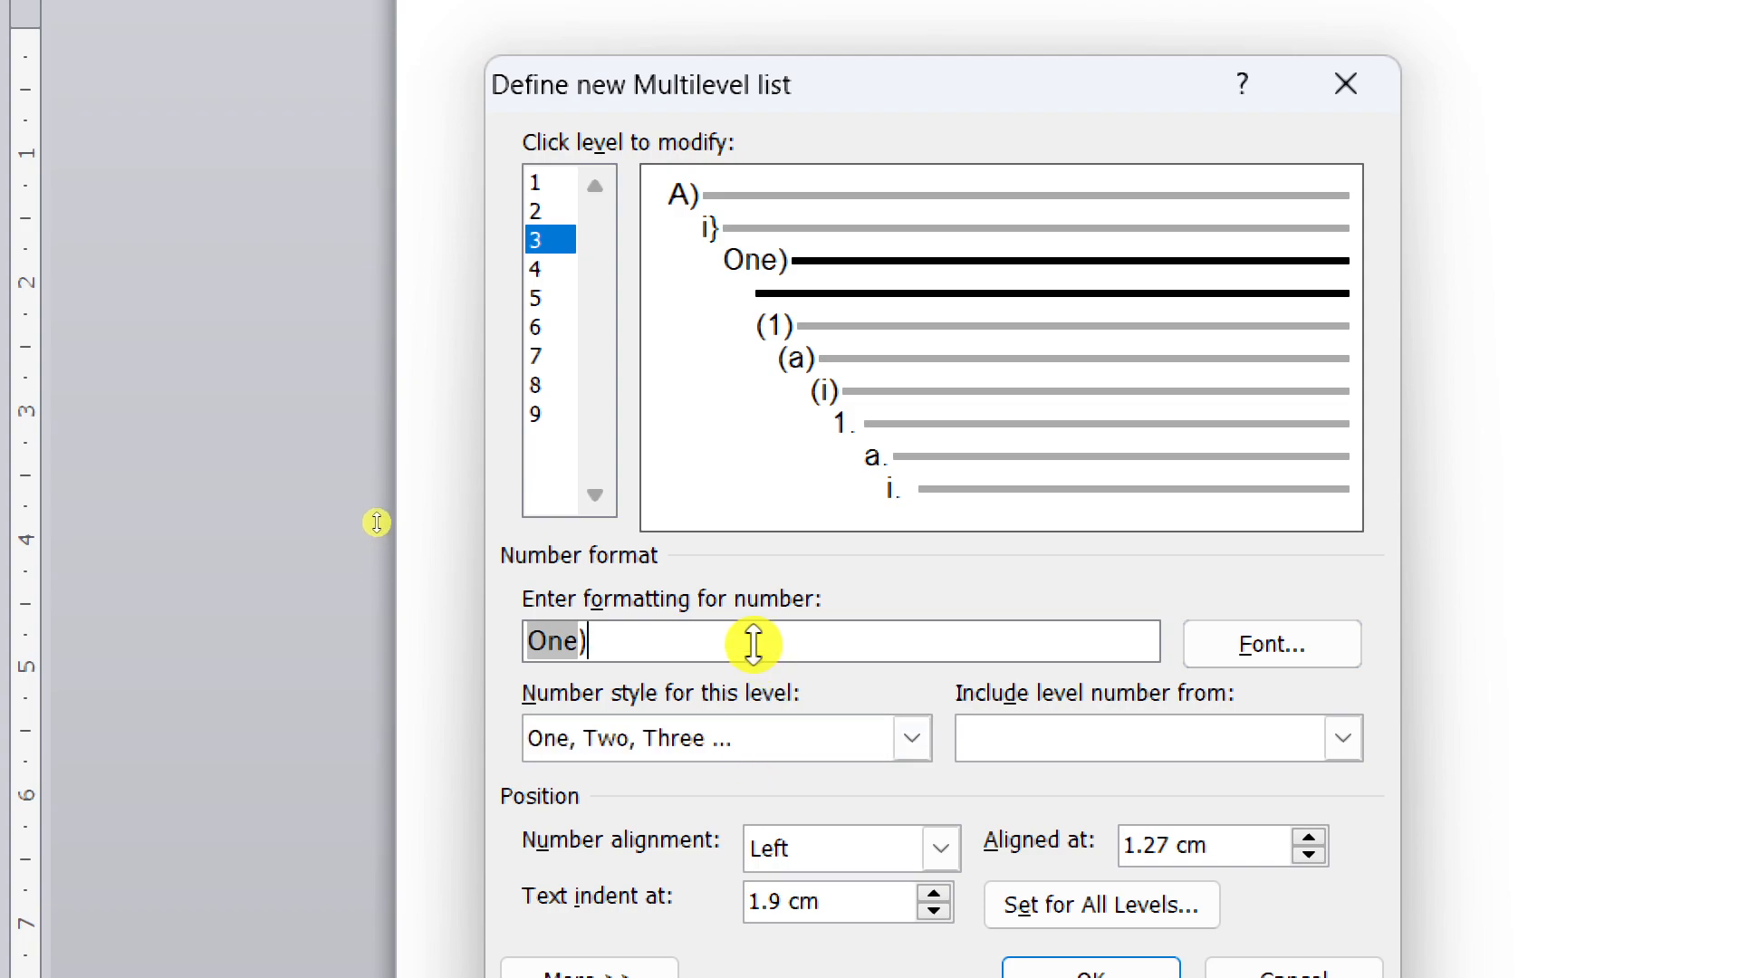
pyautogui.press('BackSpace')
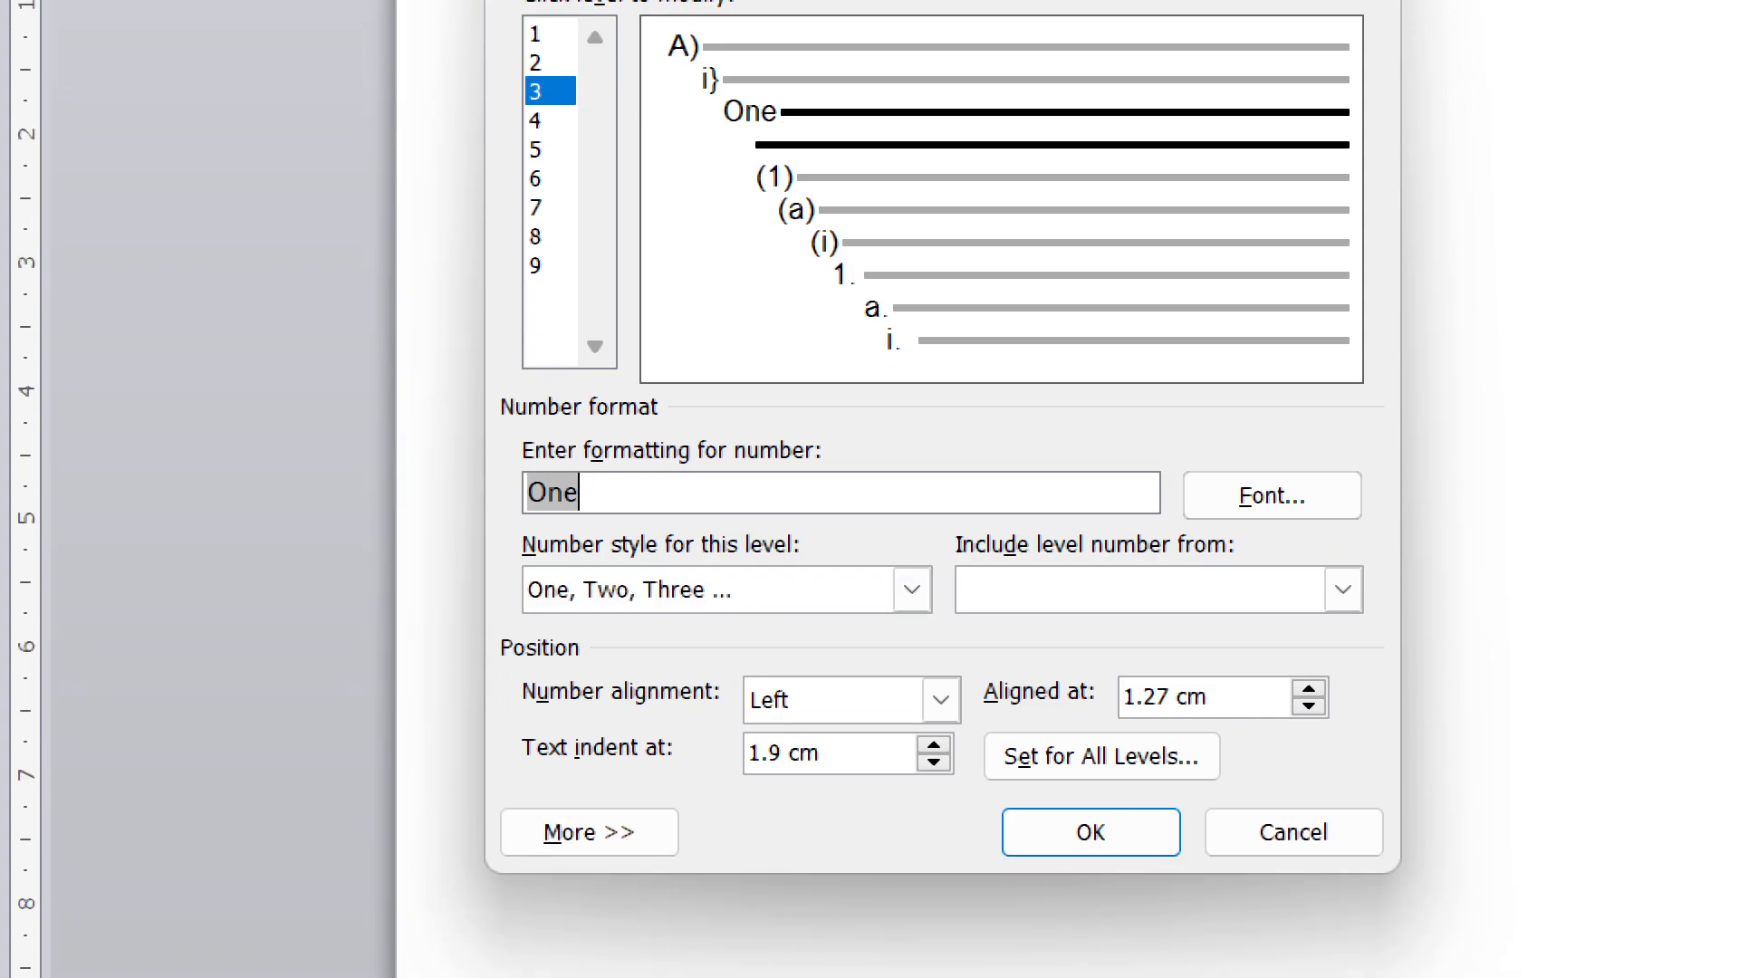
pyautogui.write('>')
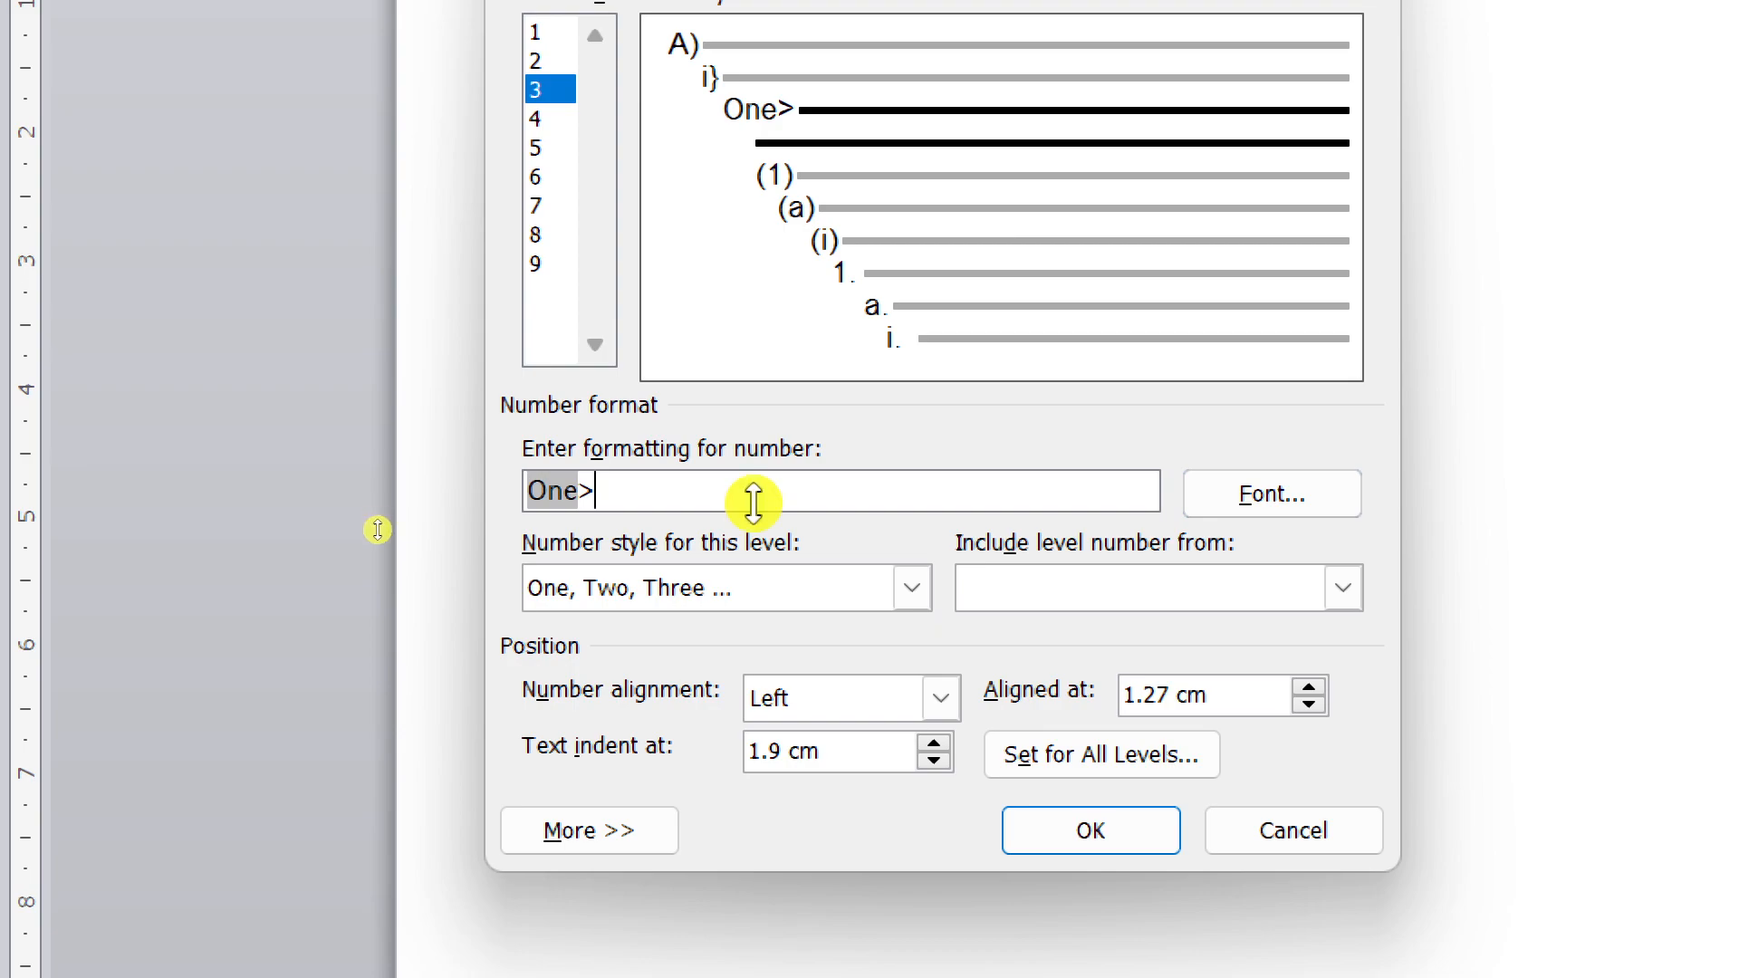
# - Set level 4 of the new multilevel list to the Hindi १,२,३ number style
pyautogui.click(536, 125)
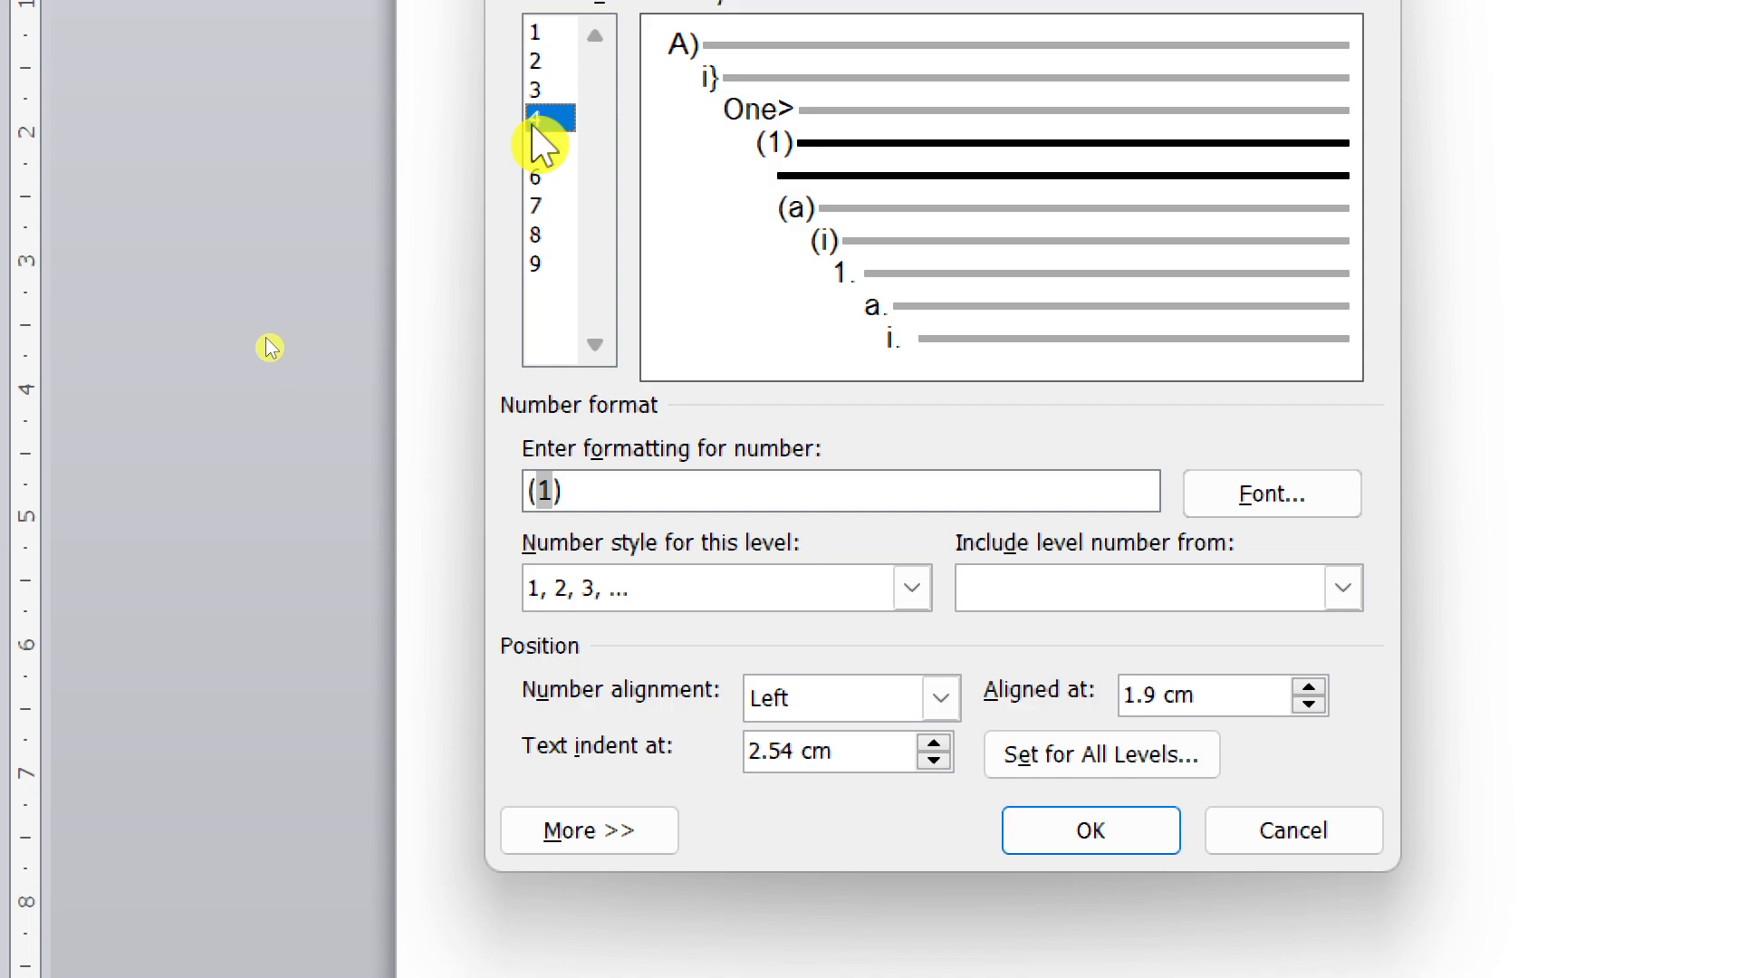
pyautogui.click(910, 589)
pyautogui.scroll(-3, 905, 602)
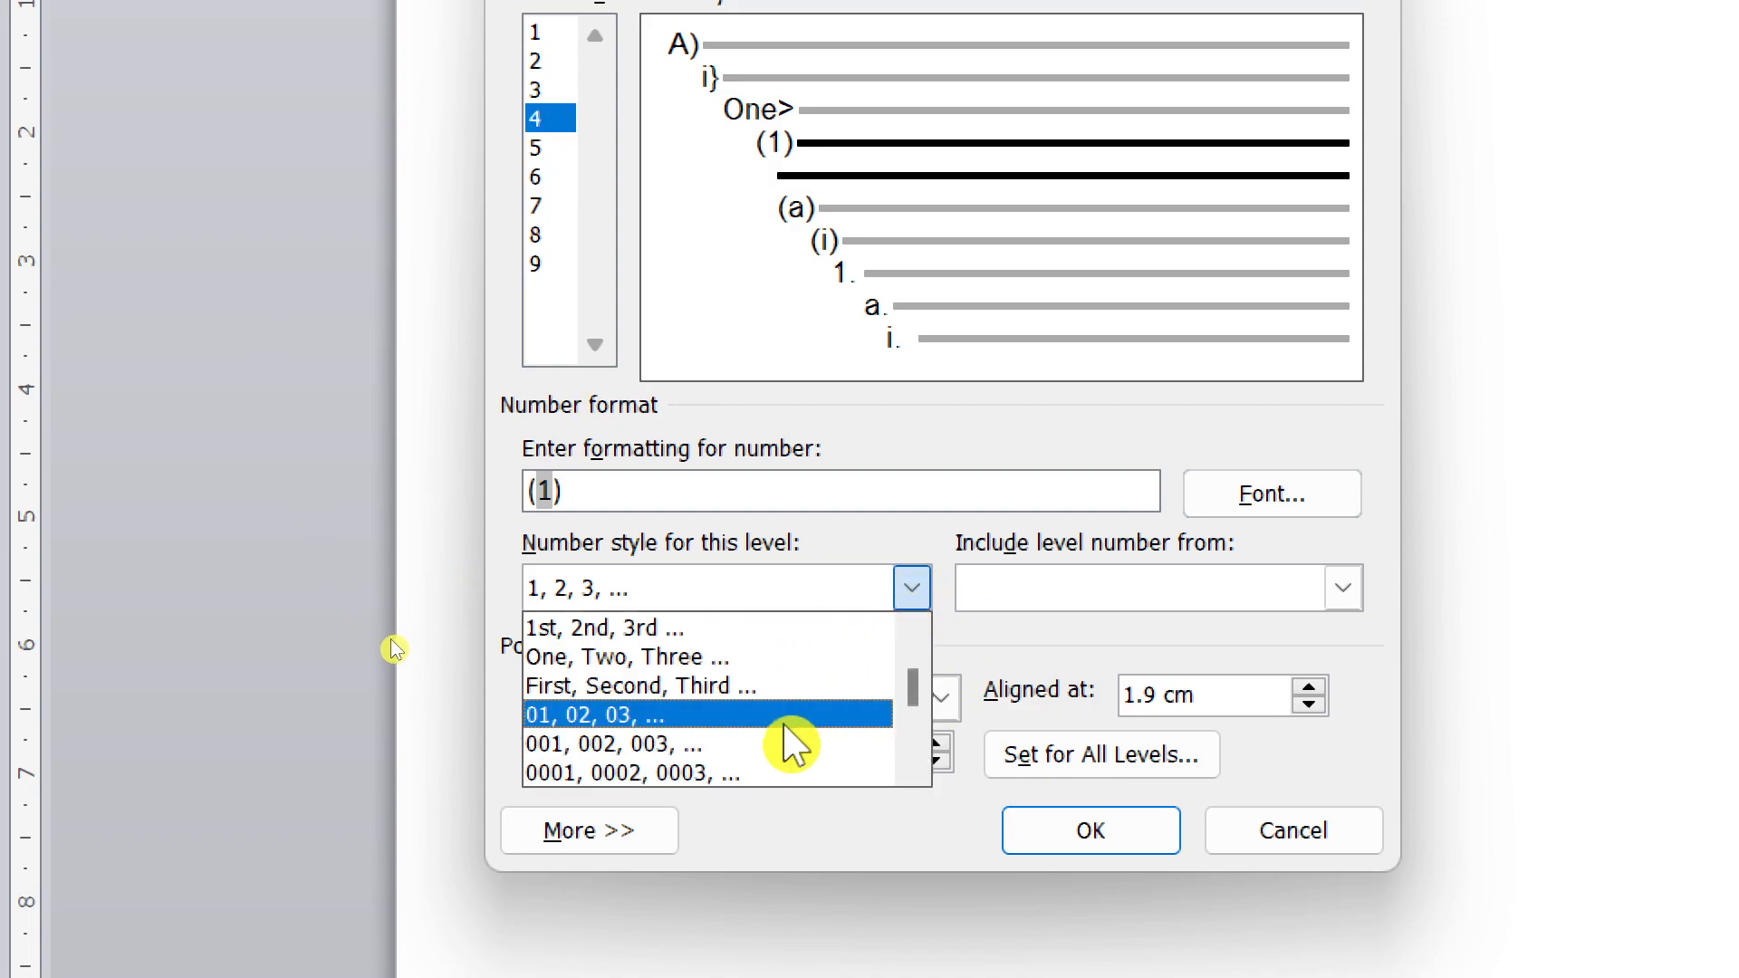
pyautogui.scroll(-1, 783, 752)
pyautogui.scroll(-2, 625, 765)
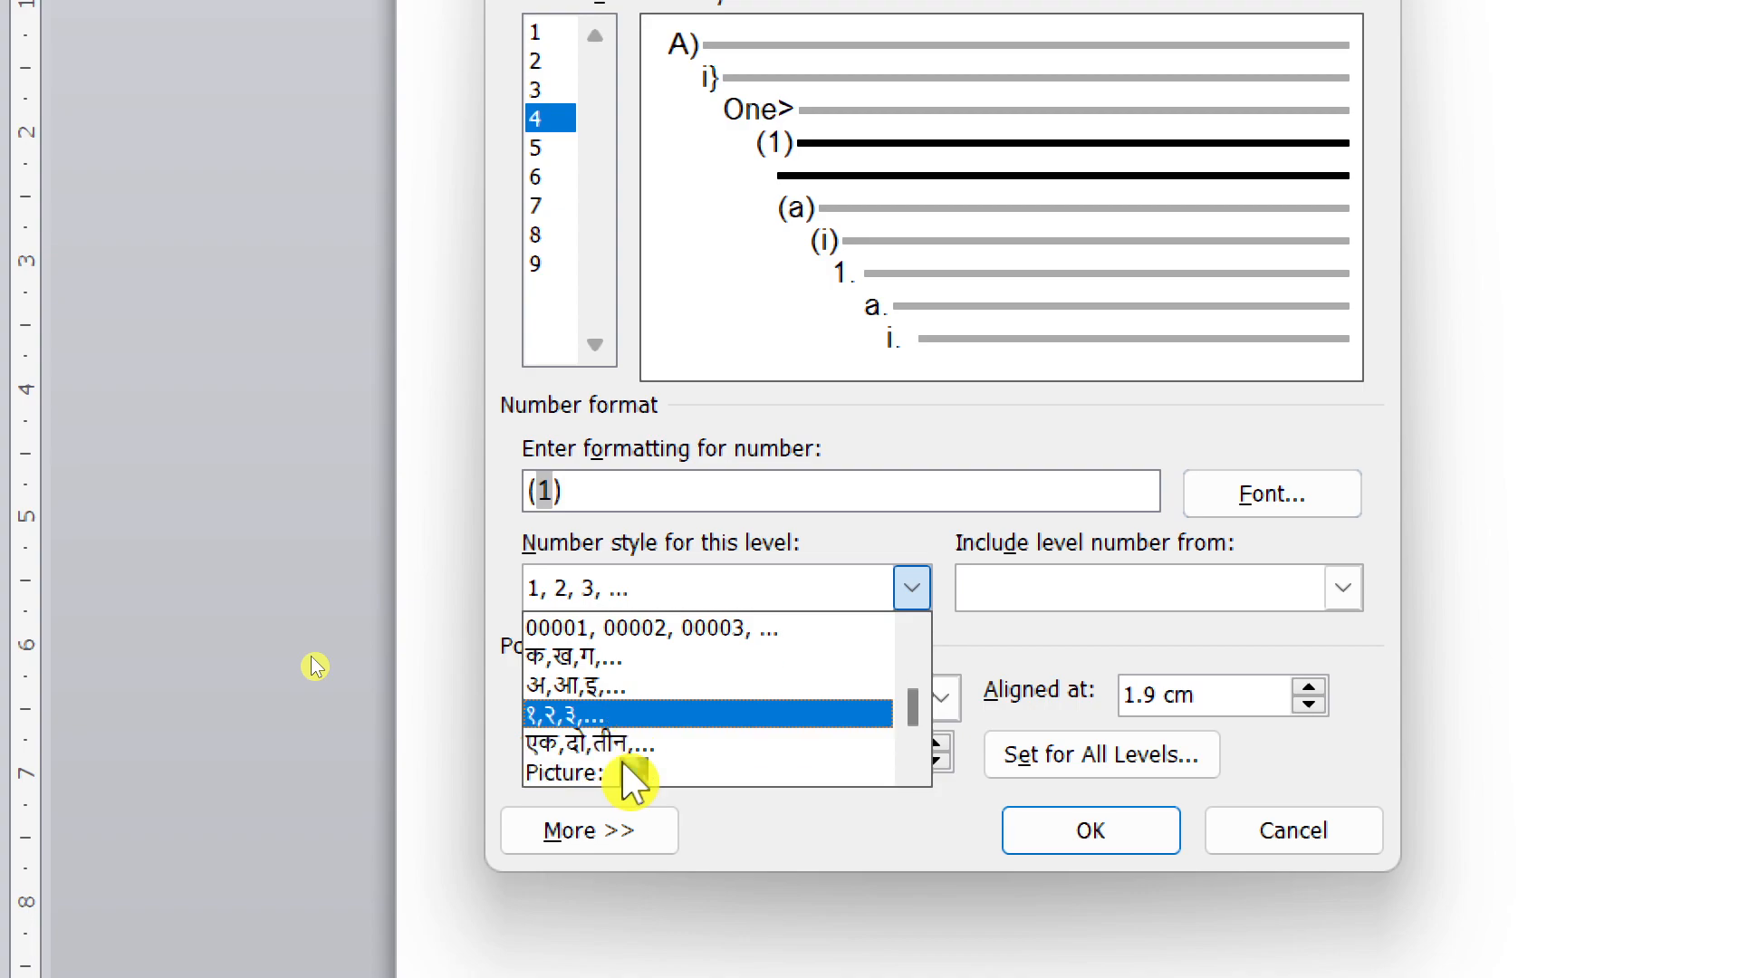
pyautogui.click(643, 716)
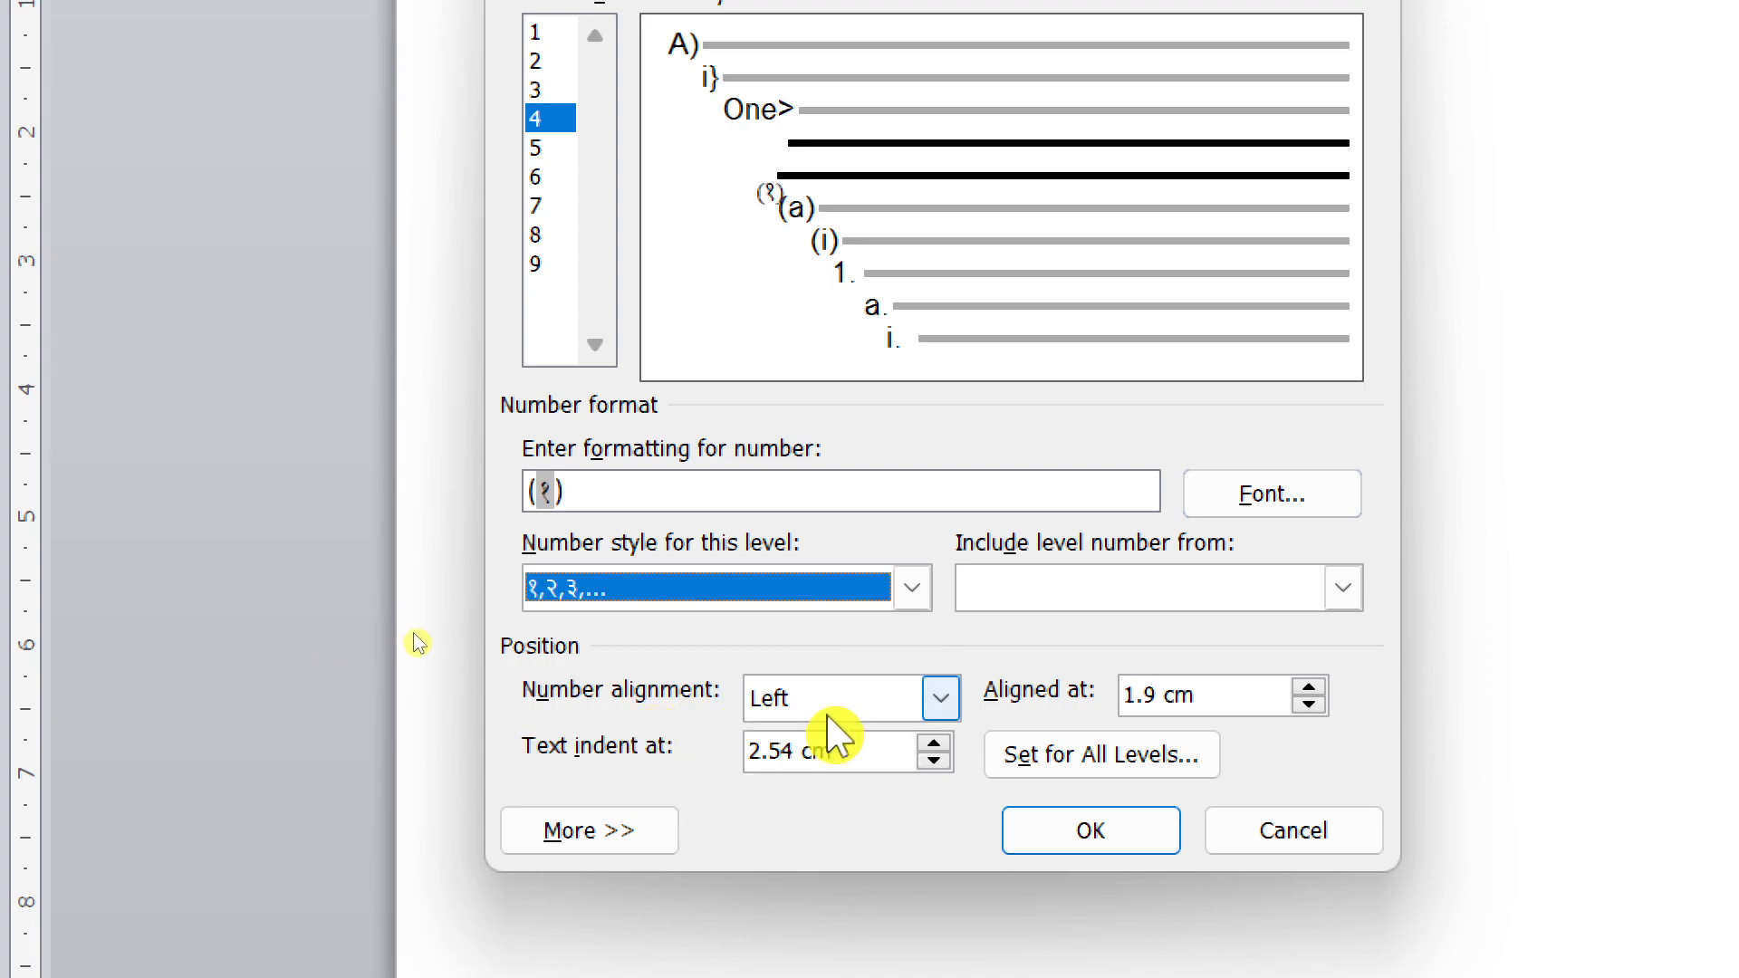
# - Replace the parentheses around the level 4 number with square brackets
pyautogui.click(817, 493)
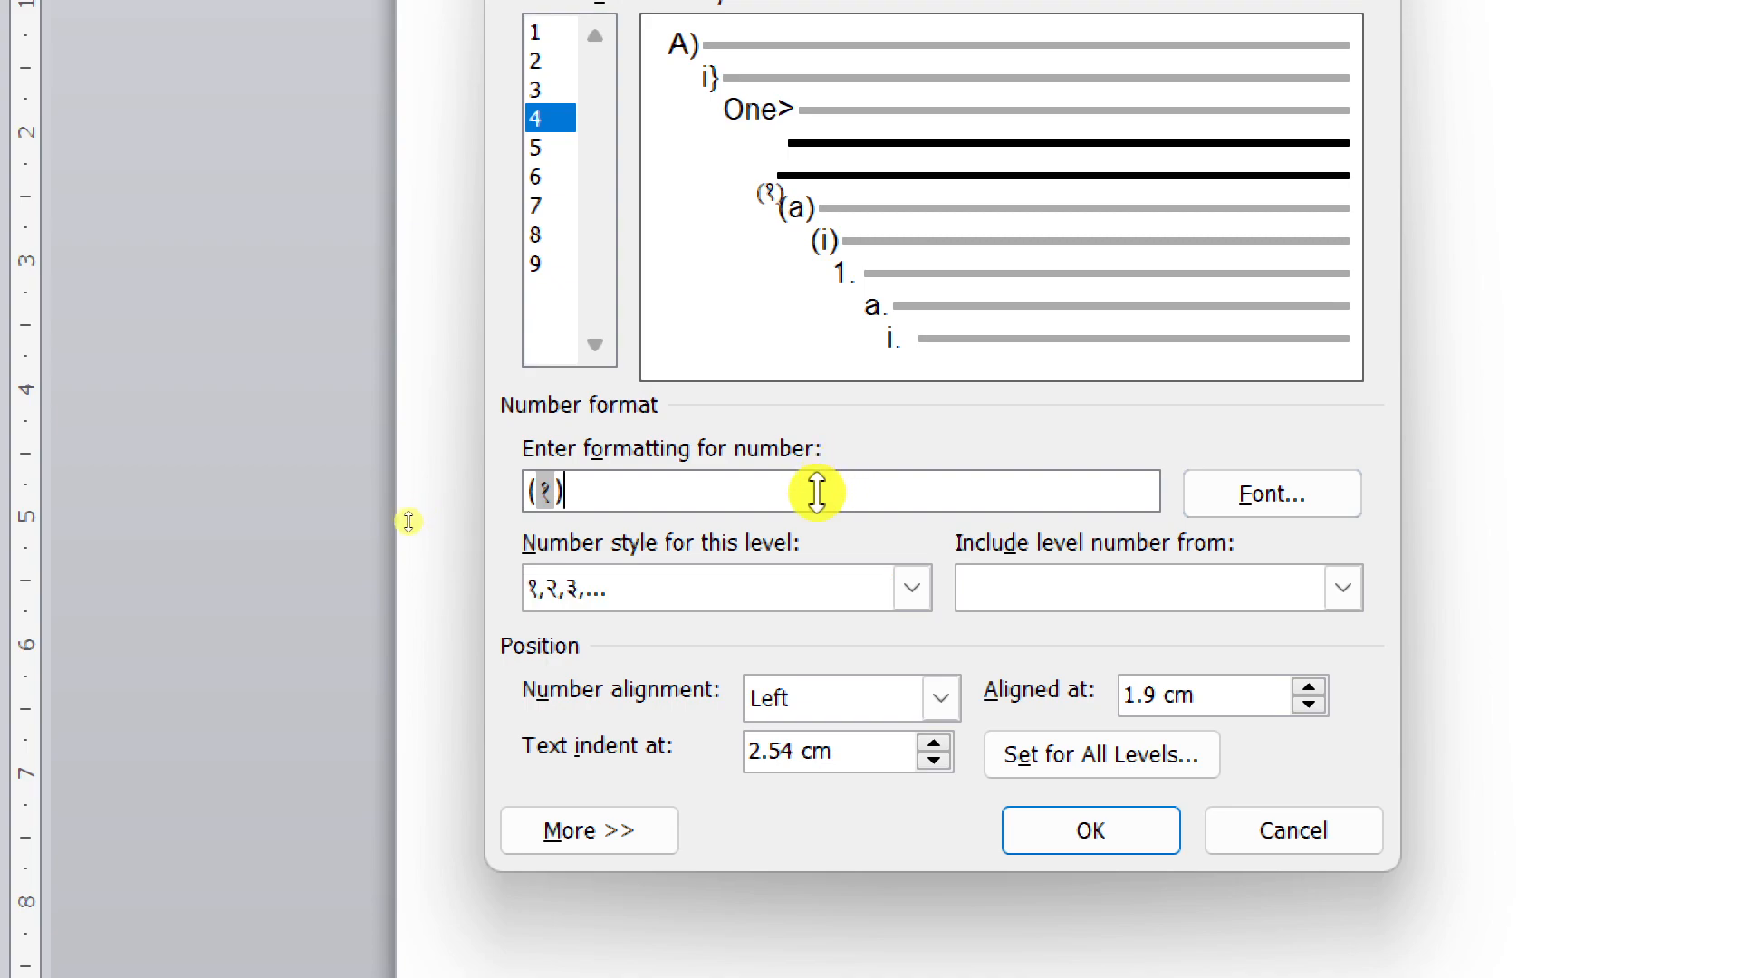
pyautogui.press('BackSpace')
pyautogui.write(']')
pyautogui.press('Left')
pyautogui.press('Left')
pyautogui.press('Left')
pyautogui.press('Delete')
pyautogui.write('[')
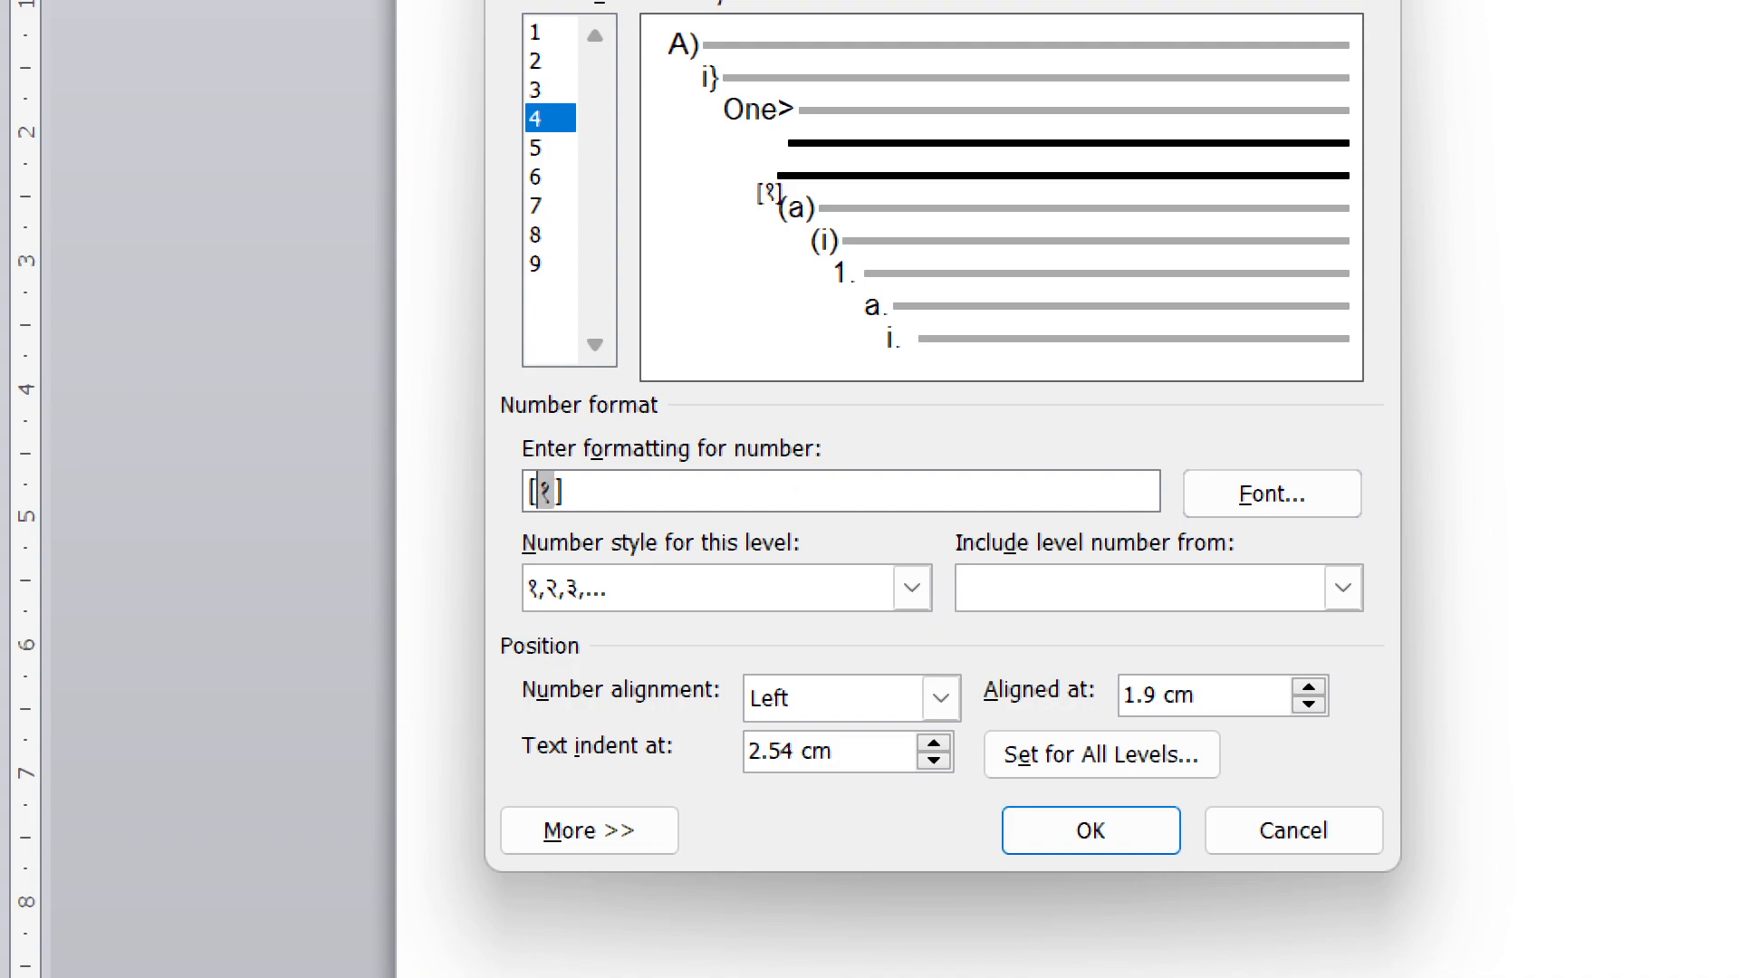
pyautogui.click(862, 504)
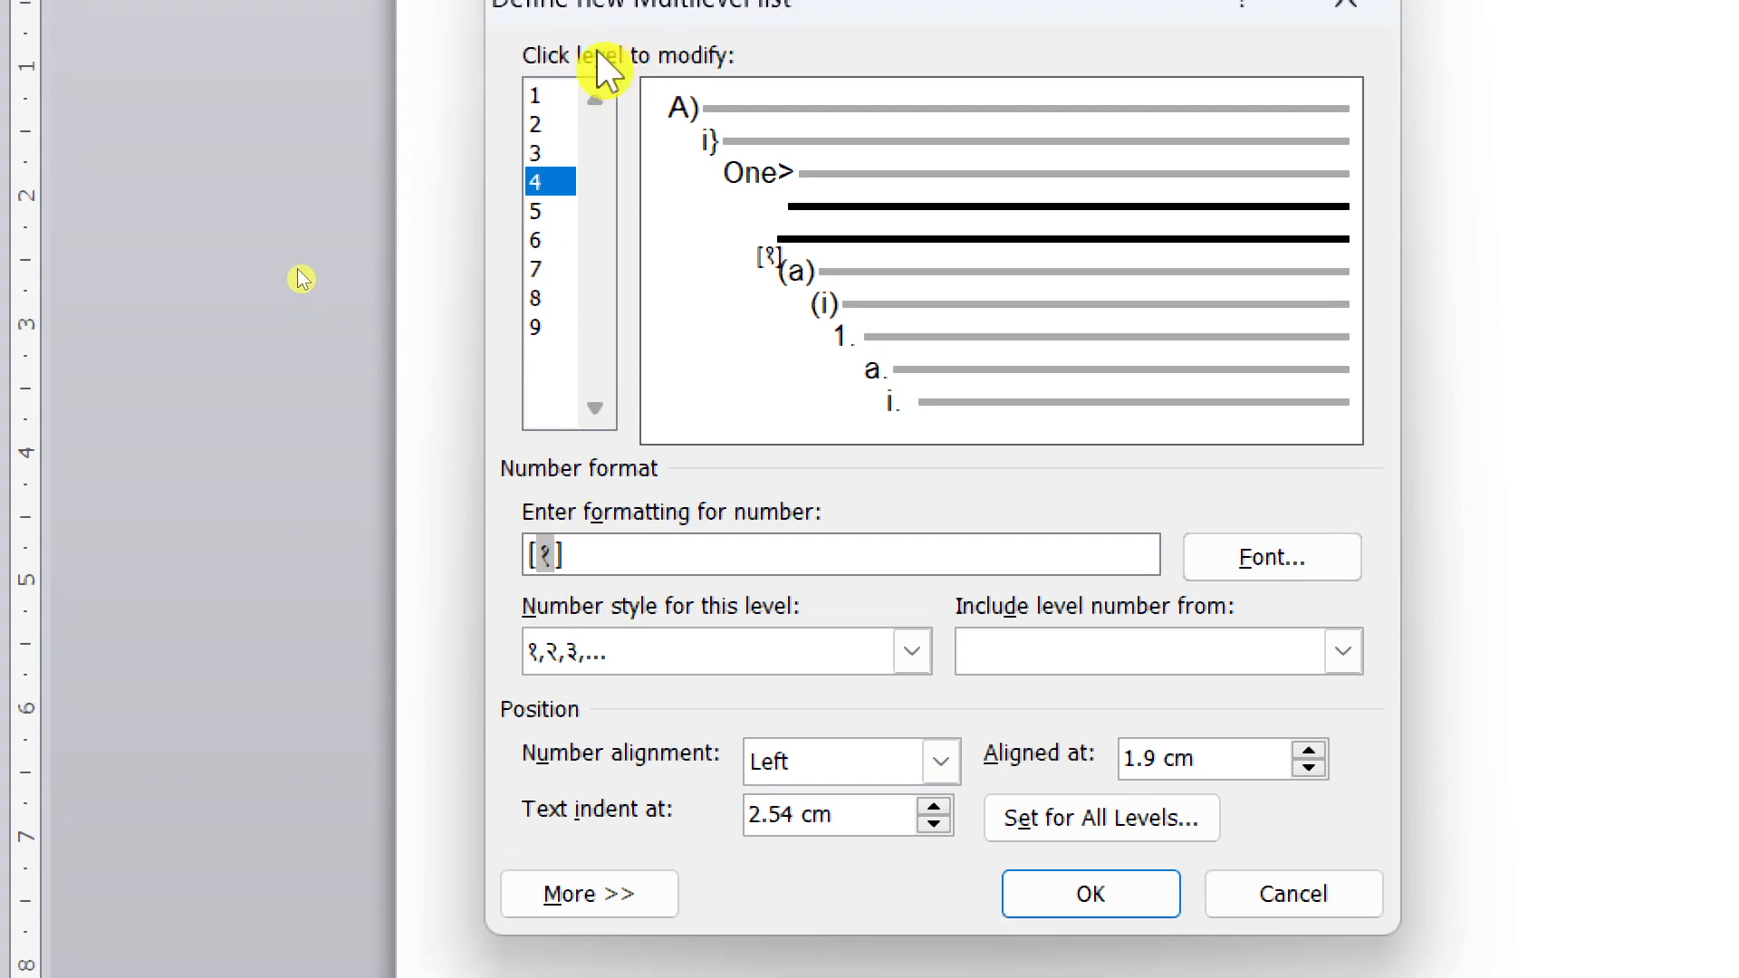
# - Review the formats of levels 1 to 4 and apply the new multilevel list to the document
pyautogui.click(542, 98)
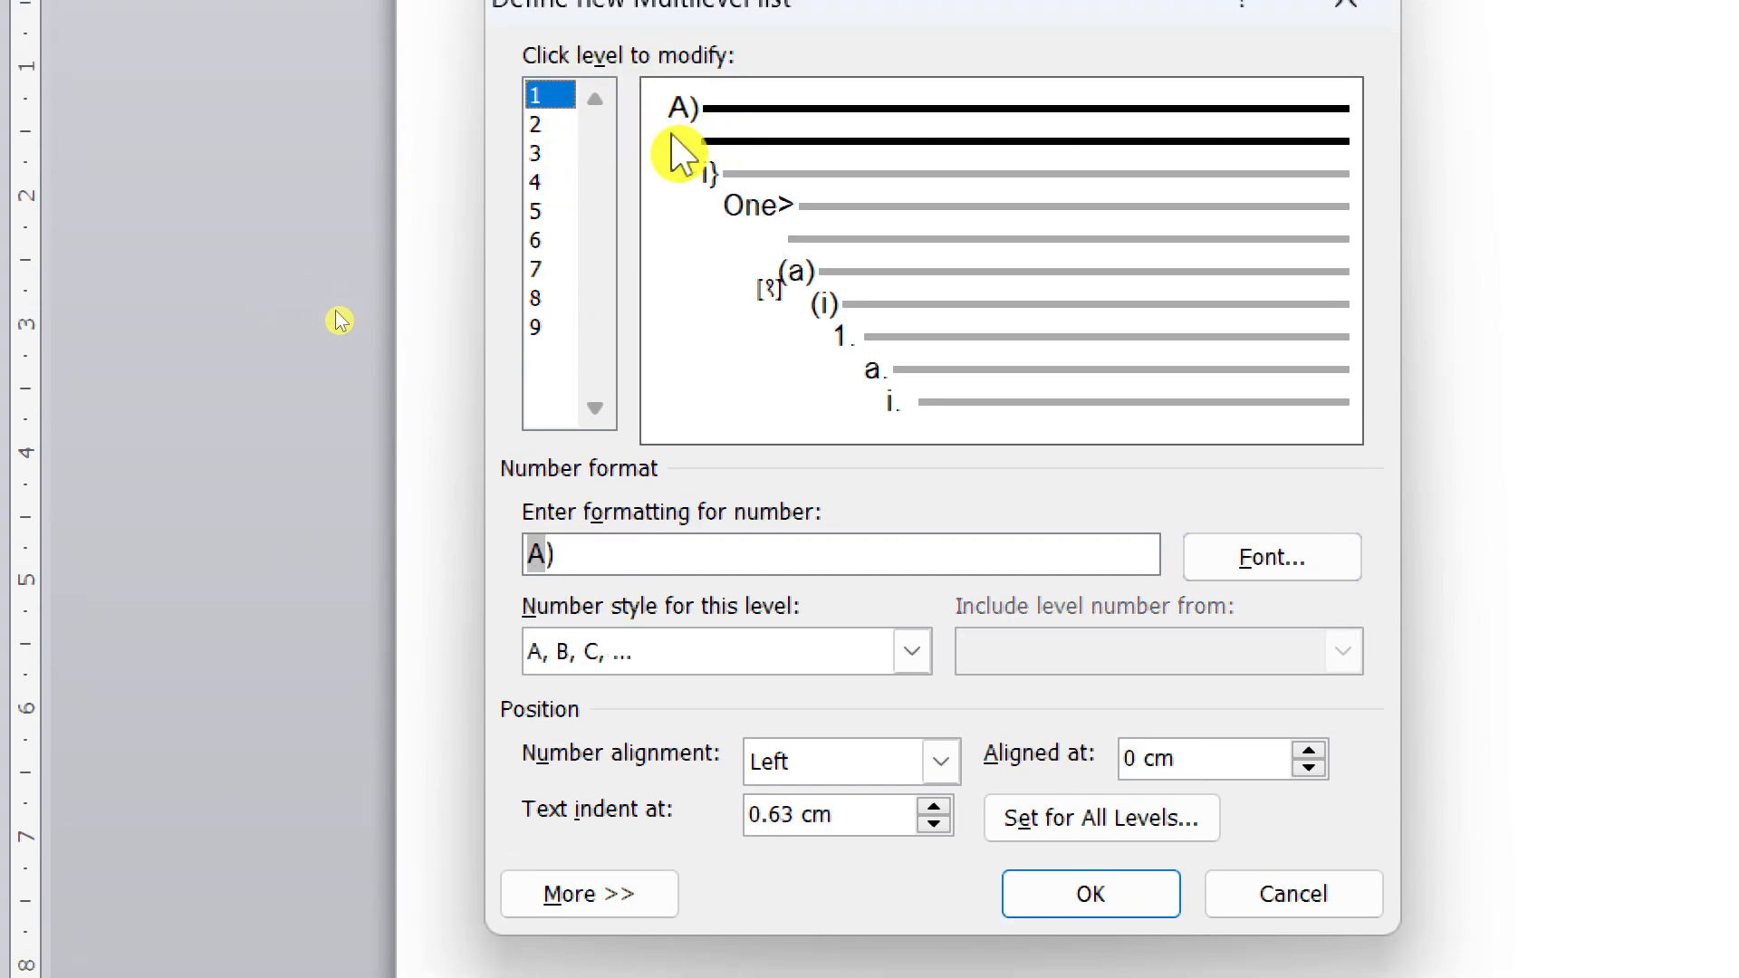
pyautogui.click(536, 127)
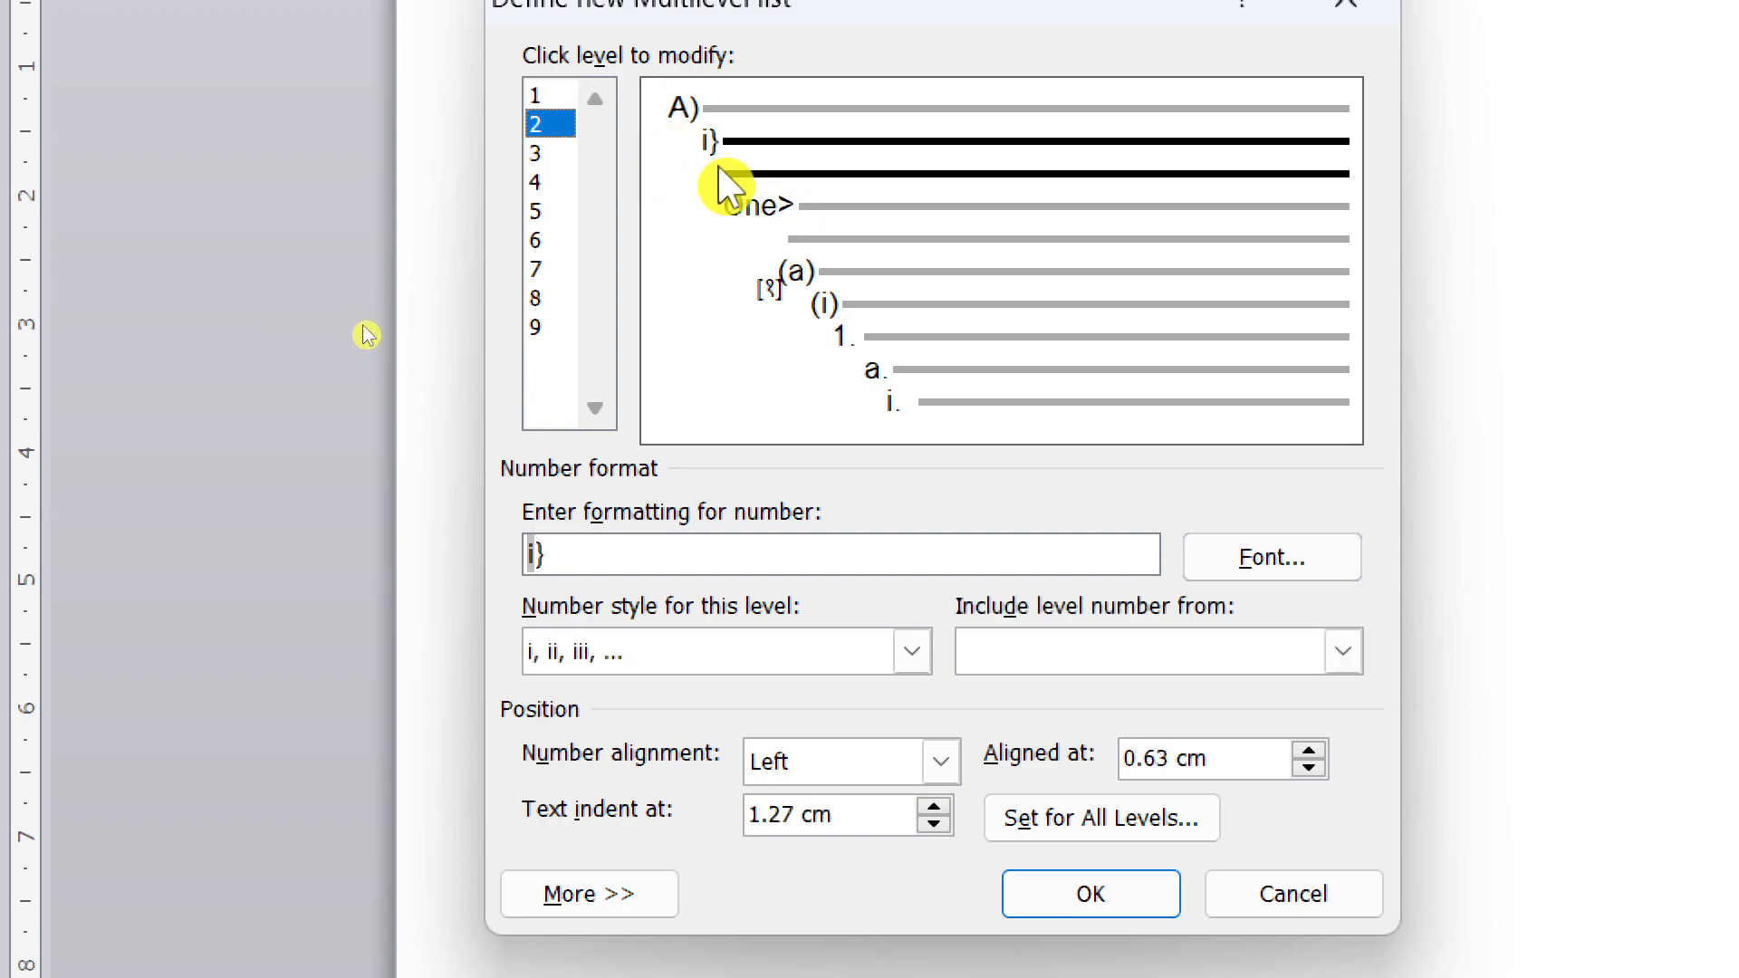
pyautogui.click(540, 154)
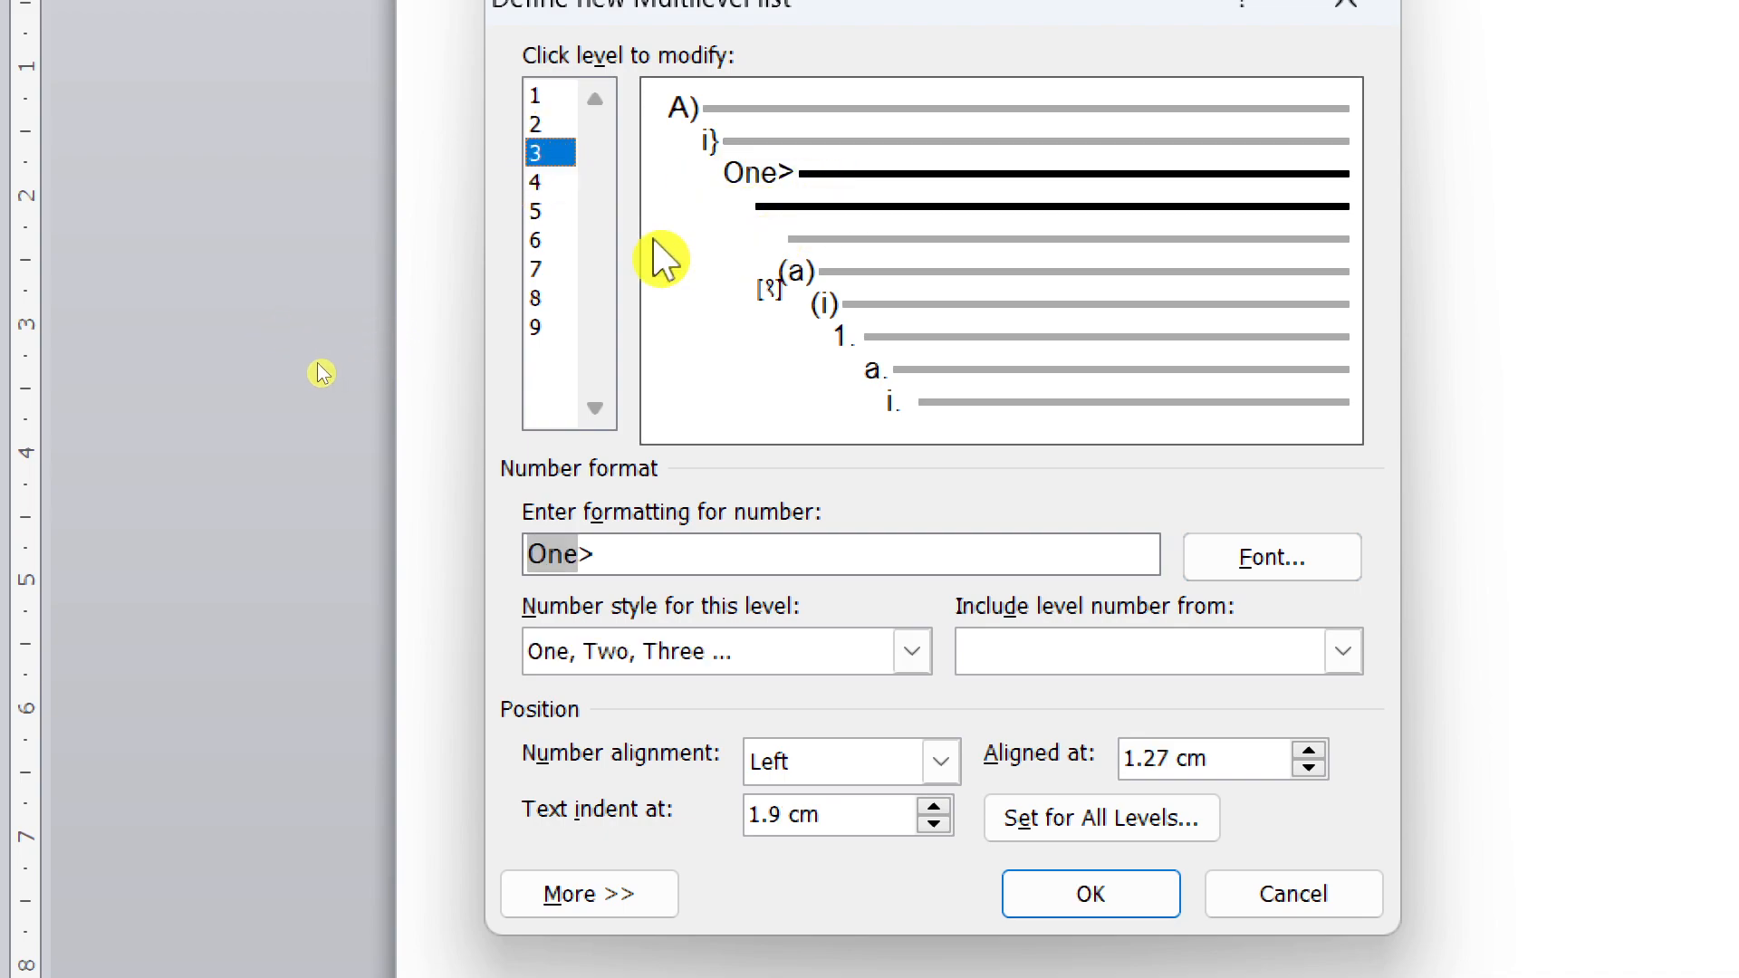
pyautogui.click(562, 184)
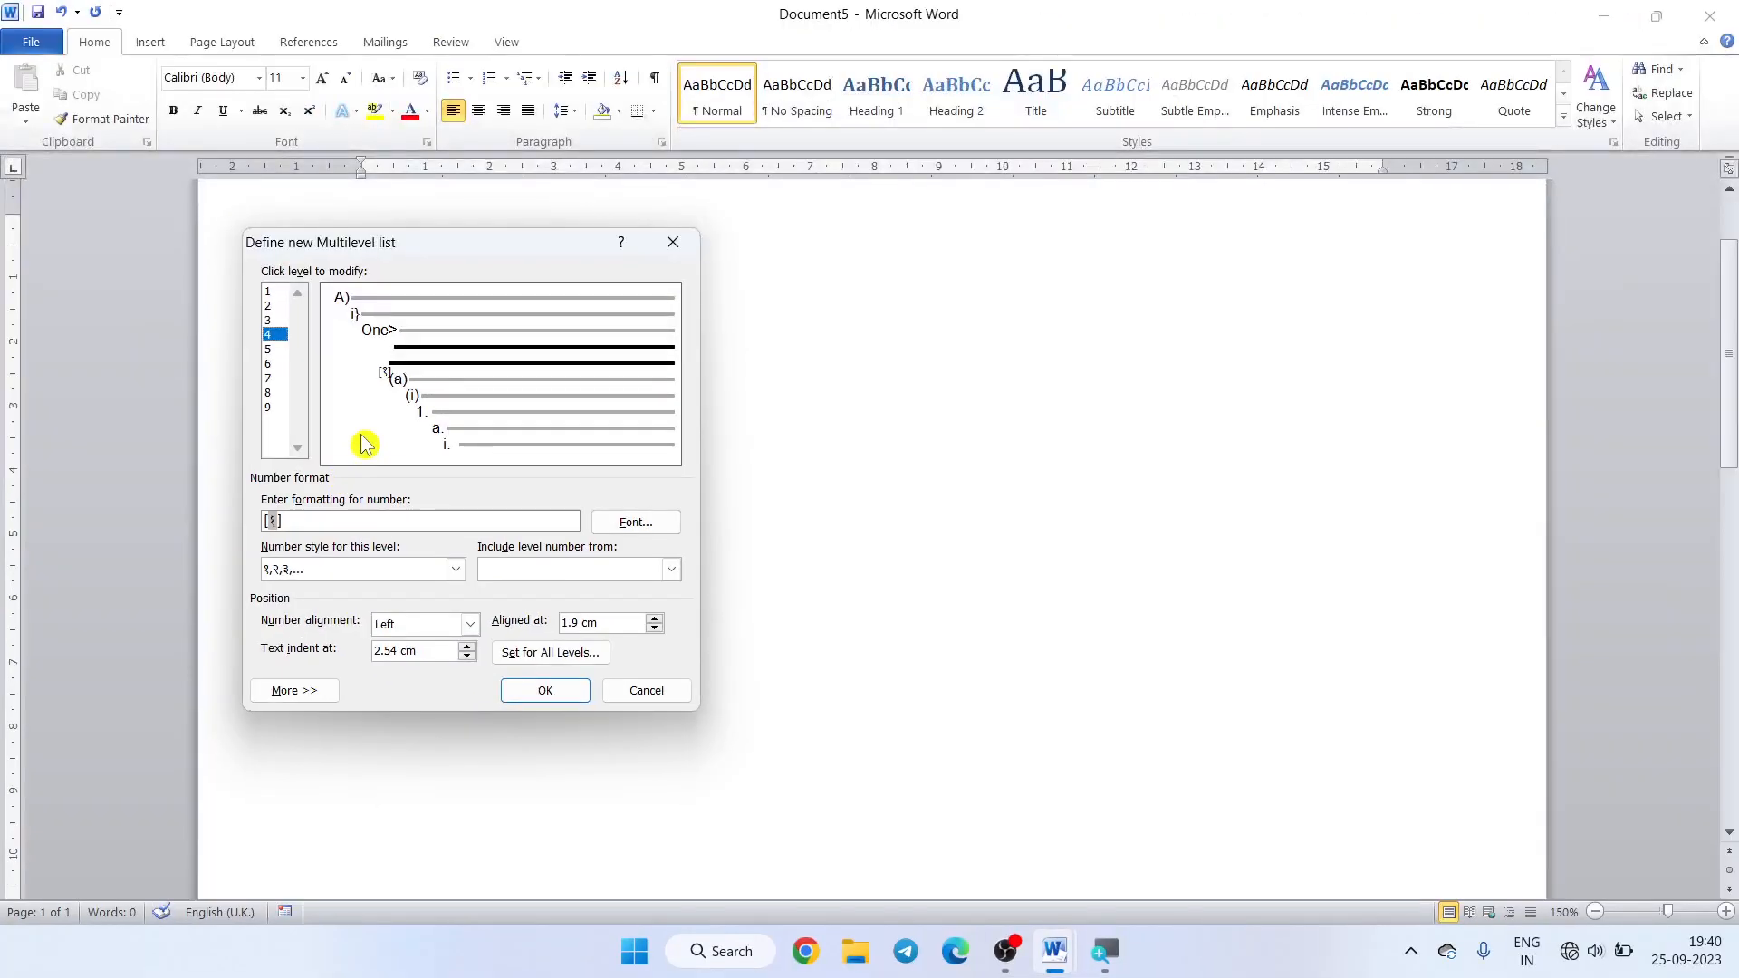
pyautogui.click(535, 692)
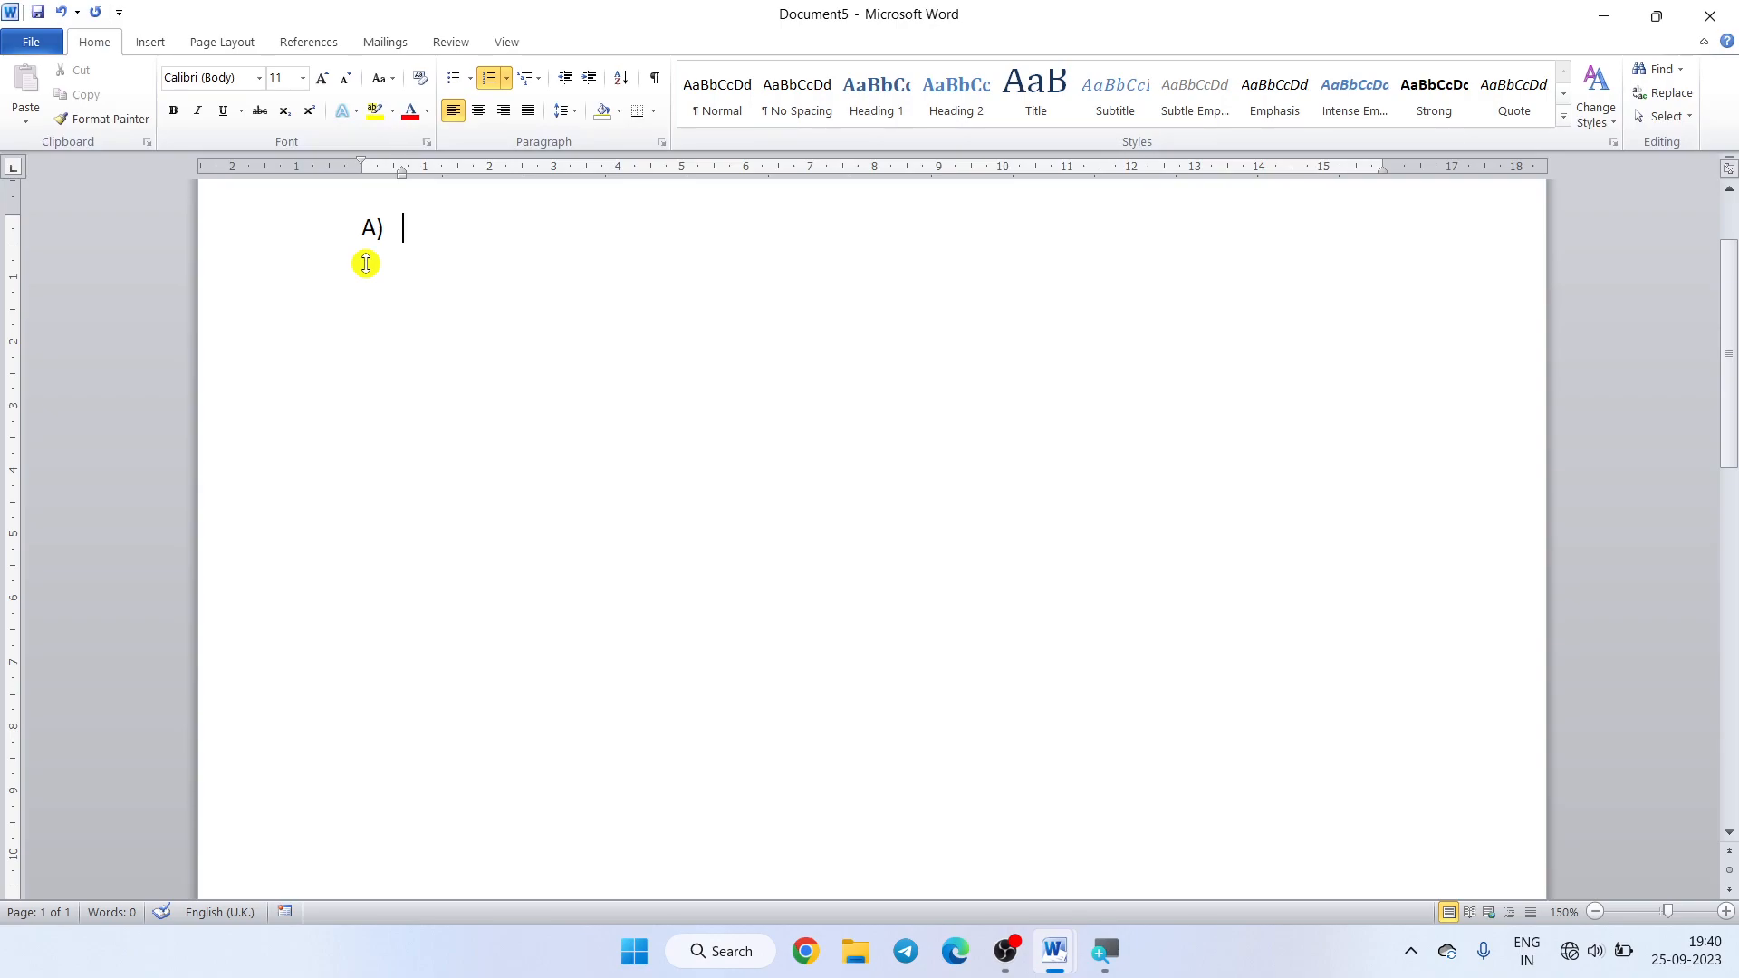
# - Enter BHHGHTRH, HRTHOIRTHOIRTRTH and RTHHUJHJURTHJ as first-level list items
pyautogui.write('BHHGHTRH')
pyautogui.press('Return')
pyautogui.write('HRTHOIRTHOIRTRTH')
pyautogui.press('Return')
pyautogui.write('R')
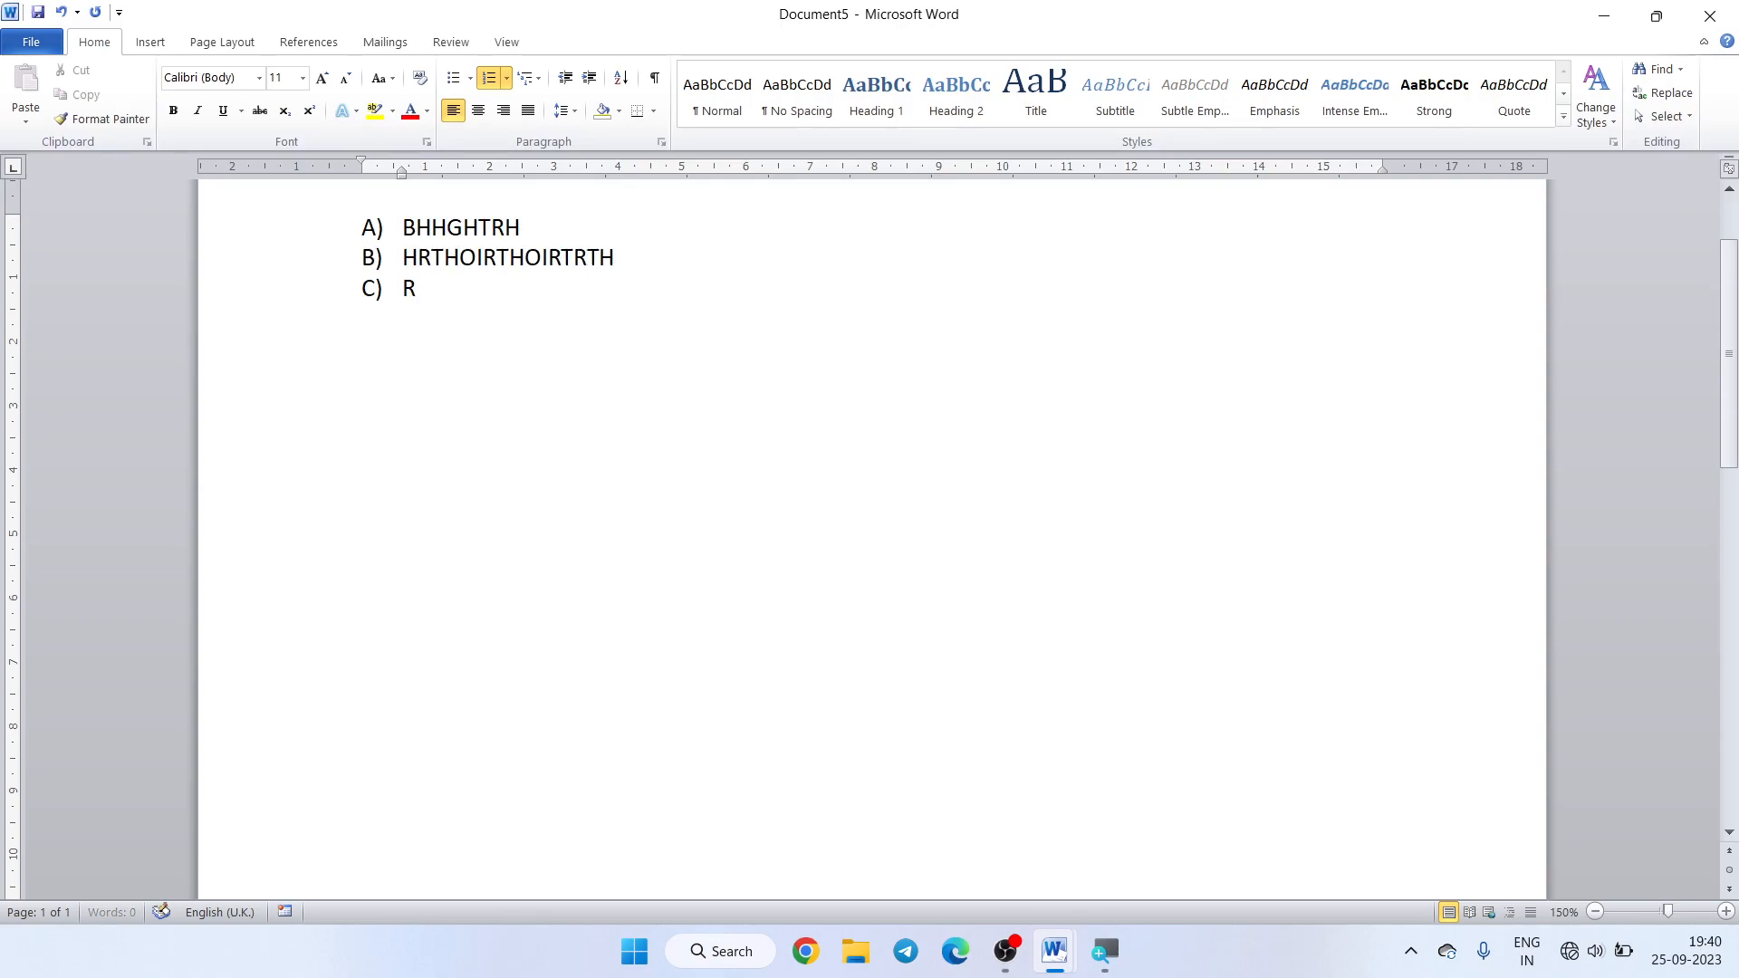
pyautogui.write('THHUJHJURTHJ')
pyautogui.press('Return')
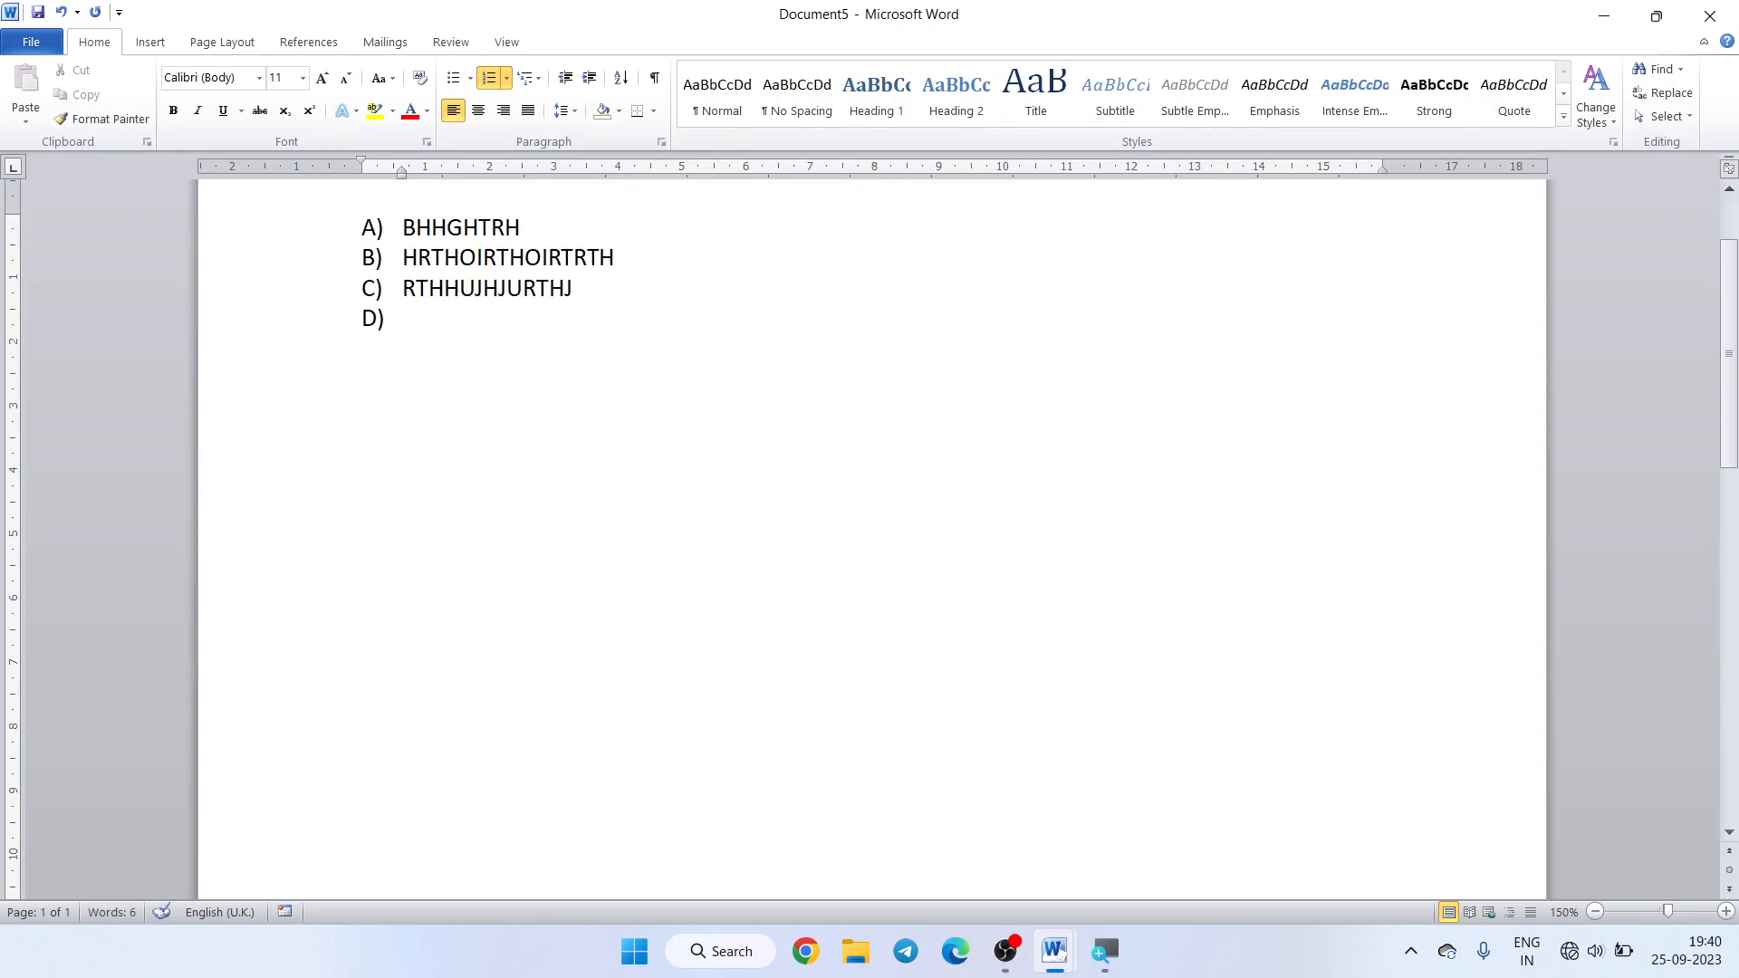
# - Demote to the second list level and enter GTIOJHOITHJIOTH, ERGHPREHKRTH and ERHREHRH as items
pyautogui.press('Tab')
pyautogui.write('GTIOJHOITHJIOTH')
pyautogui.press('Return')
pyautogui.write('ERGHPREHKRTH')
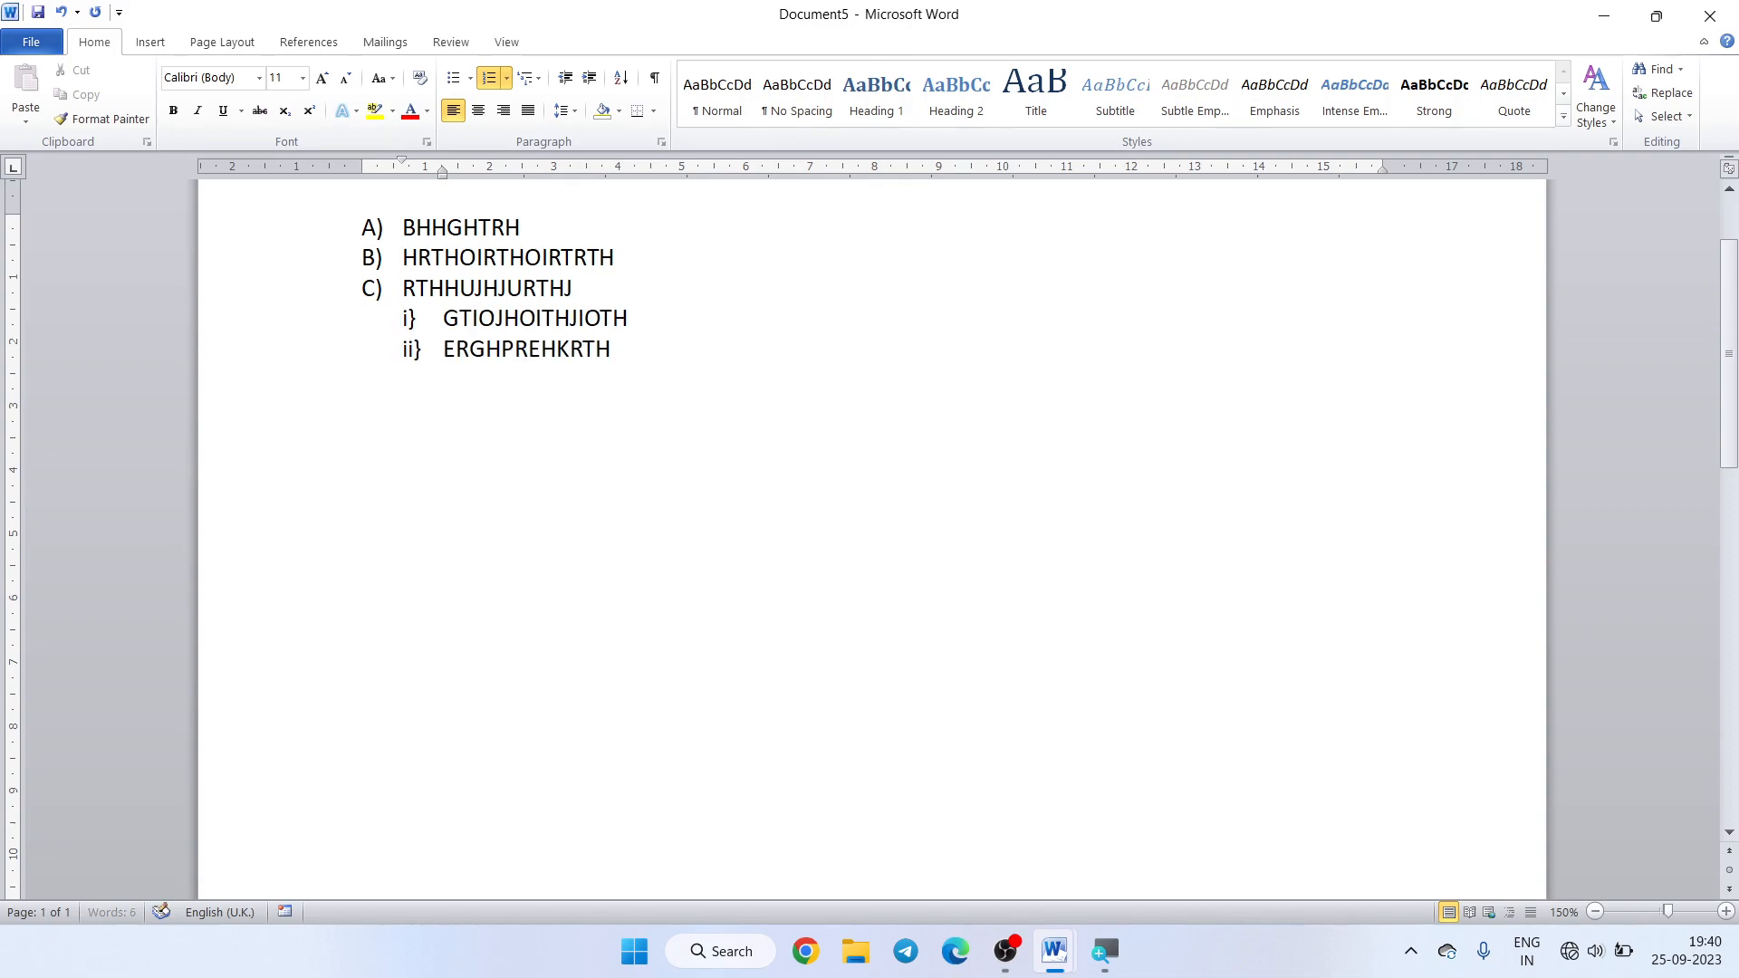
pyautogui.press('Return')
pyautogui.write('ERHREHRH')
pyautogui.press('Return')
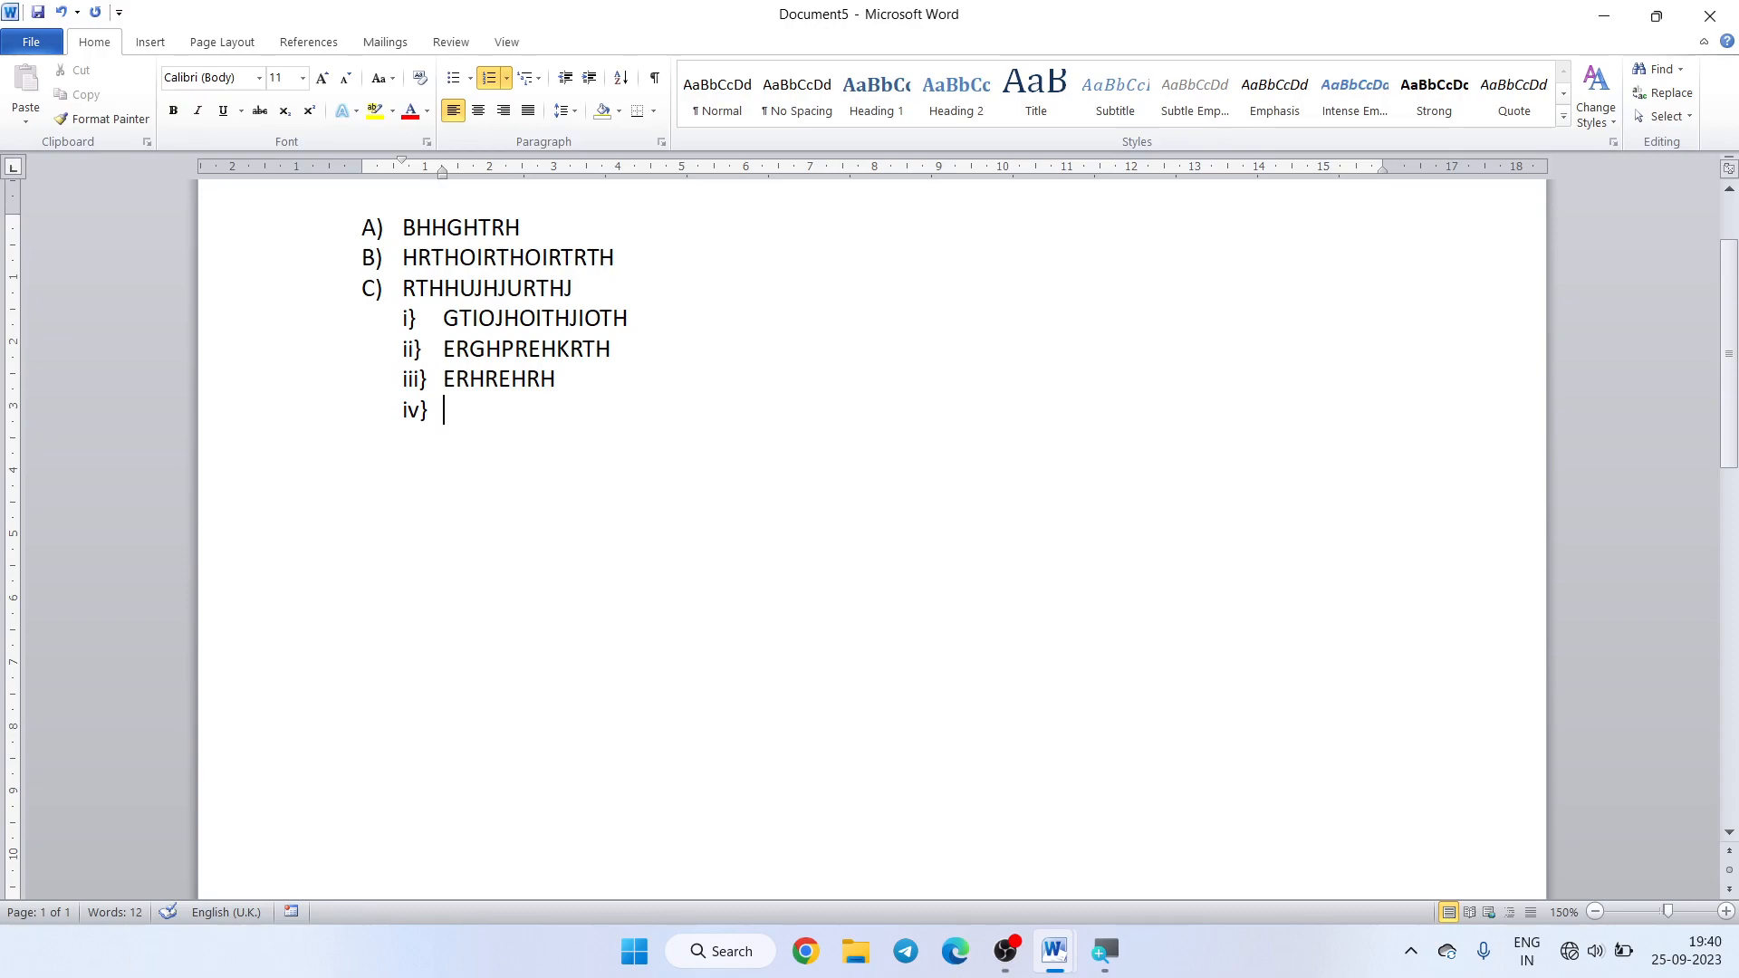
# - Demote to the third list level and enter KJHGKJRJRTH, HTRLHTPHKTR and HRTHKRTJK as items
pyautogui.press('Tab')
pyautogui.write('KJHGKJRJRTH')
pyautogui.press('Return')
pyautogui.write('HTRLHTPHKTR')
pyautogui.press('Return')
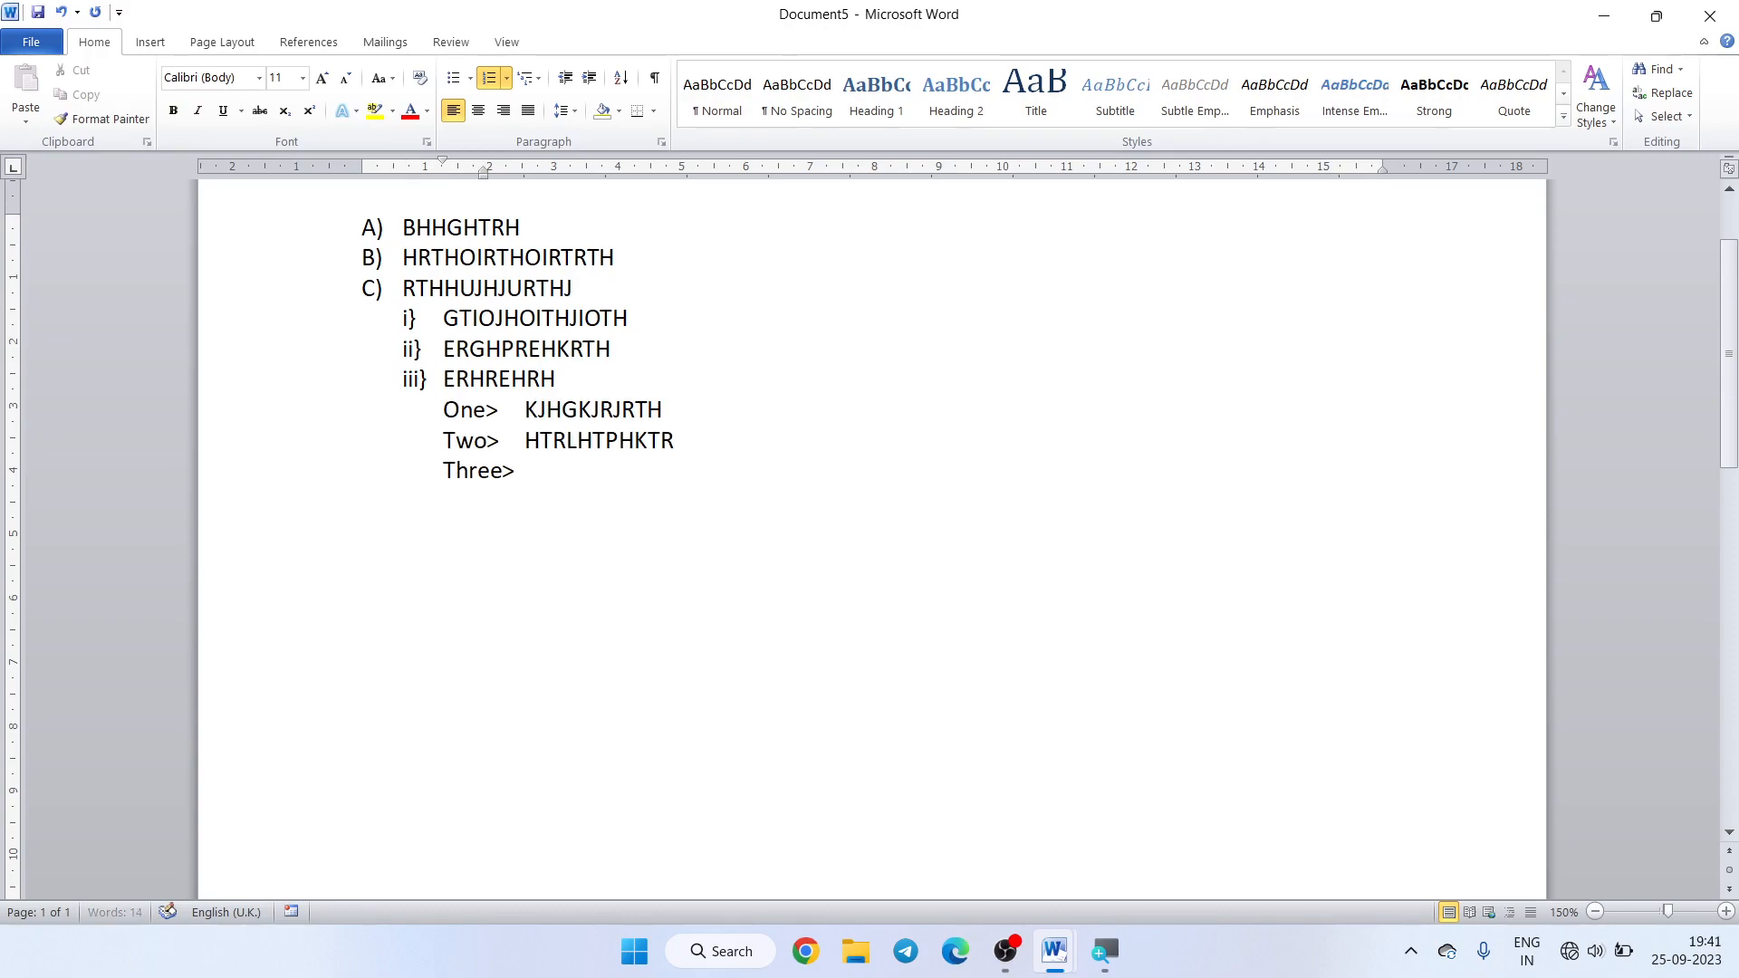
pyautogui.write('HRTHKRTJK')
pyautogui.press('Return')
# - Demote to the fourth list level and enter GRGH, GRHKGRH and HREHREHJ as items
pyautogui.press('Tab')
pyautogui.write('GRGH')
pyautogui.press('Return')
pyautogui.write('GR')
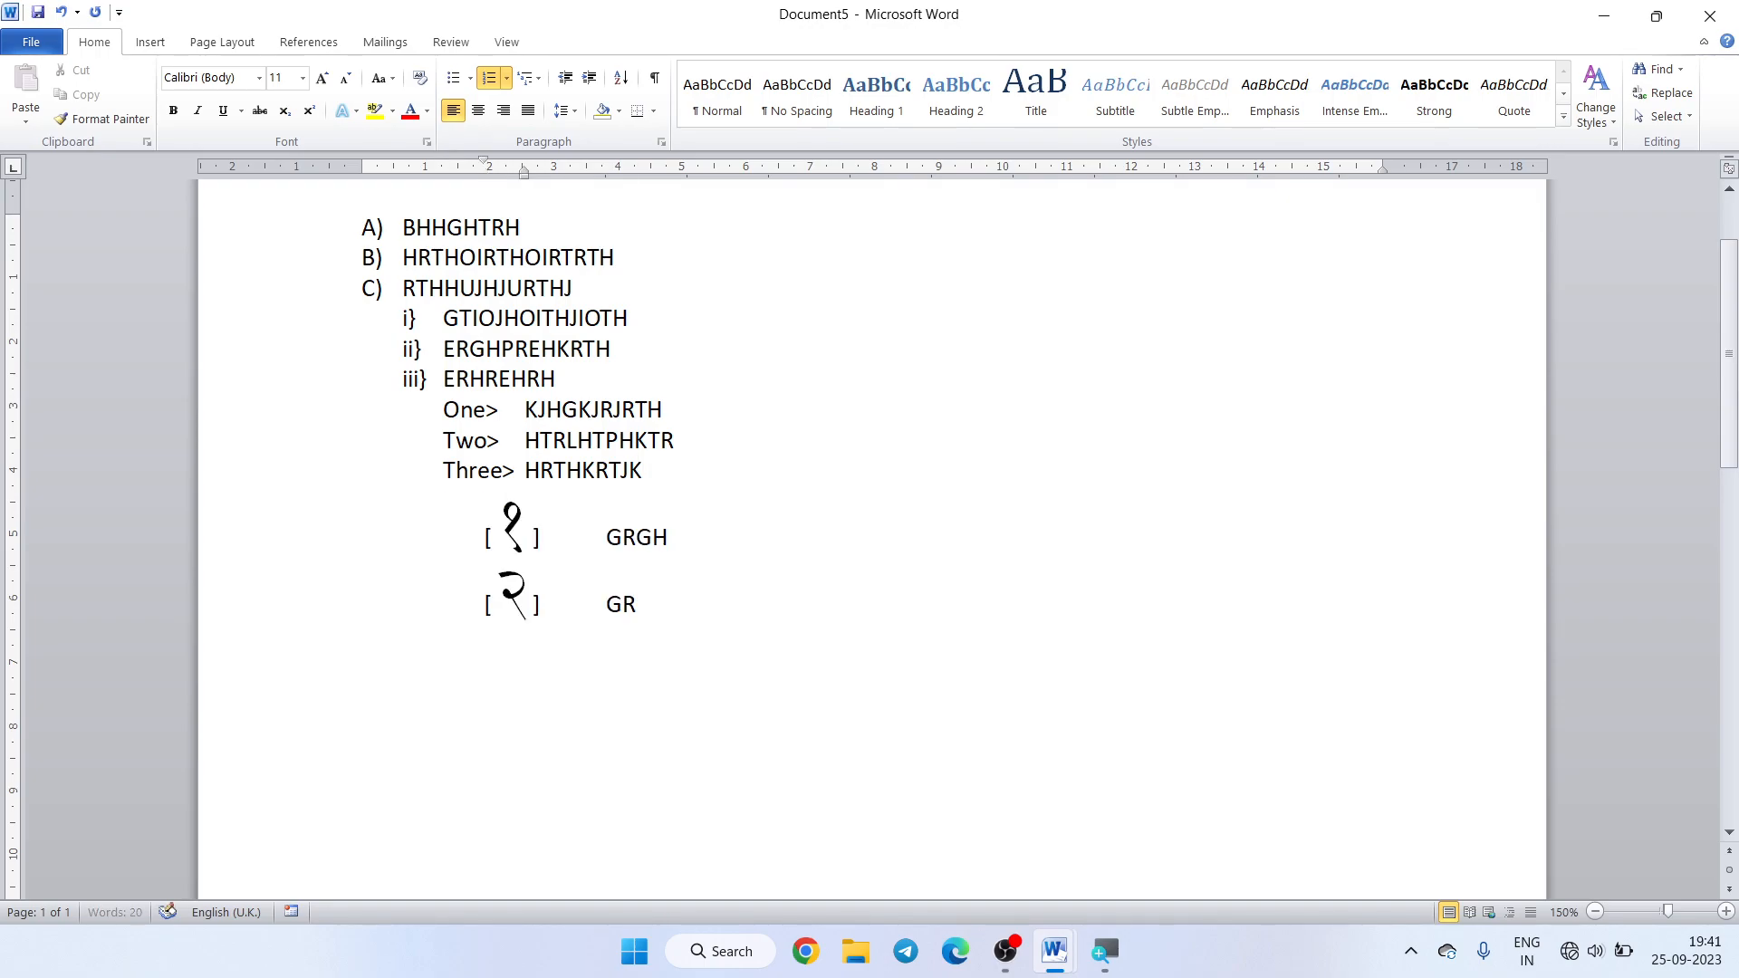
pyautogui.write('HKGRH')
pyautogui.press('Return')
pyautogui.write('HREHREHJ')
pyautogui.press('Return')
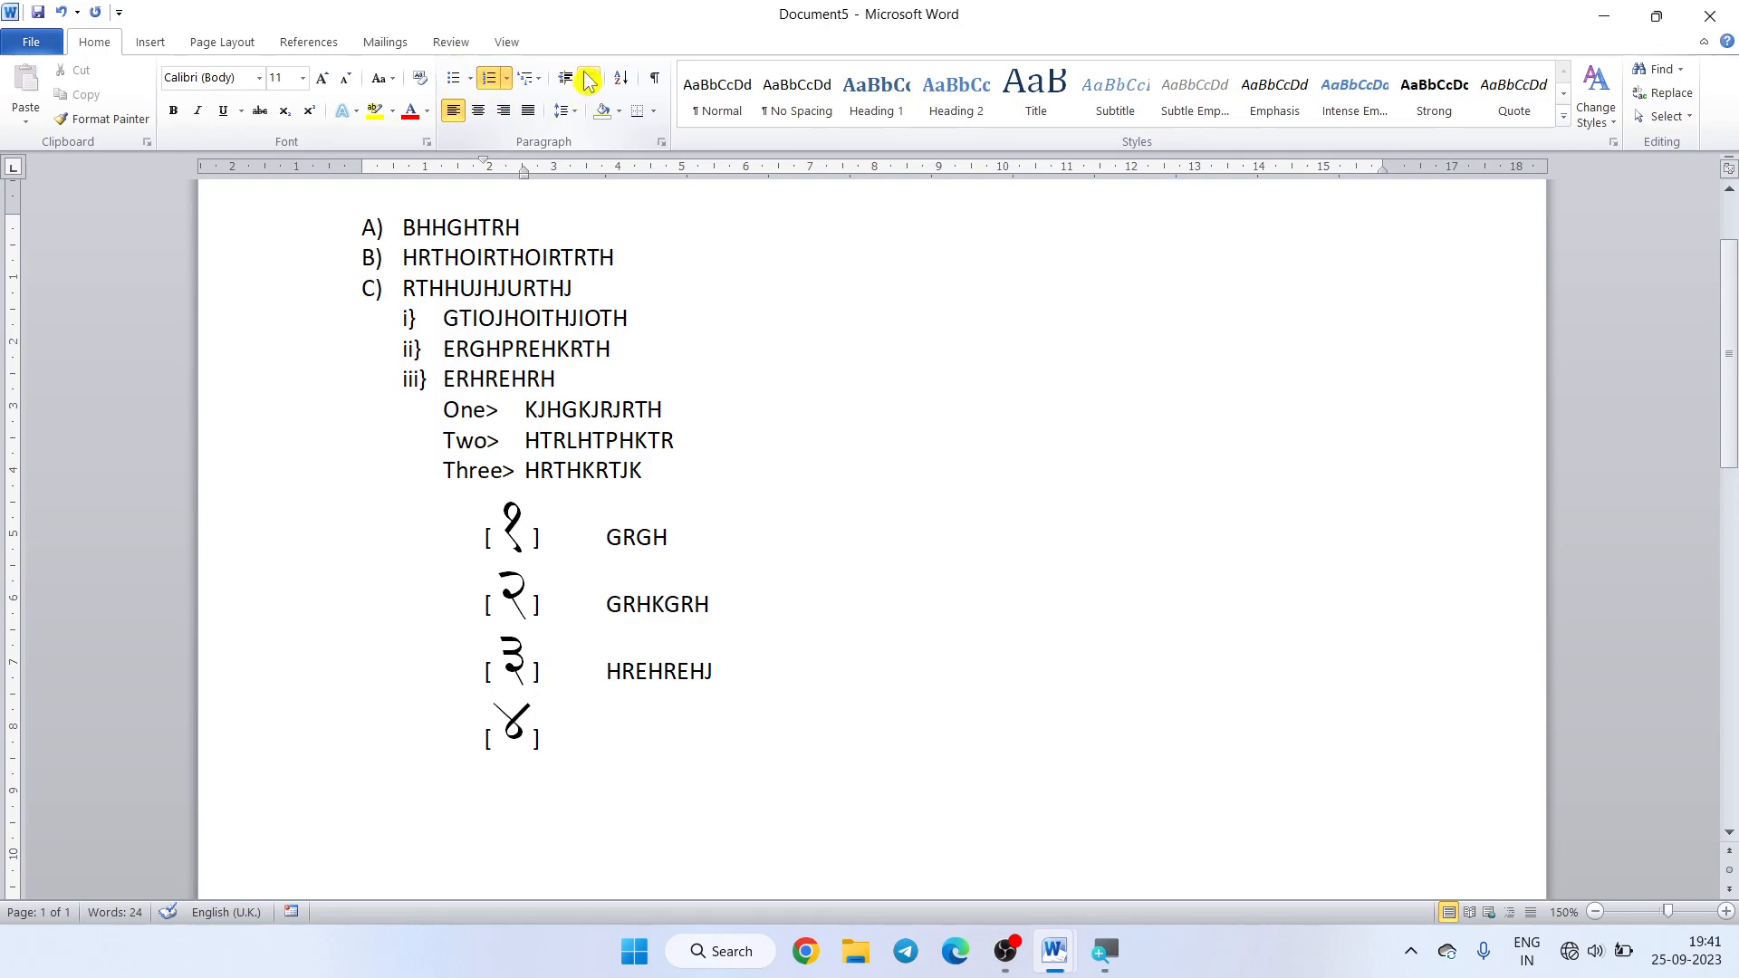
# - View the paragraph settings without changing them, and clear the whole multilevel list including its leftover numbering and indent
pyautogui.click(658, 146)
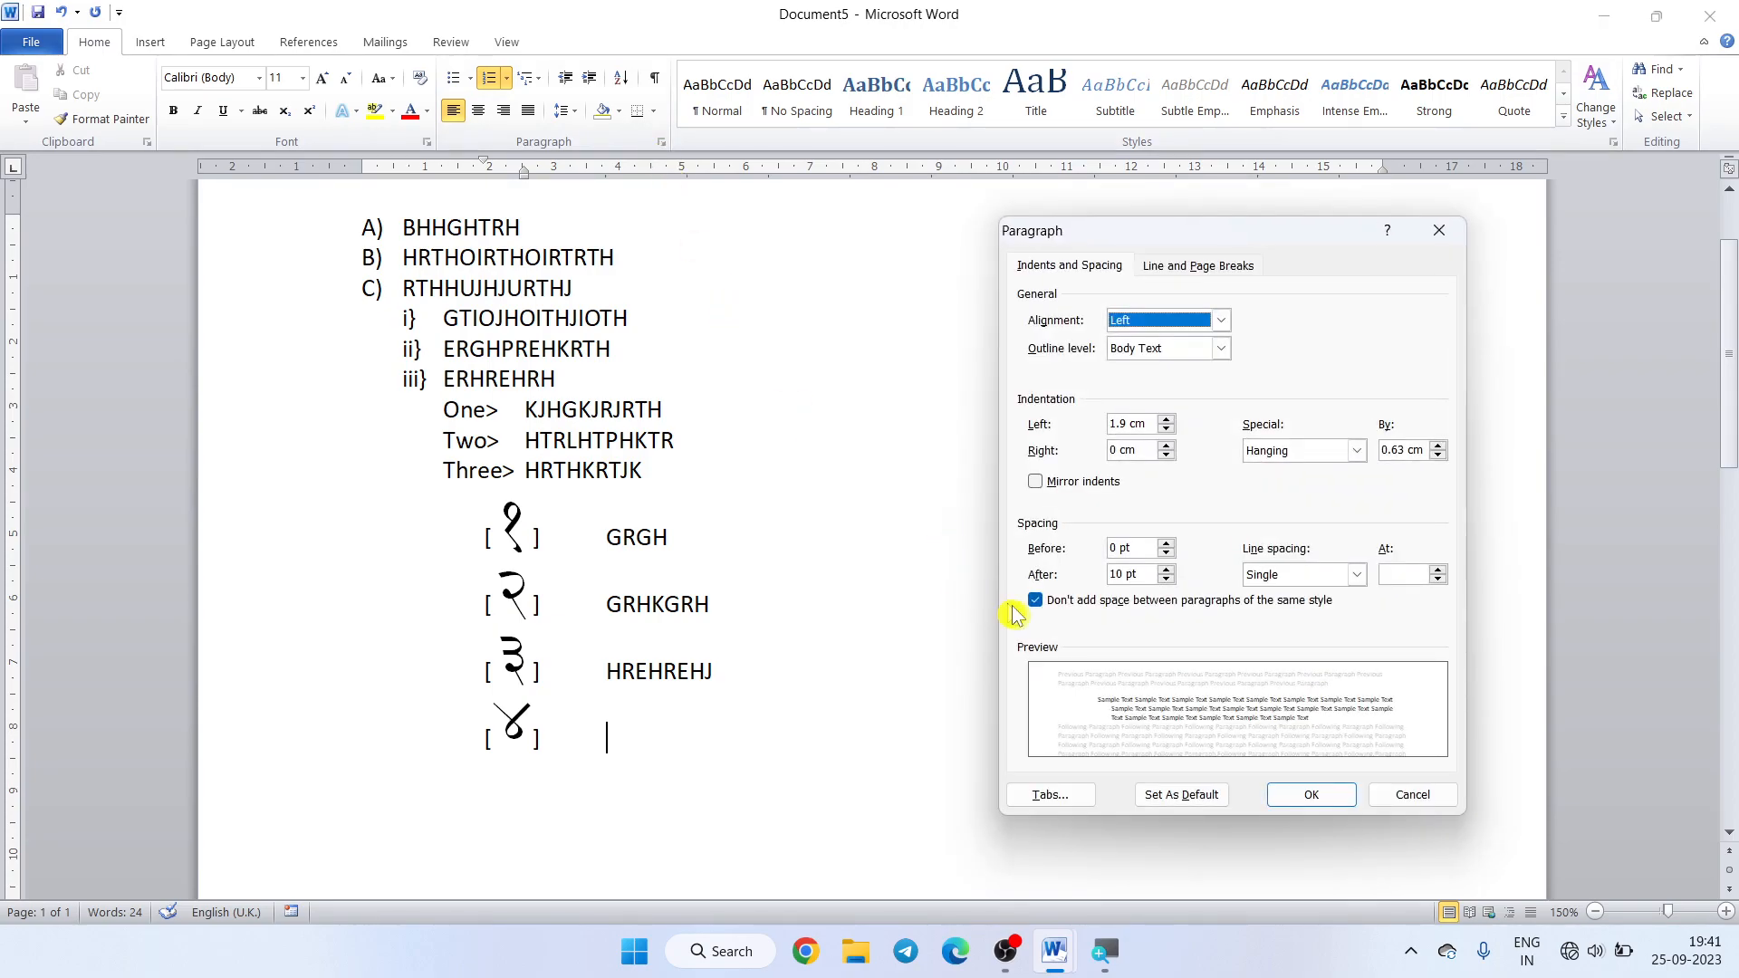
pyautogui.click(1391, 799)
pyautogui.moveTo(846, 792); pyautogui.dragTo(284, 205)
pyautogui.press('Delete')
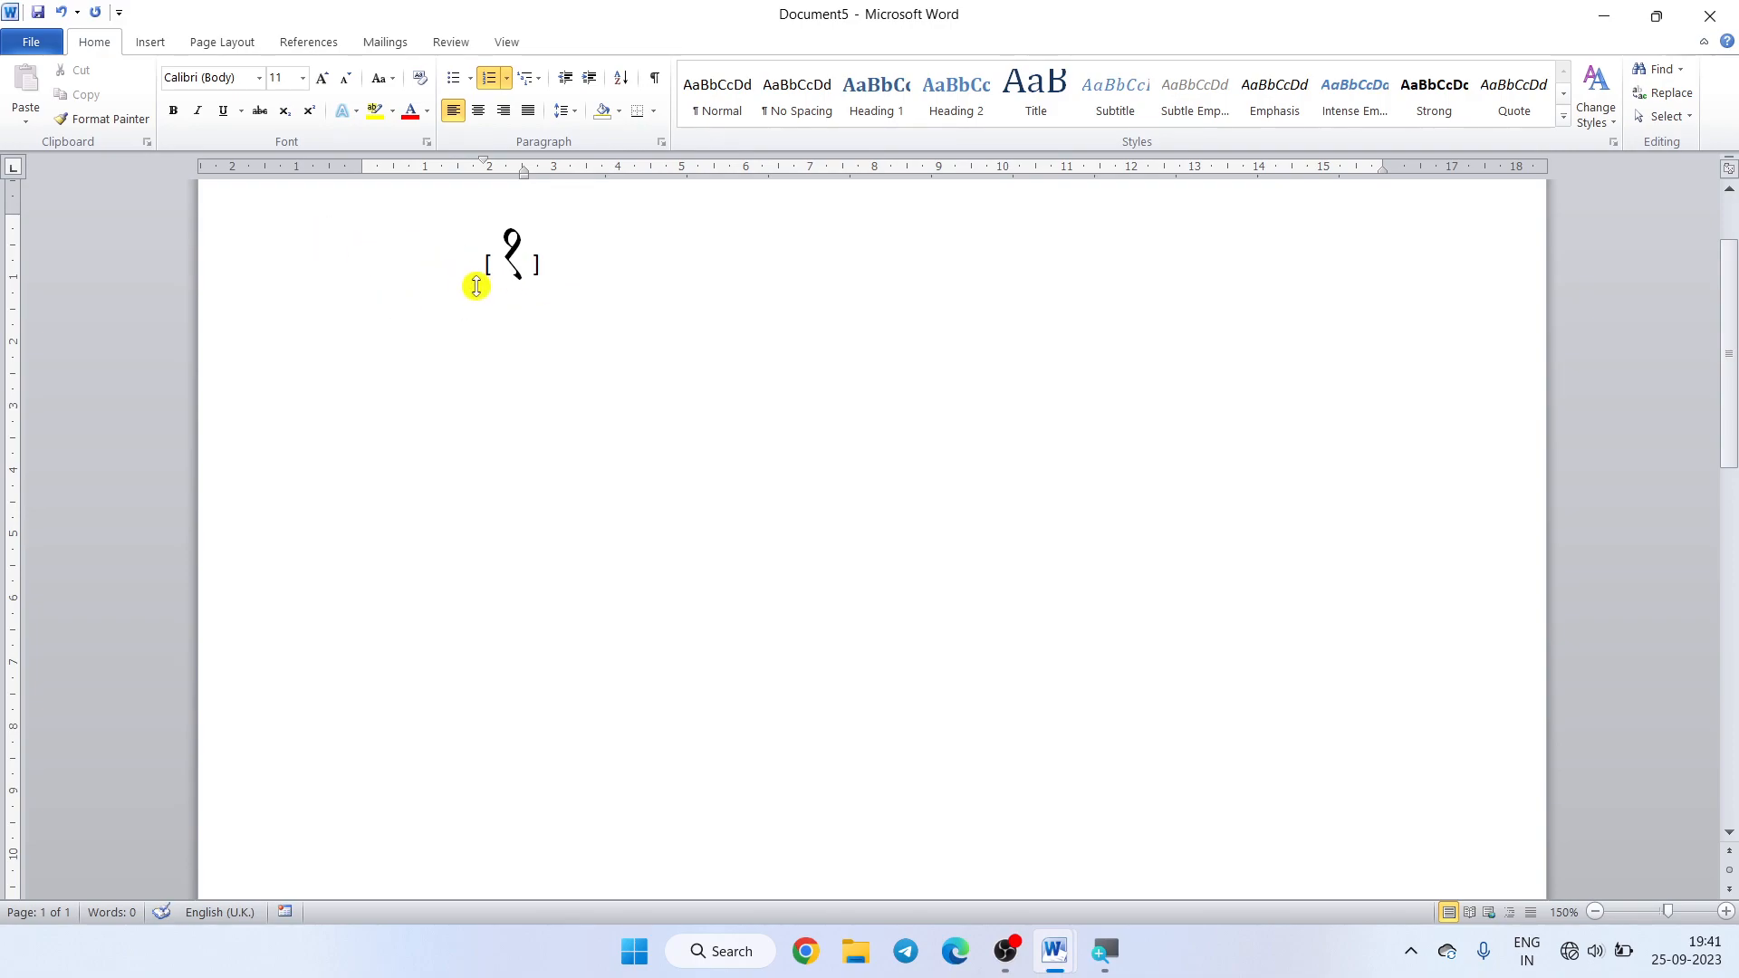
pyautogui.press('BackSpace')
pyautogui.press('BackSpace')
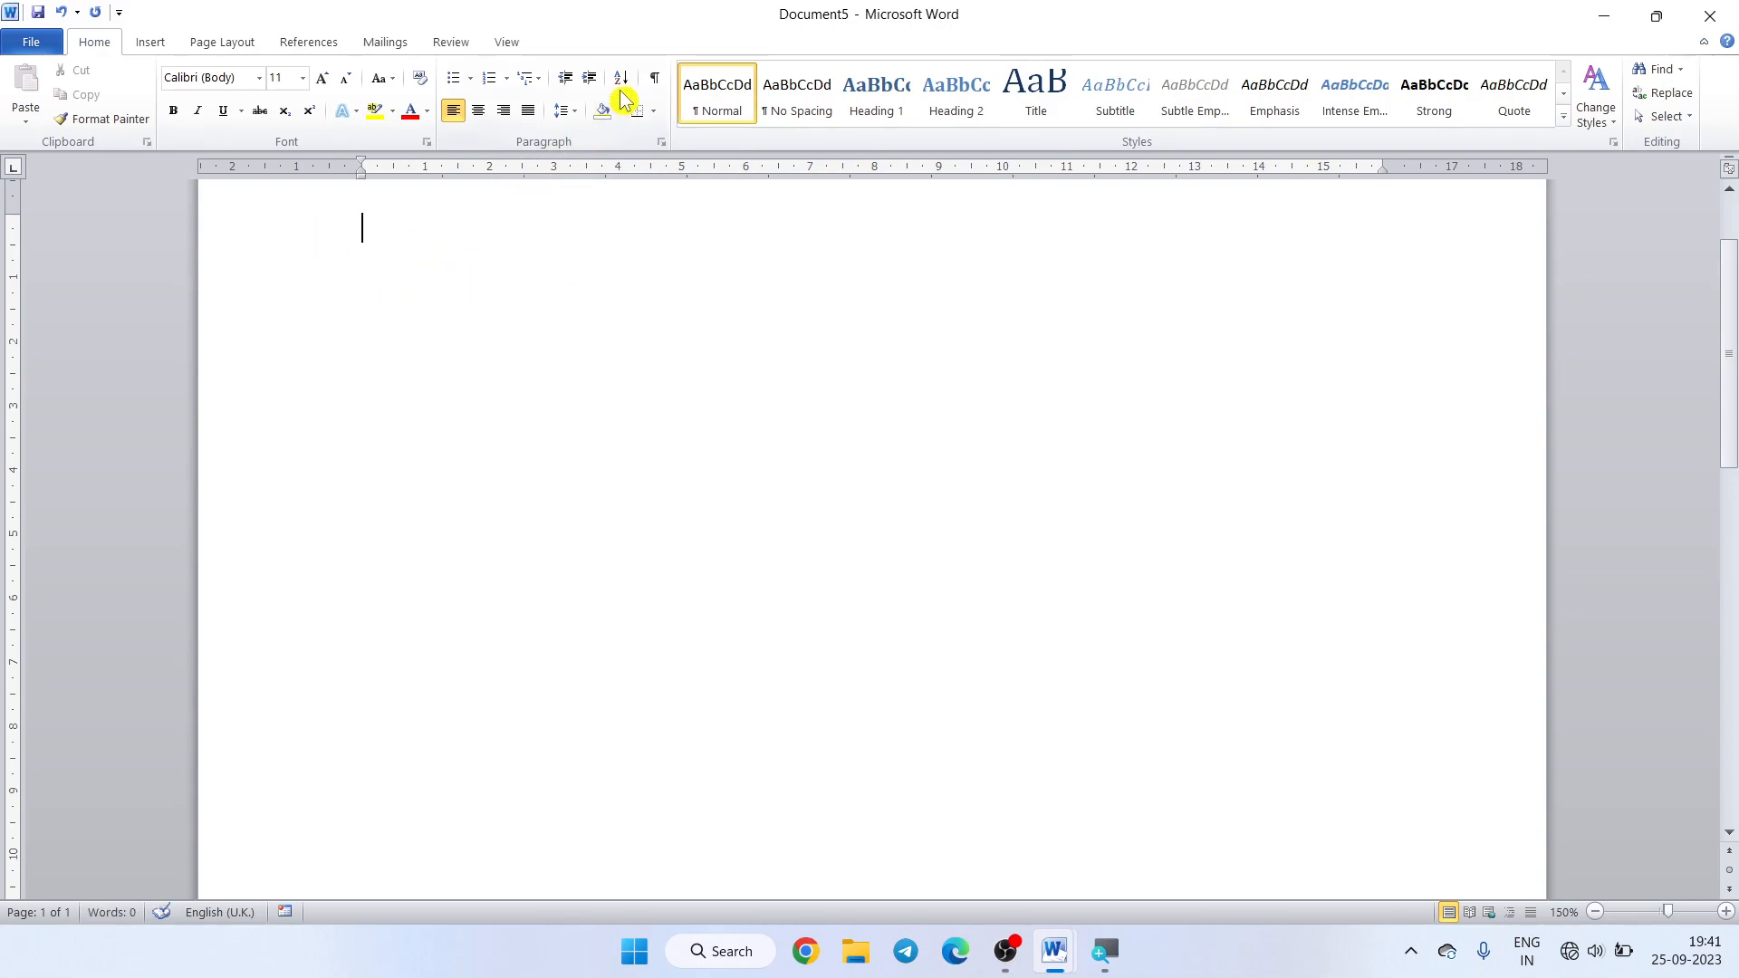